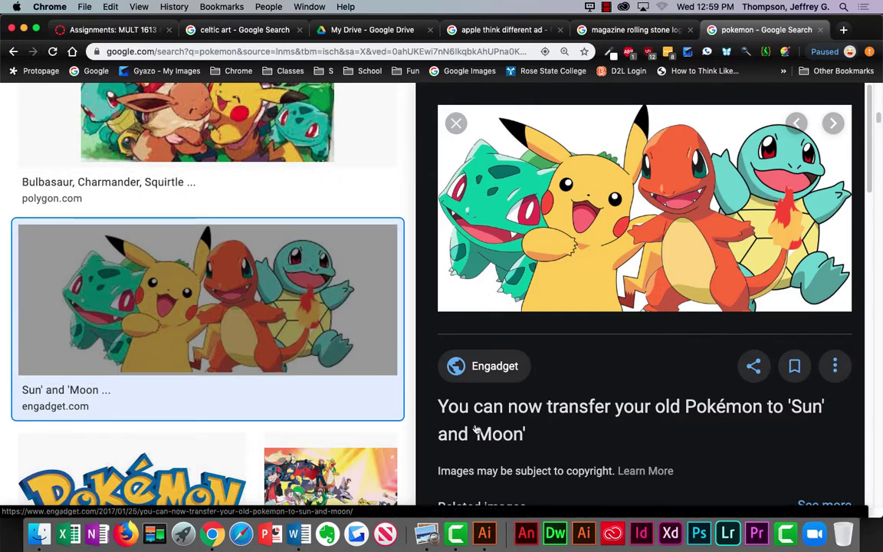
Step: Switch to the Canvas course's assignments page in Chrome and look through the full list, including Short Assignments Due
click(299, 540)
click(212, 535)
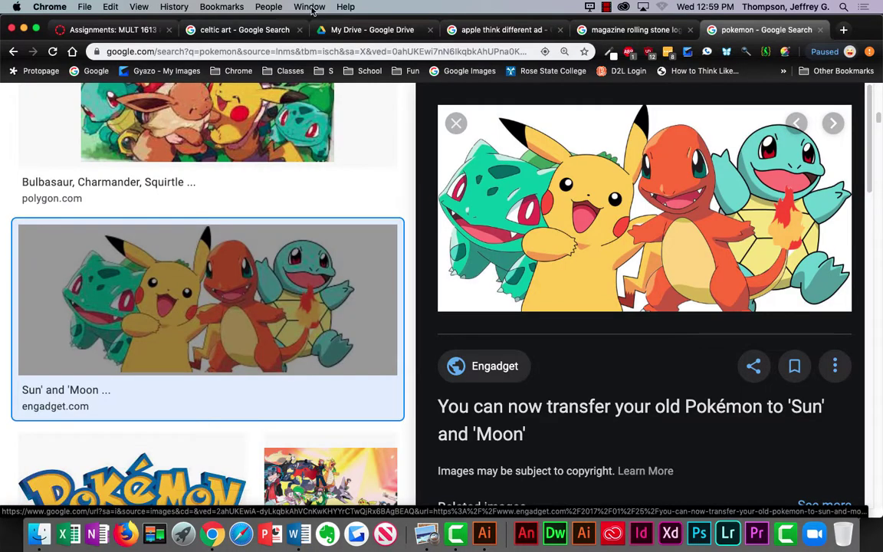
click(95, 31)
scroll(299, 214, down, 5)
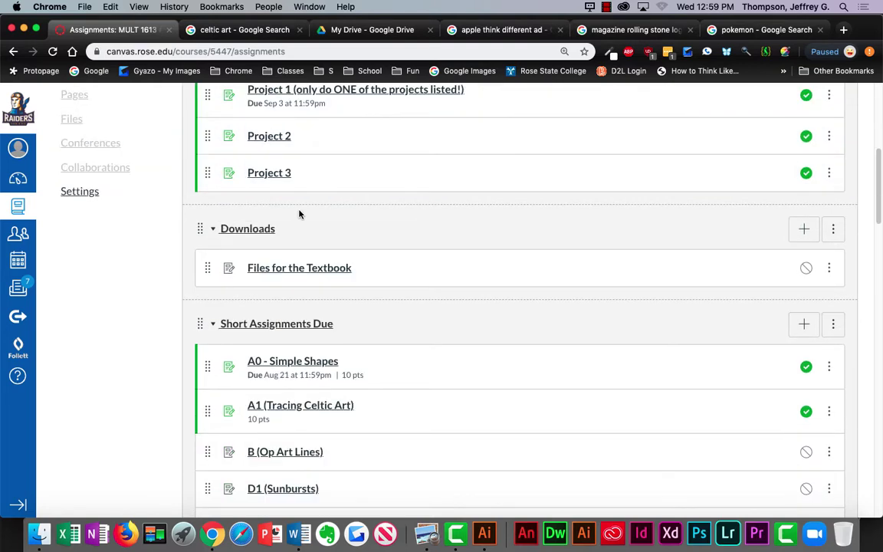
scroll(302, 214, down, 2)
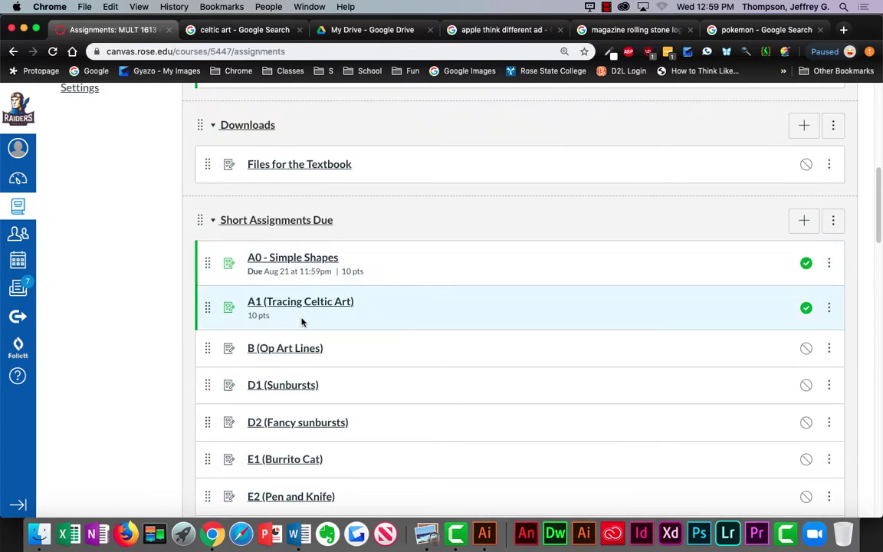
scroll(308, 310, up, 8)
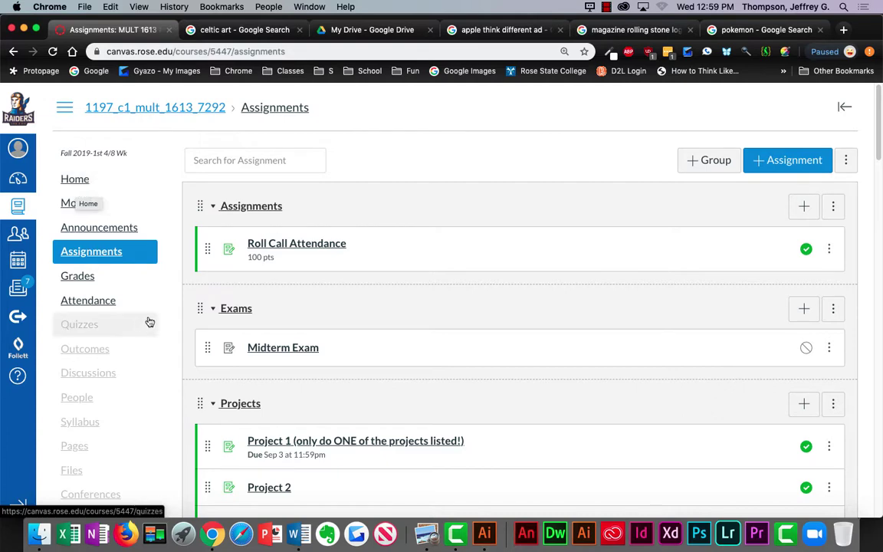
scroll(602, 296, down, 20)
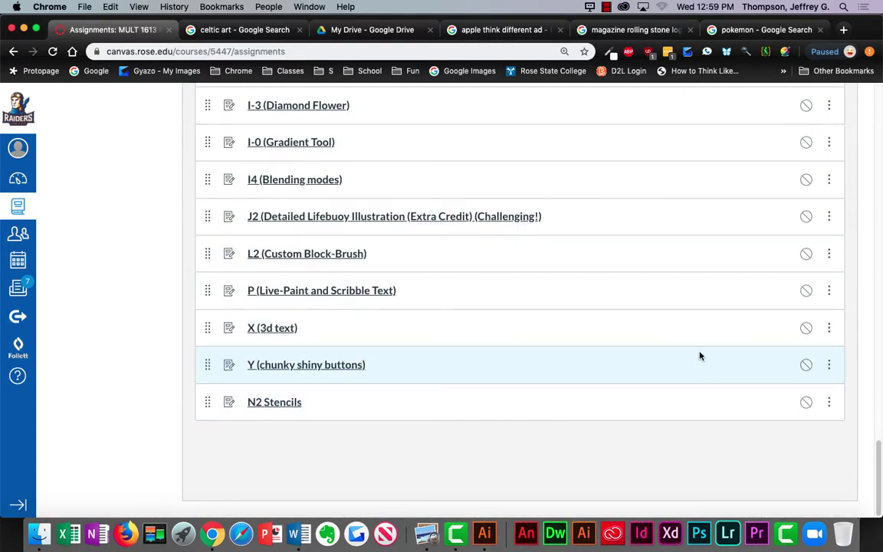
scroll(699, 356, up, 20)
Step: Open the course home page and look through its announcements, modules and book files
click(111, 107)
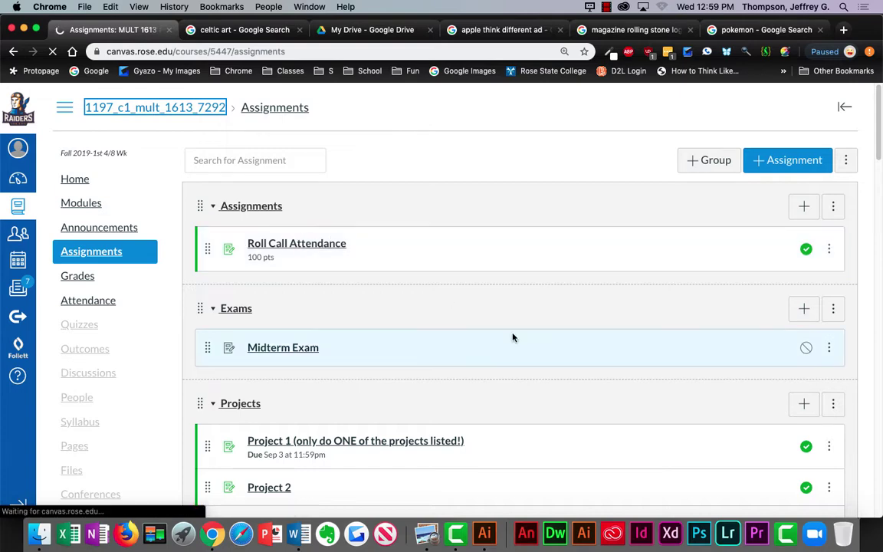
scroll(629, 360, down, 15)
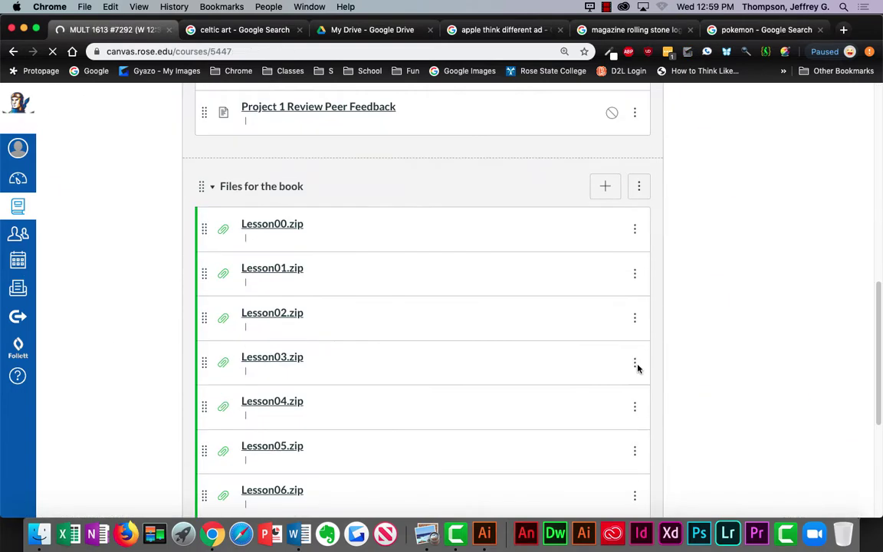
scroll(614, 383, up, 12)
scroll(594, 399, down, 5)
scroll(657, 390, up, 15)
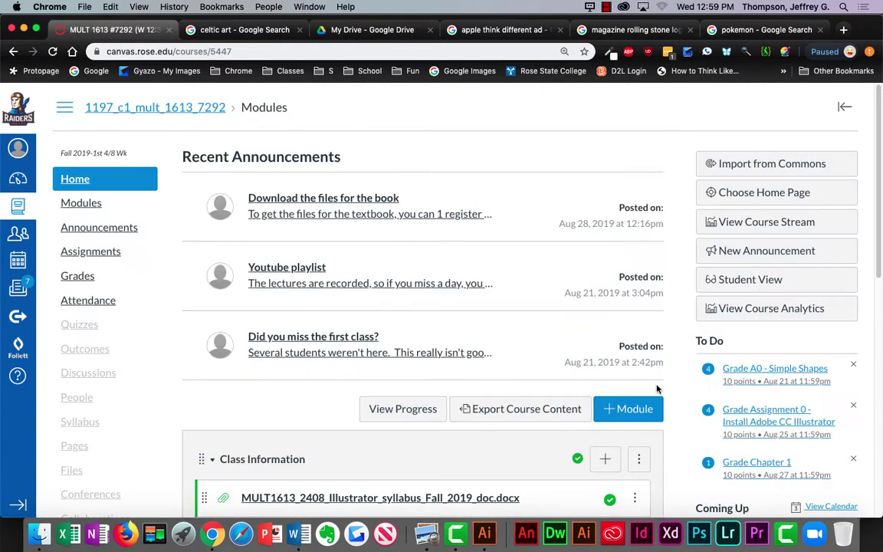
Step: Enter the course's Student View and open the assignments list there
click(776, 281)
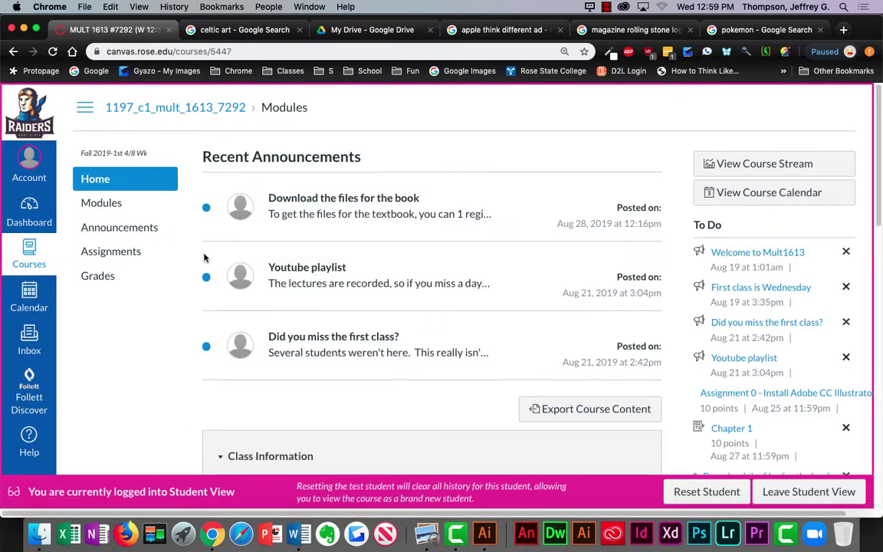
click(110, 253)
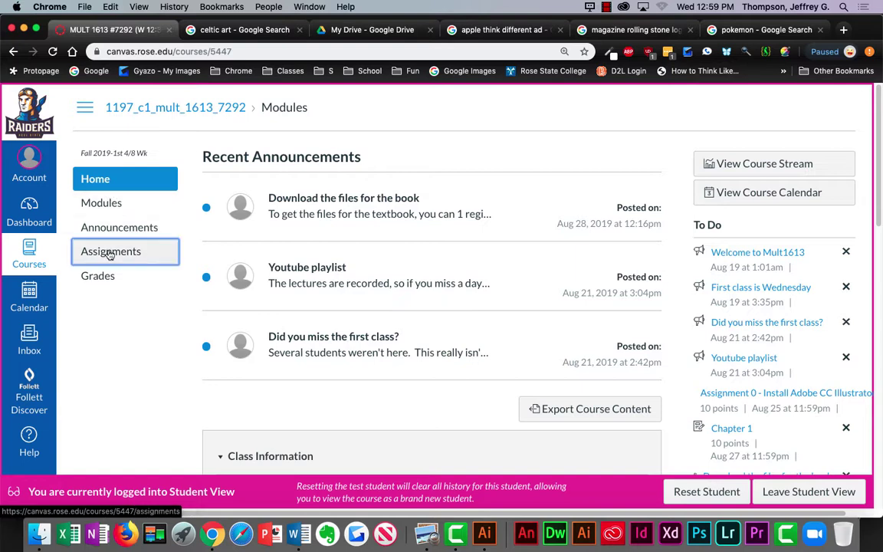
scroll(270, 278, down, 2)
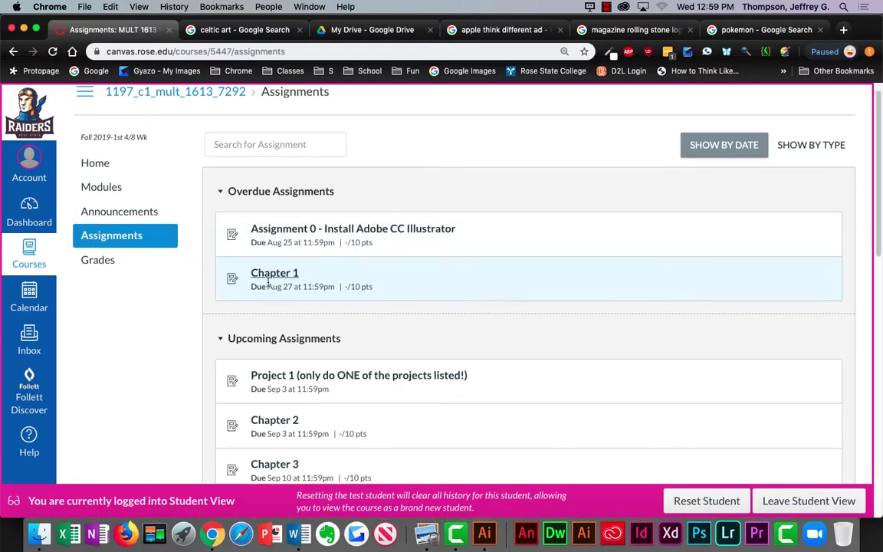
scroll(290, 276, up, 2)
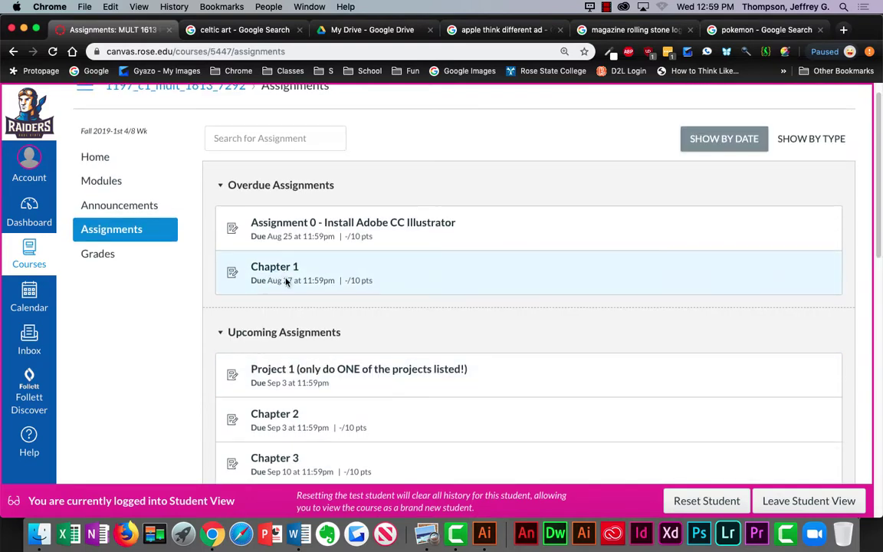
Step: Examine where A1 (Tracing Celtic Art) sits among the overdue, upcoming and undated assignments shown to students
scroll(295, 282, down, 10)
scroll(305, 282, up, 10)
scroll(307, 284, down, 3)
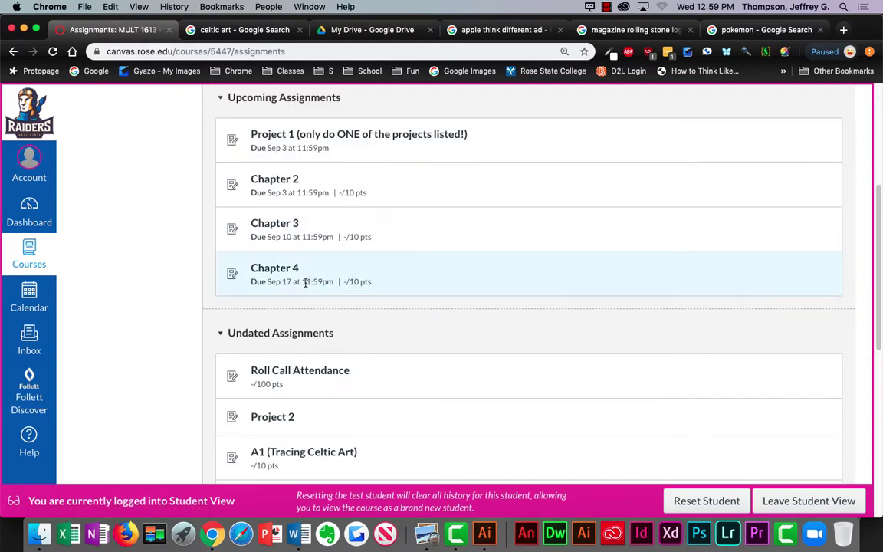
scroll(303, 286, up, 3)
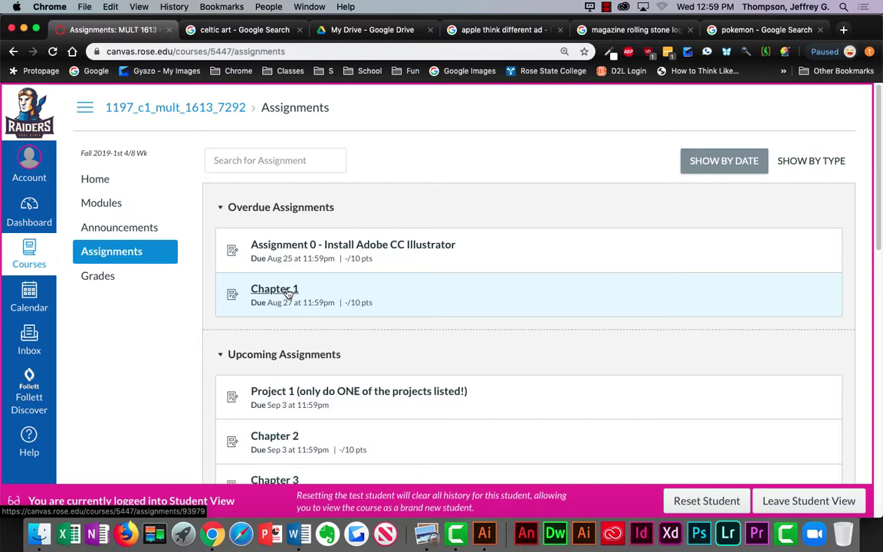
scroll(376, 288, down, 10)
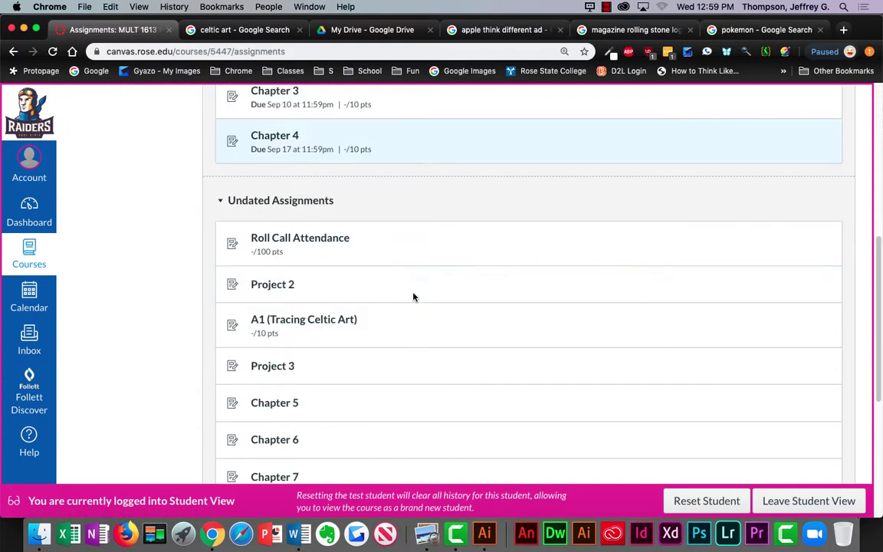
scroll(456, 292, up, 10)
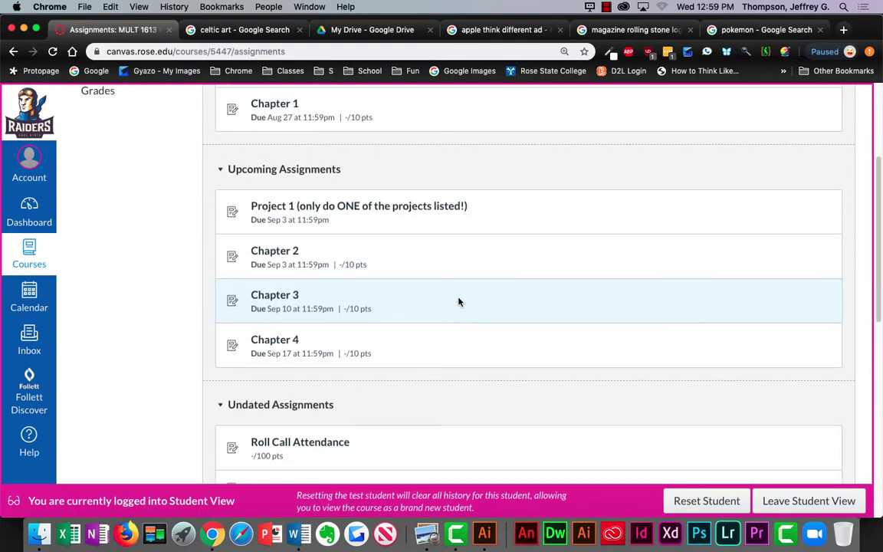
scroll(458, 303, down, 3)
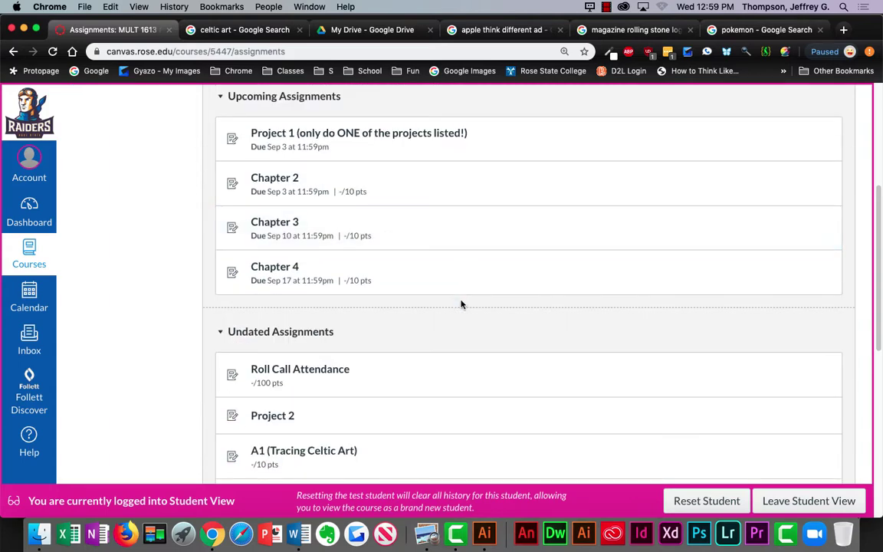
scroll(461, 304, down, 1)
scroll(462, 305, down, 2)
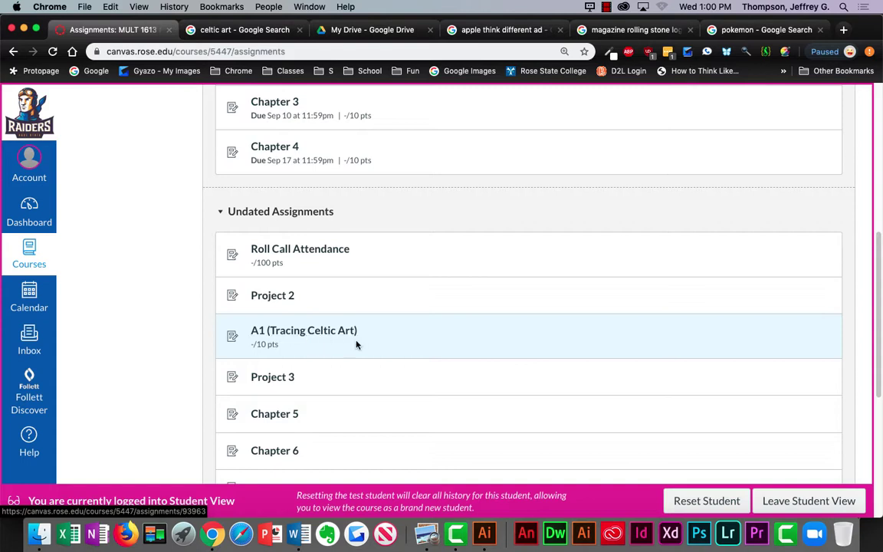
Step: Leave Student View and open A1 (Tracing Celtic Art) under Short Assignments Due for editing
click(771, 503)
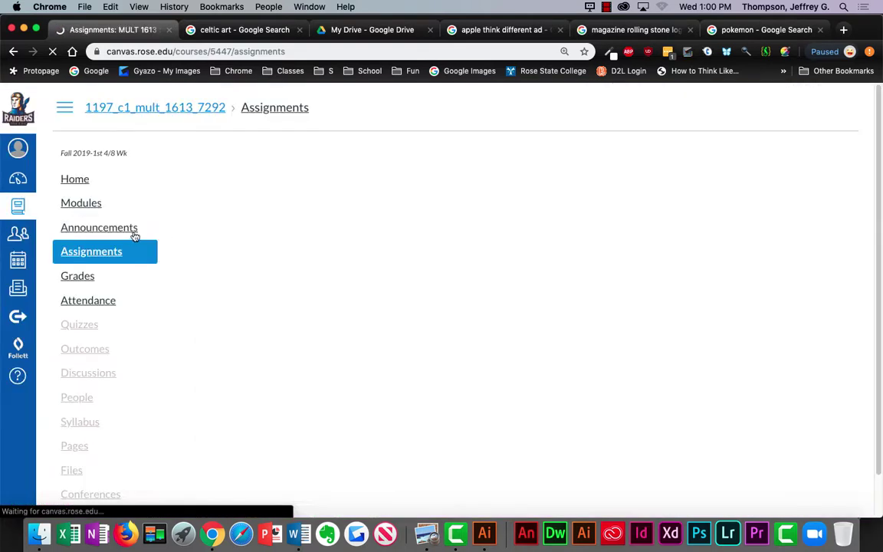
scroll(578, 307, down, 5)
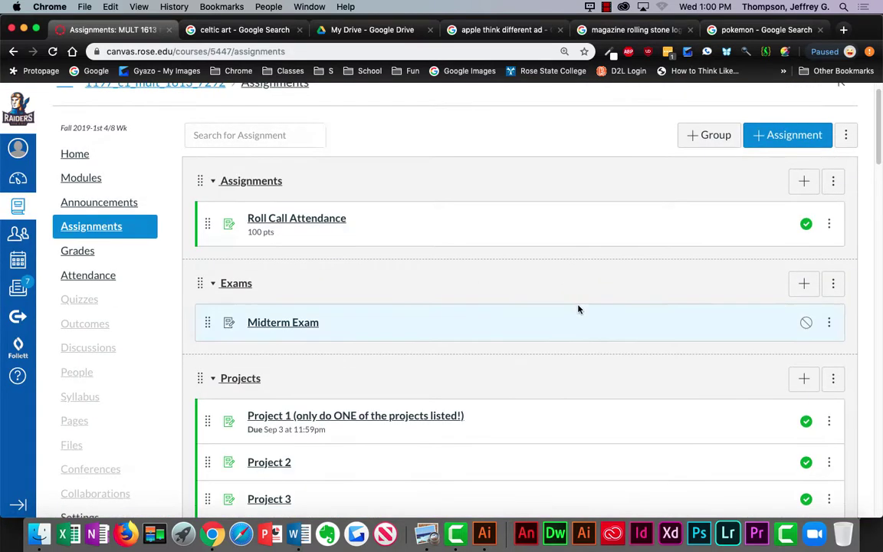
click(829, 430)
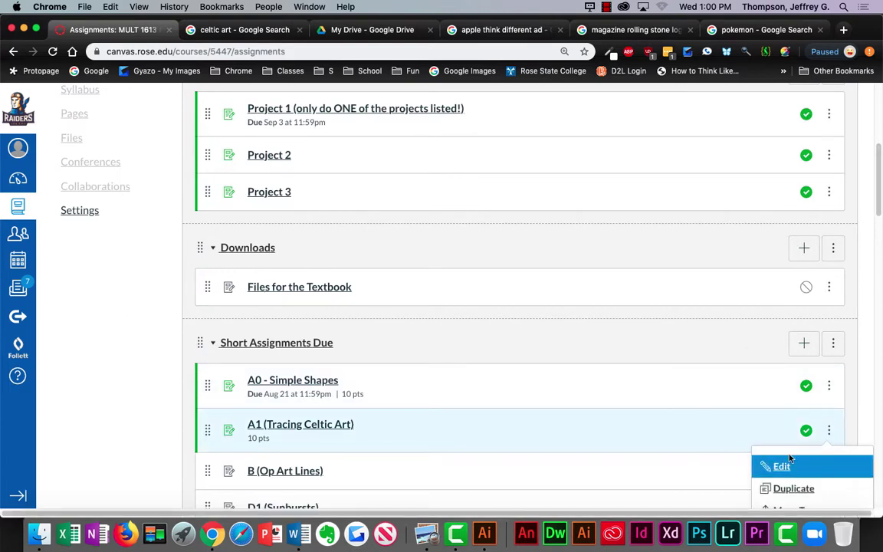
click(775, 465)
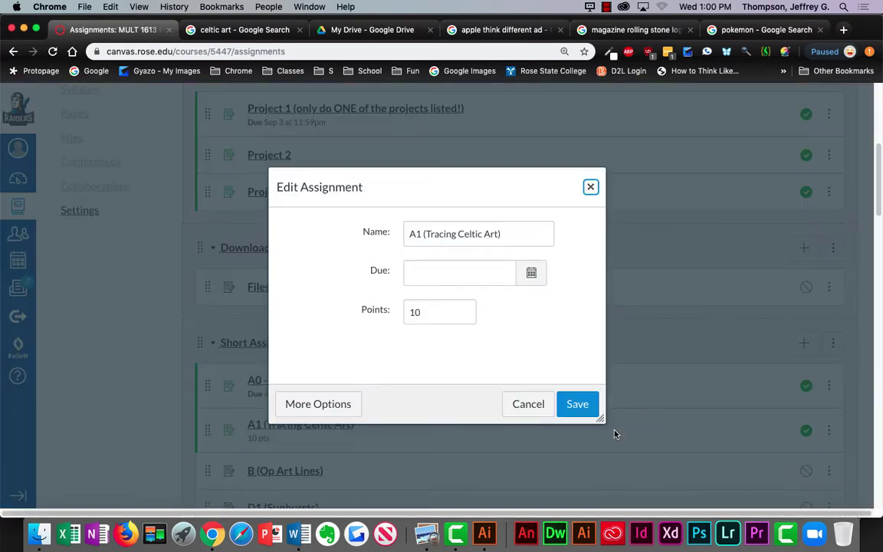
Step: Set the A1 (Tracing Celtic Art) due date to Aug 28, 2019 at 11:59 pm and save the assignment
click(530, 273)
click(485, 411)
click(471, 437)
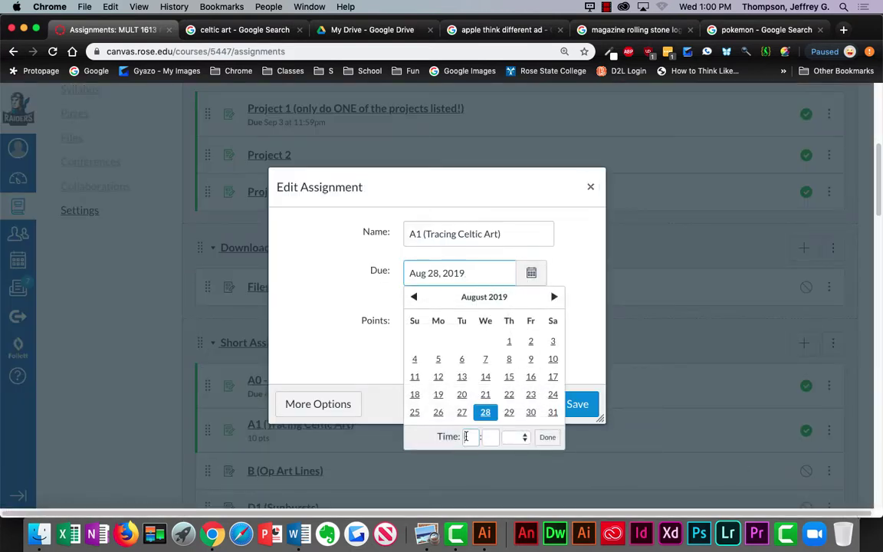
text(11)
click(491, 437)
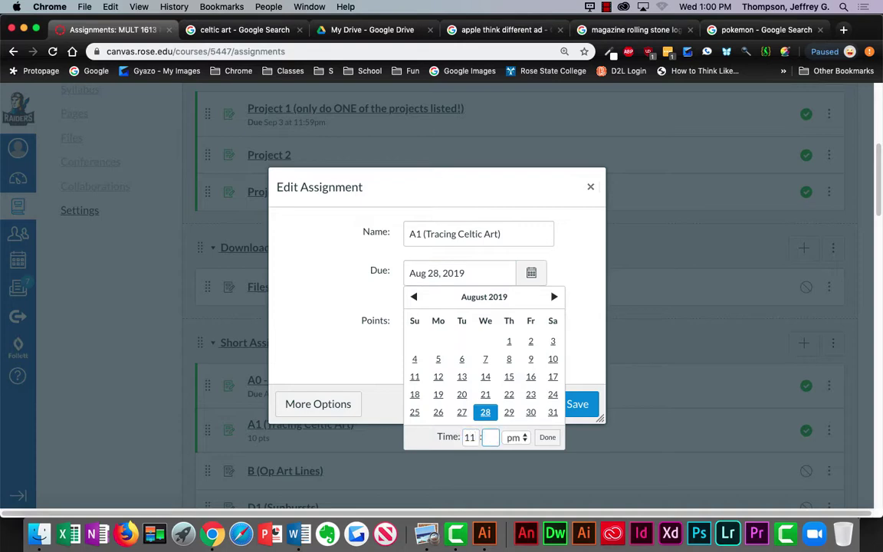
text(59)
click(547, 438)
click(577, 404)
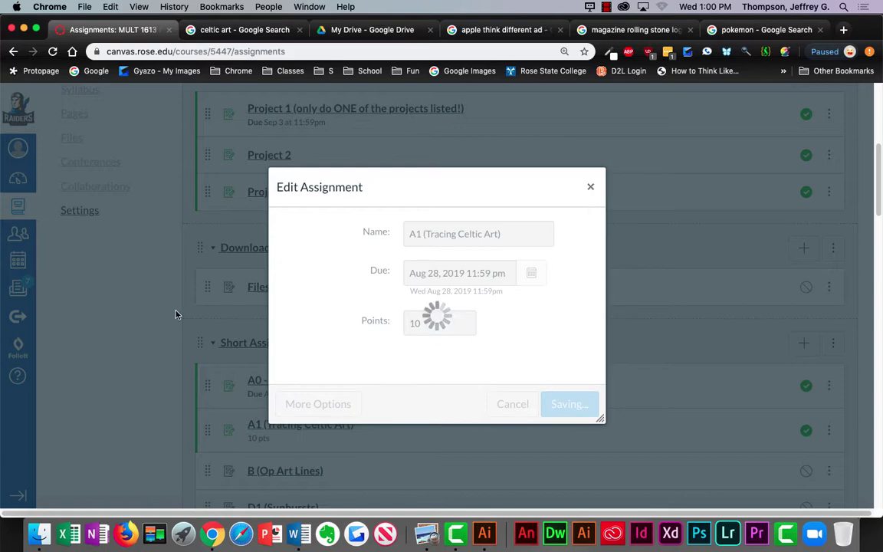
Step: Reload the assignments list and check the due date of A1 (Tracing Celtic Art)
scroll(138, 276, up, 5)
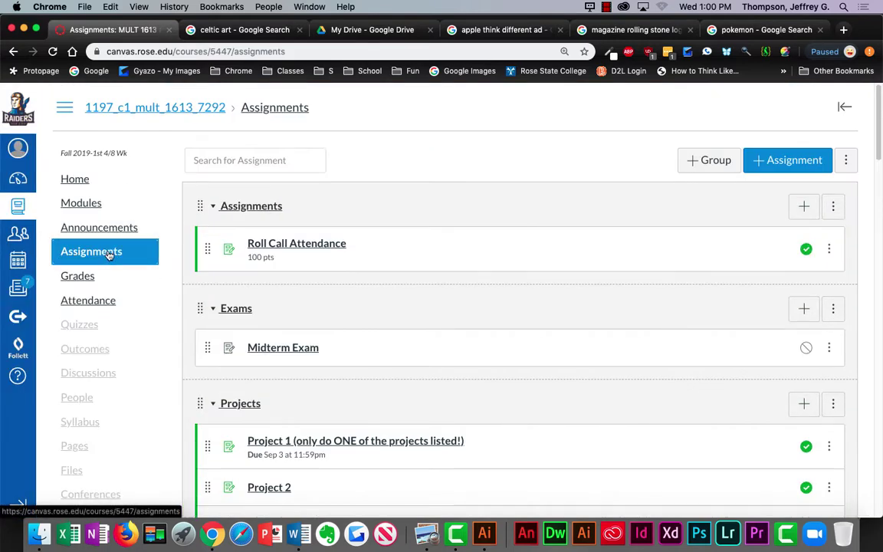
click(110, 254)
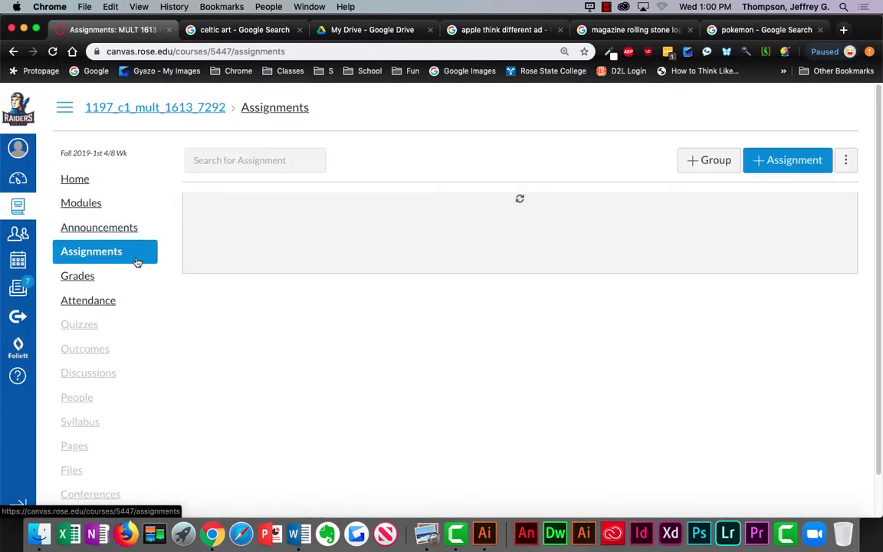
scroll(252, 290, down, 10)
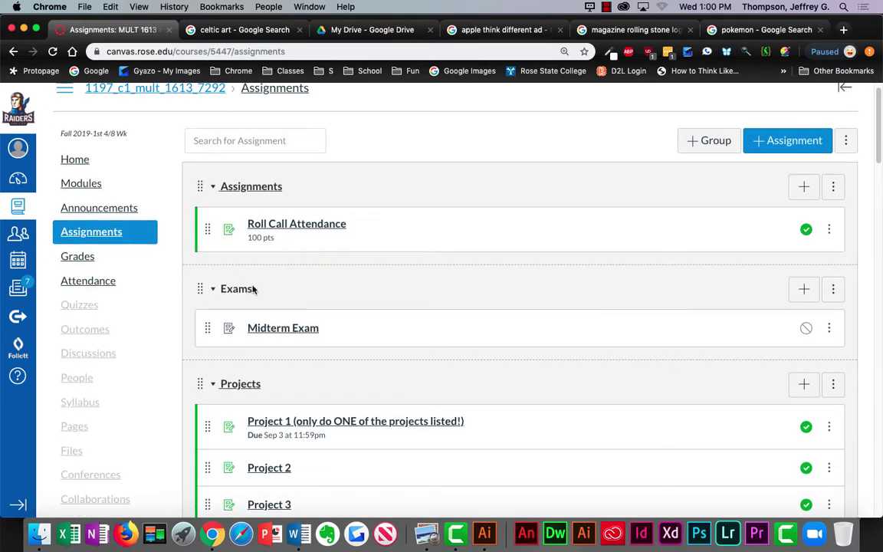
scroll(305, 305, down, 4)
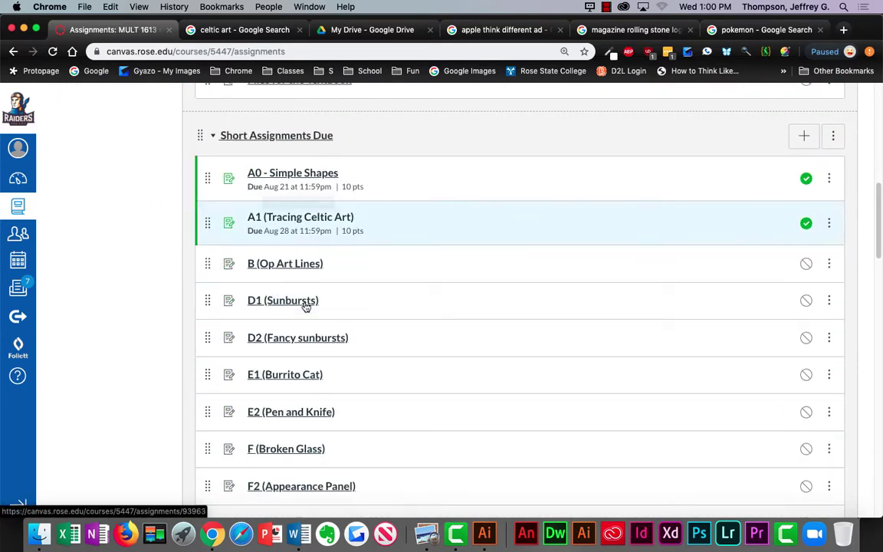
scroll(295, 302, up, 10)
Step: Return to the course home page and review its modules and Coming Up list
click(83, 183)
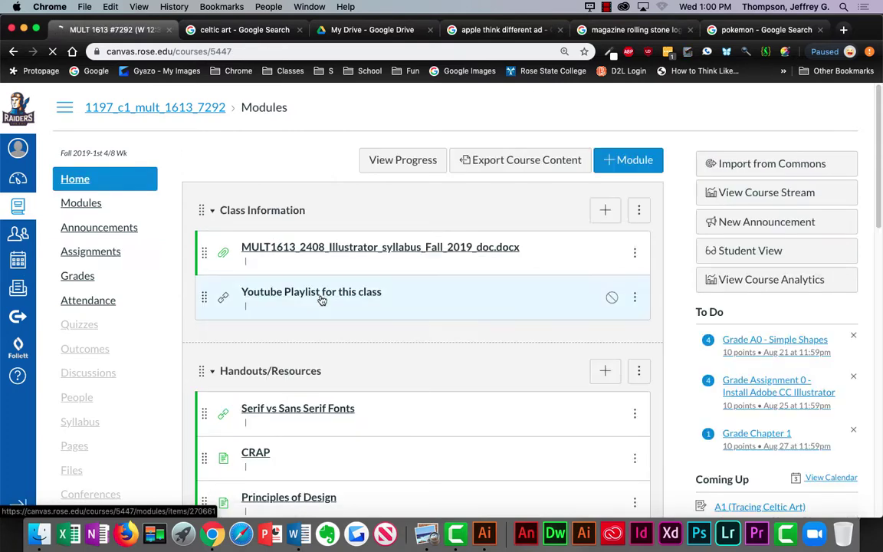
scroll(321, 300, down, 8)
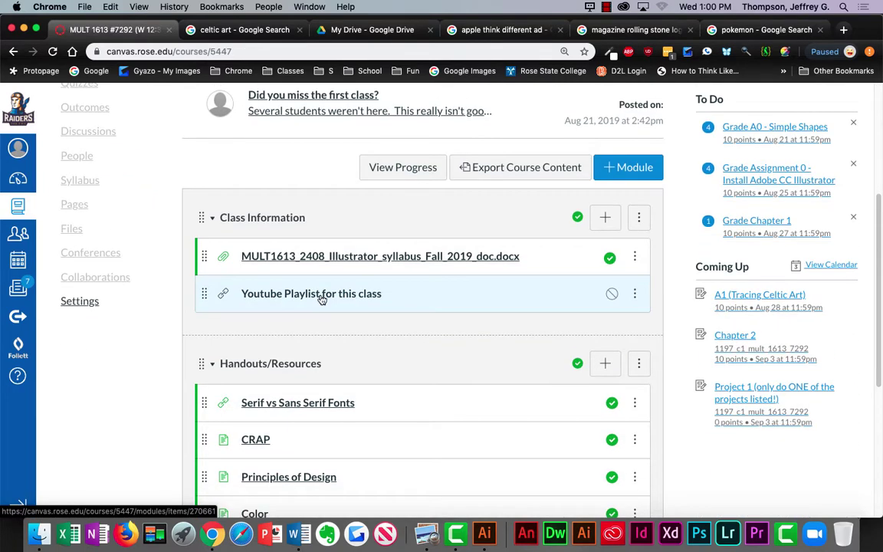
scroll(189, 282, up, 10)
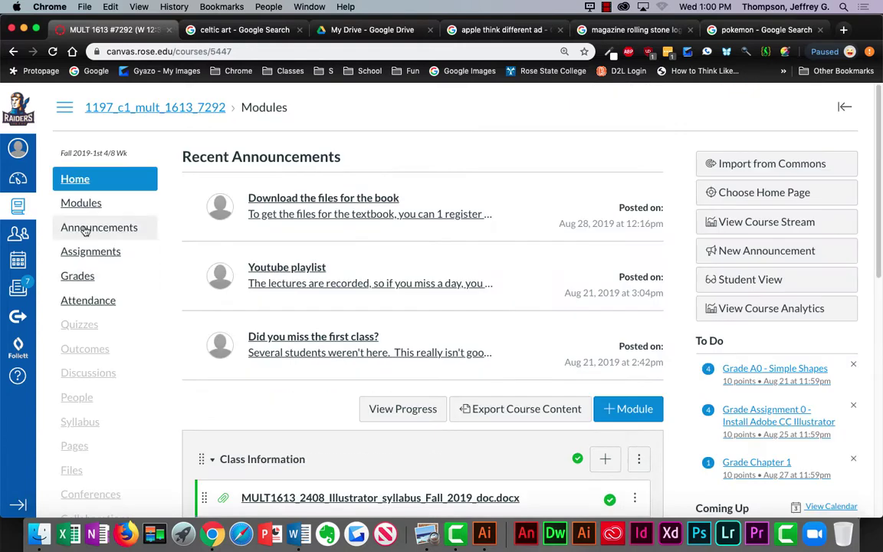
Step: Search the assignments page for "celtic" and open the A1 (Tracing Celtic Art) assignment
click(94, 256)
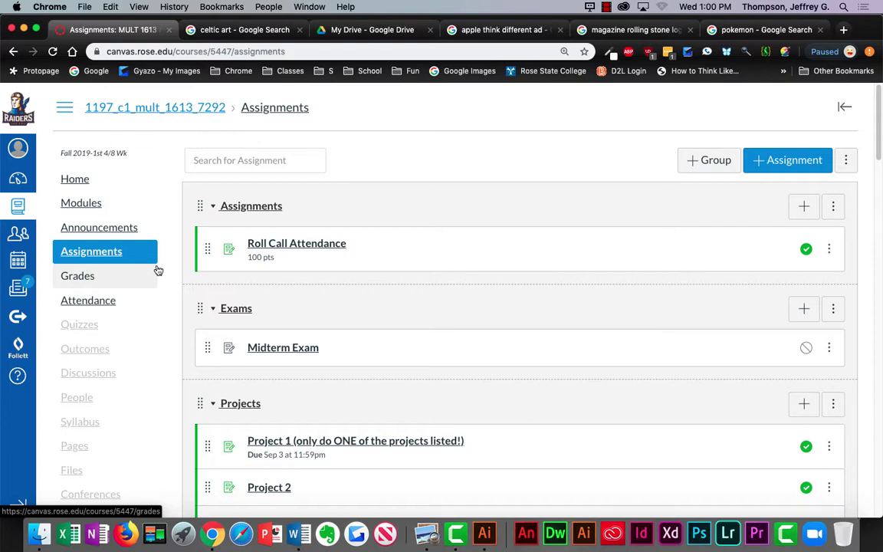
key(super+f)
text(celtic)
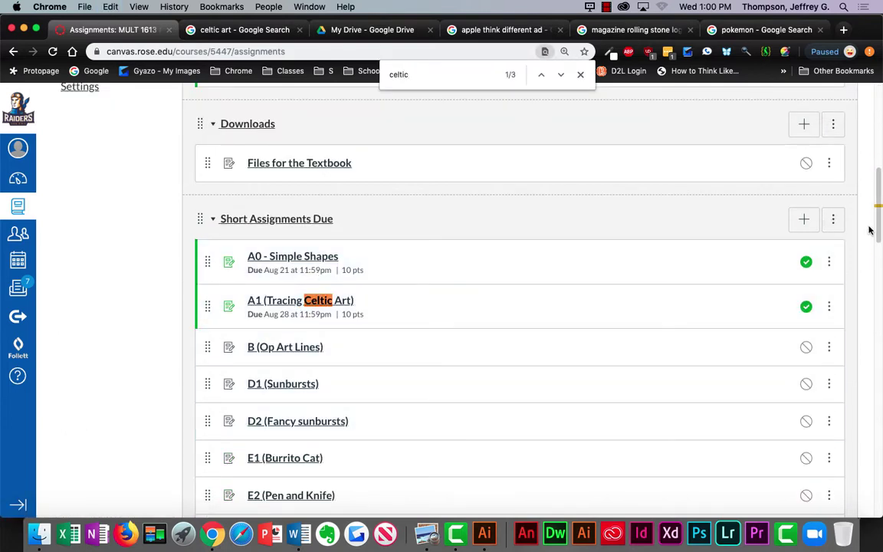
click(288, 305)
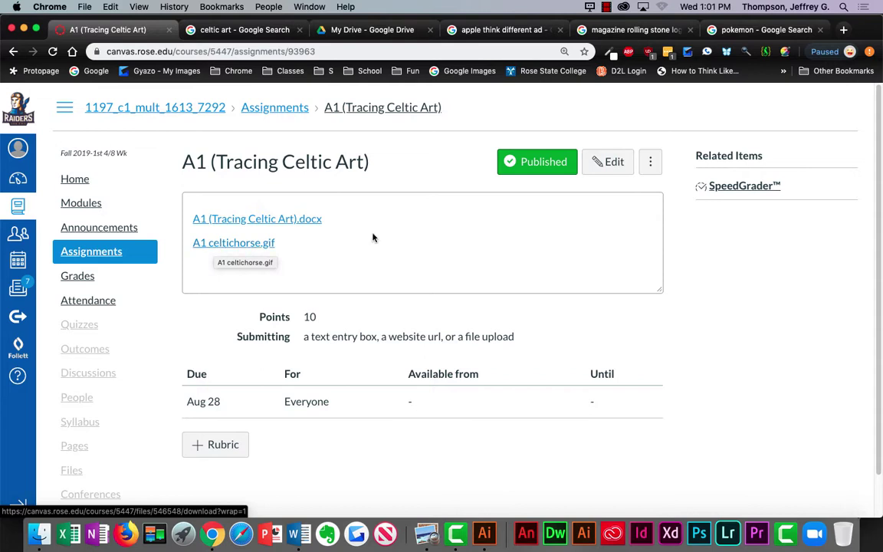
Step: Edit the assignment and upload celtic1.png from Downloads to the course files, inserting its link in the description
click(607, 169)
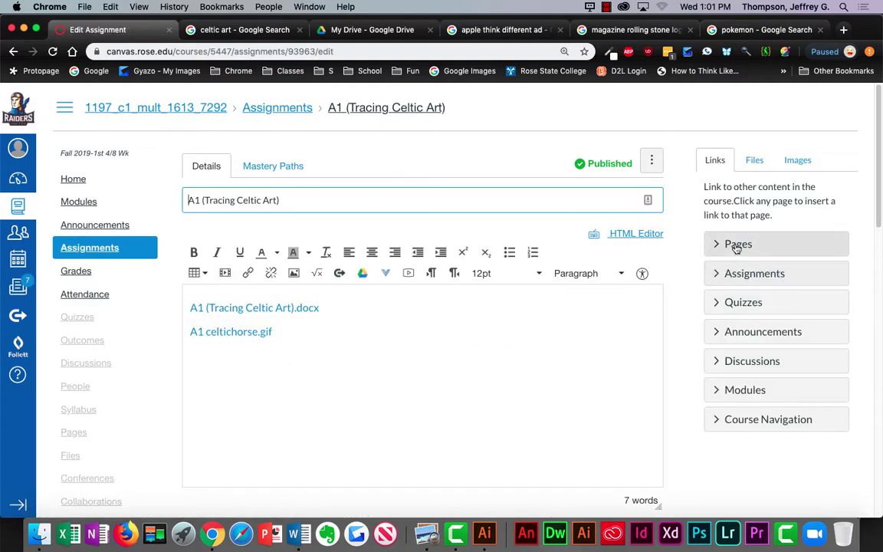
click(754, 162)
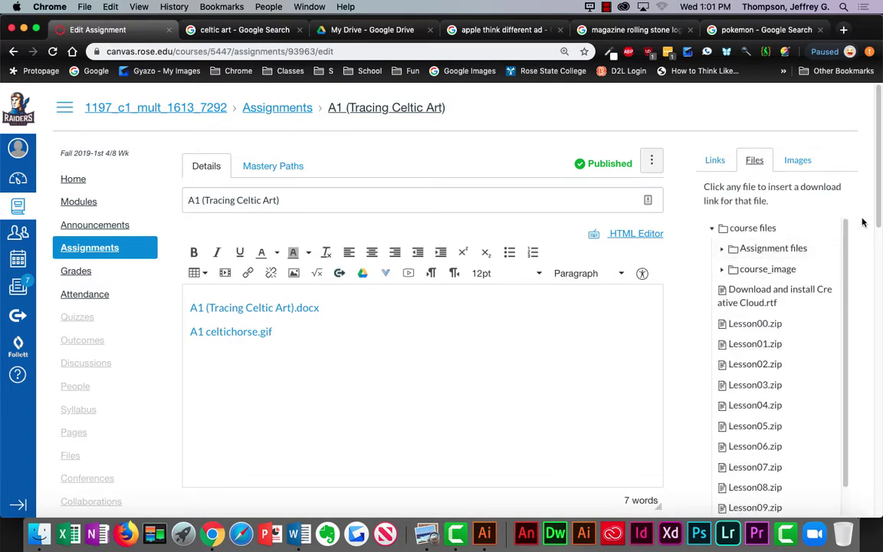
scroll(881, 264, down, 2)
scroll(881, 264, down, 5)
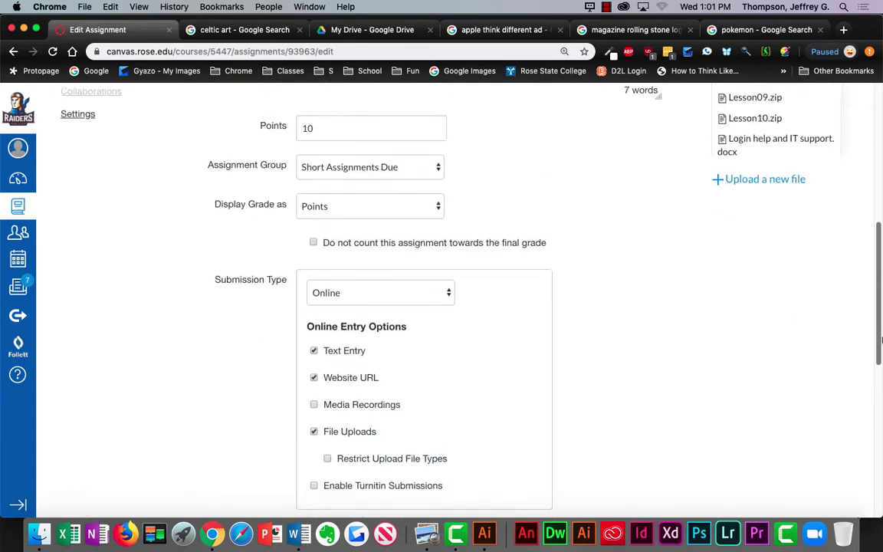
scroll(843, 307, up, 2)
click(771, 333)
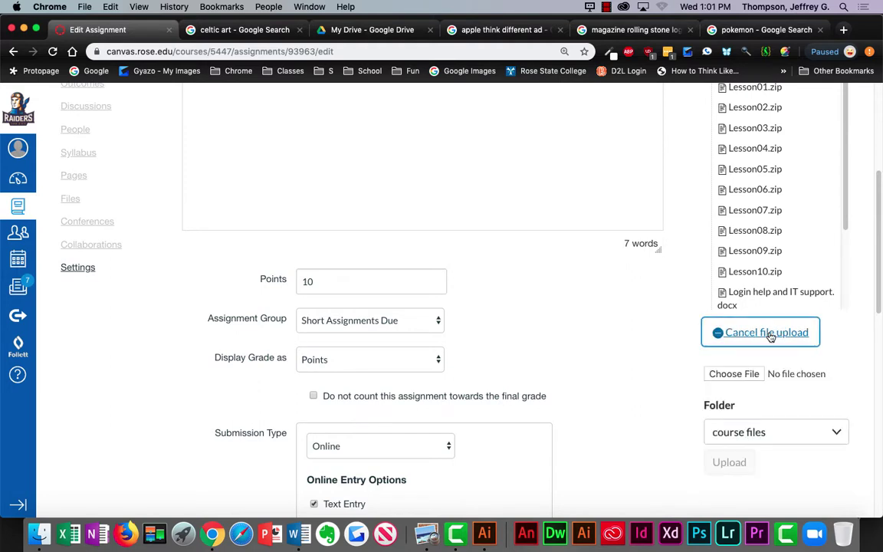
click(737, 371)
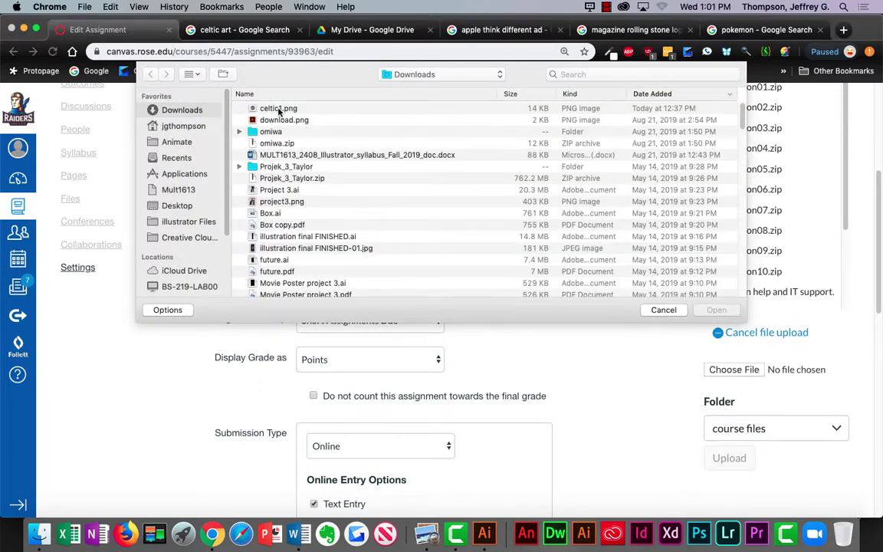
click(280, 109)
click(716, 310)
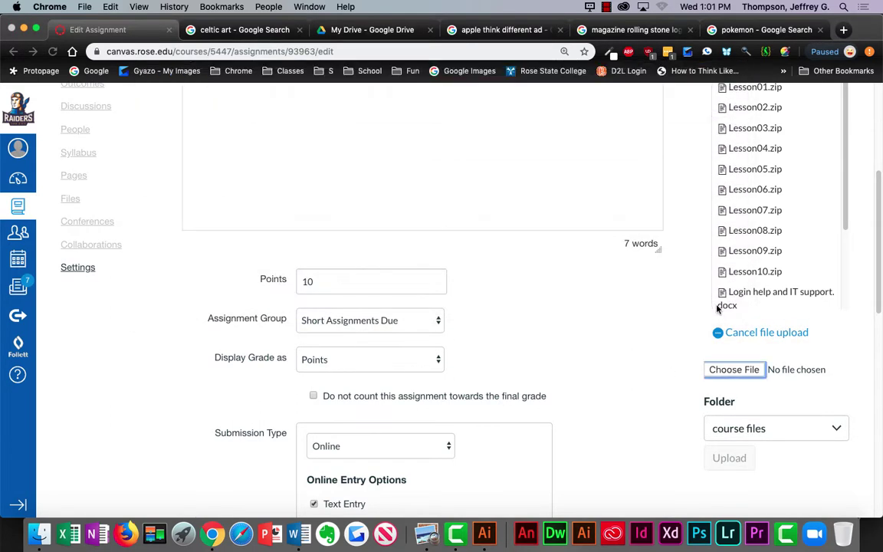
click(730, 460)
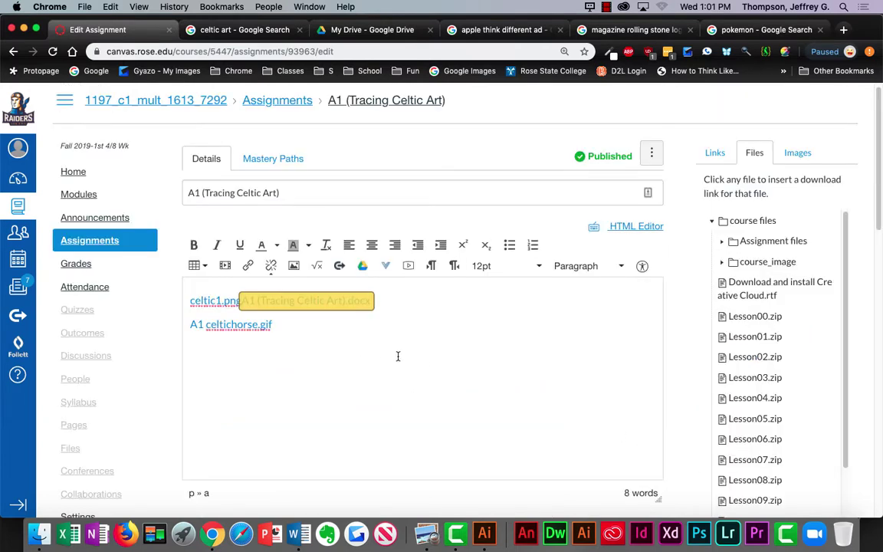
Step: Move the celtic1.png link onto its own line below the A1 celtichorse.gif link
key(Return)
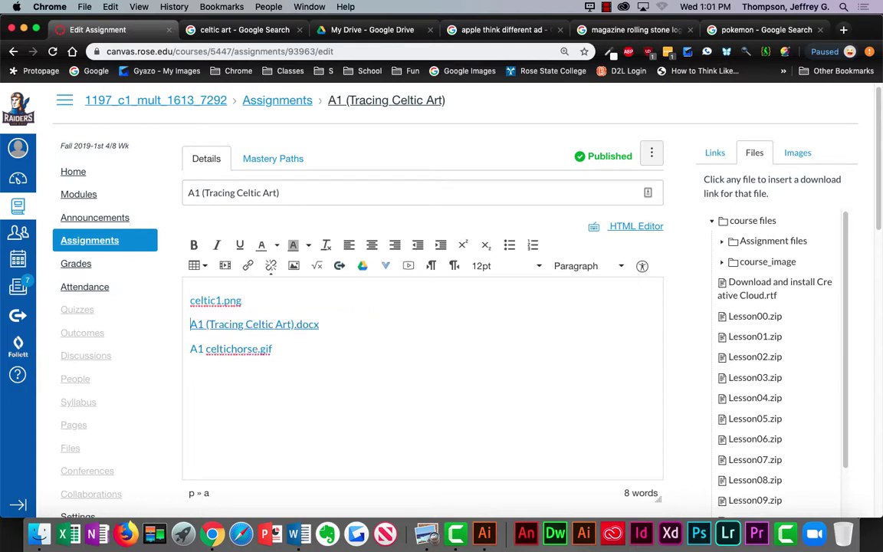
key(shift+Up)
key(super+c)
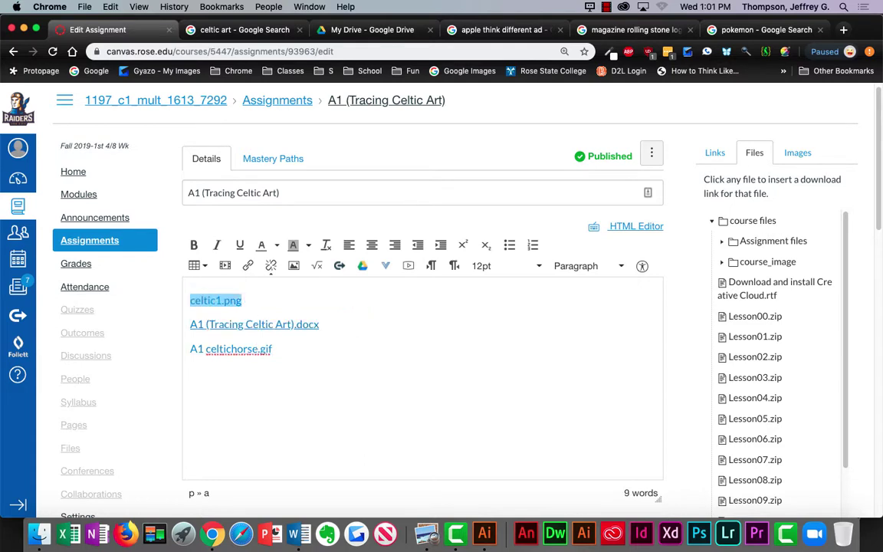
key(BackSpace)
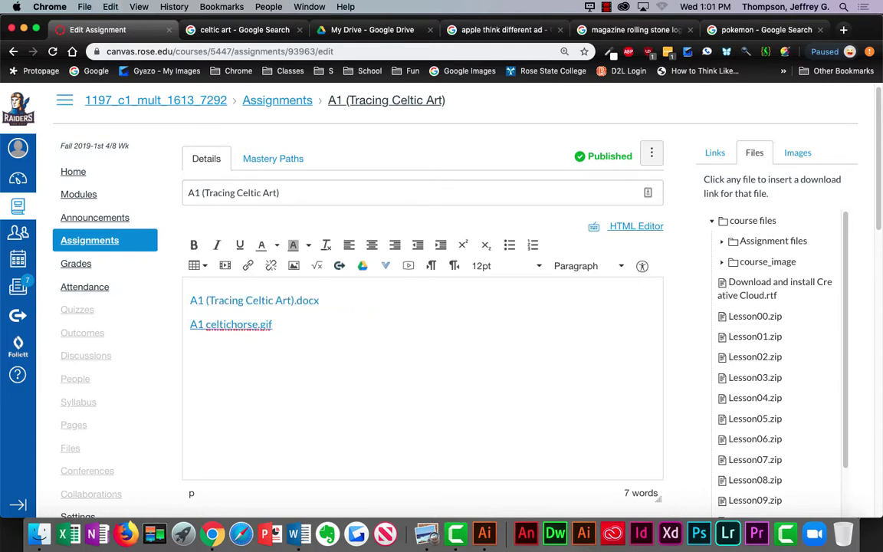
key(super+v)
Step: Prefix the celtic1.png link text with "A1" so it reads "A1 celtic1.png", and save the assignment
text(A!)
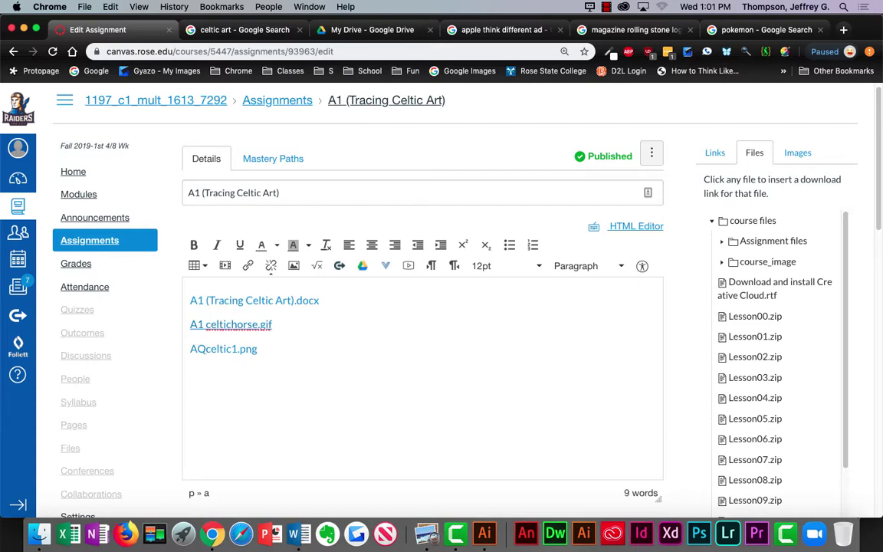
key(BackSpace)
key(BackSpace)
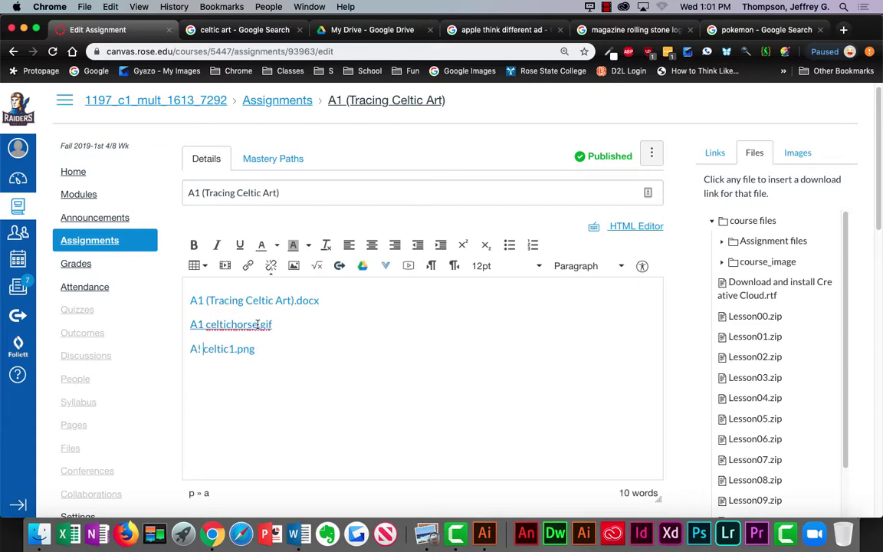
text(1)
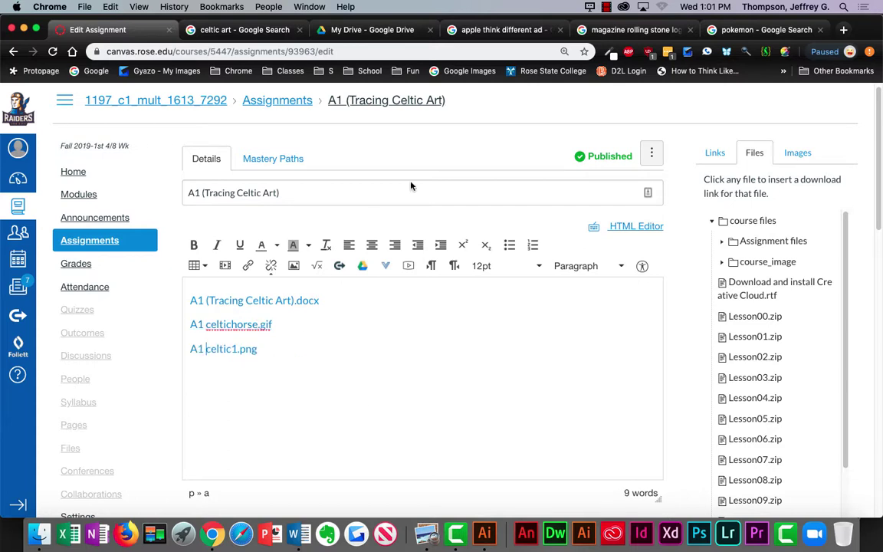
scroll(729, 345, down, 15)
click(645, 467)
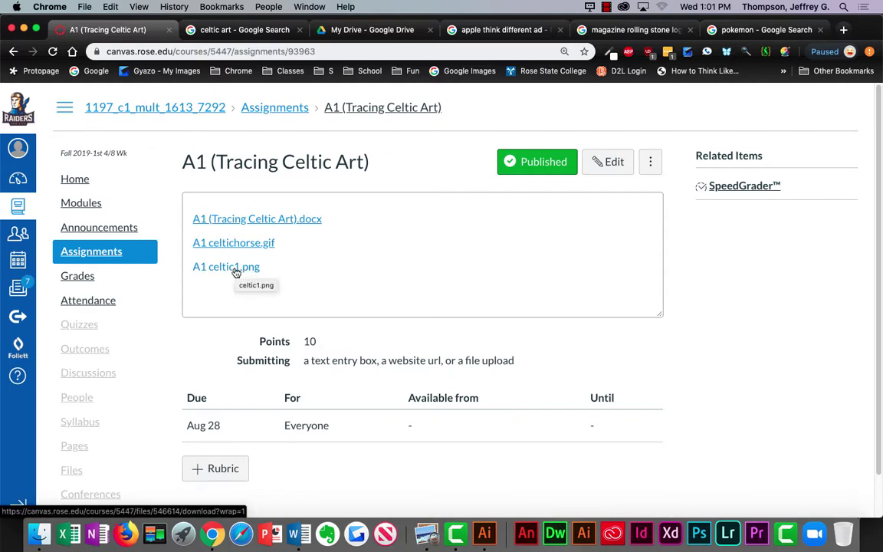
Step: Open the A1 celtic1.png link from the assignment page, enlarge the image window to inspect it, and return to the browser
click(236, 270)
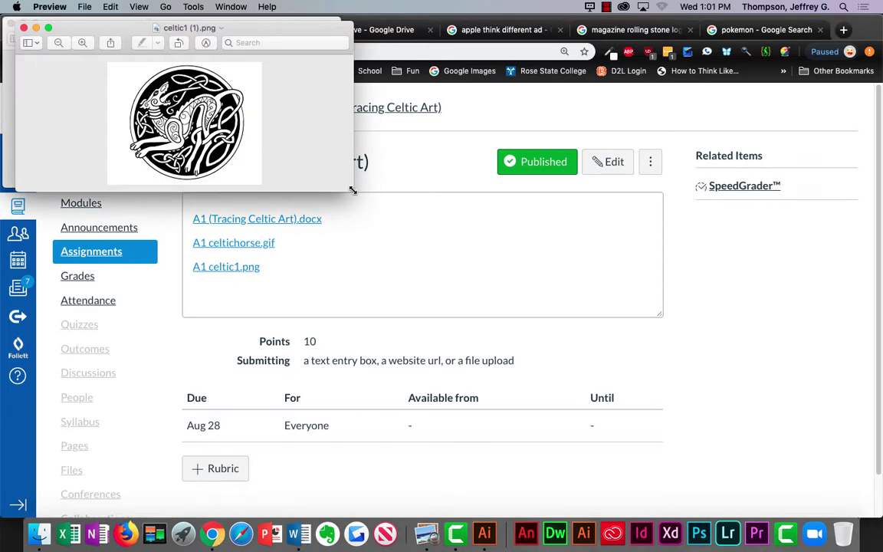
drag(353, 190, 709, 512)
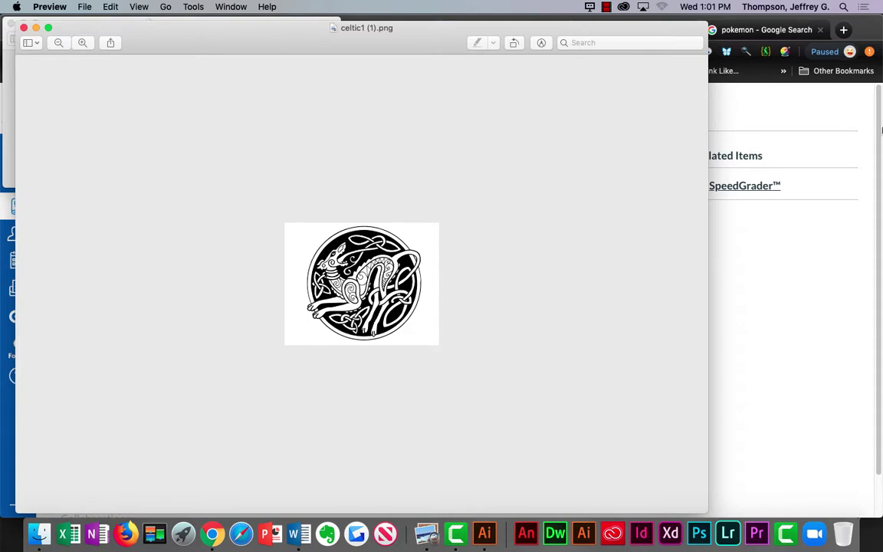
click(783, 45)
Step: Replace the pokemon query in the open Google image search with "celtic art" and run the search
click(767, 30)
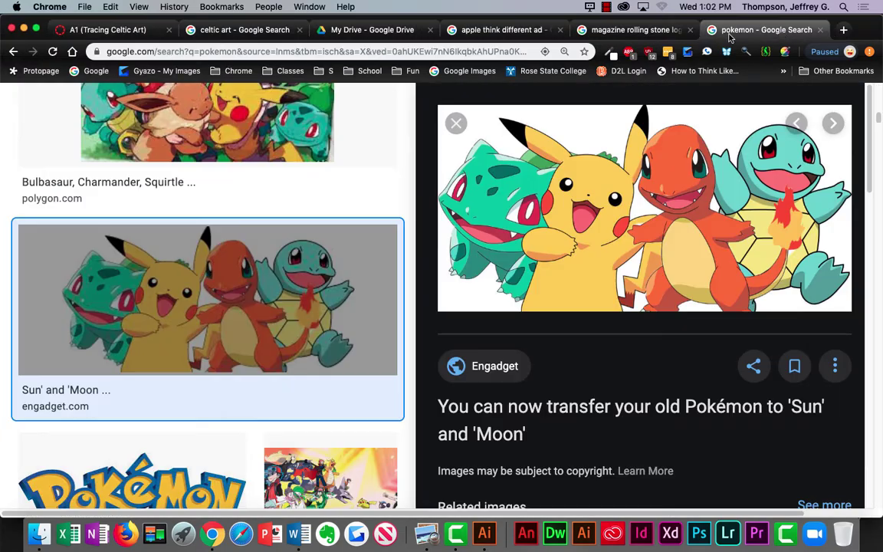
scroll(410, 109, up, 15)
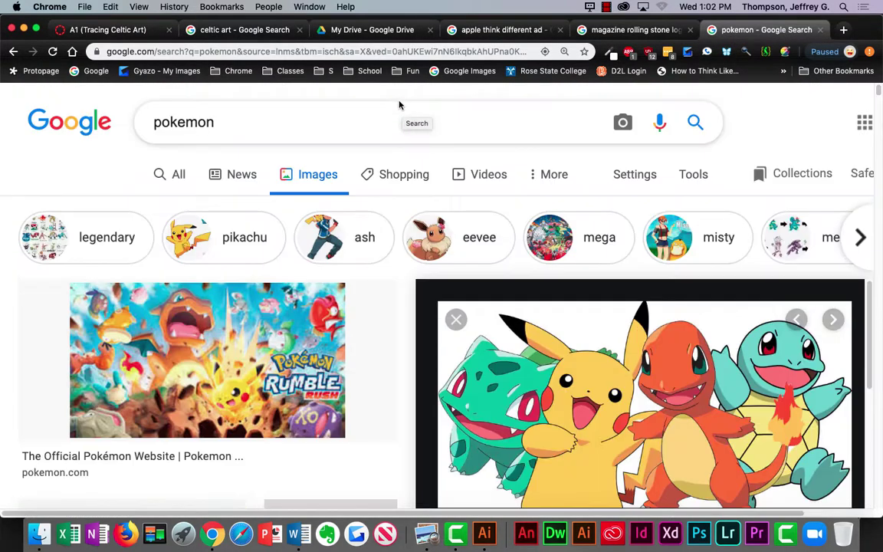
drag(286, 118, 24, 114)
text(celtr)
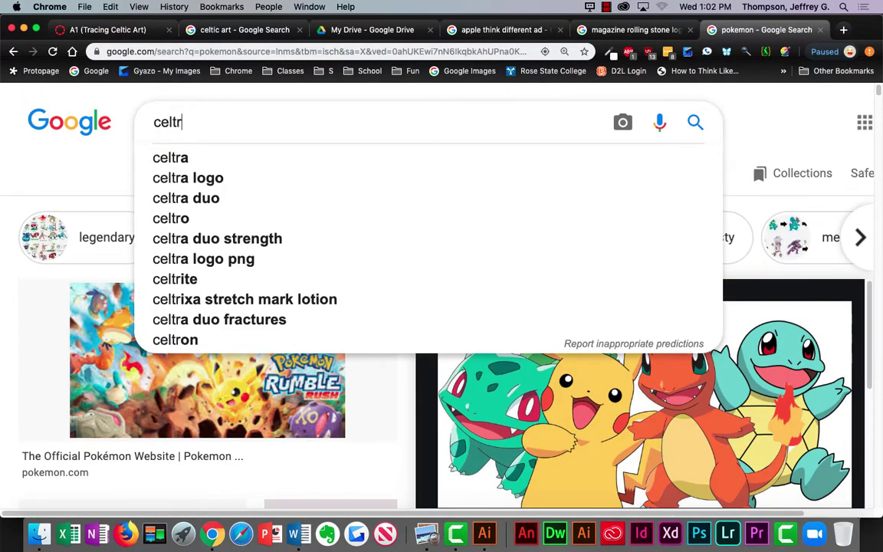
key(BackSpace)
text(ic art)
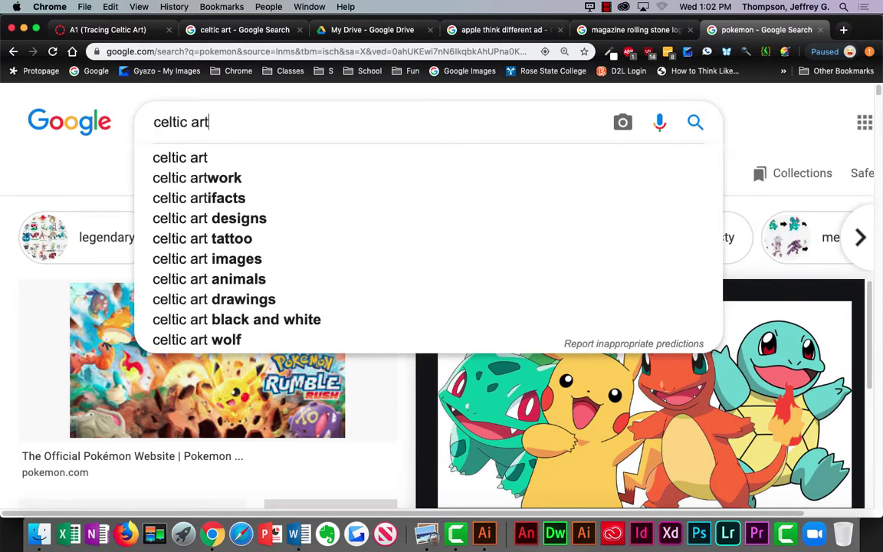
key(Return)
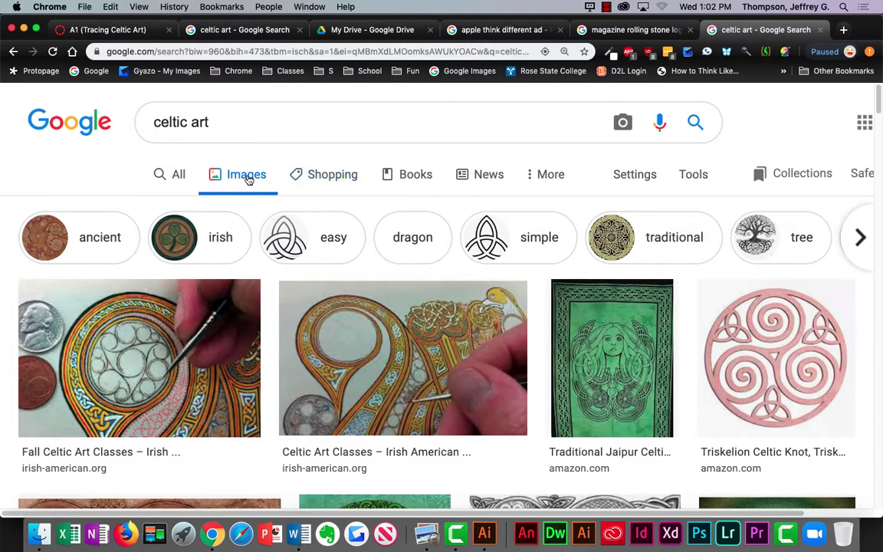
Step: Filter the celtic art image results to black and white
click(693, 175)
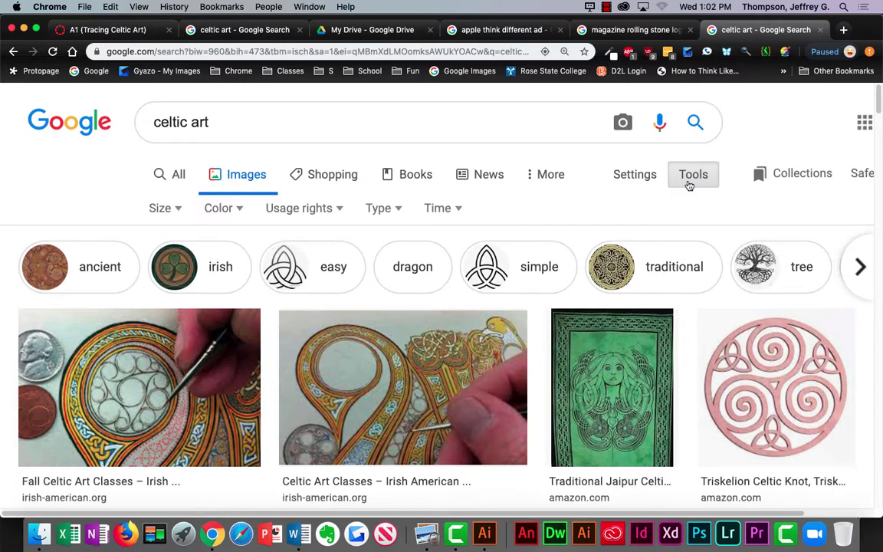
click(223, 211)
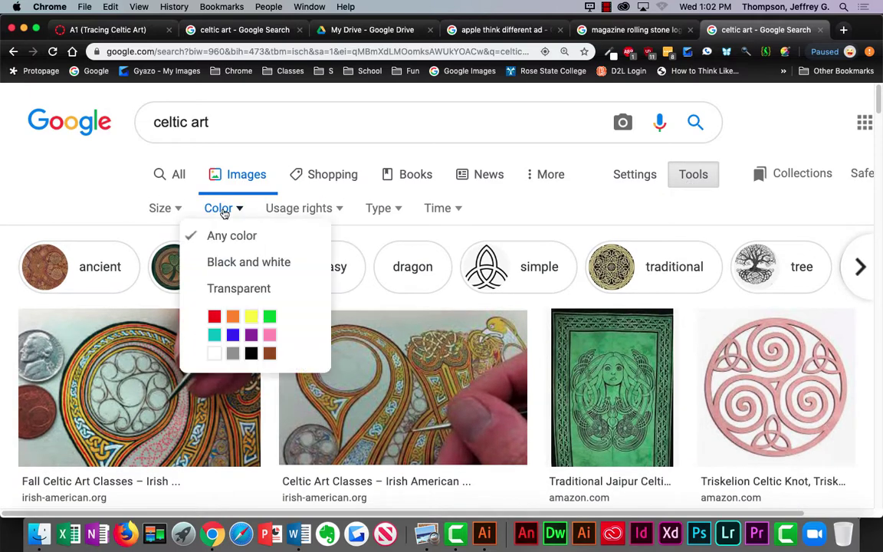
click(231, 262)
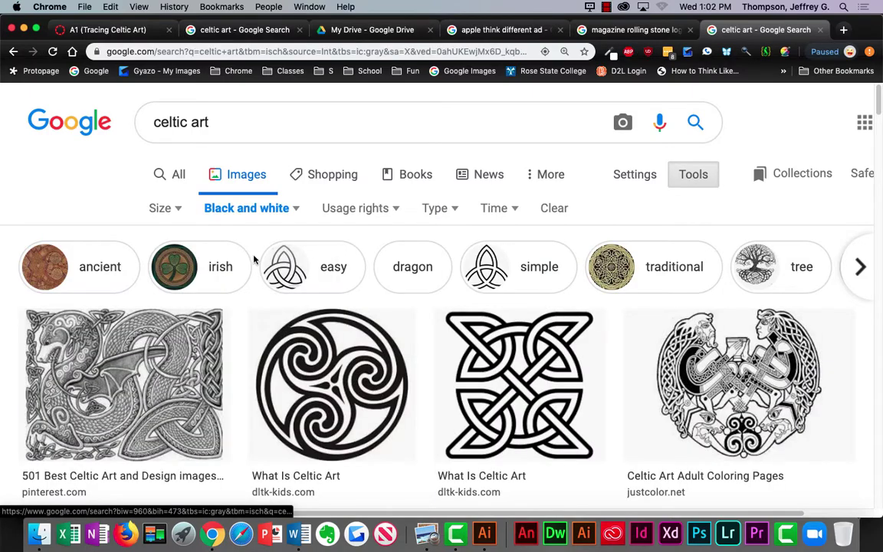
Step: Browse the black and white celtic art images for designs suitable for tracing
scroll(260, 260, down, 5)
scroll(264, 261, down, 6)
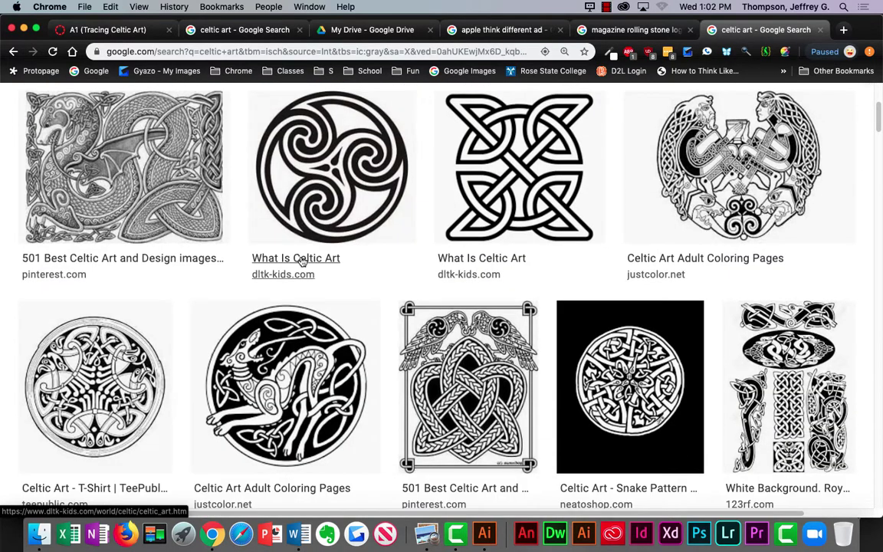
scroll(301, 261, down, 9)
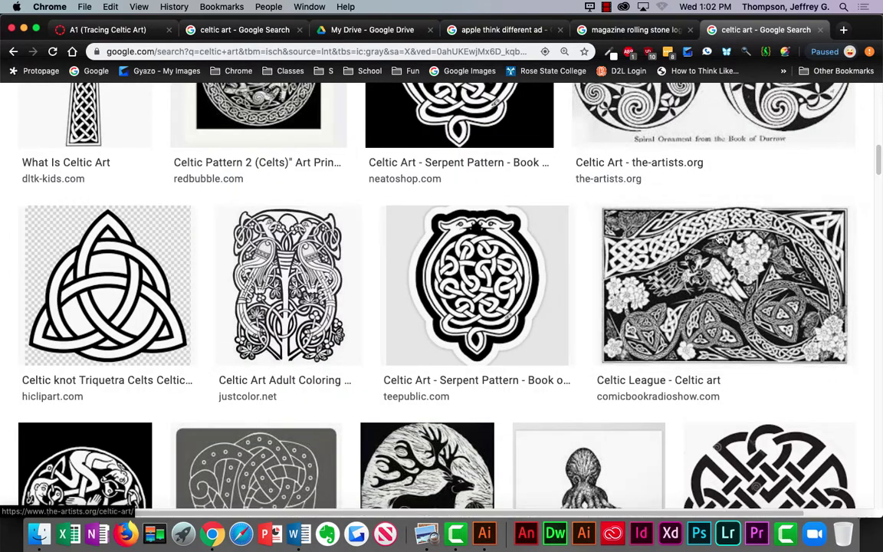
scroll(710, 243, down, 6)
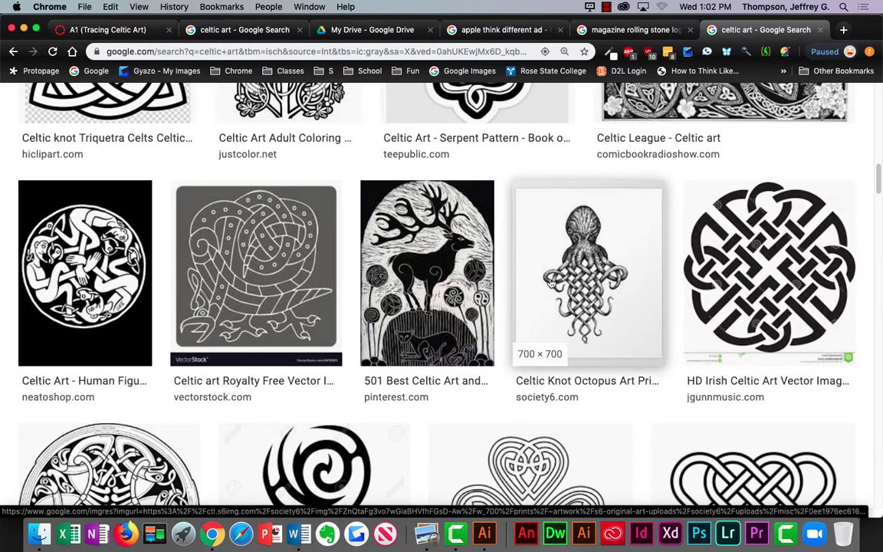
scroll(539, 311, down, 2)
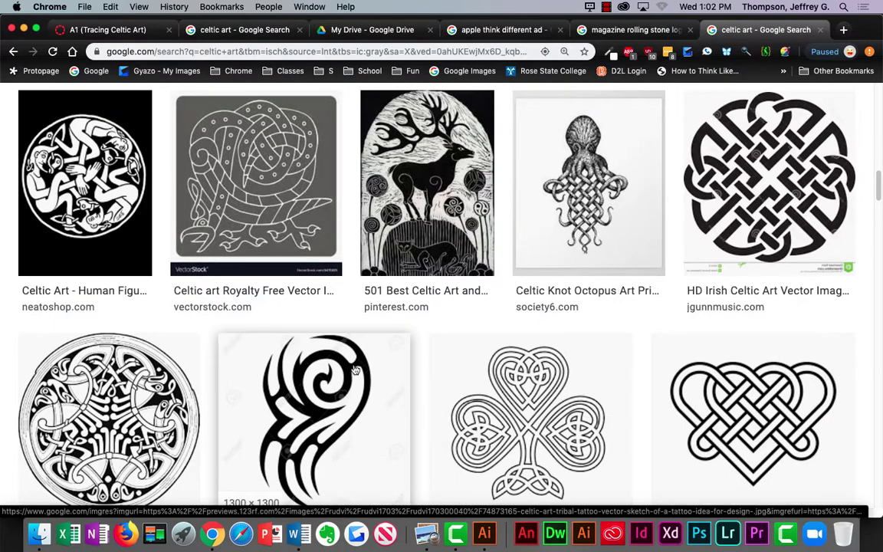
scroll(384, 372, down, 1)
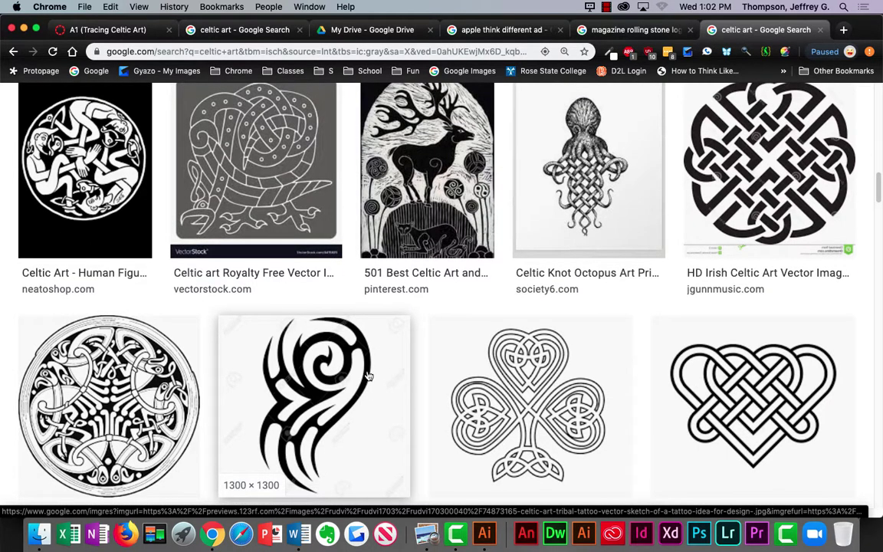
scroll(495, 309, up, 2)
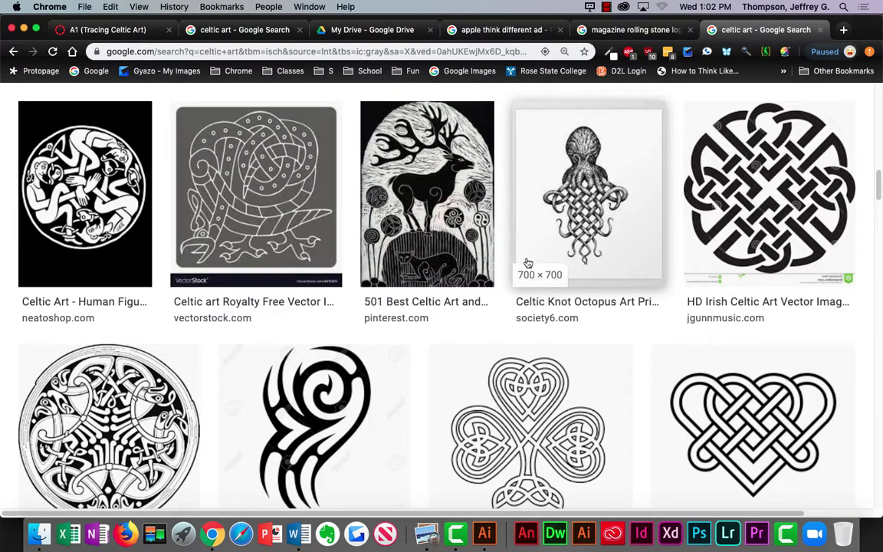
scroll(469, 362, down, 1)
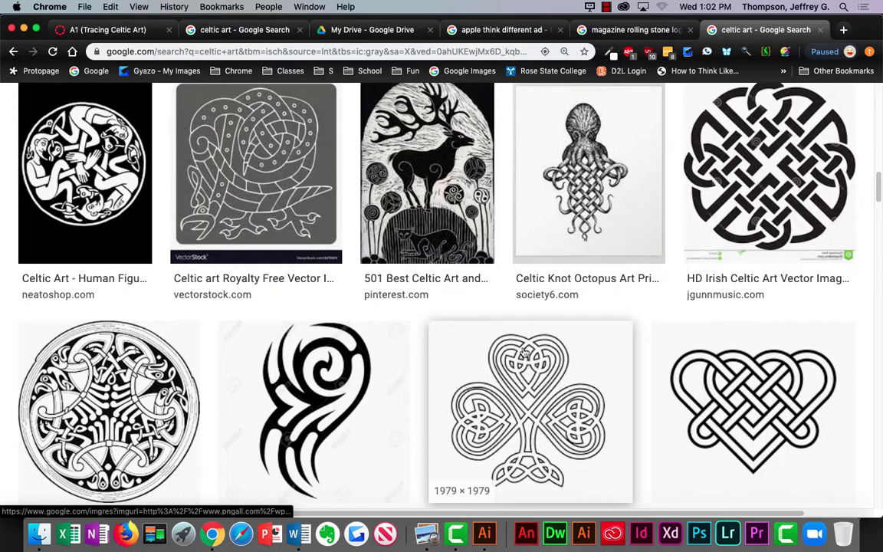
scroll(464, 337, down, 3)
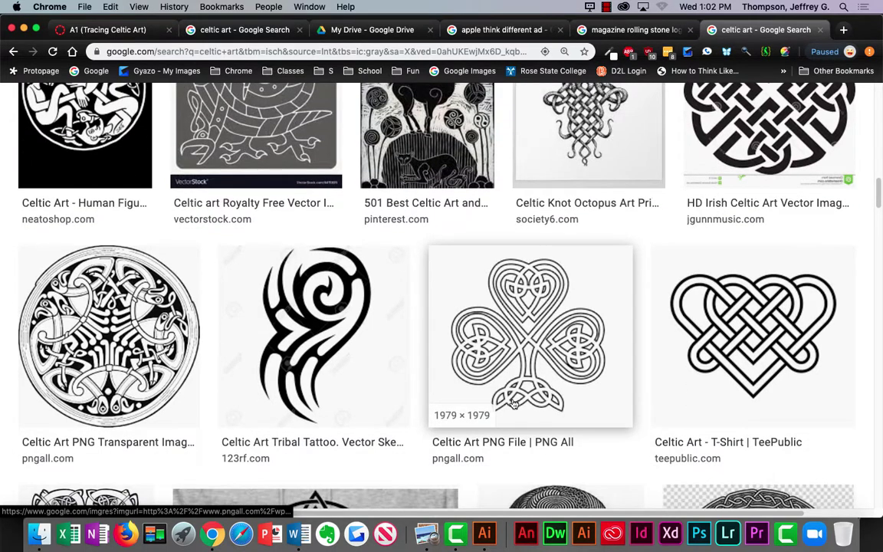
Step: Preview the shamrock knot image from pngall.com at a larger size and look through further celtic art results
click(523, 354)
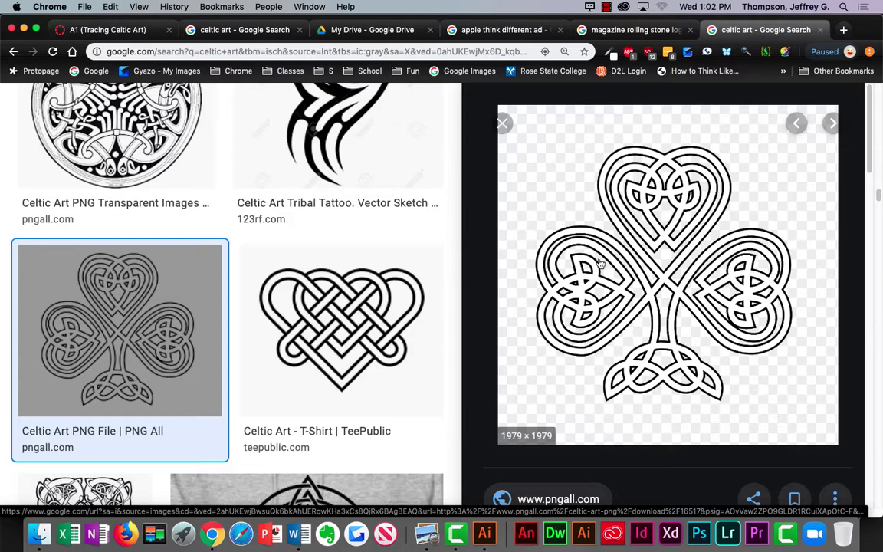
scroll(445, 306, down, 5)
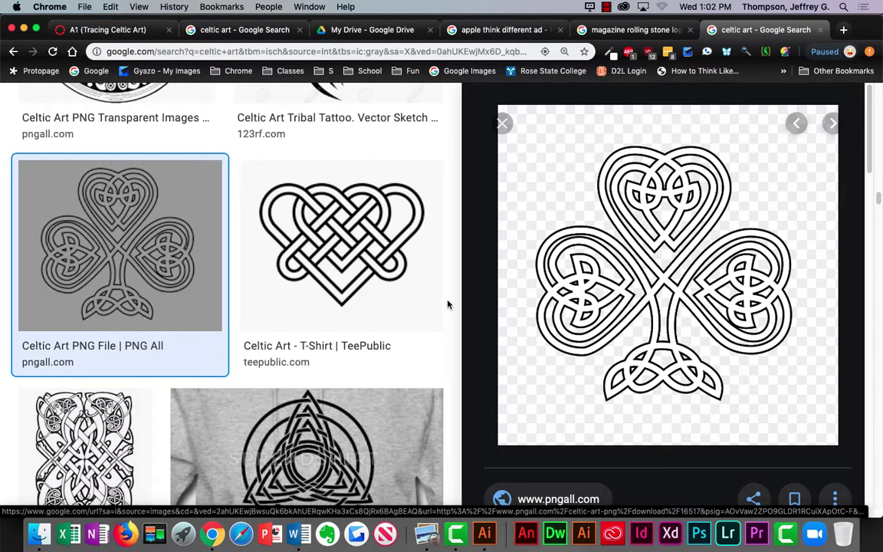
scroll(404, 328, down, 15)
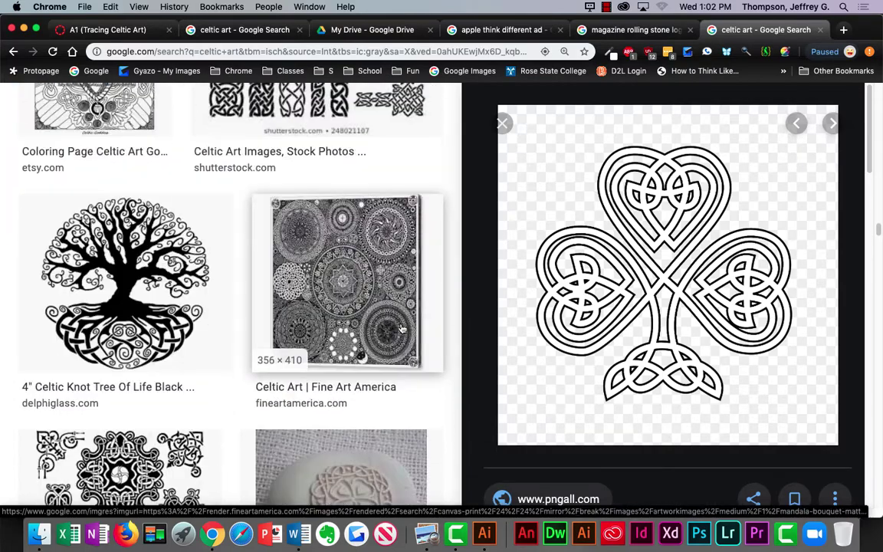
Step: Download A1 celtichorse.gif from the A1 (Tracing Celtic Art) assignment page into the Downloads folder and open it for viewing
scroll(406, 332, up, 7)
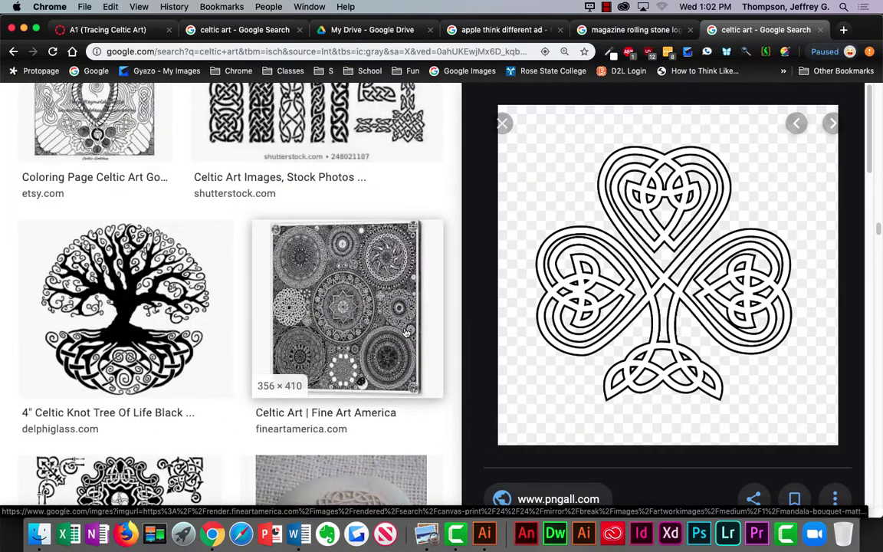
scroll(406, 332, up, 20)
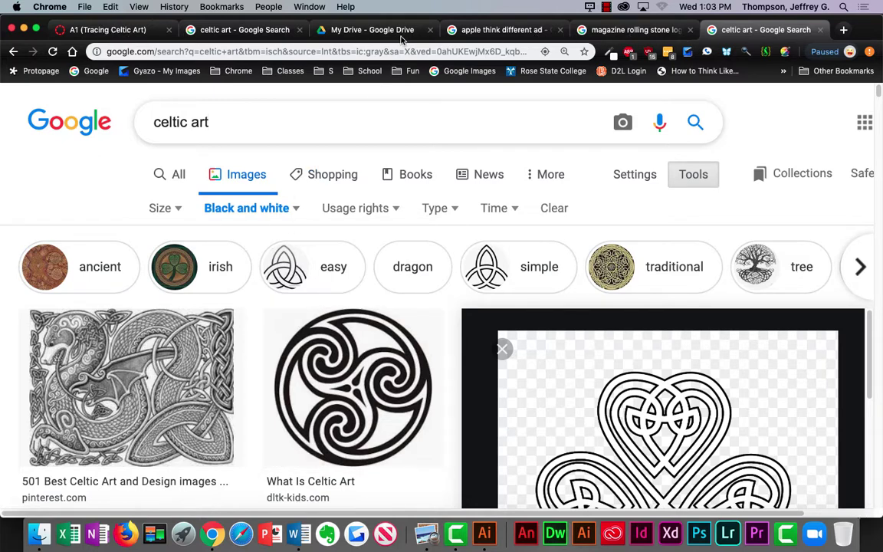
click(123, 31)
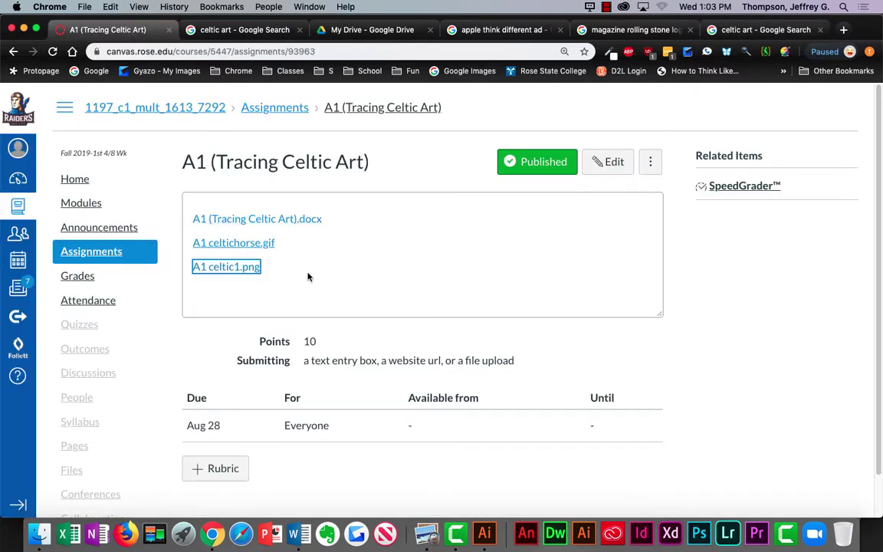
click(234, 246)
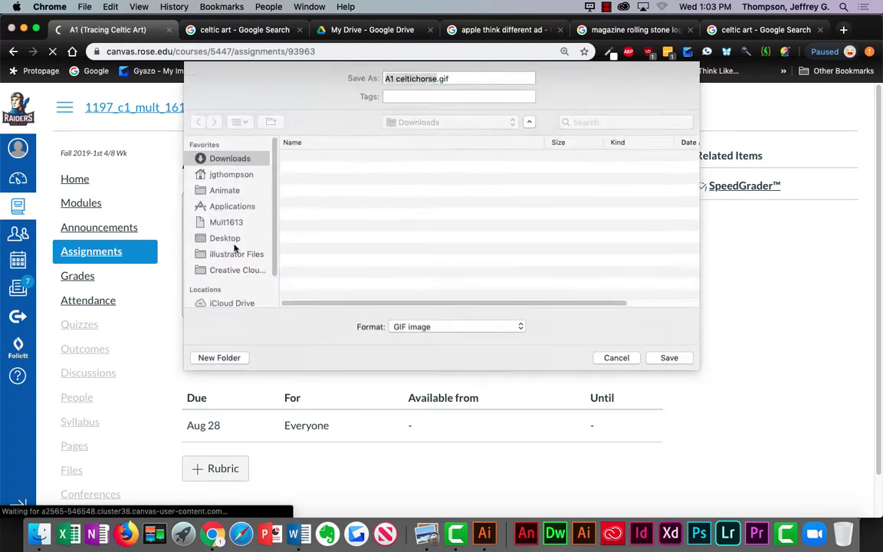
click(669, 358)
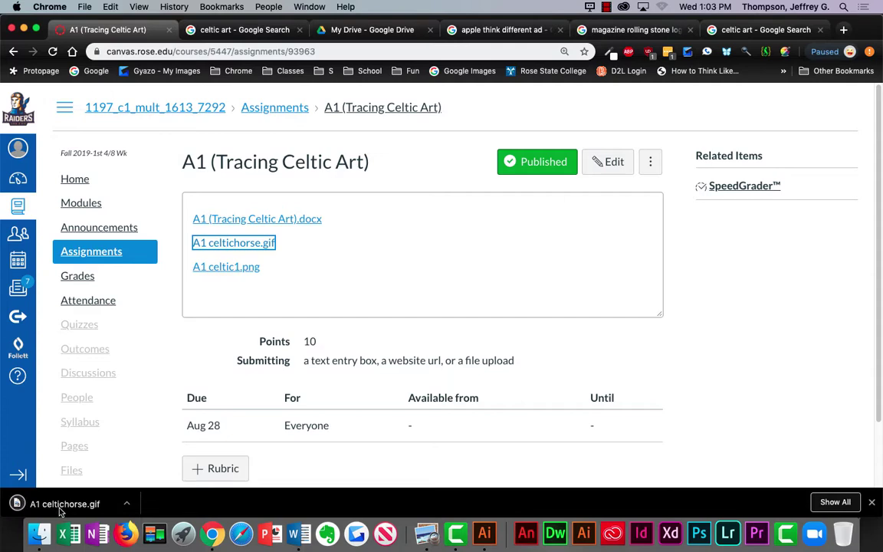
click(64, 504)
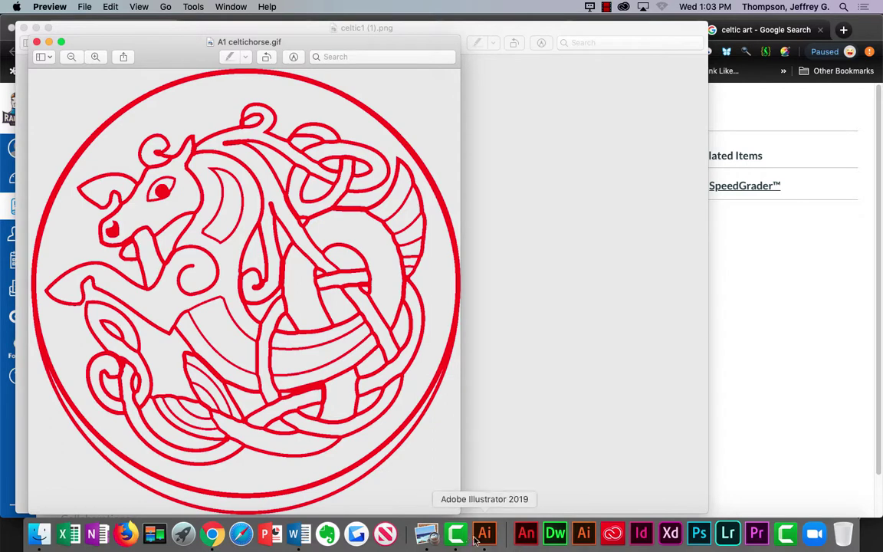
click(550, 421)
click(760, 385)
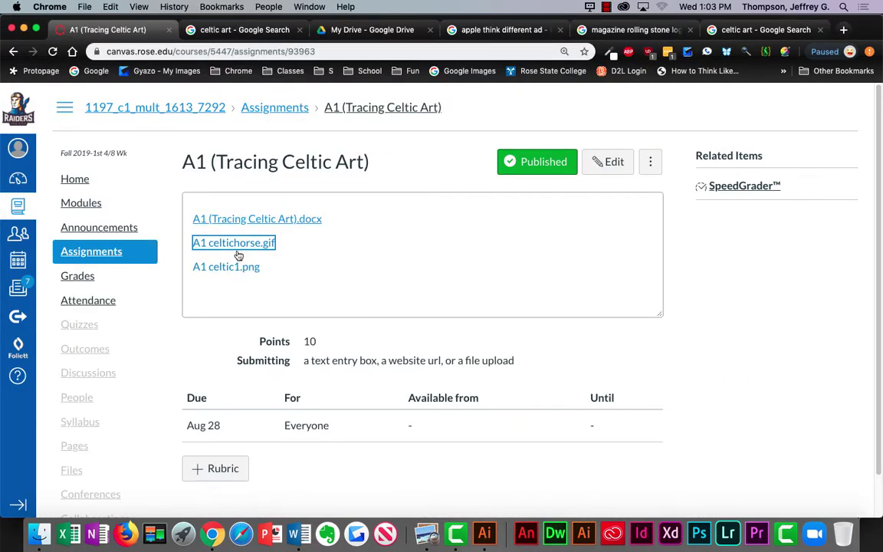
Step: Check the A1 (Tracing Celtic Art).docx link by downloading and opening its file, and cancel a repeat download
click(266, 223)
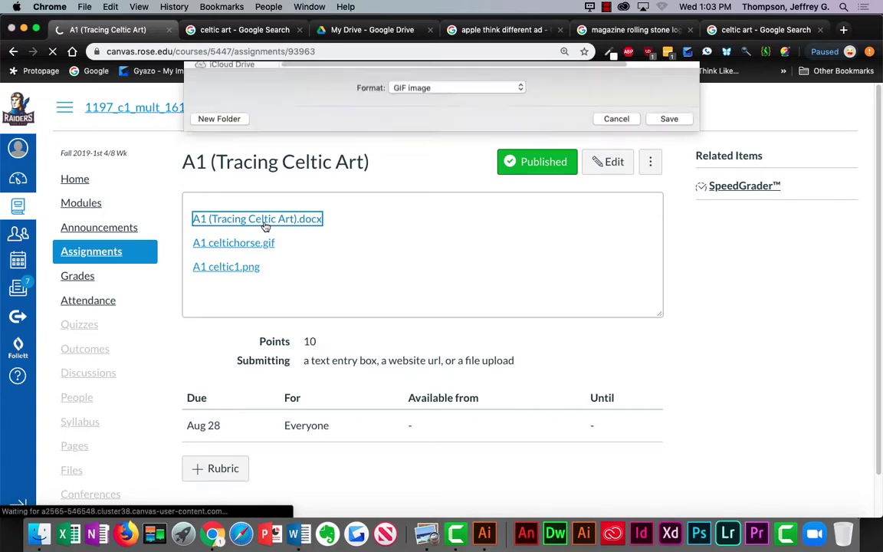
click(672, 363)
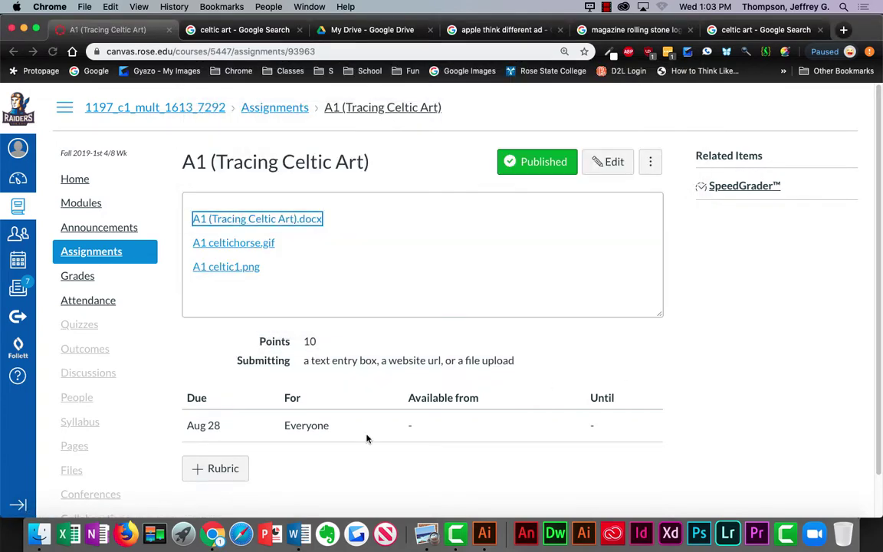
click(78, 509)
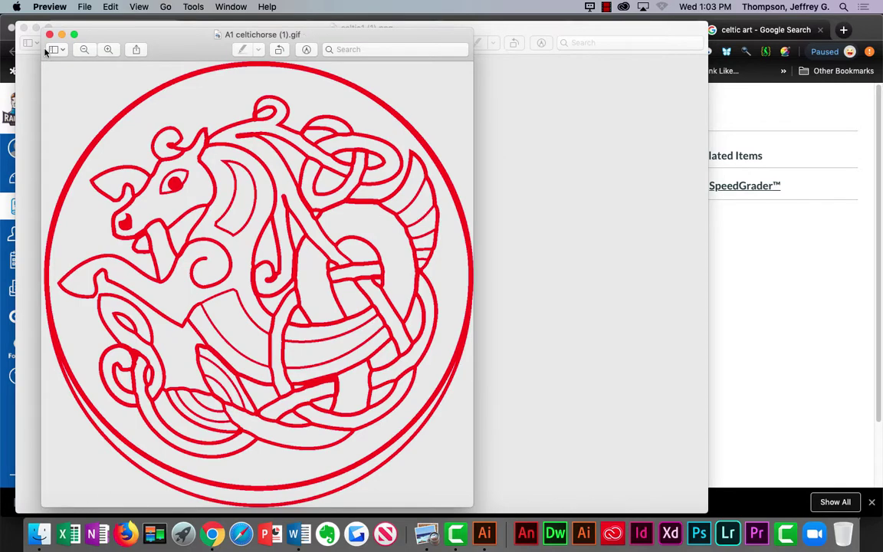
drag(105, 41, 184, 191)
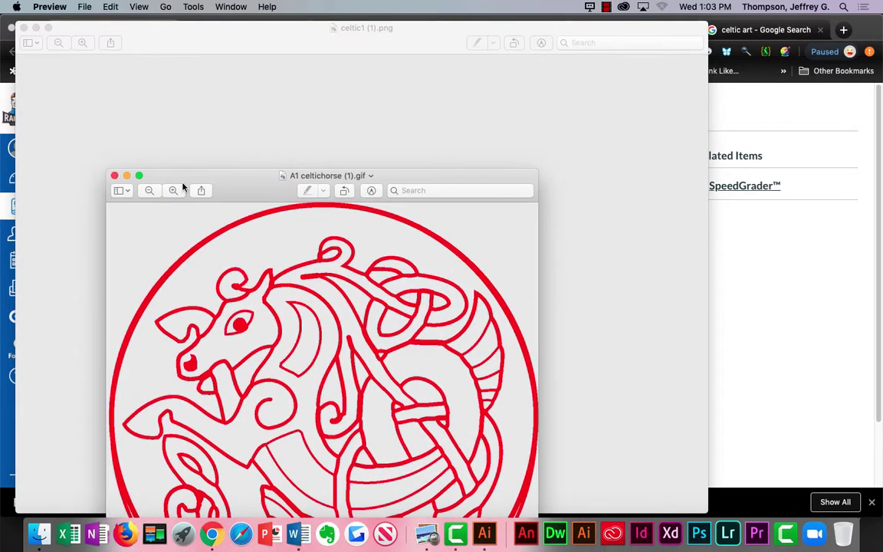
click(721, 322)
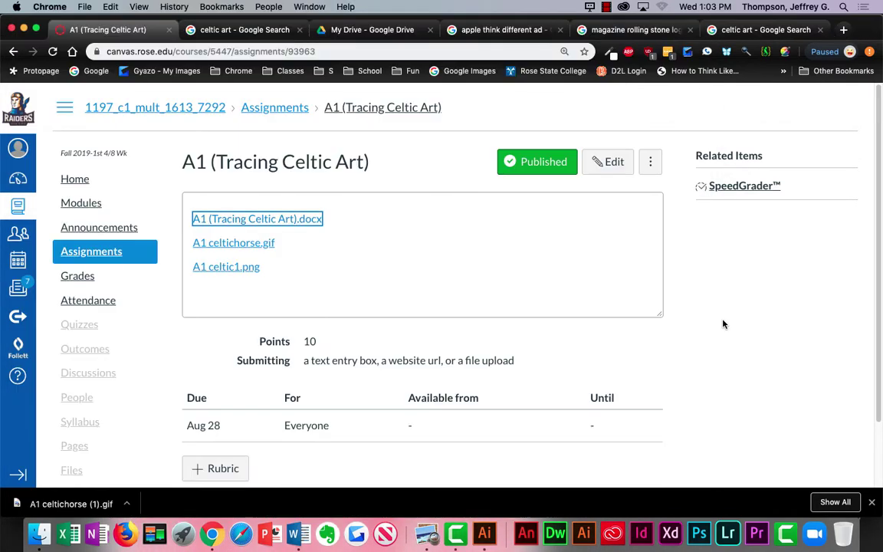
click(272, 220)
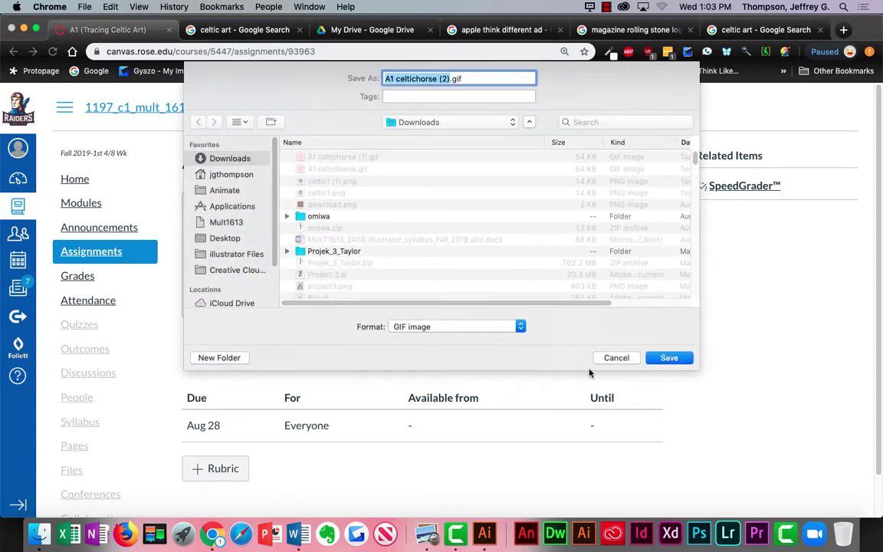
click(620, 358)
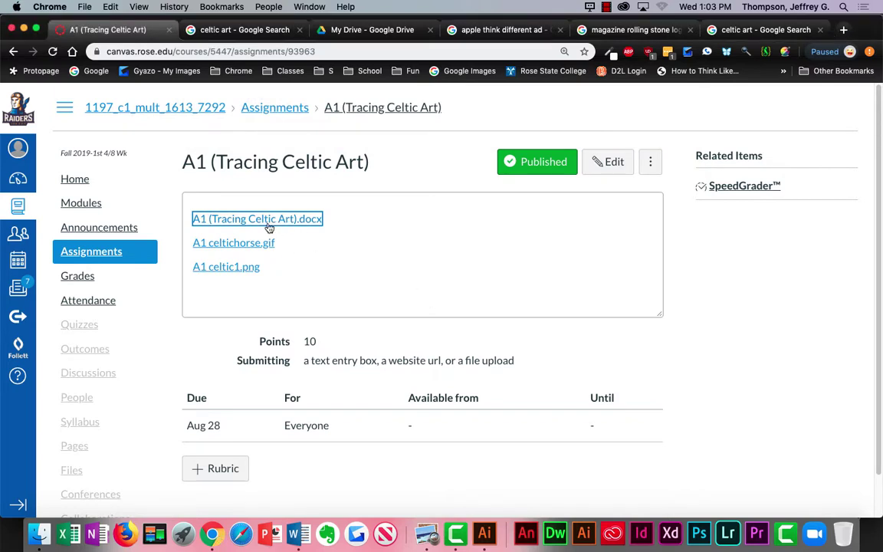
Step: Review the A1 (Tracing Celtic Art) assignment page and unpublish the assignment
scroll(862, 460, down, 1)
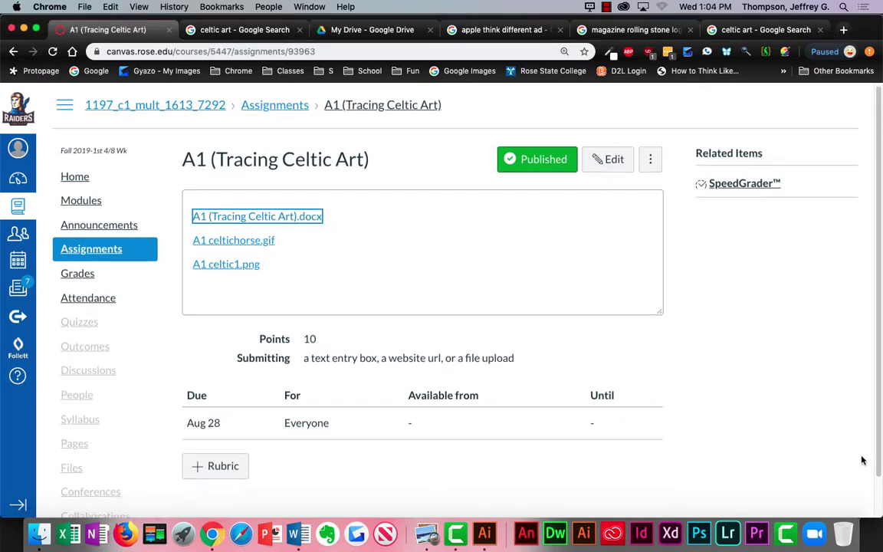
scroll(862, 460, down, 2)
scroll(812, 429, up, 2)
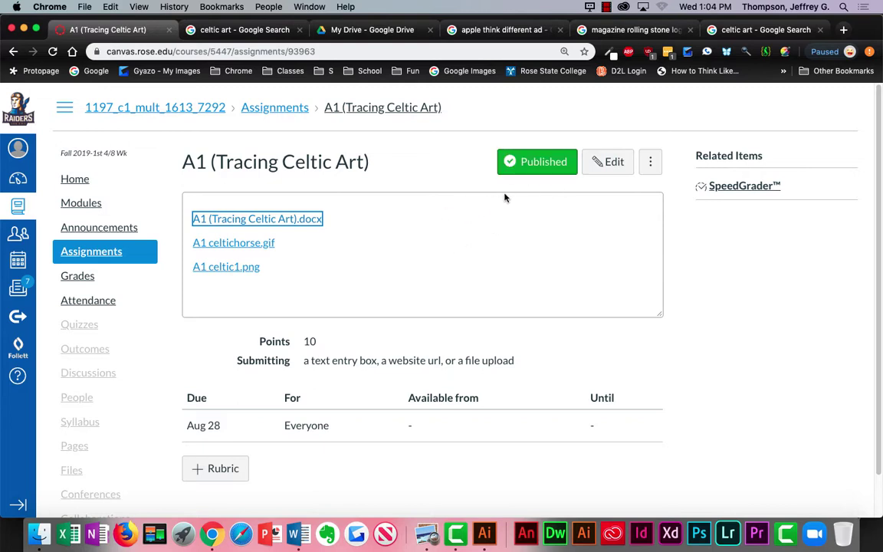
click(554, 167)
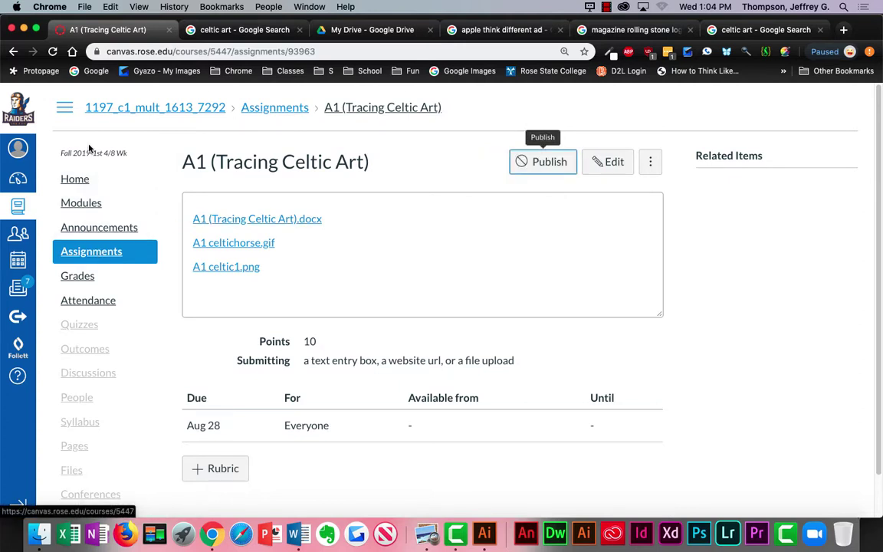
Step: Switch the course home page to Student View and look over its announcements and modules
click(145, 114)
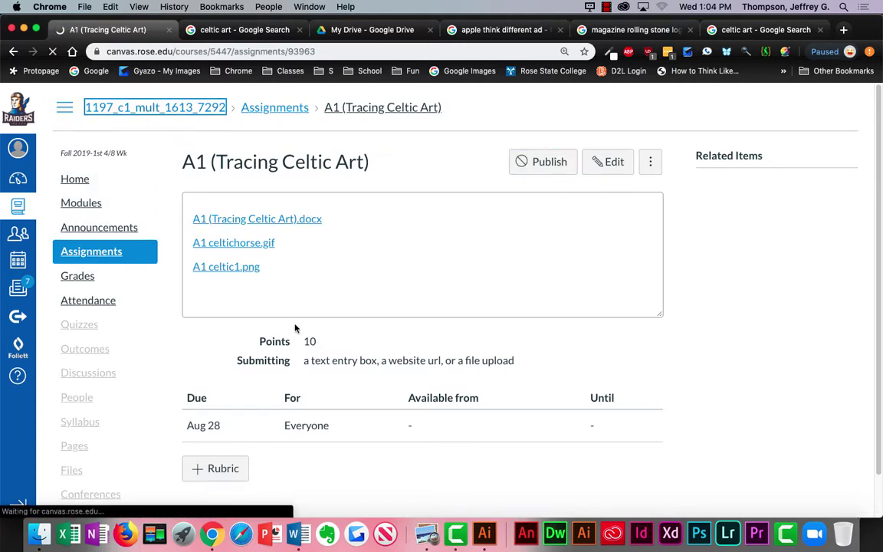
scroll(319, 360, down, 5)
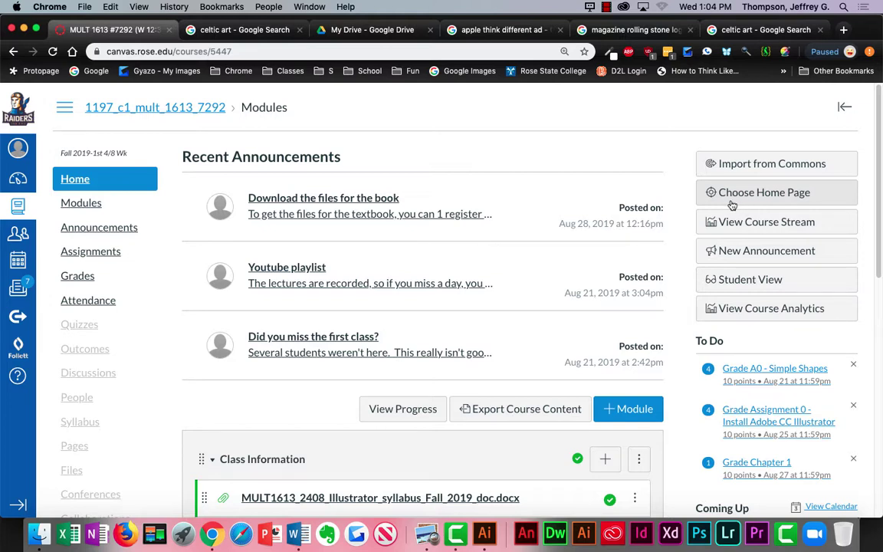
click(745, 281)
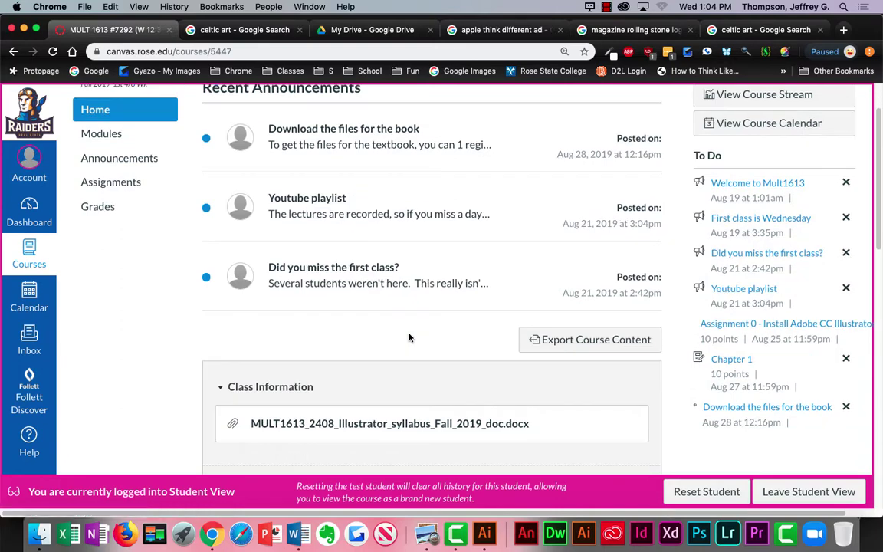
scroll(410, 339, down, 5)
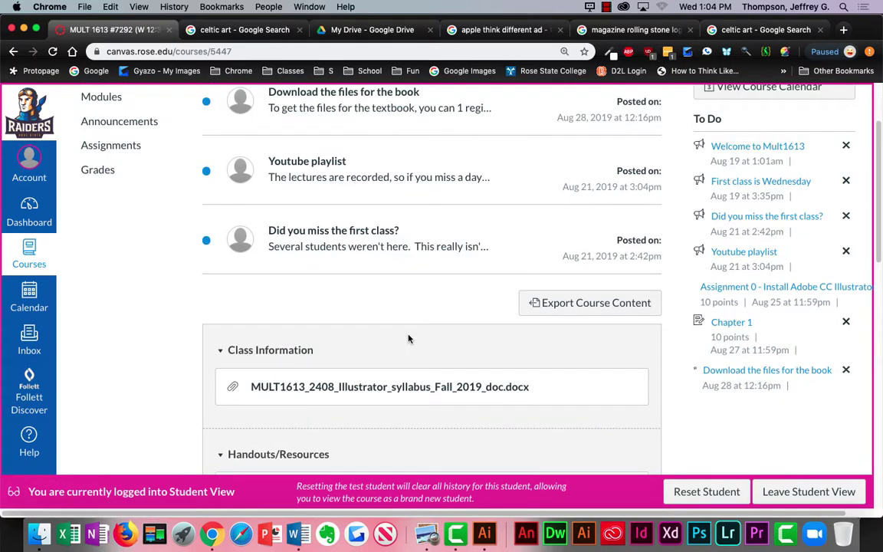
scroll(411, 339, up, 5)
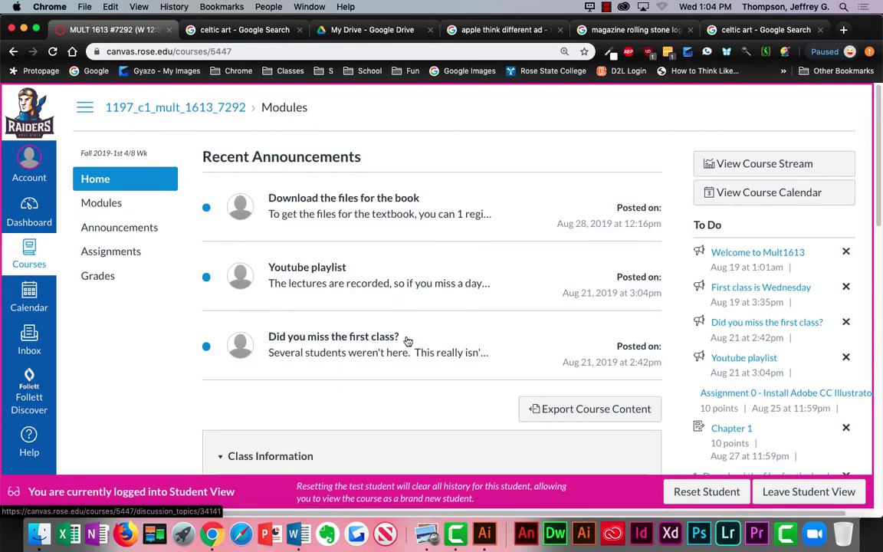
scroll(161, 310, down, 3)
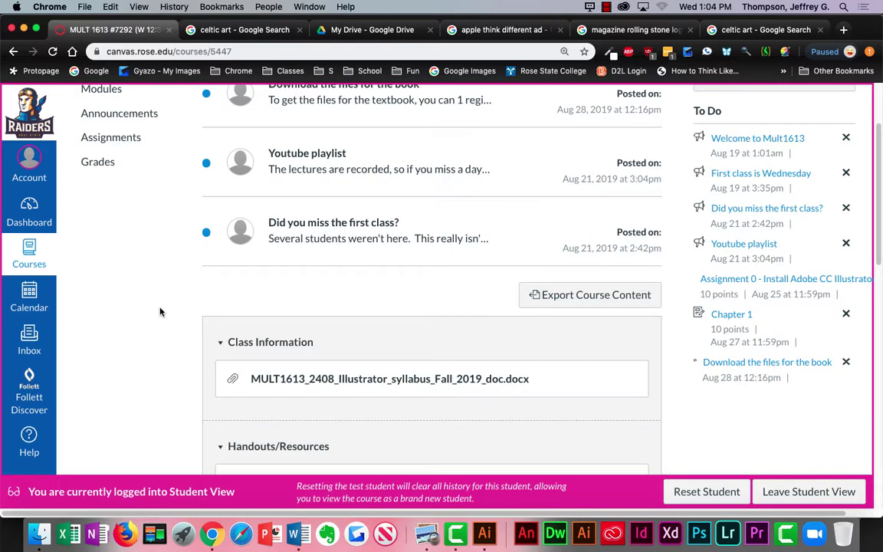
scroll(161, 309, up, 3)
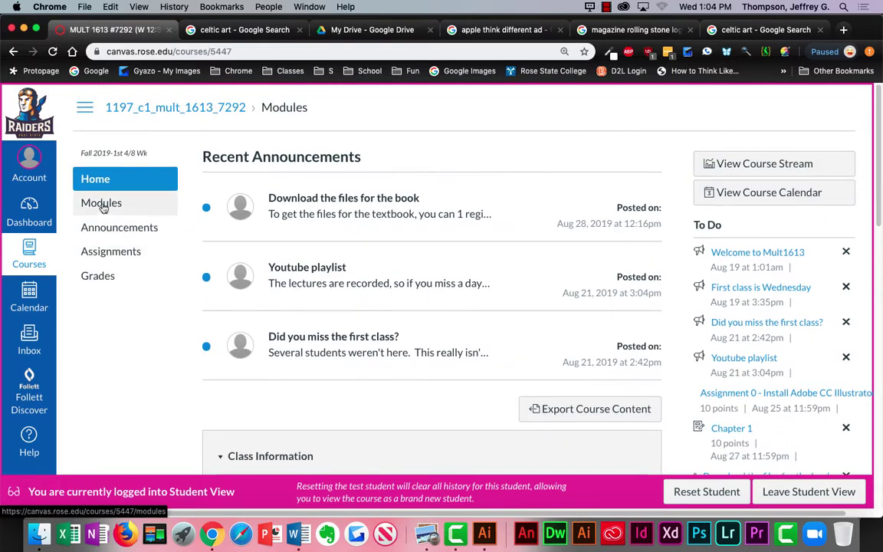
Step: Examine the course's assignments list as a student, including the details of Assignment 0 - Install Adobe CC Illustrator
click(111, 261)
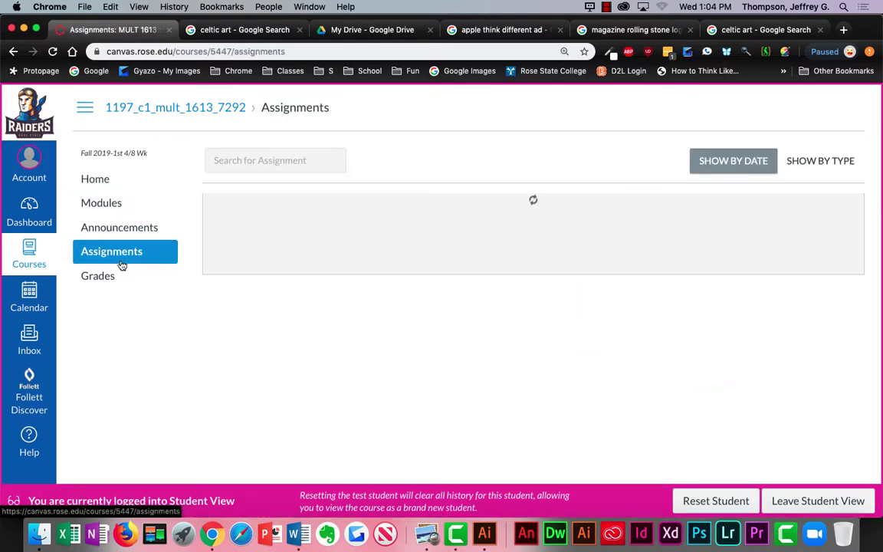
scroll(383, 341, down, 10)
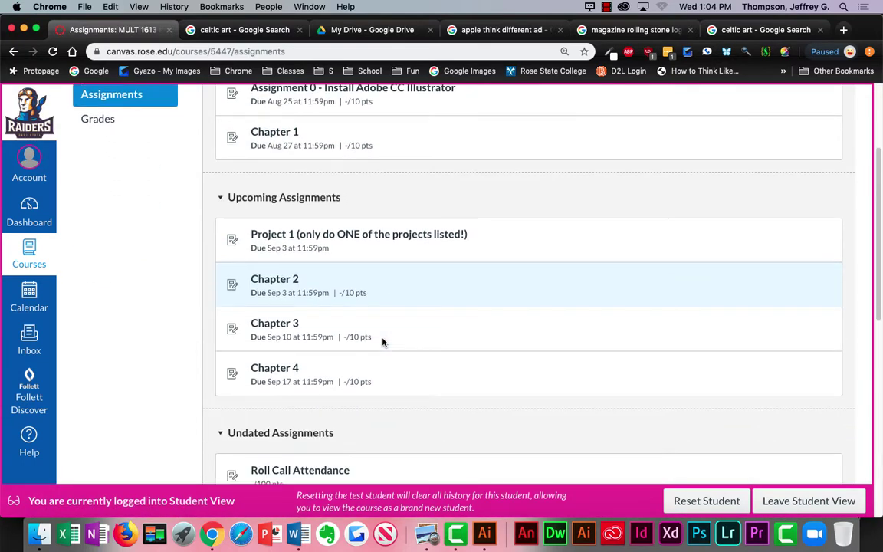
scroll(383, 343, down, 6)
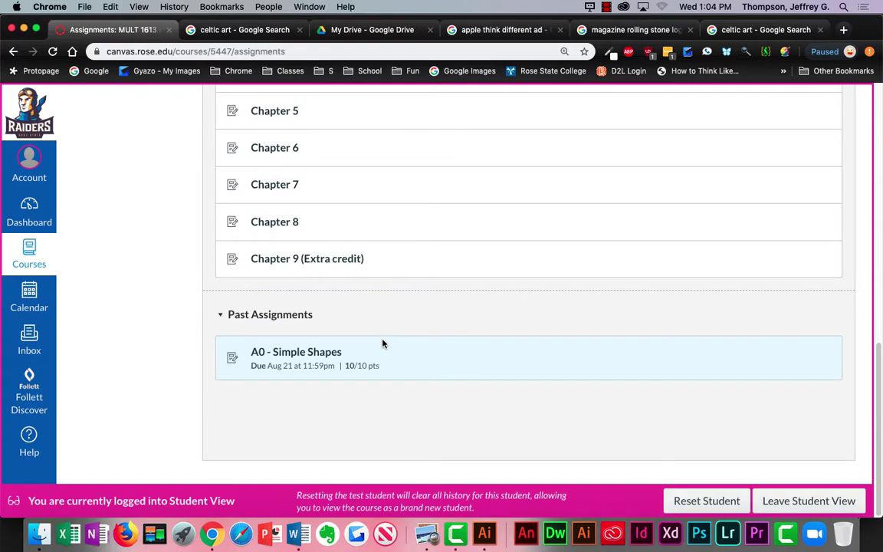
scroll(383, 343, up, 16)
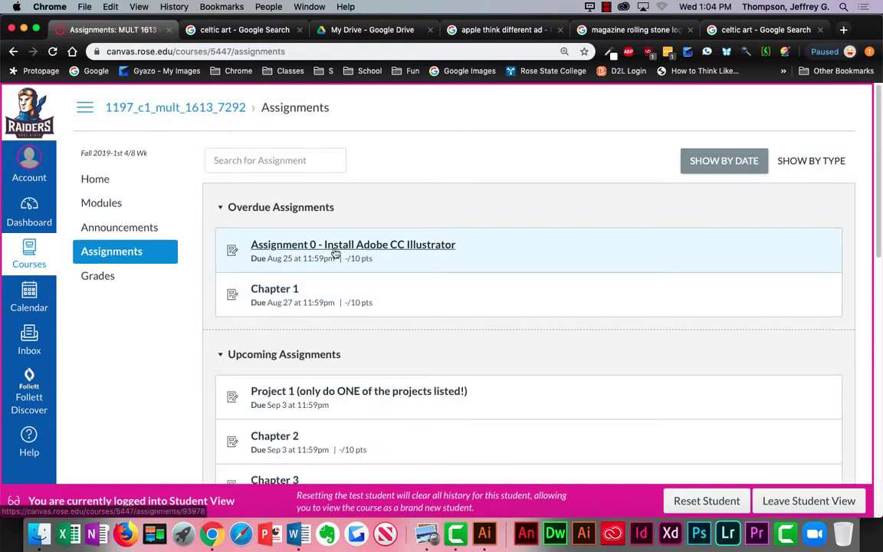
click(335, 251)
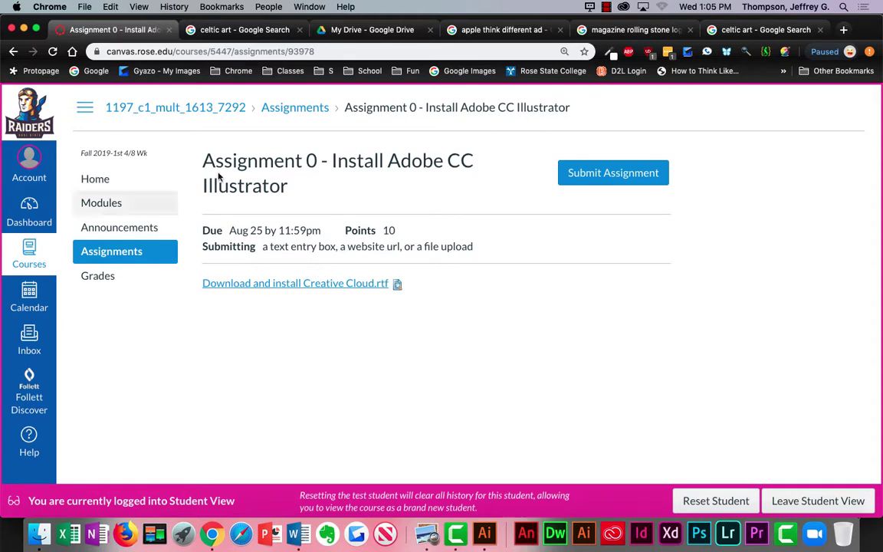
click(117, 256)
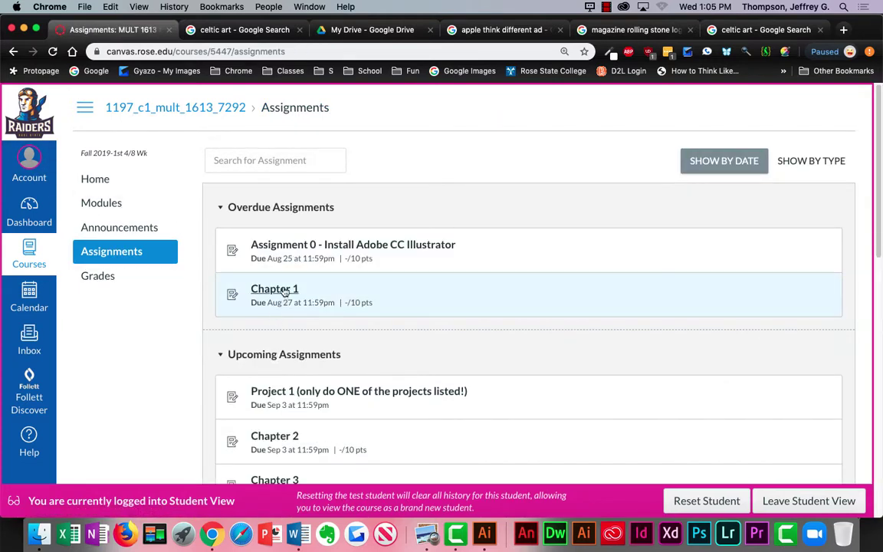
Step: Look through the student's overdue, upcoming and past assignments and search the page for "celtic"
scroll(298, 330, down, 3)
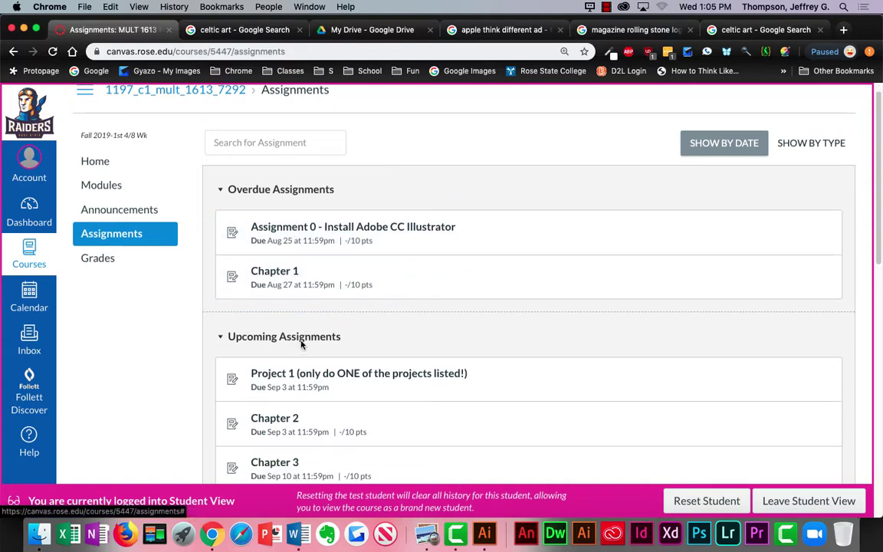
scroll(302, 323, down, 5)
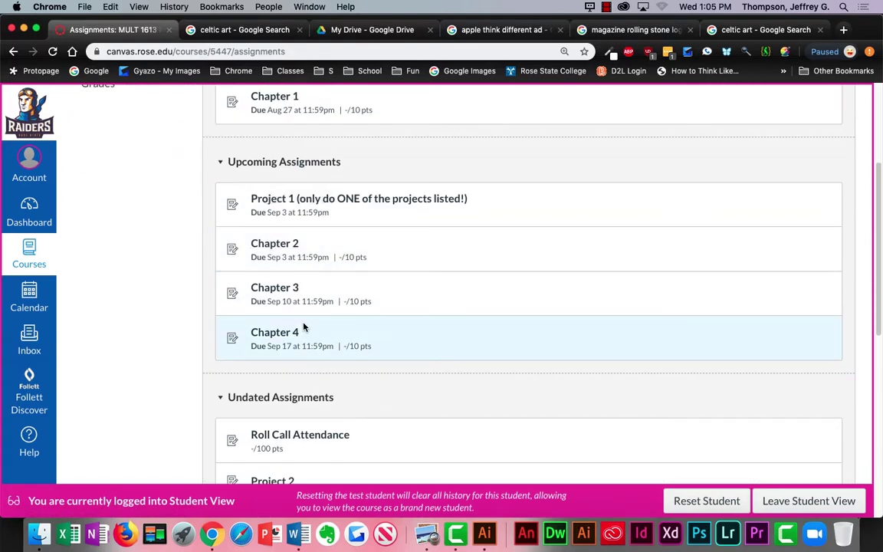
scroll(305, 330, down, 5)
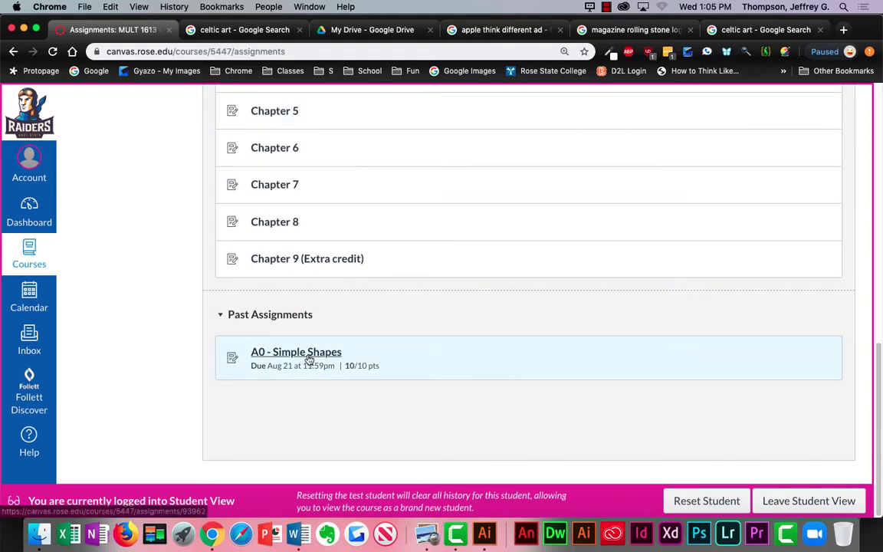
scroll(308, 357, up, 10)
scroll(309, 354, up, 5)
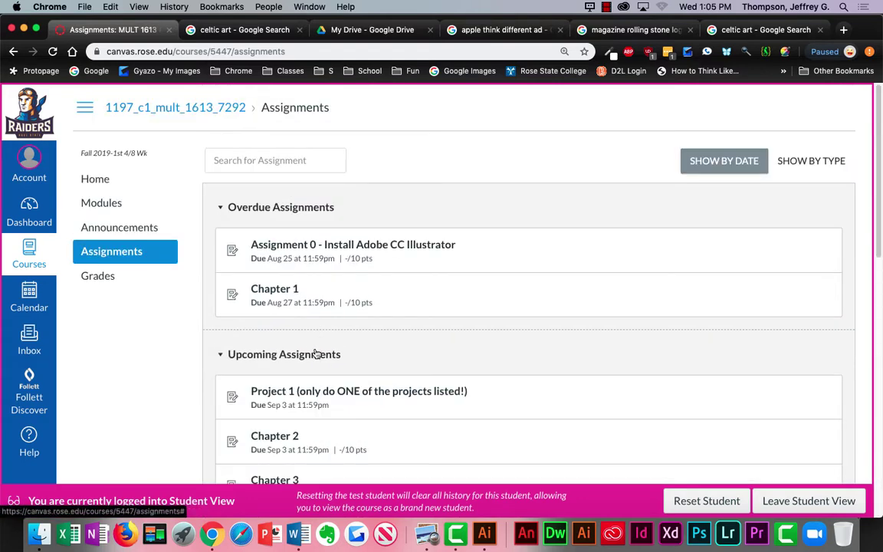
key(super+f)
text(celtic)
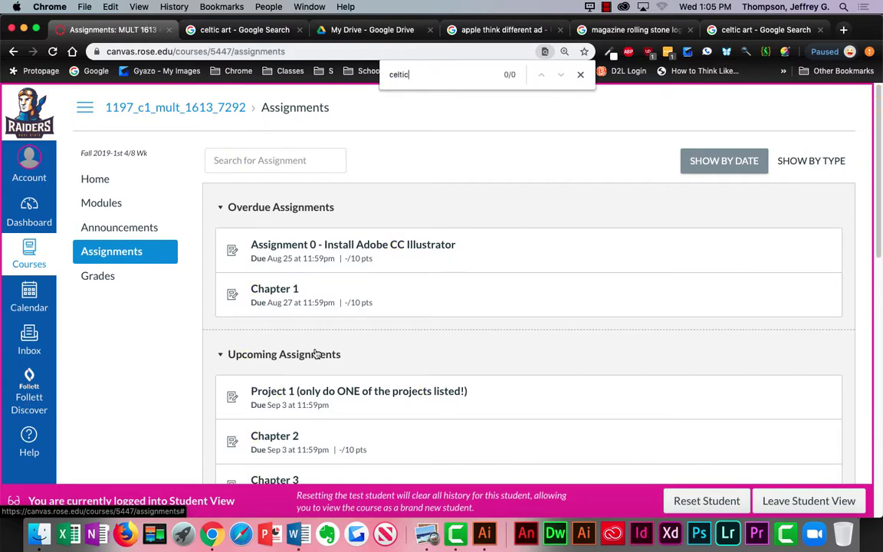
Step: Leave Student View and publish the A1 (Tracing Celtic Art) assignment in the Short Assignments Due group
key(Escape)
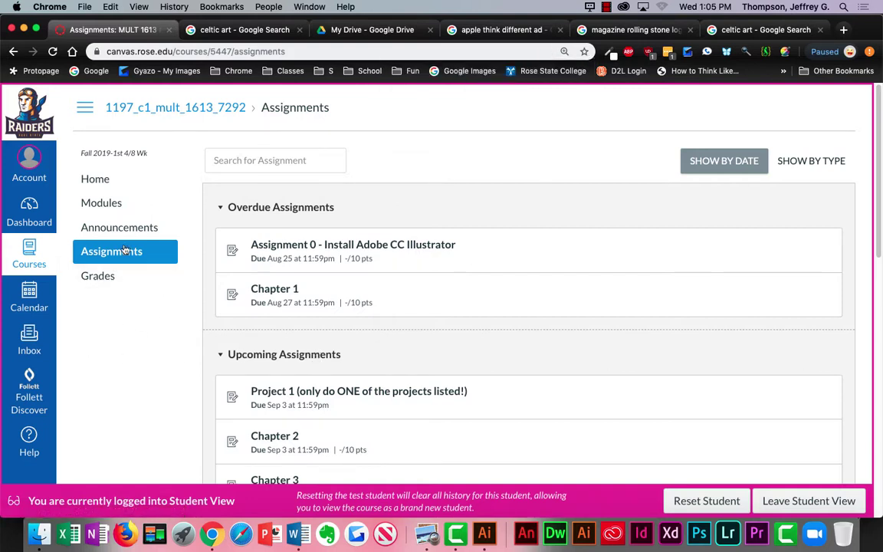
click(843, 507)
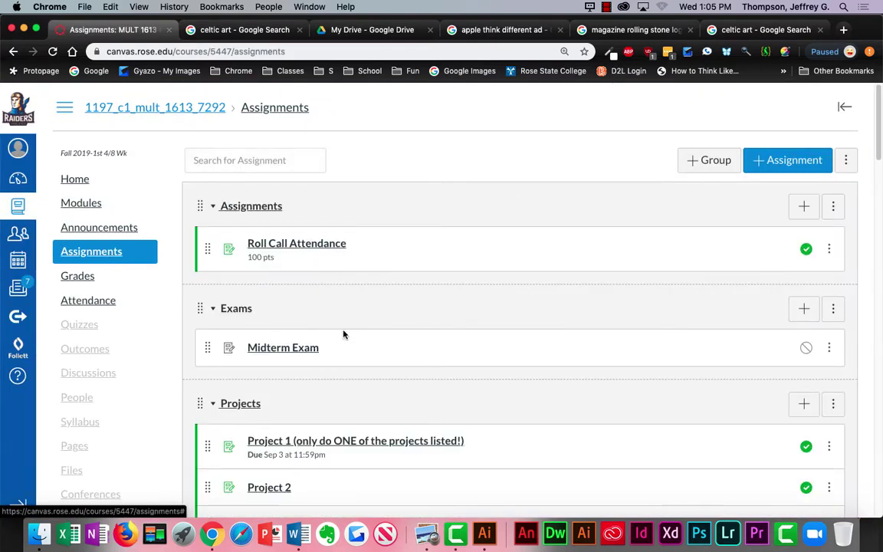
scroll(604, 410, down, 10)
scroll(609, 412, down, 5)
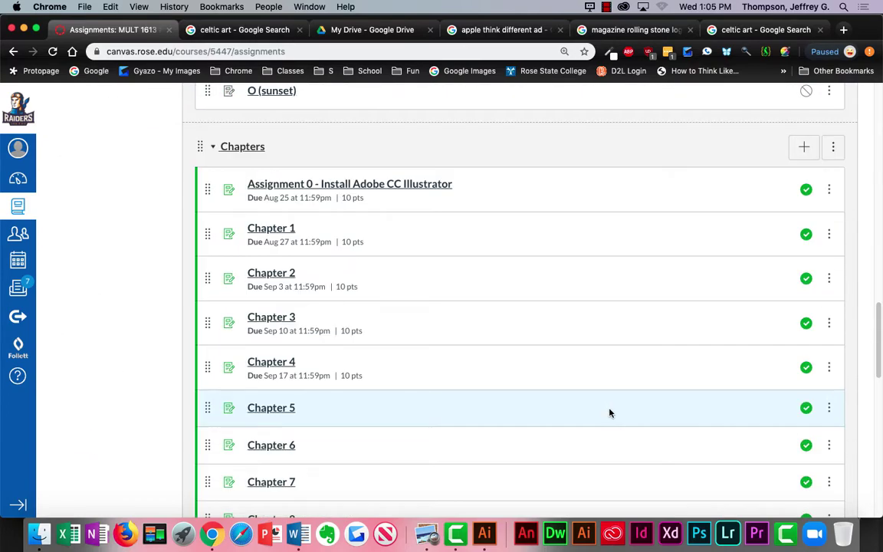
scroll(610, 412, down, 5)
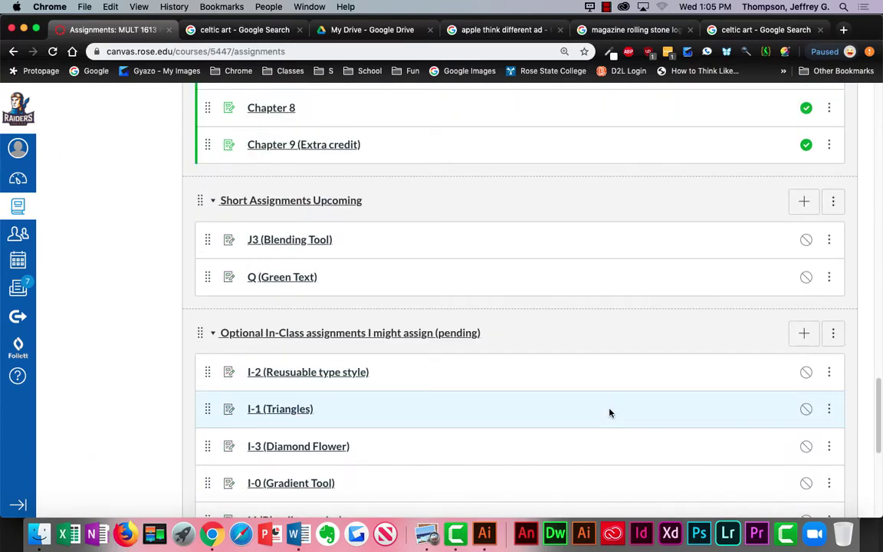
scroll(610, 413, down, 3)
scroll(612, 411, up, 10)
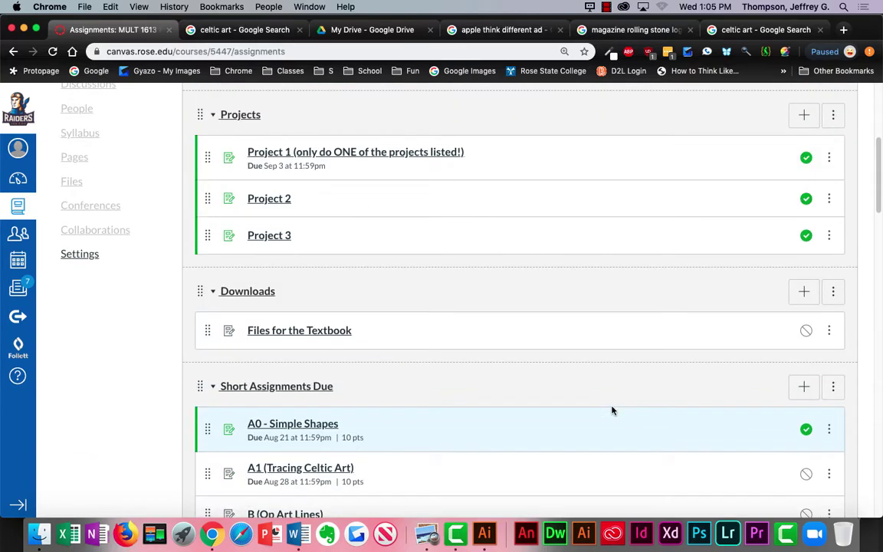
scroll(612, 411, down, 1)
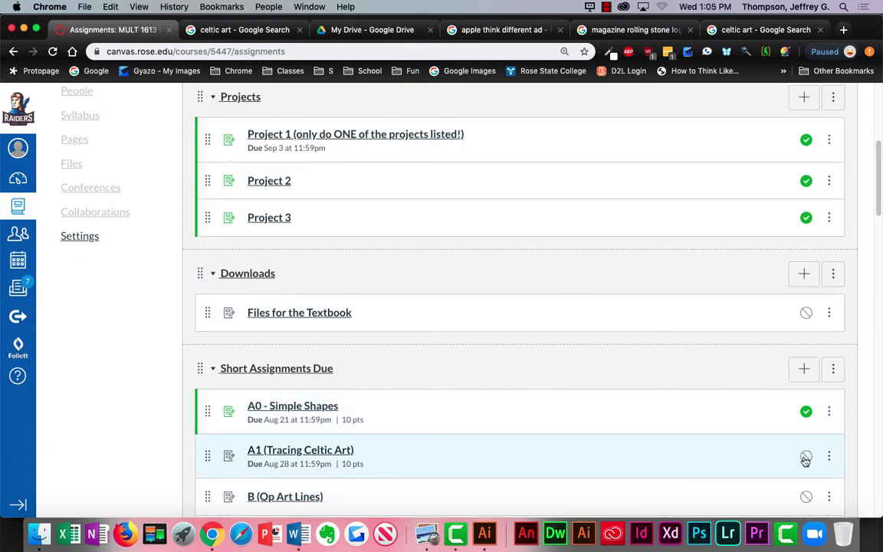
click(806, 457)
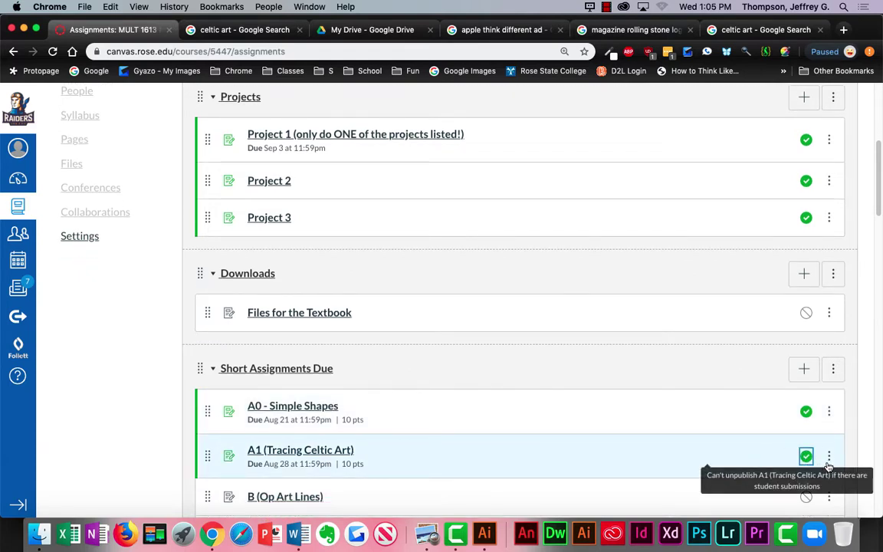
Step: Return to the course home page and look through its announcements, modules and to-do items
scroll(256, 262, up, 1)
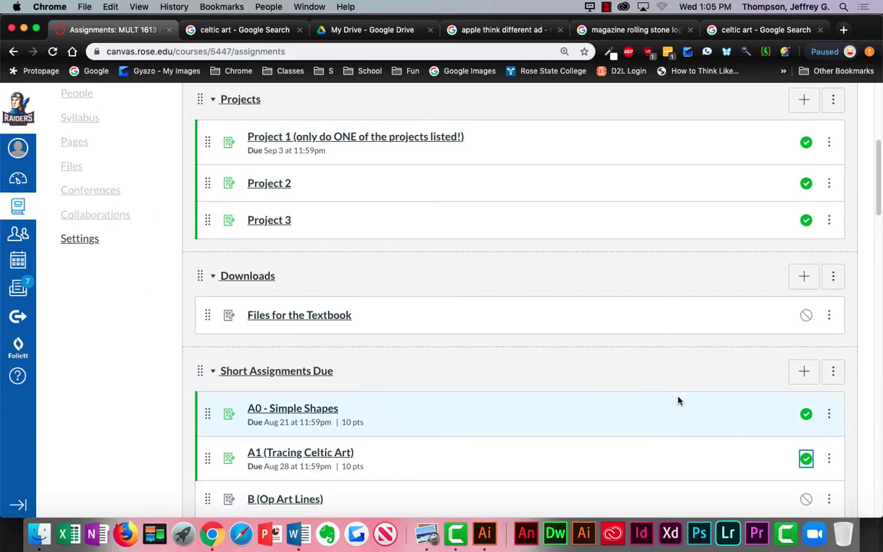
scroll(111, 253, up, 5)
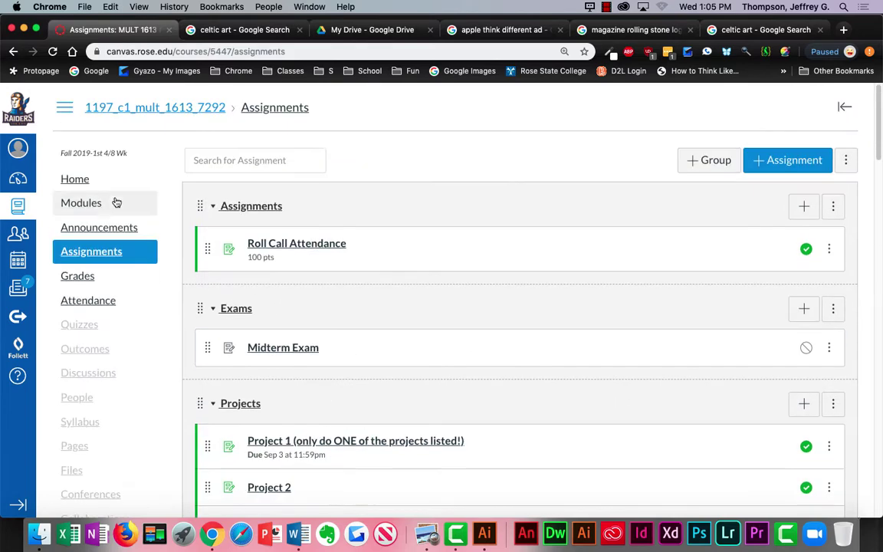
click(181, 111)
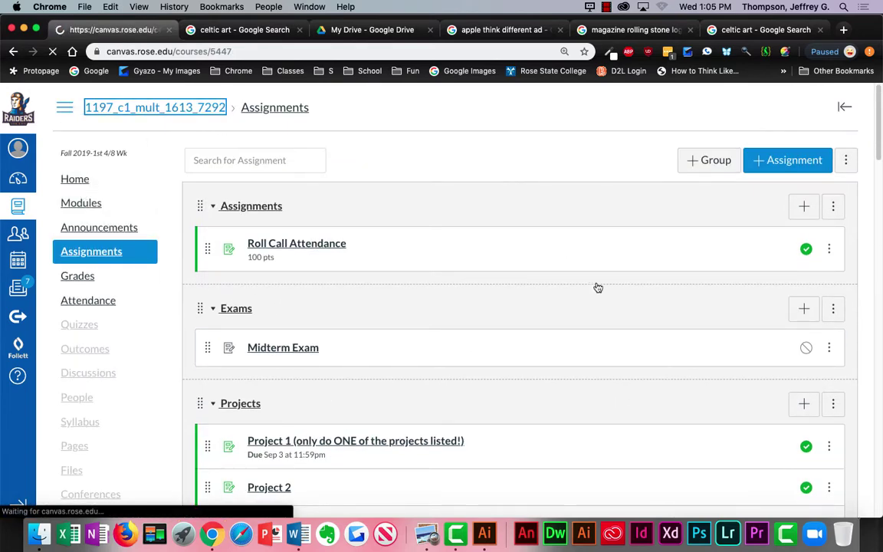
scroll(836, 361, down, 5)
scroll(824, 376, up, 4)
scroll(814, 389, down, 5)
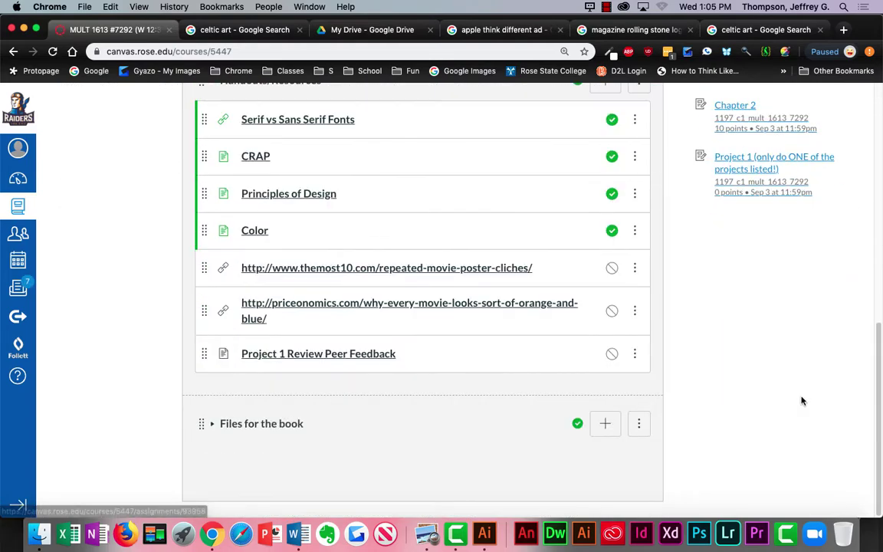
scroll(766, 447, up, 10)
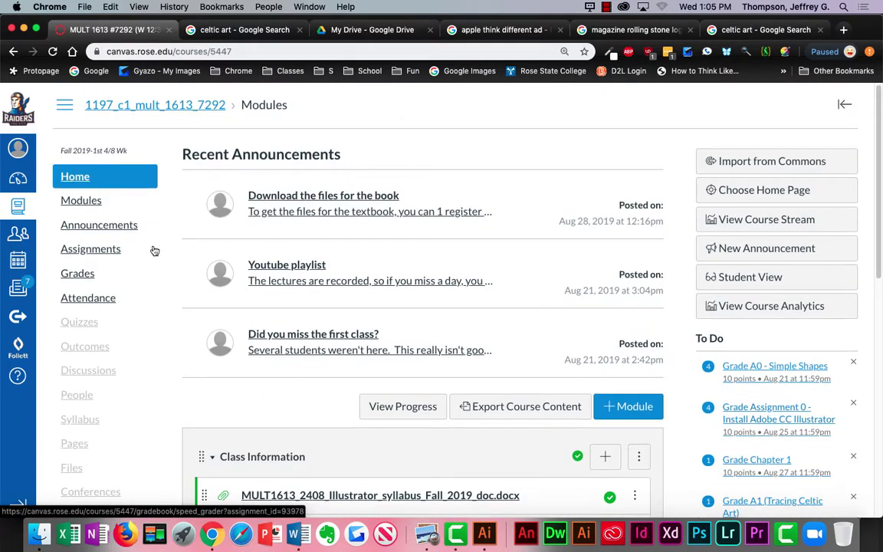
click(146, 107)
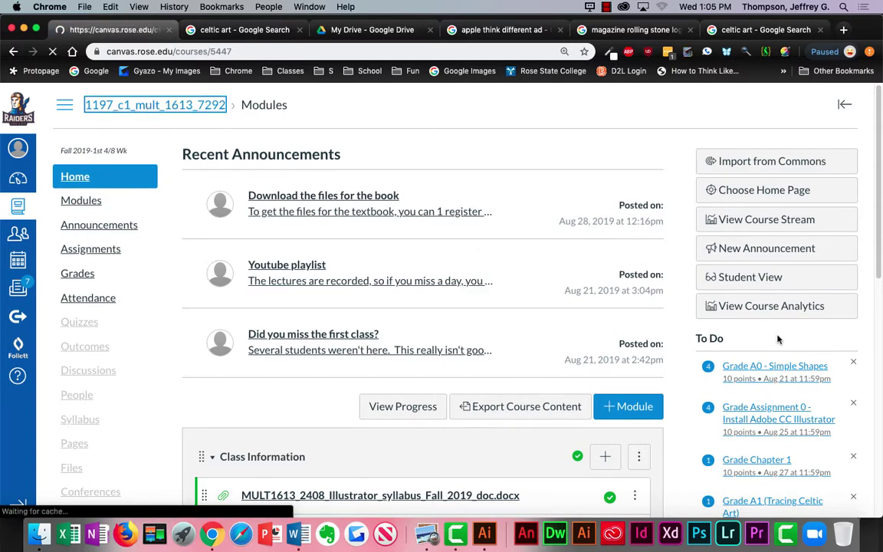
scroll(834, 375, down, 10)
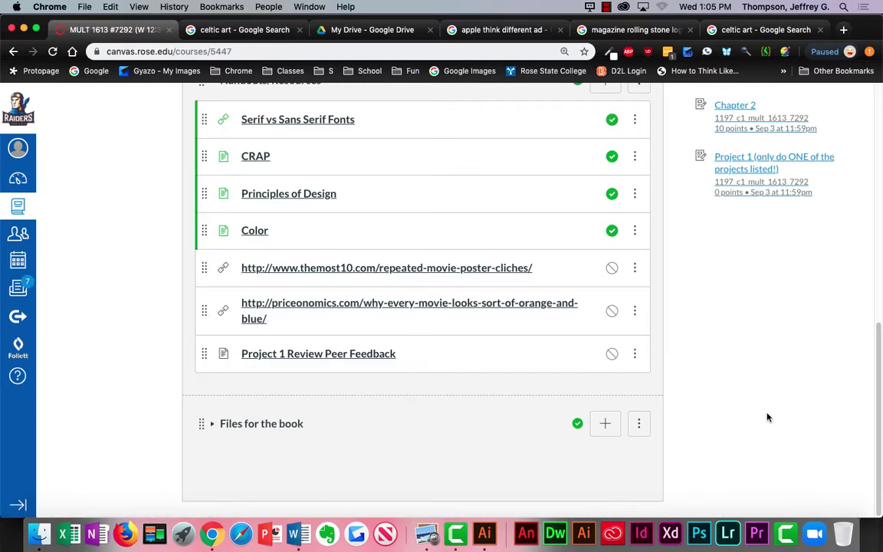
scroll(746, 424, up, 10)
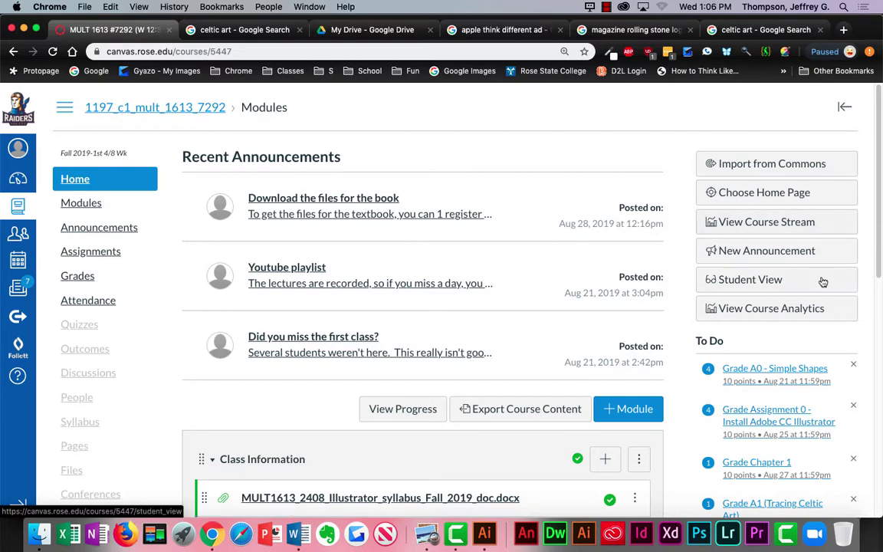
Step: Enter Student View, open A1 (Tracing Celtic Art) from the upcoming assignments and test its file links without saving A1 celtichorse.gif
click(771, 290)
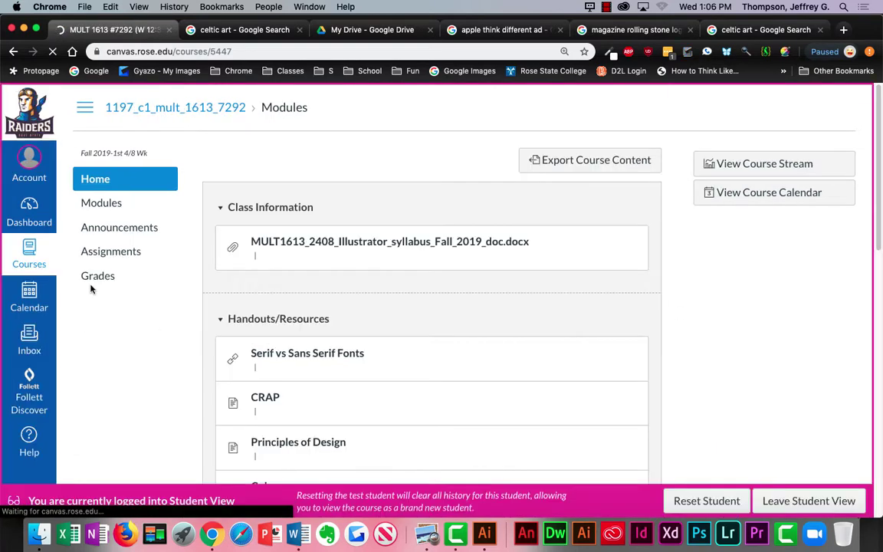
click(104, 258)
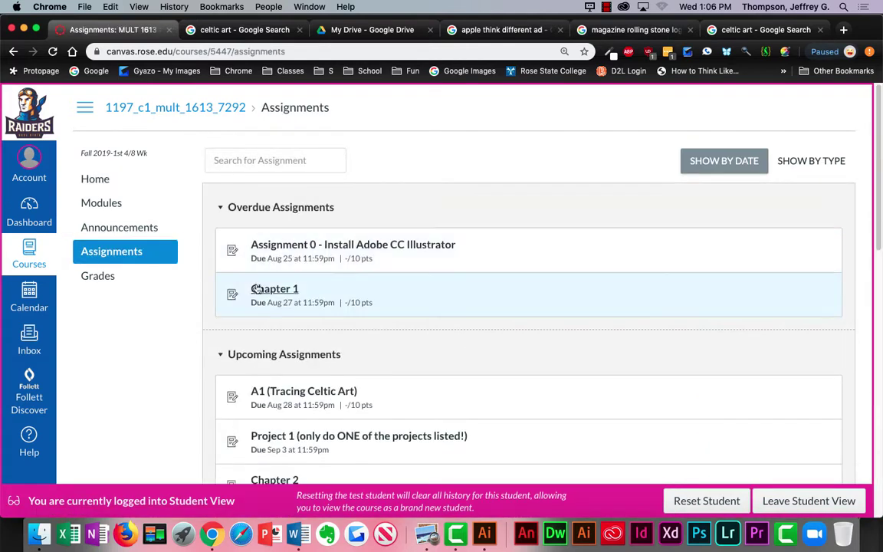
scroll(374, 338, down, 2)
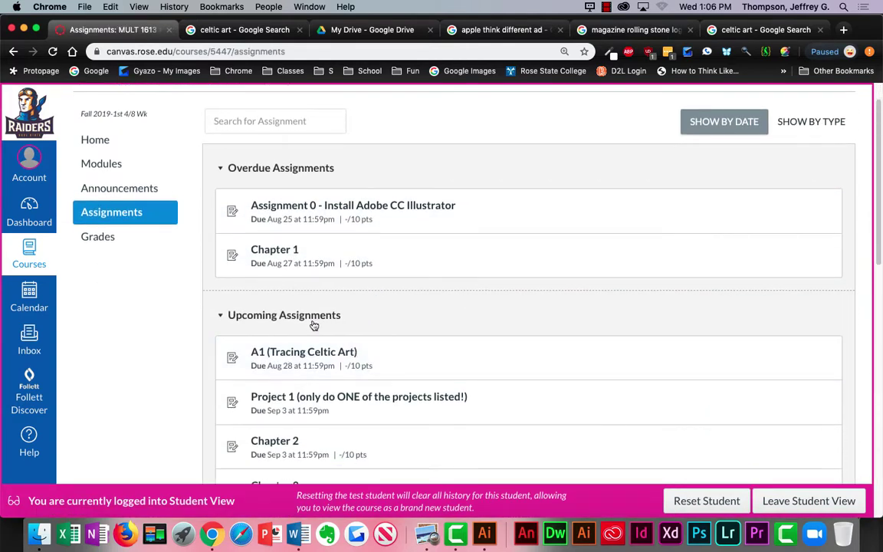
click(312, 354)
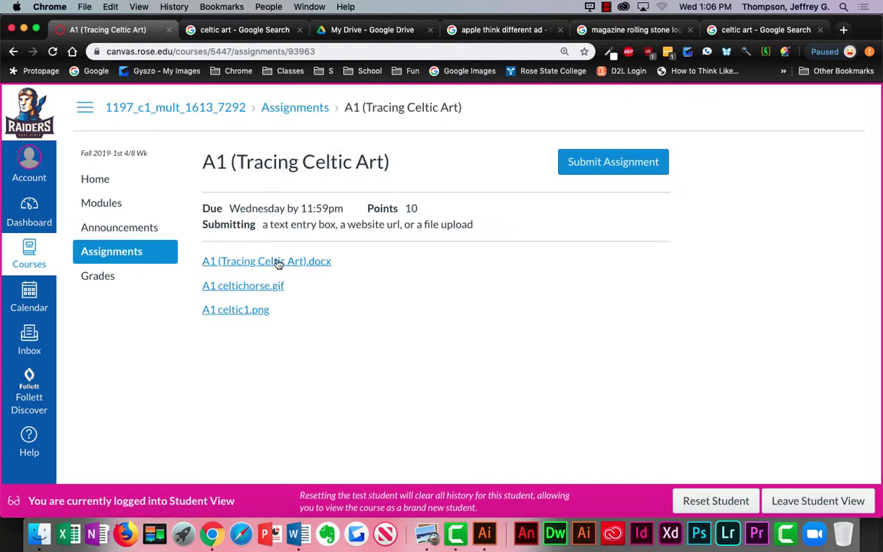
click(278, 262)
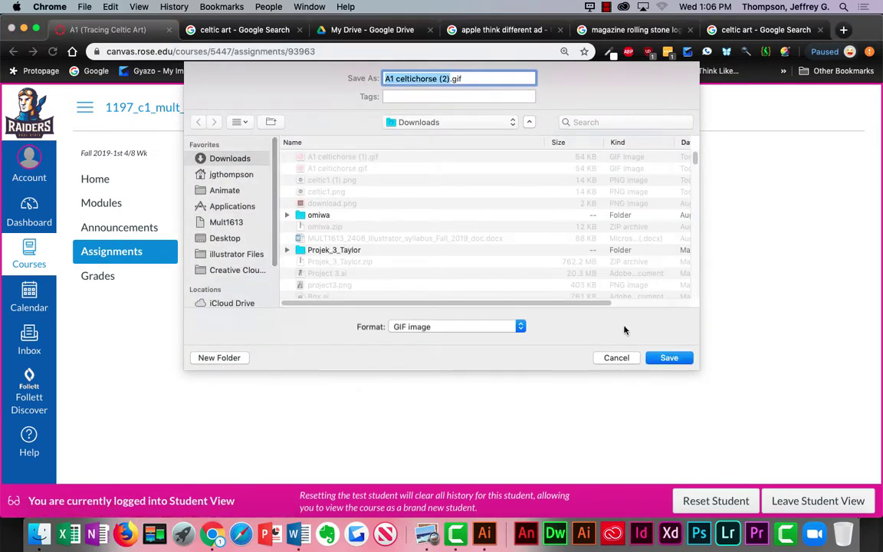
click(616, 358)
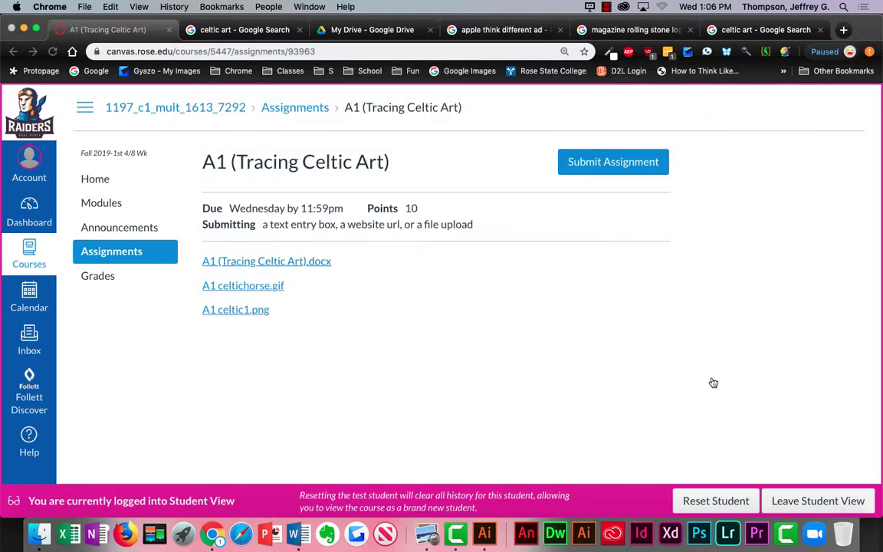
Step: Leave Student View, open A1 (Tracing Celtic Art) for editing and delete the three file links from its description
click(801, 505)
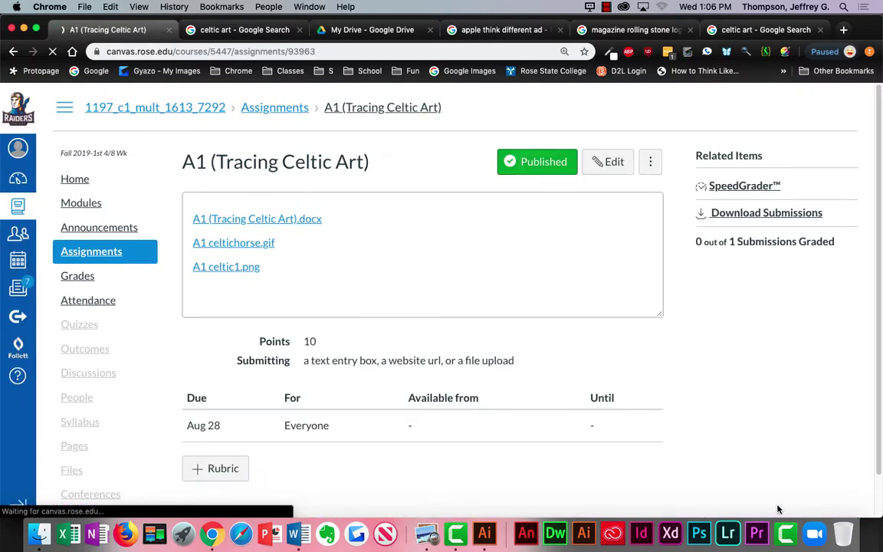
click(621, 165)
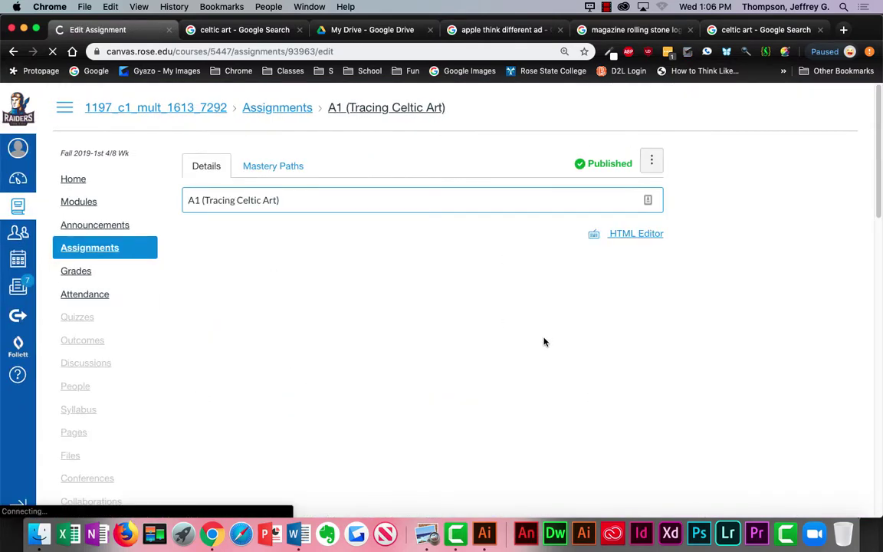
scroll(460, 330, down, 2)
drag(330, 256, 142, 207)
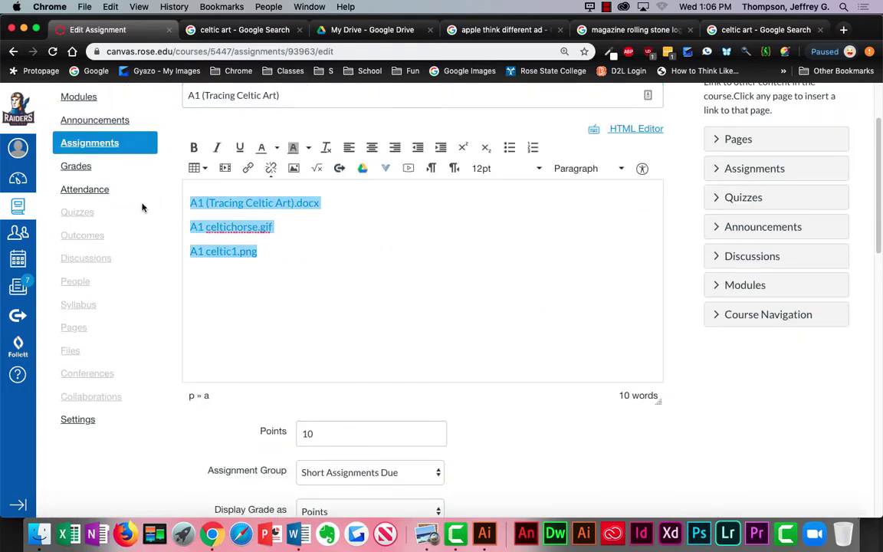
key(BackSpace)
scroll(755, 199, up, 3)
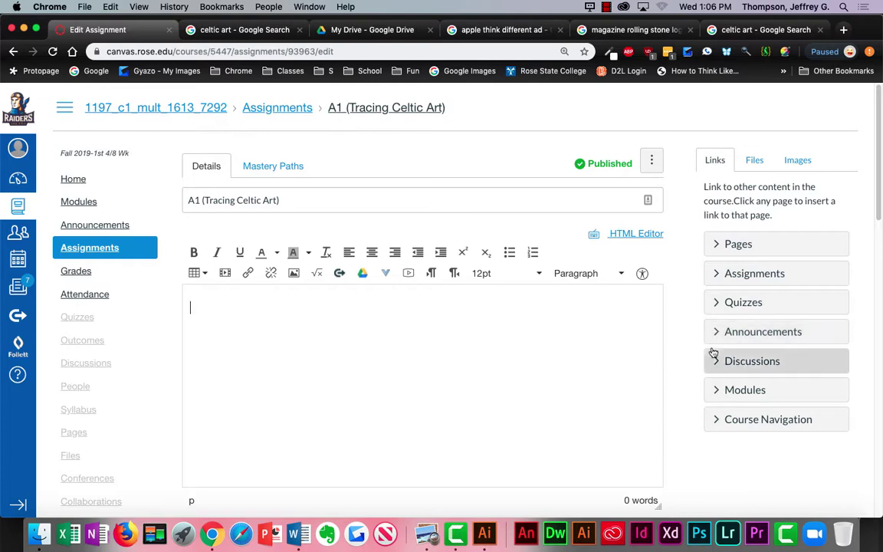
Step: Insert links to A1 (Tracing Celtic Art).docx and A1 celtichorse.gif from the course's Assignment files folder into the description
click(756, 163)
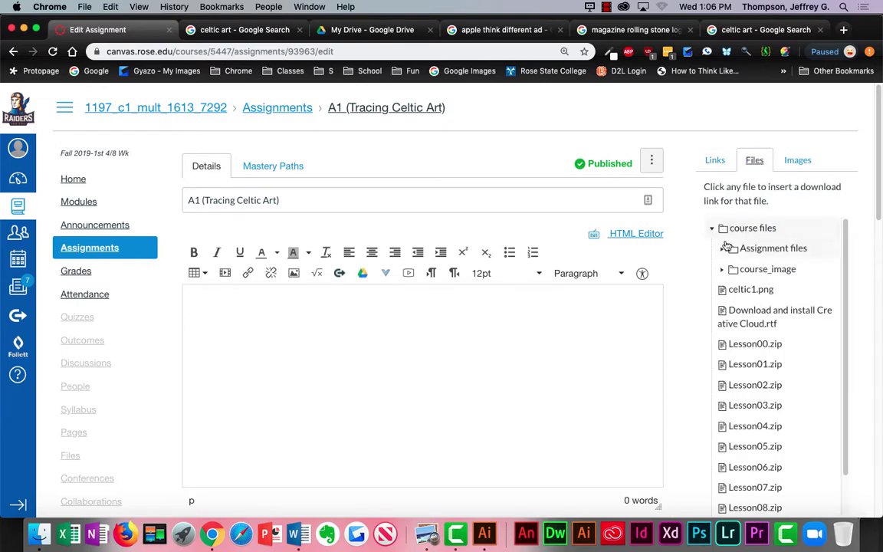
click(723, 252)
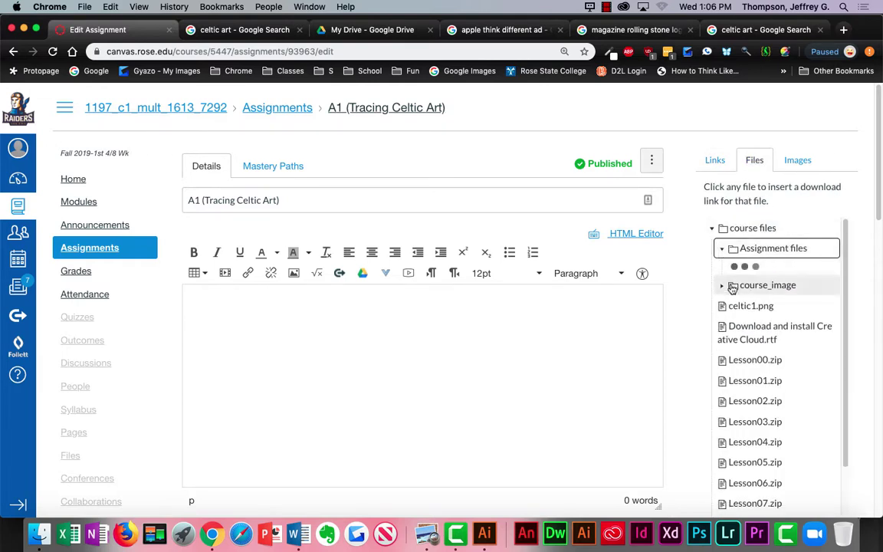
click(783, 277)
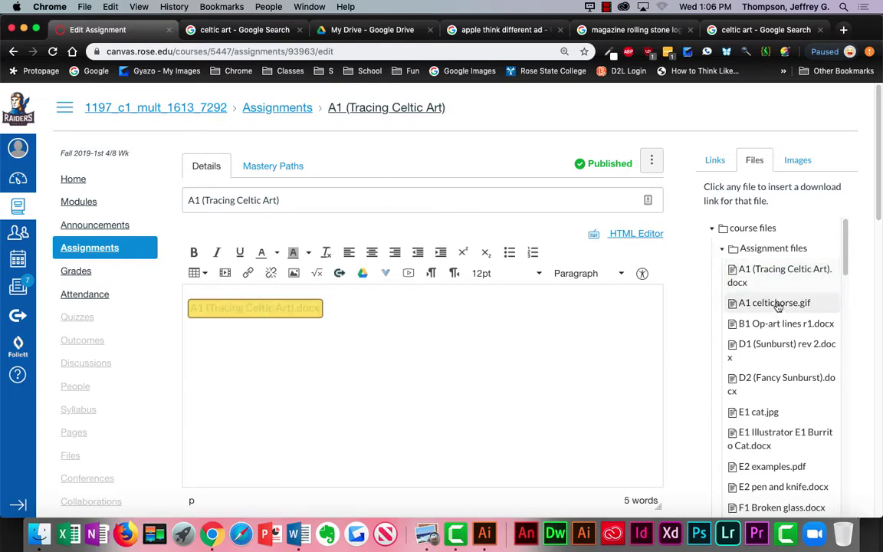
click(778, 307)
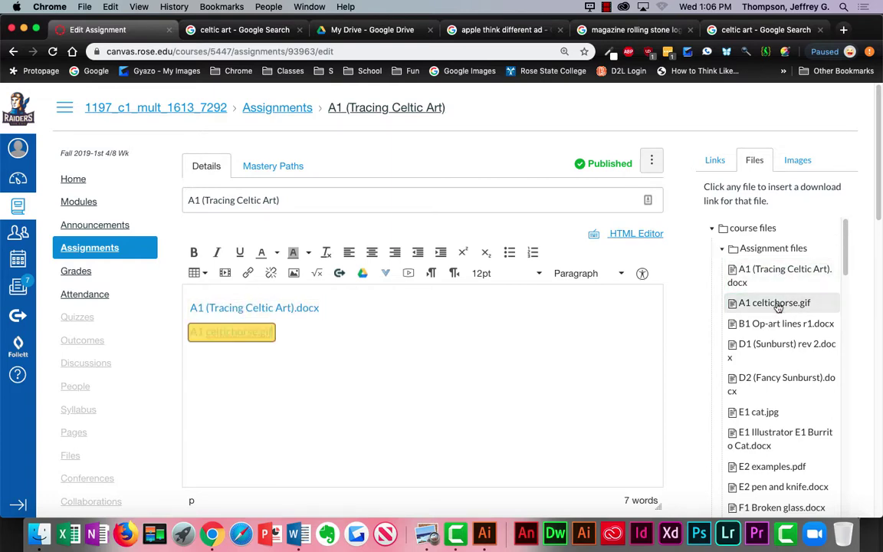
Step: Search the page for "celti" to locate celtic1.png among the course files and insert its link into the description
scroll(778, 349, down, 15)
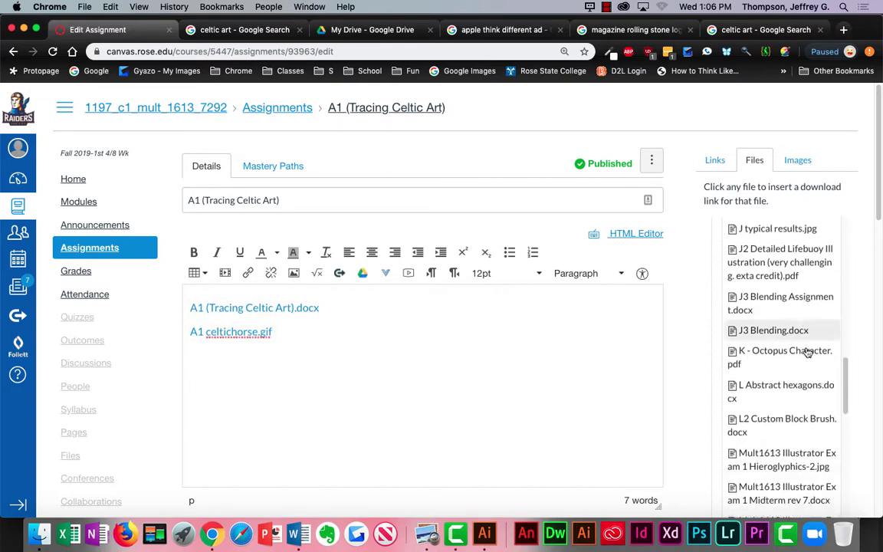
key(super+f)
text(celtiu)
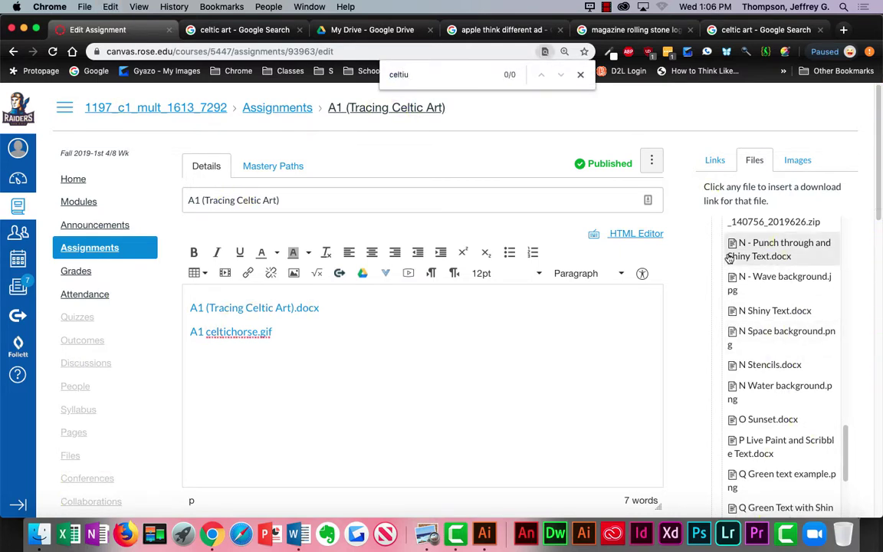
key(BackSpace)
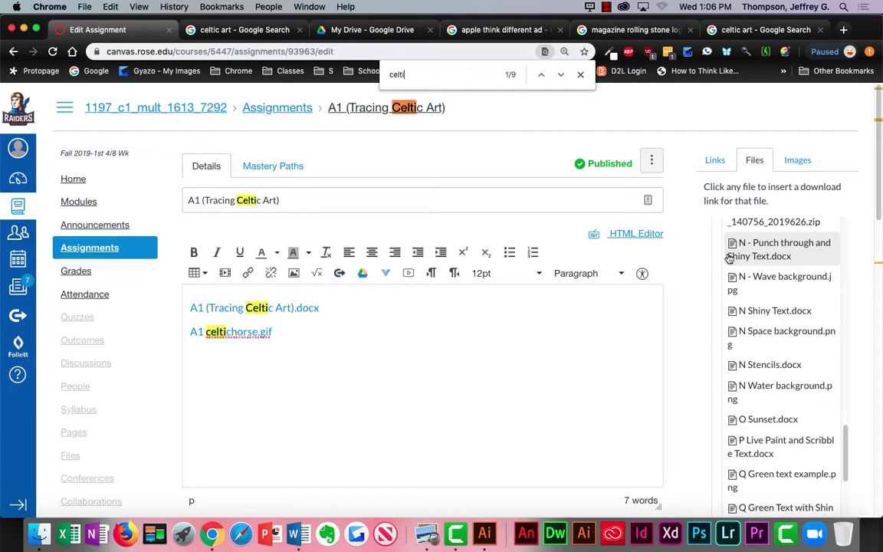
key(Return)
key(Return)
key(Return)
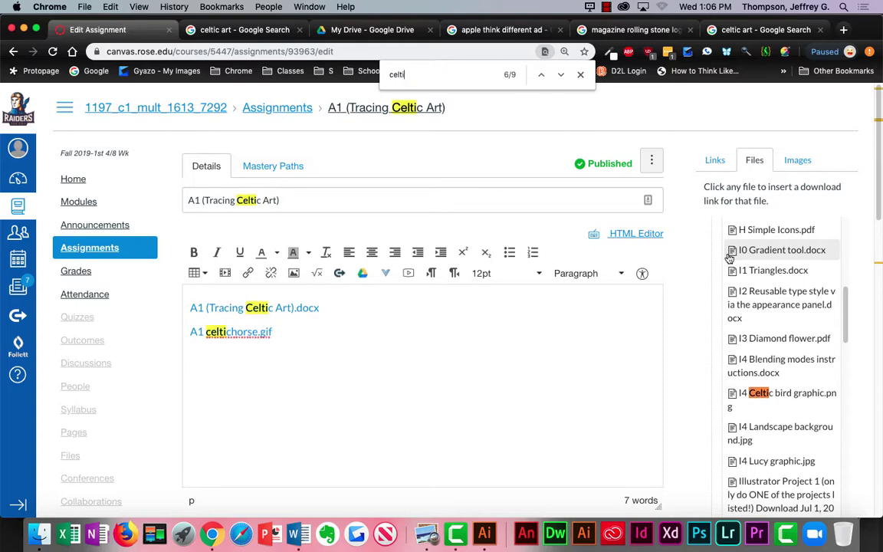
key(Return)
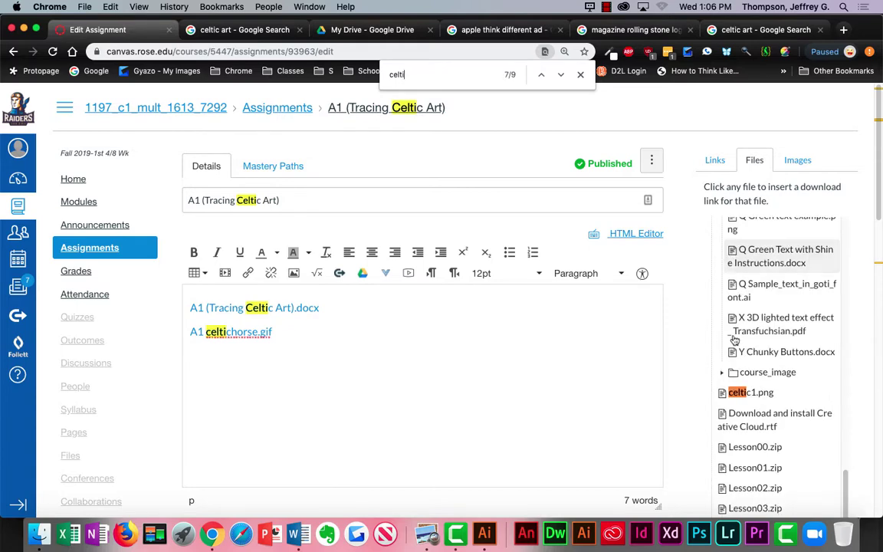
click(748, 392)
scroll(872, 391, down, 7)
scroll(871, 391, up, 4)
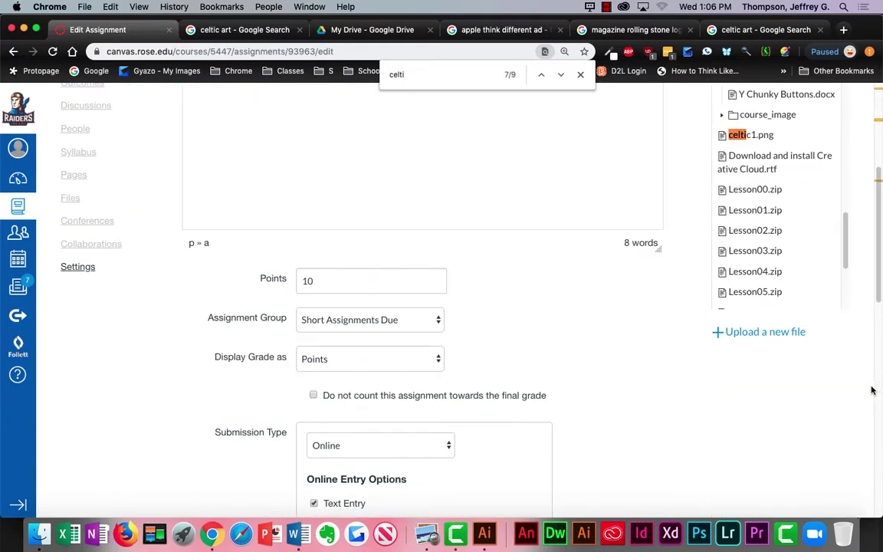
Step: Put the celtic1.png link on its own line in the description and save the assignment
scroll(872, 391, up, 5)
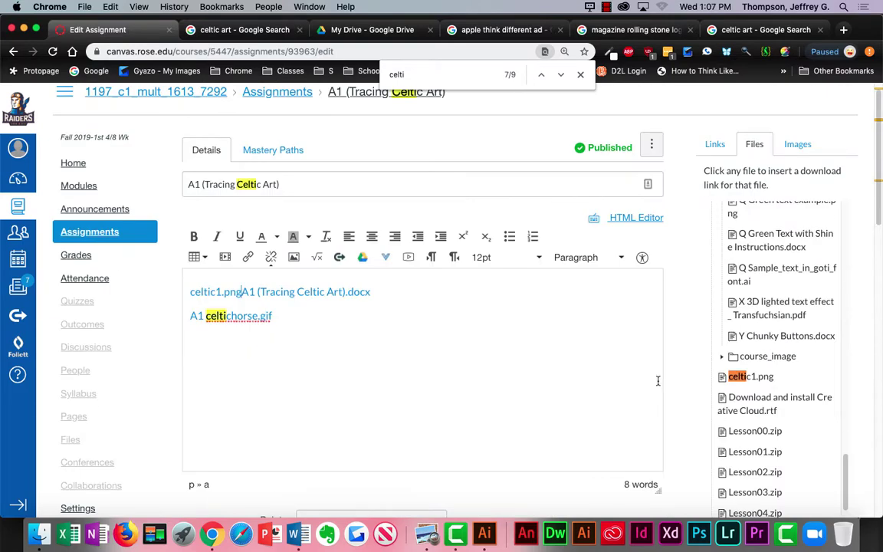
key(Return)
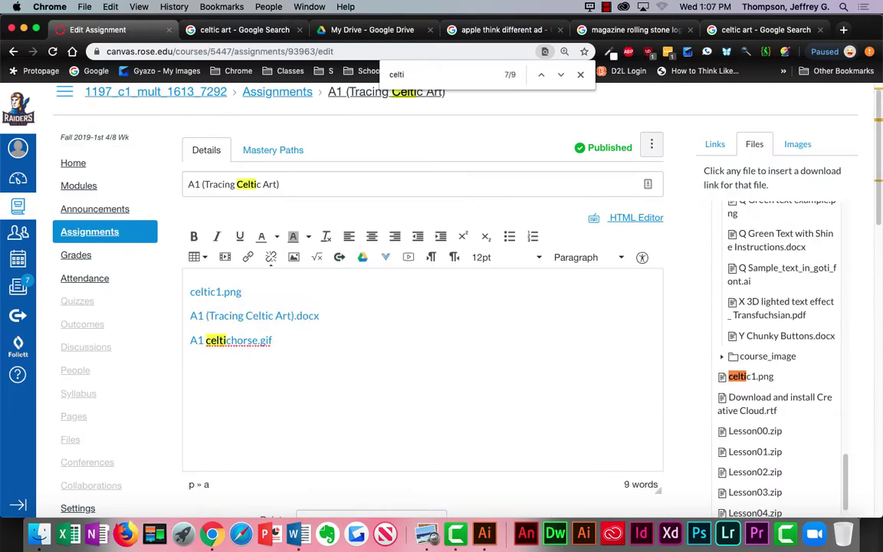
scroll(849, 388, down, 15)
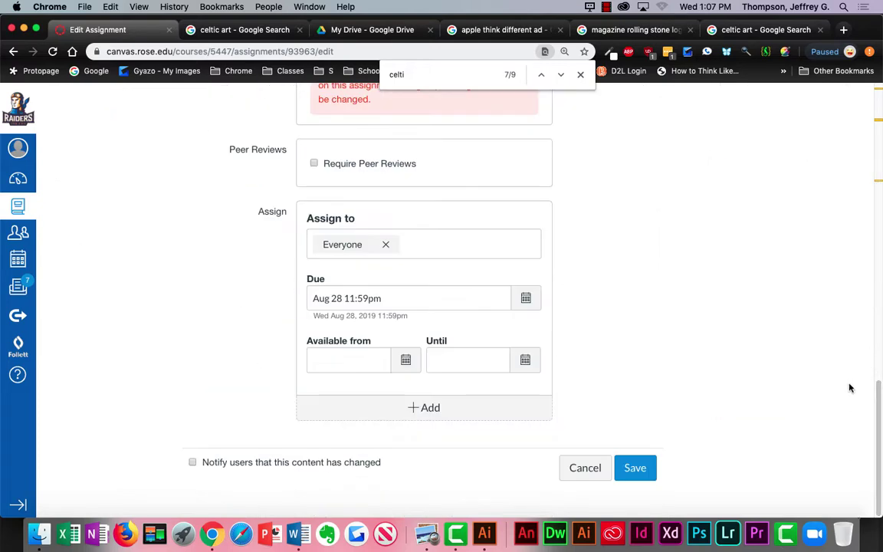
click(654, 467)
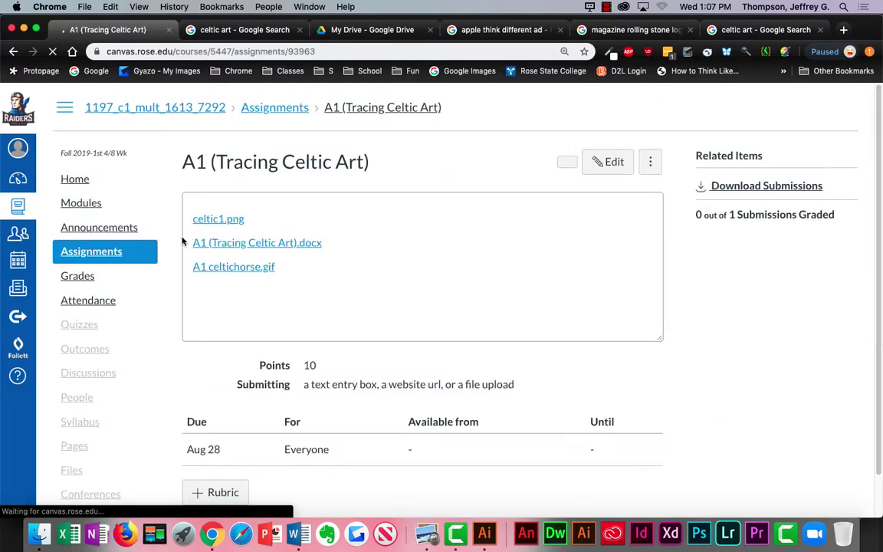
Step: Look through the course home page's modules and the Assignments list, including the Short Assignments Due group
click(151, 109)
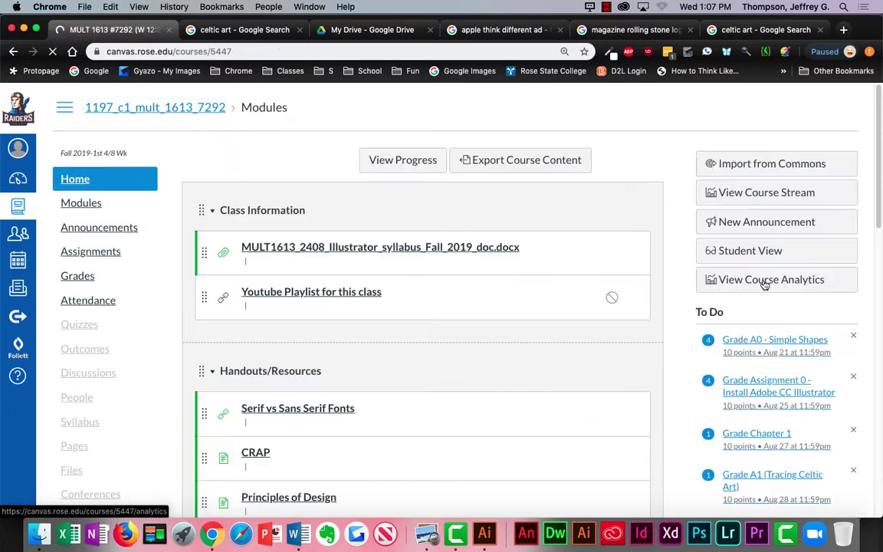
scroll(767, 280, down, 10)
scroll(818, 318, up, 5)
scroll(824, 339, down, 4)
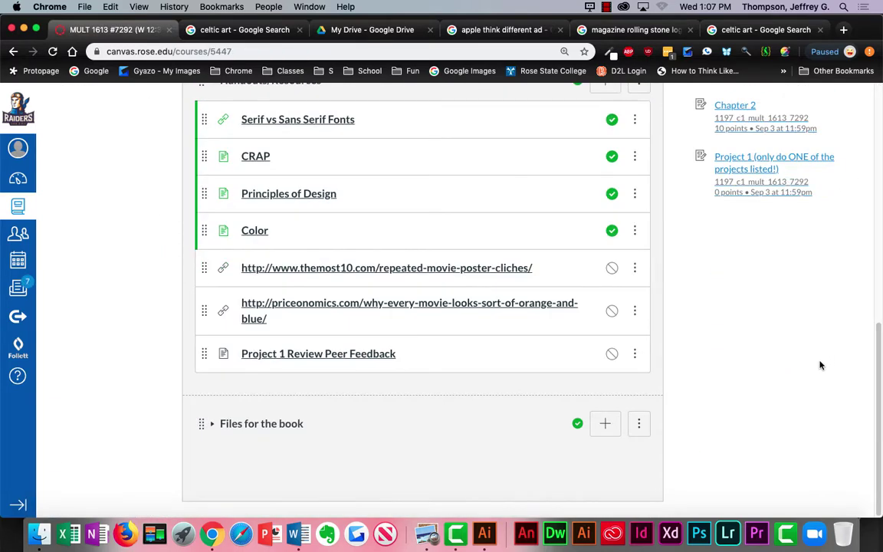
scroll(822, 364, up, 10)
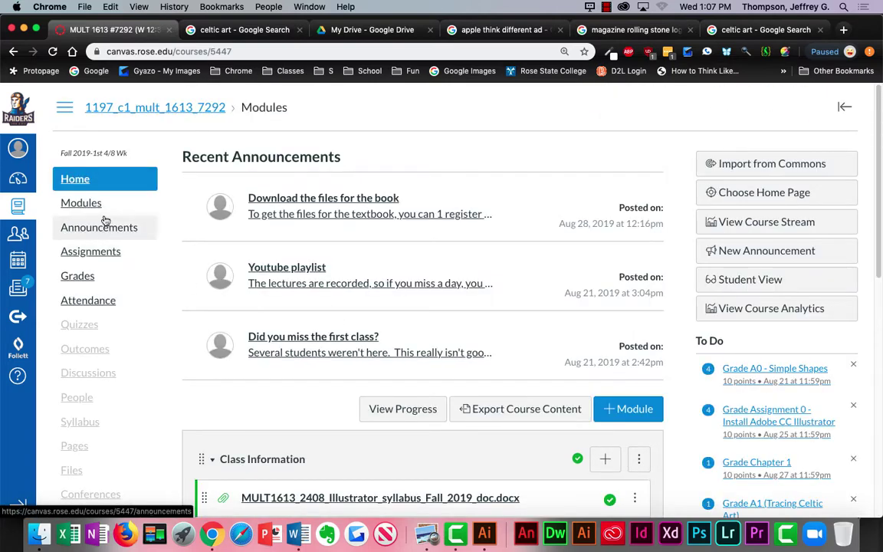
click(98, 254)
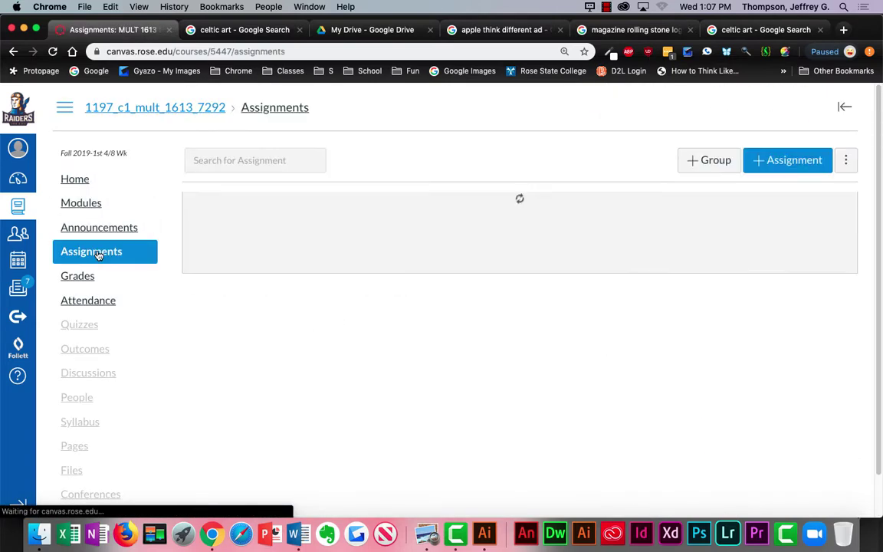
scroll(568, 284, down, 3)
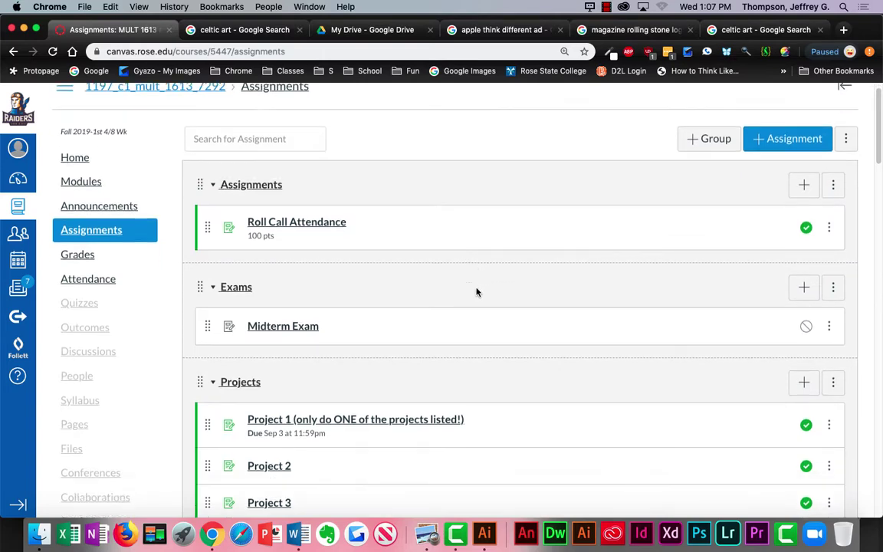
scroll(302, 436, down, 5)
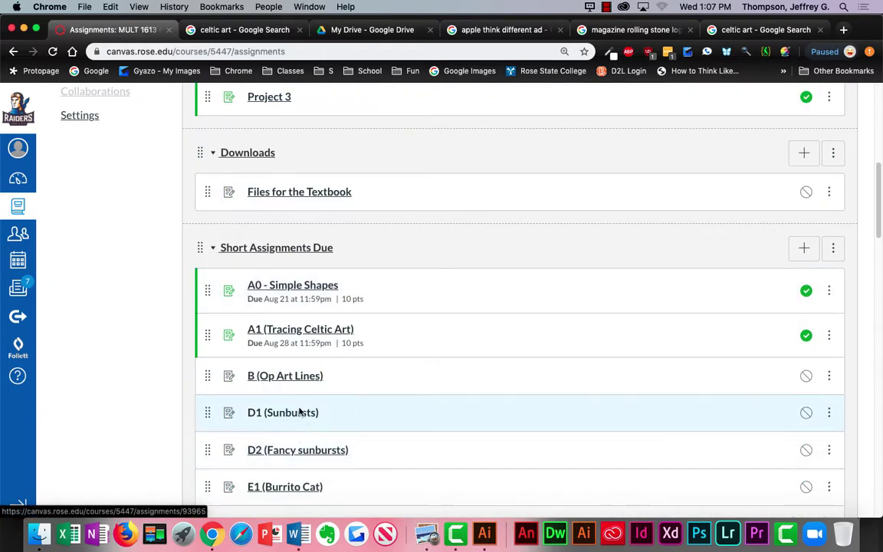
scroll(349, 346, down, 4)
scroll(351, 346, down, 5)
scroll(351, 345, up, 20)
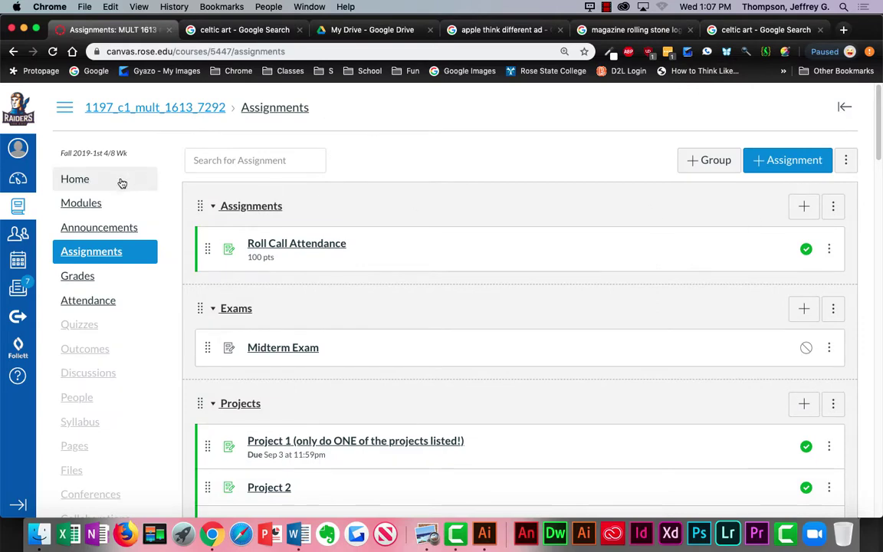
Step: Return to the course home page, enter Student View and open A1 (Tracing Celtic Art) from the upcoming assignments
click(137, 111)
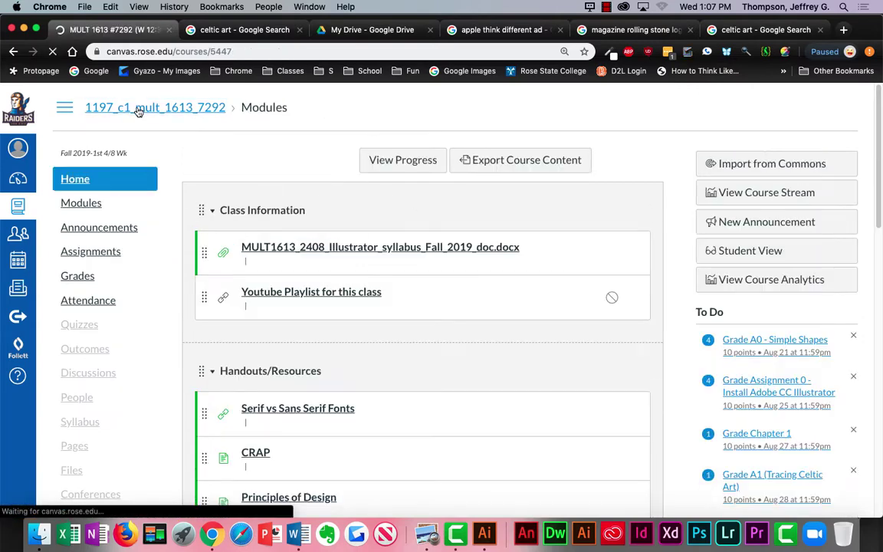
click(773, 281)
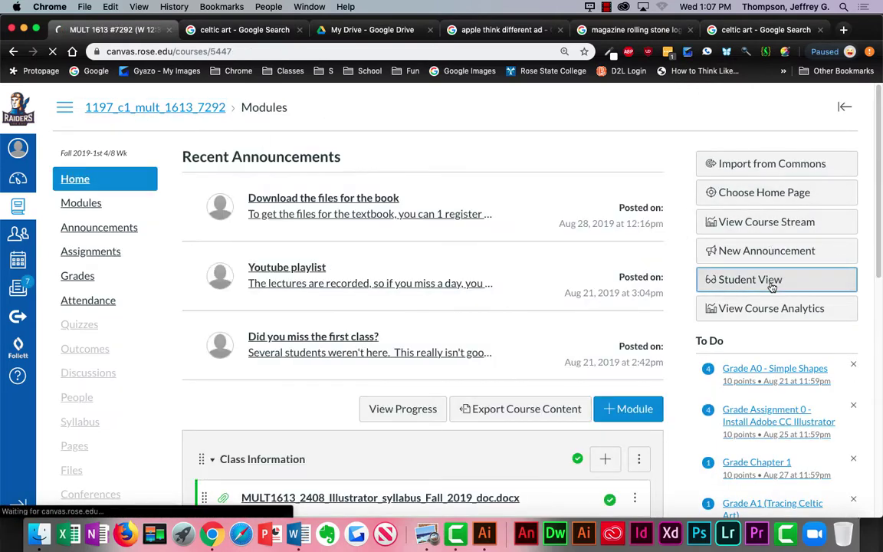
scroll(491, 359, down, 2)
scroll(492, 356, down, 3)
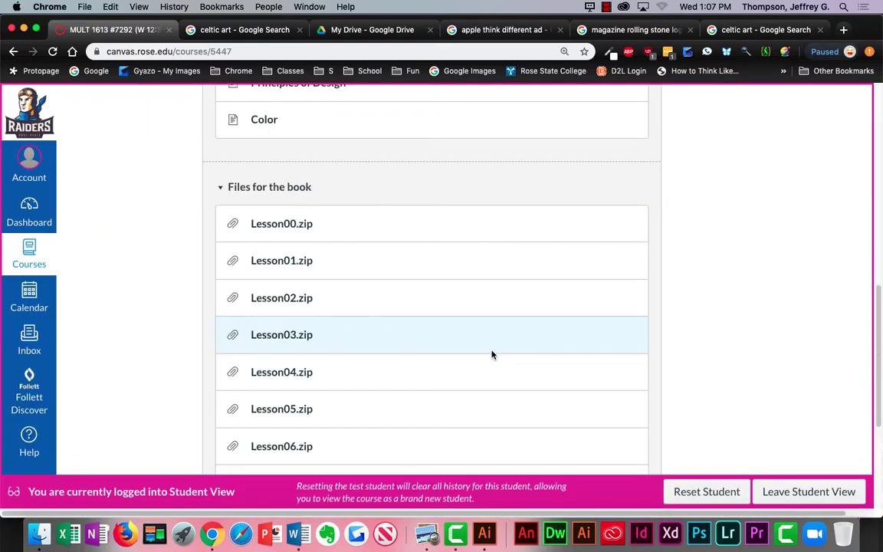
scroll(497, 352, up, 8)
click(124, 253)
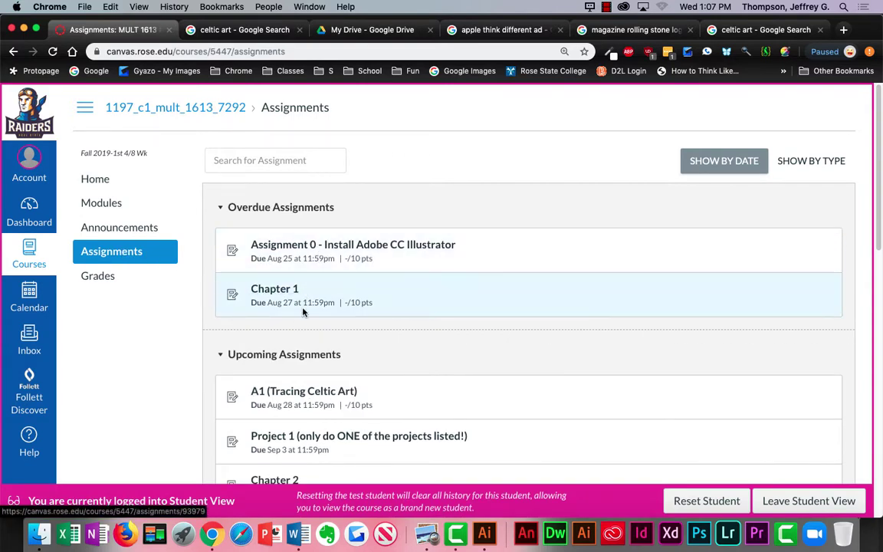
scroll(291, 307, down, 1)
click(304, 374)
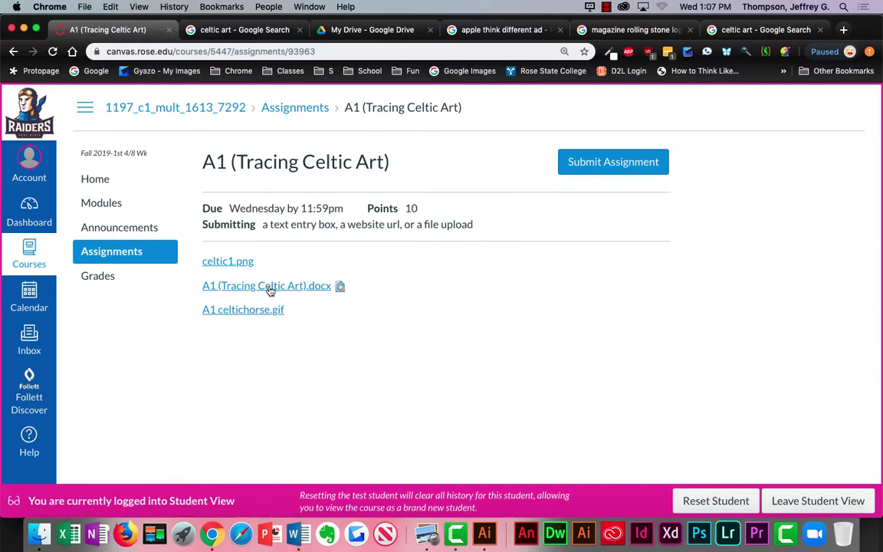
Step: Download A1 (Tracing Celtic Art).docx to the Downloads folder and open it in Word
click(269, 290)
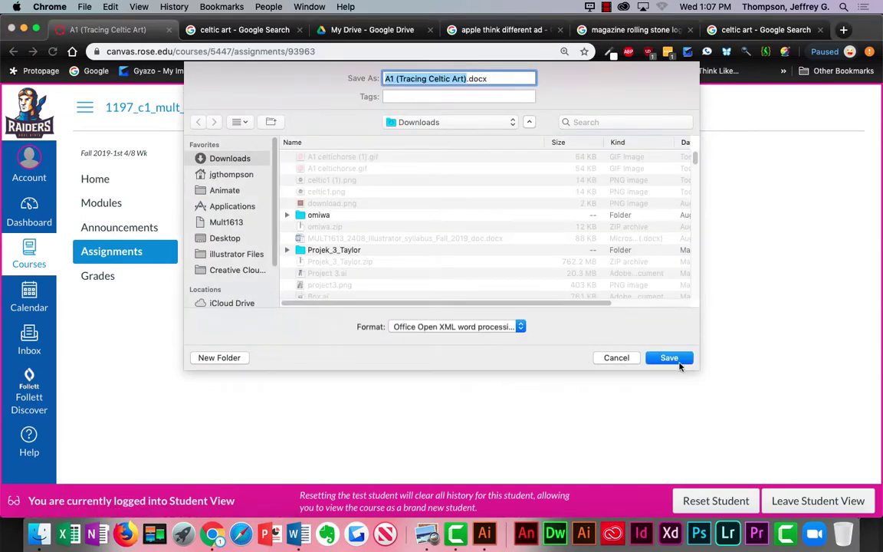
click(669, 358)
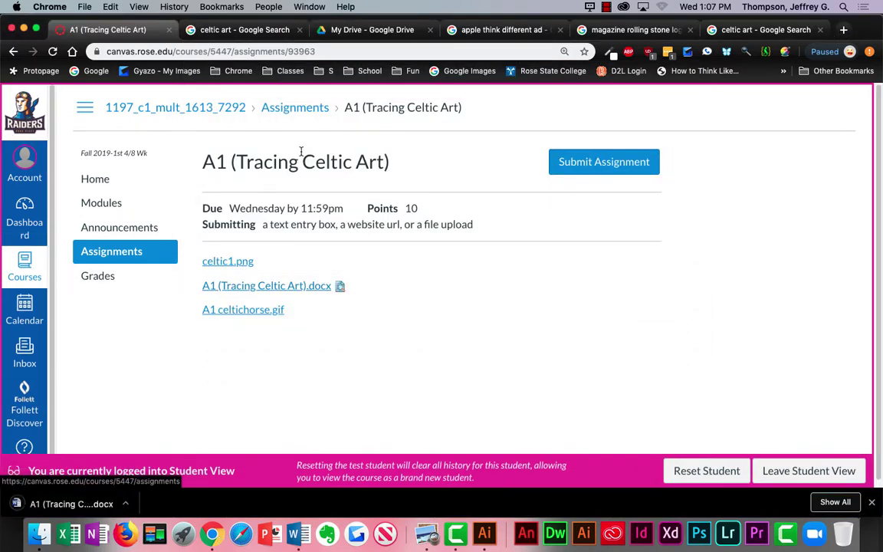
click(70, 509)
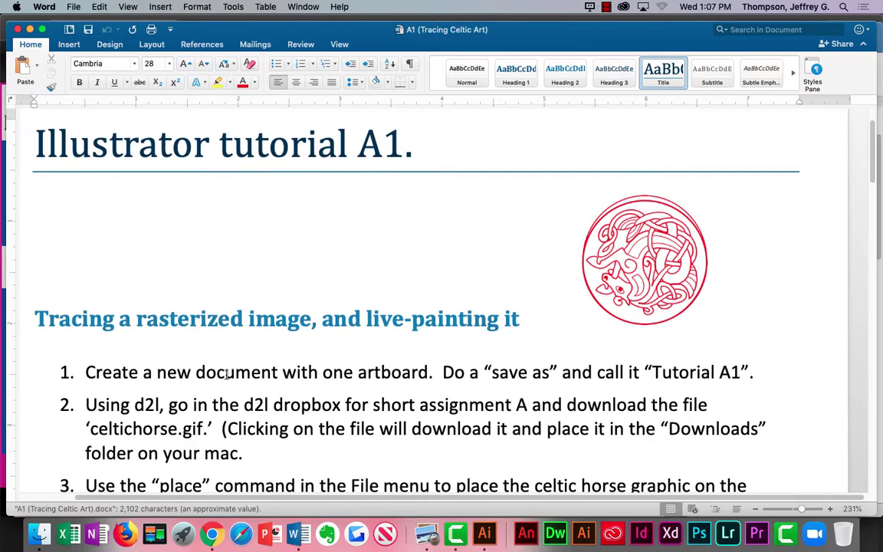
Step: Read through the numbered tracing and live-painting instructions in the Illustrator tutorial A1 document
scroll(240, 371, down, 5)
scroll(240, 371, down, 10)
scroll(239, 371, up, 15)
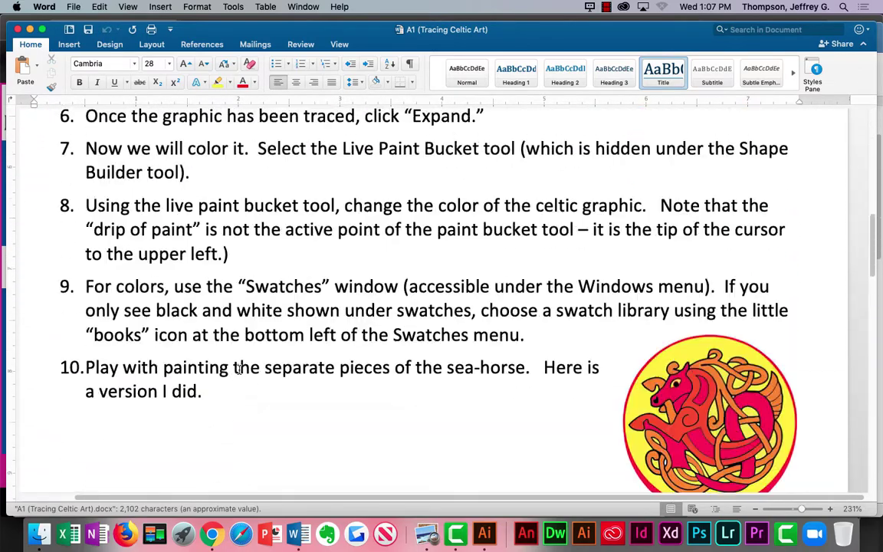
scroll(232, 365, down, 5)
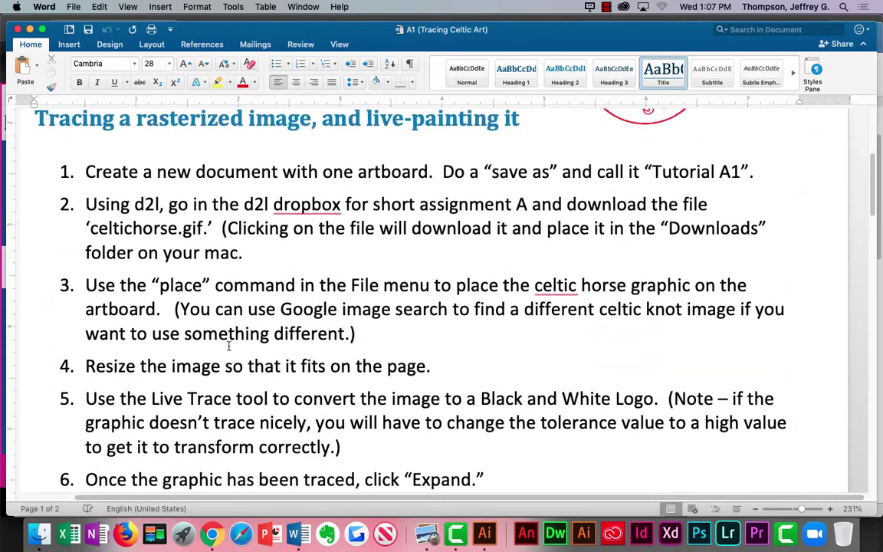
scroll(222, 348, up, 2)
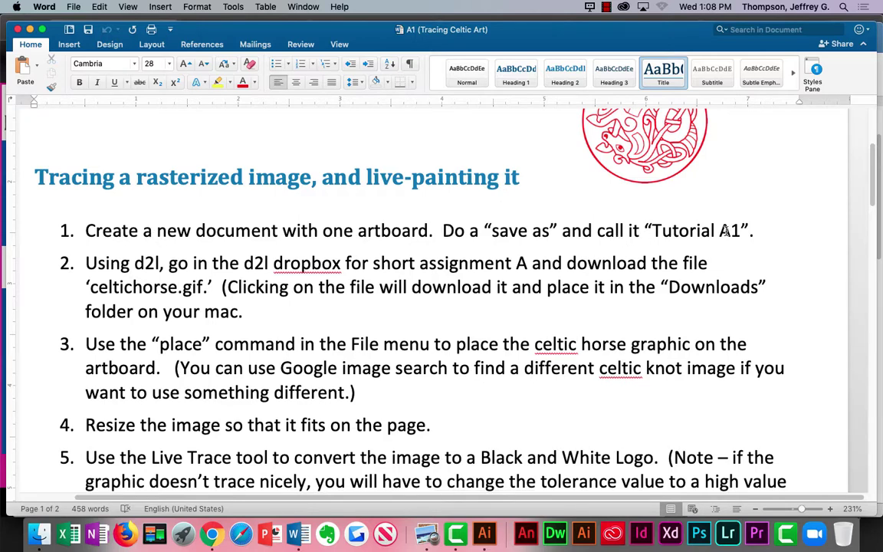
Step: Switch to Illustrator and start a new document with the Art & Illustration 1280 x 1024 preset in portrait orientation
click(485, 535)
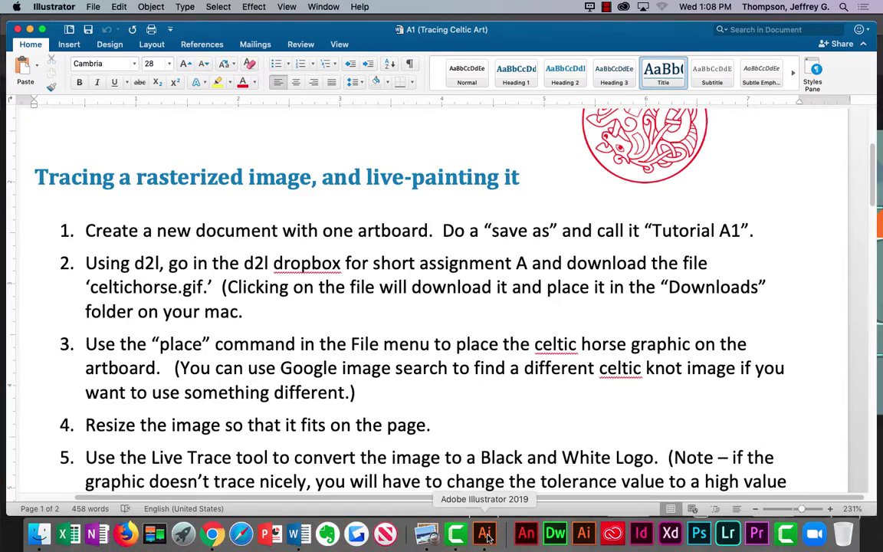
click(89, 6)
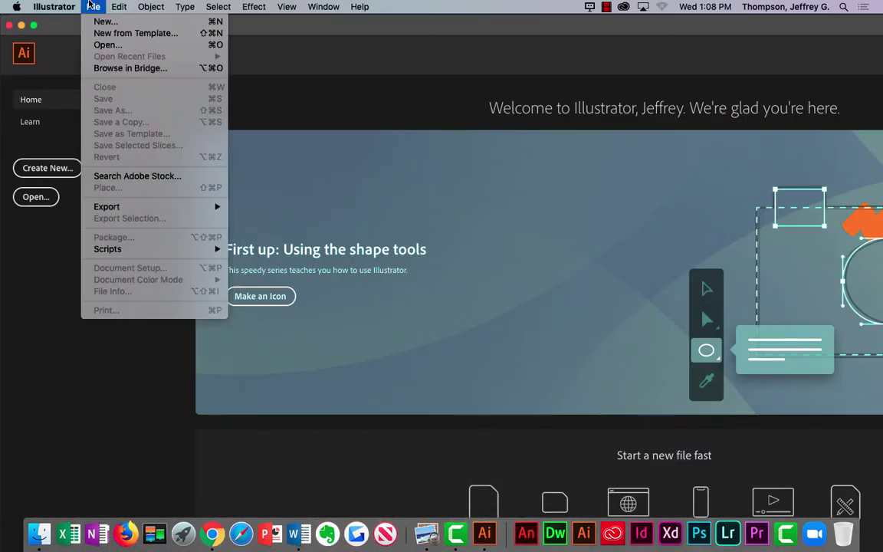
click(41, 131)
click(92, 6)
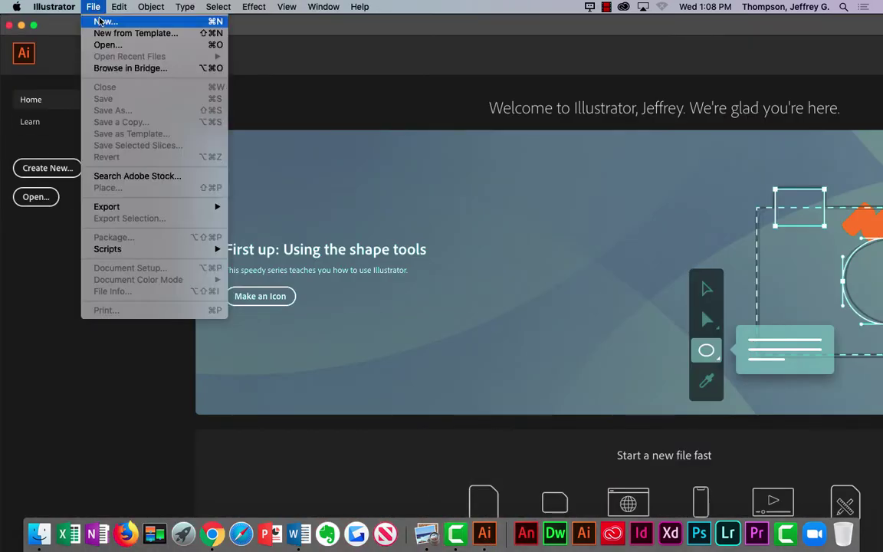
click(99, 22)
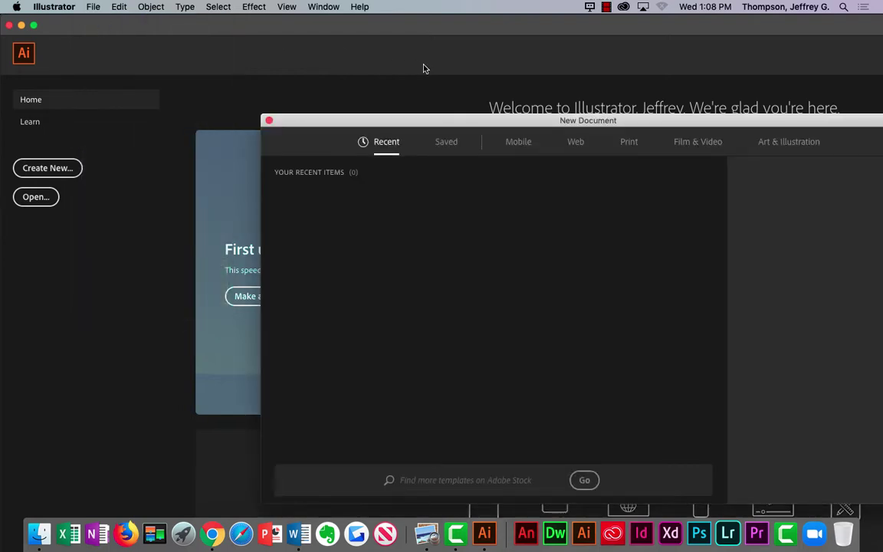
drag(428, 124, 309, 99)
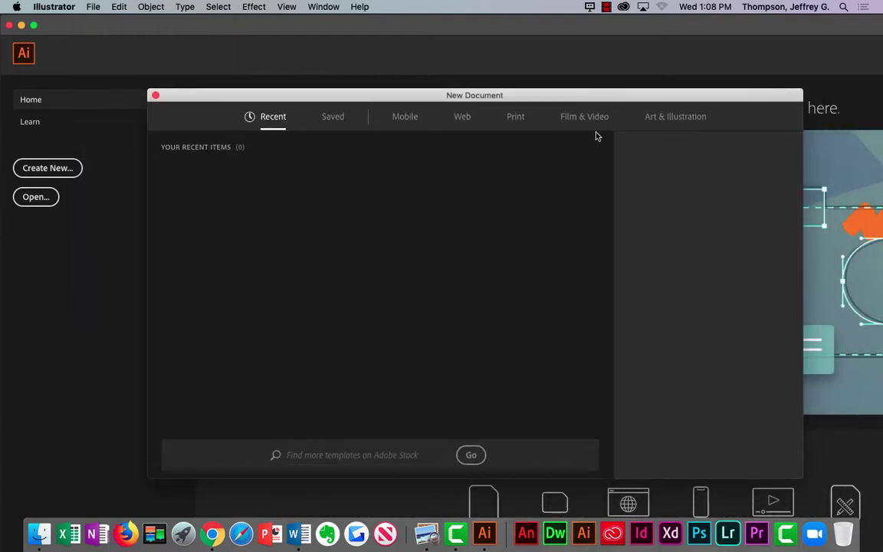
click(671, 119)
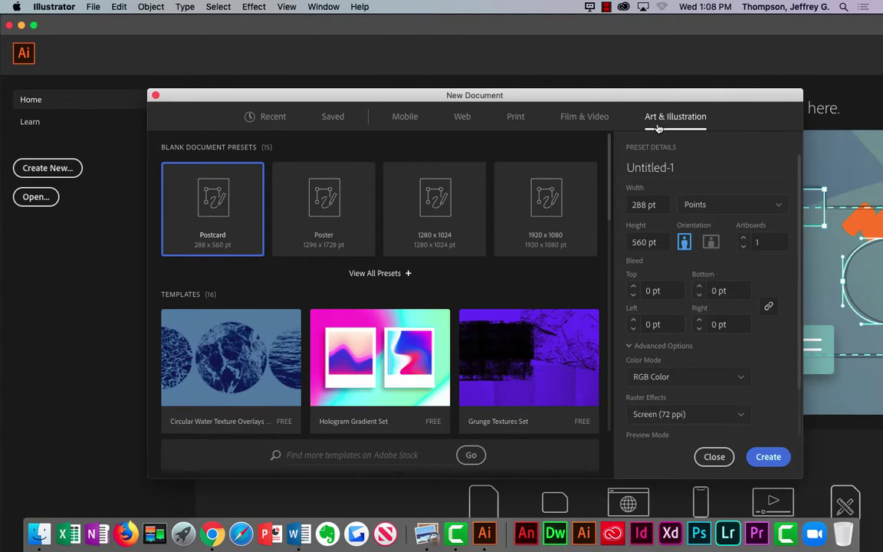
click(433, 196)
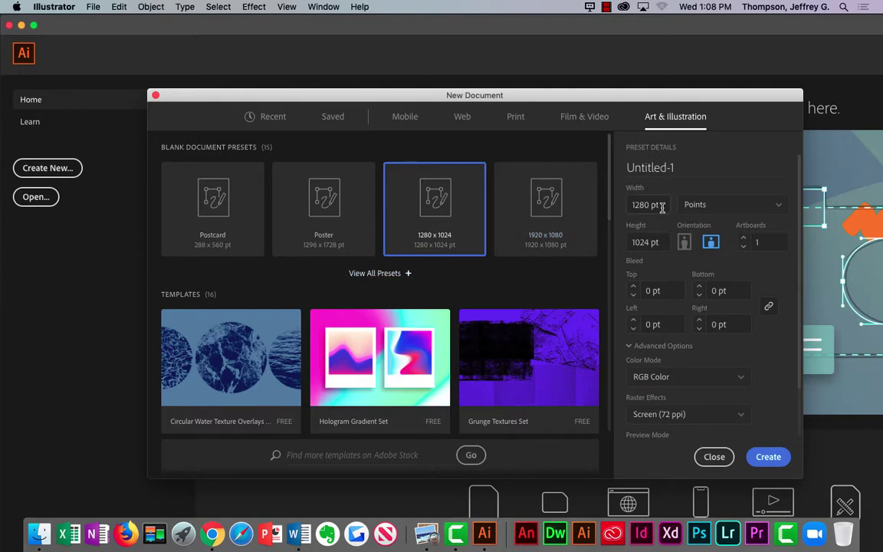
click(685, 243)
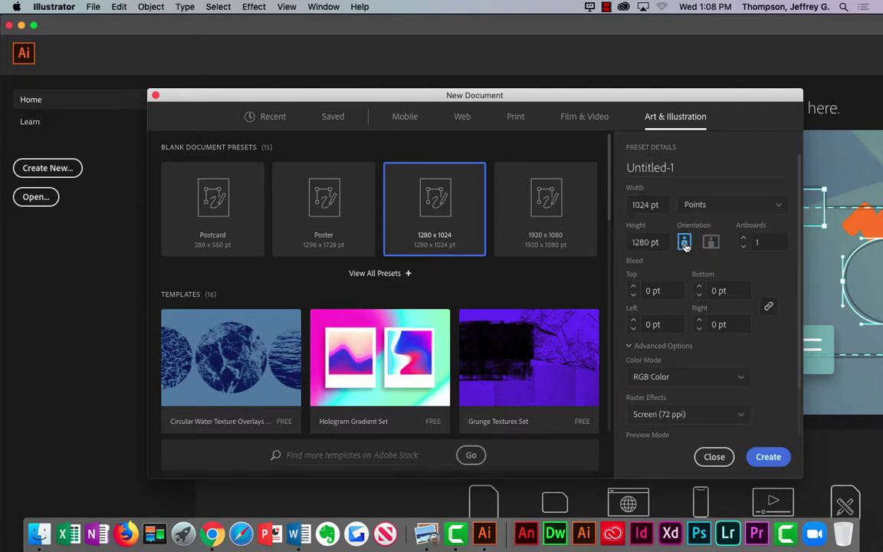
Step: Review the advanced options and create the one-artboard document with RGB Color, Screen (72 ppi) raster effects and Default preview mode
click(744, 238)
click(629, 347)
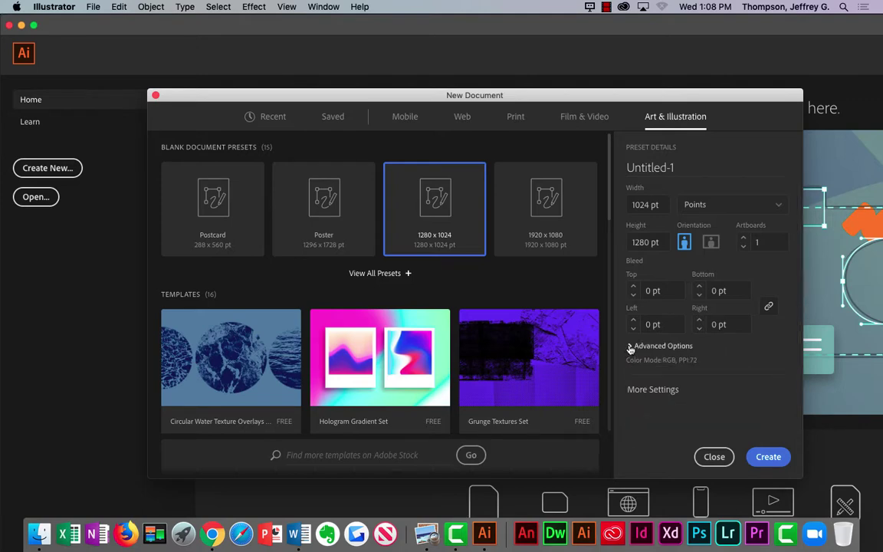
click(631, 347)
scroll(631, 341, down, 2)
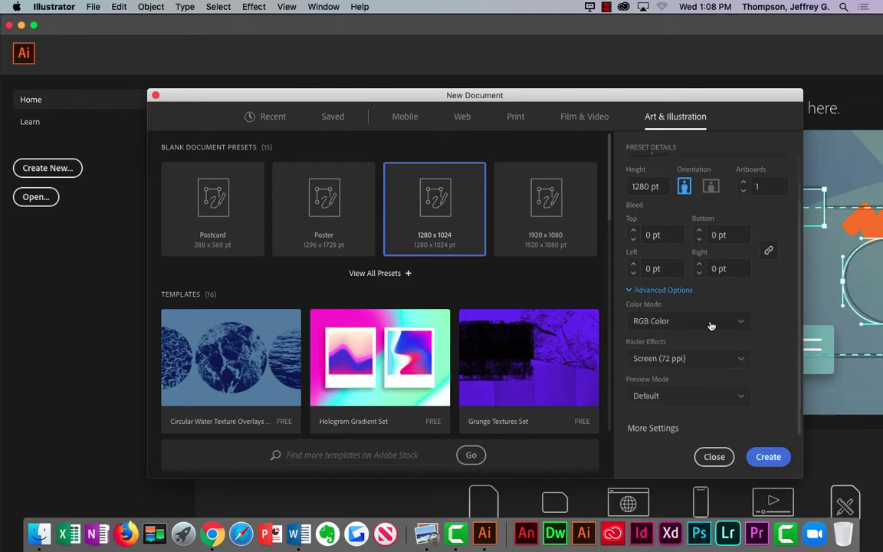
scroll(636, 299, up, 2)
click(632, 347)
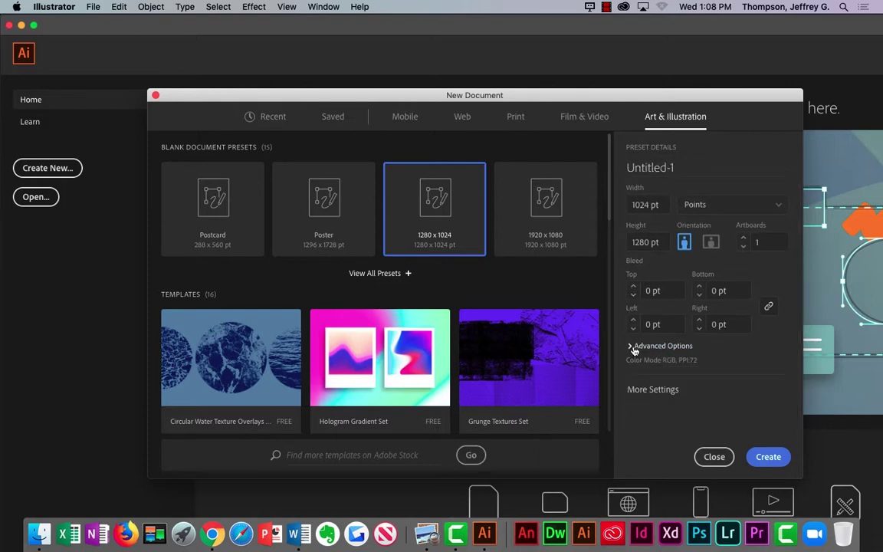
click(630, 346)
scroll(631, 345, down, 2)
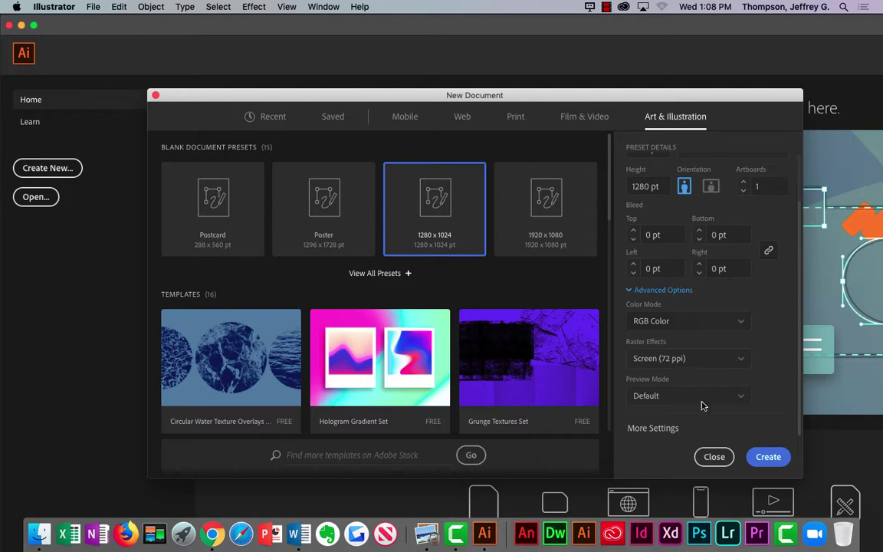
click(754, 457)
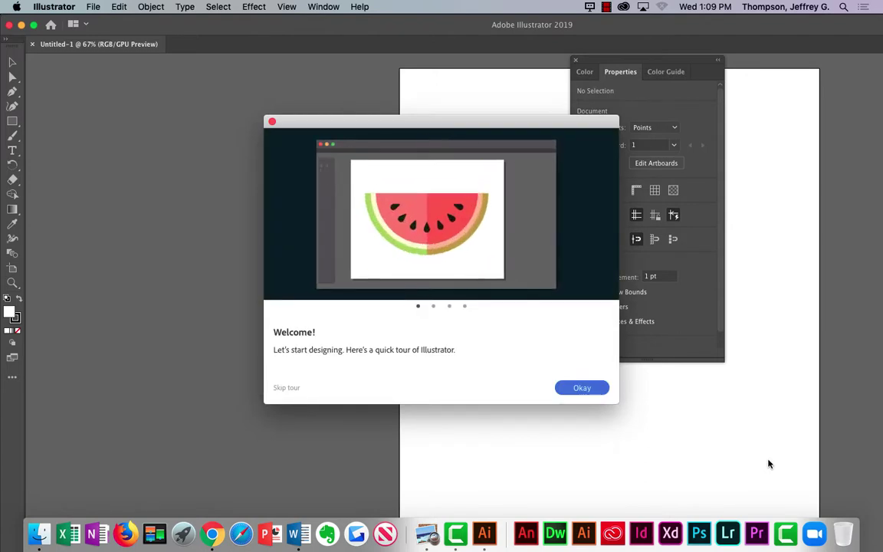
Step: Dismiss the welcome tour, change the workspace to Essentials Classic, and close the Stylistic Sets tip
click(586, 388)
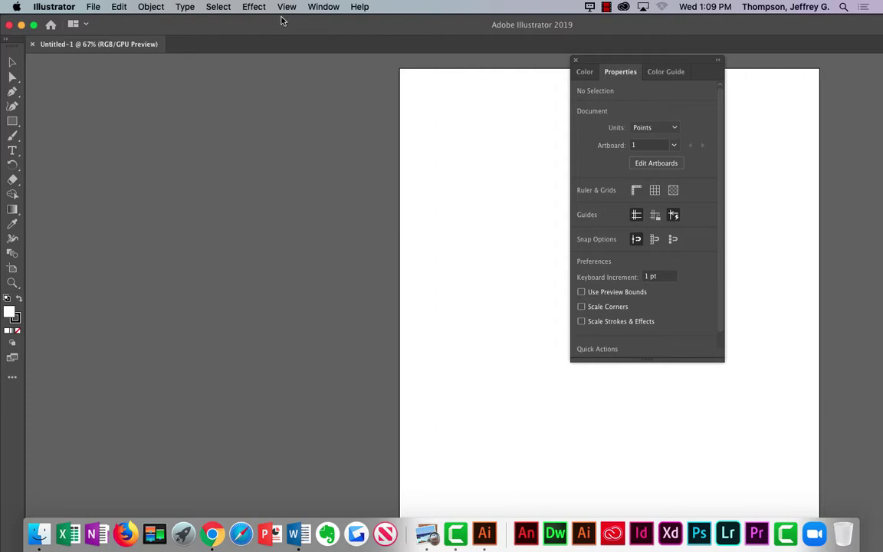
click(323, 8)
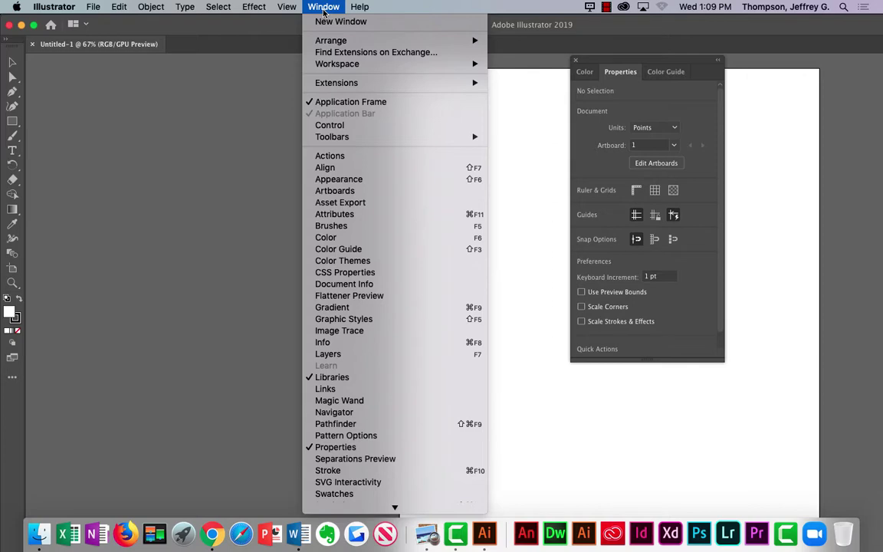
click(323, 6)
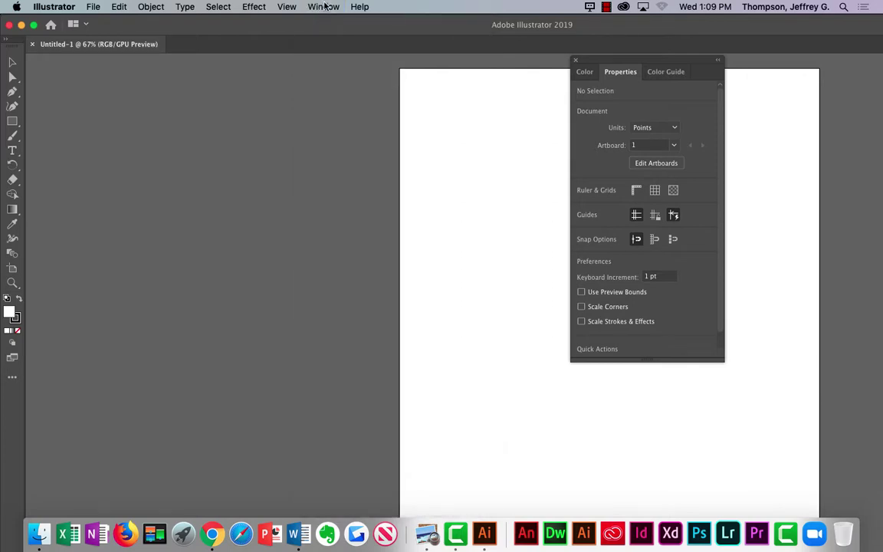
click(325, 6)
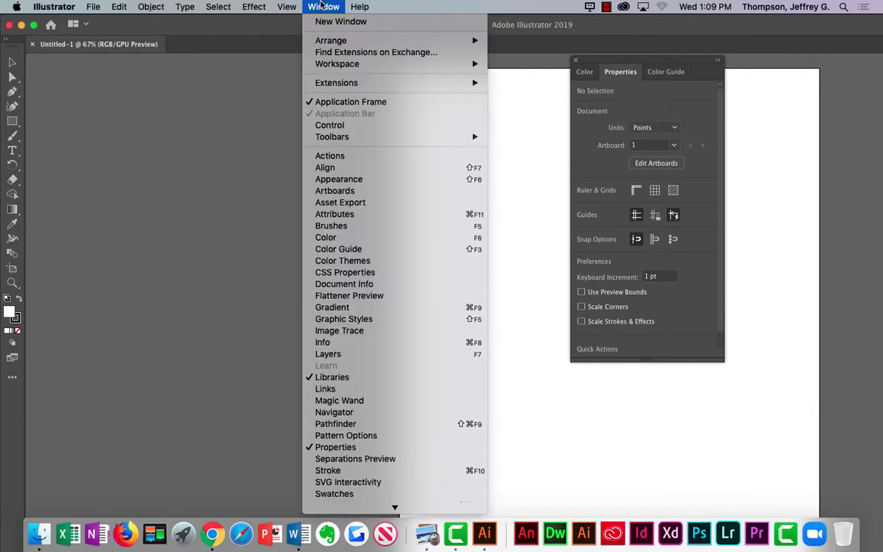
click(323, 6)
click(323, 6)
mouse_move(323, 67)
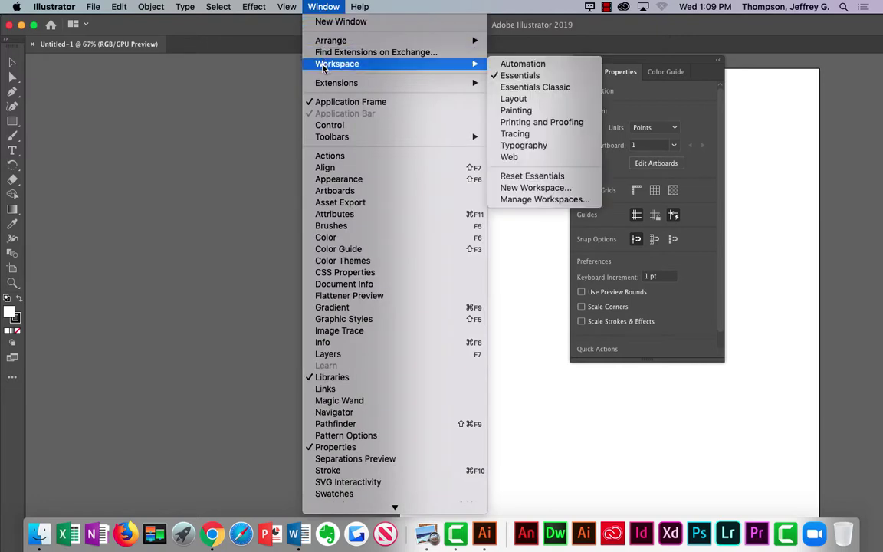
click(534, 87)
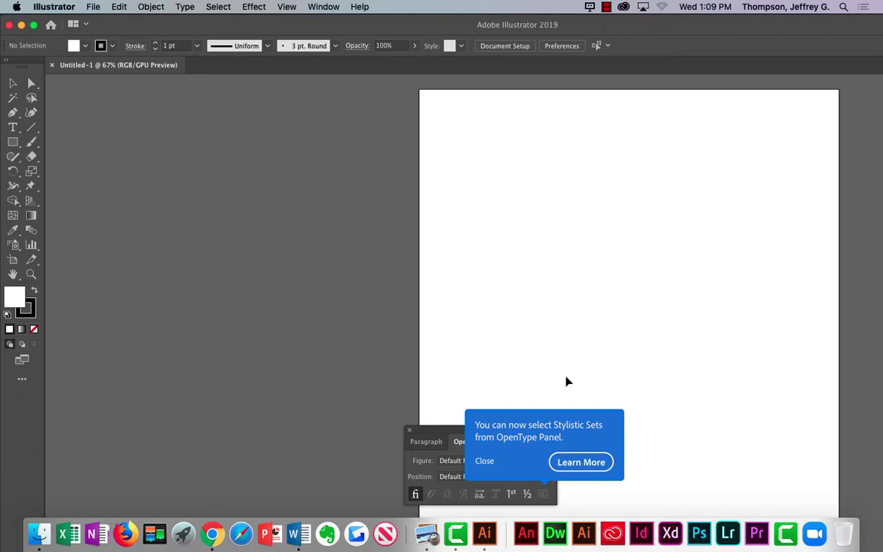
click(485, 462)
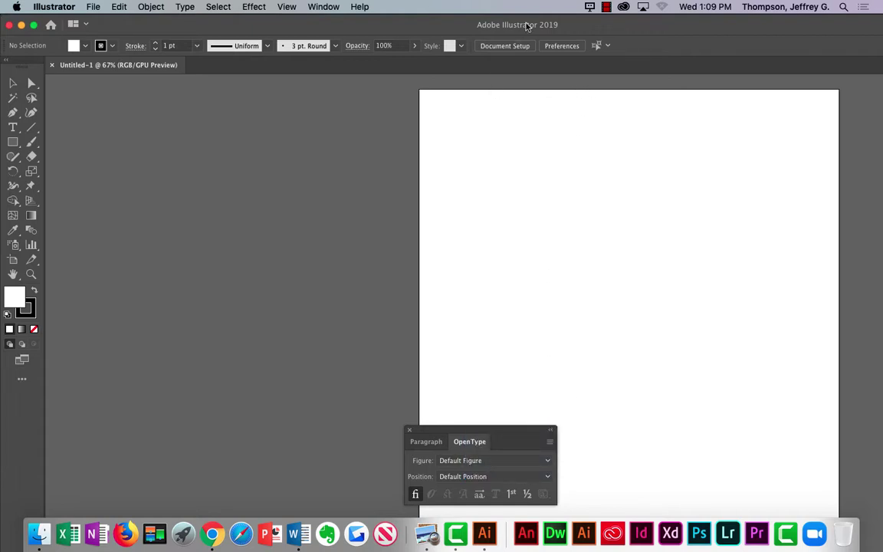
Step: Move and resize the Illustrator window so the whole workspace, including the Properties panel, fits the screen
drag(631, 33, 310, 67)
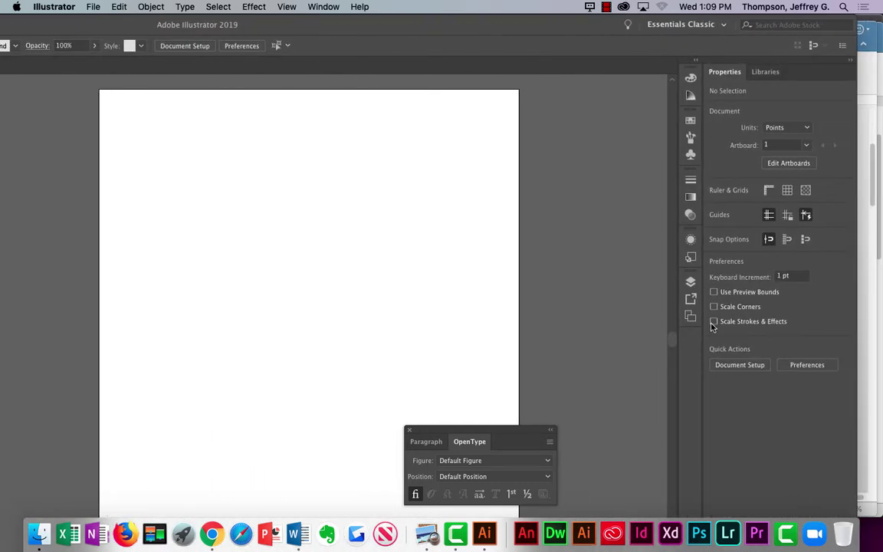
drag(858, 73, 684, 73)
drag(407, 35, 617, 27)
double_click(617, 27)
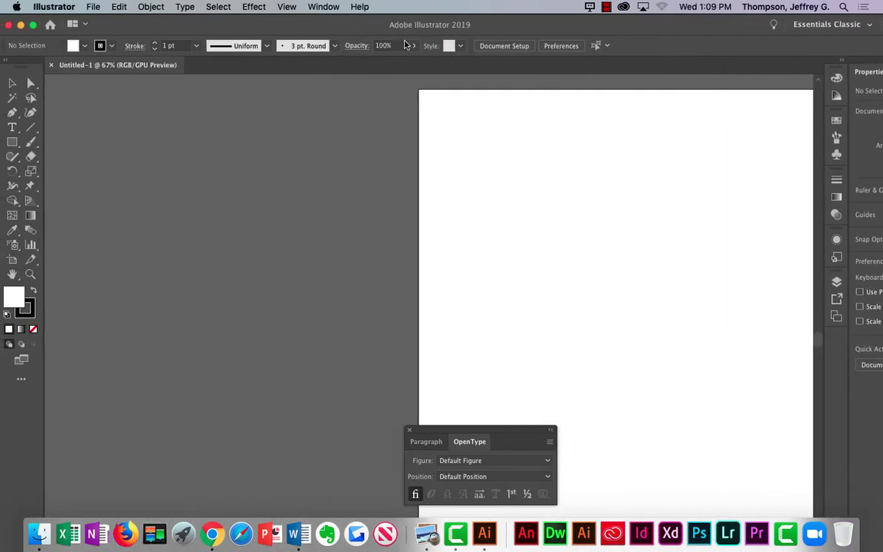
click(34, 26)
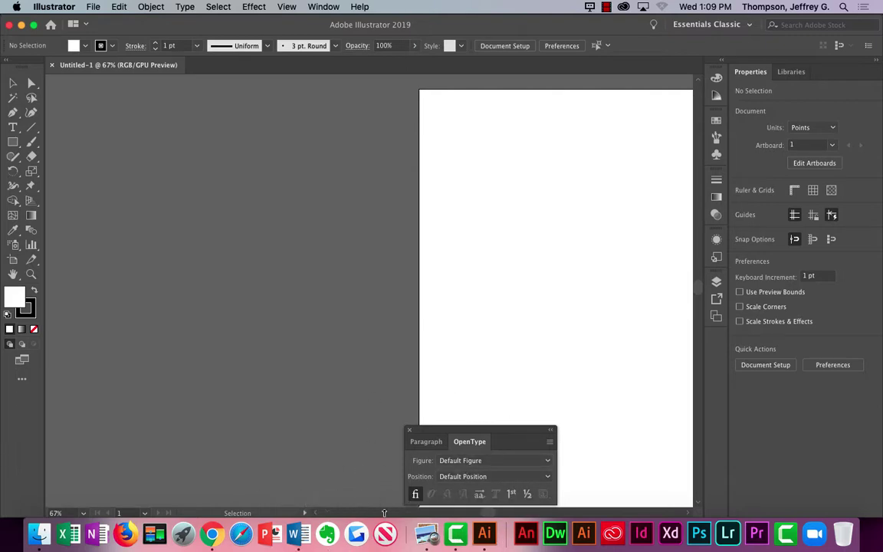
Step: Switch to Chrome, open celtic1.png from the A1 (Tracing Celtic Art) assignment, and enlarge its preview window
click(211, 535)
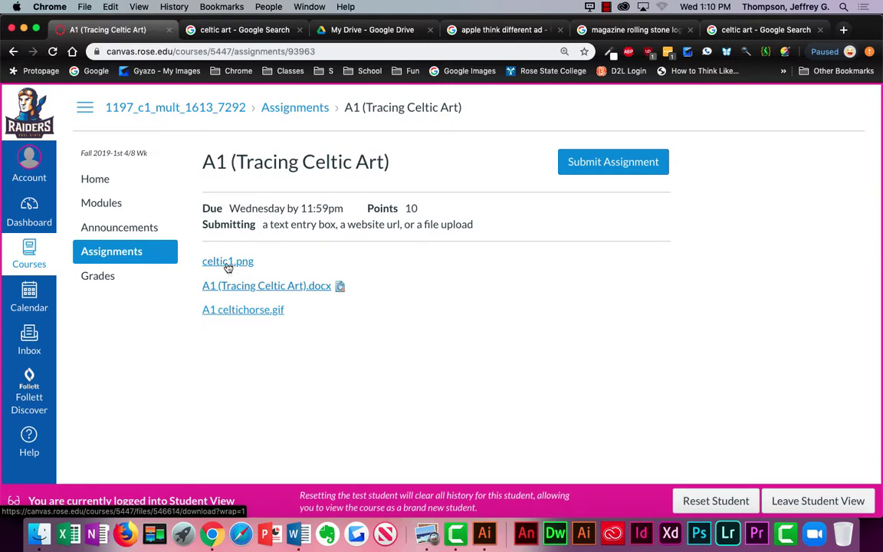
click(227, 263)
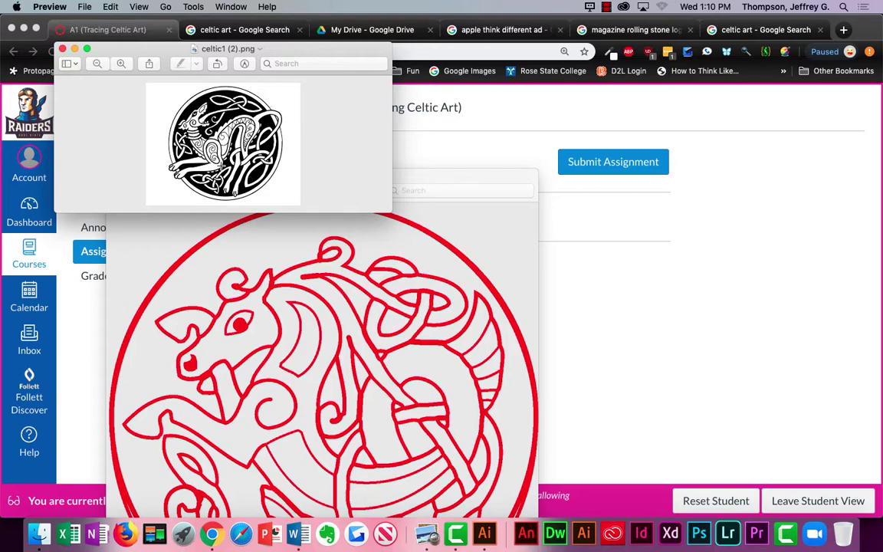
drag(390, 210, 448, 227)
Step: Bring the A1 celtichorse (1).gif preview to the front and copy the entire image
click(388, 324)
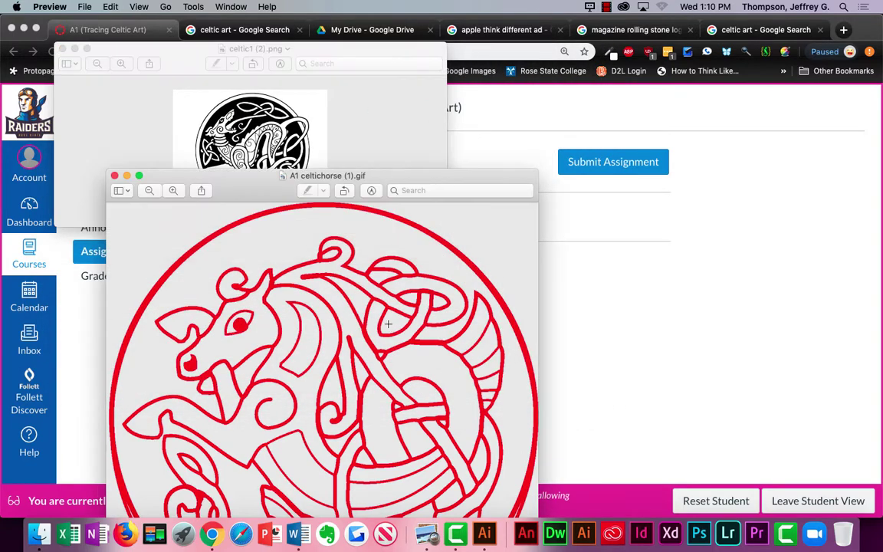
drag(243, 192, 188, 71)
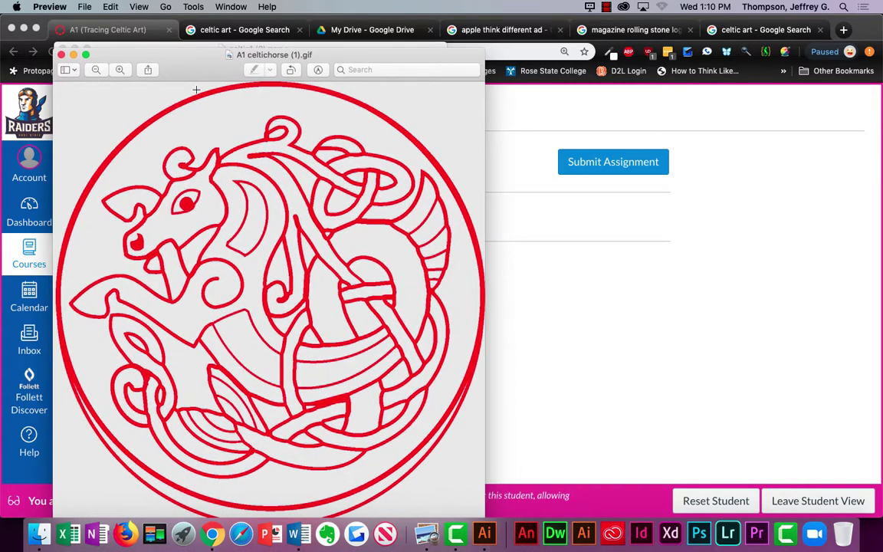
click(111, 7)
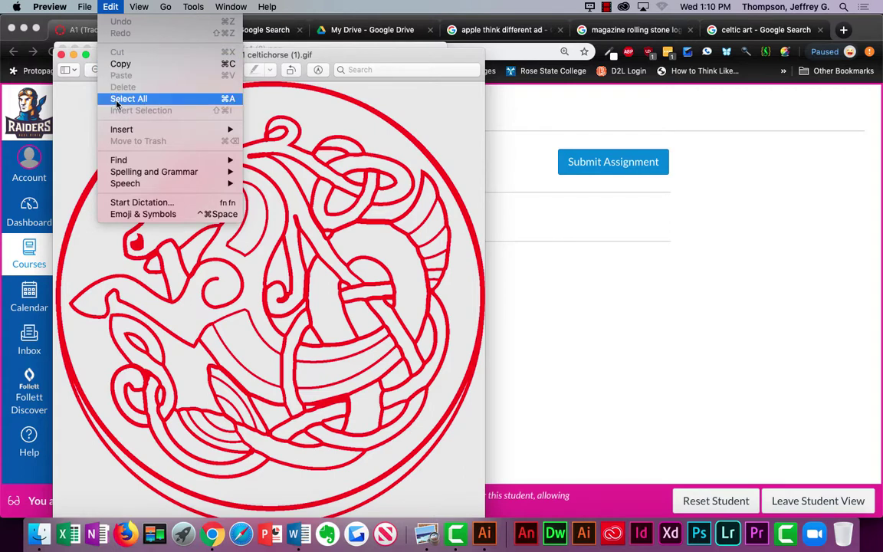
click(118, 99)
click(109, 7)
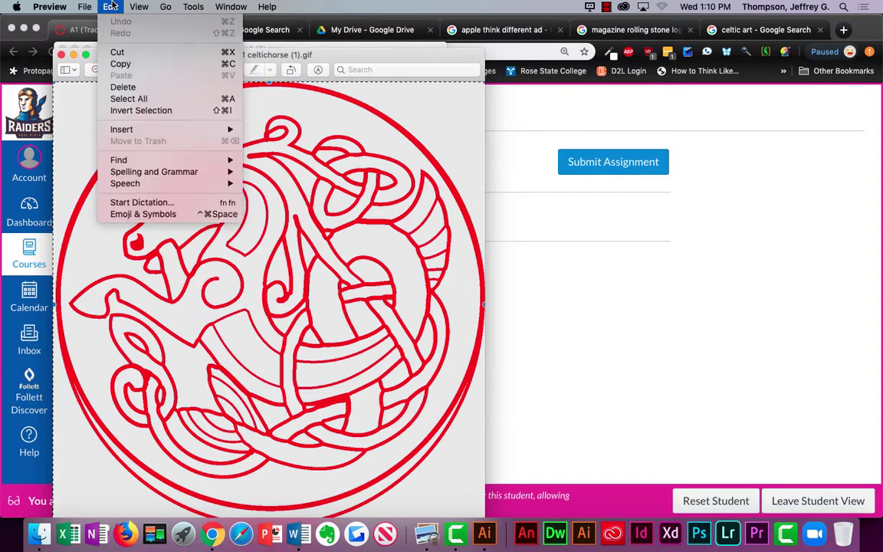
click(120, 64)
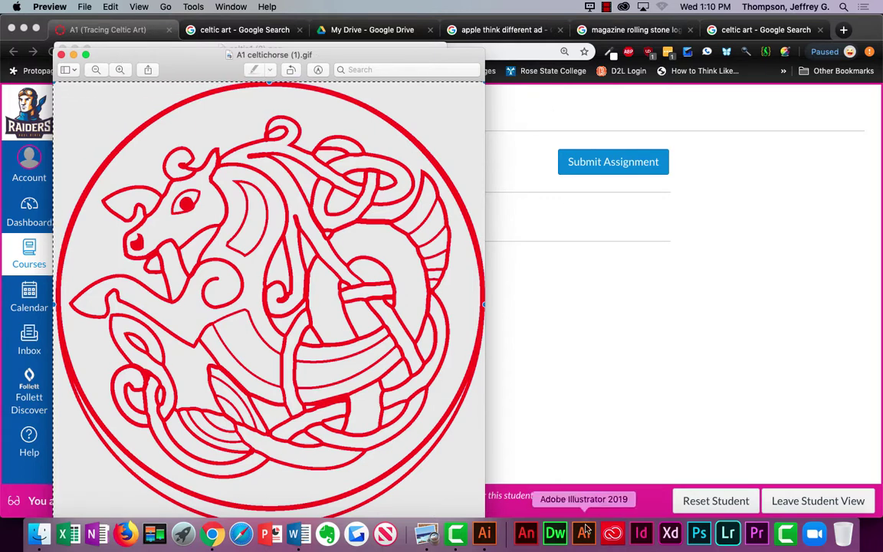
Step: Switch to Illustrator, paste the copied Celtic horse into the untitled document, and close the floating OpenType panel
click(583, 533)
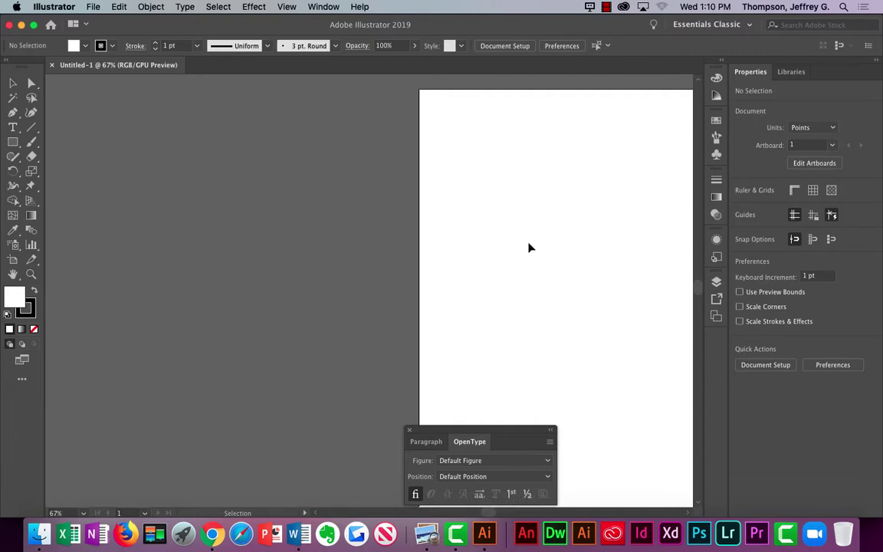
click(119, 6)
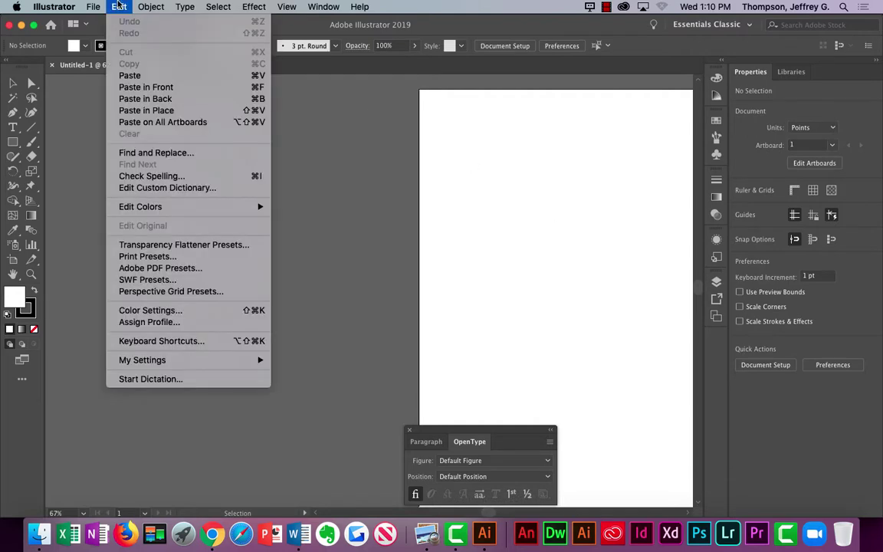
click(129, 75)
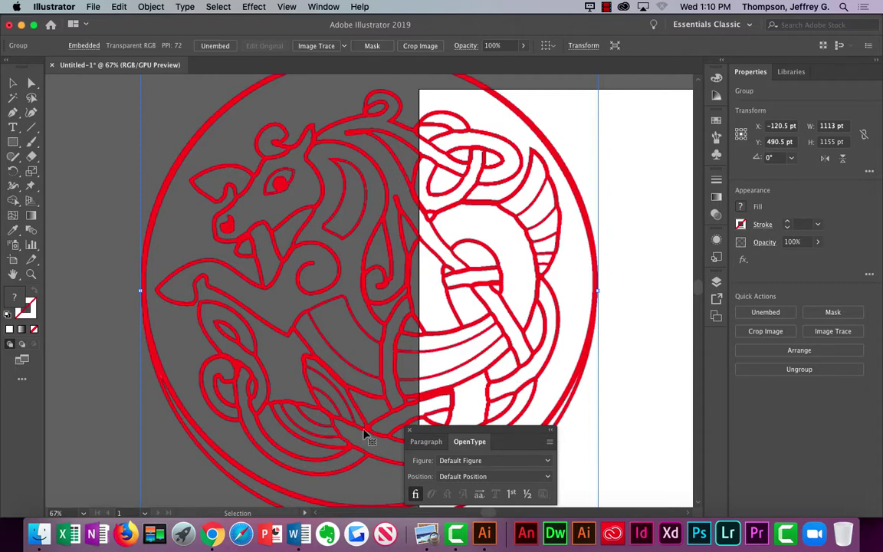
click(410, 432)
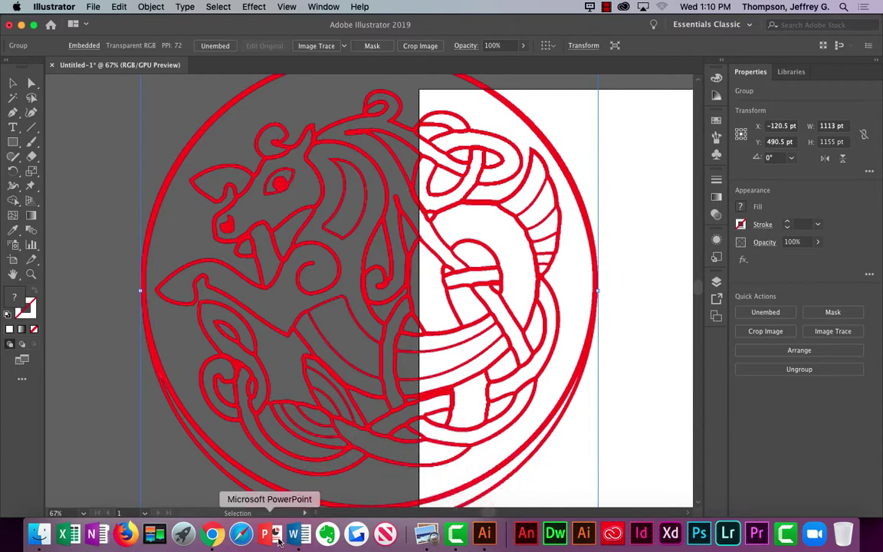
Step: Reopen the A1 (Tracing Celtic Art) assignment in Chrome, open celtic1.png, and close it along with the horse preview
click(212, 534)
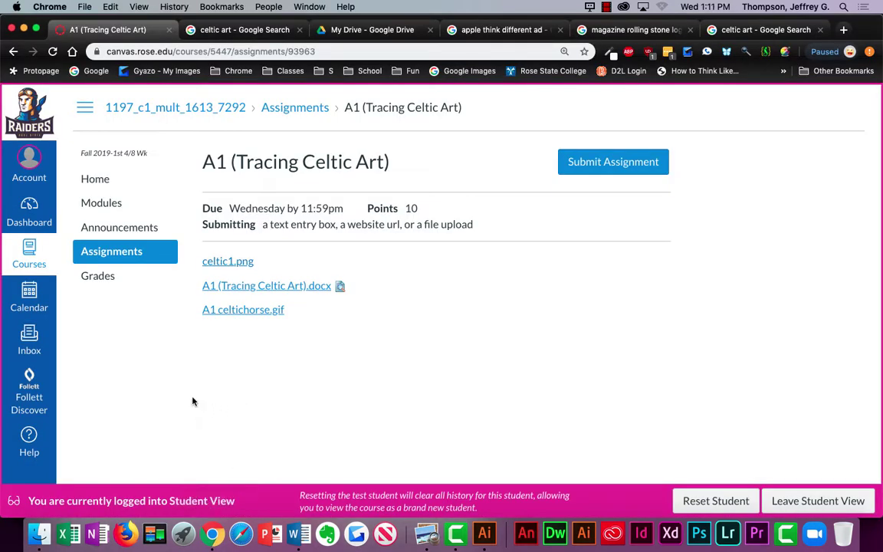
click(126, 259)
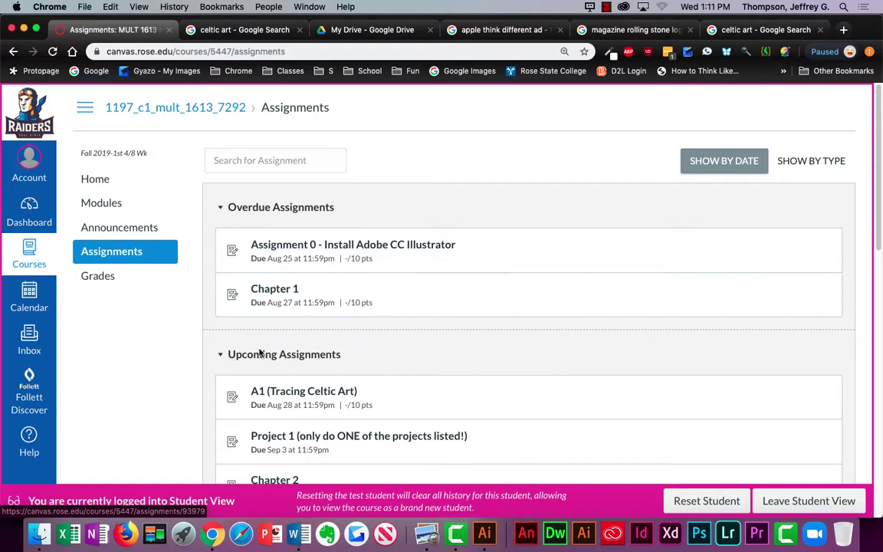
click(284, 393)
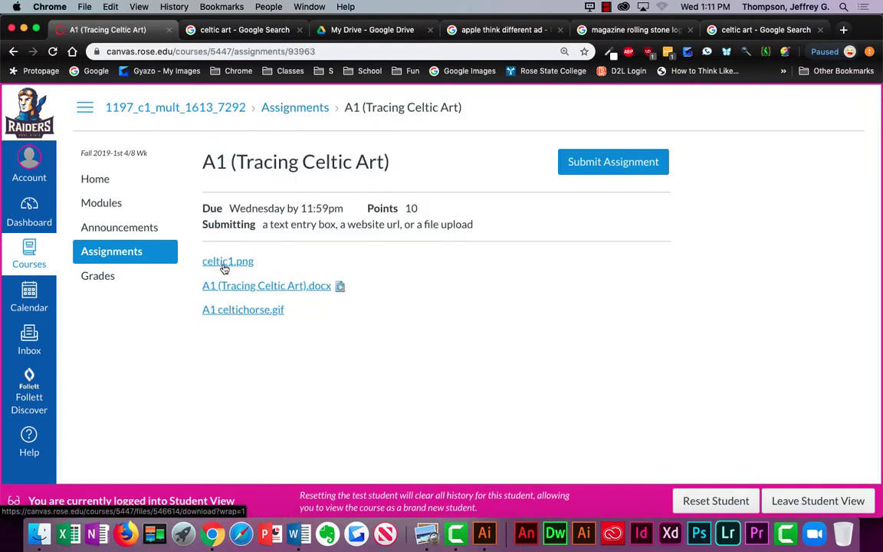
click(224, 264)
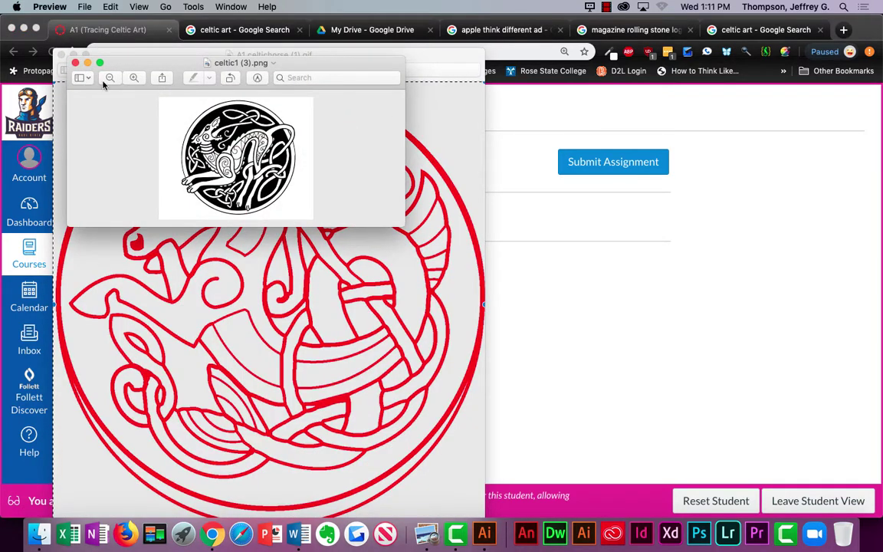
click(75, 63)
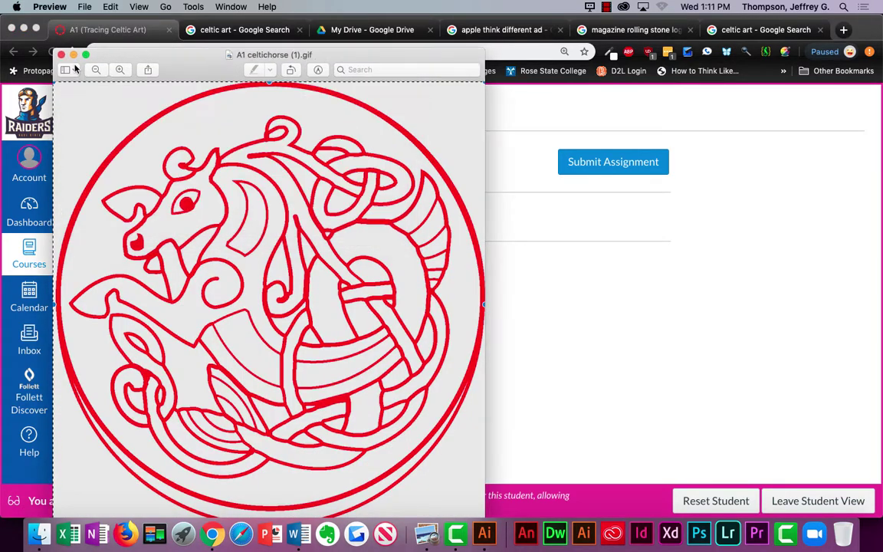
click(61, 56)
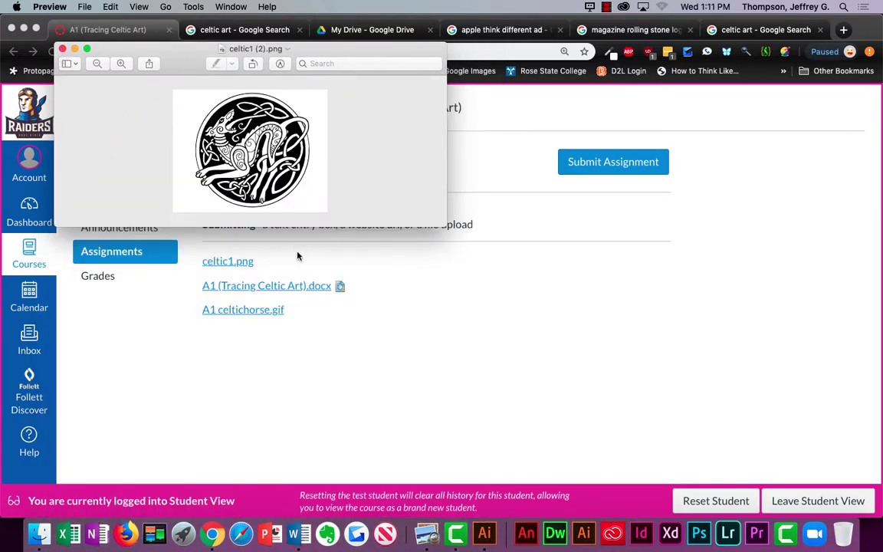
Step: Download A1 celtichorse.gif from the assignment to Downloads as A1 celtichorse (2).gif and open it in Preview
click(255, 314)
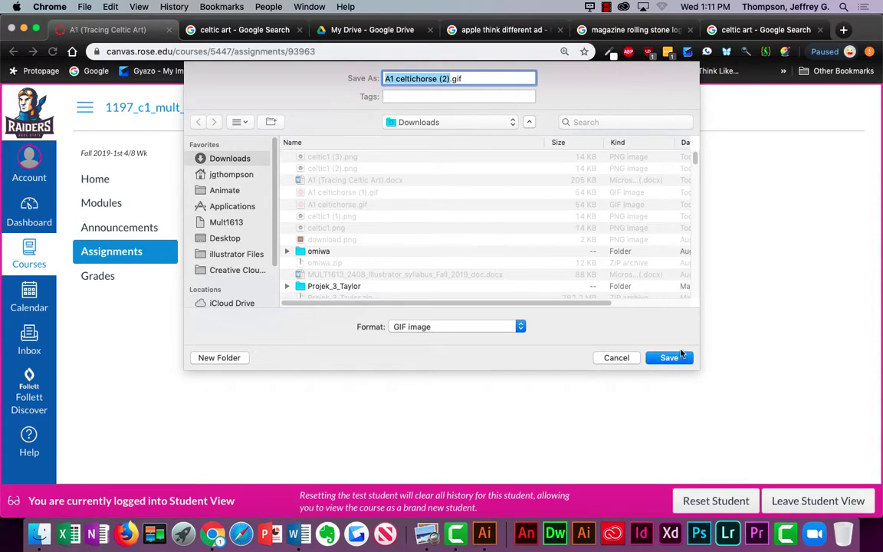
click(616, 357)
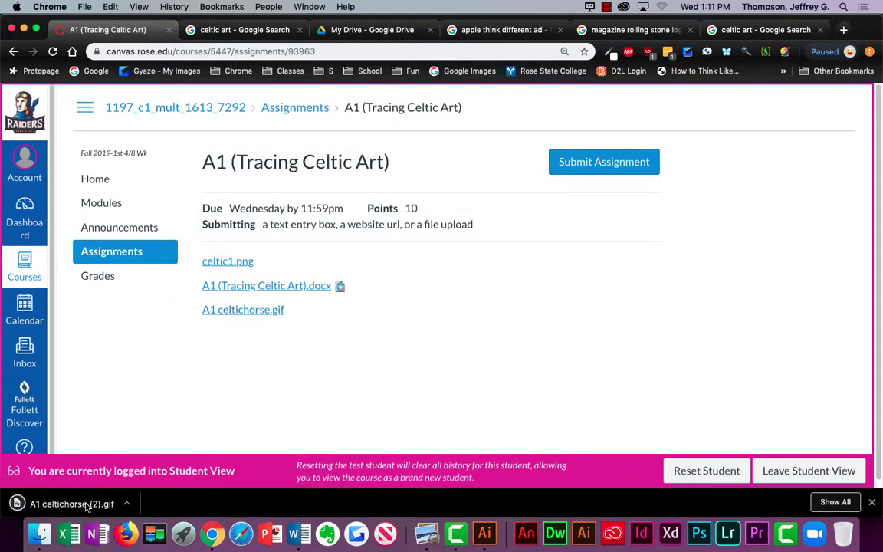
click(81, 504)
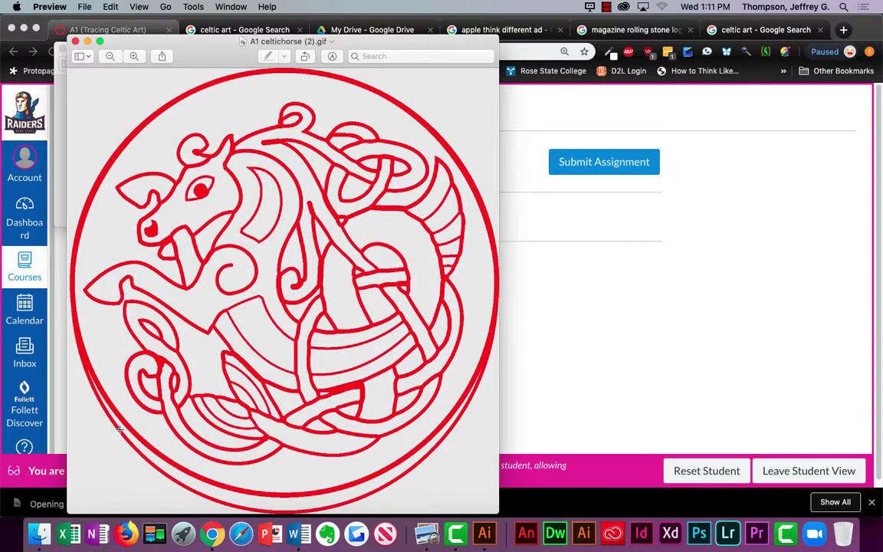
Step: Select the entire A1 celtichorse (2).gif image and copy it
click(112, 6)
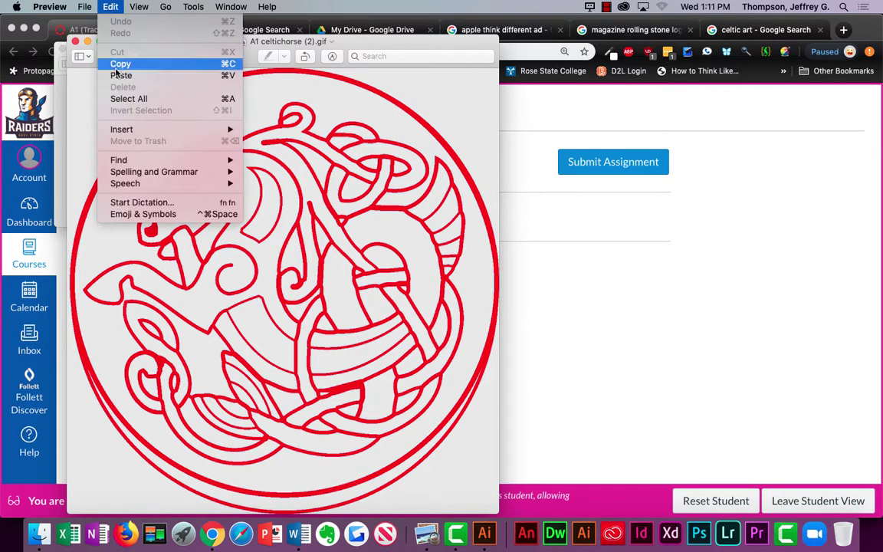
click(115, 99)
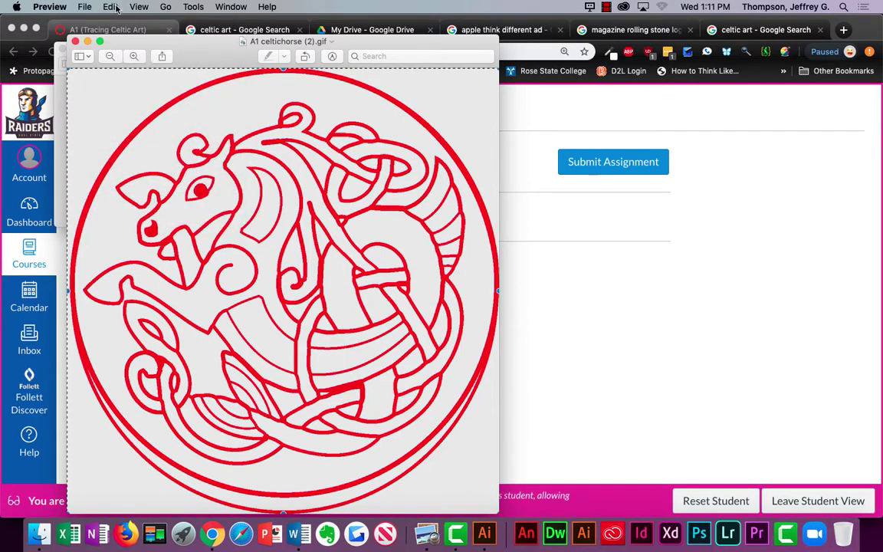
click(111, 6)
click(121, 64)
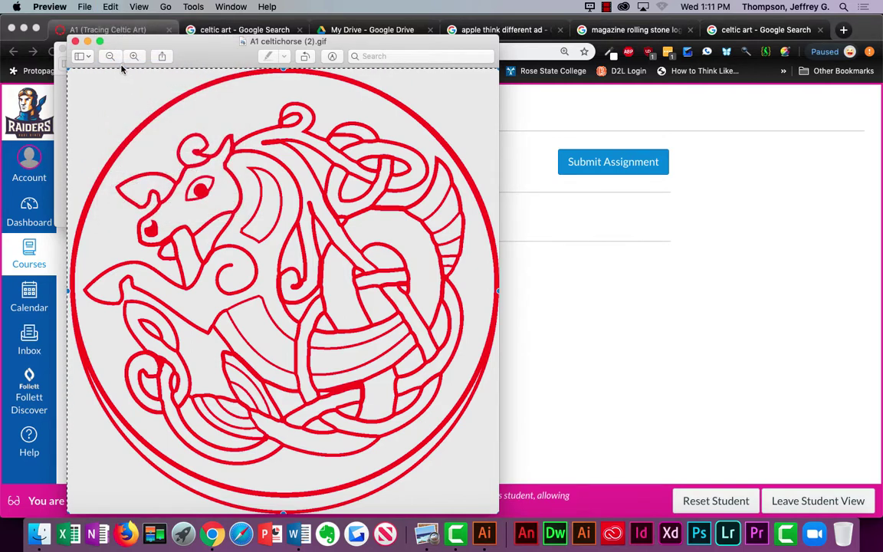
Step: Switch to Illustrator and delete the Celtic horse image pasted in the untitled document
click(483, 533)
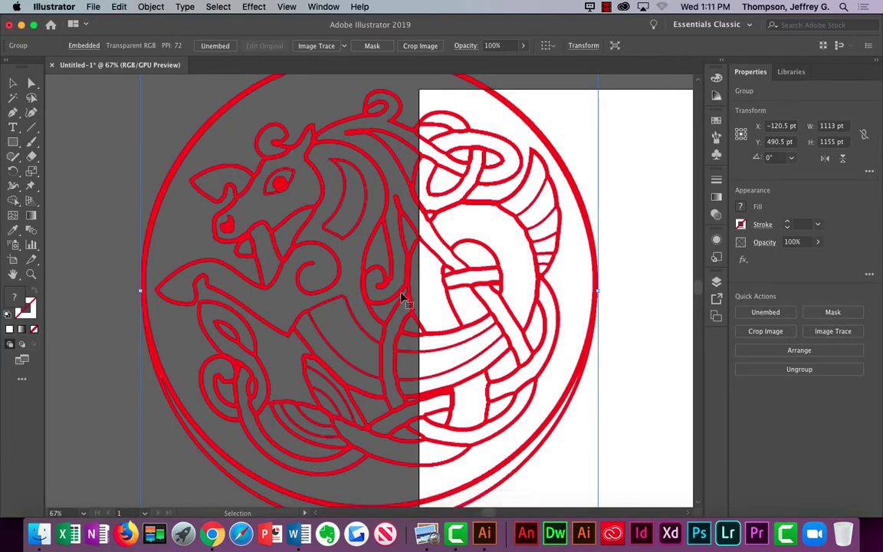
key(Delete)
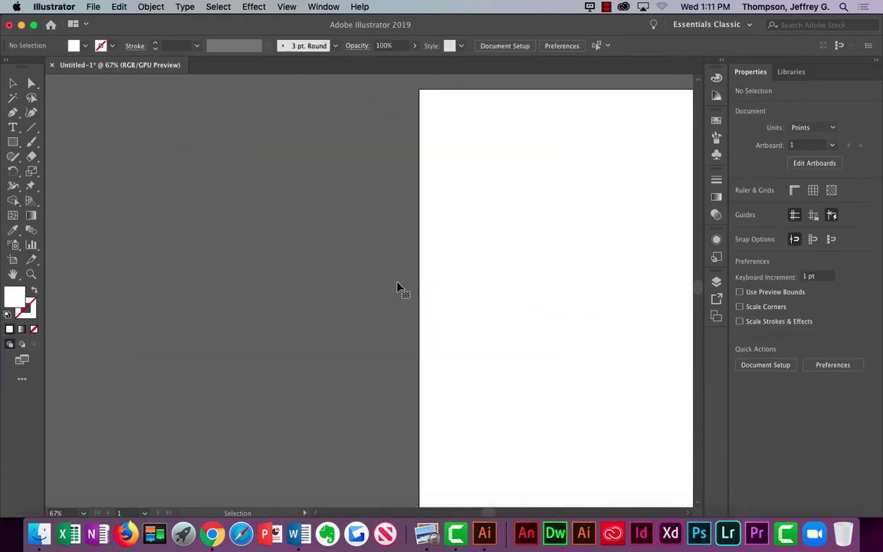
Step: Open the Save As dialog for the untitled document and check the A1 assignment page in Chrome before returning to Illustrator
drag(567, 296, 233, 283)
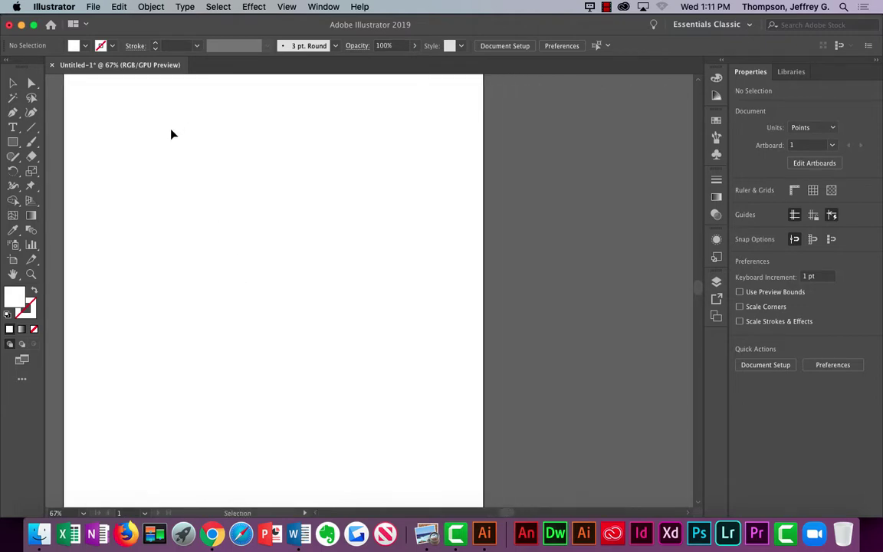
click(91, 6)
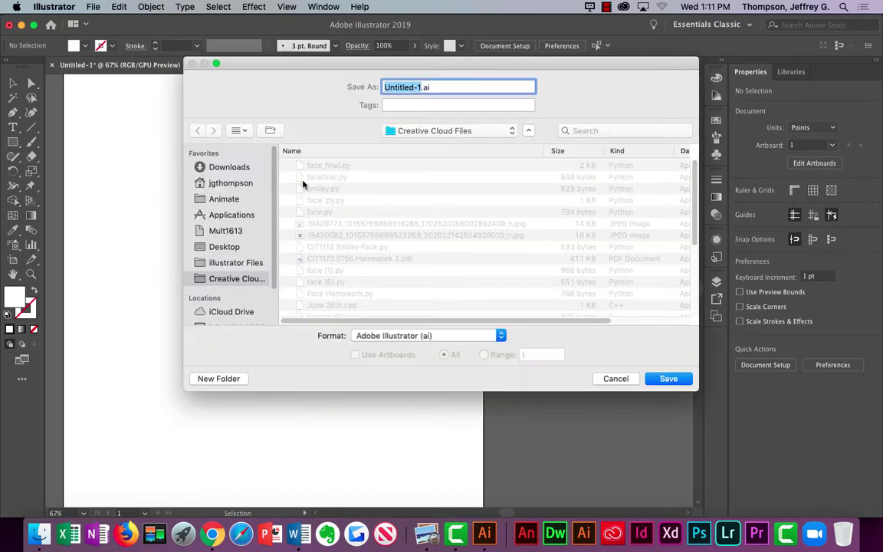
click(212, 533)
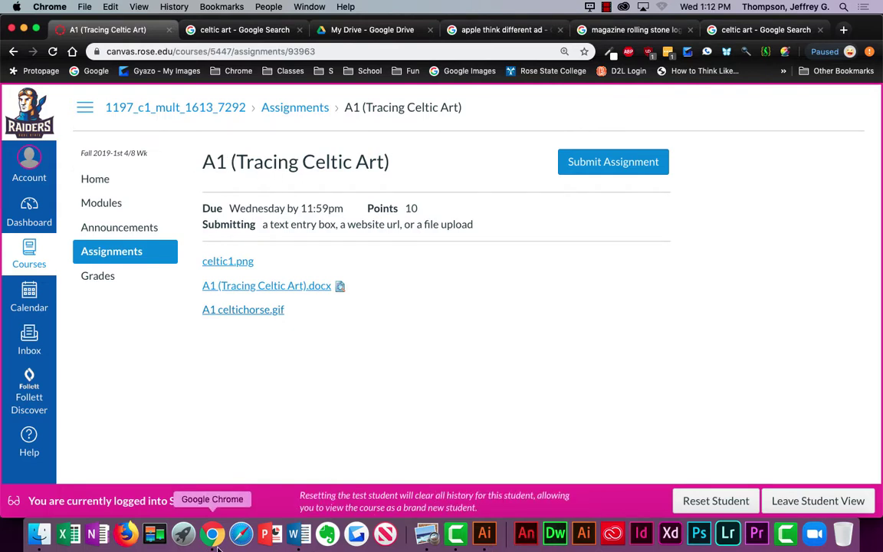
click(485, 534)
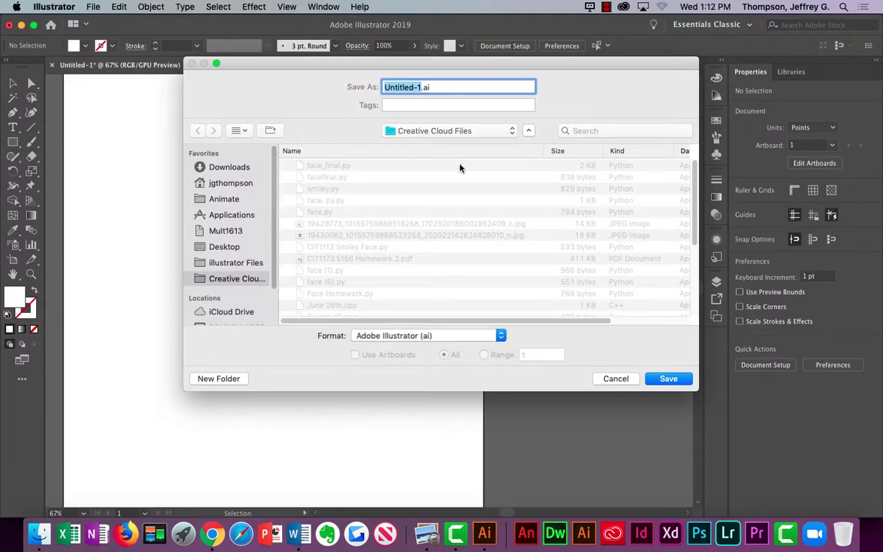
Step: Choose the Desktop as the save location and create a new folder named Mult1613 there
click(224, 232)
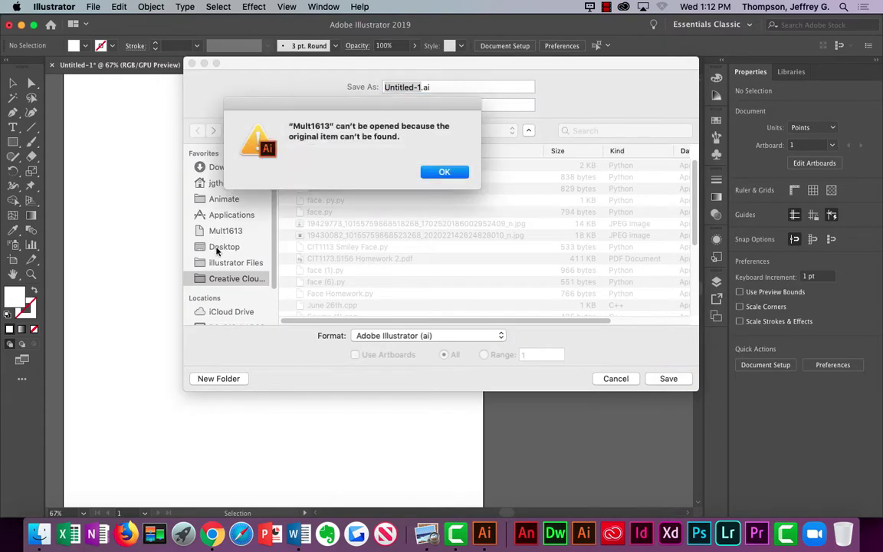
click(445, 172)
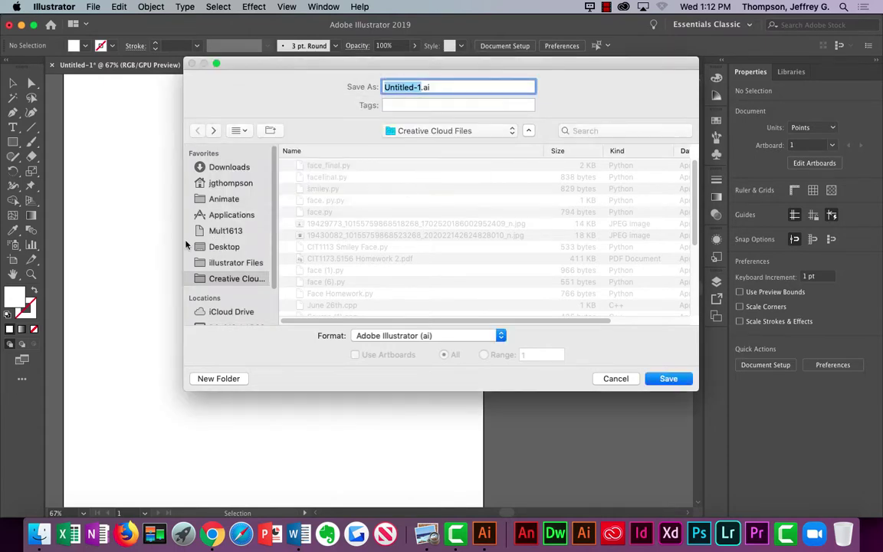
click(224, 246)
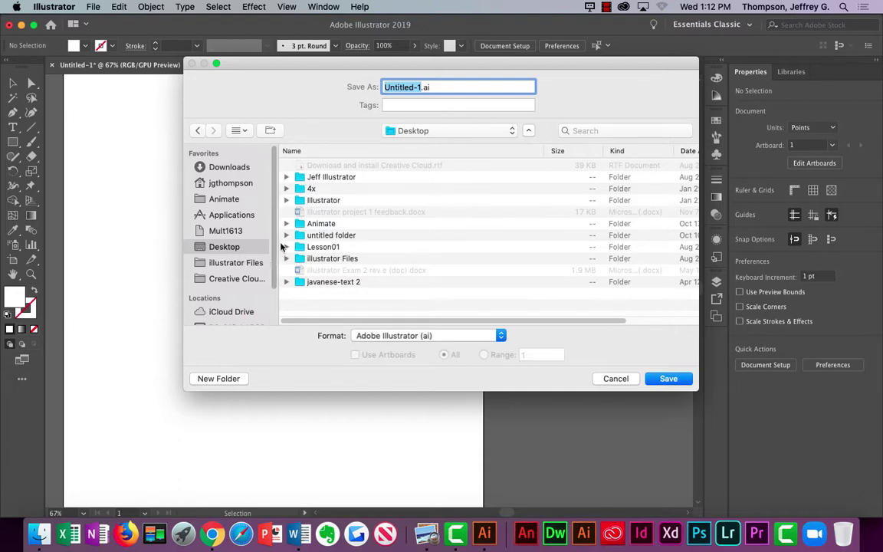
scroll(230, 245, down, 2)
scroll(230, 245, up, 2)
click(207, 379)
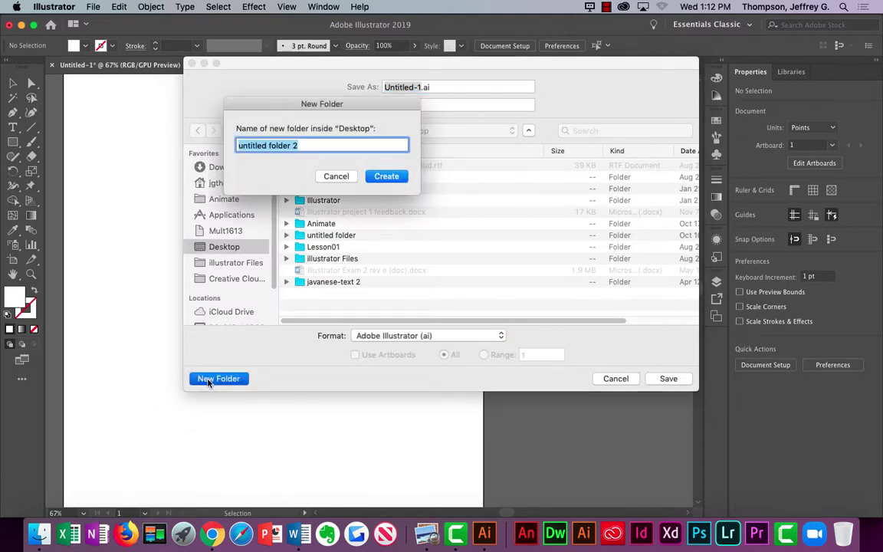
text(Mult)
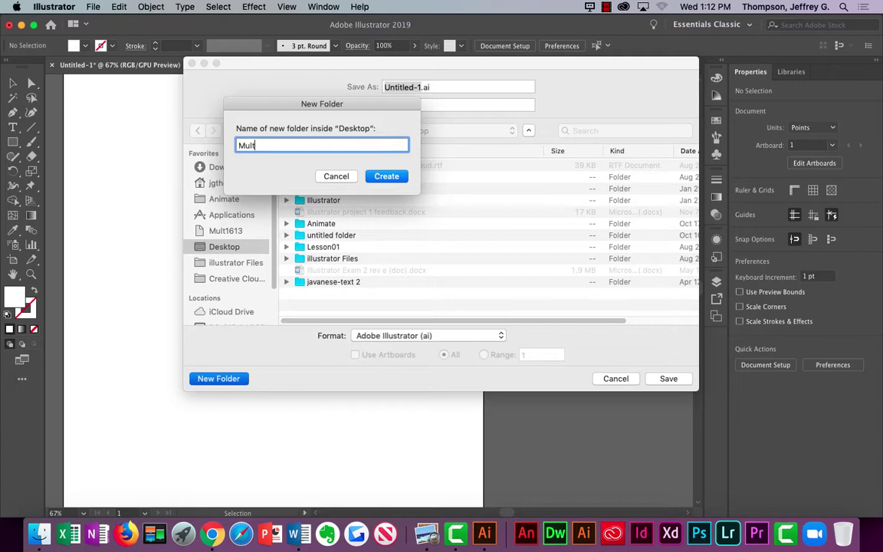
text(1613)
click(385, 178)
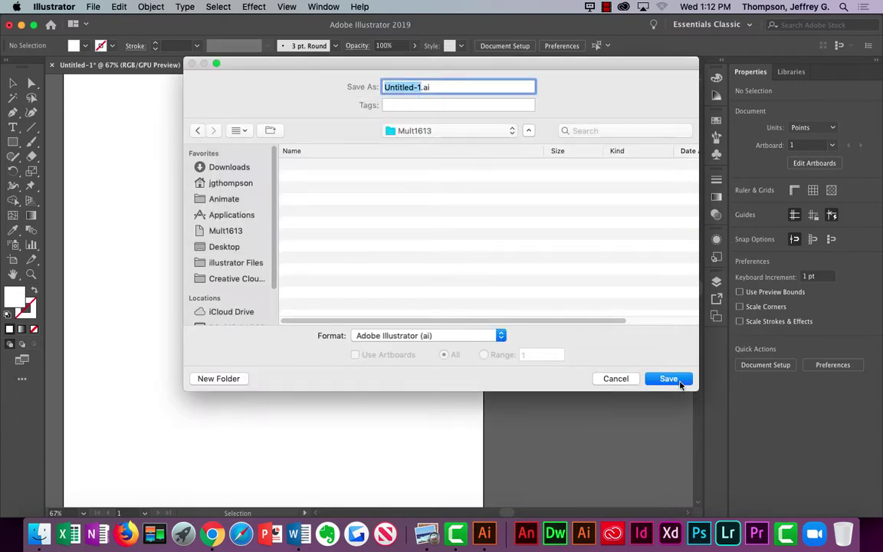
Step: Save the document in the Mult1613 folder as LectureA1.ai in Adobe Illustrator format with the Illustrator CC version options
text(LectureA)
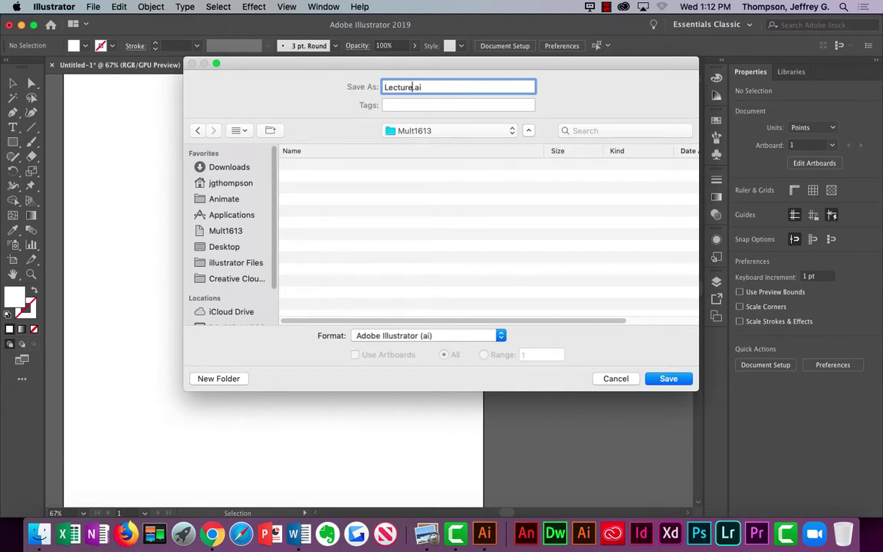
text(1)
click(681, 380)
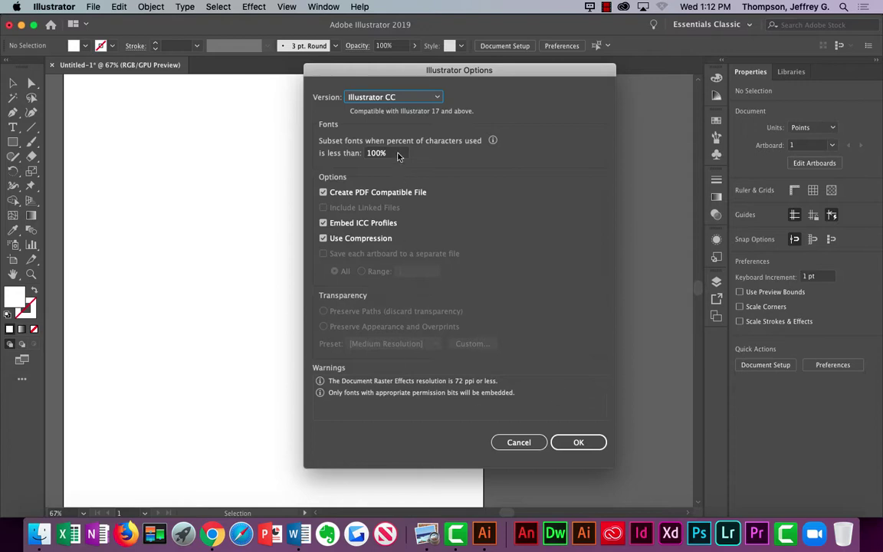
click(581, 445)
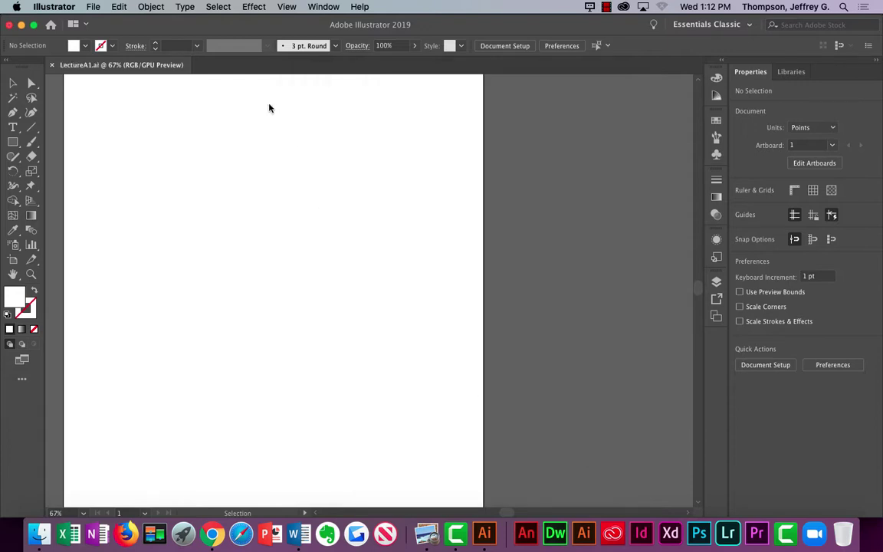
Step: Paste the copied Celtic horse image into LectureA1.ai
click(119, 6)
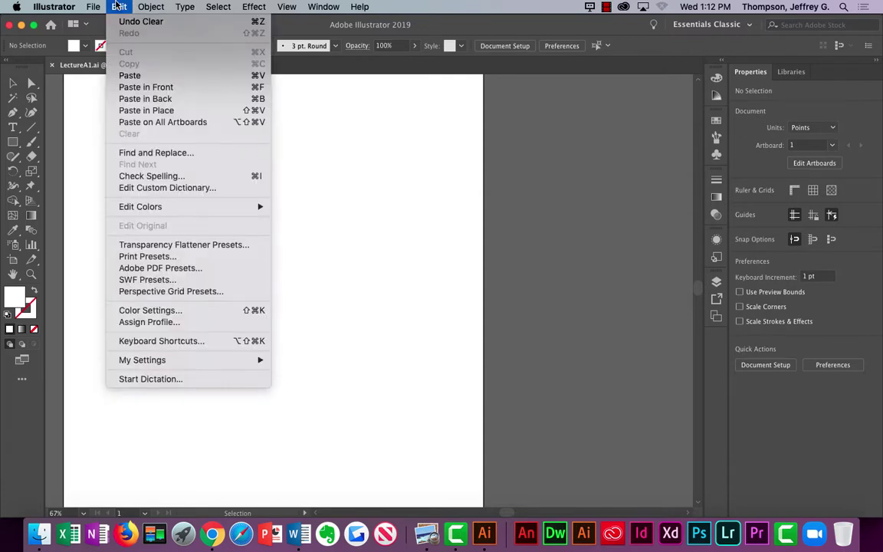
click(123, 76)
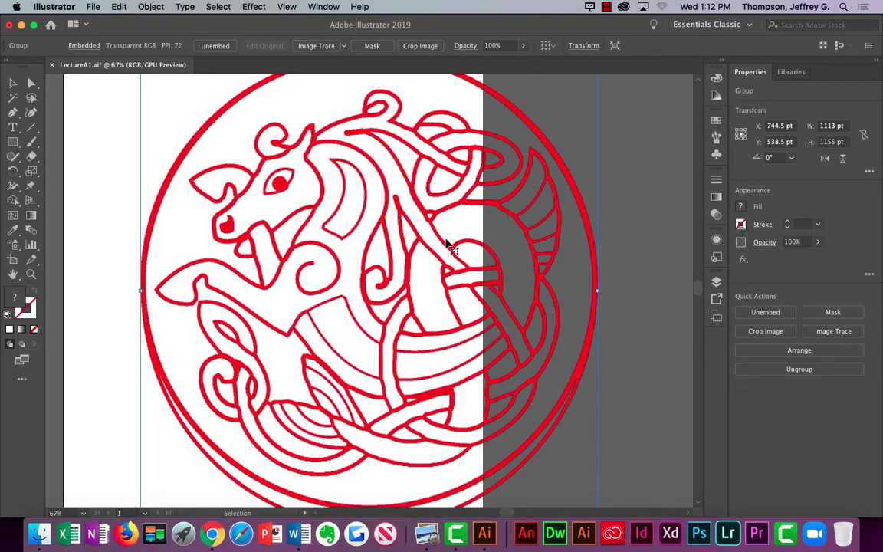
scroll(447, 242, up, 5)
scroll(446, 242, down, 3)
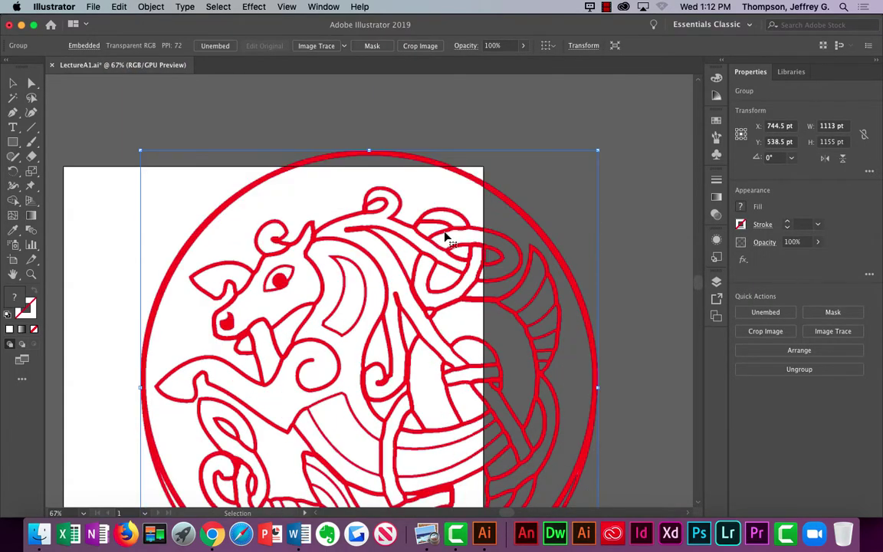
scroll(447, 239, down, 2)
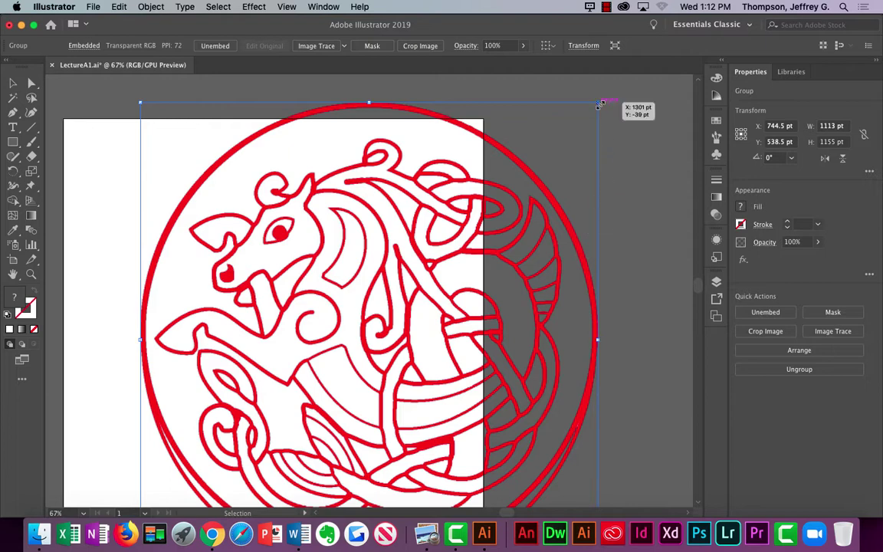
Step: Scale the pasted horse image to about 866 by 898 pt and position it within the artboard's upper part
click(13, 83)
drag(600, 102, 442, 230)
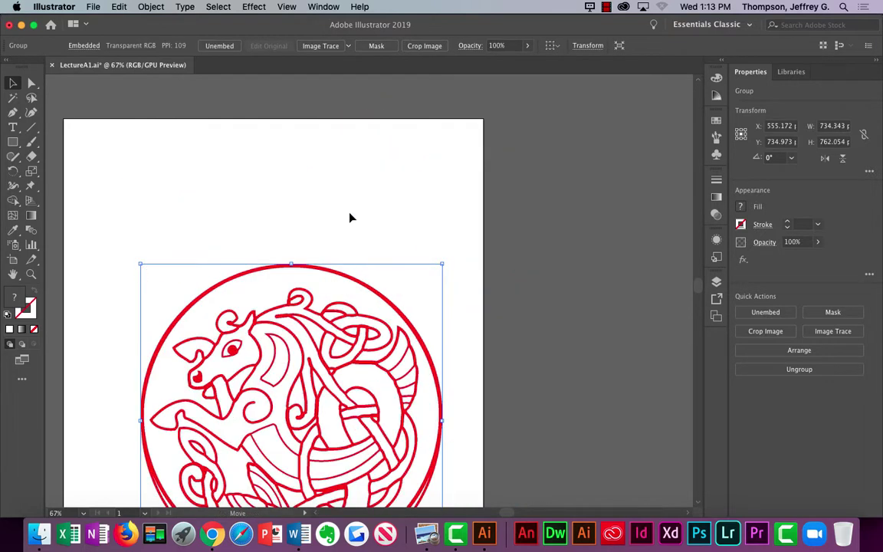
drag(361, 284, 307, 161)
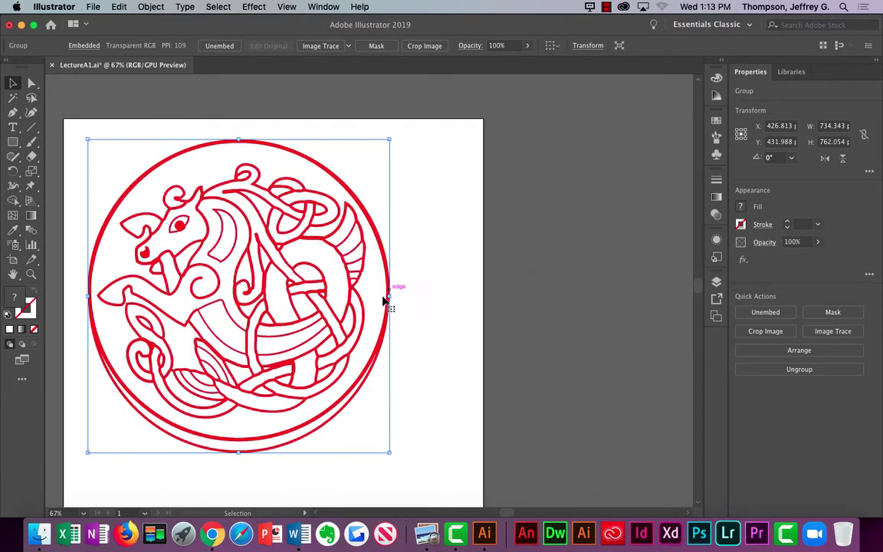
scroll(404, 455, down, 1)
drag(389, 434, 444, 490)
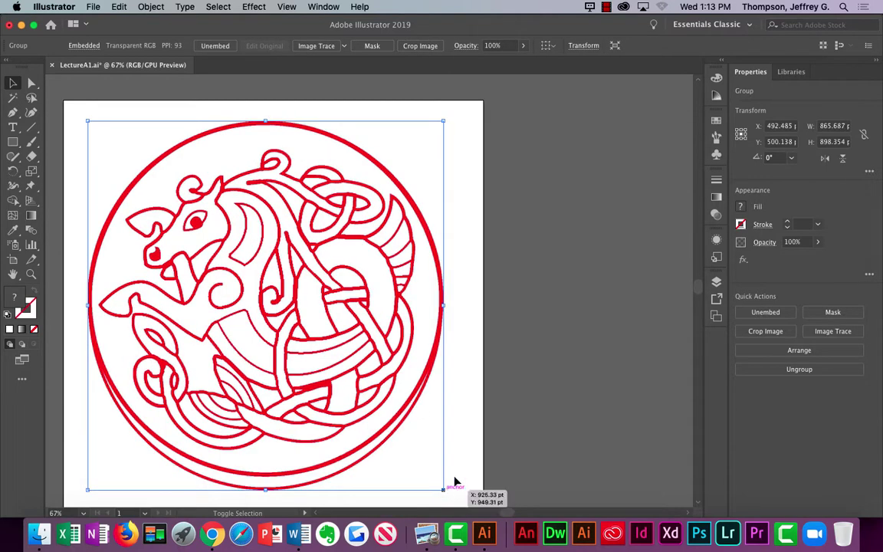
Step: Deselect the horse image and save the document
click(593, 366)
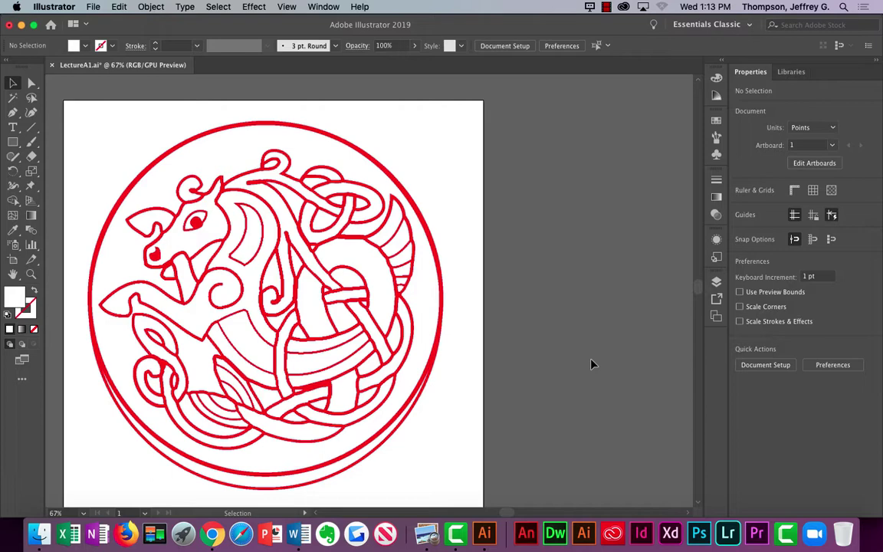
key(a)
key(super+s)
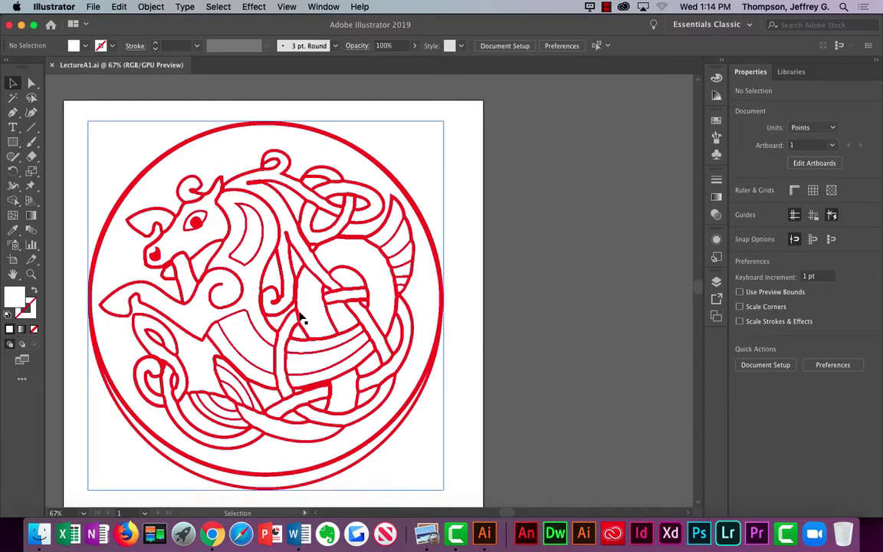
Step: Examine the edges of the horse image's red outlines at up to 4800% magnification and return to about 67%
scroll(302, 318, up, 10)
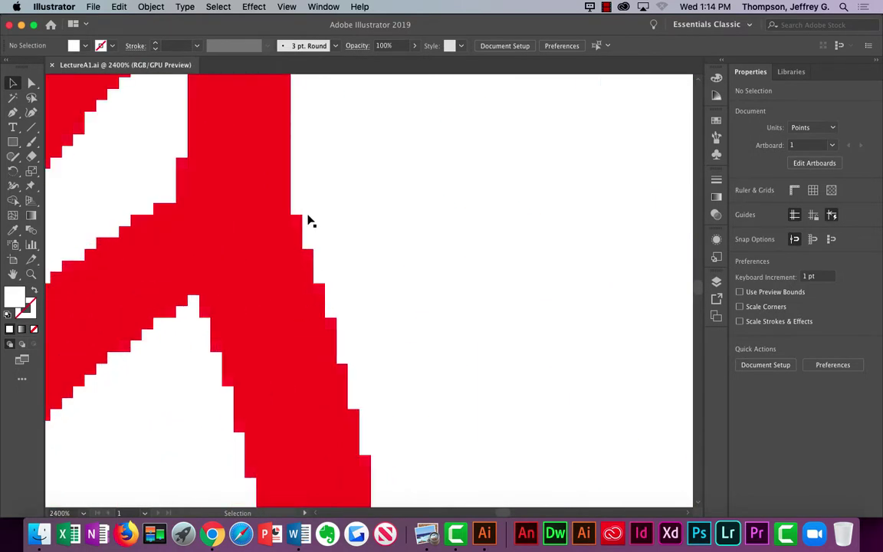
scroll(300, 238, up, 2)
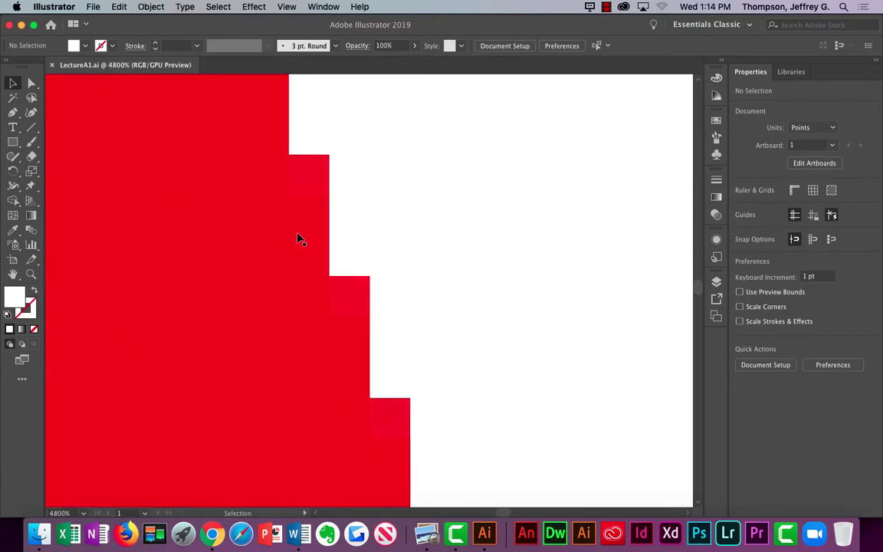
scroll(298, 236, down, 8)
scroll(298, 237, down, 6)
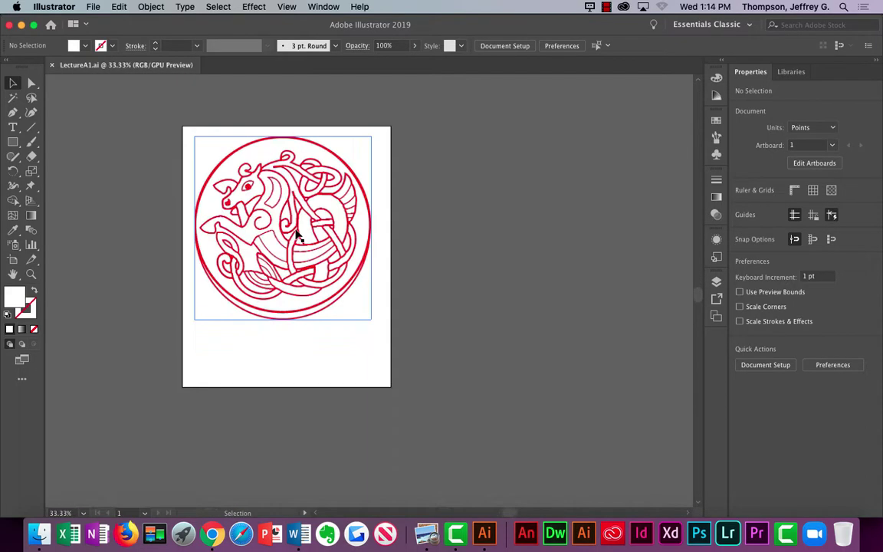
scroll(296, 233, up, 4)
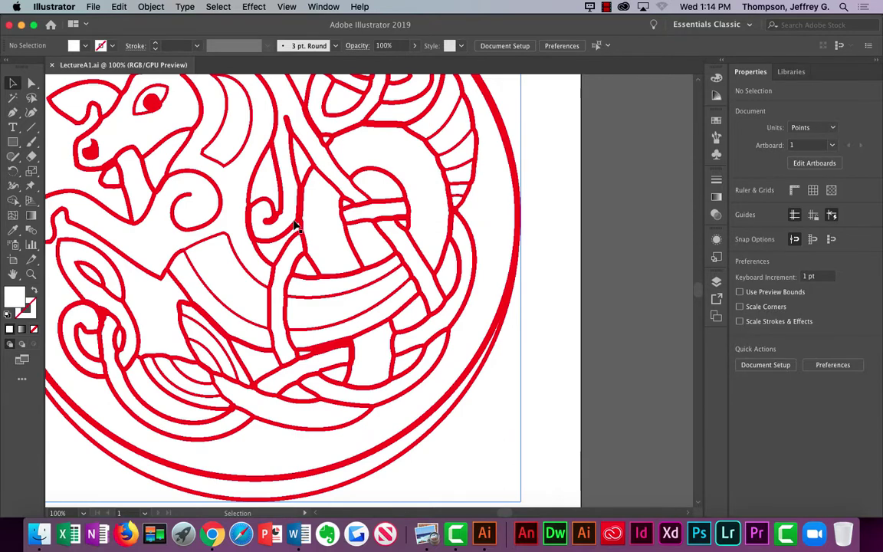
scroll(293, 227, down, 1)
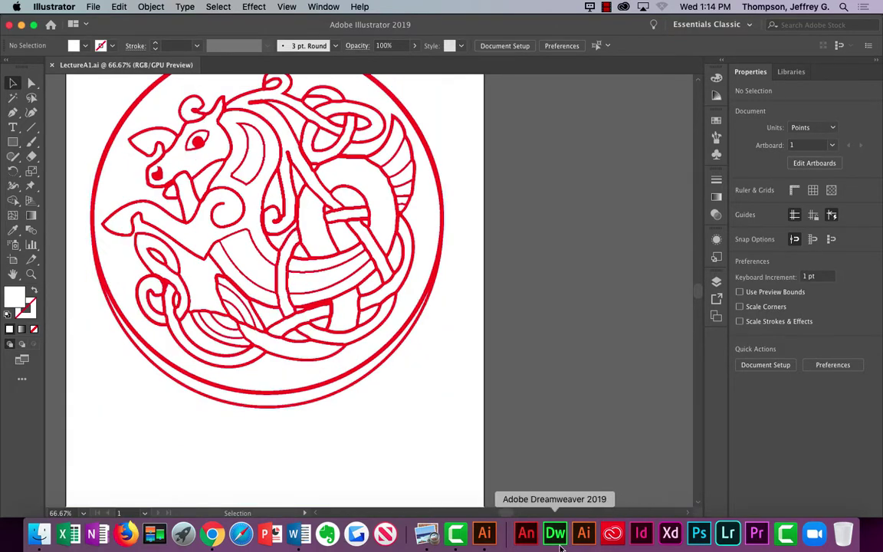
Step: Switch to Word and review the A1 (Tracing Celtic Art) instructions on placing, resizing and Live Tracing the image, highlighting steps 2 and 3
click(298, 535)
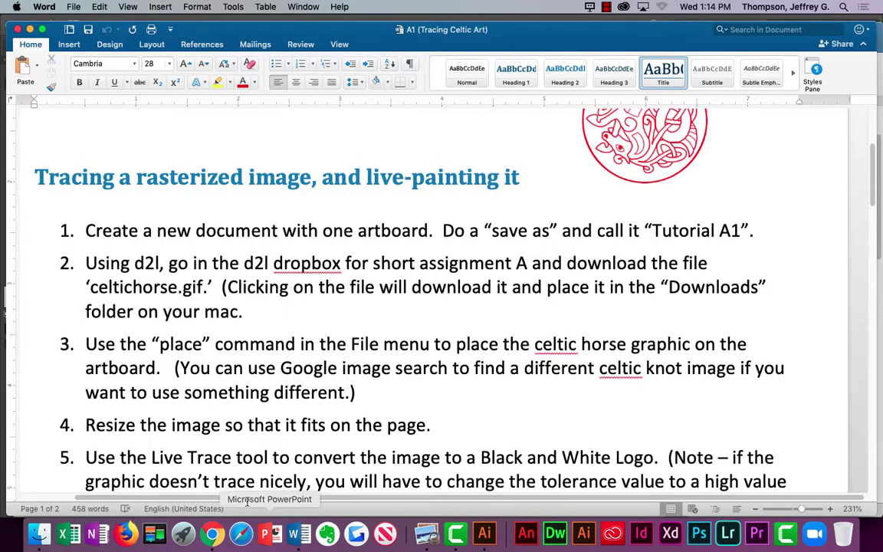
scroll(143, 333, down, 1)
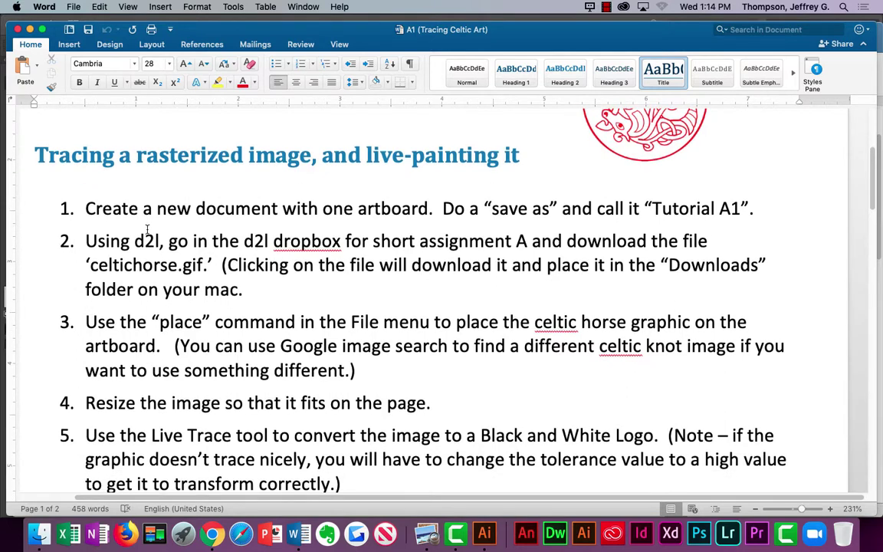
drag(85, 240, 491, 370)
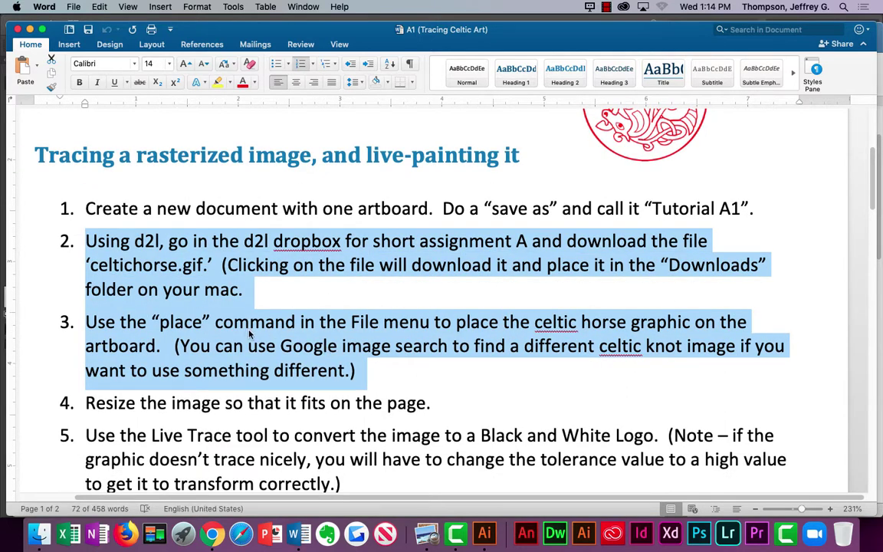
scroll(251, 373, down, 1)
scroll(251, 373, down, 1)
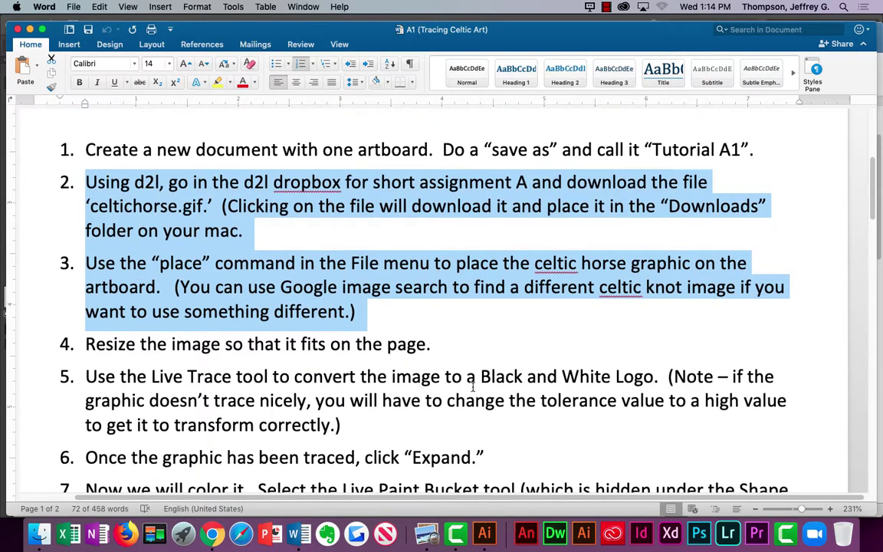
scroll(481, 339, down, 1)
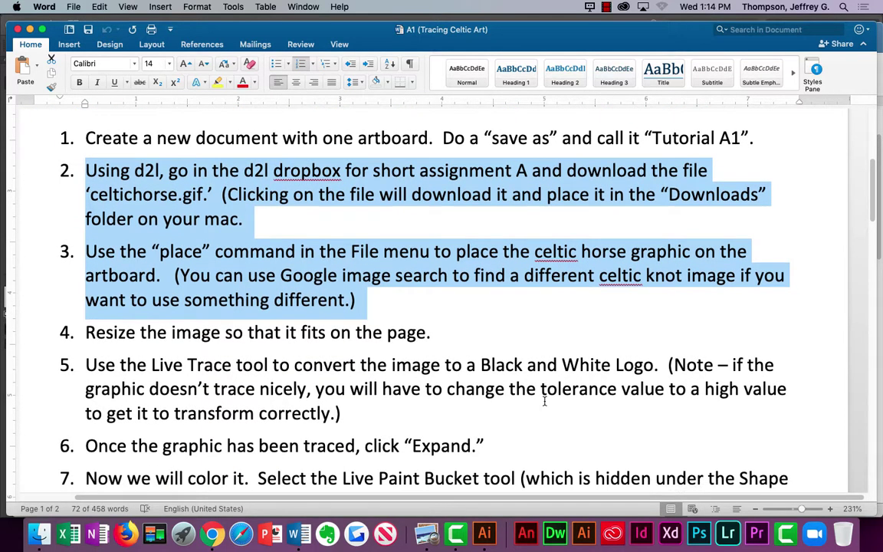
Step: Switch to Illustrator and select the horse image on the LectureA1.ai artboard
click(485, 533)
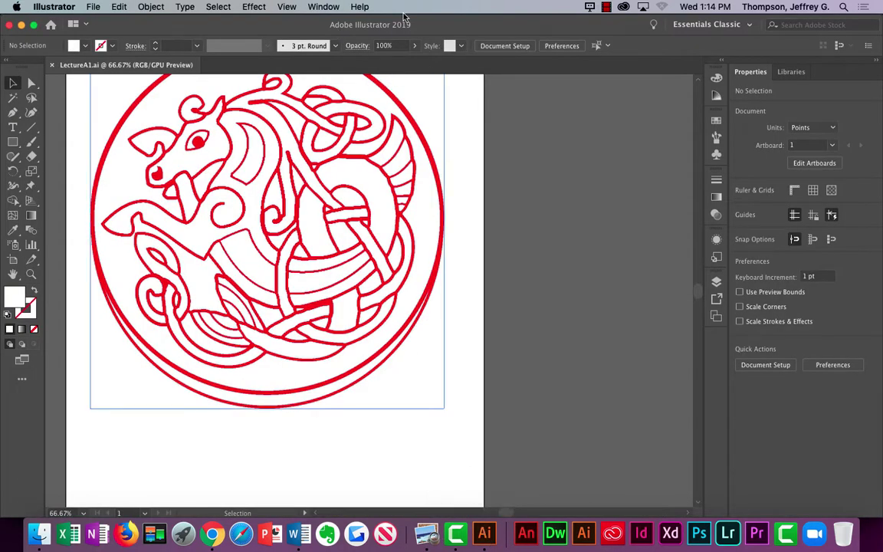
scroll(282, 174, up, 10)
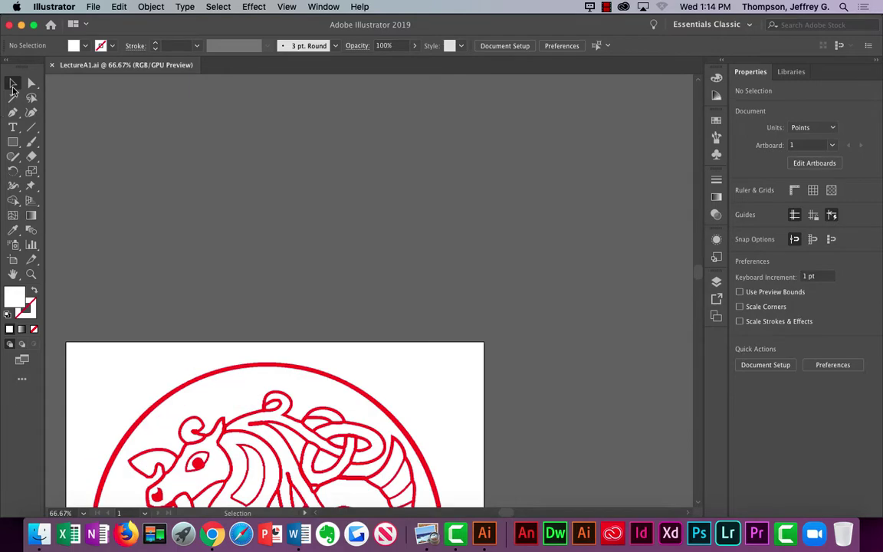
scroll(145, 199, down, 10)
click(207, 234)
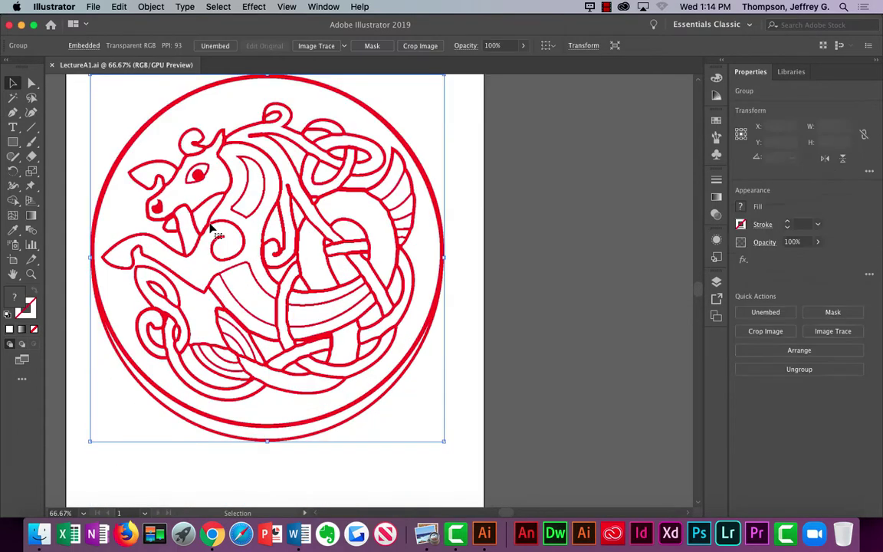
scroll(92, 131, up, 4)
click(14, 83)
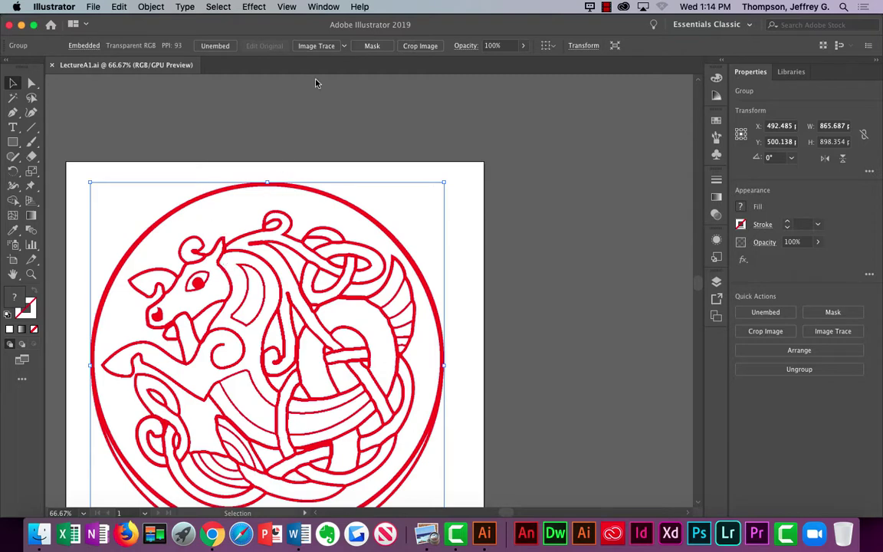
Step: Review the Image Trace presets offered for the horse image and where the Image Trace panel is listed, without applying anything
click(345, 46)
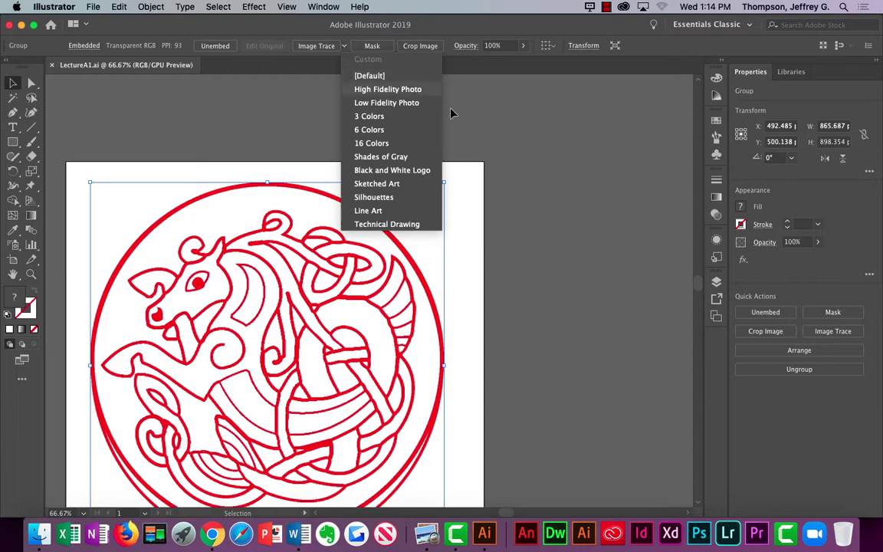
click(525, 135)
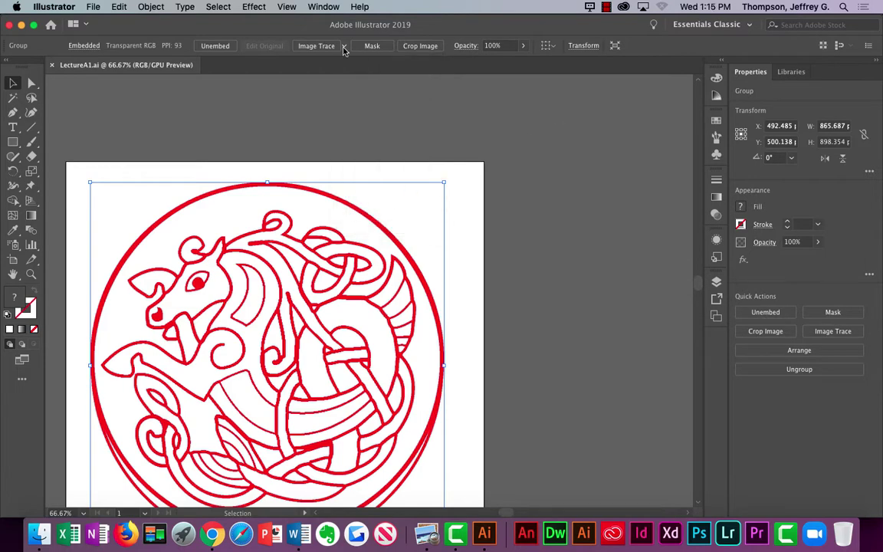
click(320, 6)
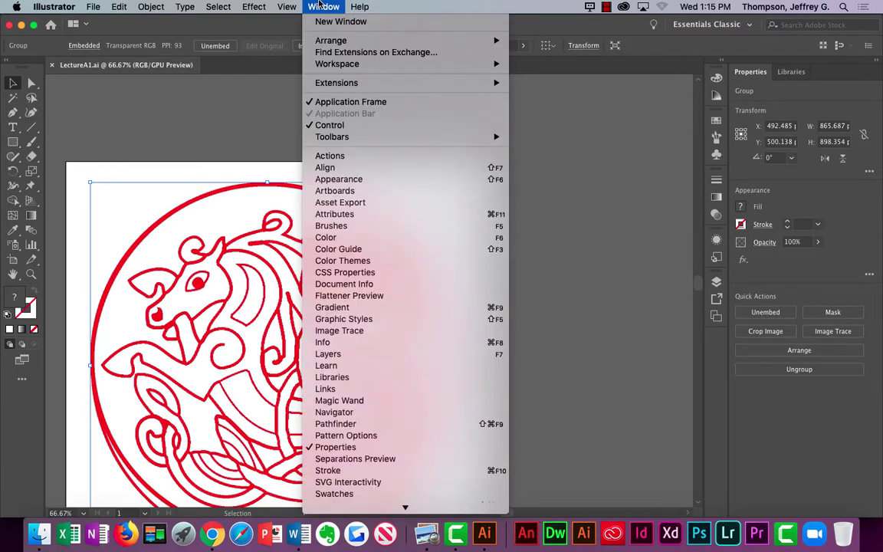
click(227, 27)
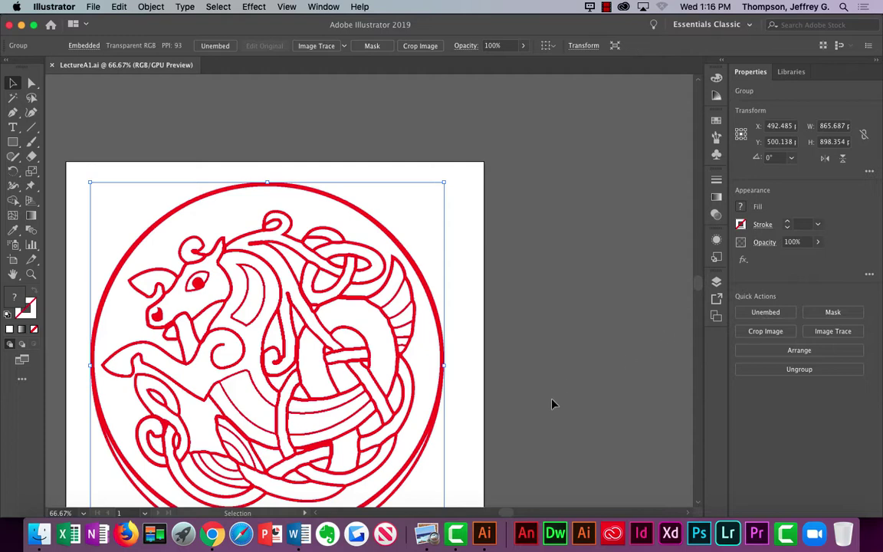
Step: Switch to Chrome, open celtic1.png from the A1 assignment page and copy the image in Preview
click(213, 537)
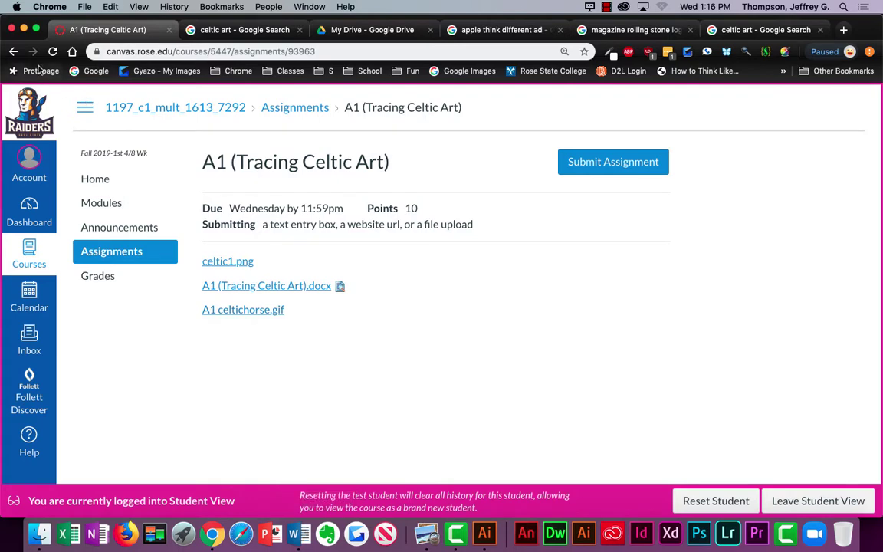
click(237, 264)
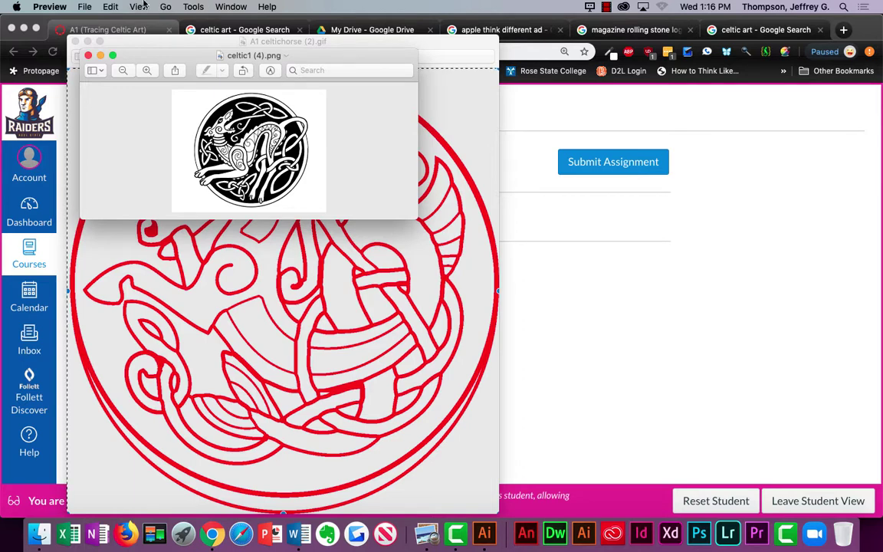
click(110, 6)
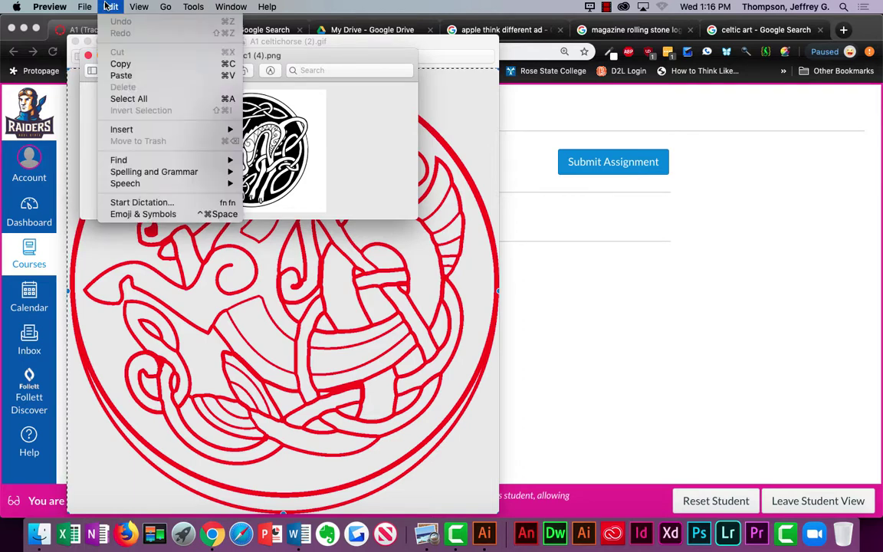
click(140, 66)
click(664, 320)
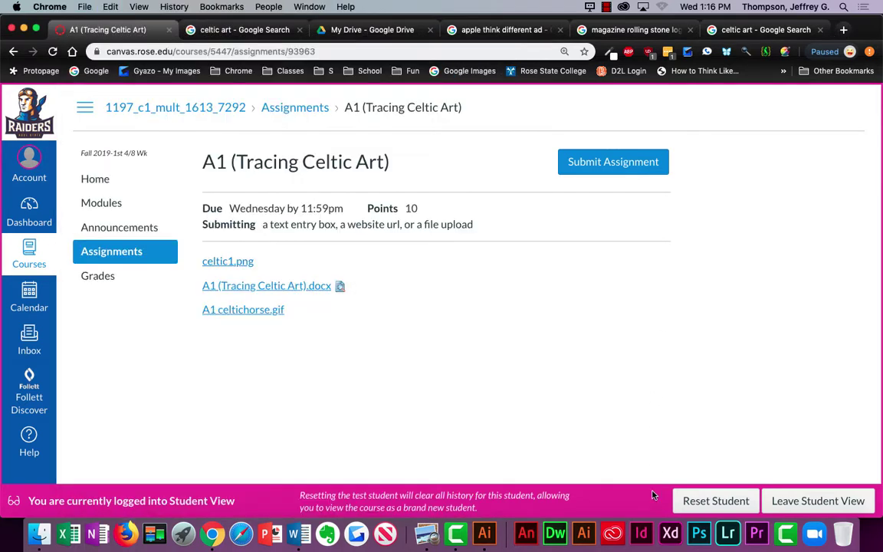
Step: Switch to Illustrator and create a new 1024 by 1280 pt RGB document with one artboard
click(485, 534)
click(92, 6)
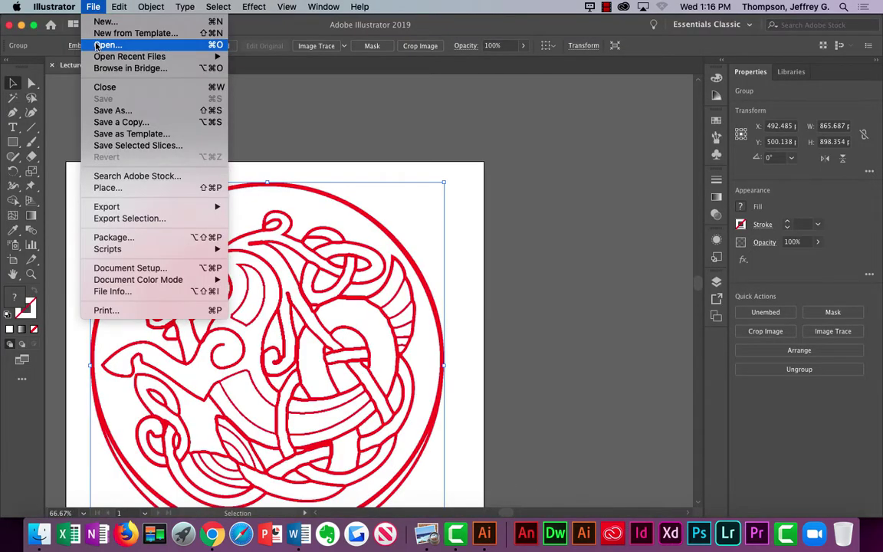
click(107, 21)
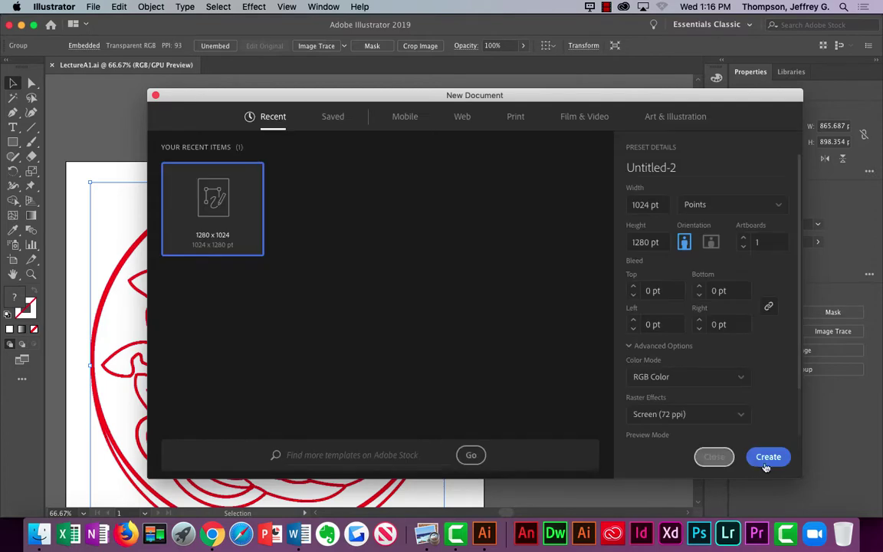
click(713, 456)
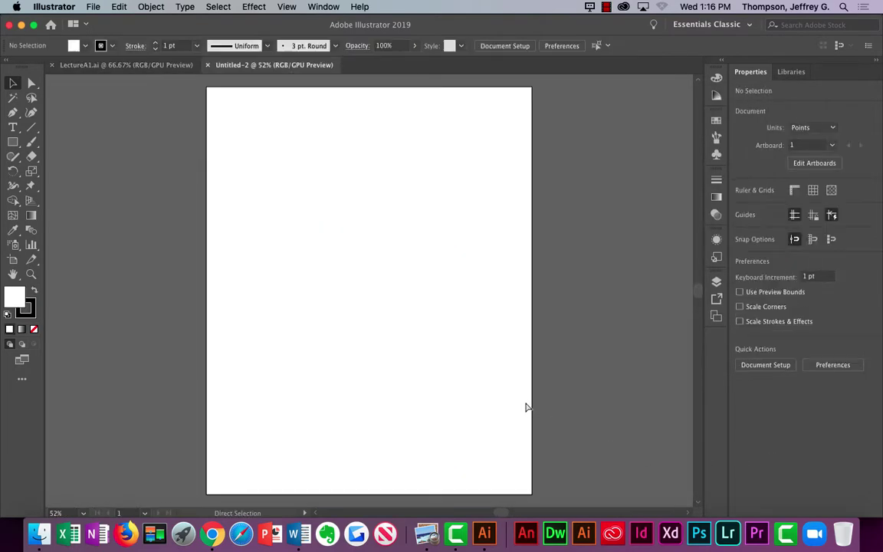
Step: Paste the copied Celtic animal image, scale it to about 859 by 682 pt and position it in the artboard's upper part
key(super+v)
drag(410, 323, 545, 430)
drag(453, 337, 366, 224)
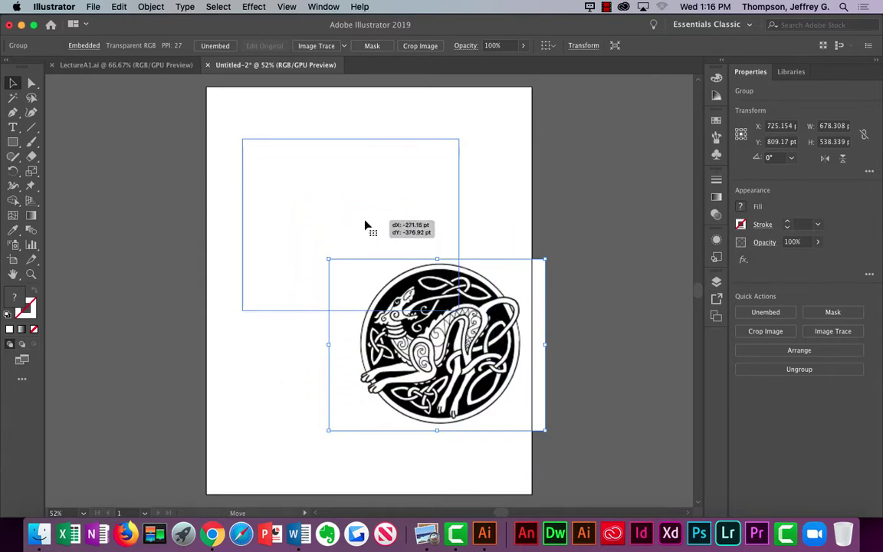
drag(454, 306, 521, 388)
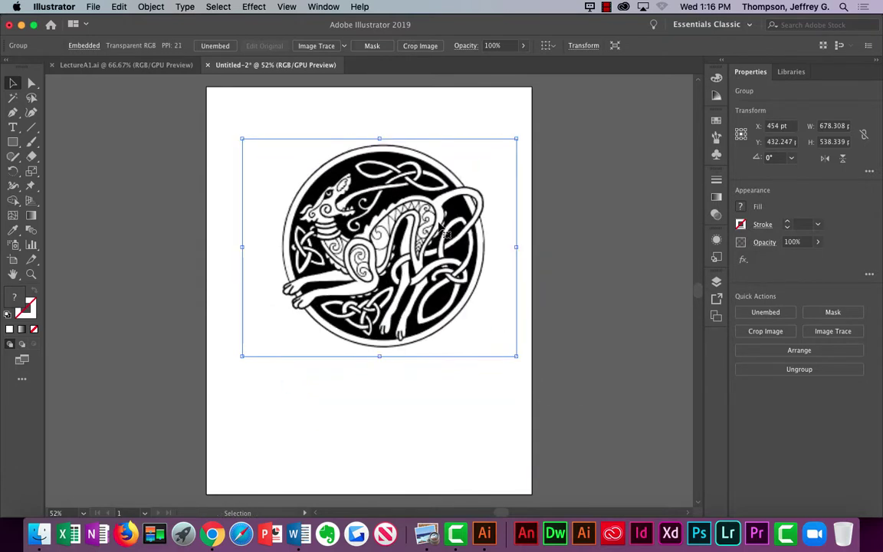
Step: Trace the Celtic animal image with the Black and White Logo preset and set the trace threshold to 194
click(344, 46)
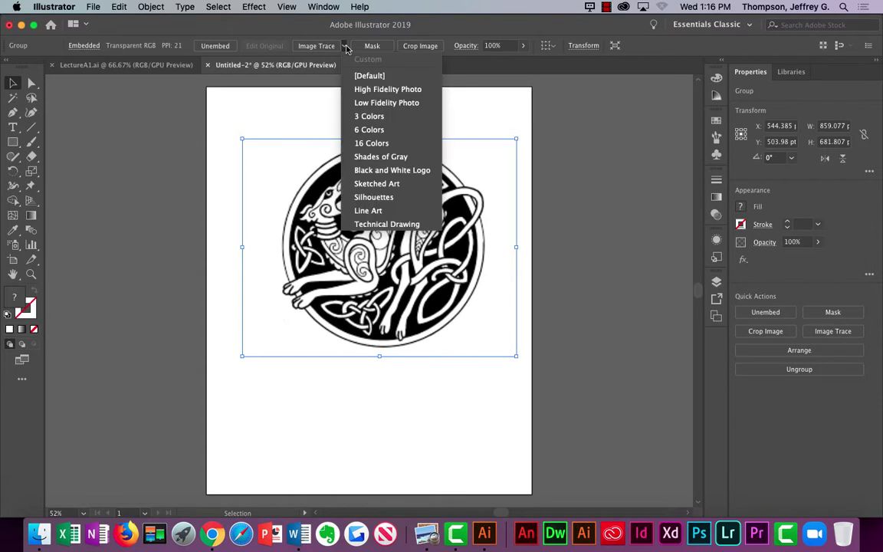
click(391, 170)
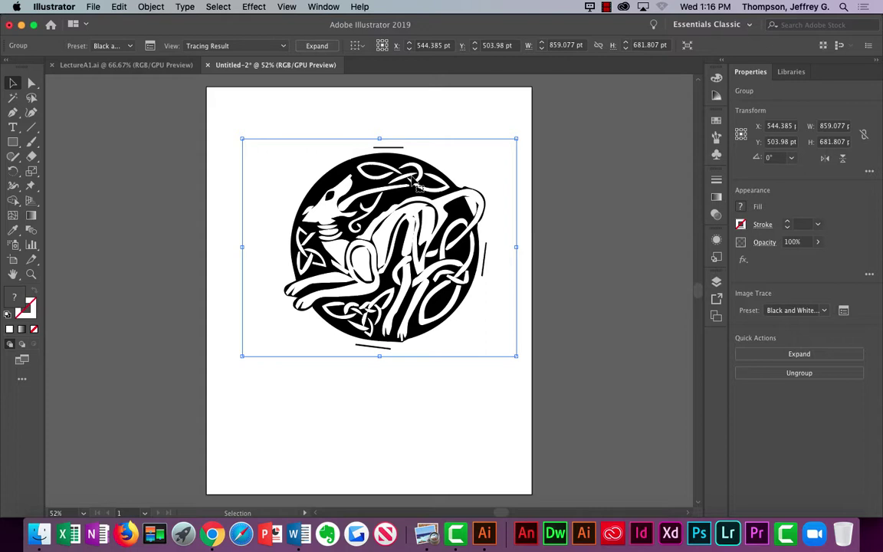
click(151, 47)
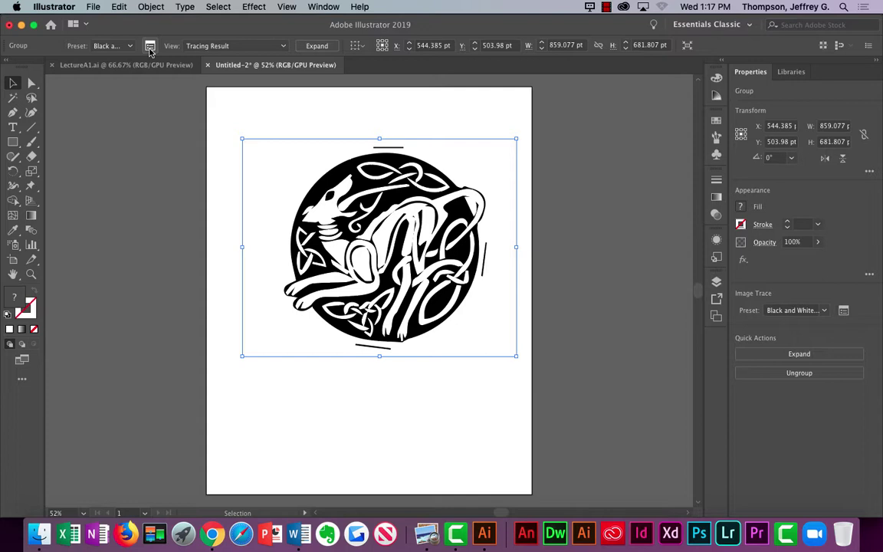
click(151, 46)
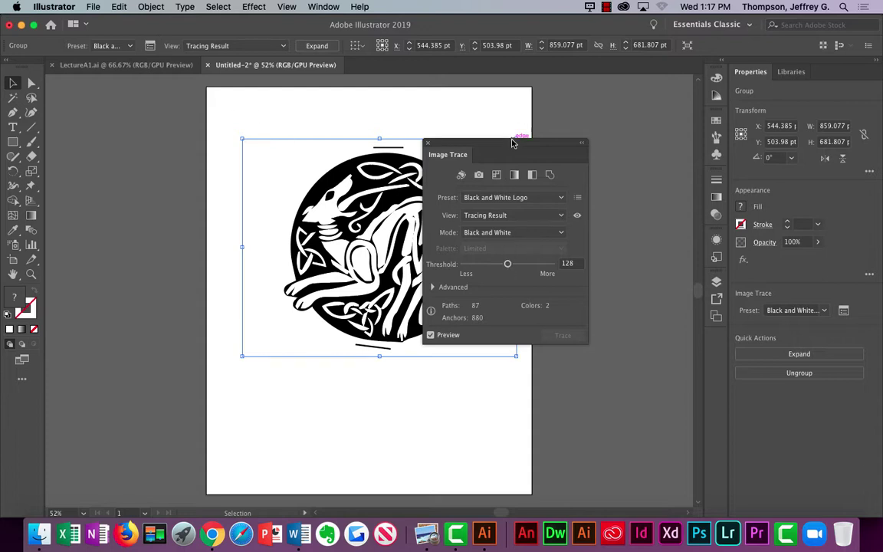
drag(509, 146, 611, 134)
mouse_move(608, 254)
mouse_down()
mouse_move(636, 262)
mouse_move(636, 253)
mouse_move(630, 259)
mouse_up()
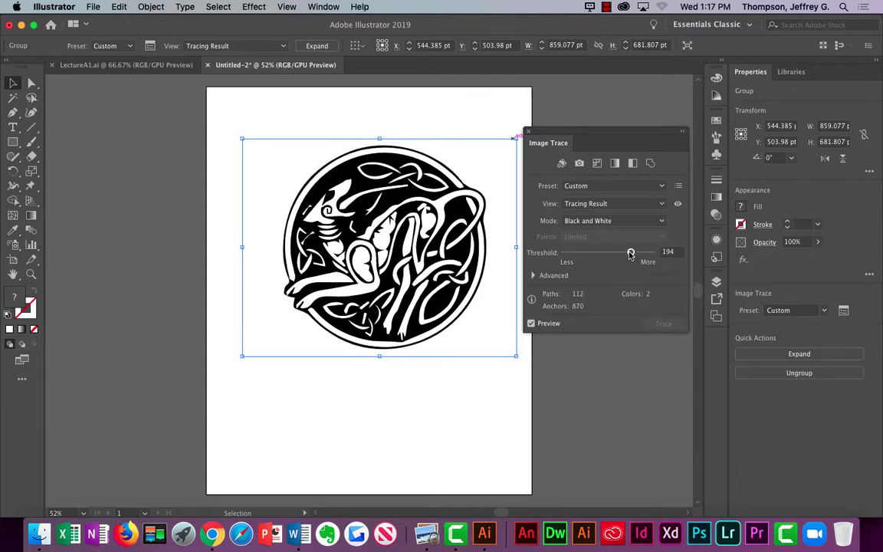
click(528, 131)
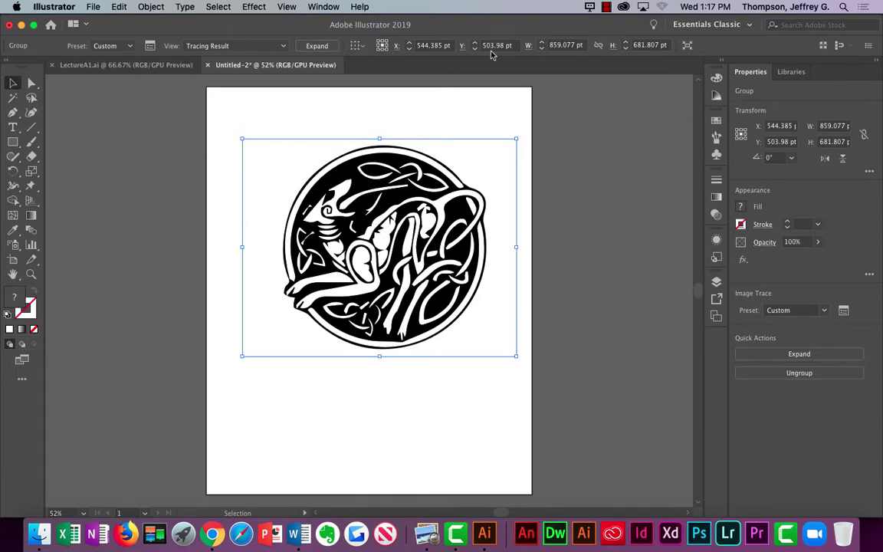
Step: Compare trace thresholds between 15 and 203 on the Celtic animal image and leave the threshold at 202
click(150, 46)
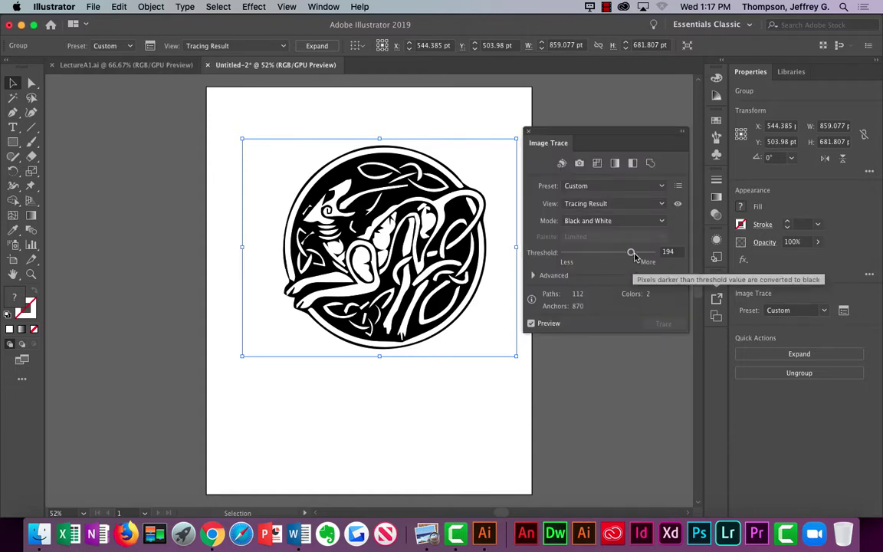
drag(630, 252, 569, 259)
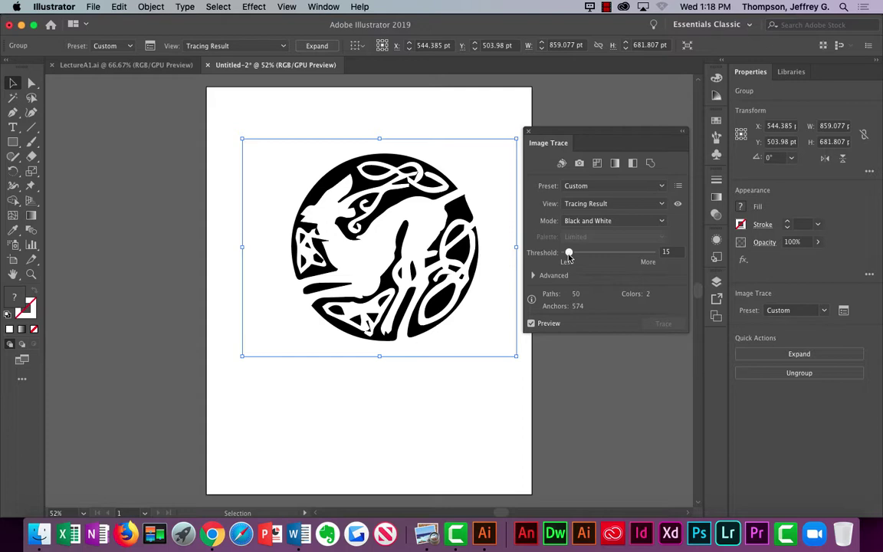
drag(569, 259, 633, 261)
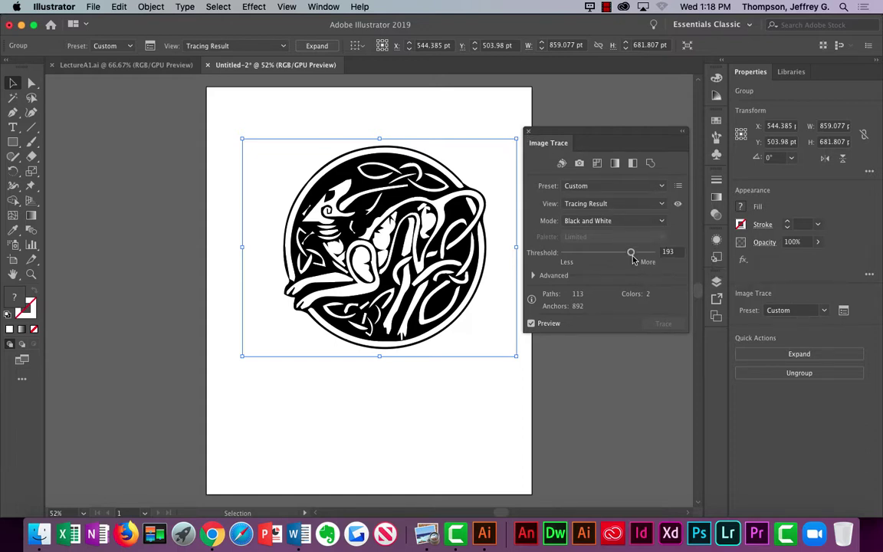
drag(634, 258, 637, 258)
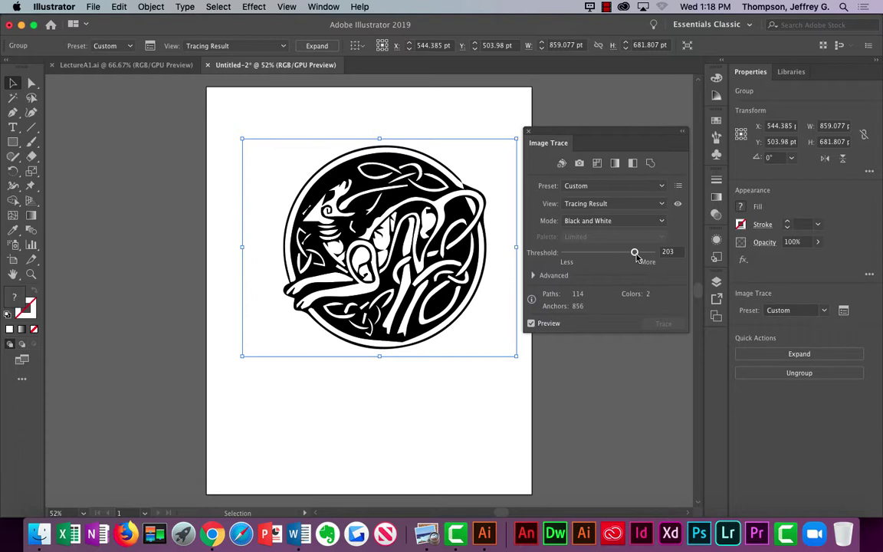
drag(637, 257, 635, 258)
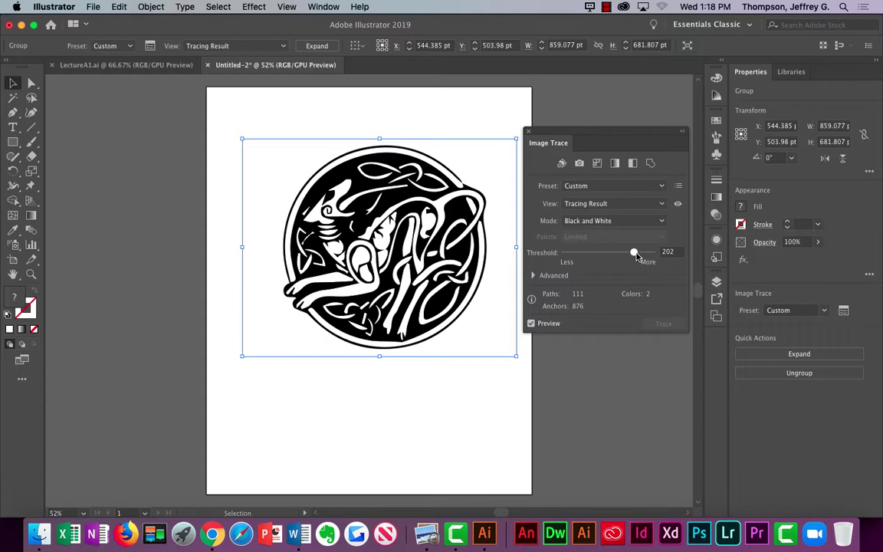
click(528, 131)
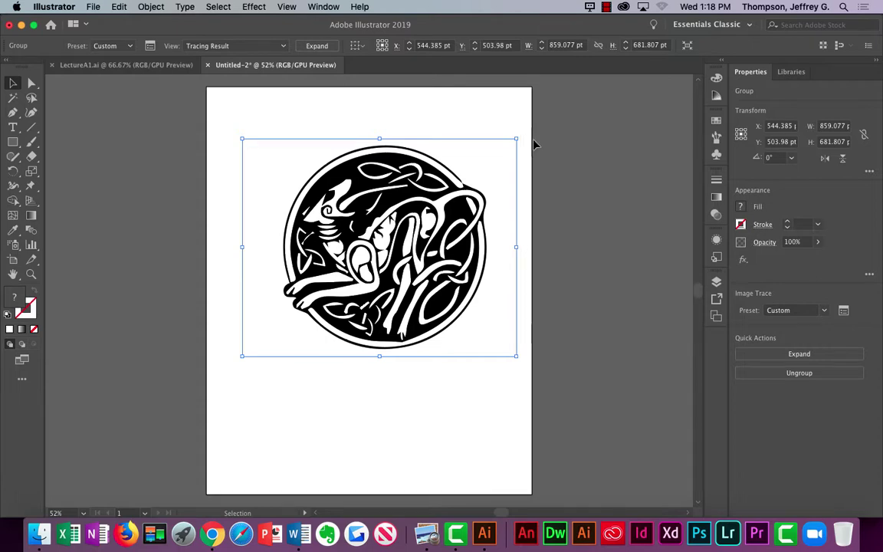
Step: Return to the LectureA1.ai document and bring the horse image into view on its artboard
click(167, 66)
scroll(322, 232, down, 5)
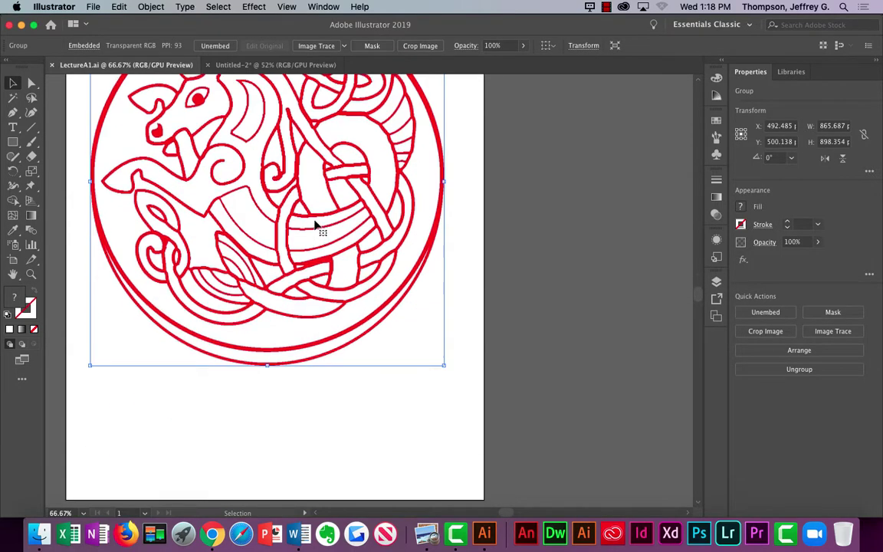
scroll(322, 232, up, 6)
scroll(312, 225, down, 5)
scroll(311, 223, up, 1)
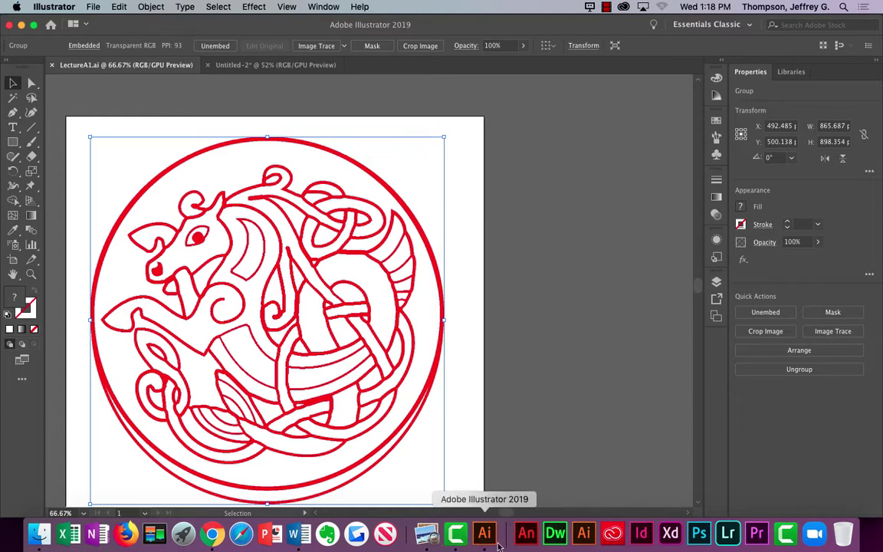
Step: Switch to Word to review the instructions on Live Trace, Expand and Live Paint Bucket coloring, and return to Illustrator
click(299, 534)
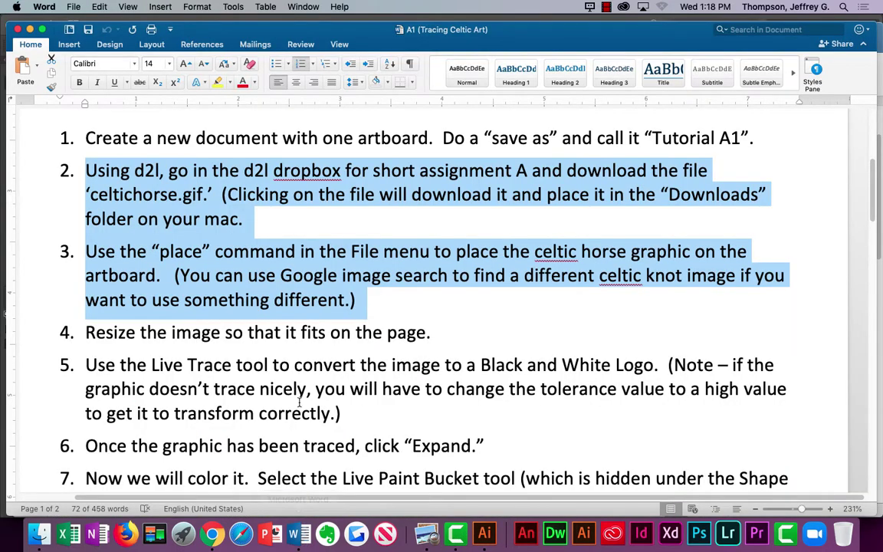
scroll(265, 361, down, 3)
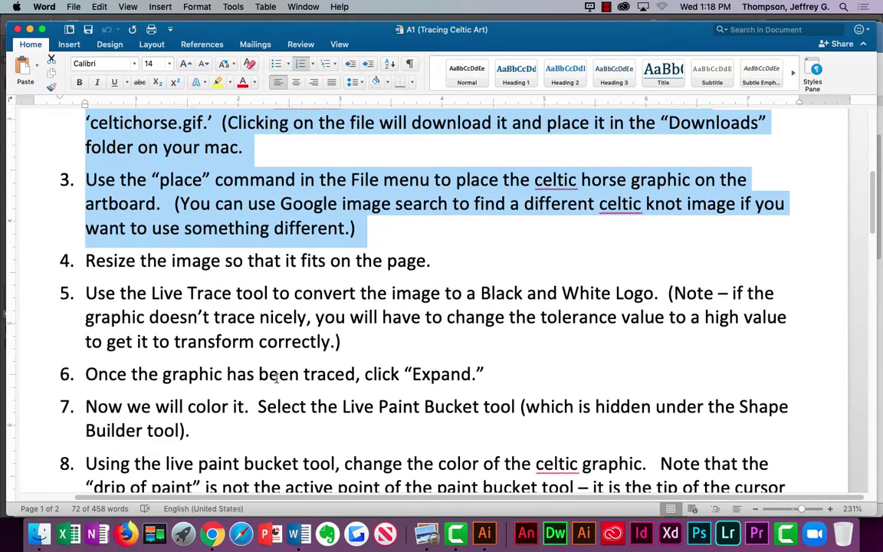
scroll(276, 377, down, 2)
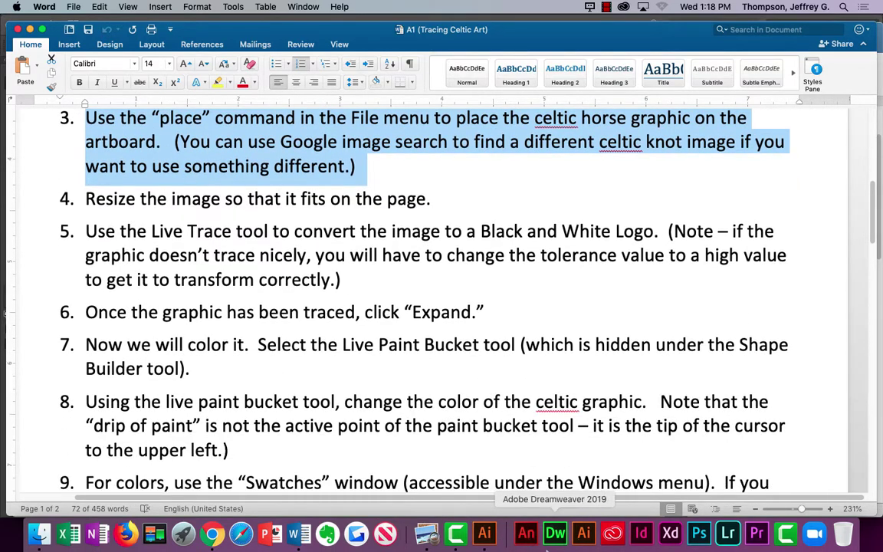
click(484, 534)
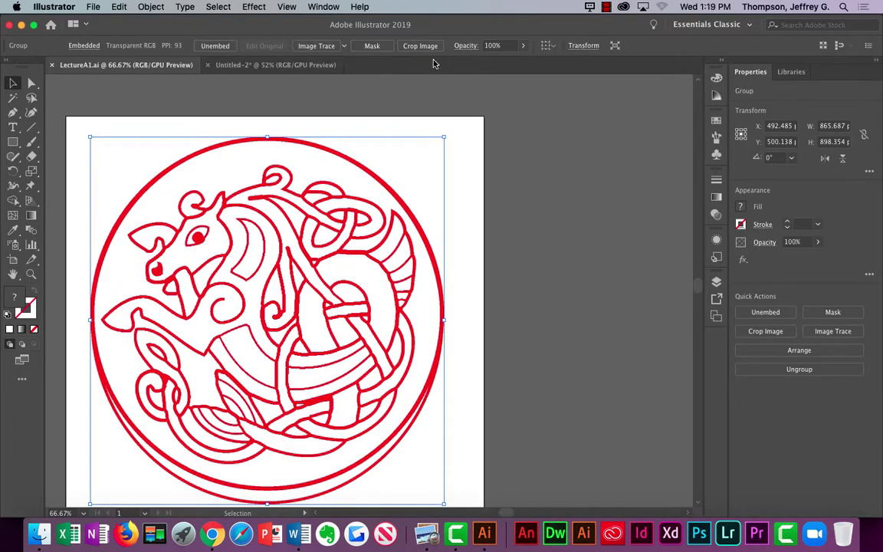
Step: Trace the Celtic horse image with the Black and White Logo preset and expand the tracing into editable paths
click(147, 6)
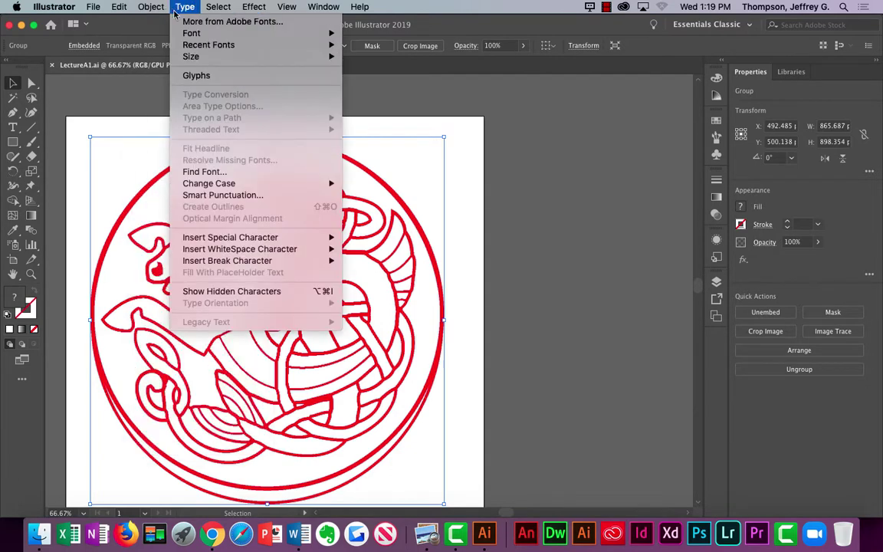
click(151, 6)
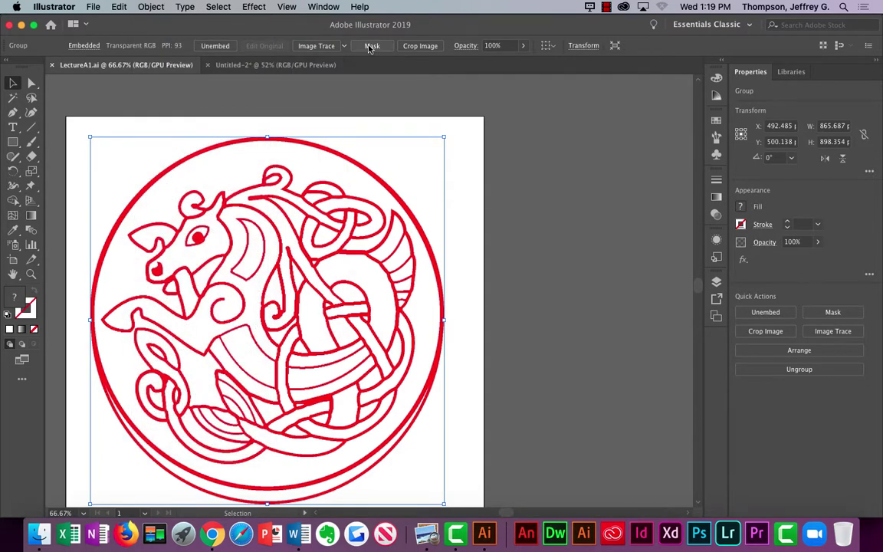
click(345, 47)
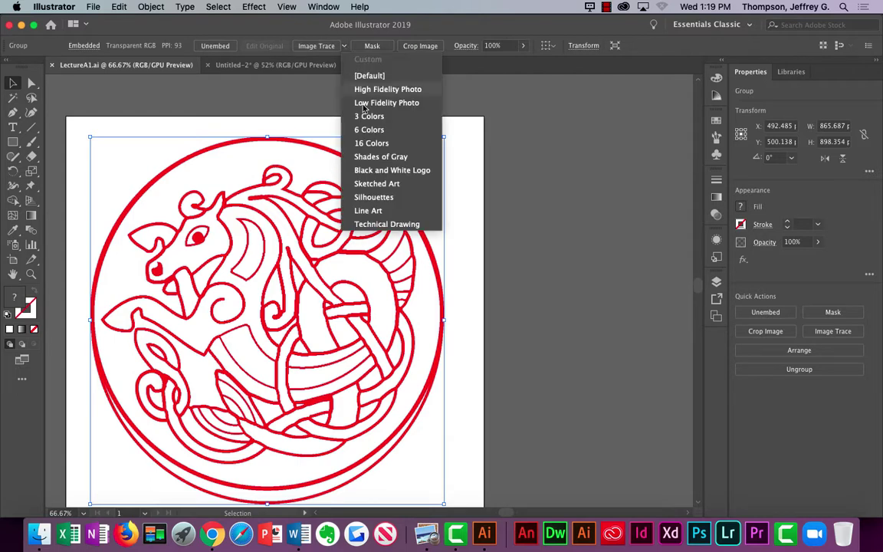
click(388, 174)
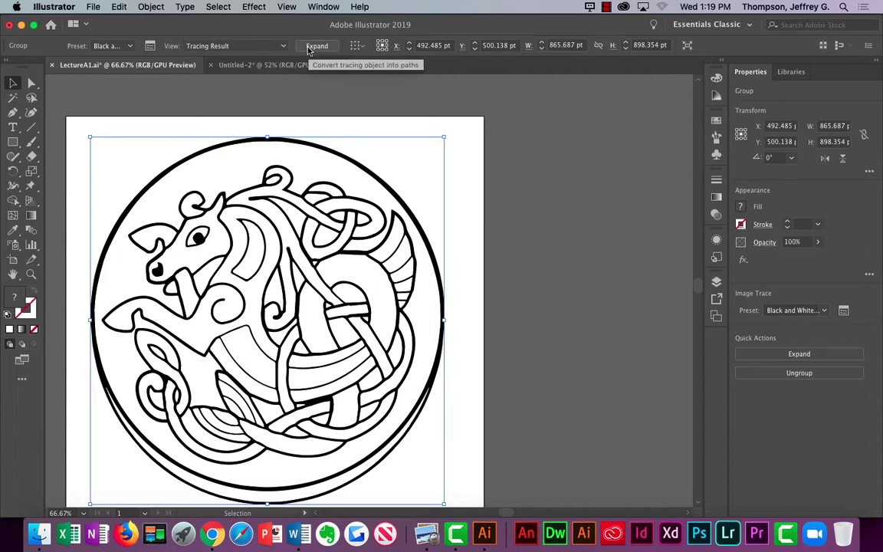
click(147, 46)
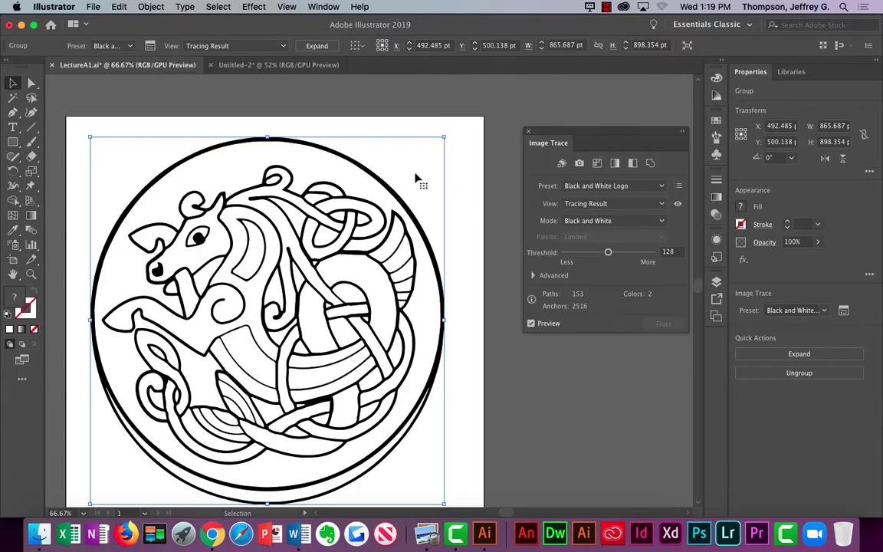
click(330, 46)
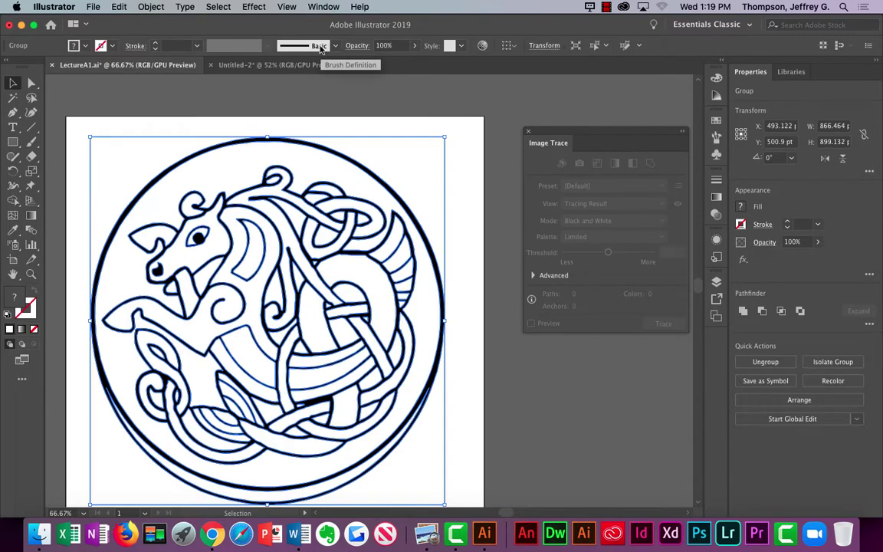
Step: Examine the edges and corners of the horse's expanded outlines at high magnification, ending with the whole horse in view
scroll(292, 367, up, 5)
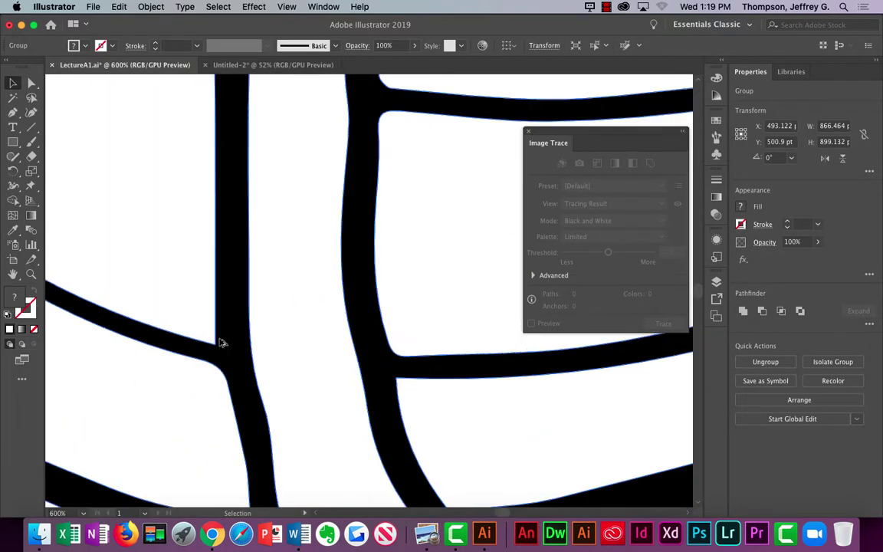
scroll(221, 343, up, 4)
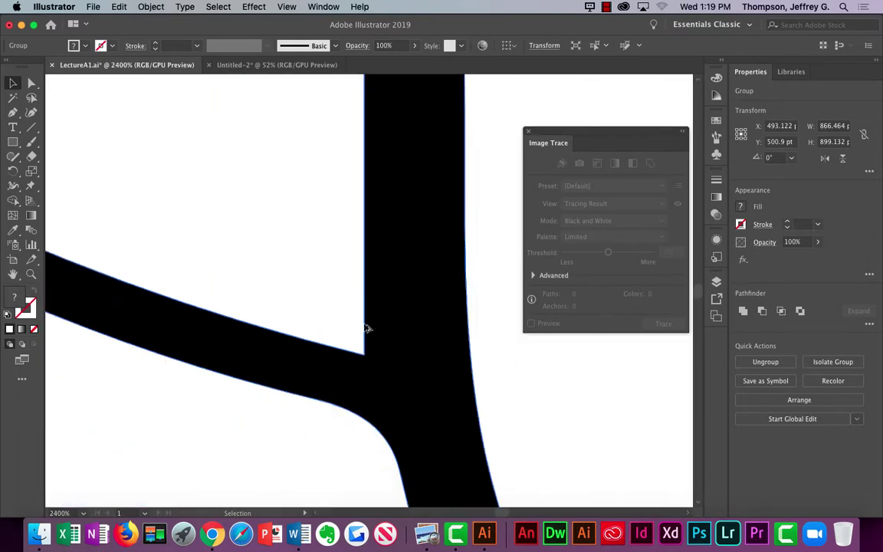
scroll(432, 356, up, 3)
scroll(422, 356, down, 4)
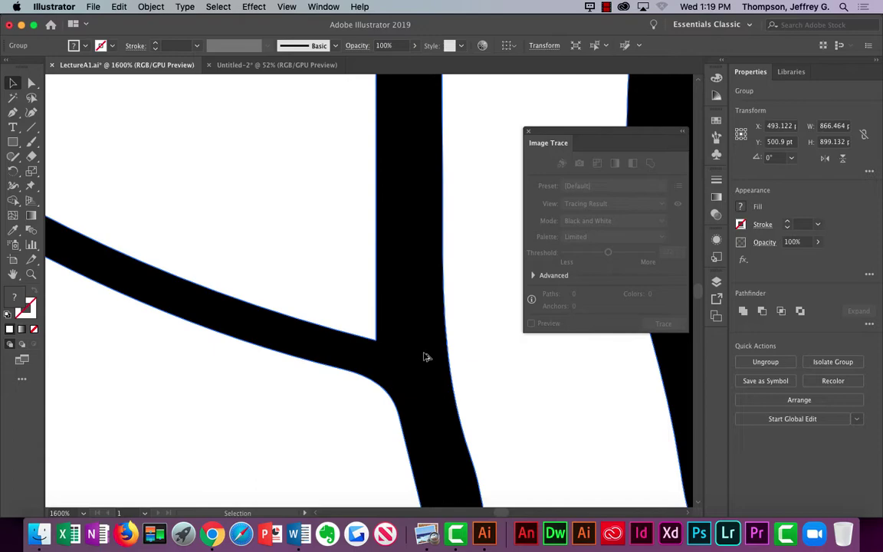
scroll(426, 358, up, 1)
scroll(424, 357, down, 4)
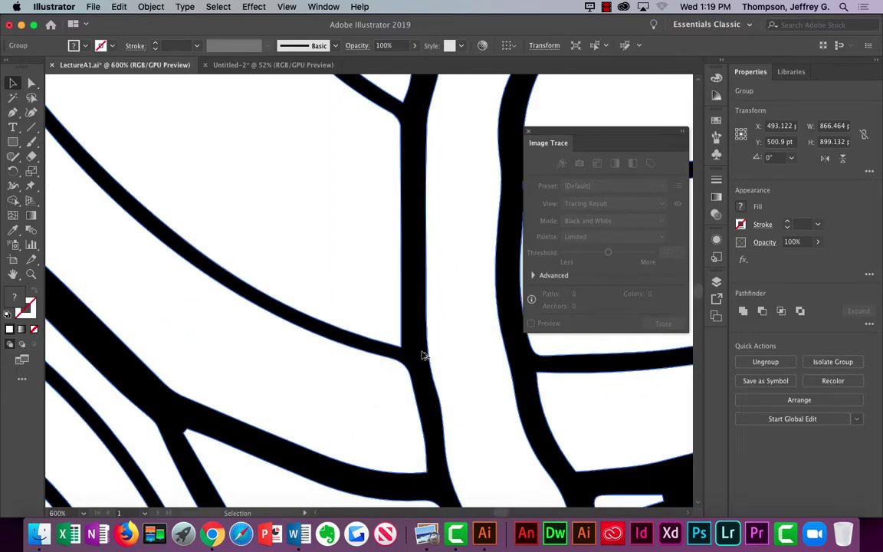
scroll(424, 354, down, 5)
scroll(425, 351, up, 5)
scroll(426, 337, down, 5)
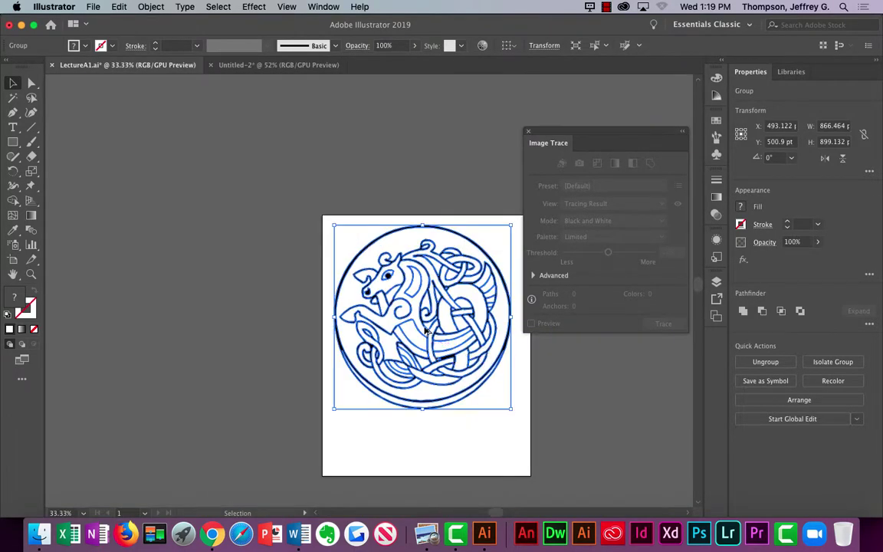
scroll(426, 330, up, 4)
scroll(426, 330, down, 3)
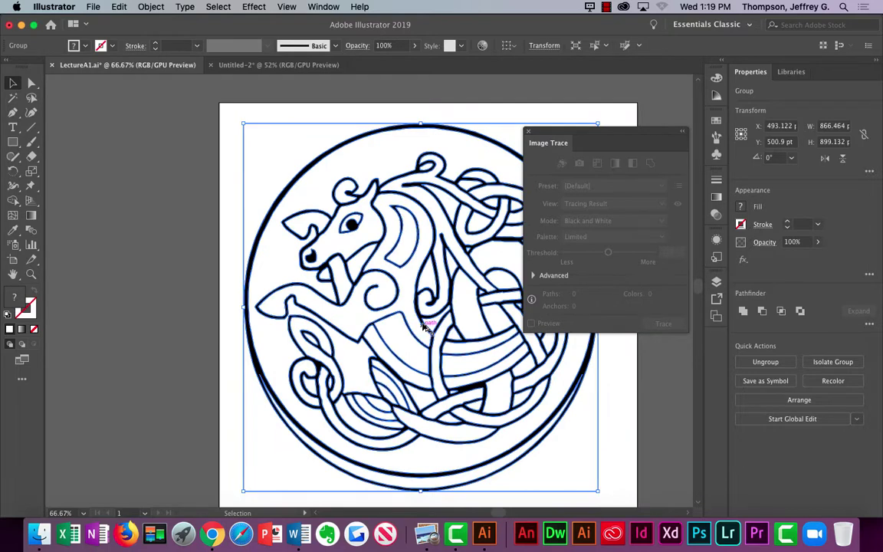
Step: Close the Image Trace settings and expand the Celtic animal tracing in the Untitled-2 document into paths
click(527, 133)
click(299, 65)
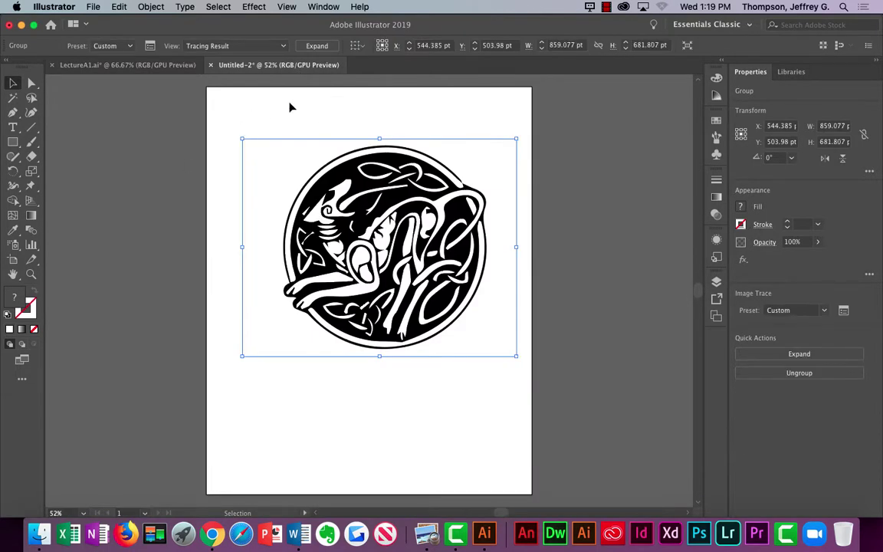
click(316, 45)
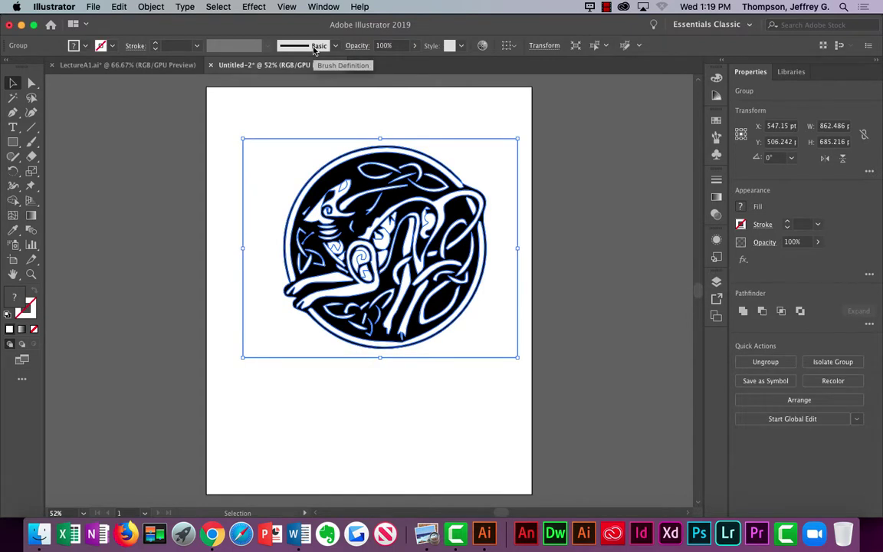
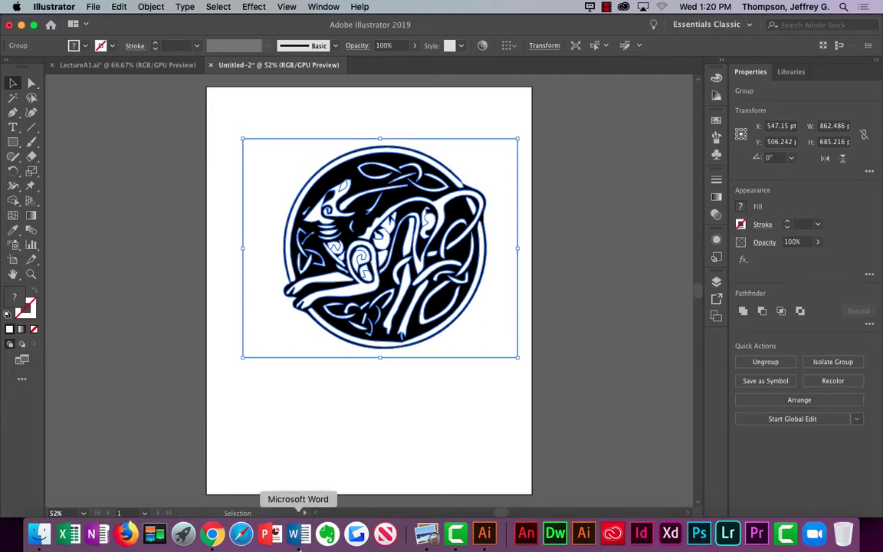
Step: Switch to Word to review where the Live Paint Bucket is hidden, highlighting "Builder tool" in instruction 7, and return to Illustrator
click(299, 534)
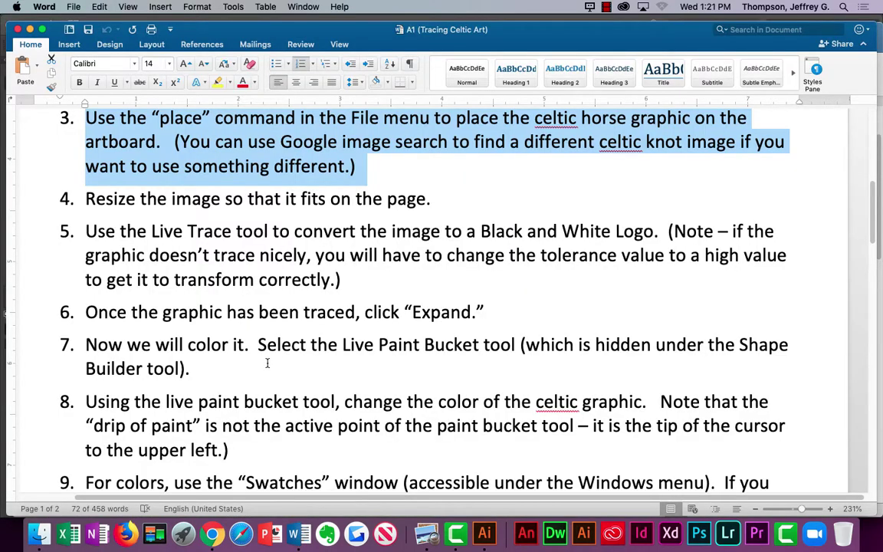
scroll(246, 316, down, 2)
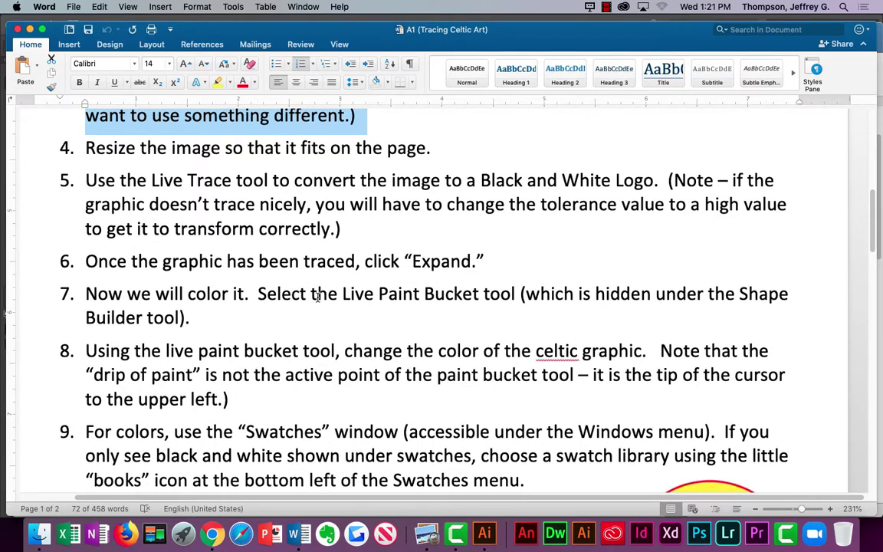
click(270, 294)
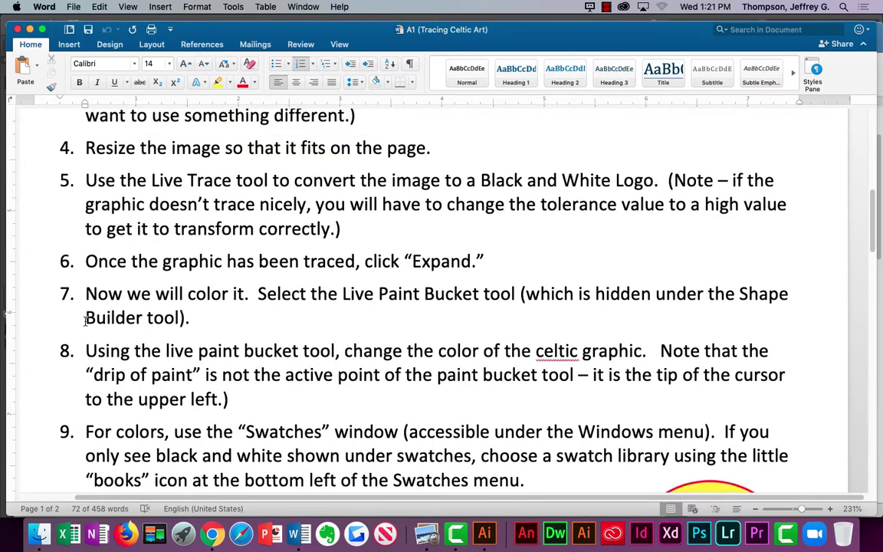
drag(85, 320, 179, 320)
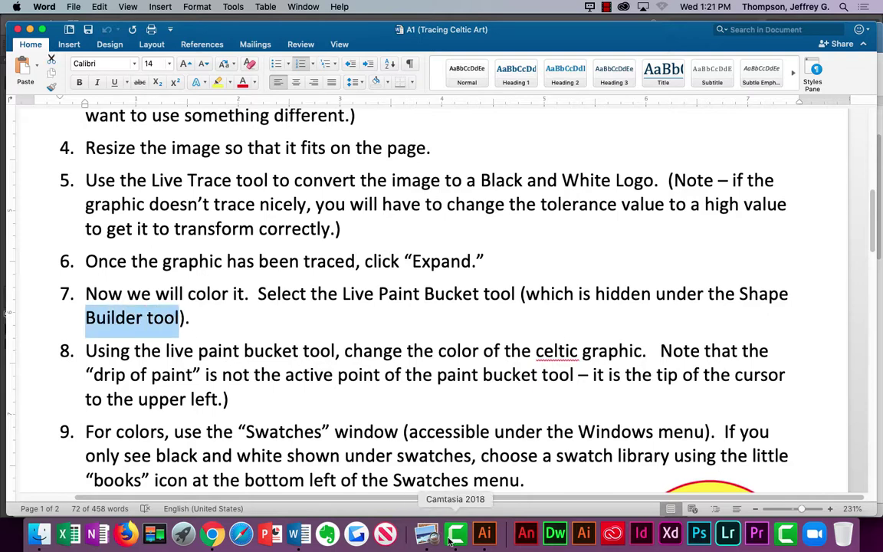
click(485, 535)
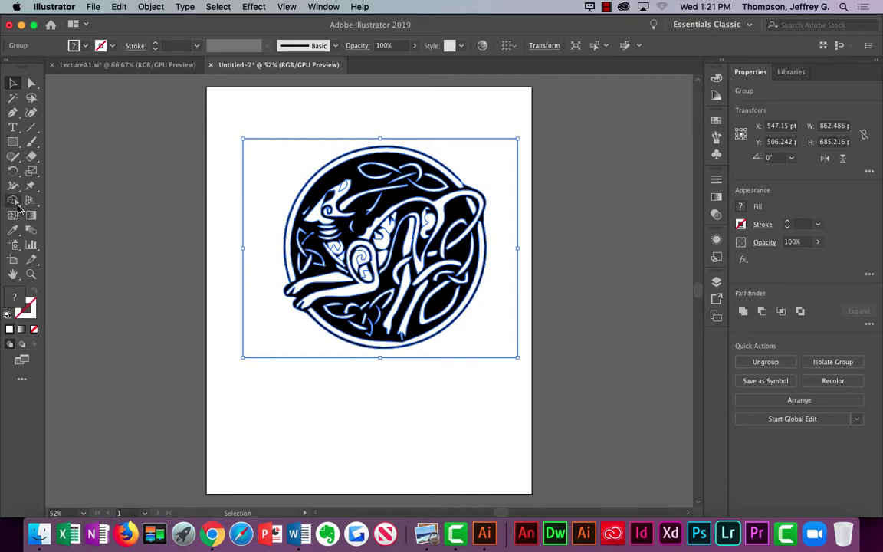
Step: Activate the Live Paint Bucket tool and show the color swatches for painting the Celtic animal
mouse_move(19, 207)
mouse_down()
mouse_move(45, 201)
mouse_move(81, 220)
mouse_up()
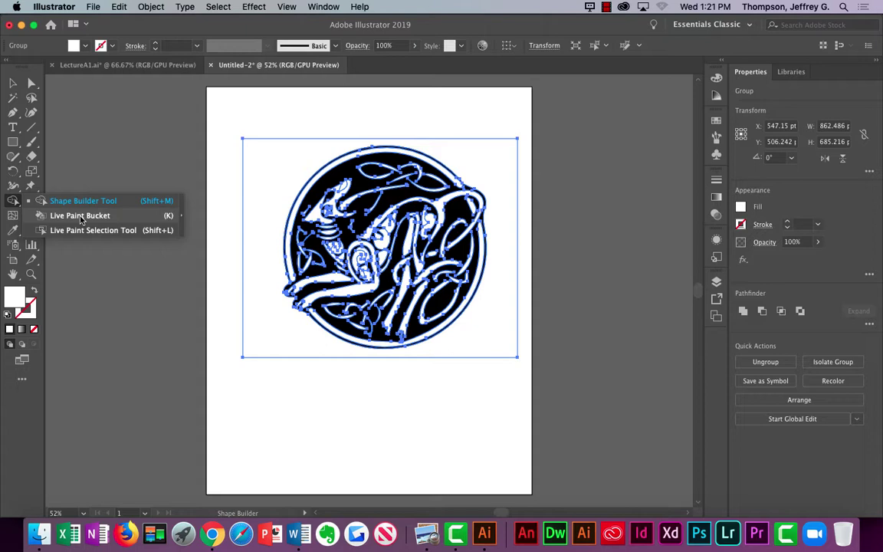
click(81, 220)
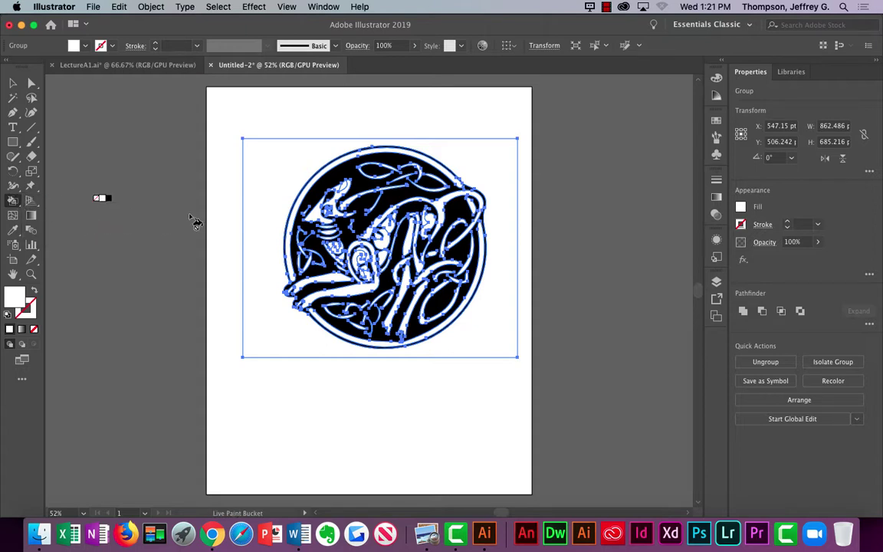
click(15, 201)
click(323, 7)
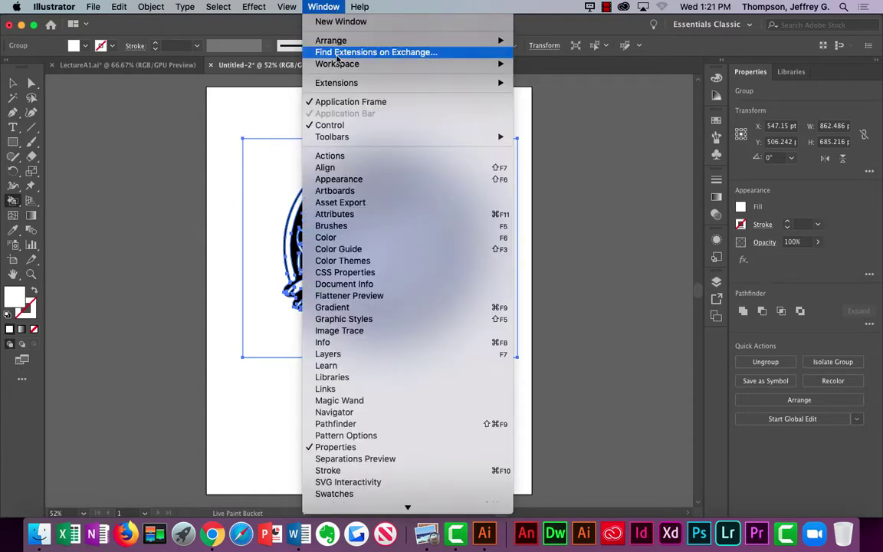
click(322, 494)
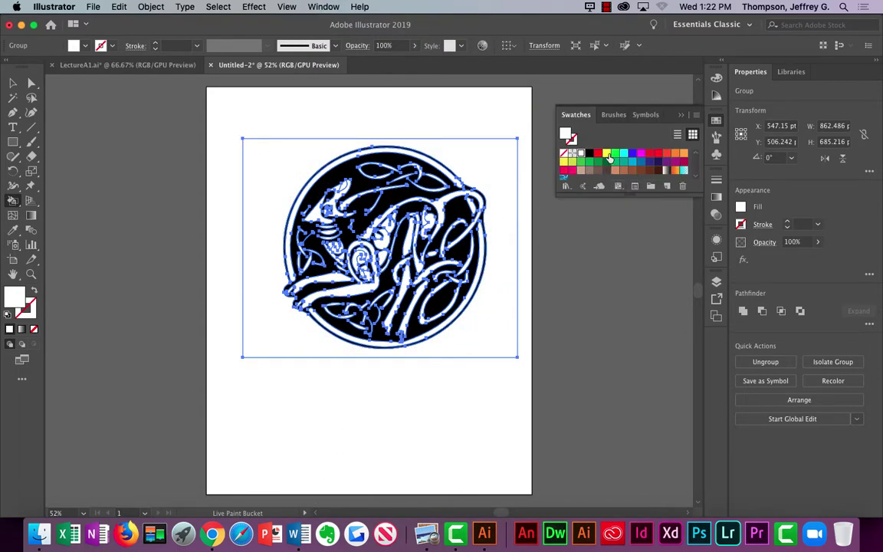
Step: Open the Kids Stuff swatch library and dismiss it again
click(567, 188)
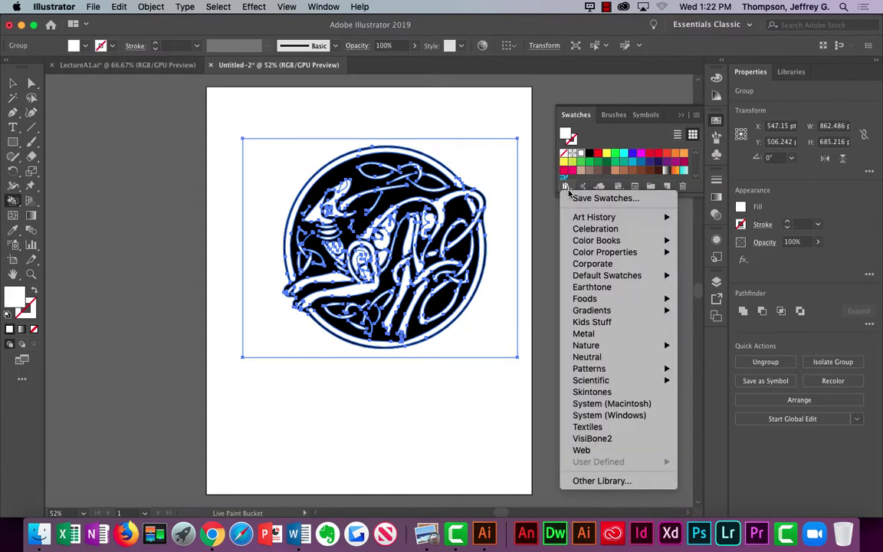
click(583, 324)
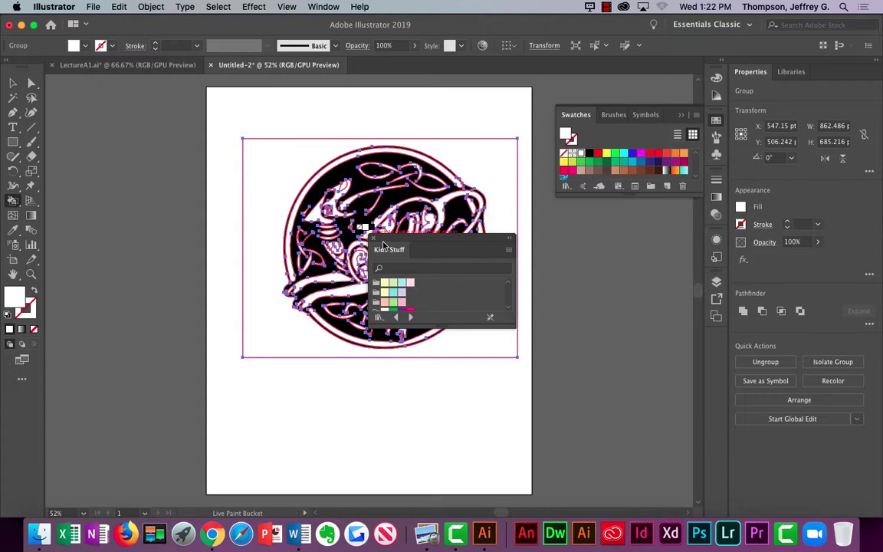
drag(373, 242, 546, 144)
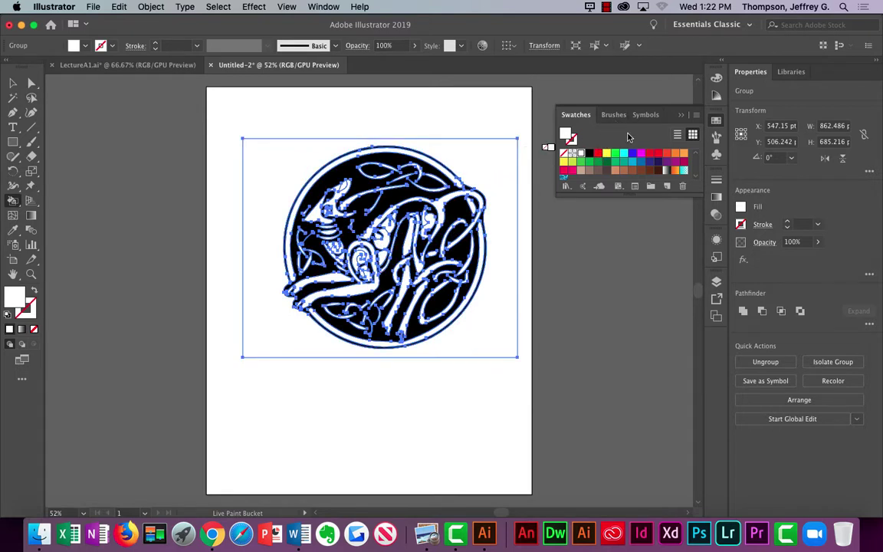
Step: Make the expanded Celtic animal a Live Paint group by filling its black background area with bright green
click(614, 155)
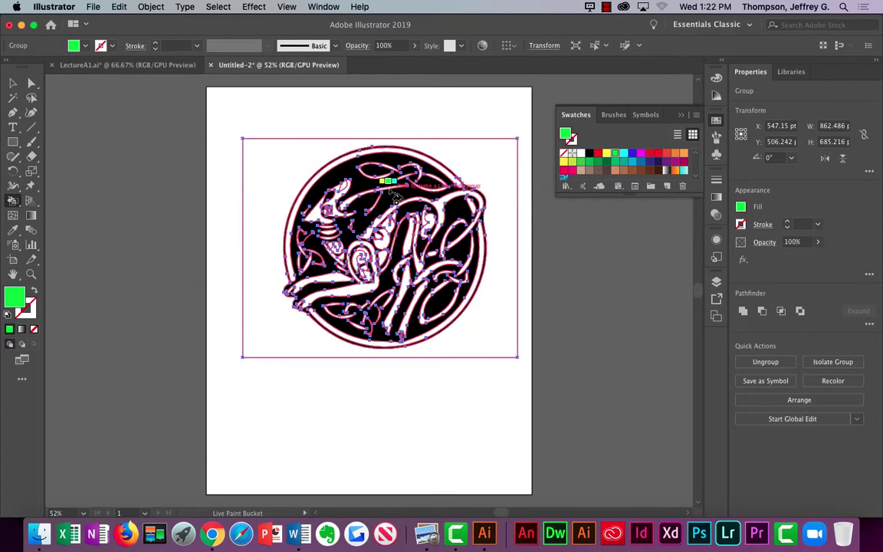
click(338, 177)
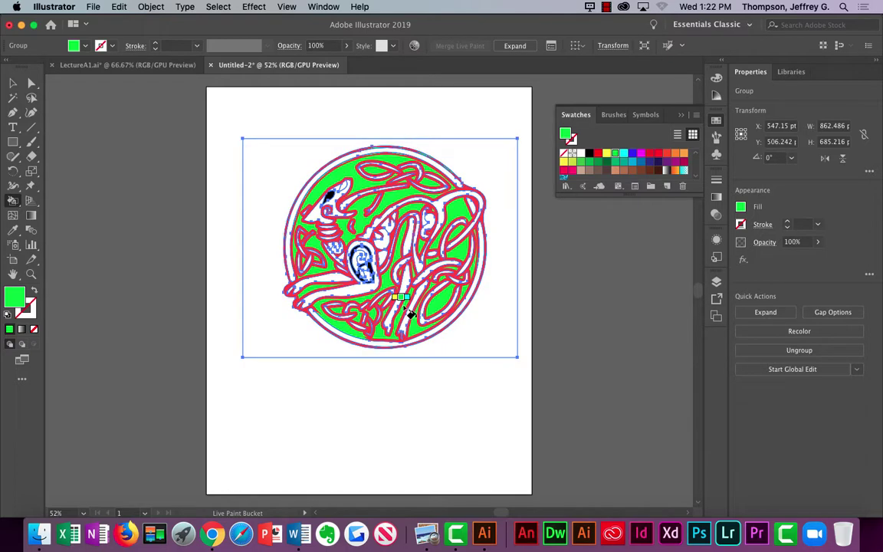
key(v)
scroll(409, 311, right, 2)
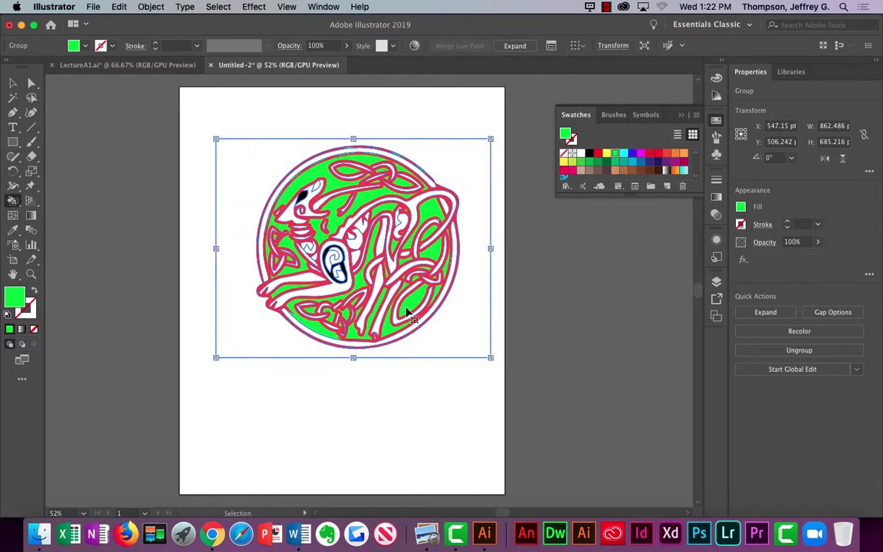
scroll(407, 312, left, 4)
key(k)
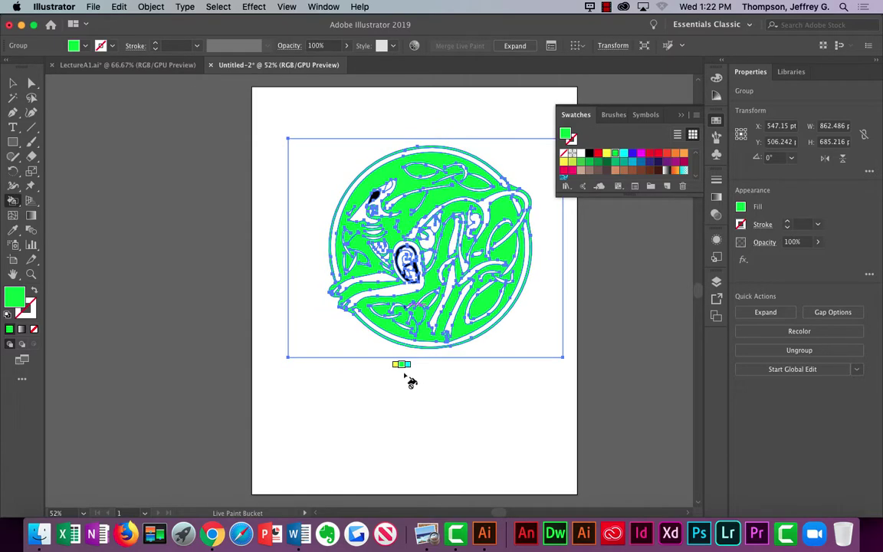
Step: Fill the black area around the spiral on the Celtic animal's shoulder with the same bright green
scroll(425, 315, up, 6)
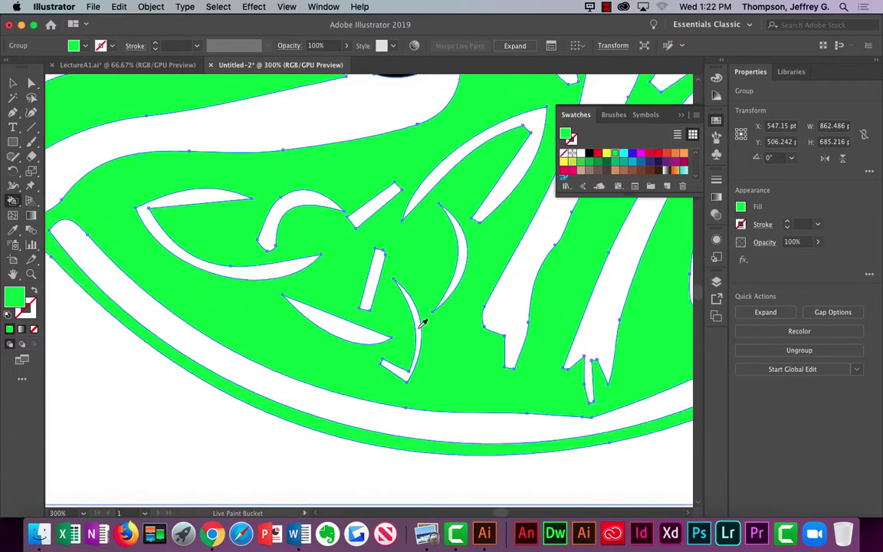
scroll(435, 312, up, 8)
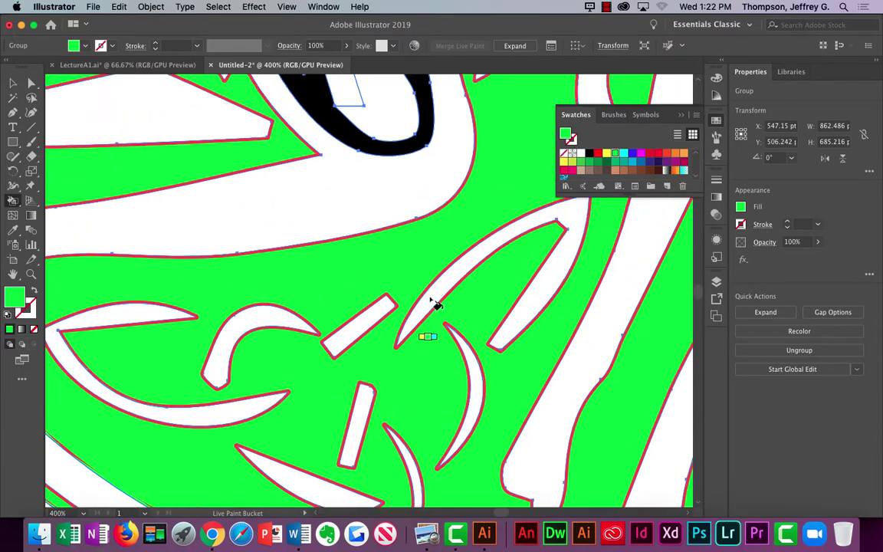
scroll(431, 305, up, 8)
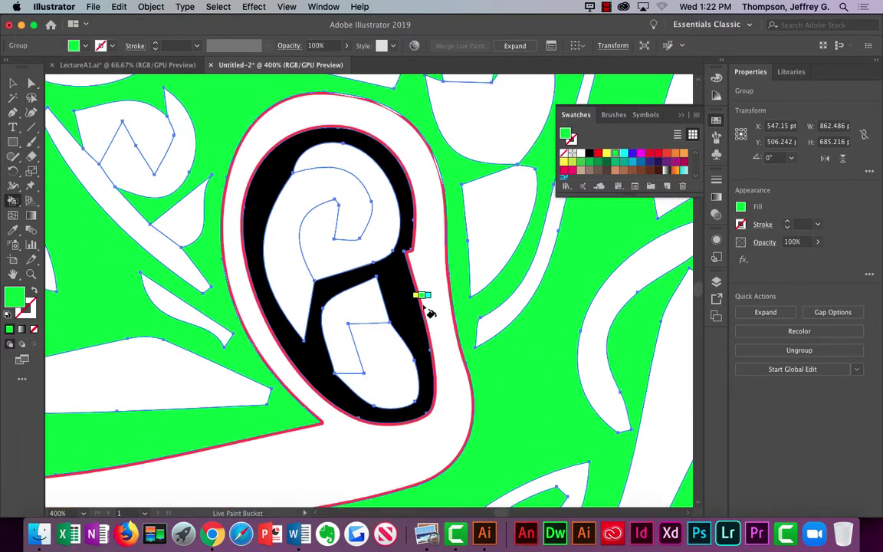
click(409, 307)
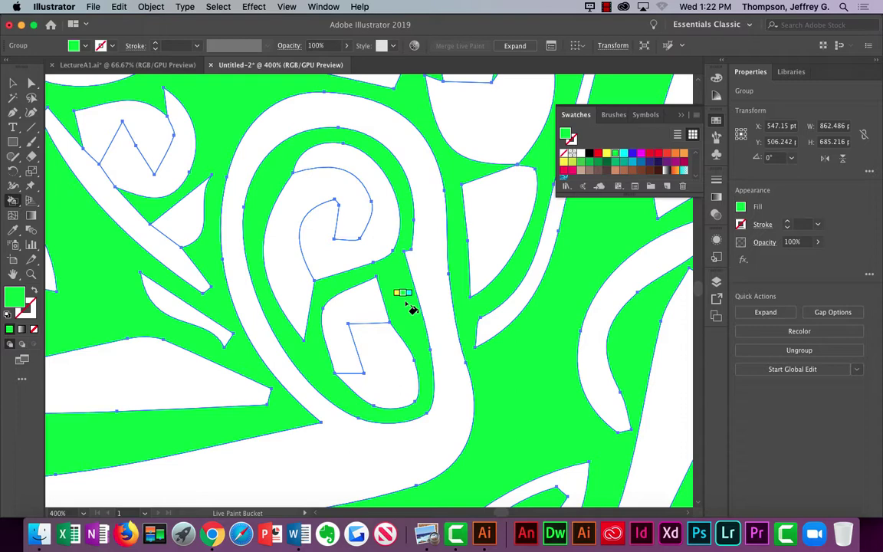
Step: Choose the teal green swatch as the Live Paint color and fill the white wedge-shaped area beside the shoulder spiral
key(Right)
key(Right)
key(Right)
key(Right)
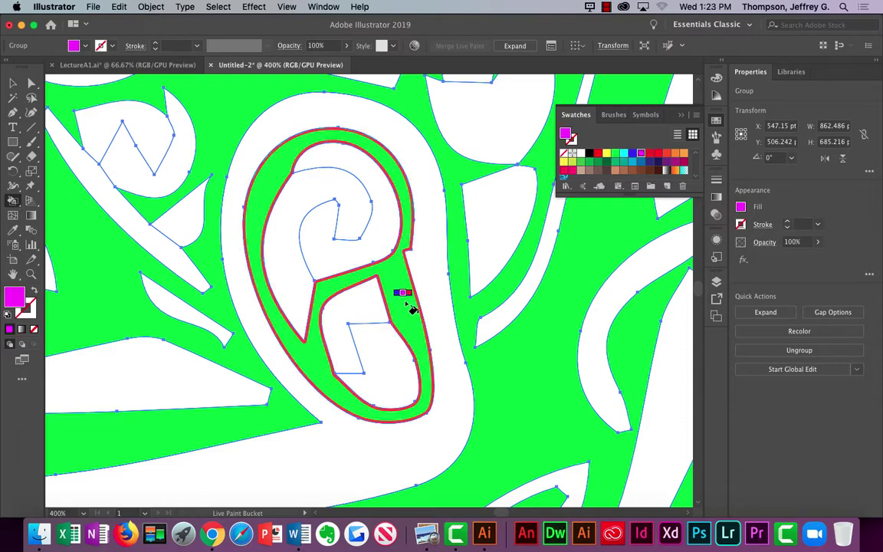
key(Right)
key(Right)
key(Right)
key(Right)
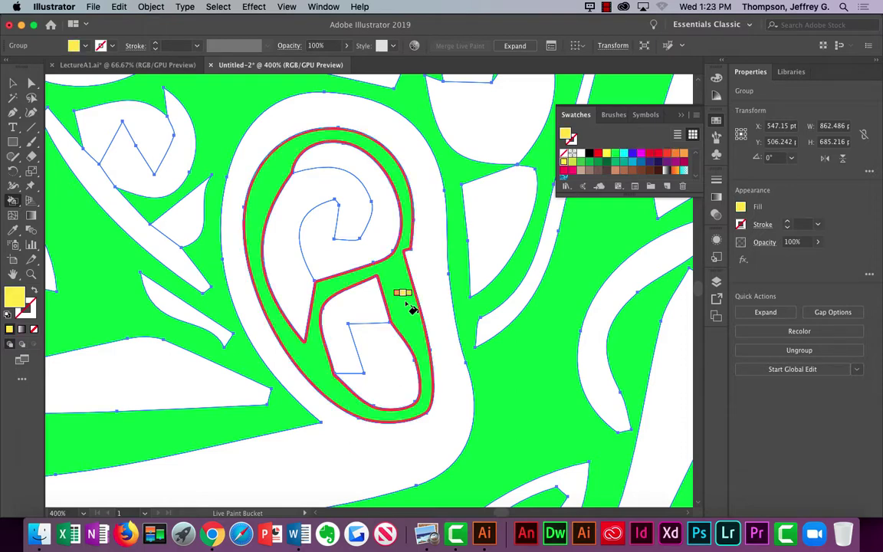
key(Right)
key(Right)
key(Right)
key(Right)
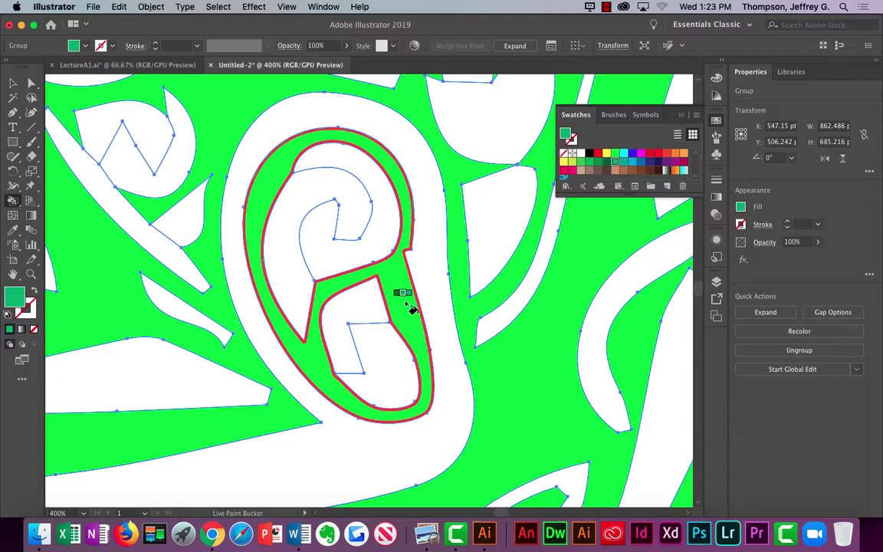
click(506, 242)
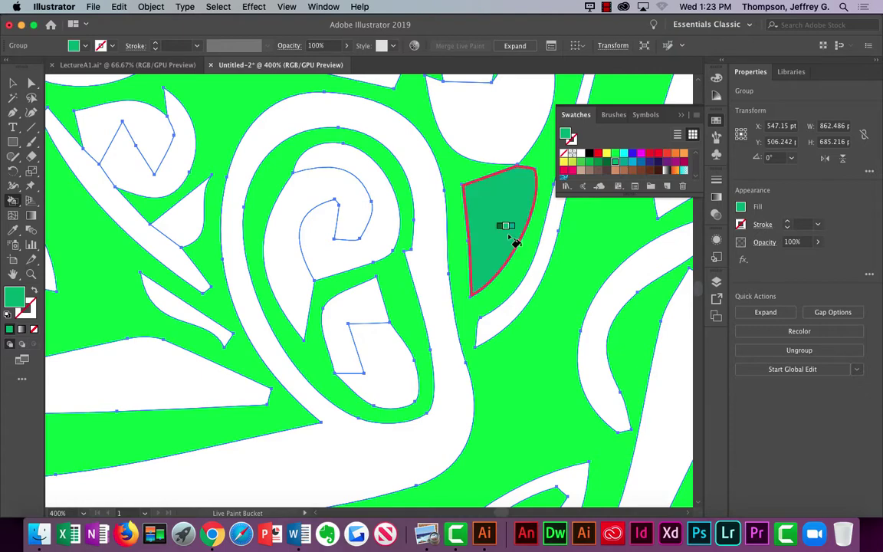
Step: Fill the white curved bands and small pointed shapes on both sides of the shoulder spiral with teal green
click(525, 286)
click(603, 307)
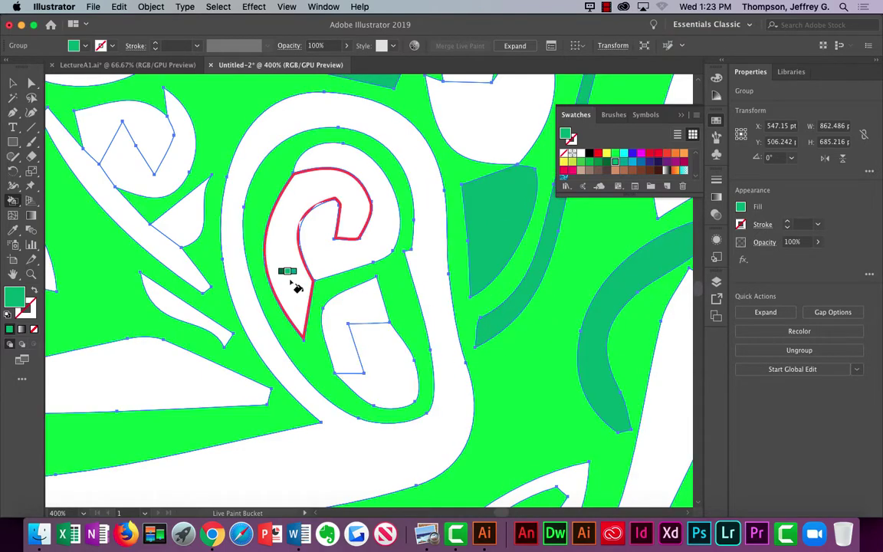
click(172, 256)
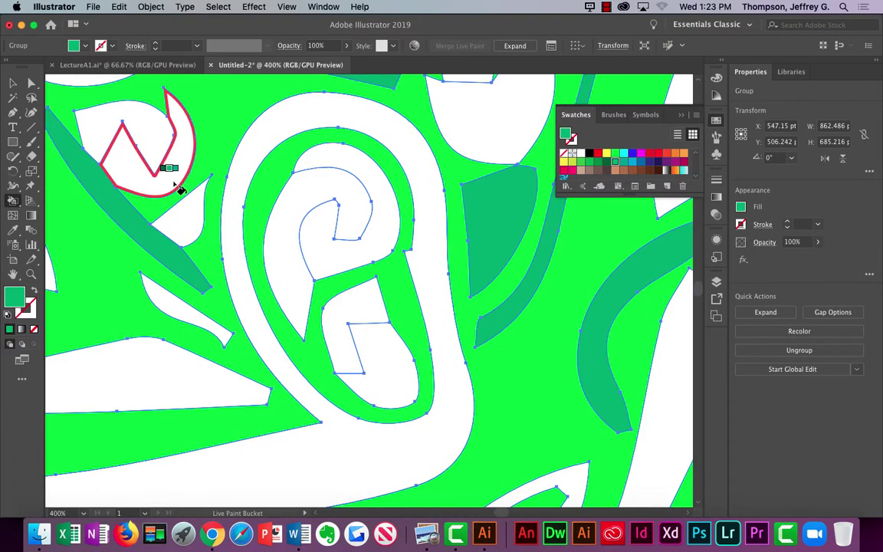
click(188, 221)
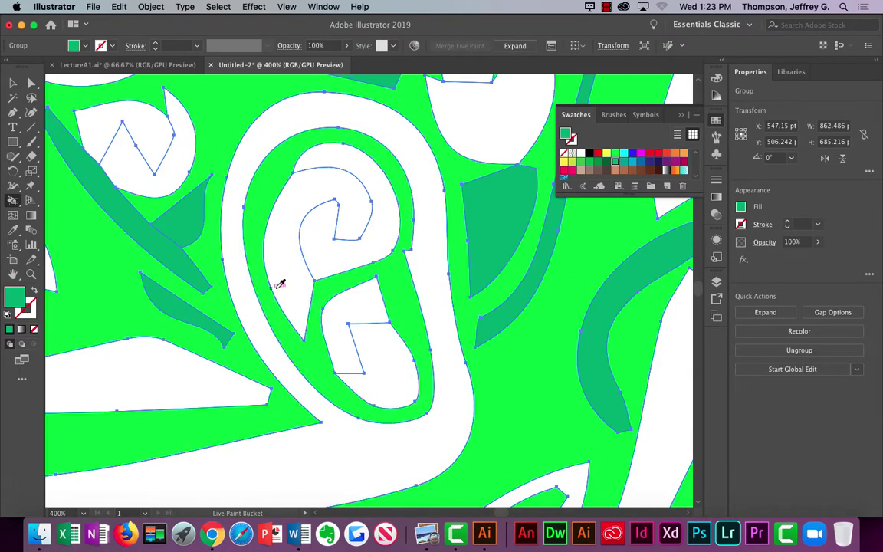
Step: Fill the remaining white shapes in the Celtic animal's torso and its two hind legs with the same teal green
scroll(280, 282, down, 7)
scroll(289, 282, up, 3)
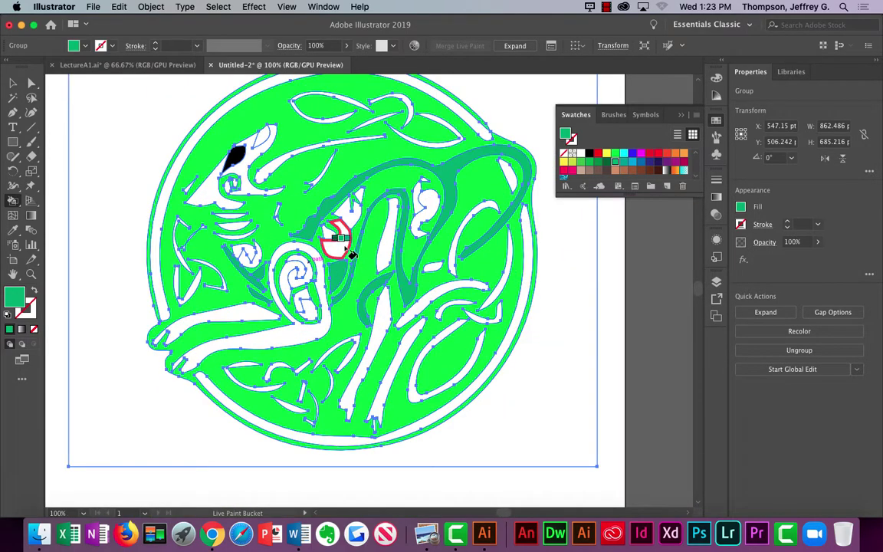
click(376, 226)
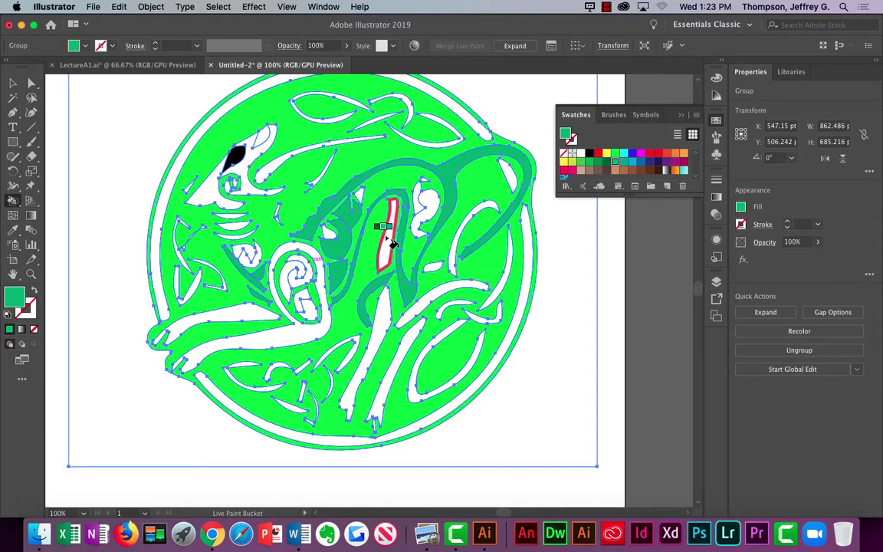
click(428, 201)
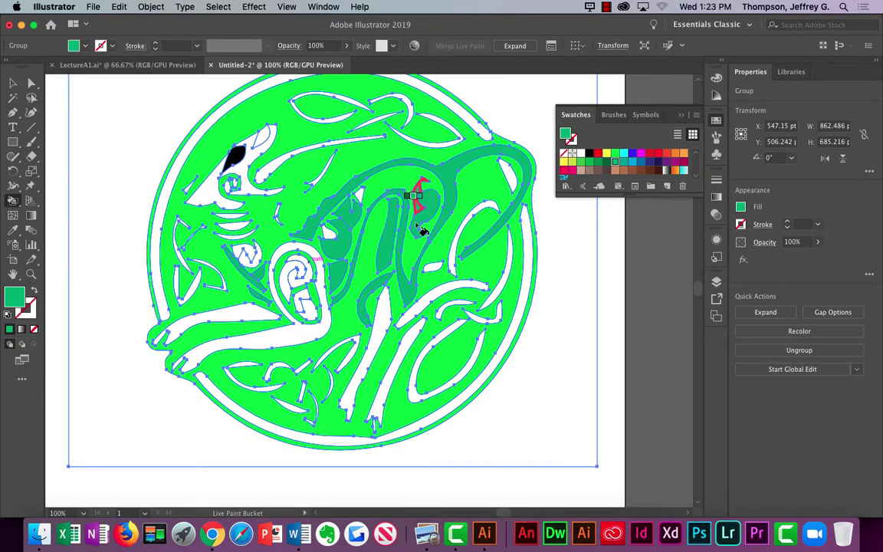
click(374, 349)
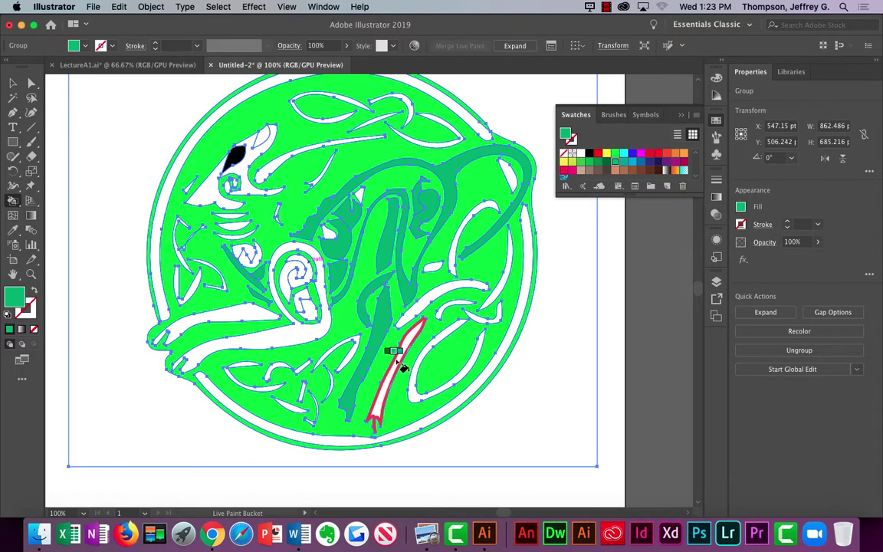
click(398, 365)
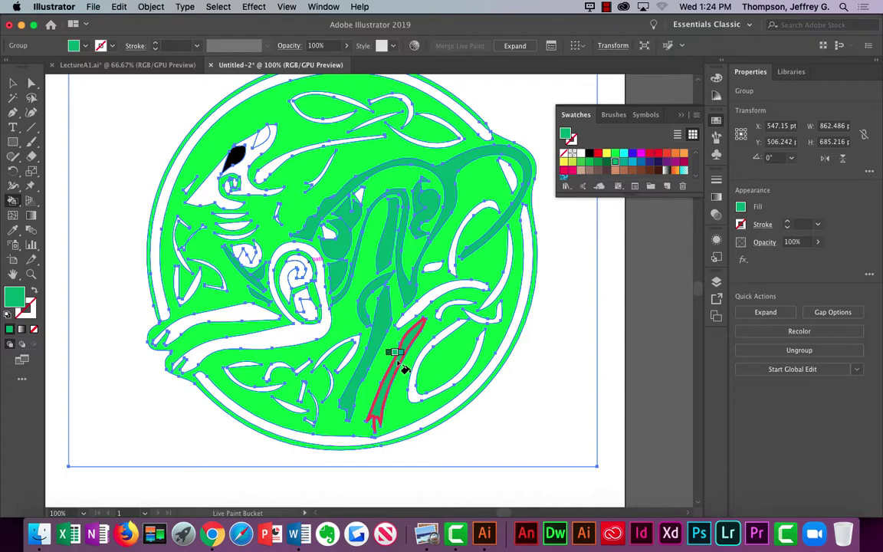
Step: Delete the entire painted Celtic animal from the artboard
scroll(311, 256, up, 2)
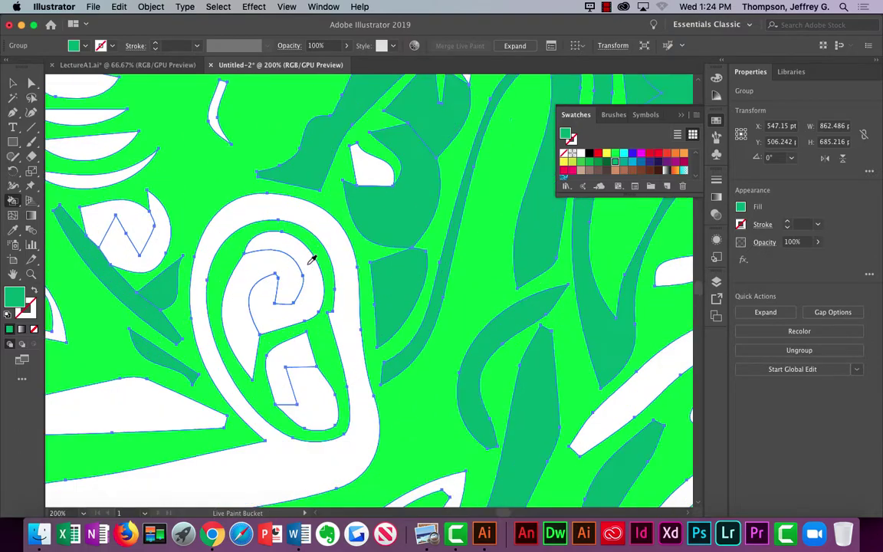
scroll(311, 259, up, 1)
scroll(274, 250, down, 3)
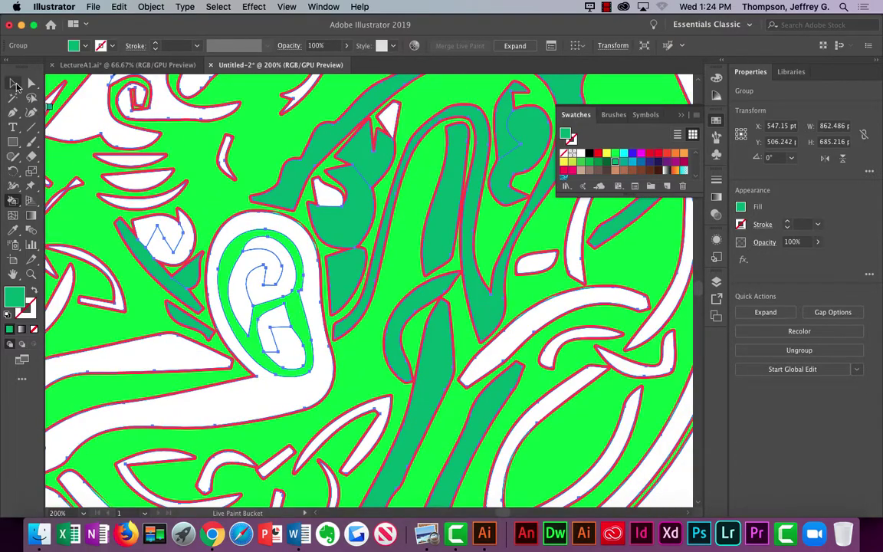
click(15, 84)
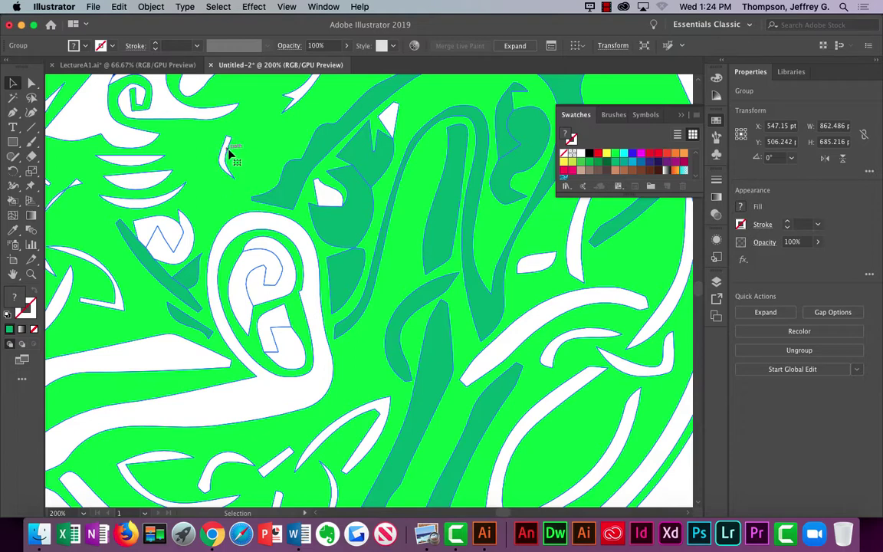
key(Delete)
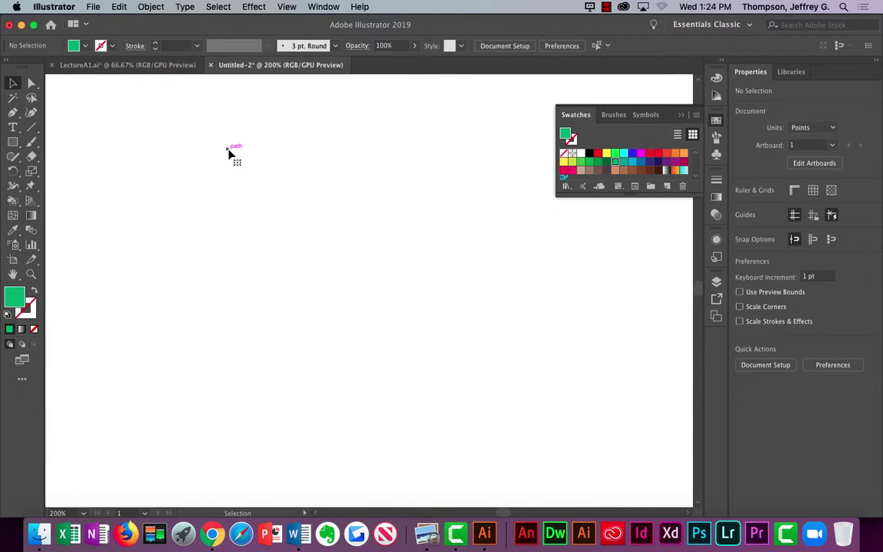
Step: Undo the last change and isolate the small white curved shape within the nested Live Paint group, leaving isolation after selecting it
key(super+z)
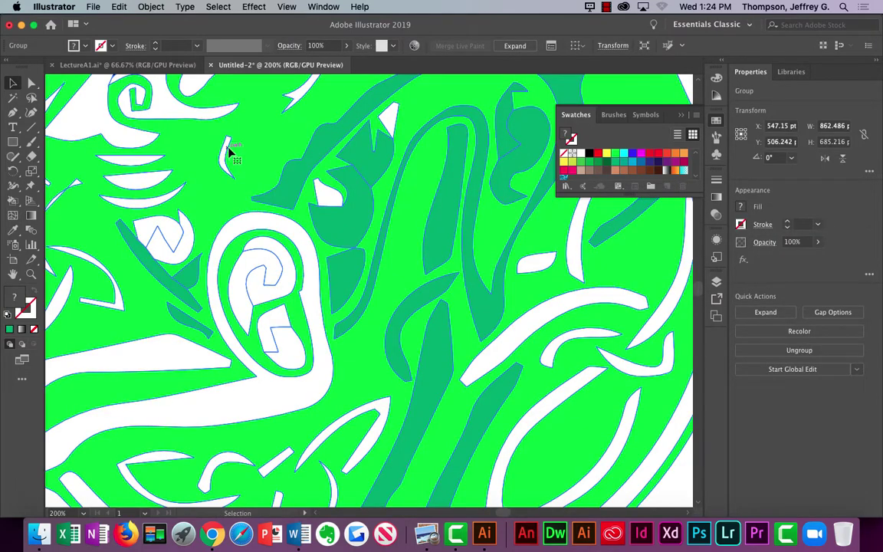
double_click(229, 152)
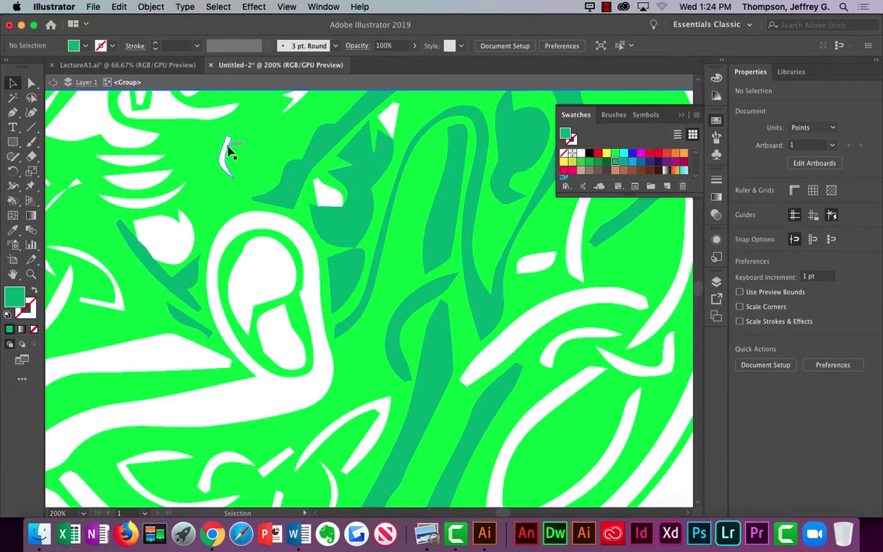
click(229, 153)
double_click(229, 153)
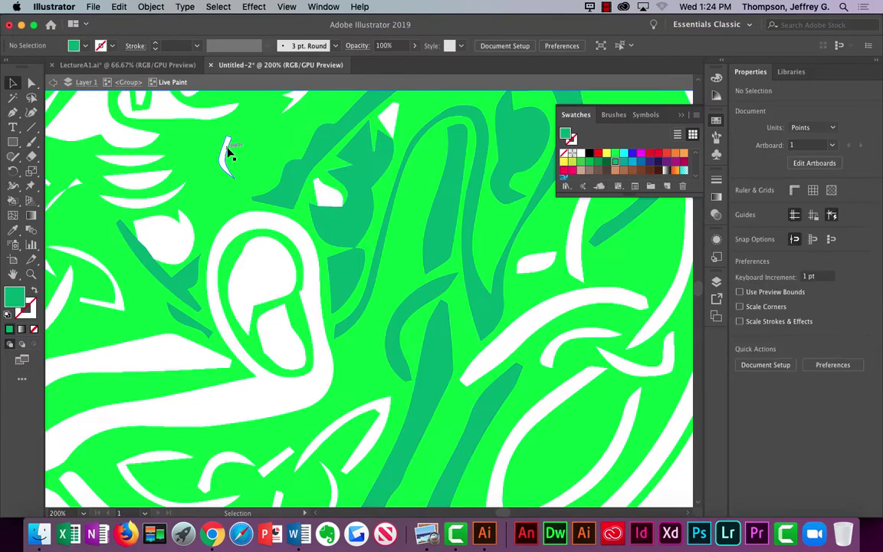
click(229, 153)
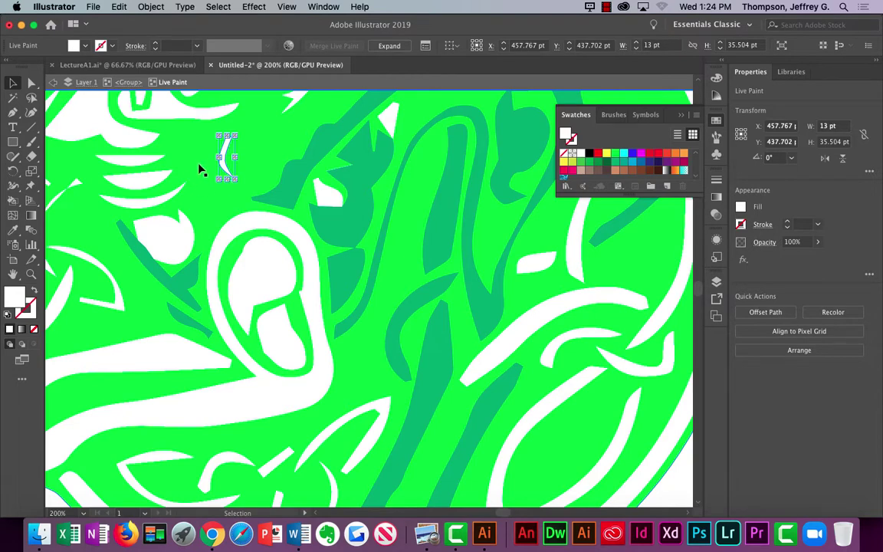
key(Escape)
key(v)
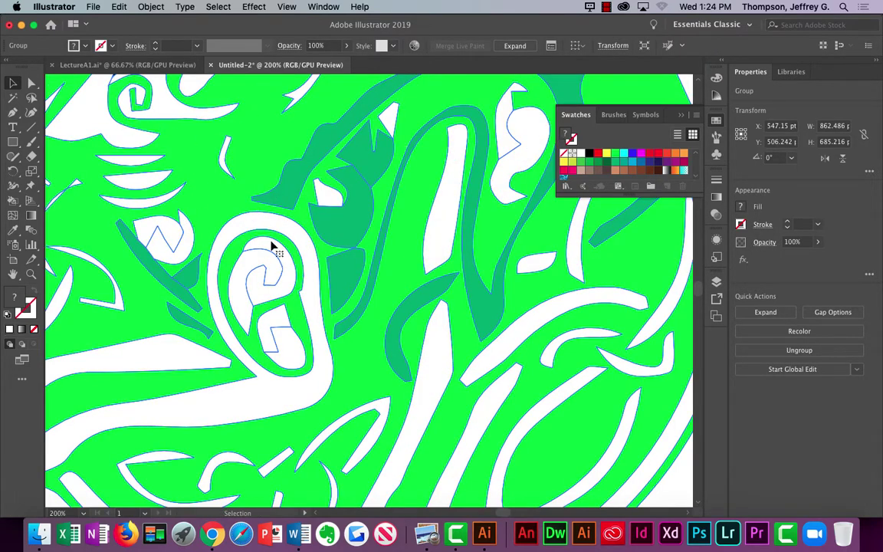
Step: Isolate the artwork group down to its nested Live Paint object and select the teal outline of the animal's body
scroll(414, 346, down, 5)
click(167, 439)
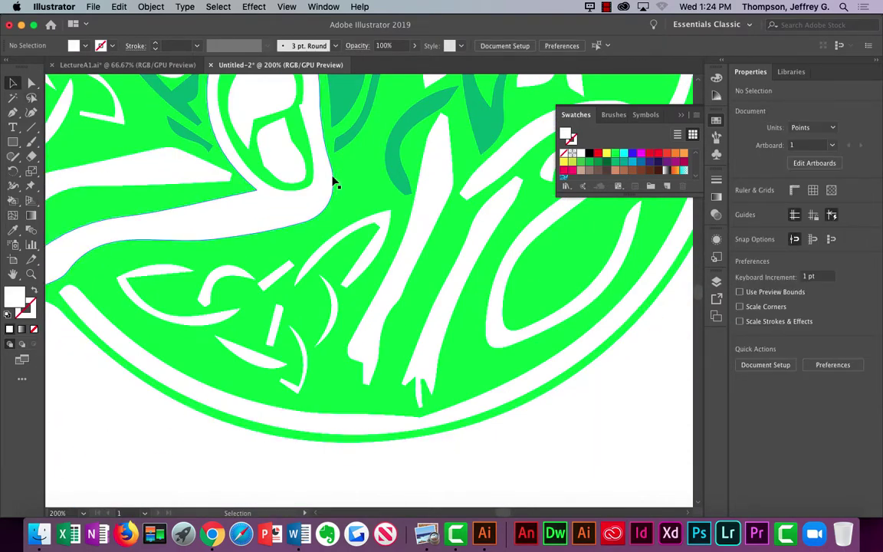
scroll(343, 199, up, 10)
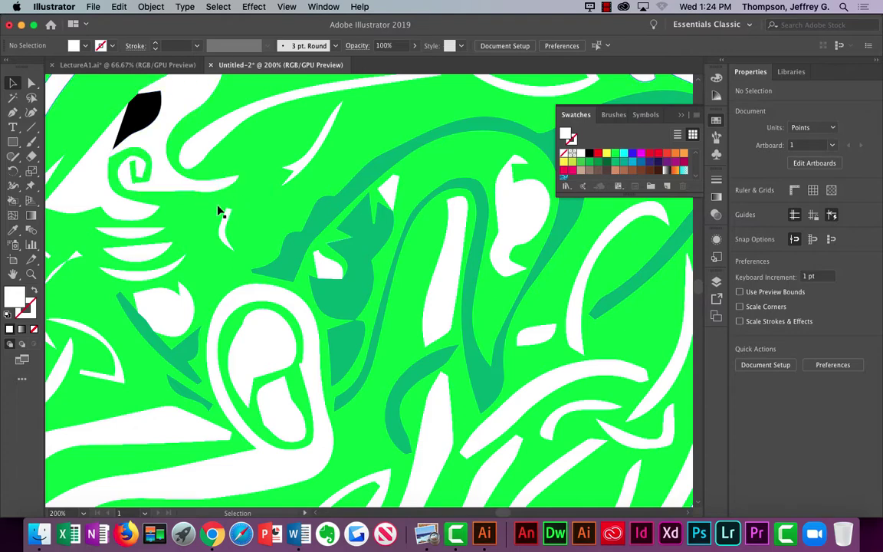
double_click(203, 210)
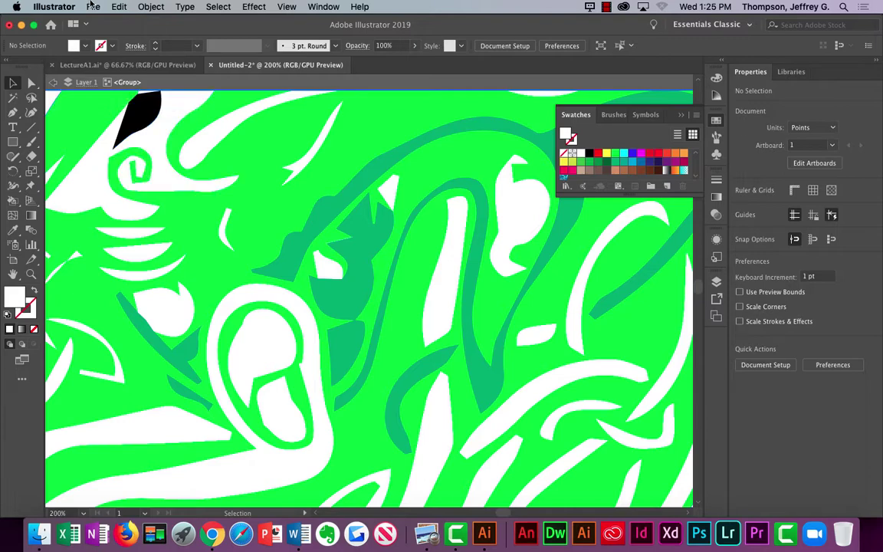
click(151, 6)
click(151, 6)
click(268, 222)
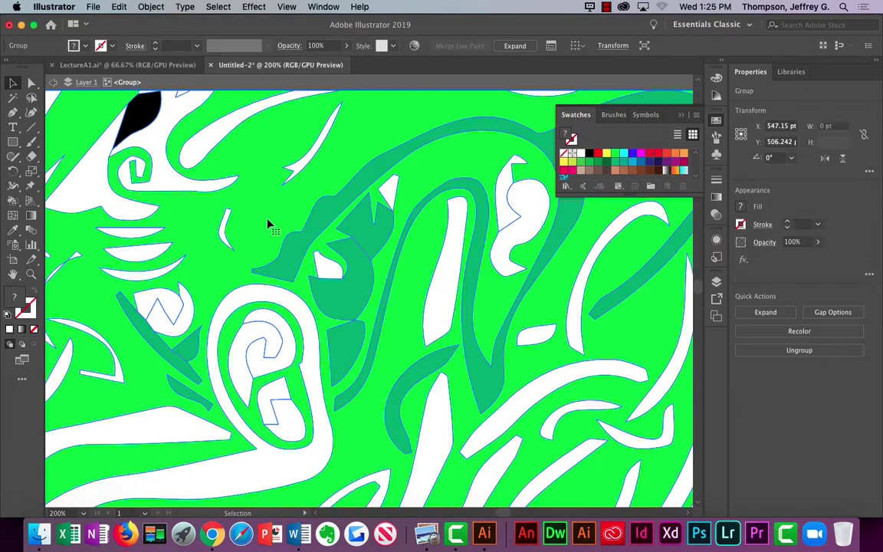
click(299, 249)
click(299, 249)
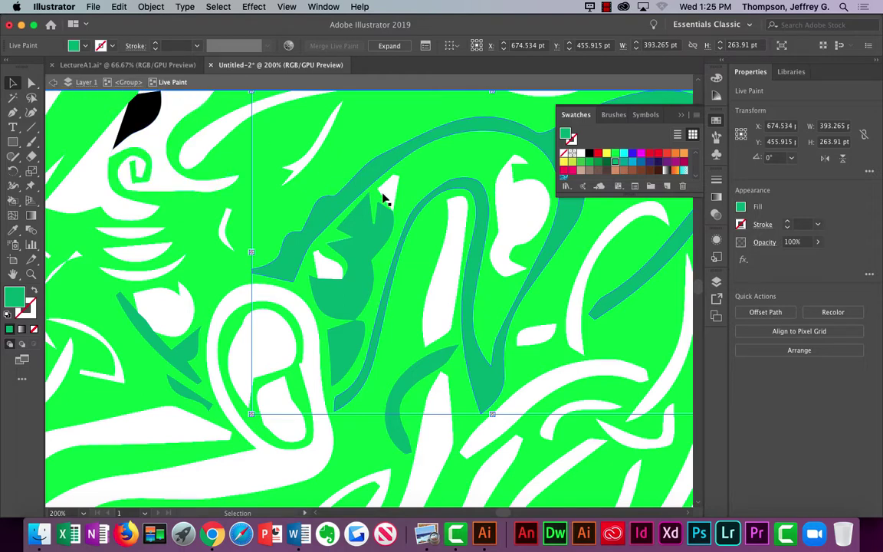
key(super+shift+a)
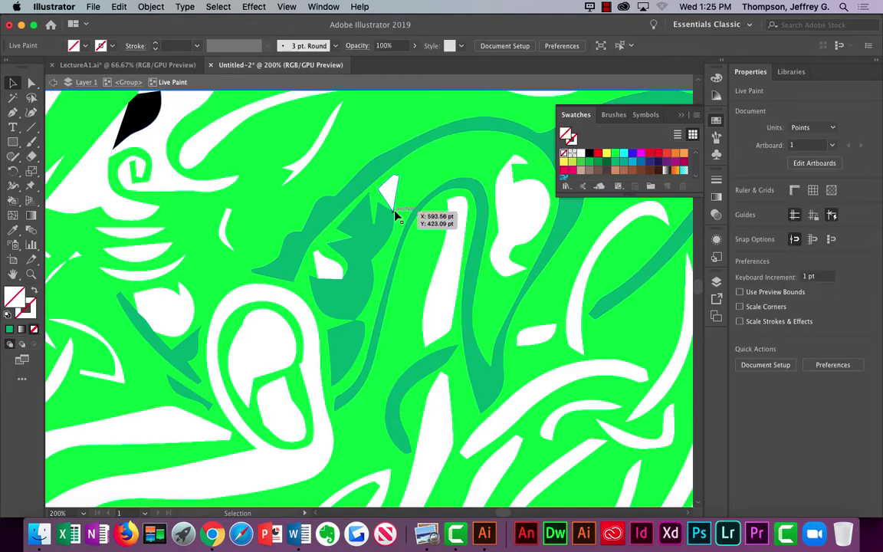
click(395, 217)
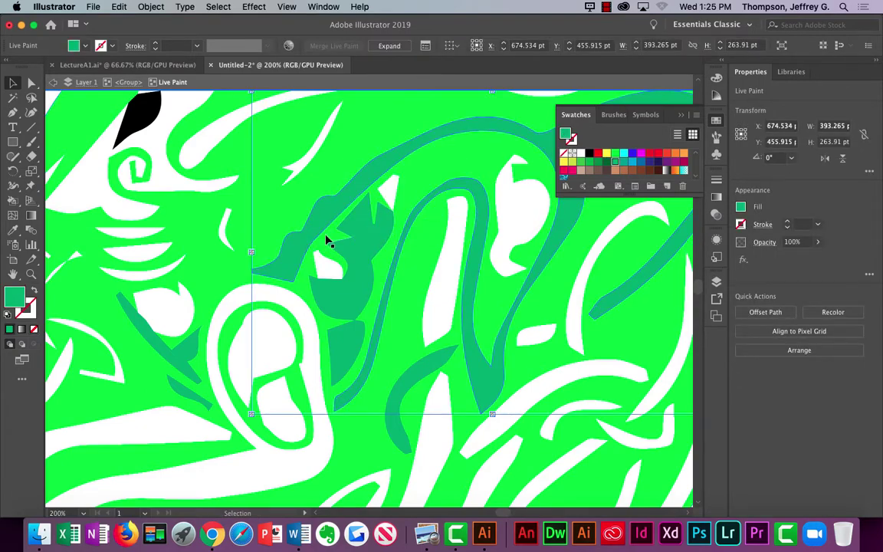
Step: Set the view to 100% and exit all isolation levels back to the full document
key(super+0)
key(super+1)
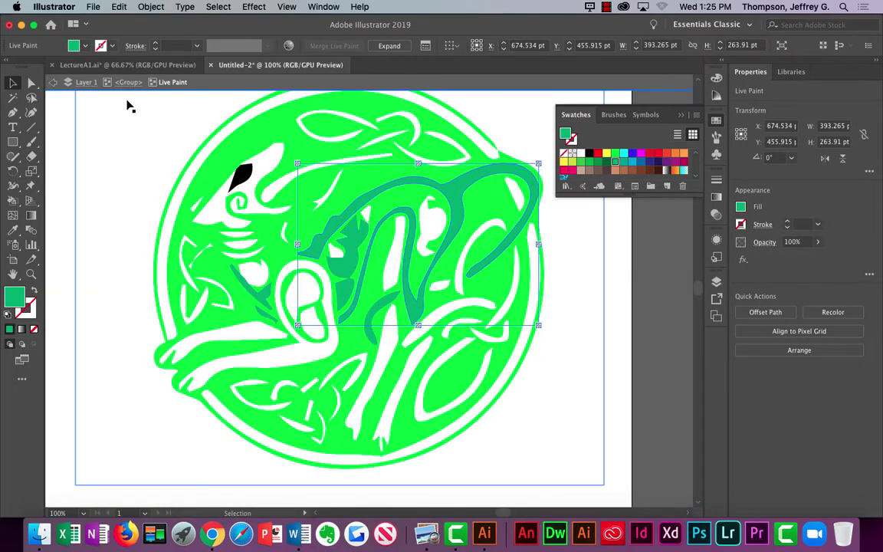
click(54, 84)
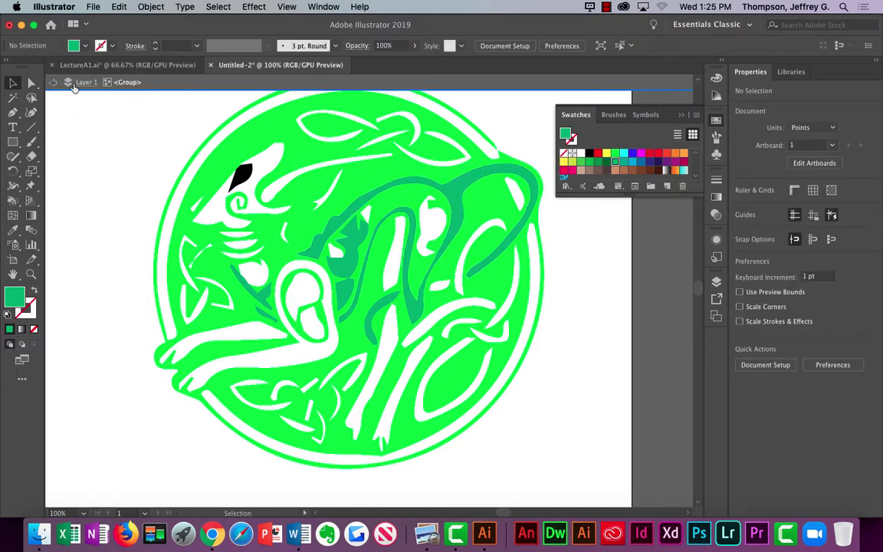
click(54, 84)
click(53, 83)
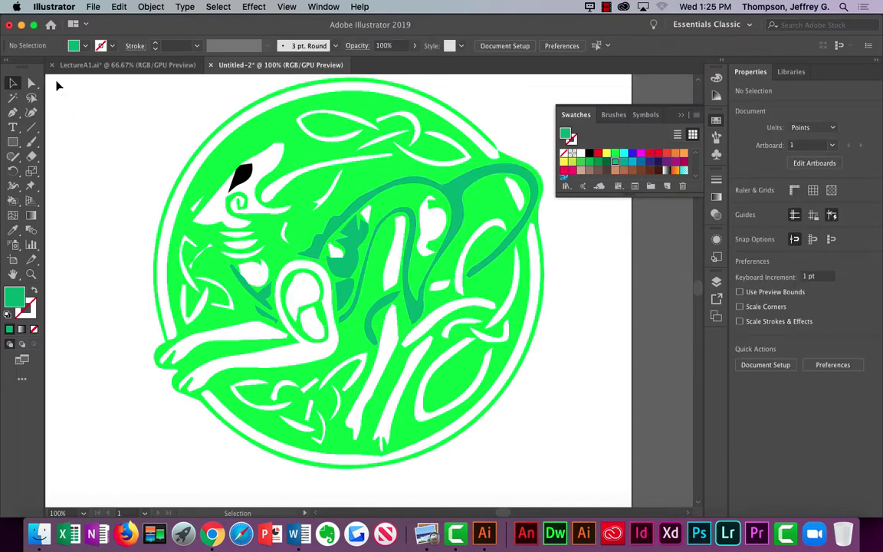
Step: Fill the whole artwork group with cyan and deselect it
click(68, 277)
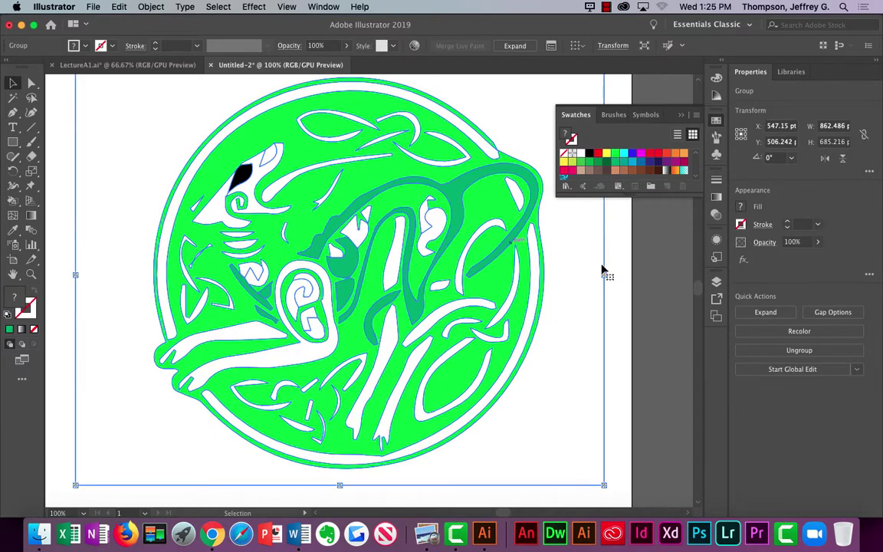
click(566, 136)
click(624, 153)
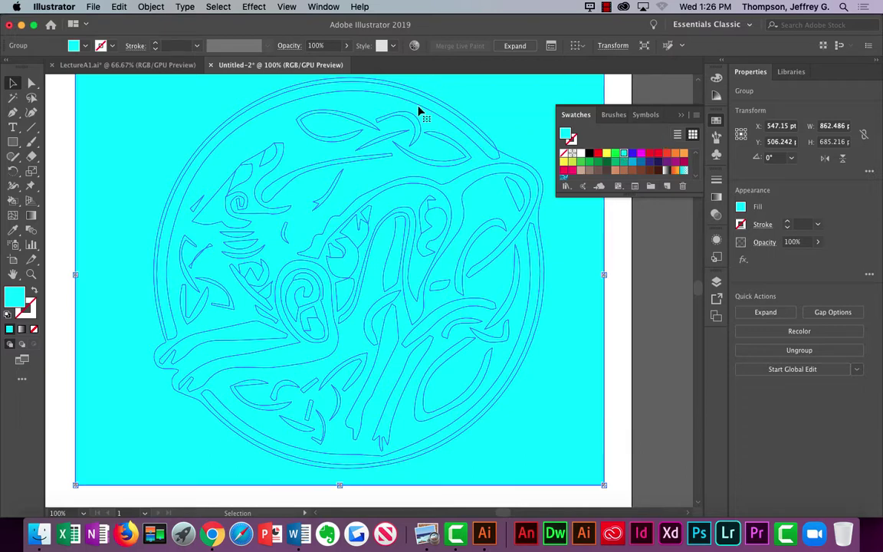
click(48, 164)
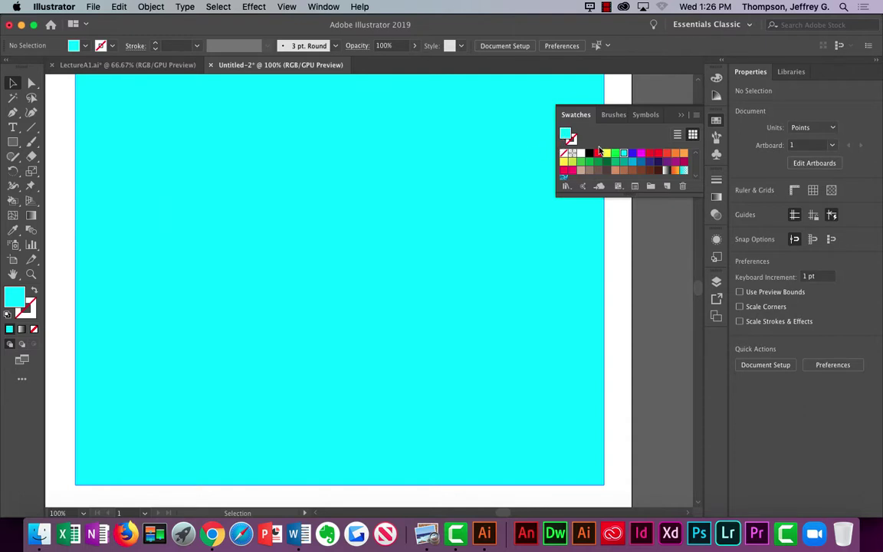
Step: Load the Art & Illustration default swatch library and place its window over the Swatches panel
click(566, 188)
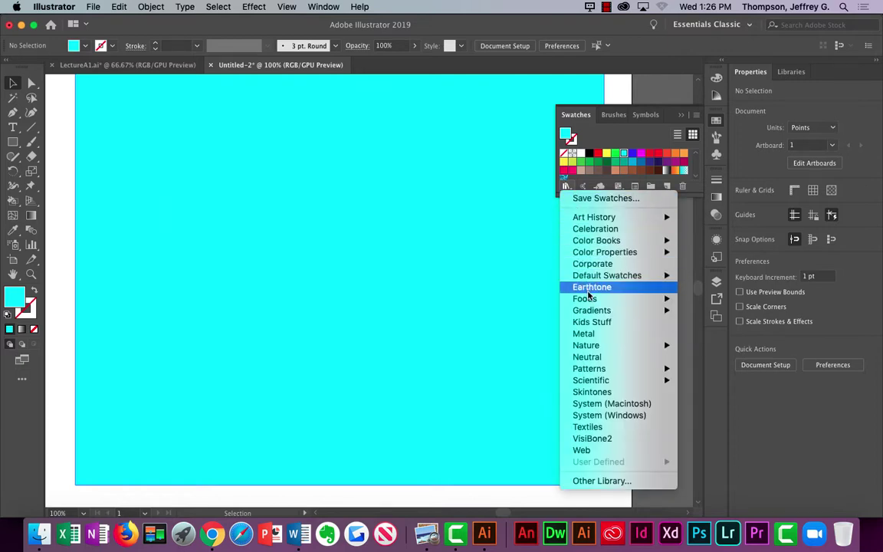
mouse_move(625, 276)
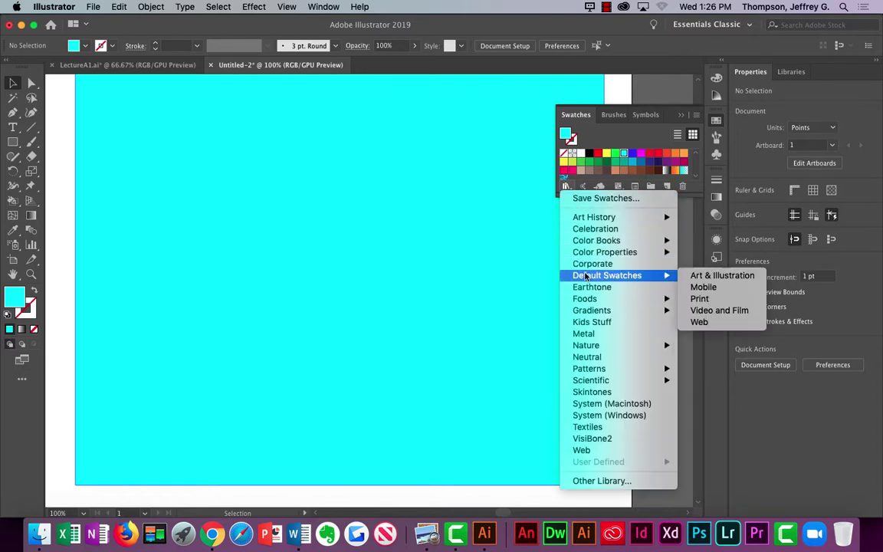
click(713, 277)
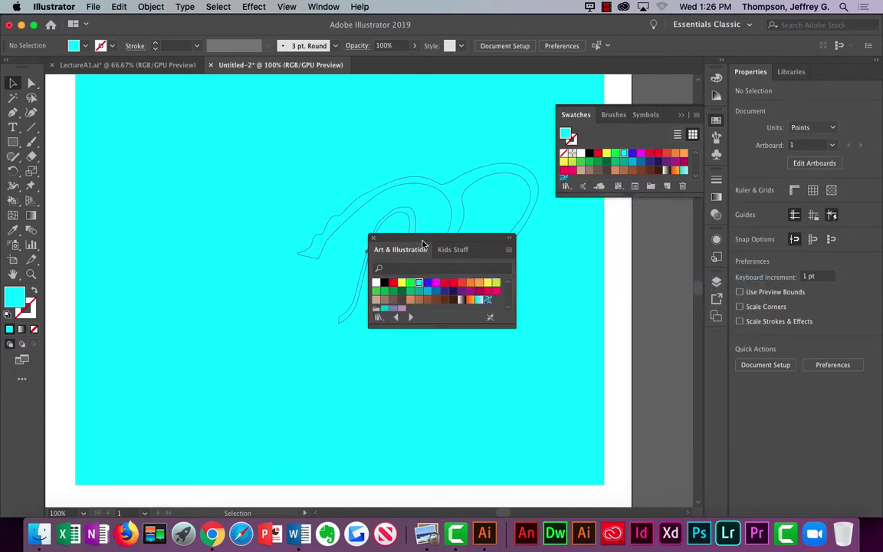
drag(466, 243, 645, 109)
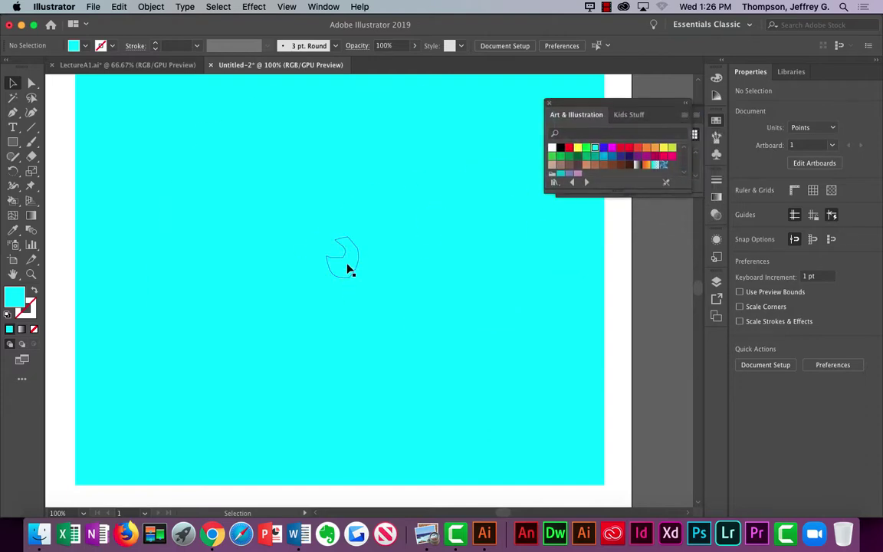
Step: Fill the entire artwork group with light orange from the Art & Illustration library
click(637, 147)
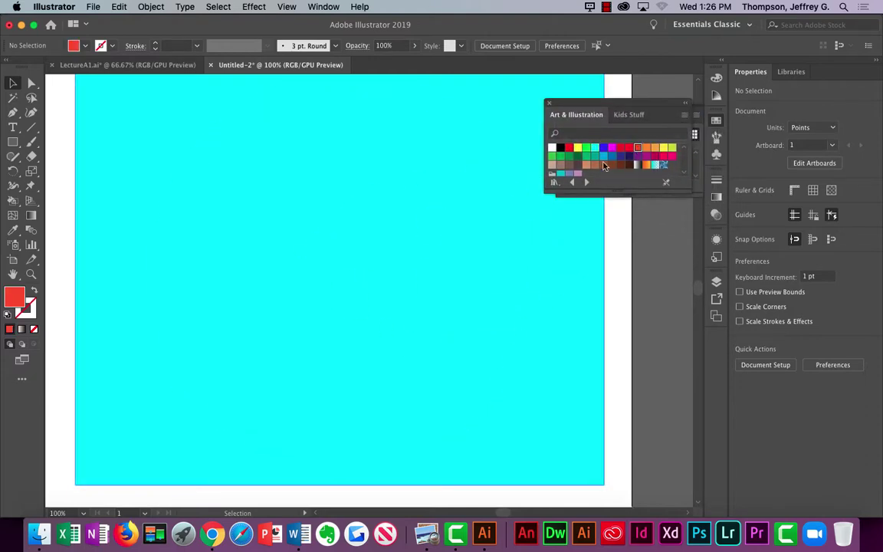
click(341, 231)
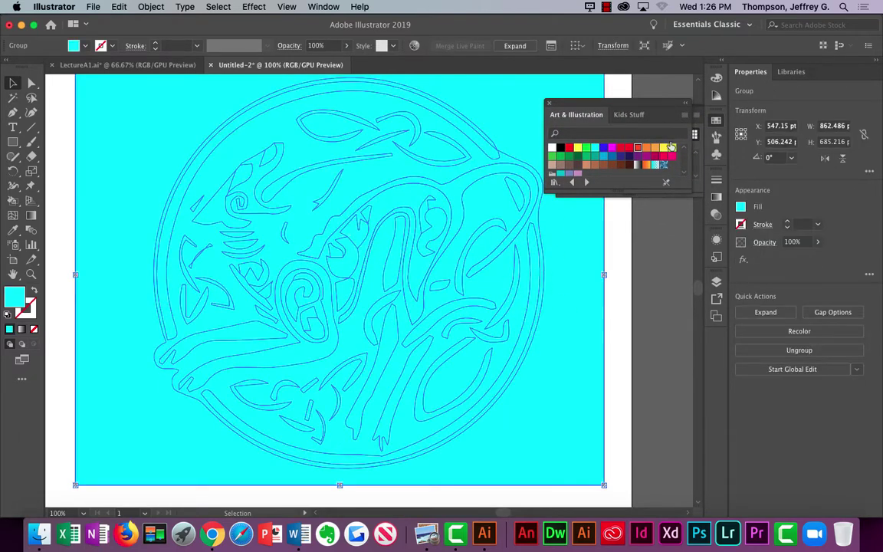
click(654, 147)
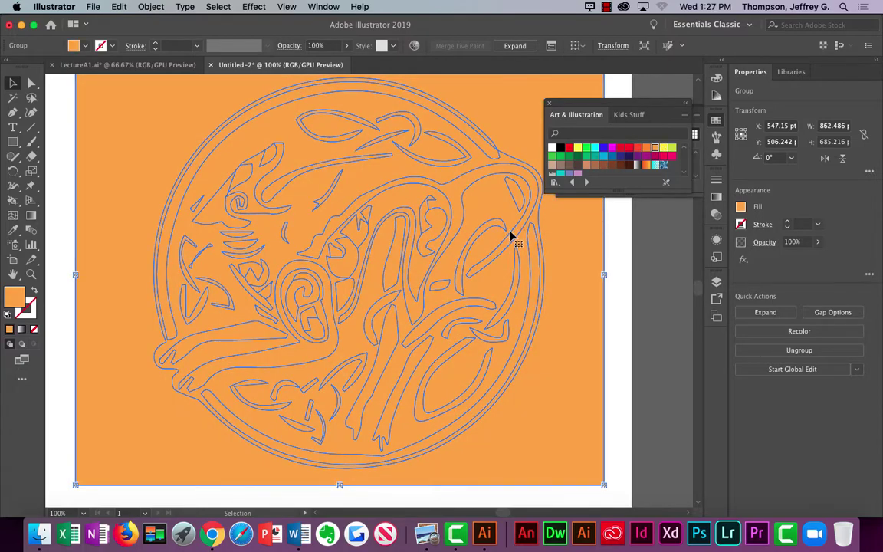
scroll(498, 241, down, 3)
scroll(493, 236, up, 8)
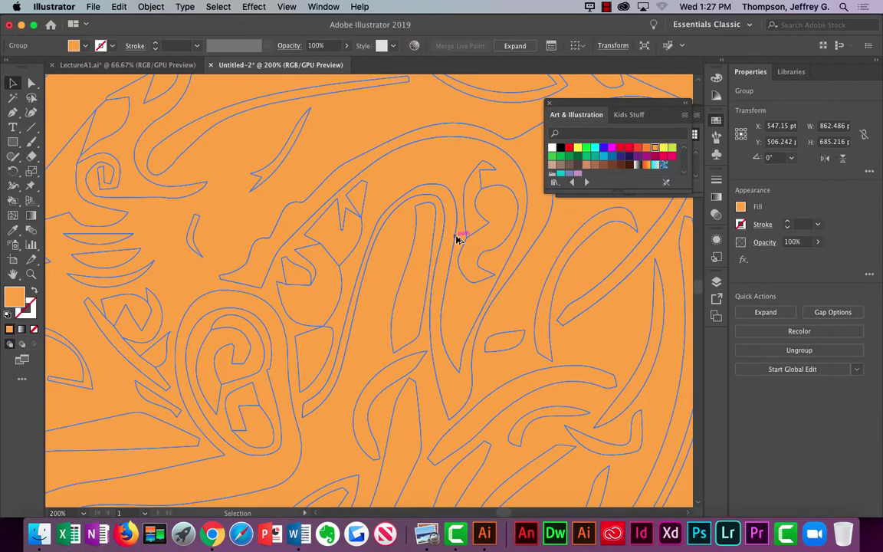
scroll(457, 239, down, 3)
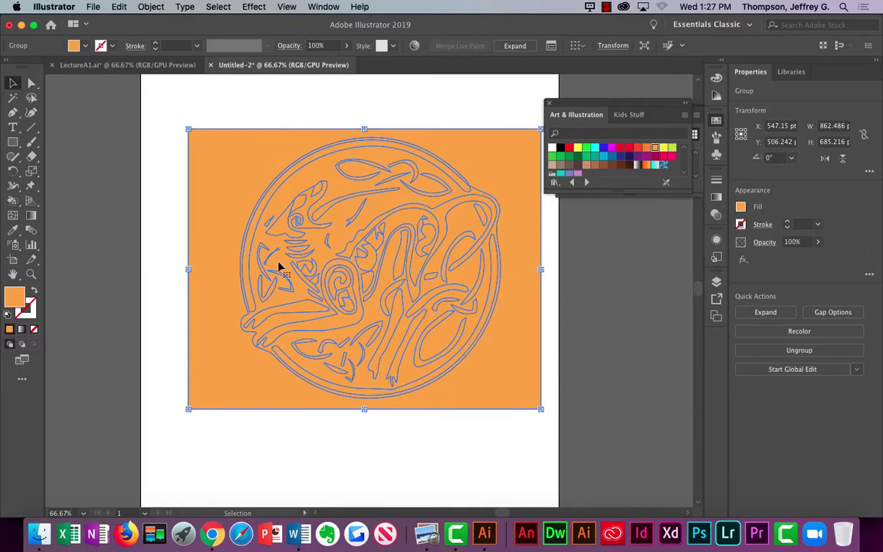
Step: Ungroup the orange artwork and shift the resulting Live Paint object slightly up and left on the artboard
click(151, 6)
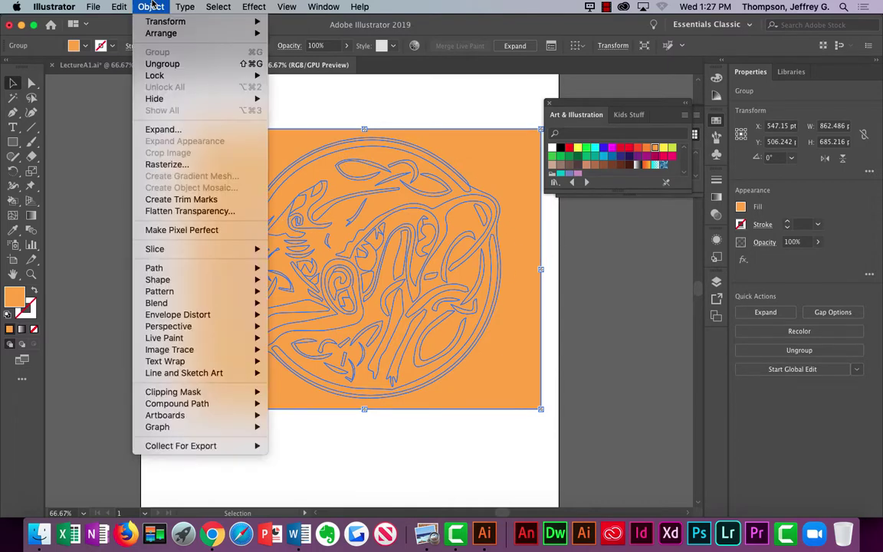
click(159, 67)
key(Delete)
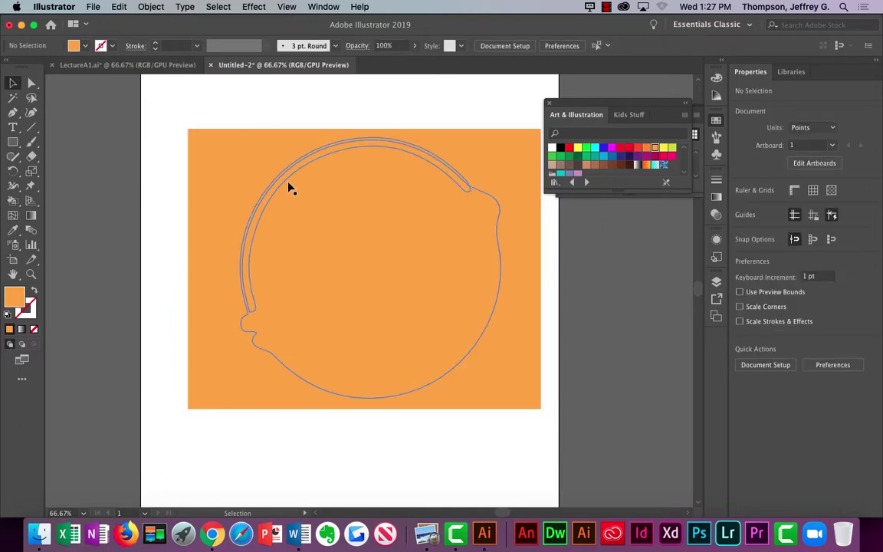
key(super+z)
key(super+alt+x)
drag(225, 152, 230, 168)
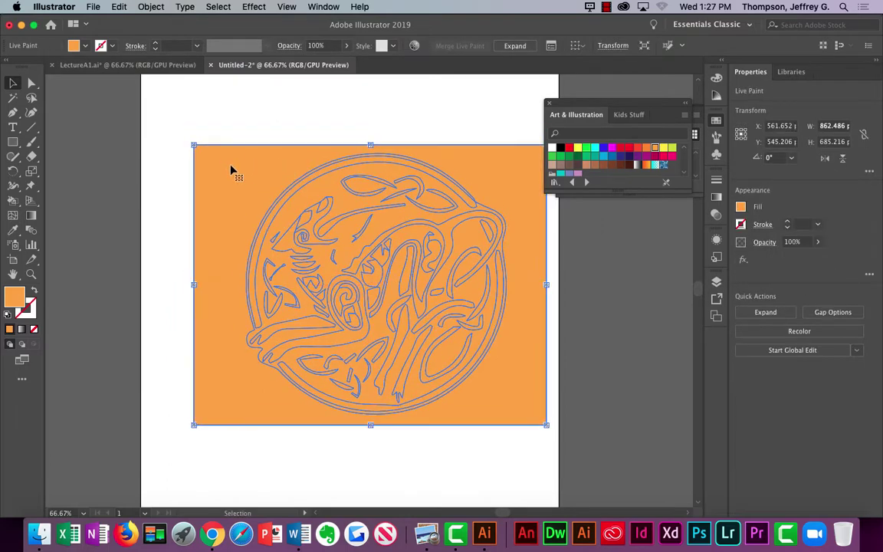
key(super+z)
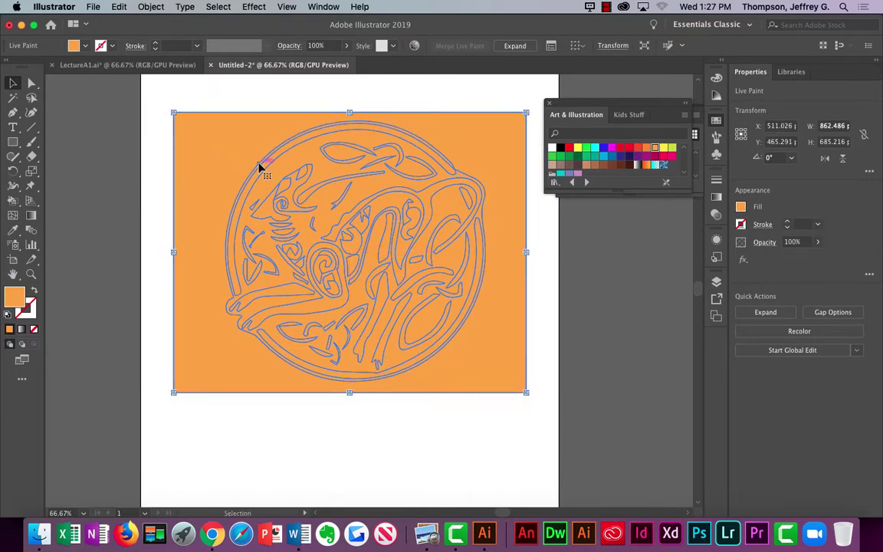
Step: Fill the whole Live Paint object with magenta from the Art & Illustration library and deselect it
scroll(264, 168, up, 2)
click(151, 6)
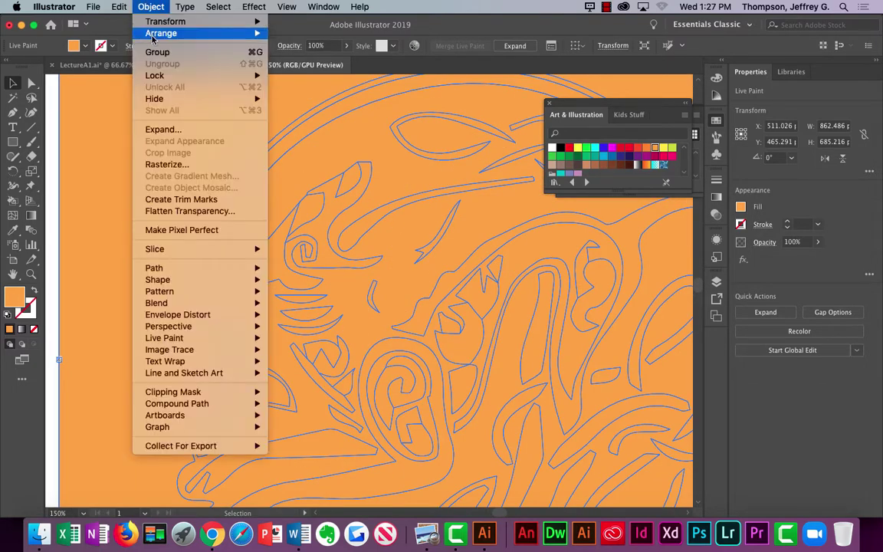
click(309, 130)
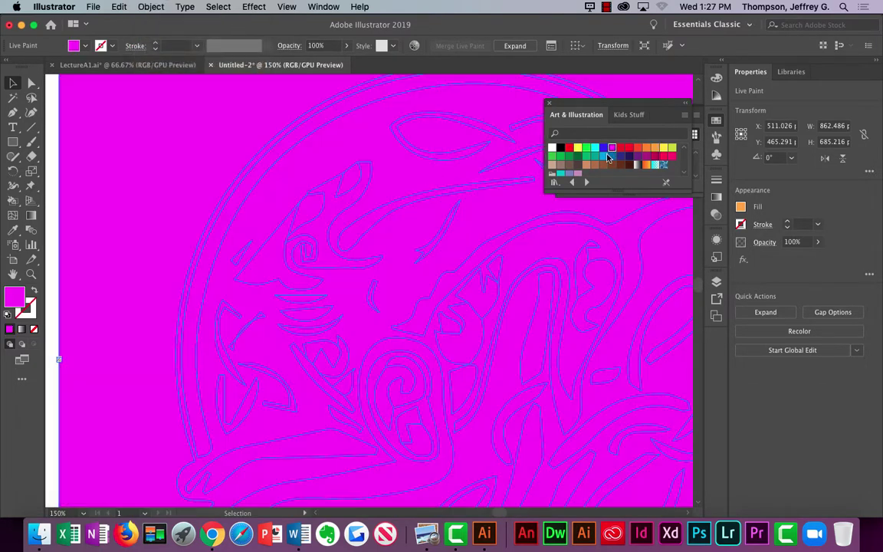
click(612, 147)
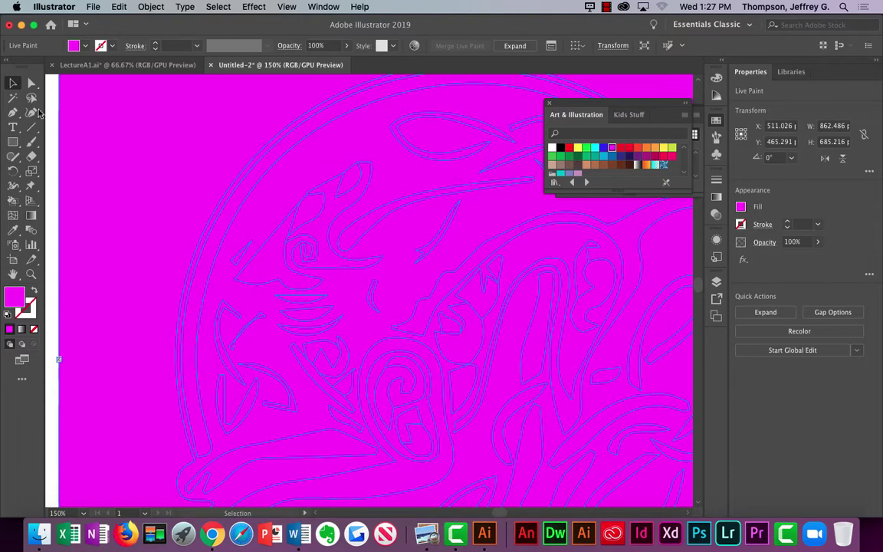
click(55, 165)
scroll(196, 149, up, 3)
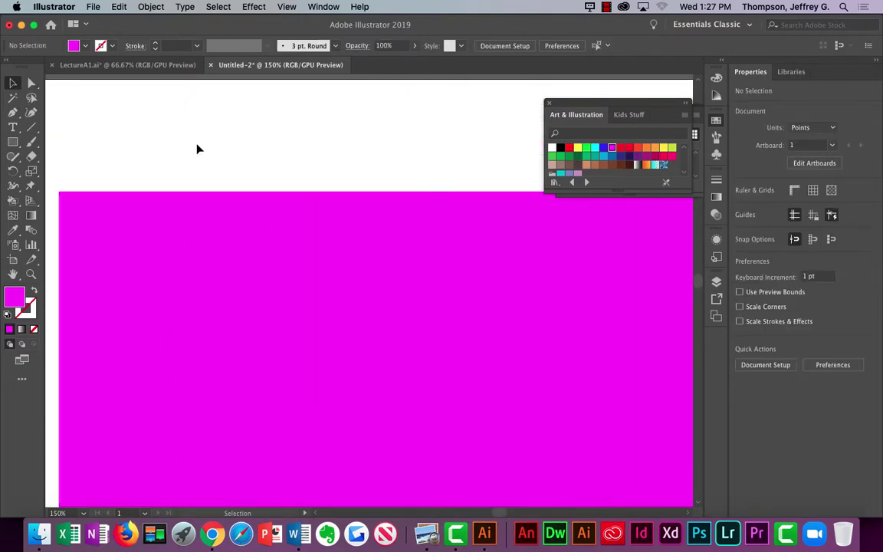
Step: Undo the whole-object recoloring and the move so the artwork regains its separate green, white and black fills
key(super+z)
key(super+z)
scroll(262, 183, up, 2)
key(super+z)
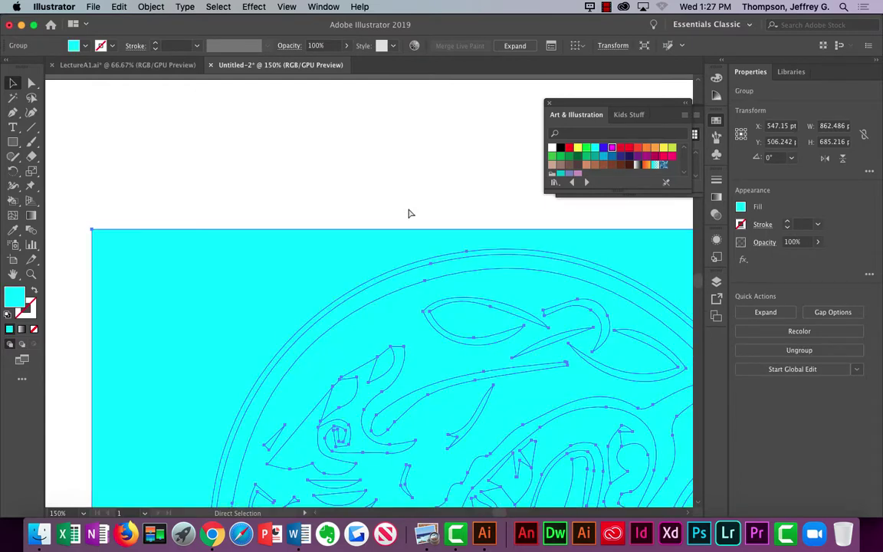
key(super+z)
key(super+z)
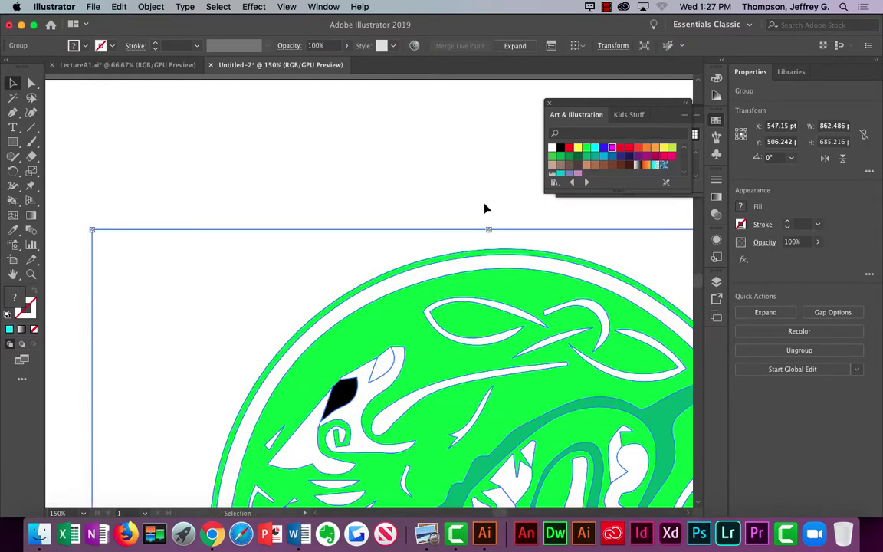
scroll(485, 208, down, 1)
key(super+shift+z)
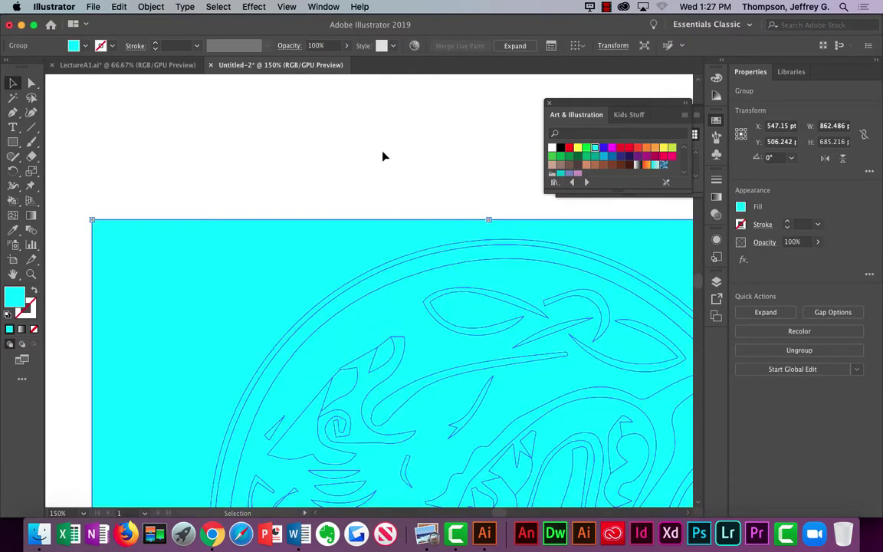
key(super+z)
key(super+z)
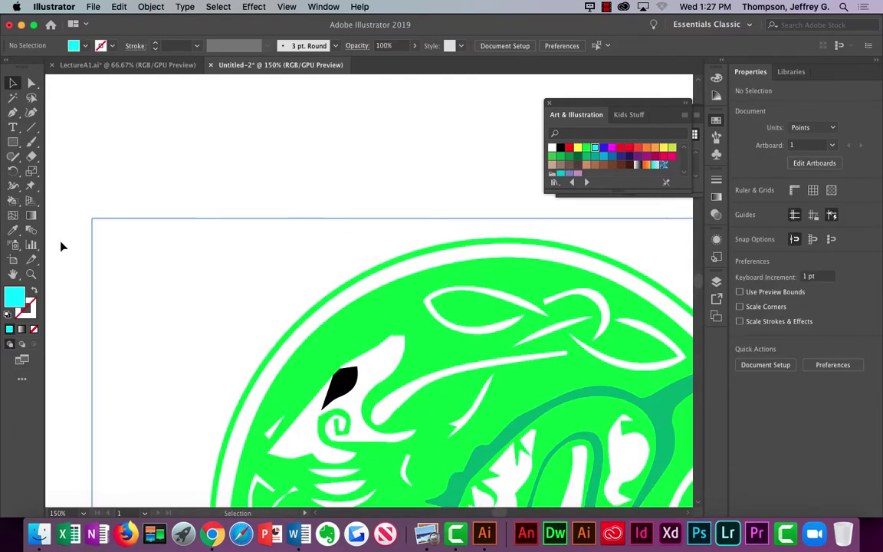
Step: Try filling the entire Live Paint object with RGB Magenta, cyan, RGB Yellow and magenta again, and deselect it
click(11, 83)
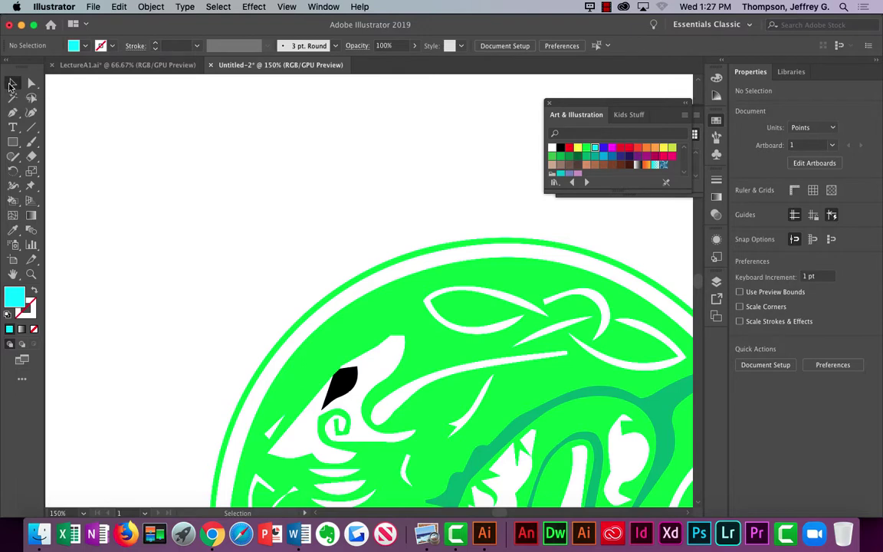
click(395, 298)
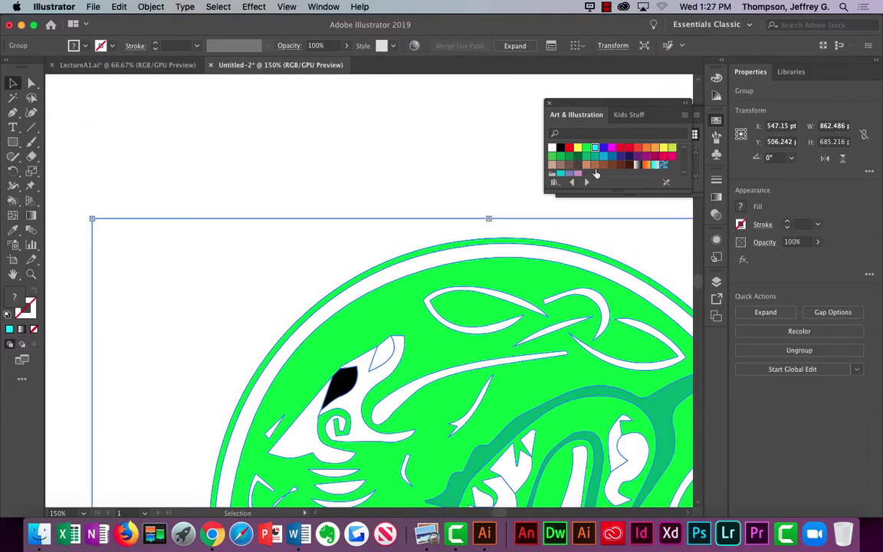
click(612, 148)
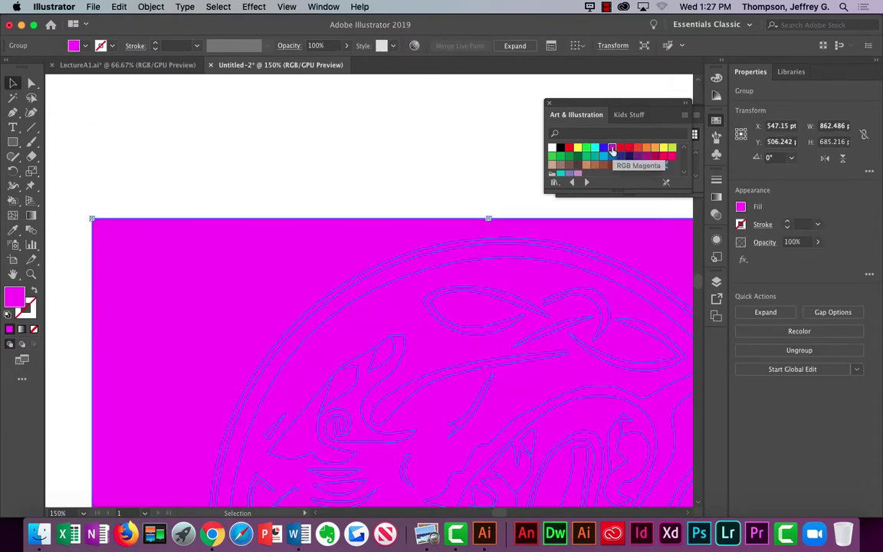
click(587, 164)
click(595, 147)
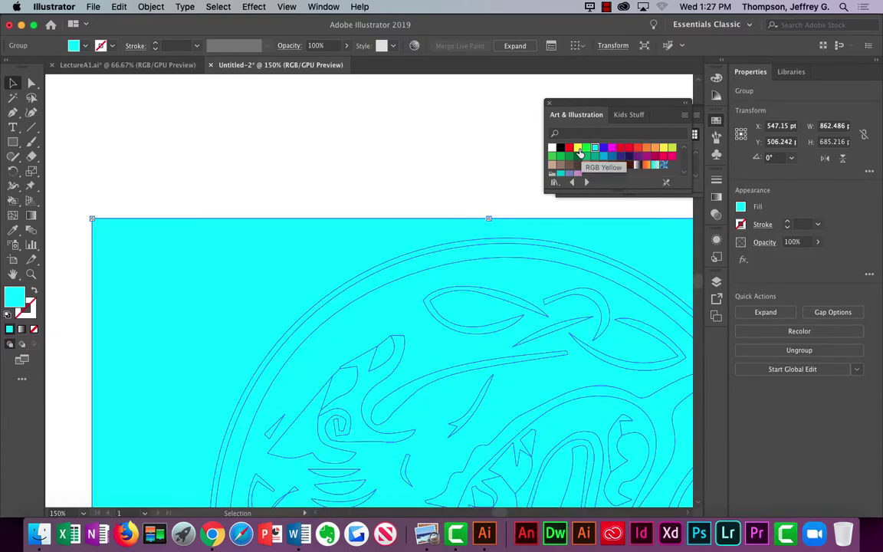
click(579, 148)
click(612, 148)
click(499, 154)
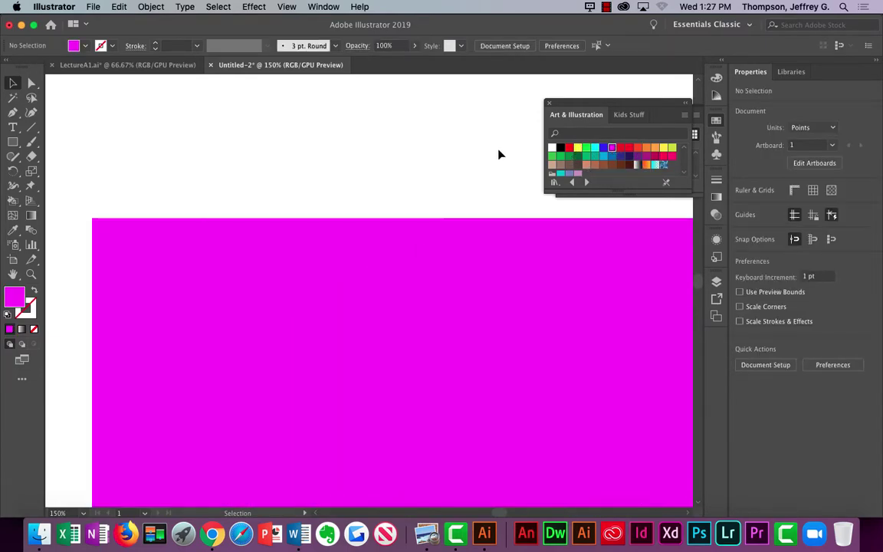
Step: Undo the whole-object fills back to the green, white and black artwork
key(super+z)
key(super+z)
key(super+z)
key(super+z)
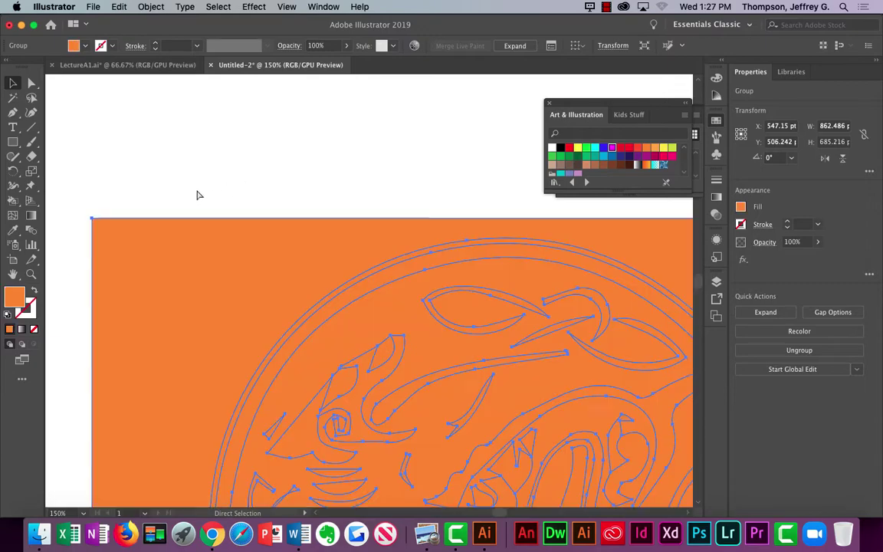
key(super+z)
key(super+z)
key(v)
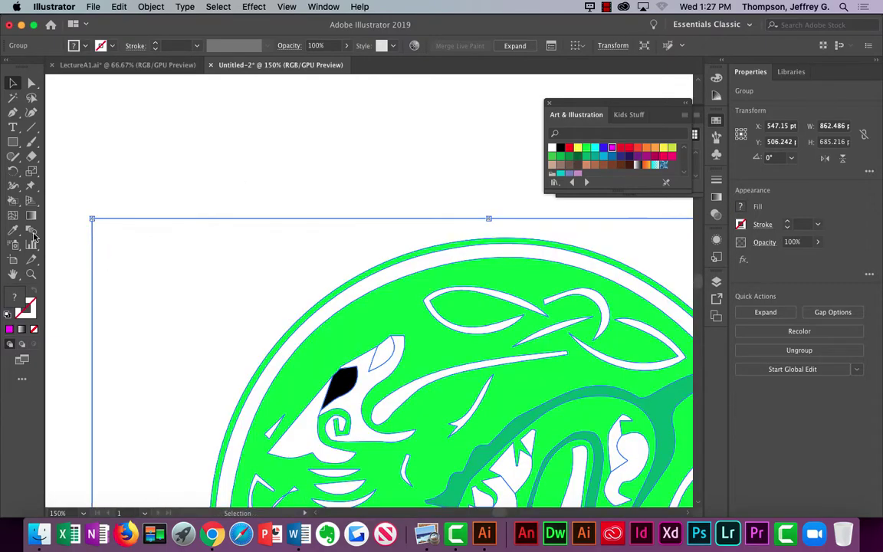
Step: Paint the design's bright green background region magenta using the Live Paint Bucket
click(12, 202)
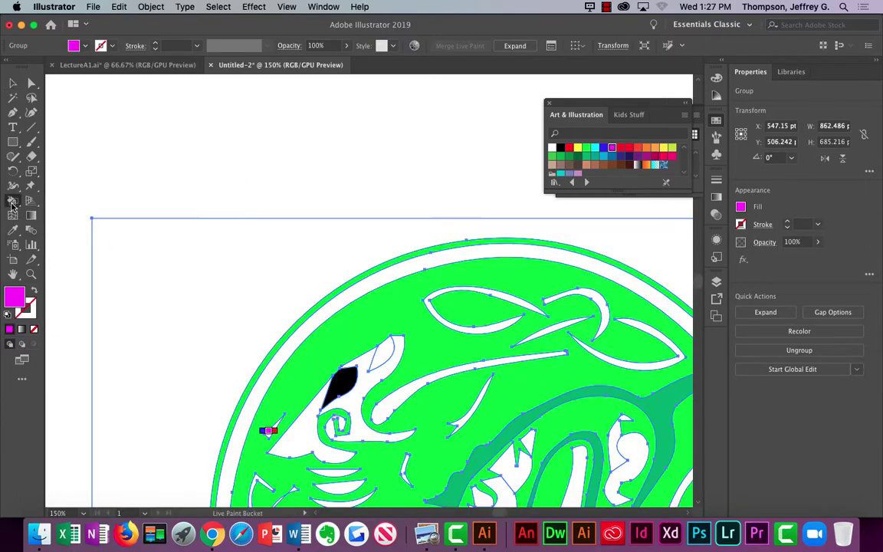
click(395, 300)
scroll(595, 315, down, 1)
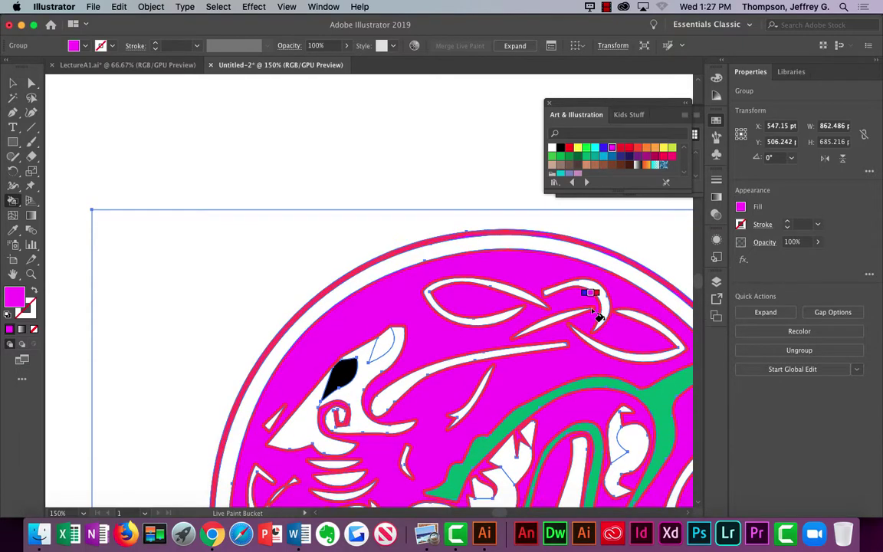
scroll(596, 314, down, 5)
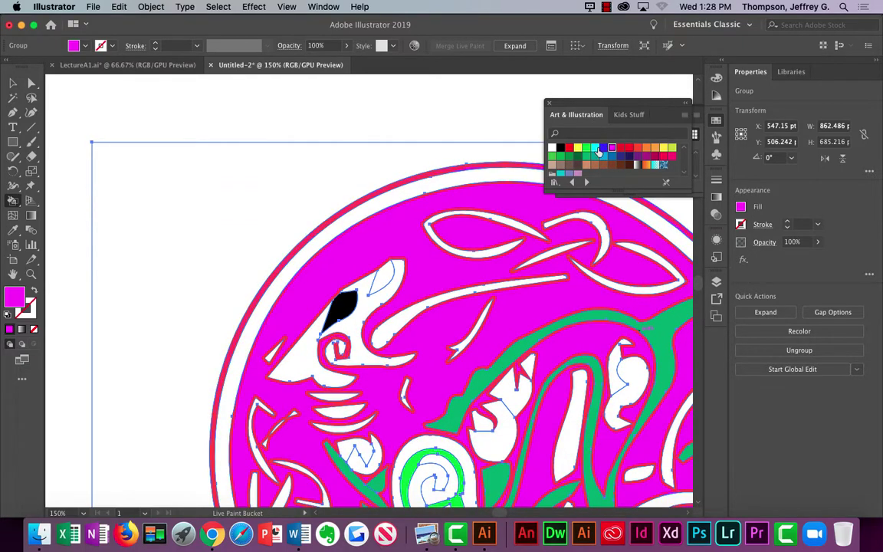
Step: Paint the long teal band, the green spiral ring, the small teal pieces around it and the black eye cyan
click(599, 152)
click(603, 303)
scroll(558, 376, down, 5)
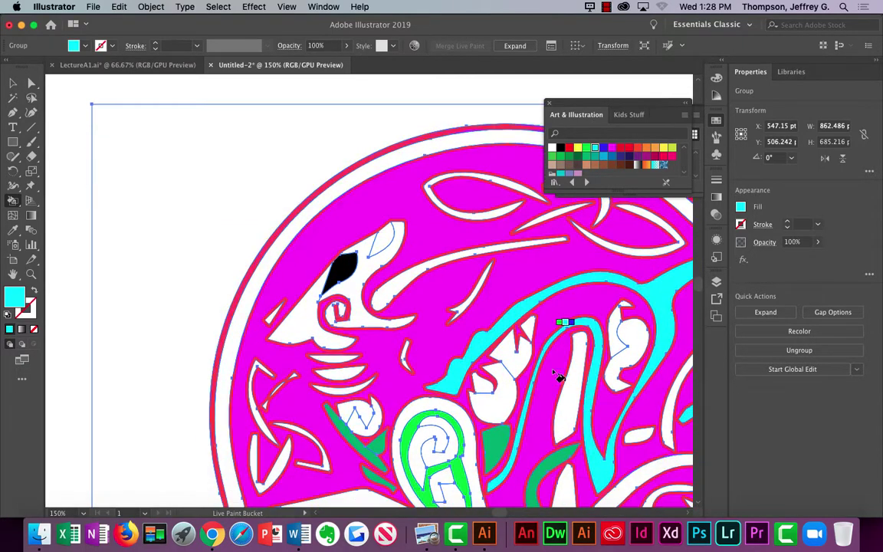
scroll(560, 377, down, 3)
click(469, 420)
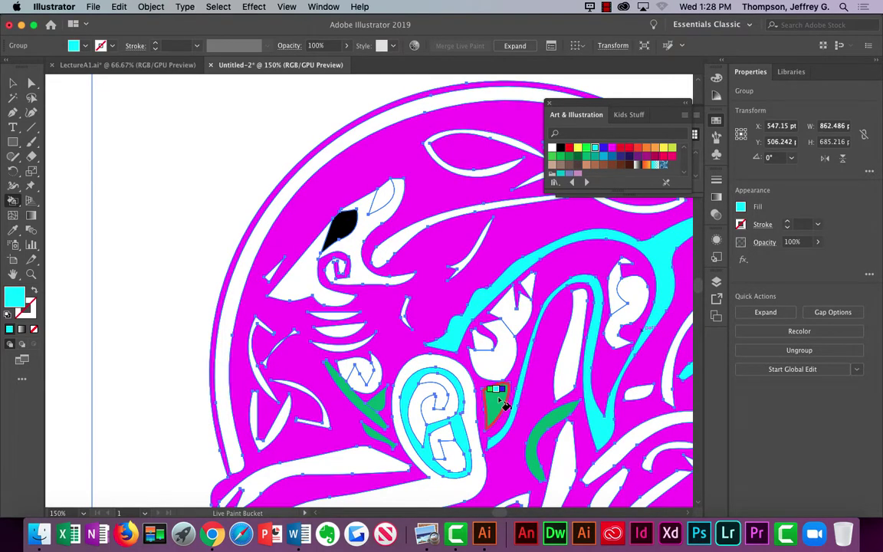
click(500, 398)
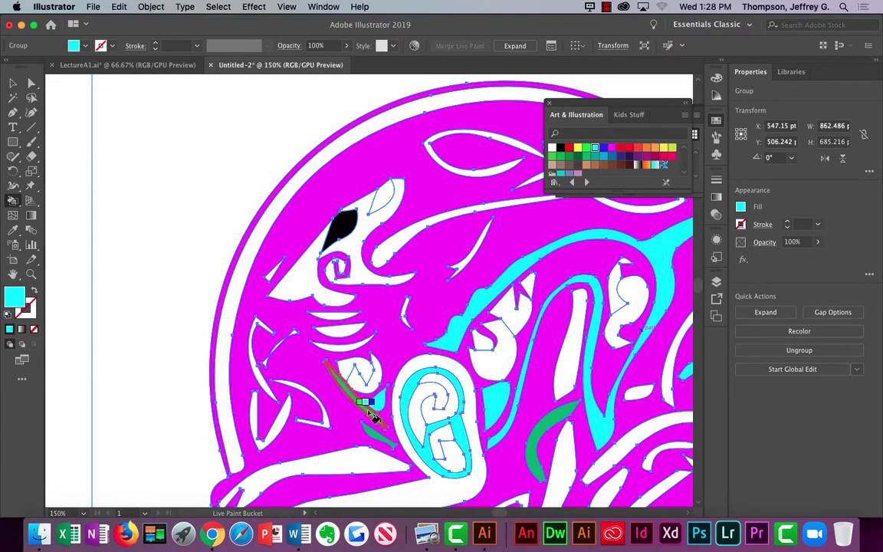
click(375, 416)
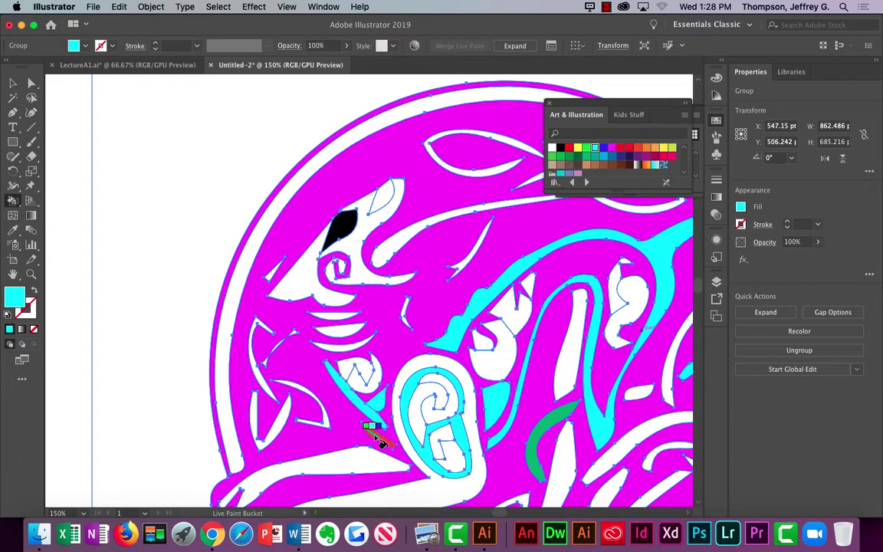
click(357, 227)
Step: Examine the recolored magenta and cyan regions across the rest of the circular design
key(v)
scroll(452, 239, right, 6)
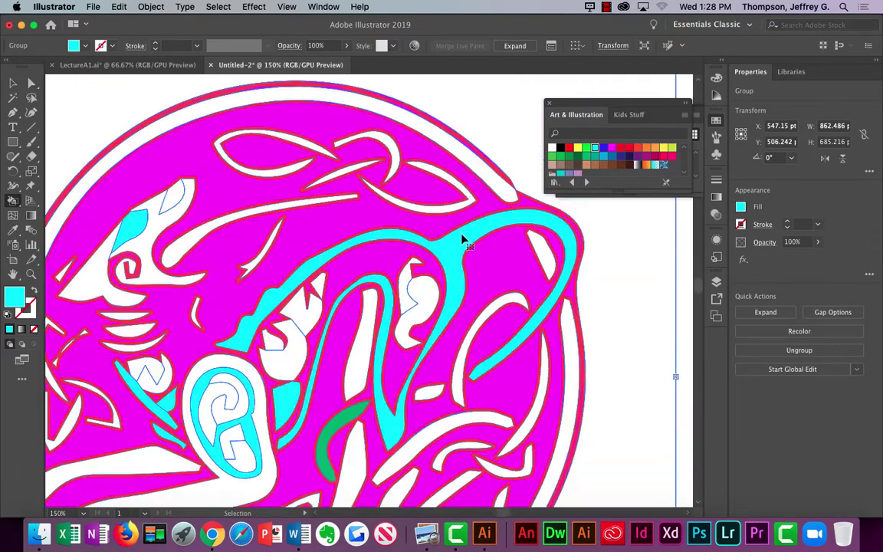
scroll(463, 240, left, 1)
key(k)
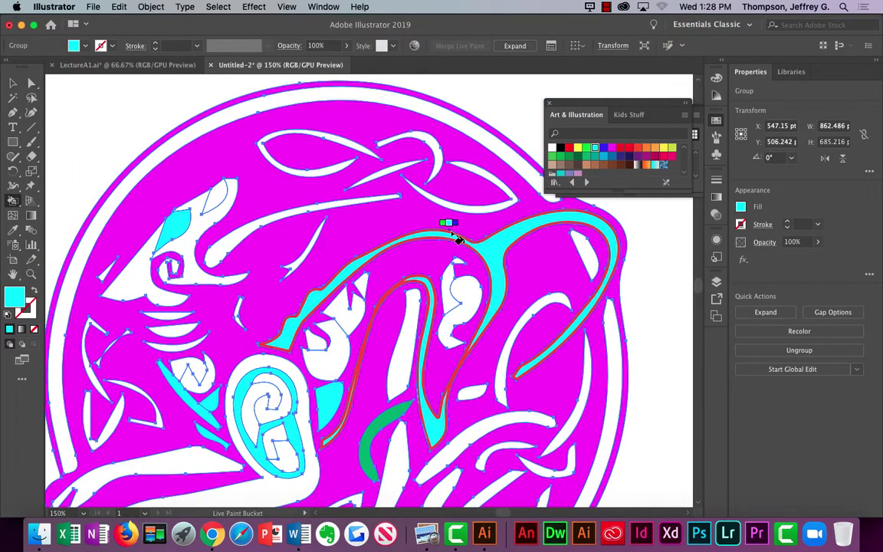
click(454, 237)
scroll(505, 222, down, 5)
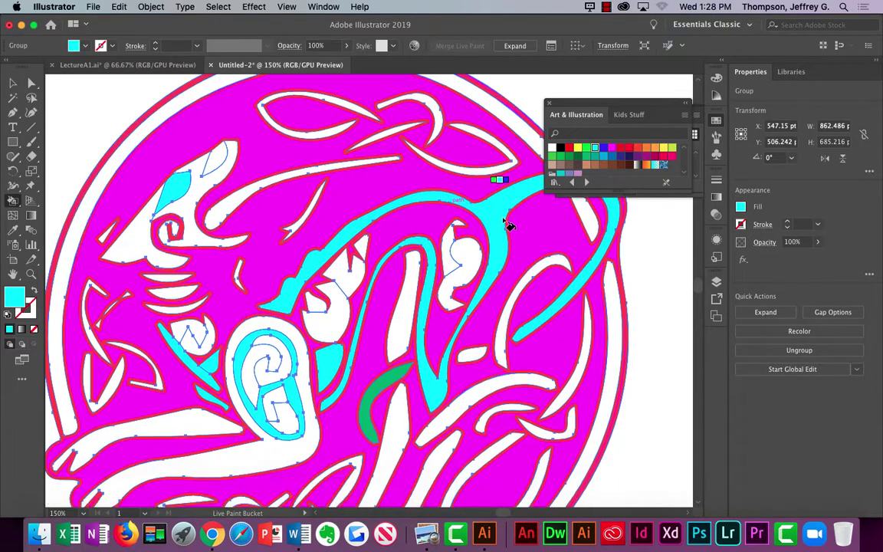
scroll(508, 222, down, 9)
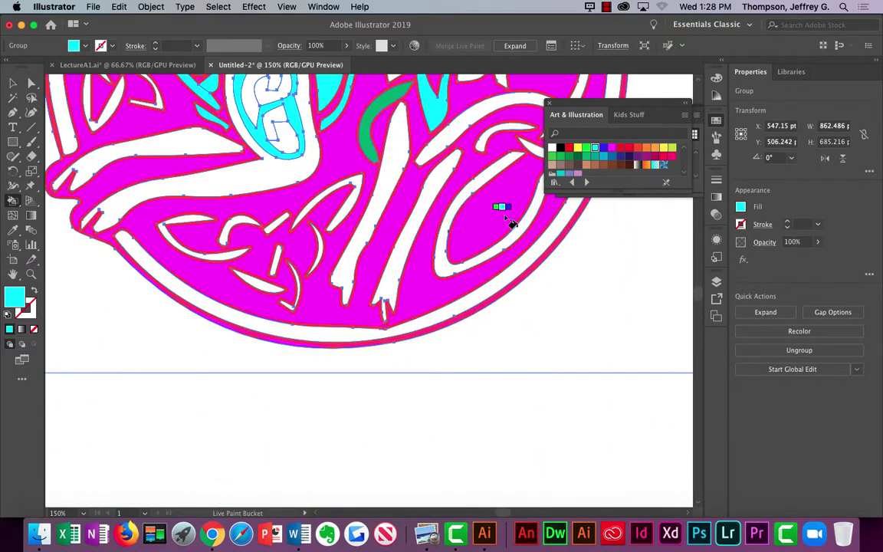
scroll(508, 222, up, 14)
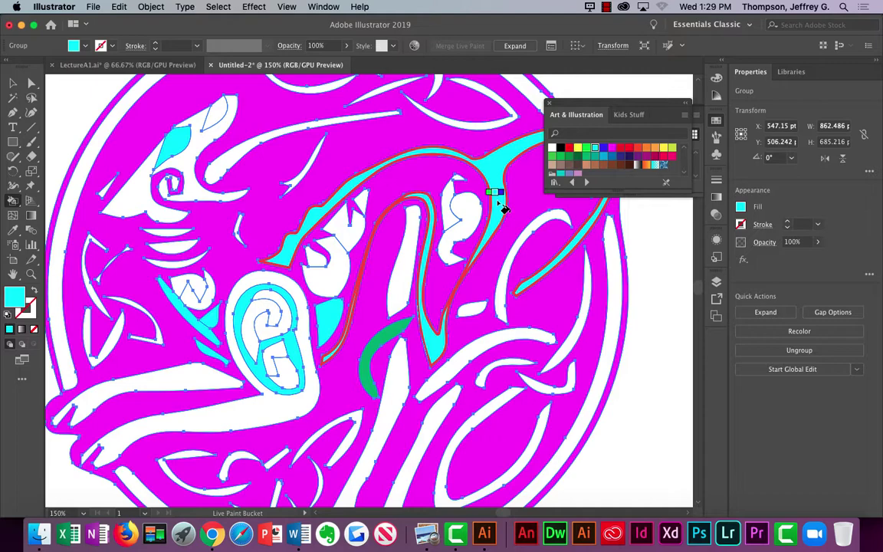
Step: Paint the magenta background region with the cyan gradient swatch and the long cyan band with the black-and-white gradient
click(500, 206)
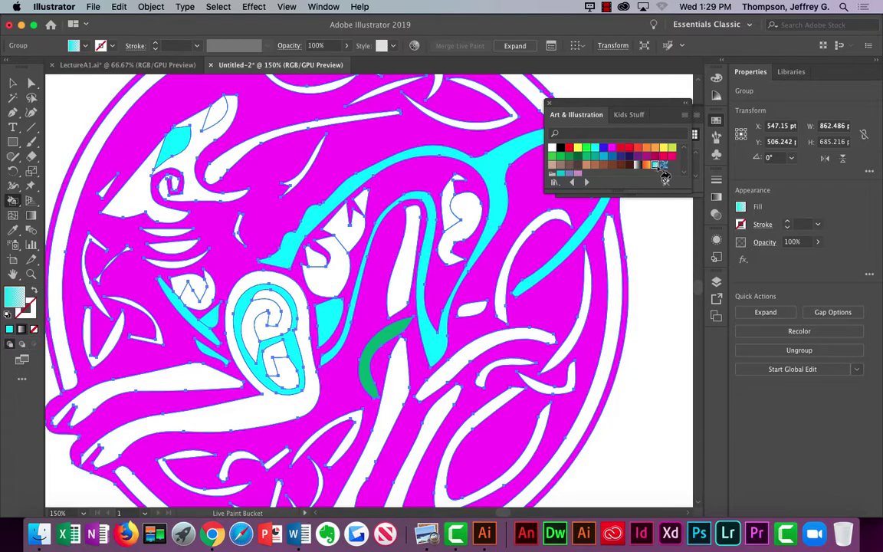
click(387, 146)
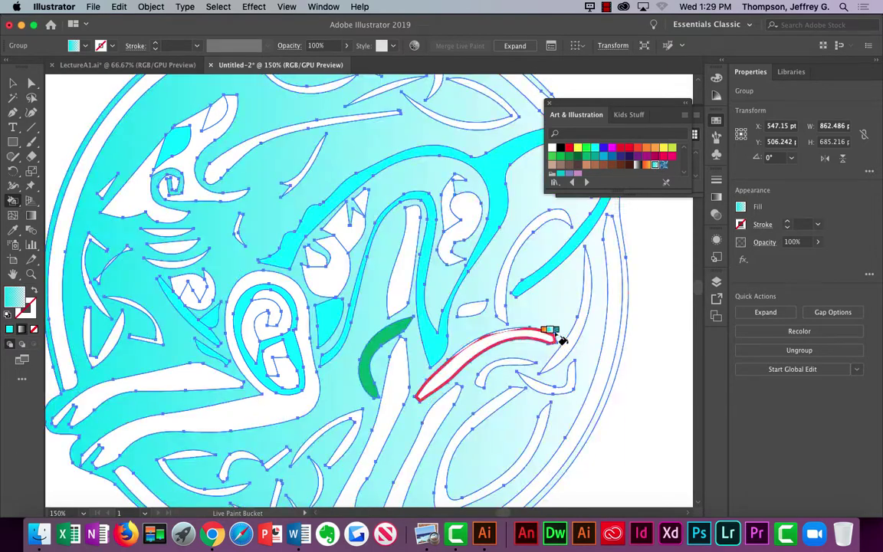
click(638, 164)
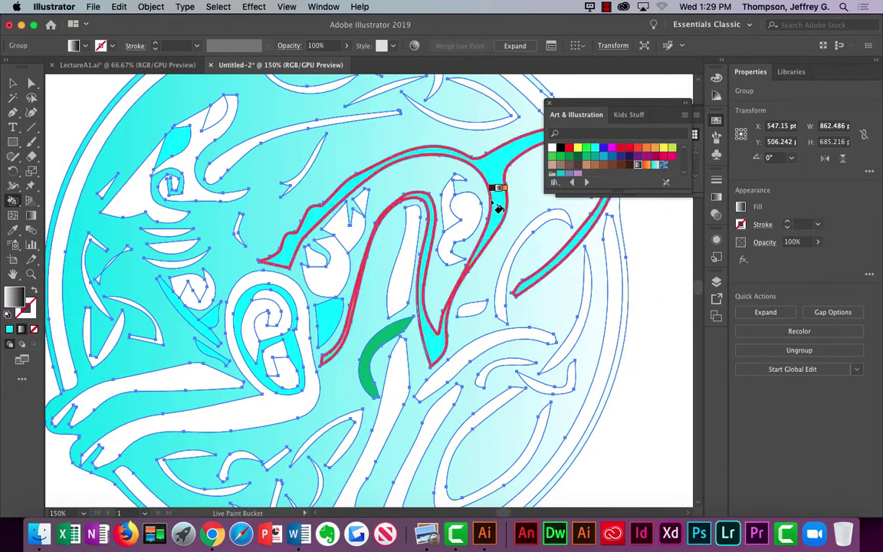
click(494, 167)
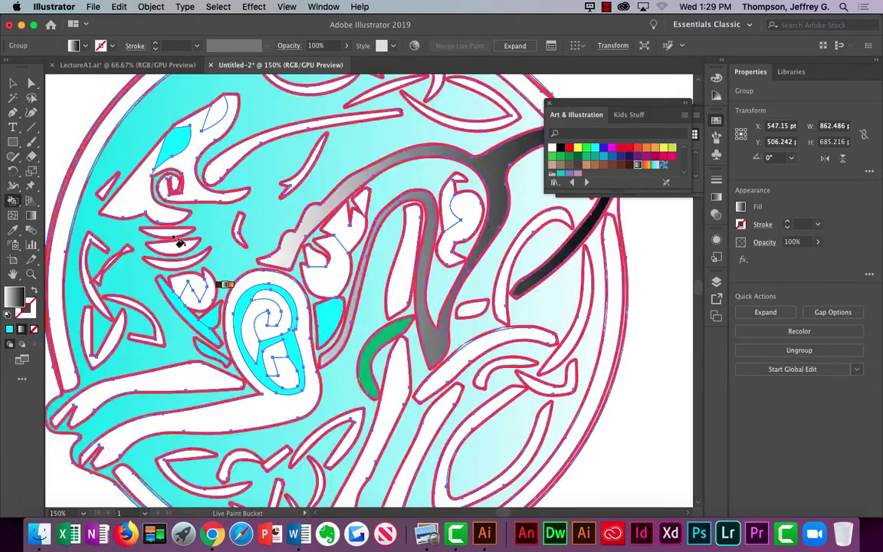
Step: Paint the animal's white head sections, the curved strip behind the head and two white pieces beneath the band with the black-and-white gradient
click(124, 189)
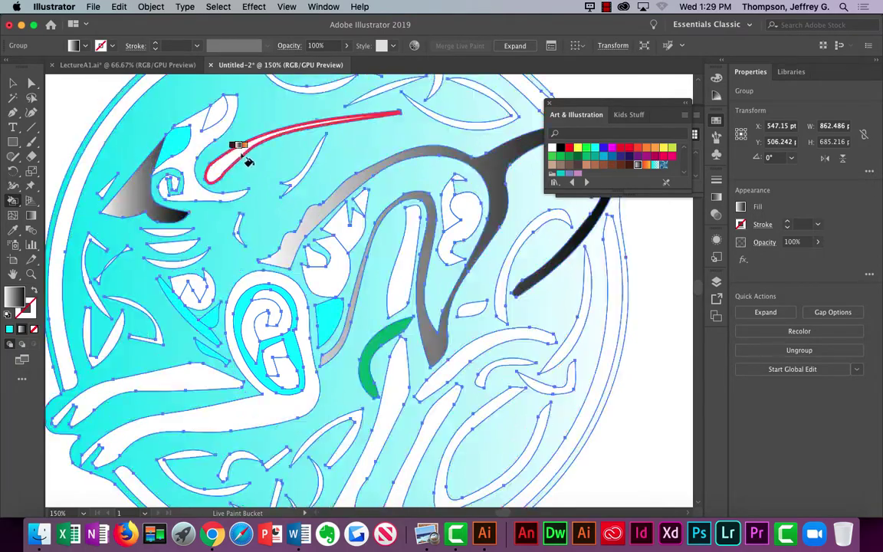
click(247, 159)
click(190, 144)
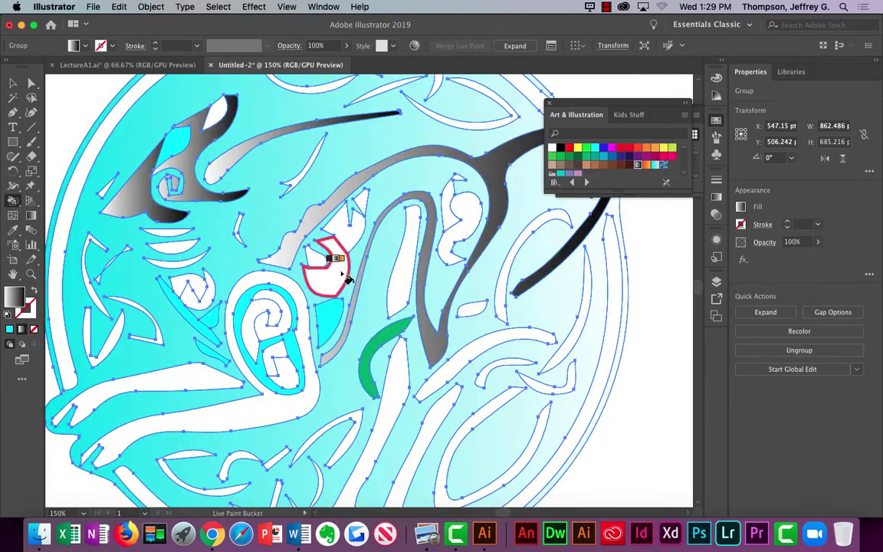
click(343, 276)
click(357, 232)
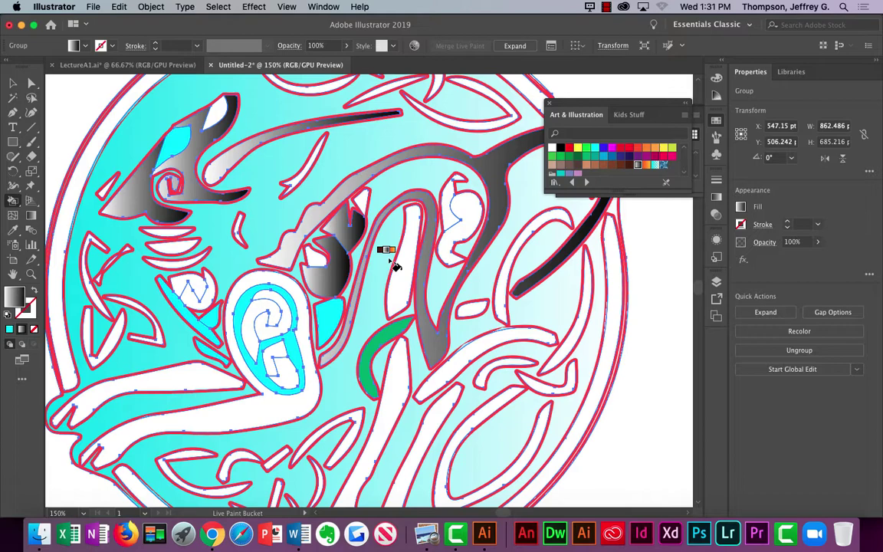
key(super+z)
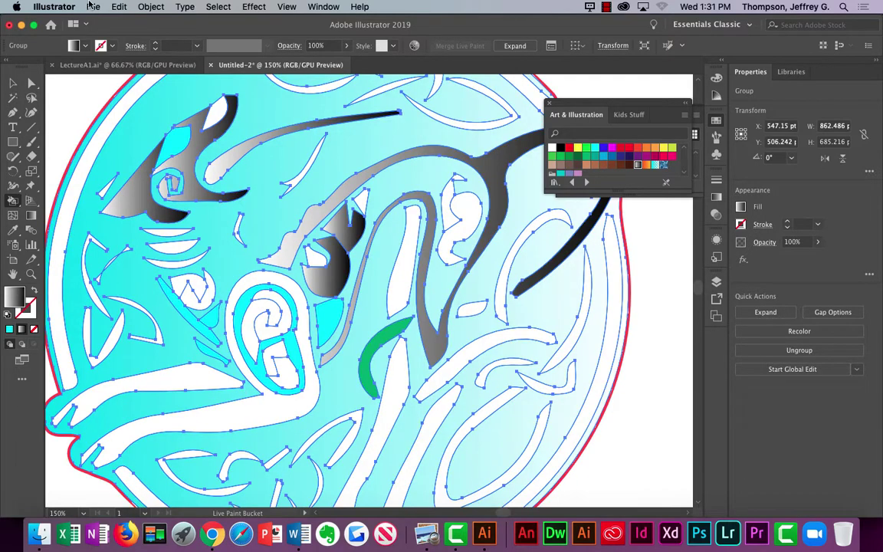
Step: Save the document as LectureA12.ai in the Mult1613 folder, accepting the Illustrator CC version and default save options
click(93, 7)
click(104, 102)
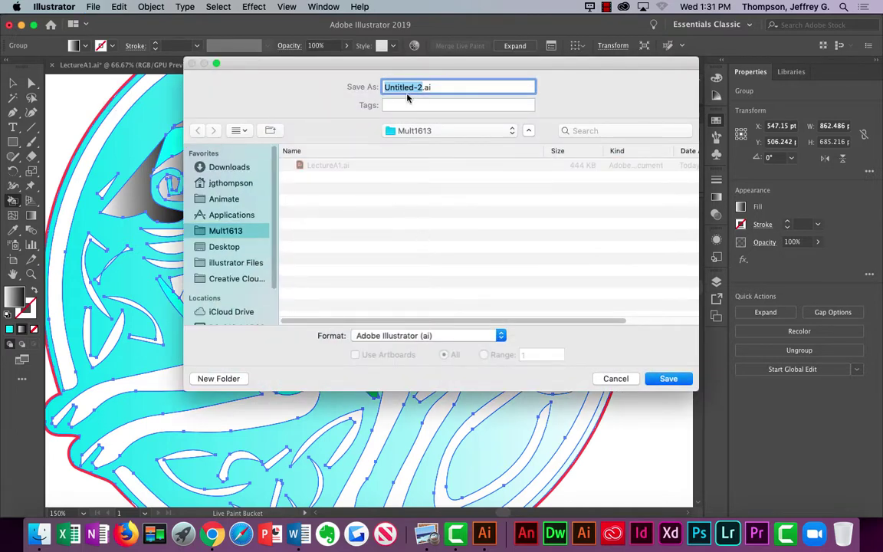
key(BackSpace)
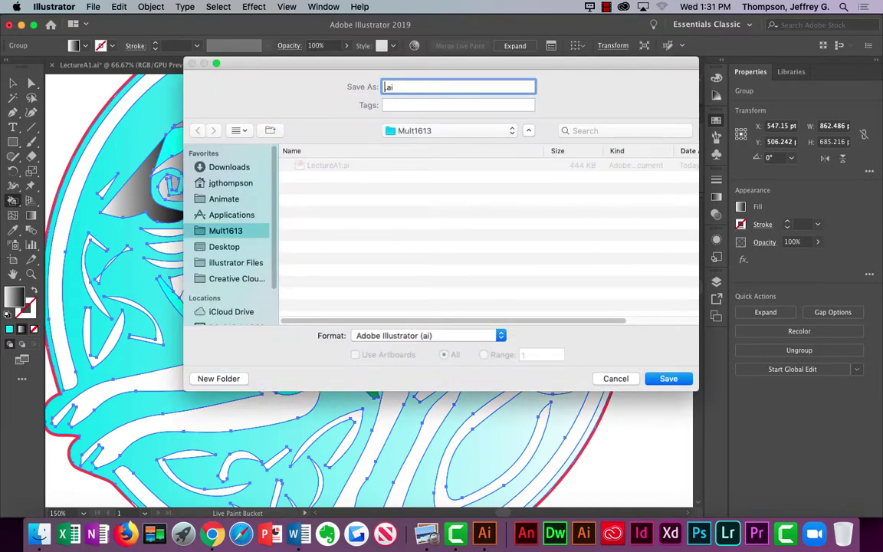
text(Lecture1)
key(BackSpace)
text(A12)
key(Return)
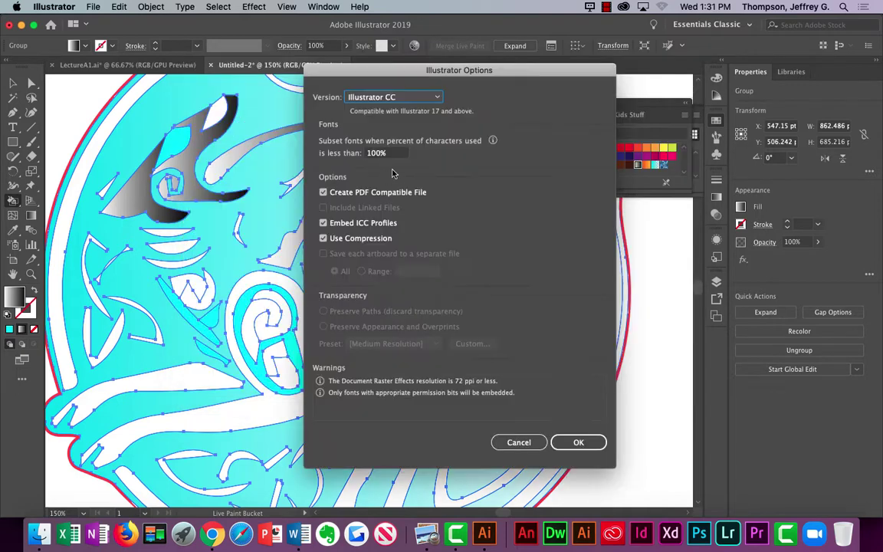
click(580, 444)
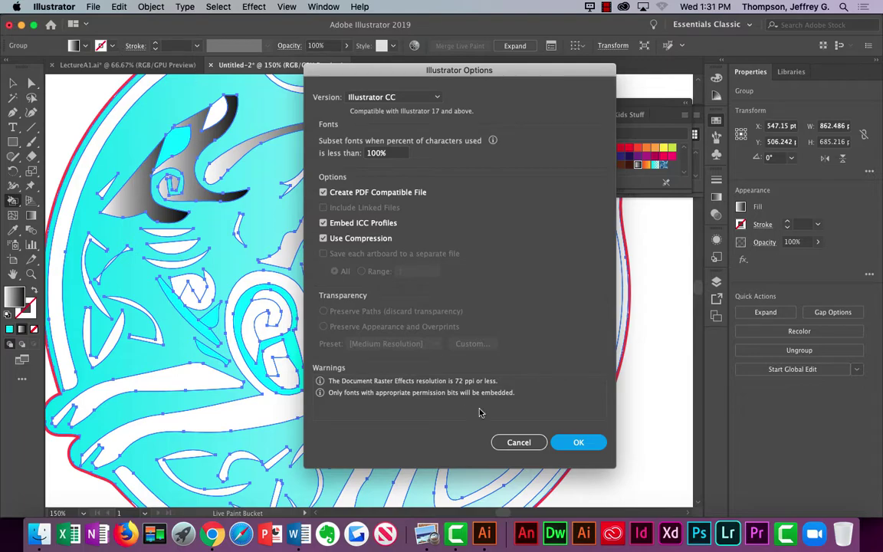
Step: Accept the Illustrator save options and save the artwork again as LectureA12.pdf in the Mult1613 folder with the Illustrator Default PDF preset
click(577, 445)
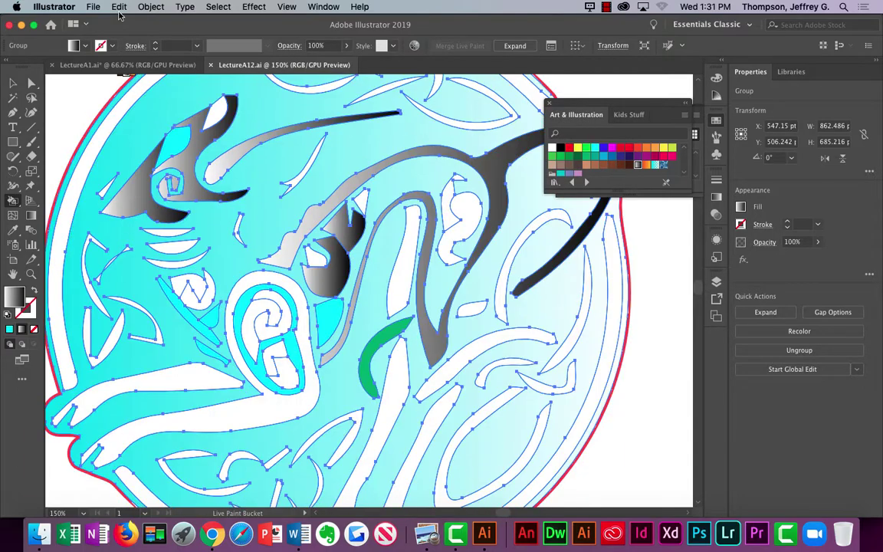
click(93, 6)
click(114, 109)
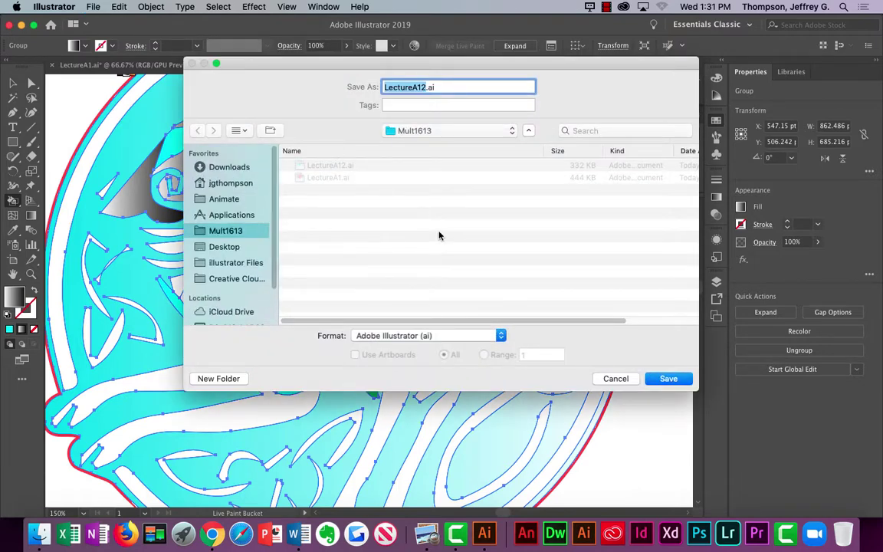
click(449, 336)
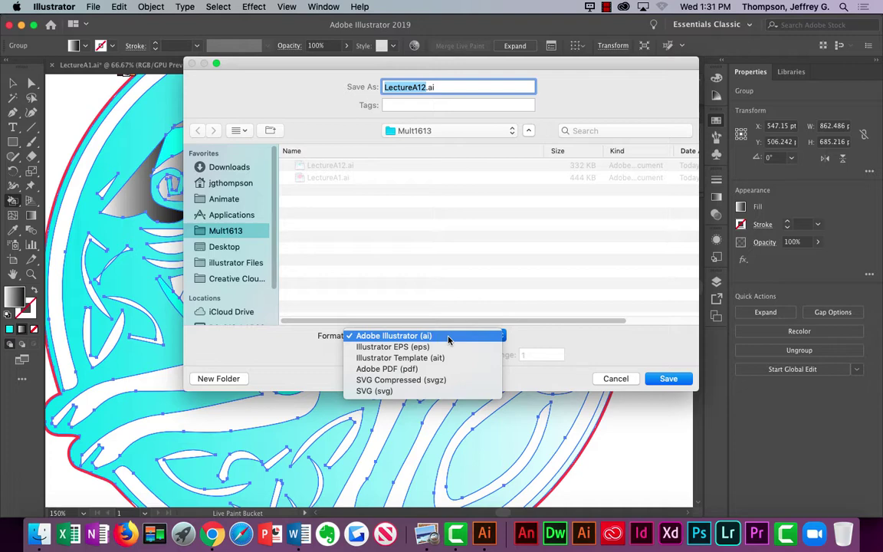
click(449, 369)
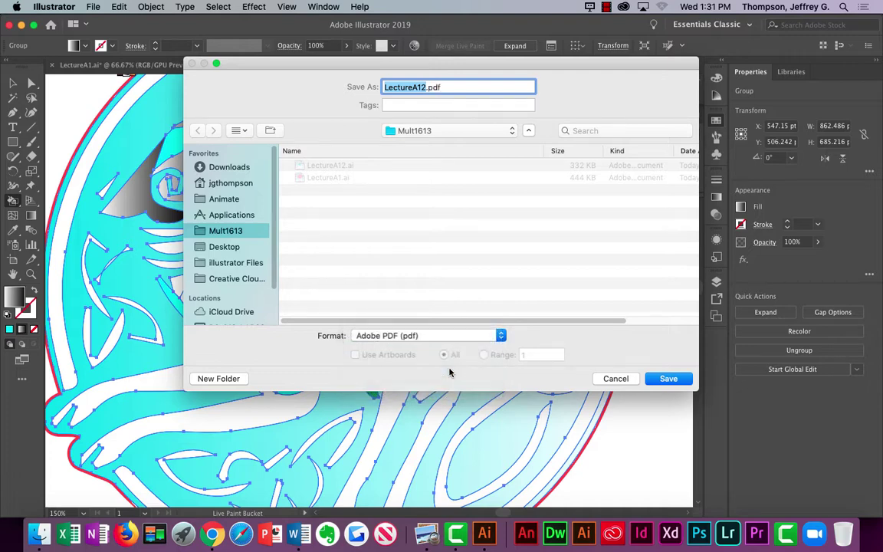
click(669, 379)
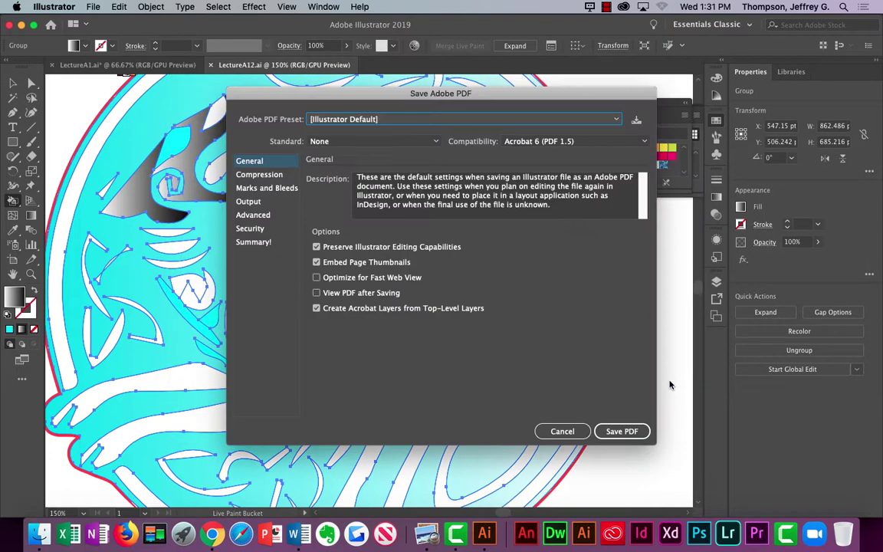
click(622, 434)
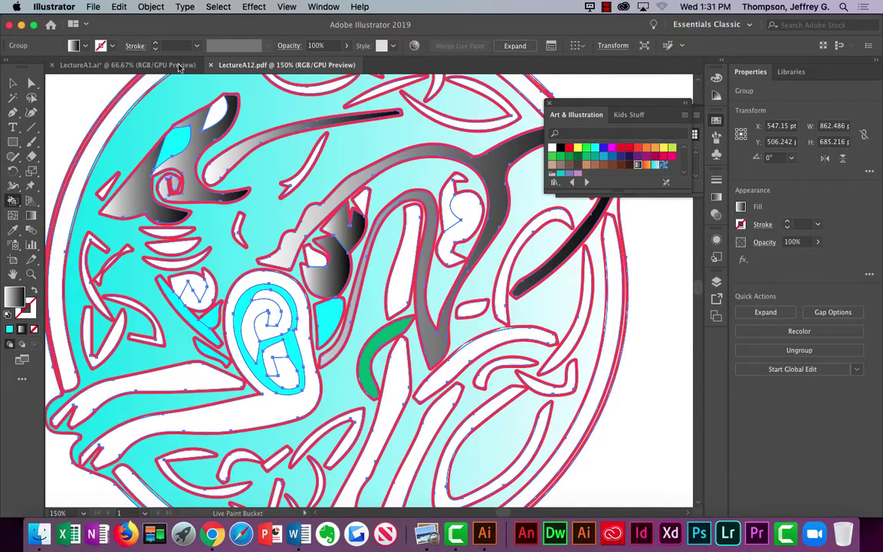
Step: Close LectureA12.pdf and close LectureA1.ai without saving its changes
click(94, 7)
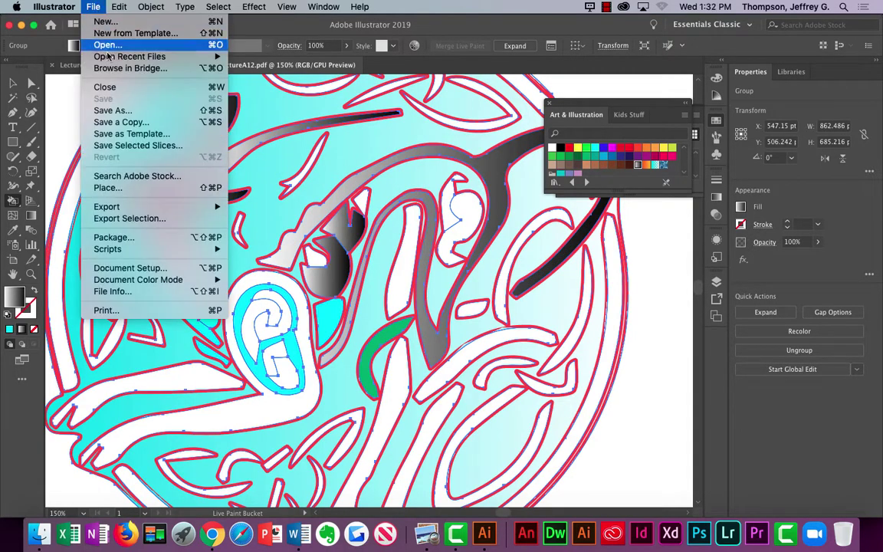
click(107, 87)
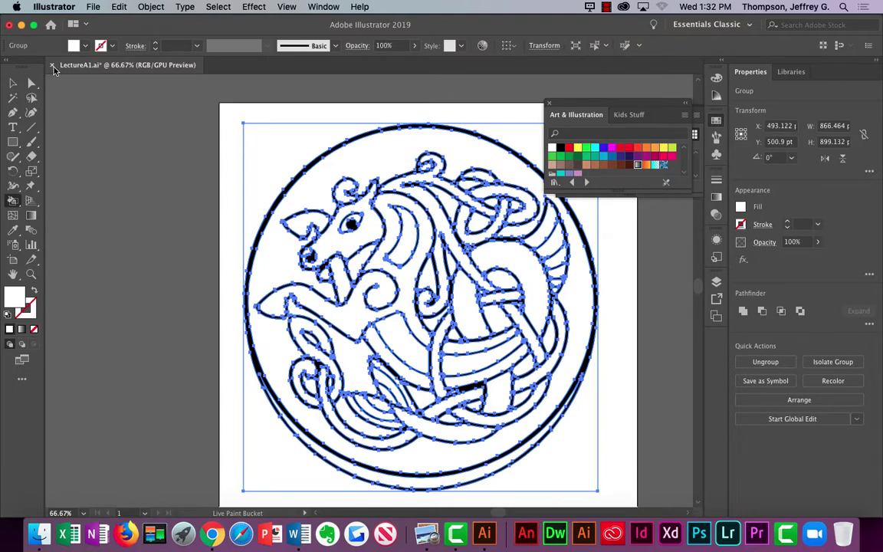
click(52, 66)
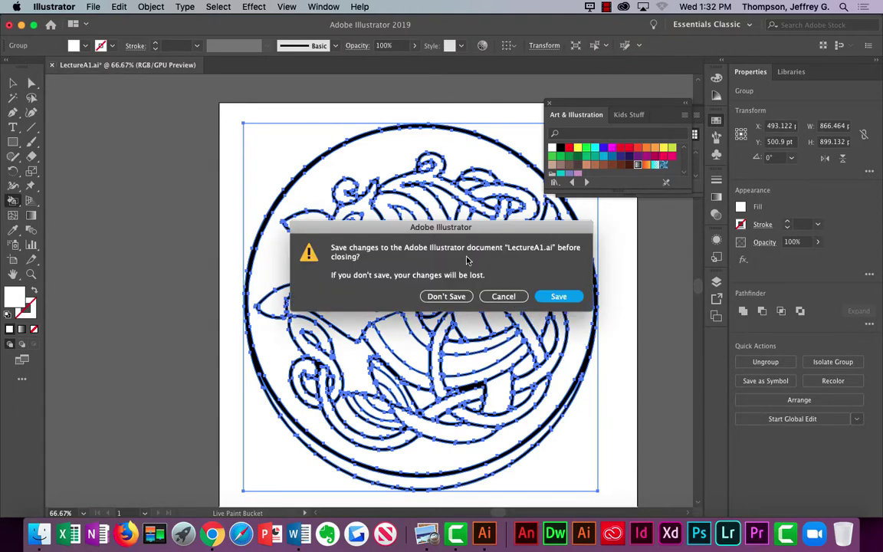
click(448, 297)
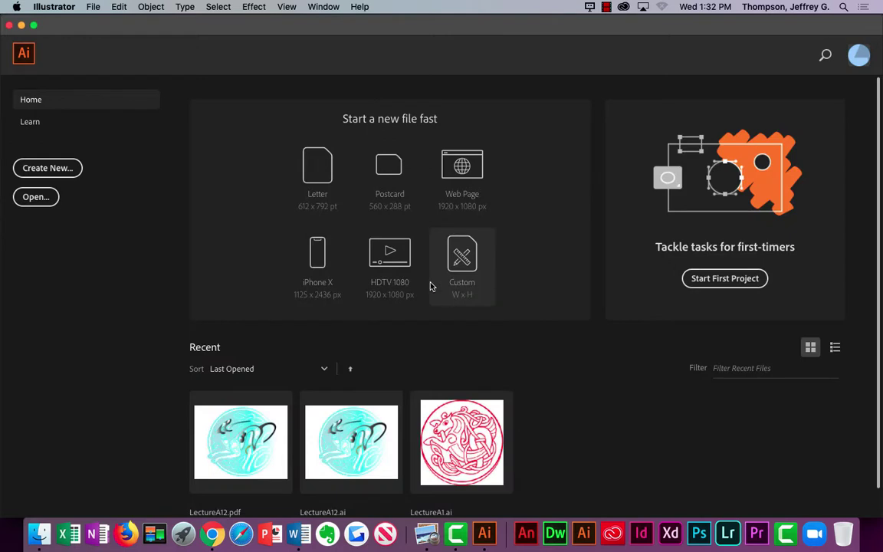
click(605, 7)
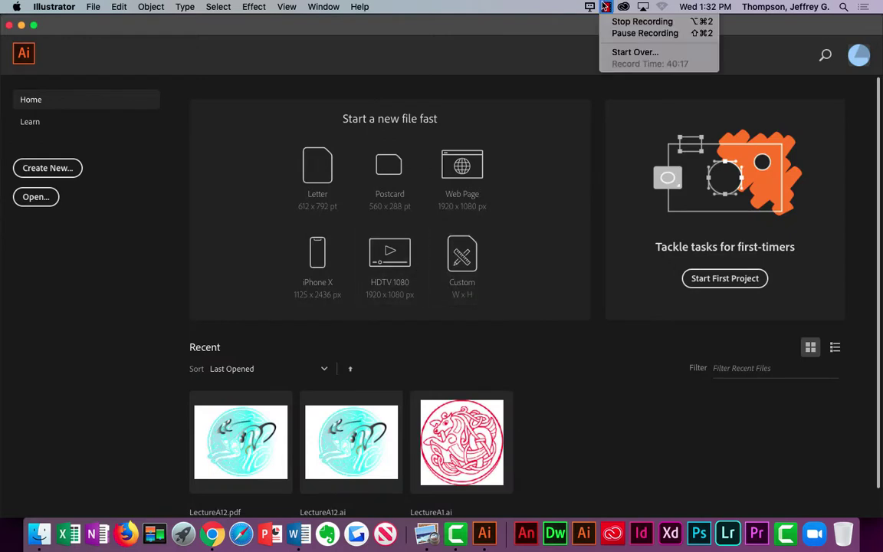
click(583, 32)
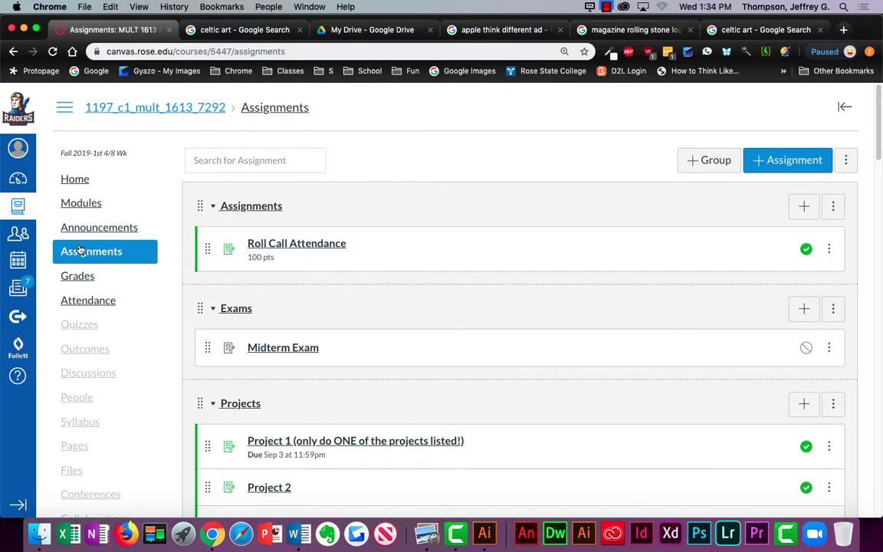
Step: Open the MULT 1613 course home page in Chrome, switch to Student View and show the course's assignments list
click(119, 112)
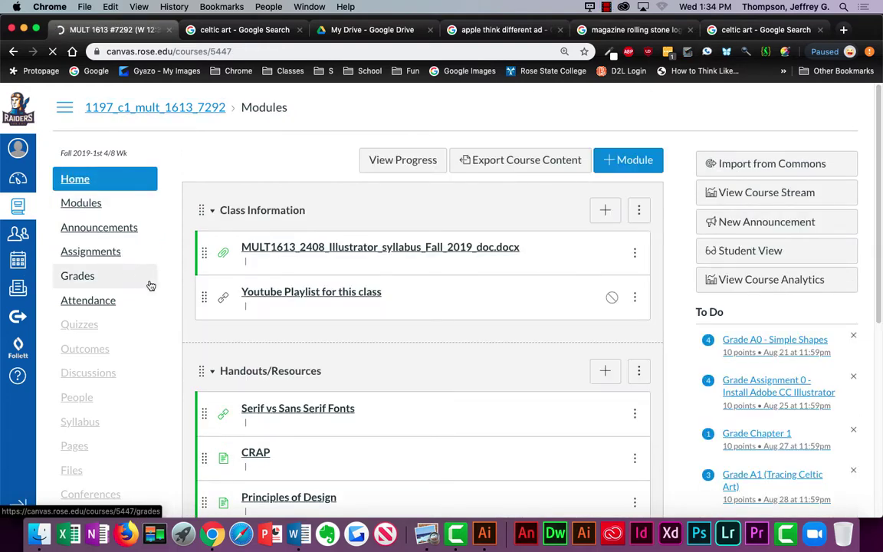
scroll(163, 256, down, 8)
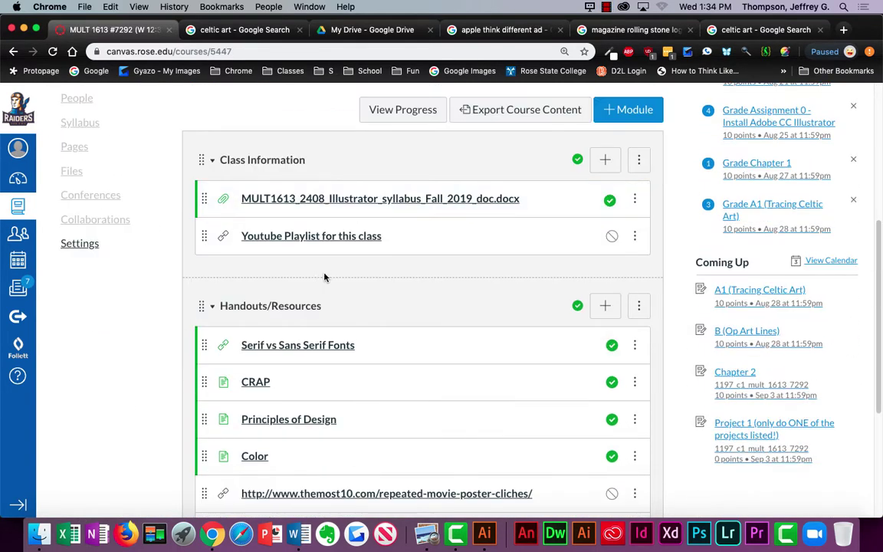
scroll(324, 278, up, 8)
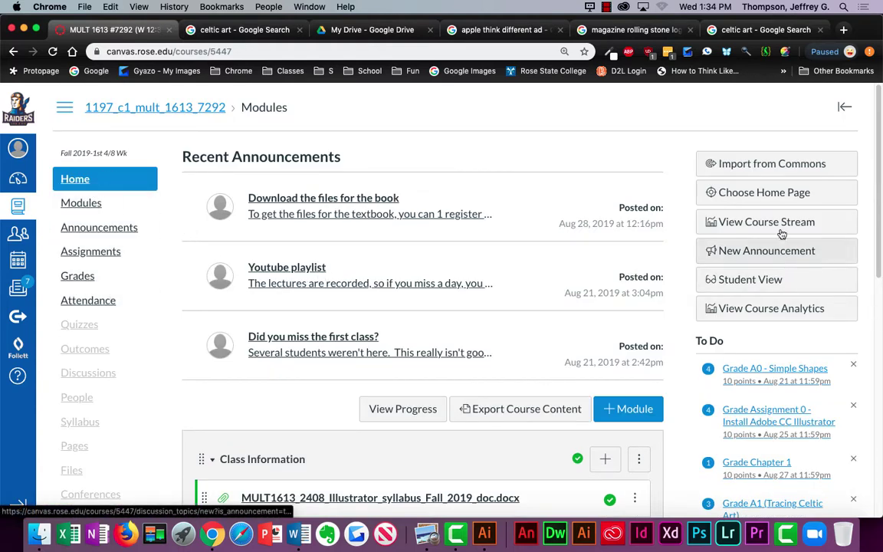
click(769, 282)
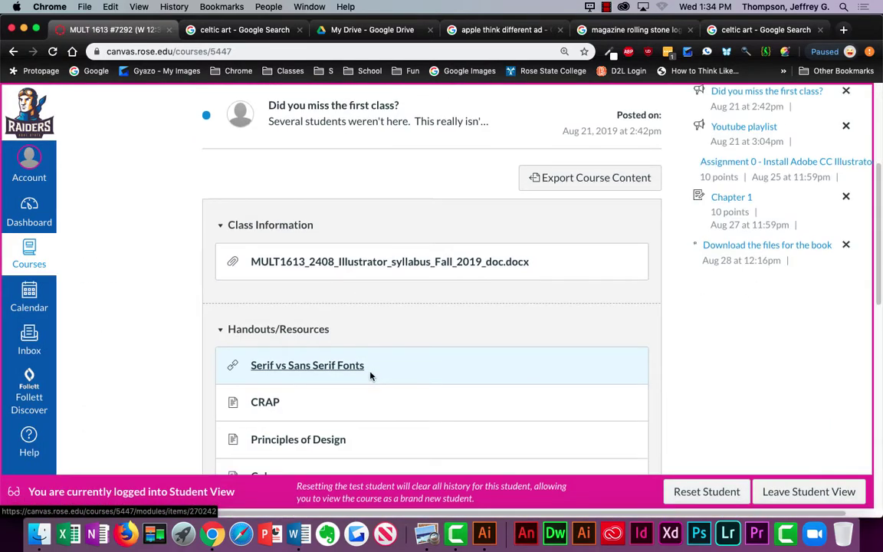
scroll(370, 376, down, 10)
scroll(371, 376, up, 12)
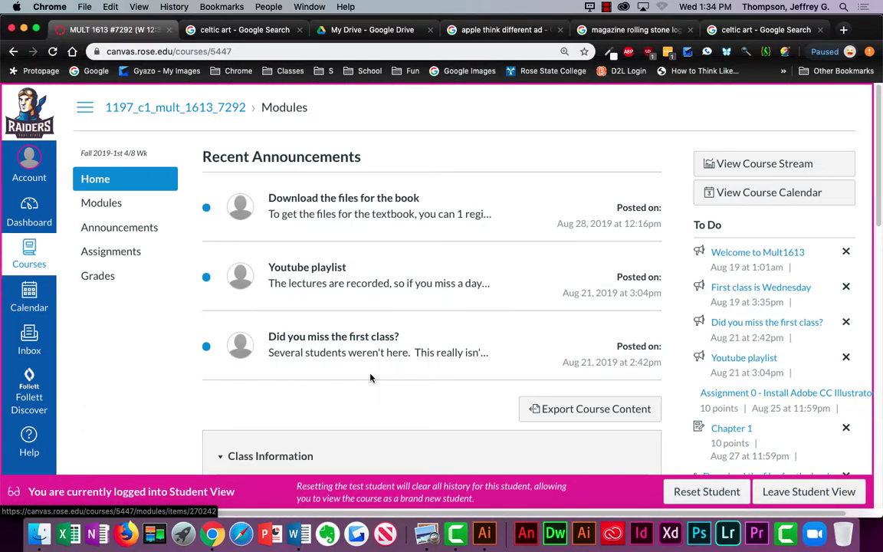
click(110, 251)
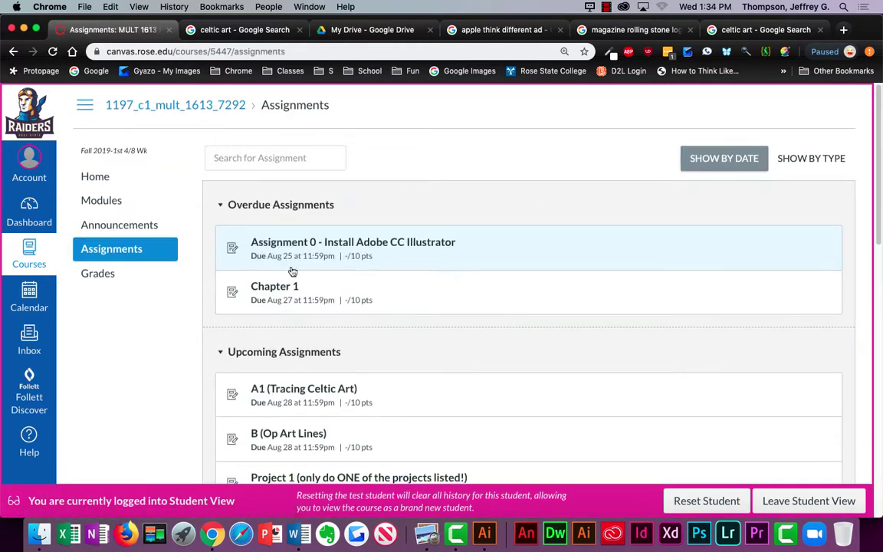
scroll(299, 271, down, 3)
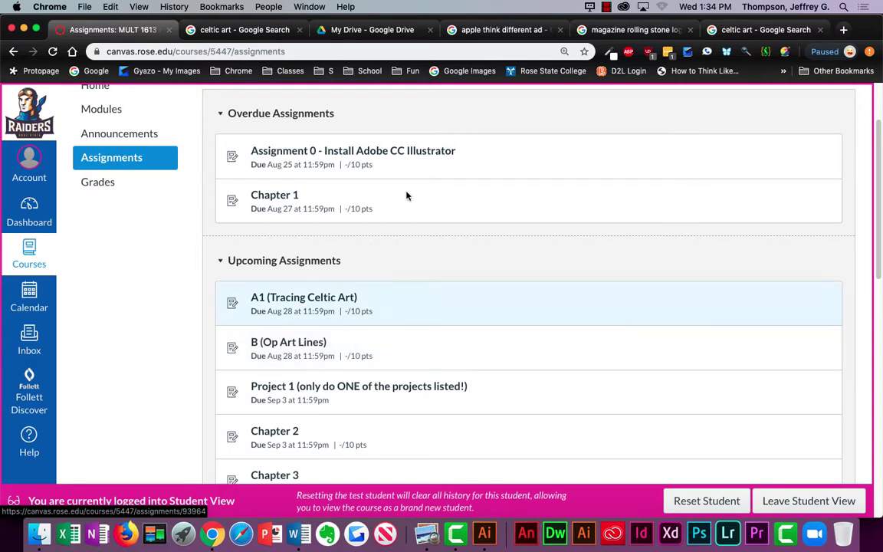
Step: Search Google Images for "optical art" in a new browser tab and look through the example patterns
key(super+t)
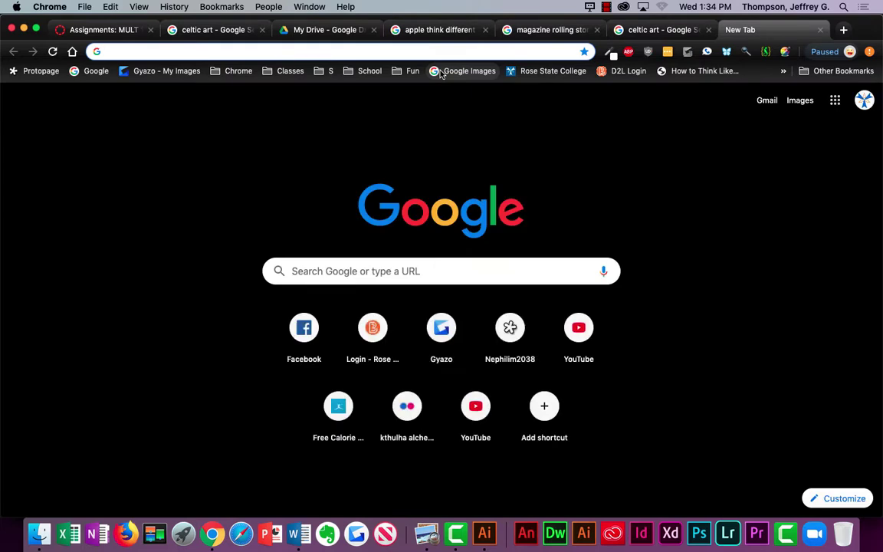
text(optical )
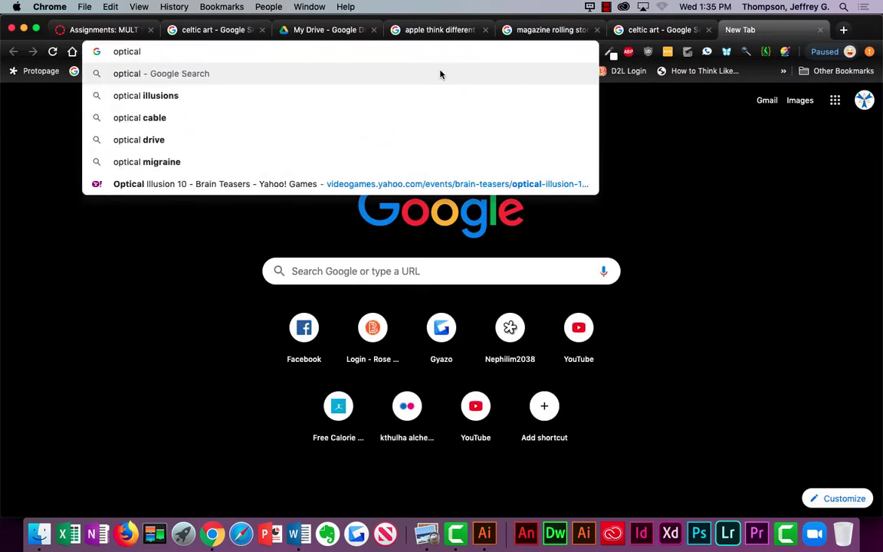
text(art)
key(Return)
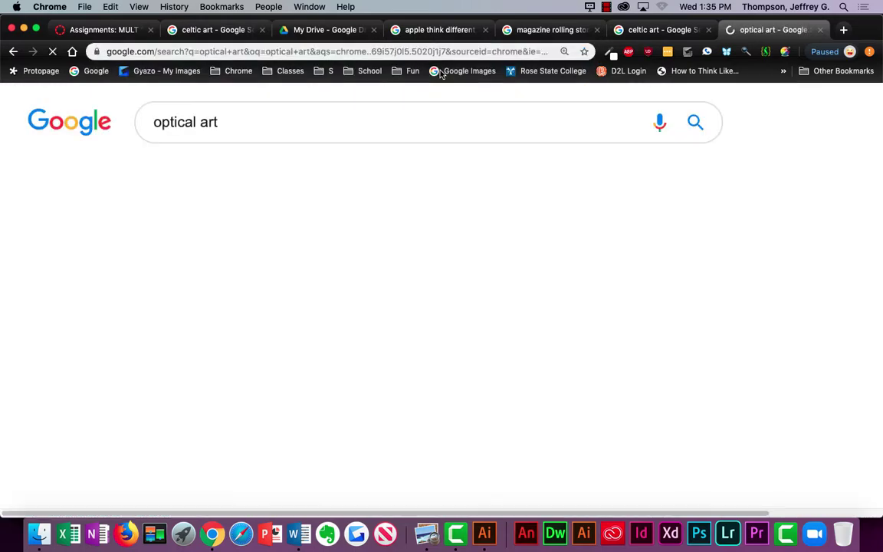
scroll(636, 290, down, 3)
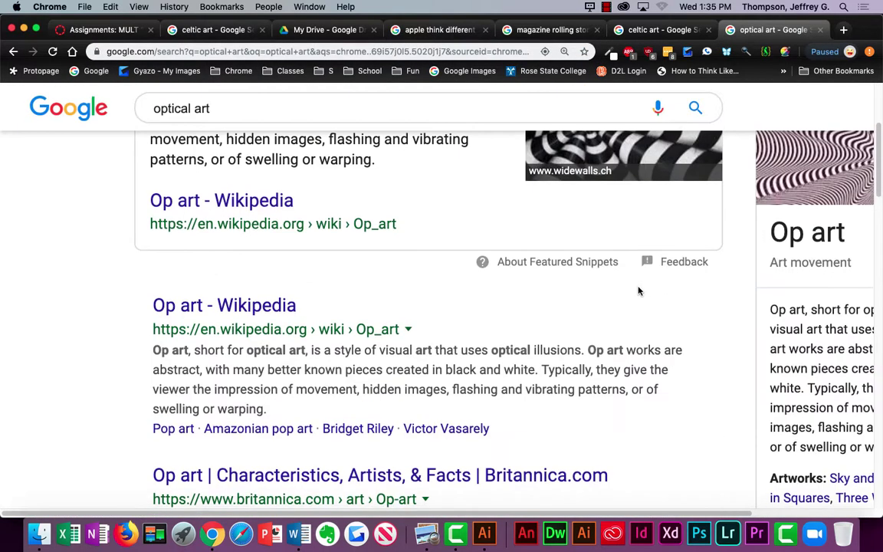
scroll(433, 228, up, 3)
click(253, 178)
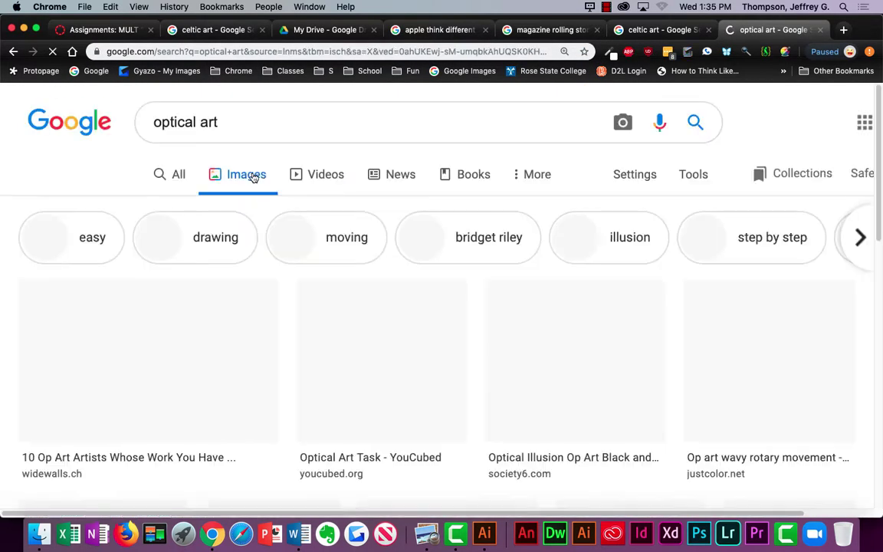
scroll(260, 187, down, 5)
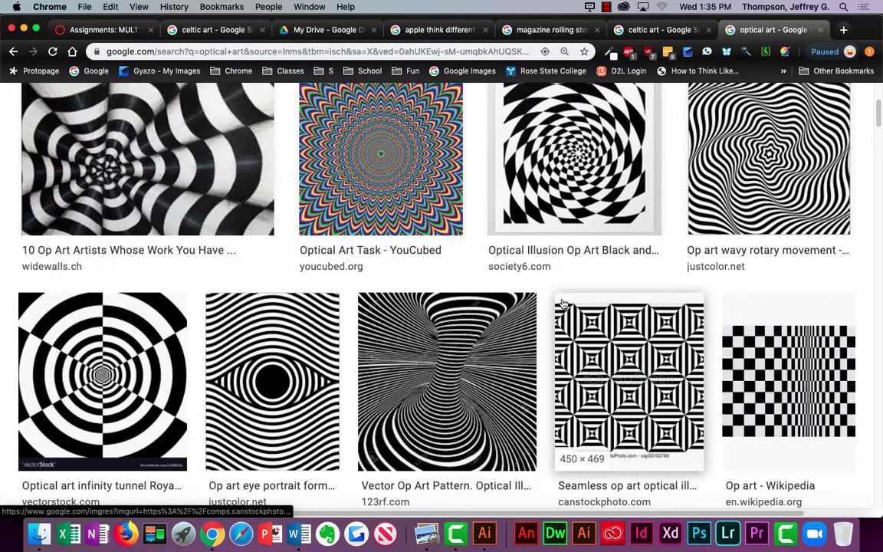
scroll(562, 304, down, 5)
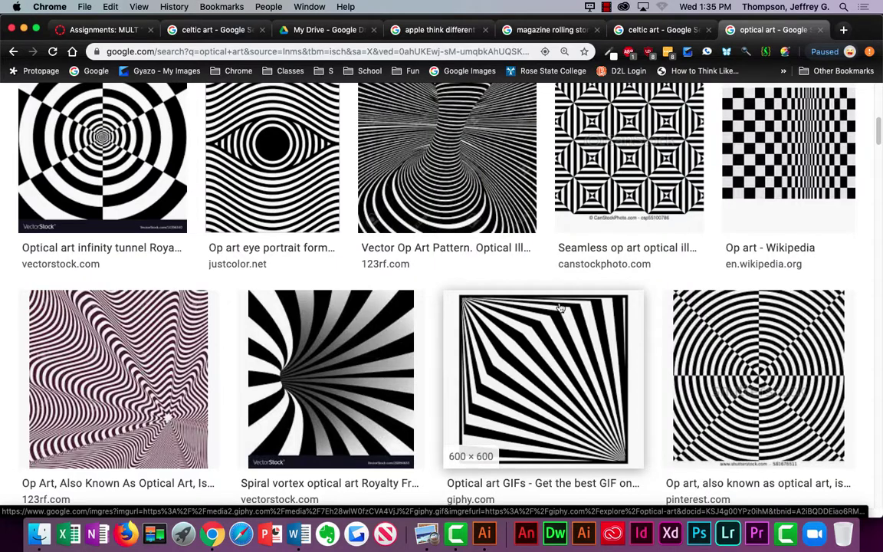
scroll(561, 307, down, 5)
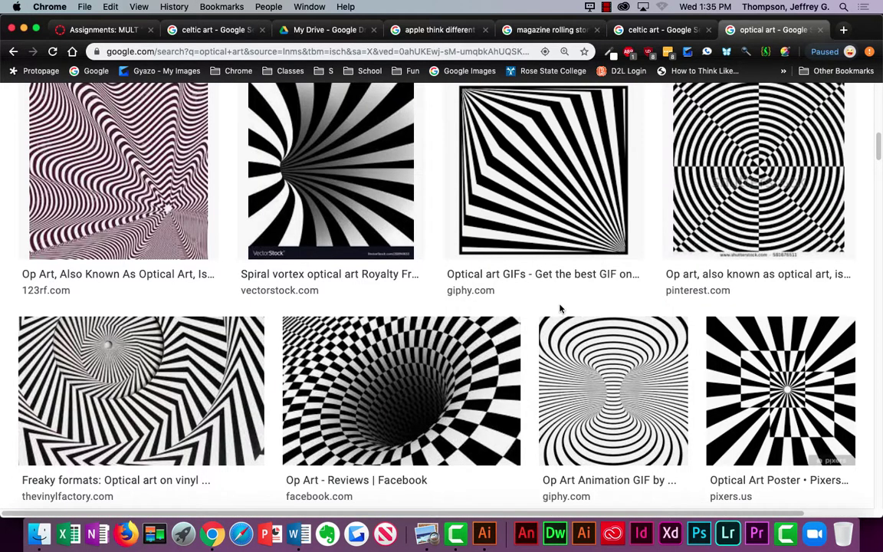
scroll(560, 307, up, 15)
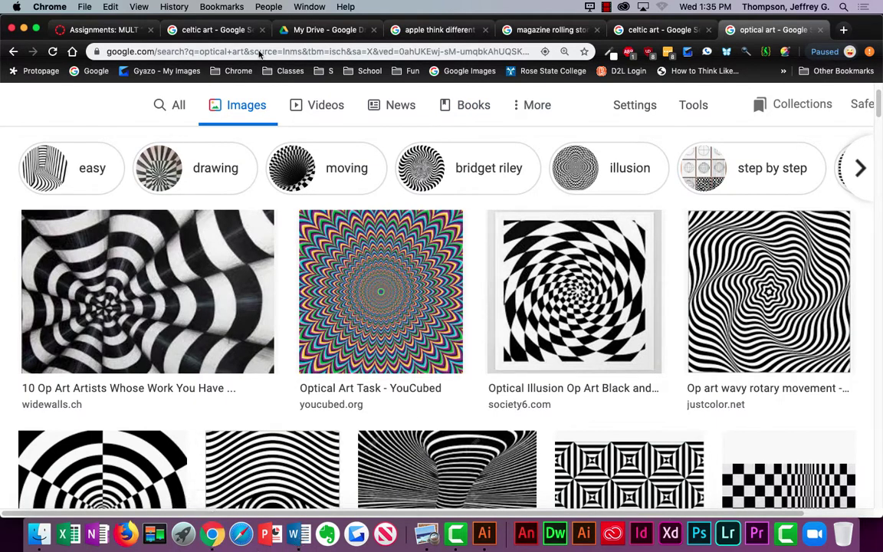
Step: Download B1 Op-art lines r1.docx from the B (Op Art Lines) assignment to Downloads and open it in Word to read the instructions
click(126, 35)
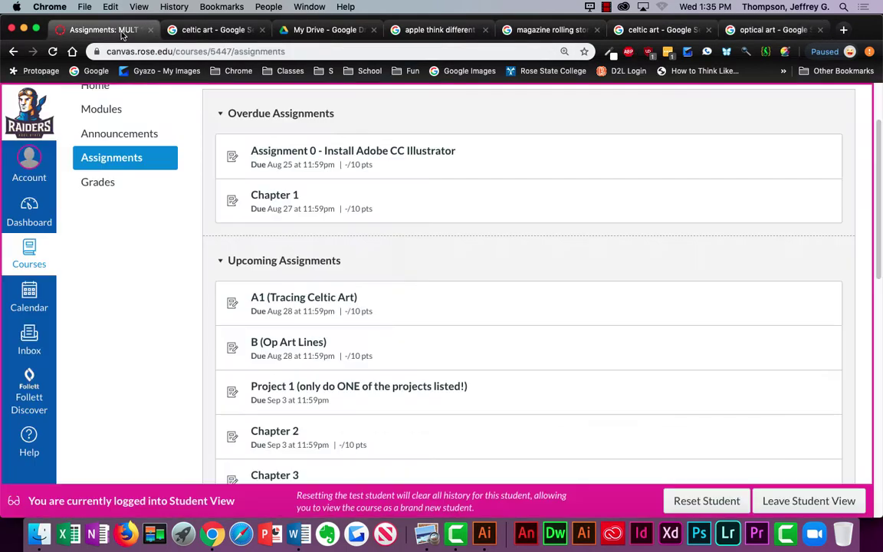
click(279, 350)
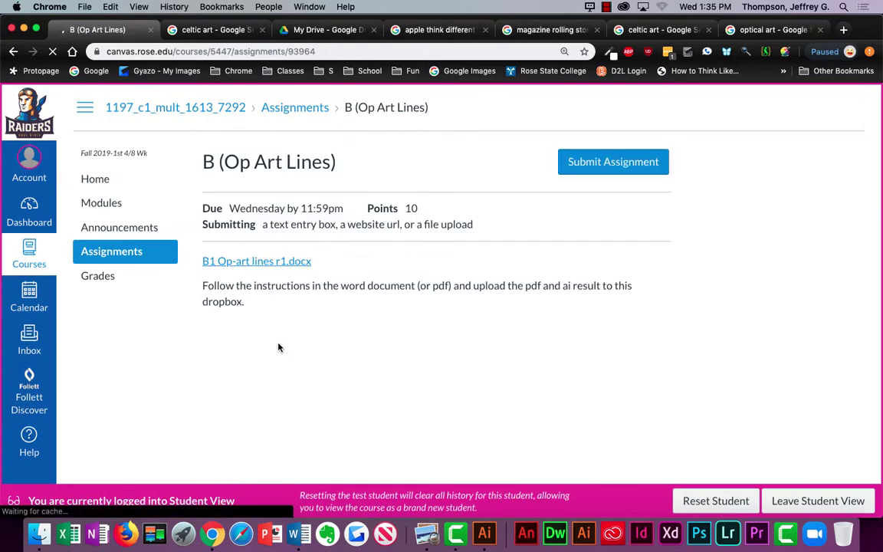
click(281, 265)
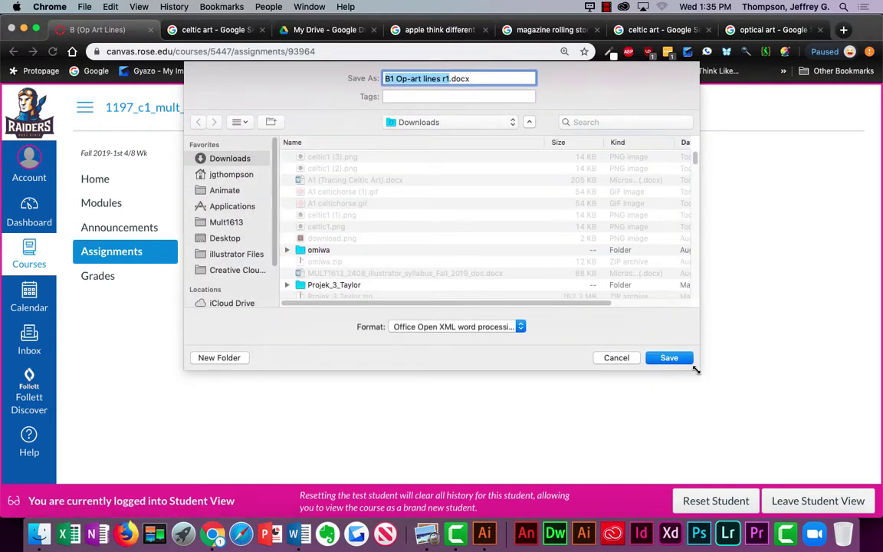
click(667, 359)
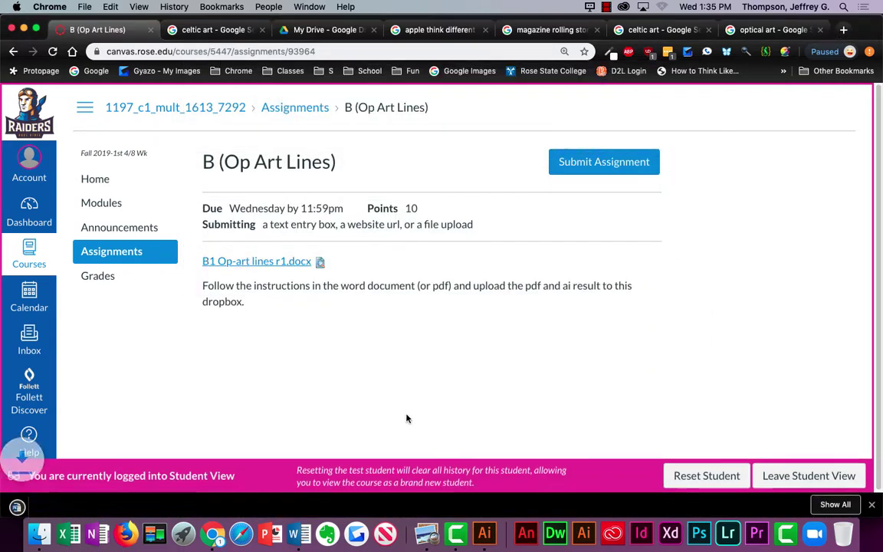
click(62, 506)
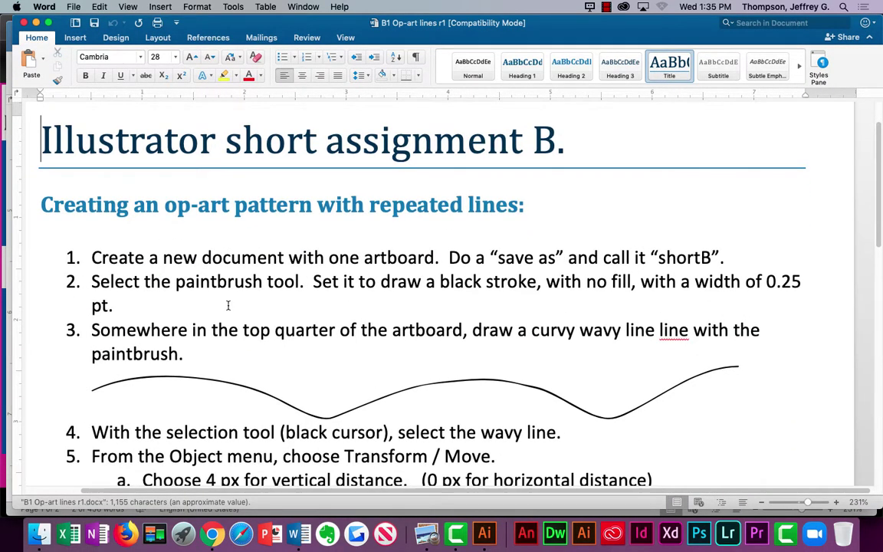
scroll(279, 291, down, 15)
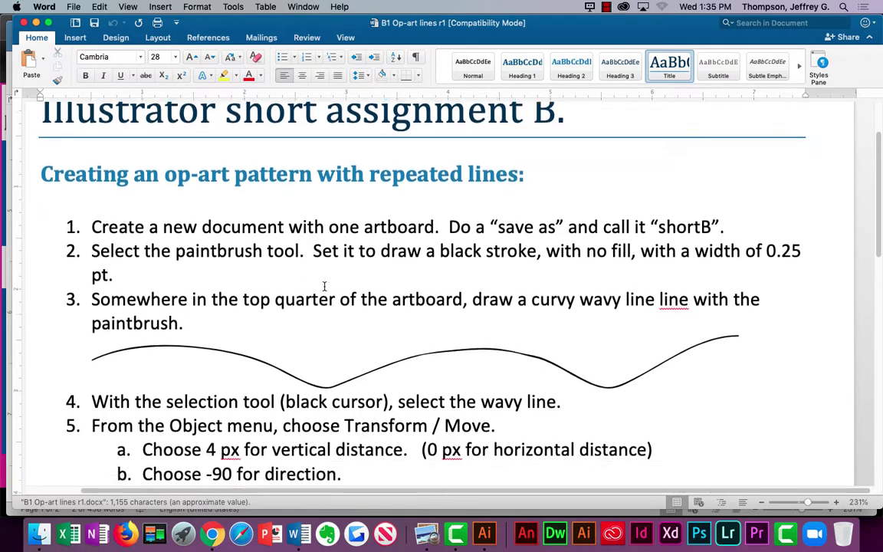
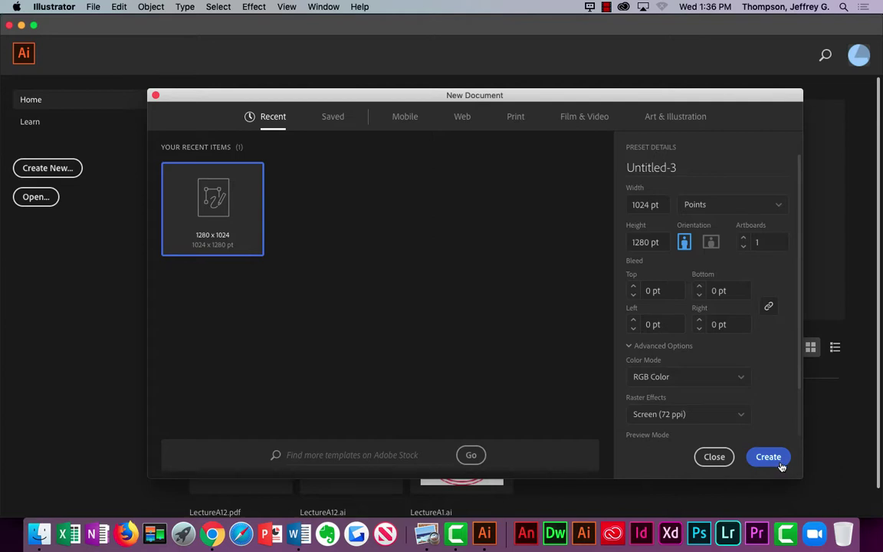
Step: Create a new 1024 × 1280 pt RGB document with one artboard
click(777, 464)
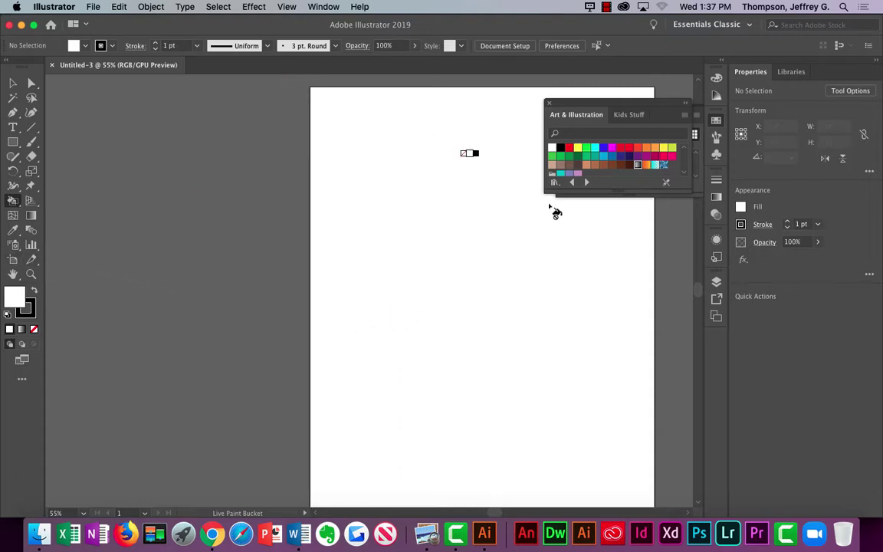
Step: Add a second artboard of about 451 × 407 pt beside the first one and delete it again
click(12, 262)
drag(116, 228, 270, 367)
click(334, 131)
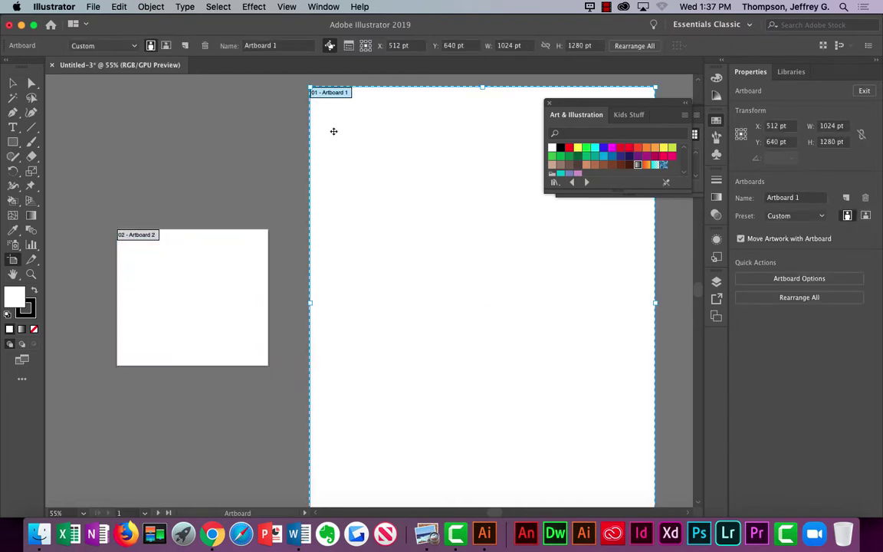
click(203, 295)
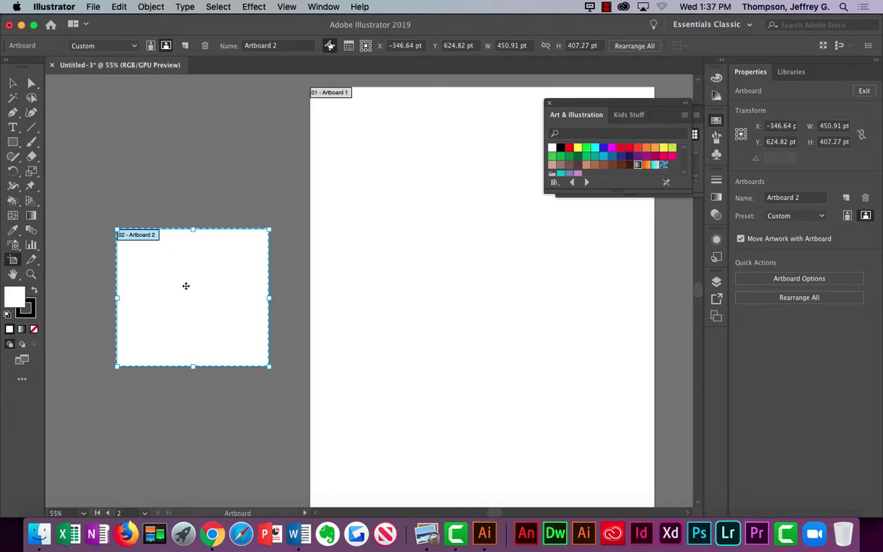
key(Delete)
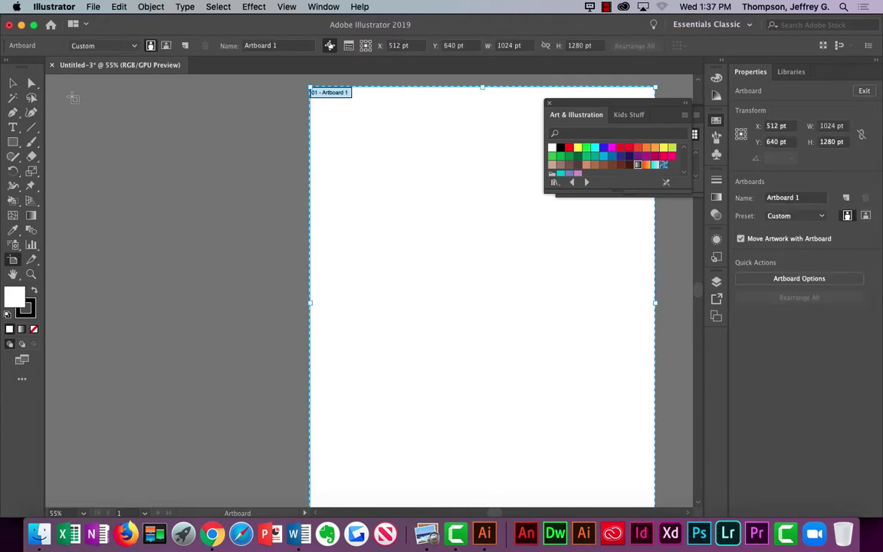
click(18, 85)
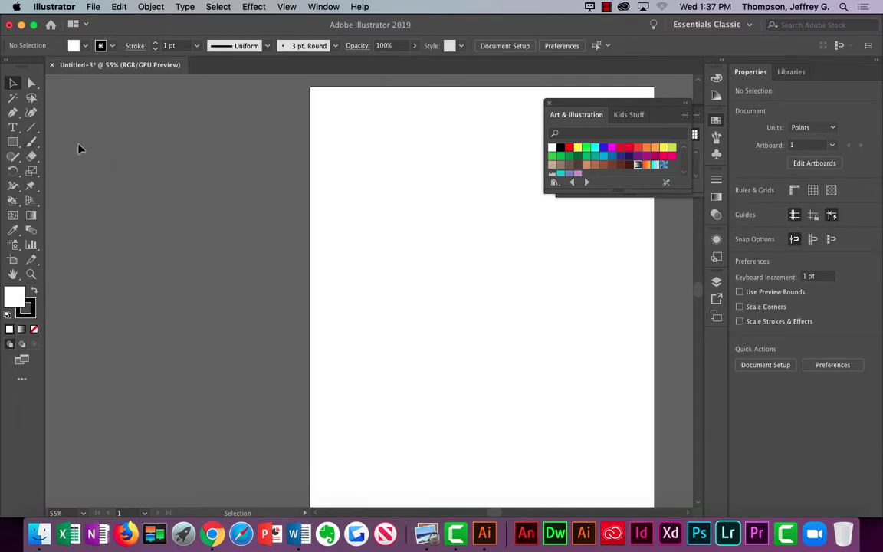
Step: Choose the Paintbrush tool and set its stroke weight to 0.25 pt
click(32, 144)
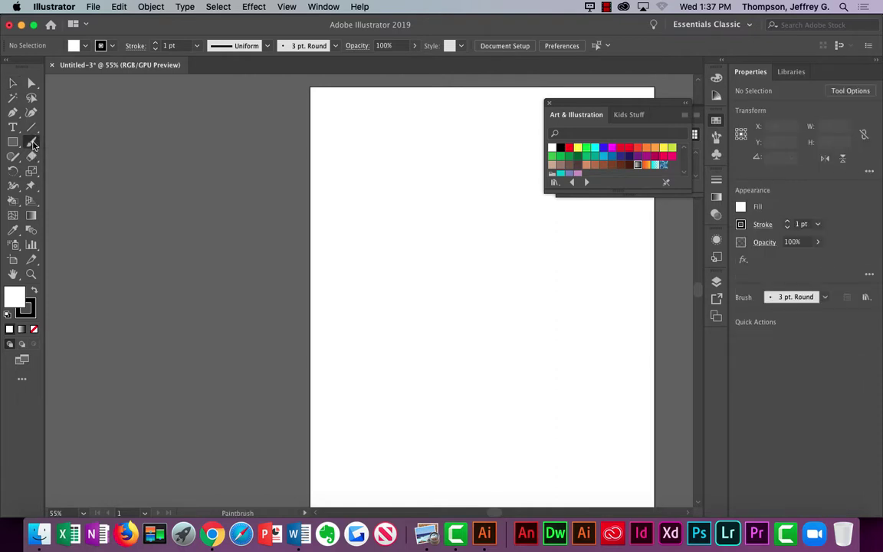
click(155, 49)
click(155, 50)
click(155, 50)
click(155, 50)
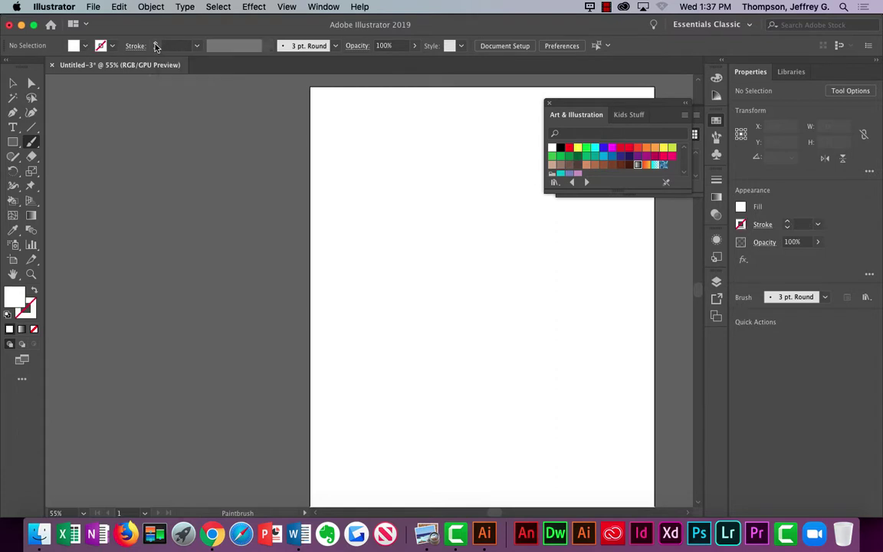
click(155, 43)
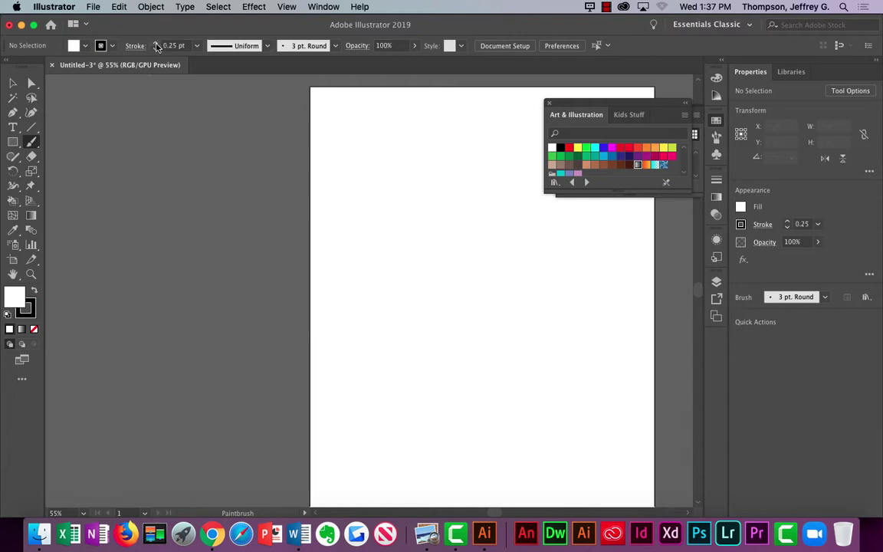
Step: Set the paintbrush's stroke color to black and its fill to None
click(85, 46)
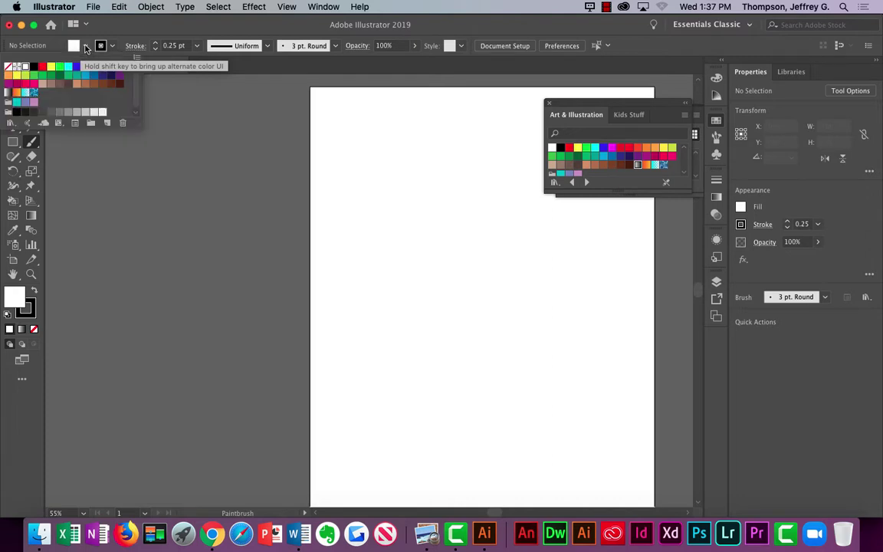
click(85, 46)
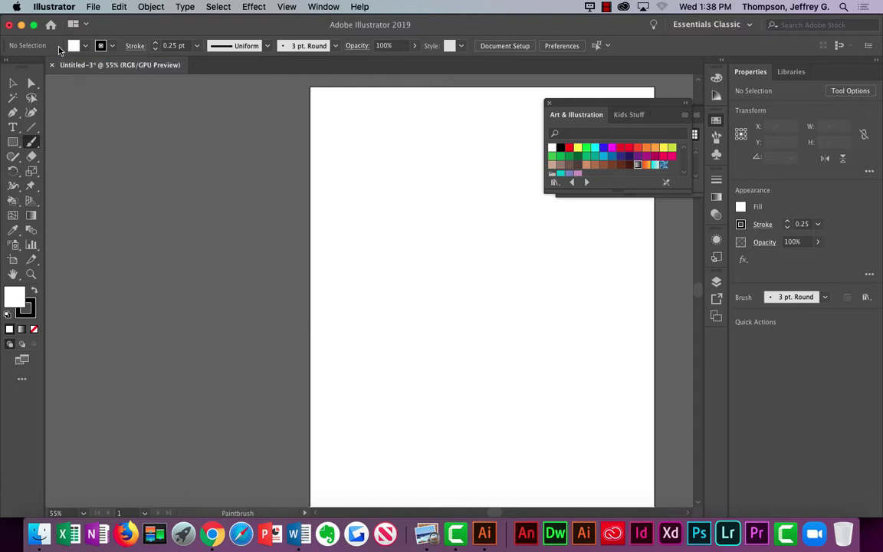
click(102, 46)
click(103, 68)
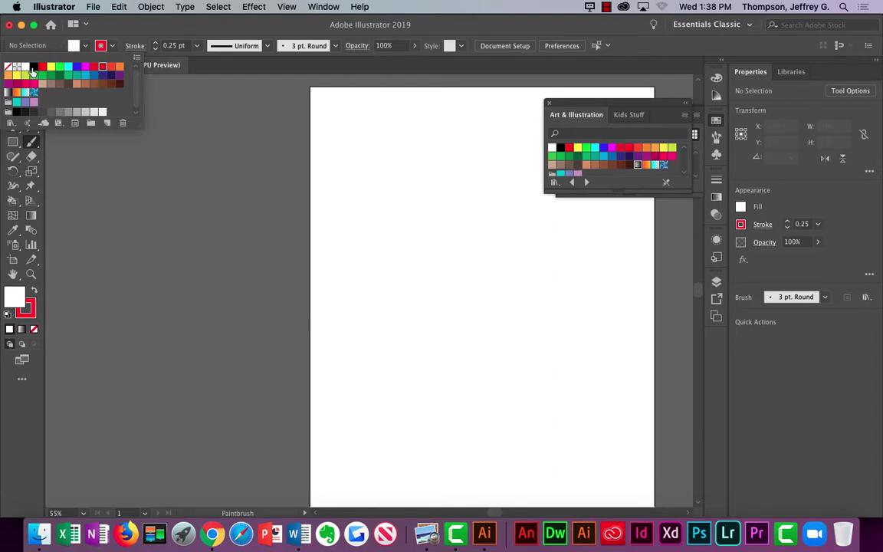
click(32, 69)
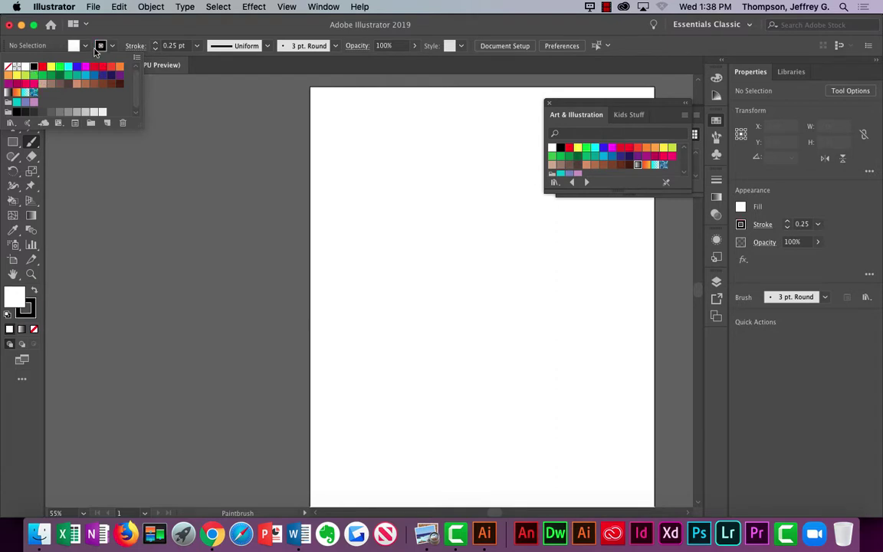
click(86, 47)
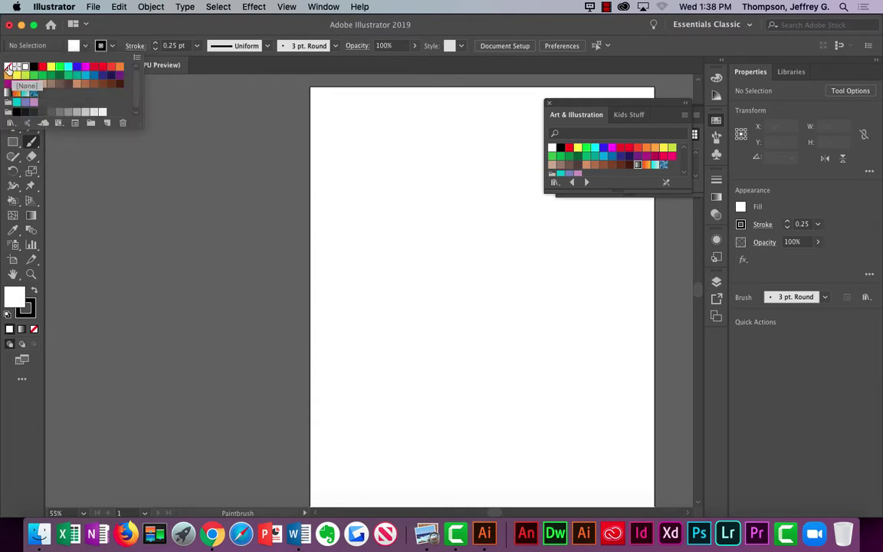
click(7, 69)
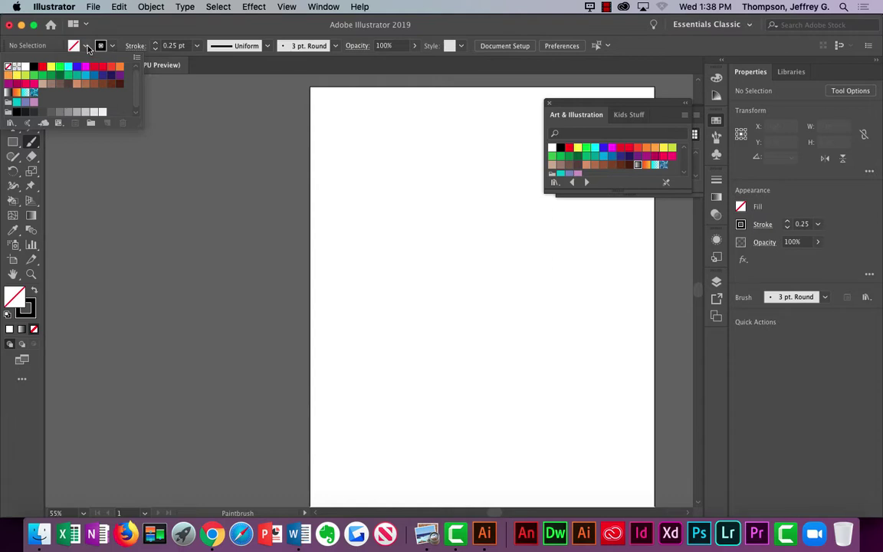
click(87, 47)
click(87, 47)
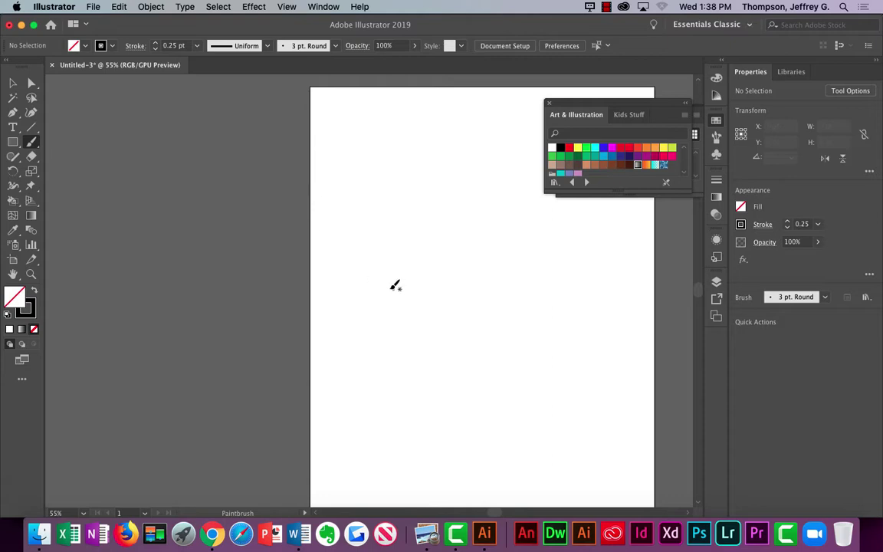
Step: Paint a wavy line about 792 pt wide across the artboard and set its stroke weight to 0.25 pt
mouse_move(344, 301)
mouse_down()
mouse_move(403, 310)
mouse_move(423, 284)
mouse_move(451, 305)
mouse_move(483, 278)
mouse_move(512, 300)
mouse_move(549, 276)
mouse_move(613, 293)
mouse_up()
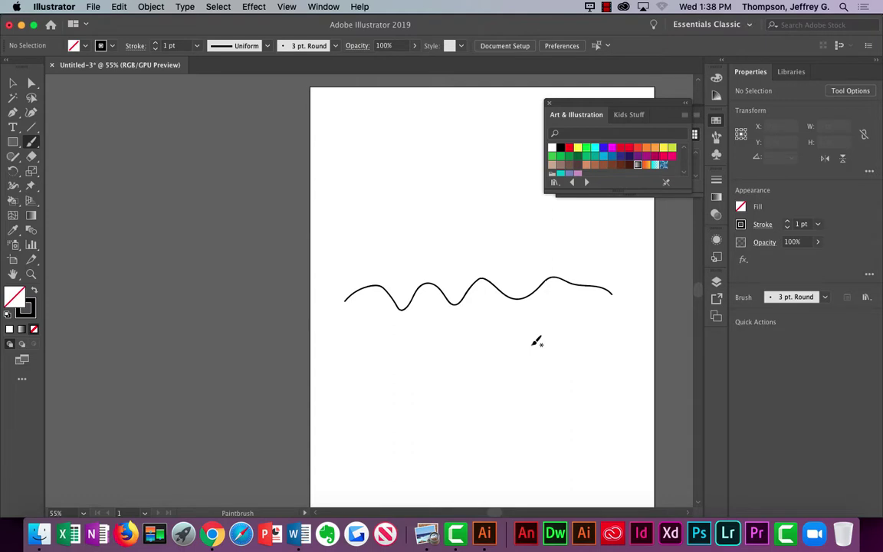
click(14, 89)
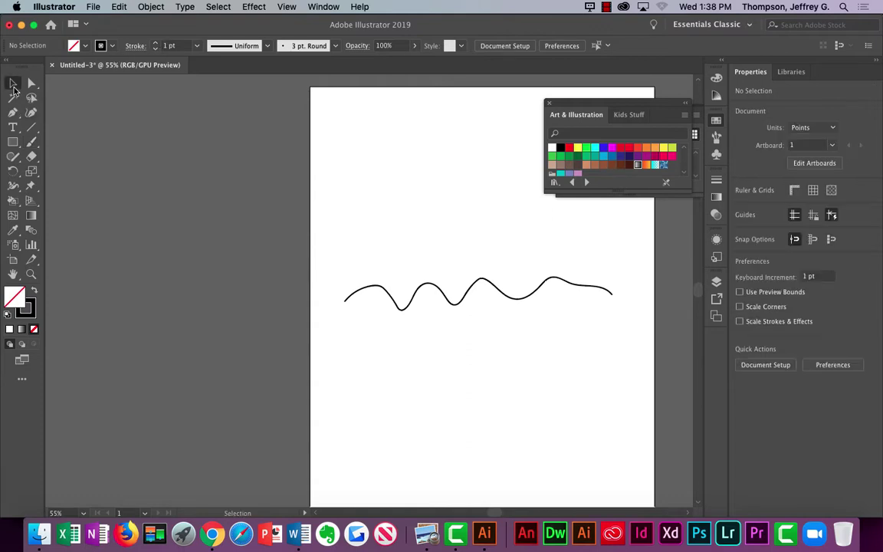
click(414, 303)
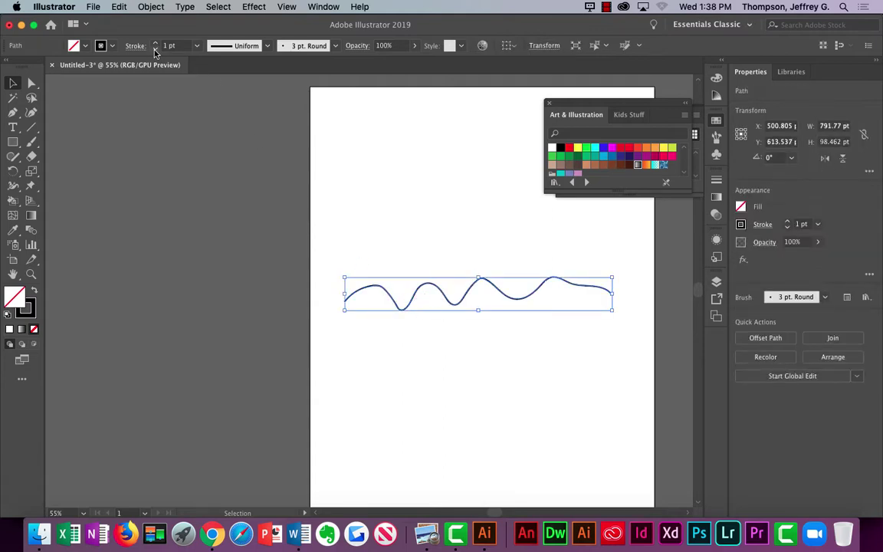
click(197, 46)
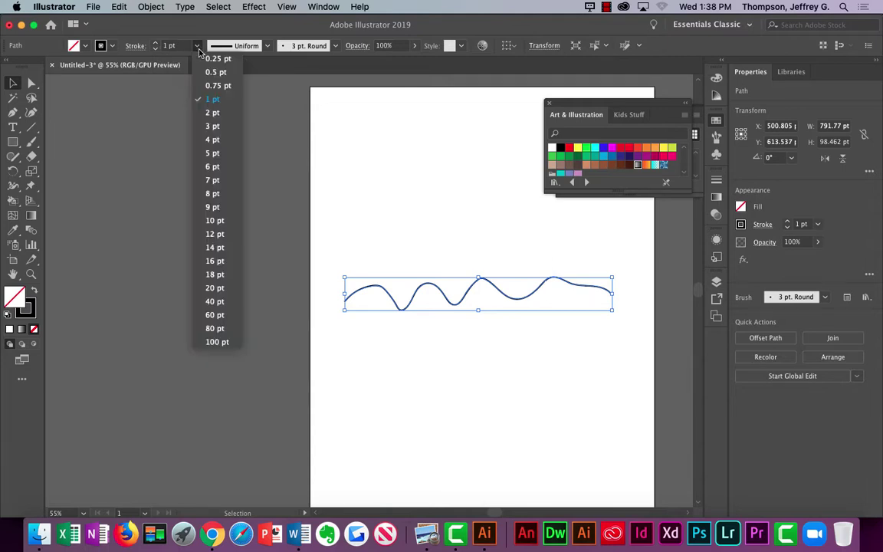
click(217, 59)
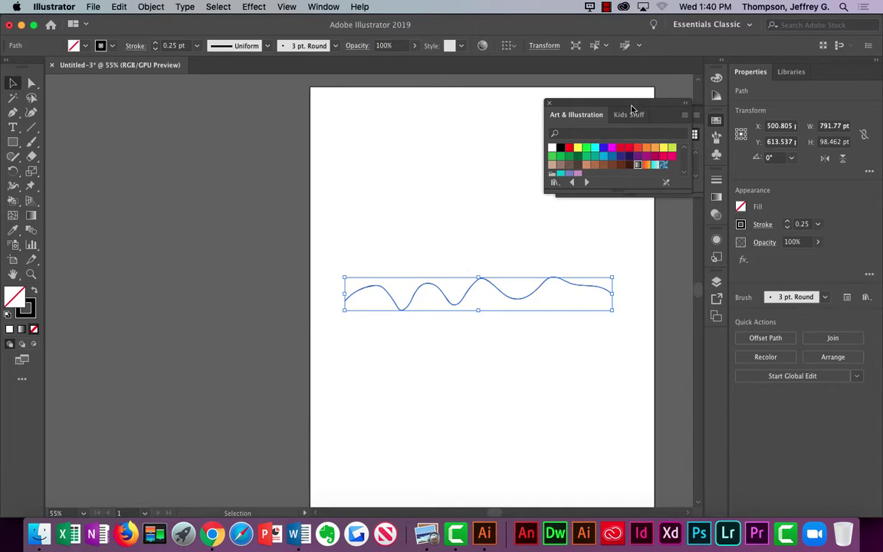
Step: Close the floating Art & Illustration swatch library
click(549, 105)
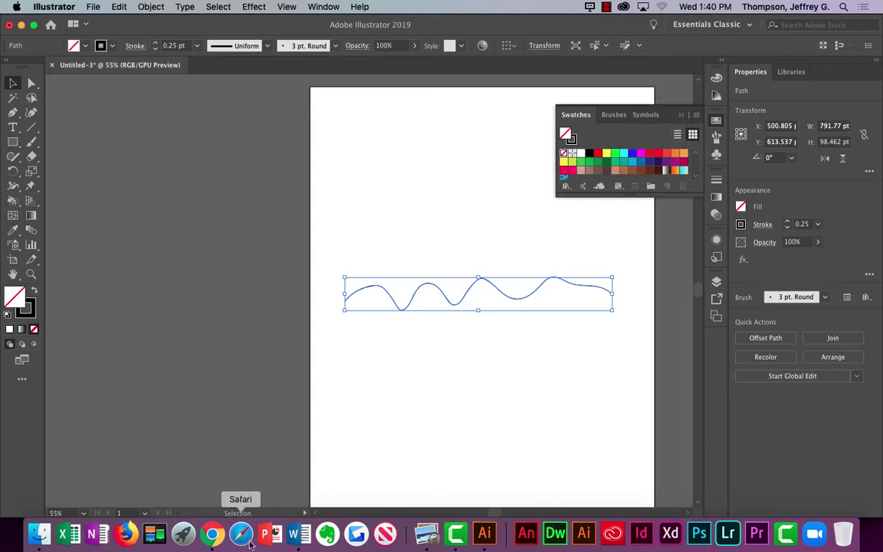
Step: Switch to Word and highlight the instruction in step 5 about the Transform / Move command
click(298, 540)
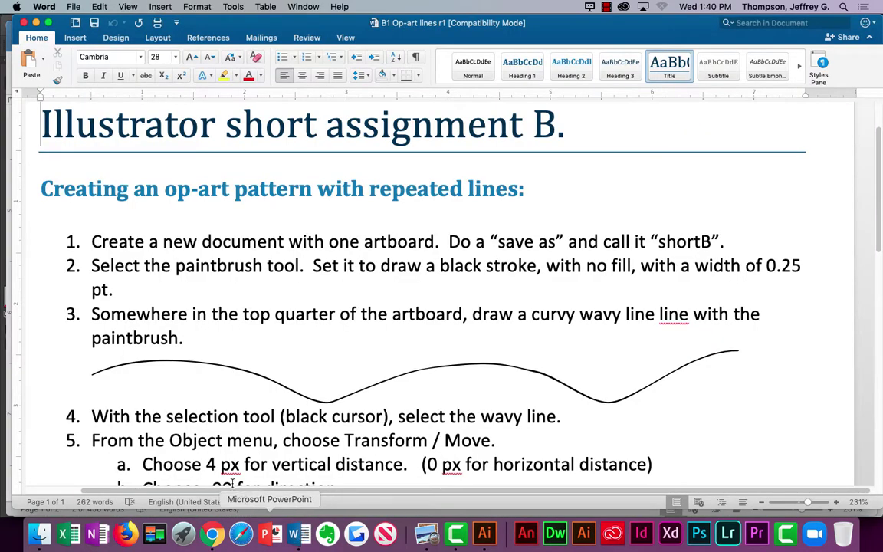
scroll(246, 424, down, 2)
scroll(245, 424, down, 5)
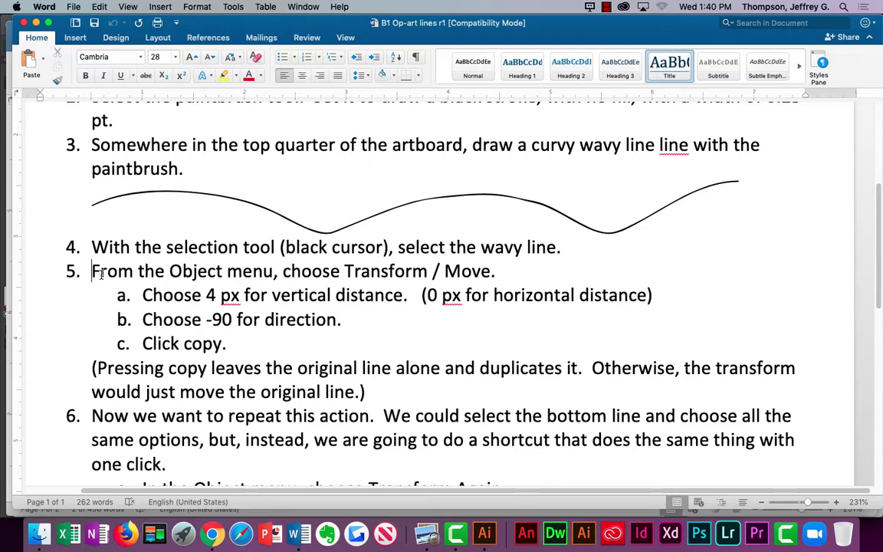
mouse_move(91, 270)
mouse_down()
mouse_move(282, 268)
mouse_move(451, 246)
mouse_move(491, 262)
mouse_up()
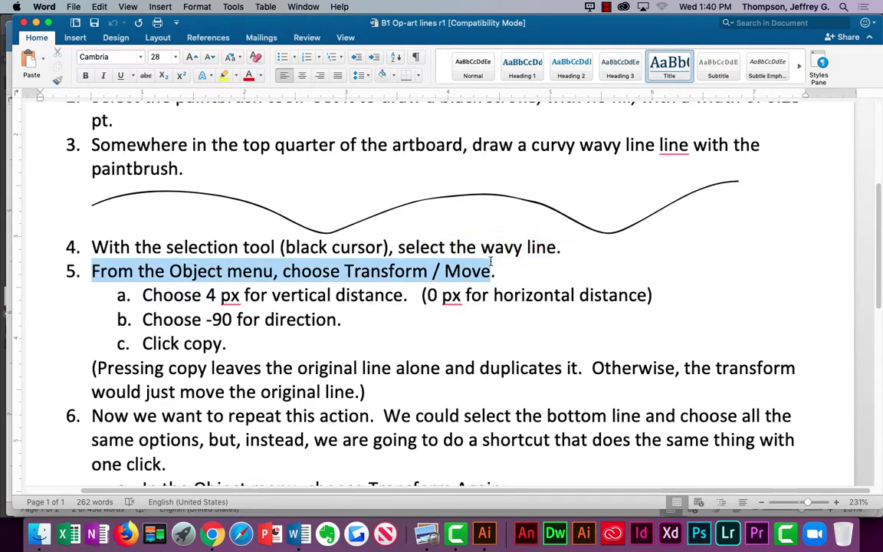
drag(491, 262, 496, 264)
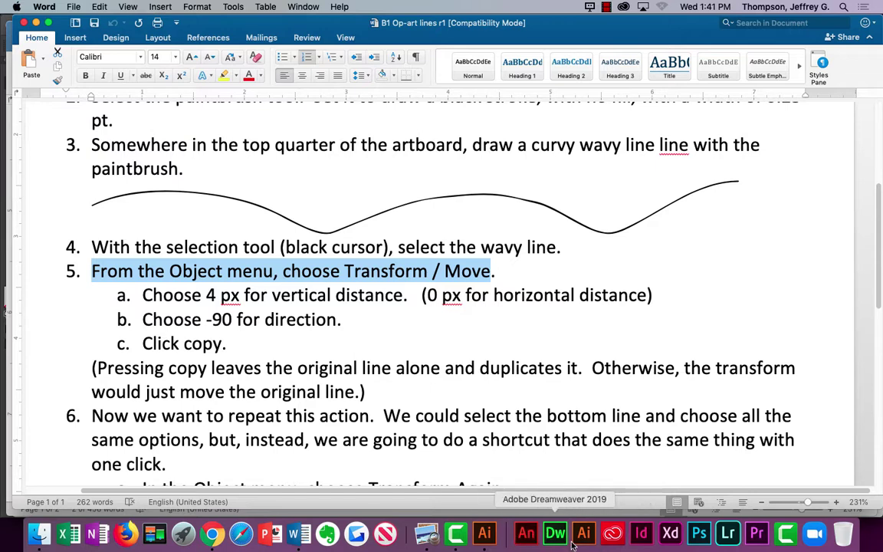
Step: Switch back to Illustrator, try the Move transform on the wavy line with its preset values, and undo it
click(485, 533)
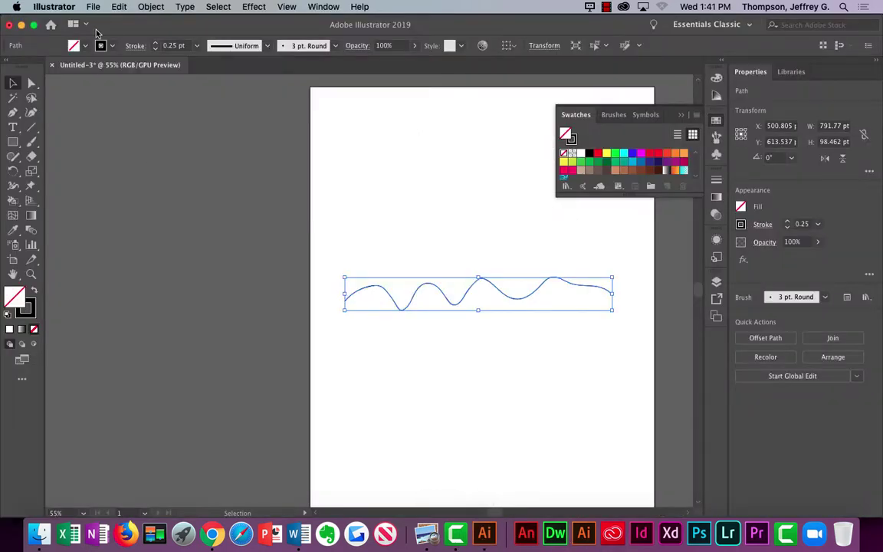
click(150, 6)
mouse_move(158, 22)
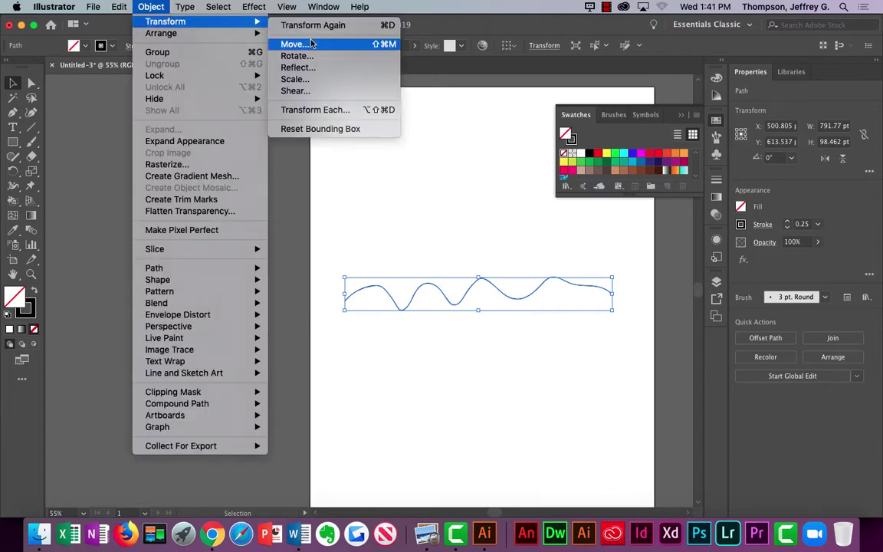
click(285, 43)
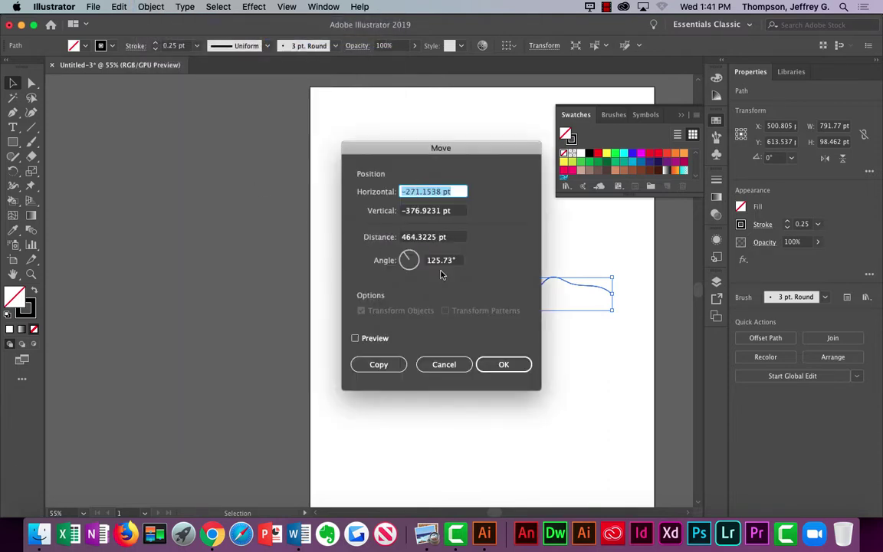
click(485, 366)
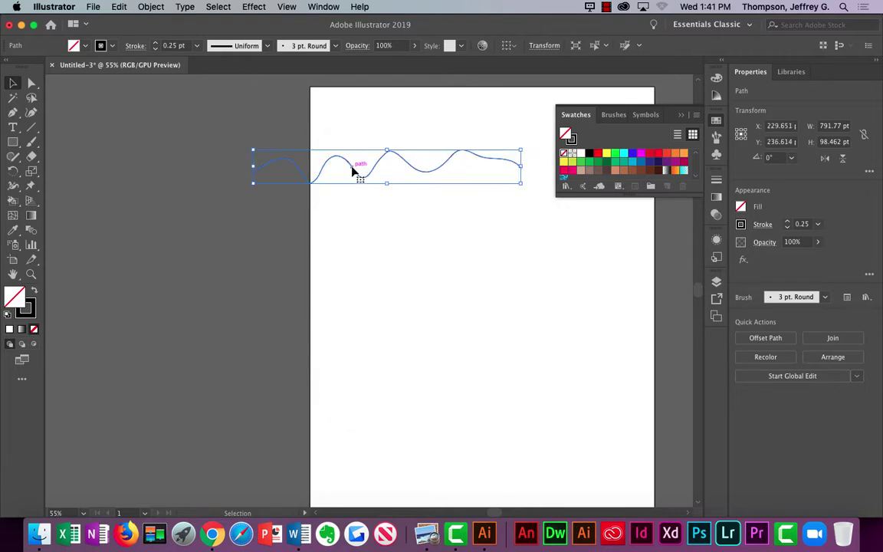
key(super+z)
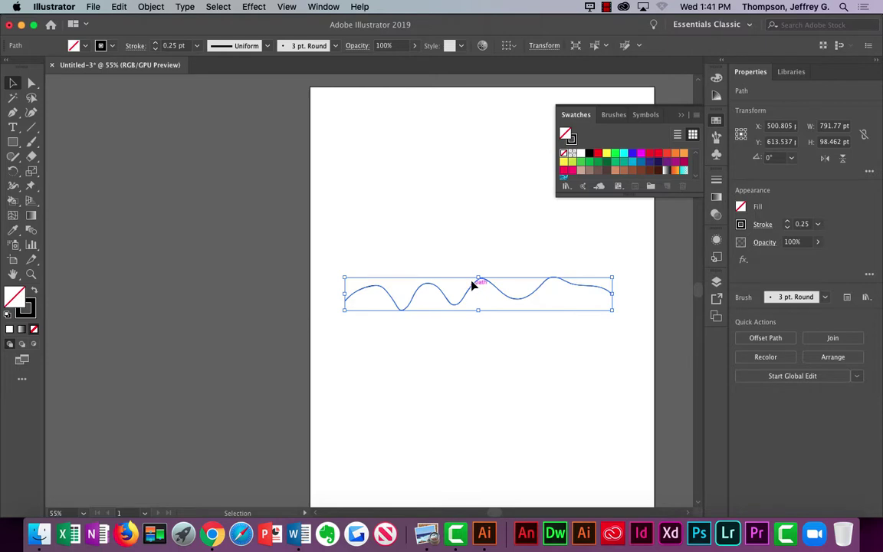
Step: Move the wavy line about 151 pt up the artboard and open the Move transform with Preview turned on
drag(473, 285, 463, 234)
click(152, 7)
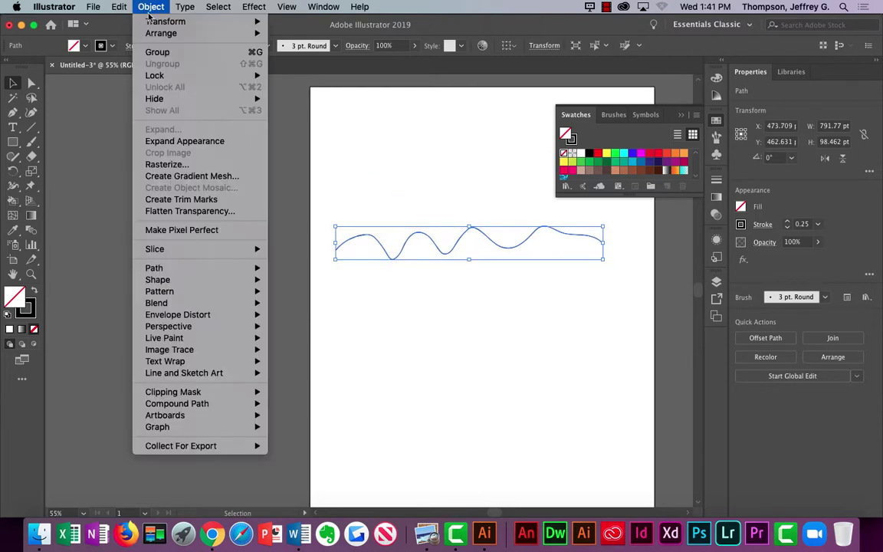
mouse_move(165, 22)
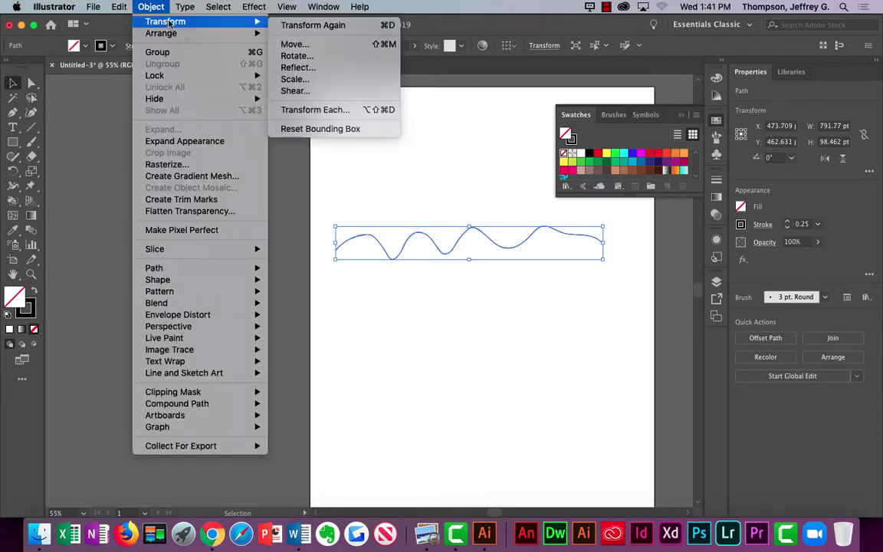
click(293, 44)
click(357, 339)
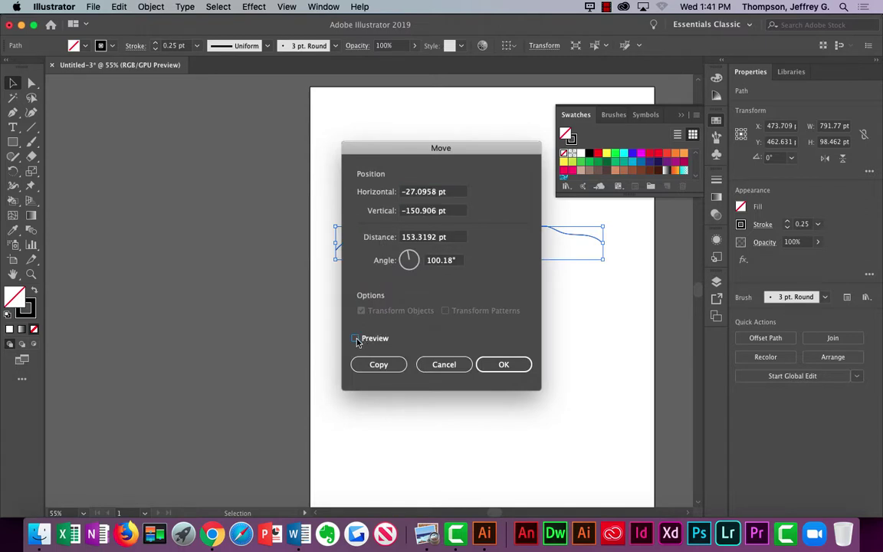
drag(406, 154, 439, 312)
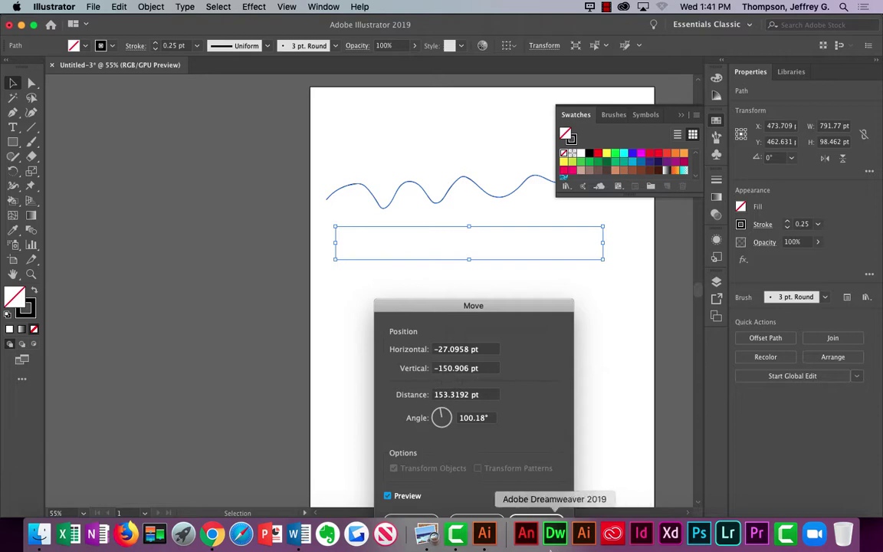
Step: Switch to Word to read the Move settings in step 5, minimize the open documents, and return to Illustrator
click(300, 533)
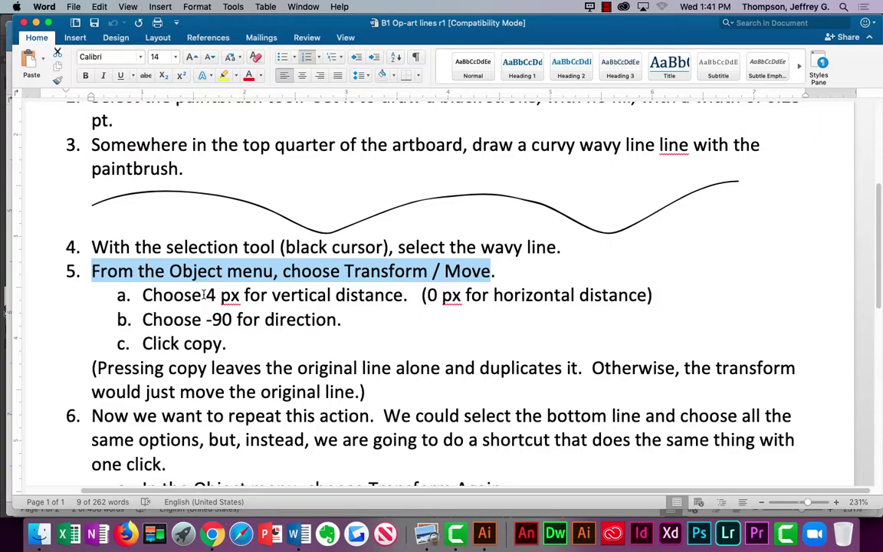
click(36, 22)
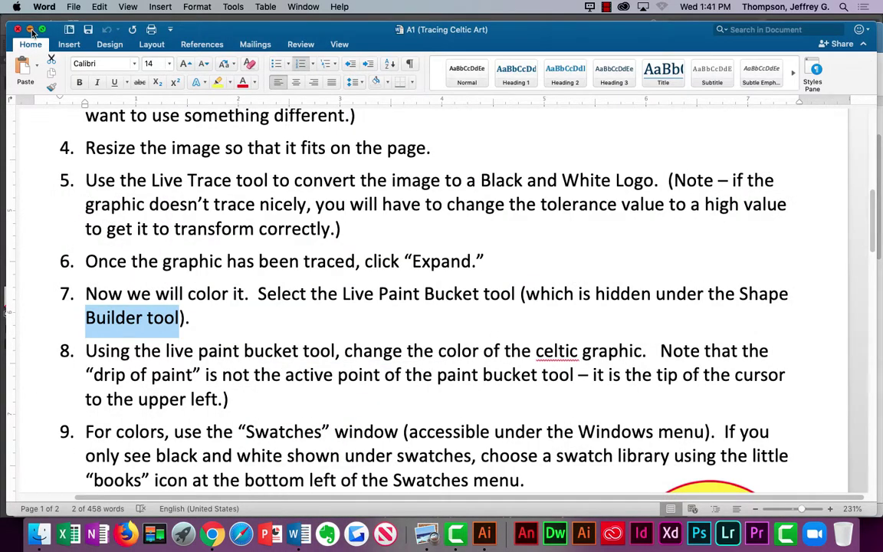
click(36, 23)
click(485, 533)
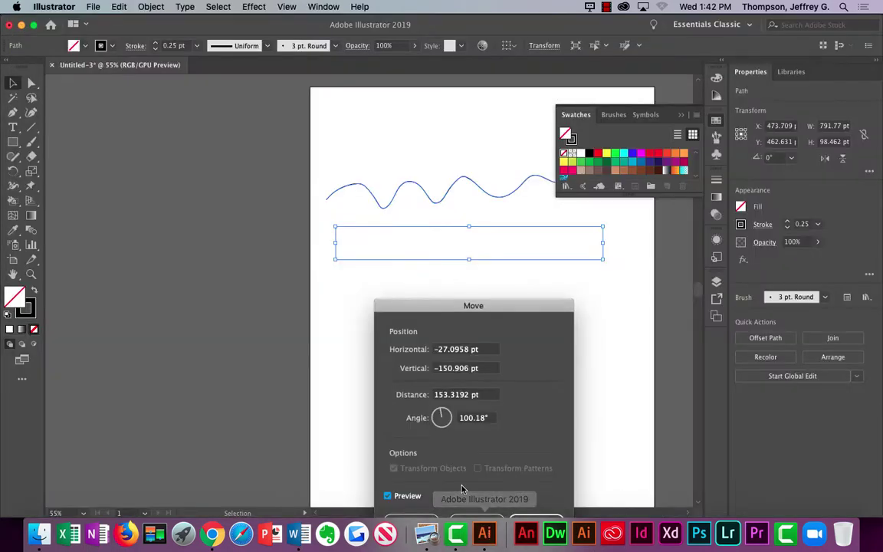
Step: Copy the wavy line with Move at a 4 pt distance and a 317° angle, and dismiss the Global Edit tip
triple_click(475, 368)
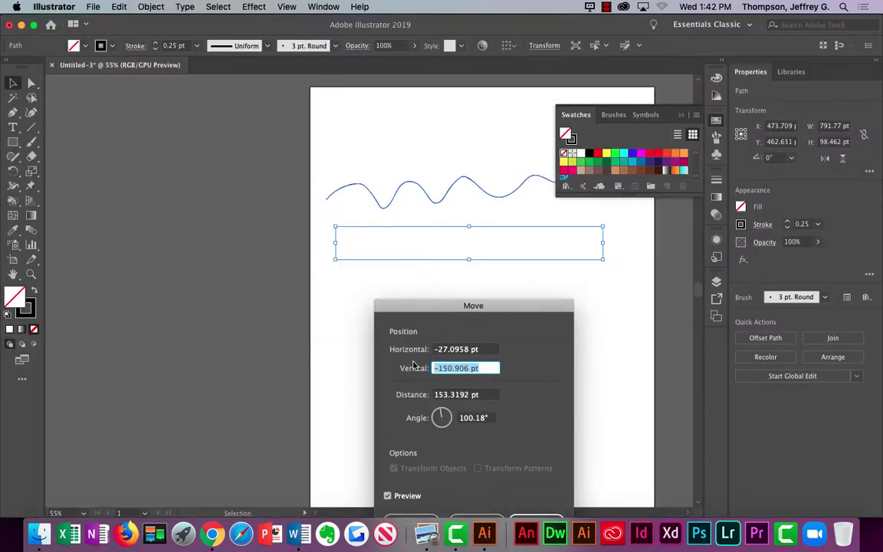
text(4)
key(shift+Tab)
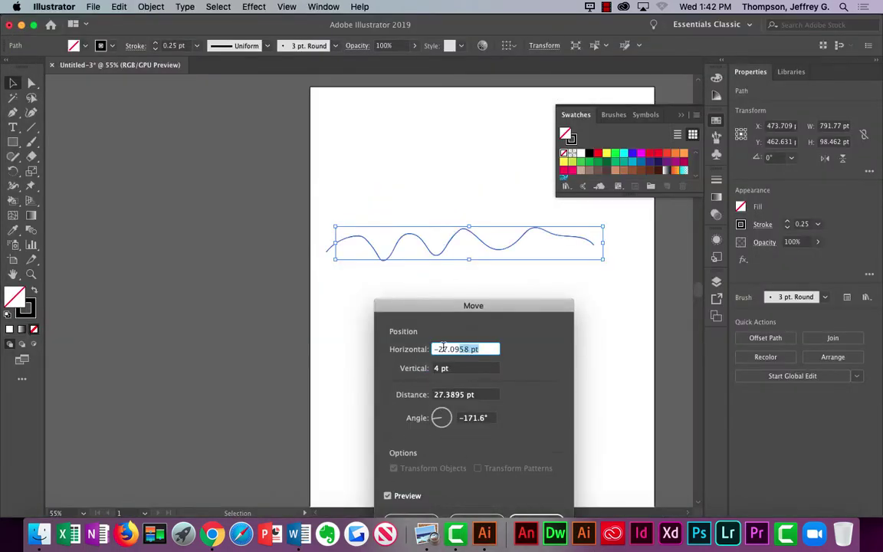
text(0)
click(472, 418)
text(320)
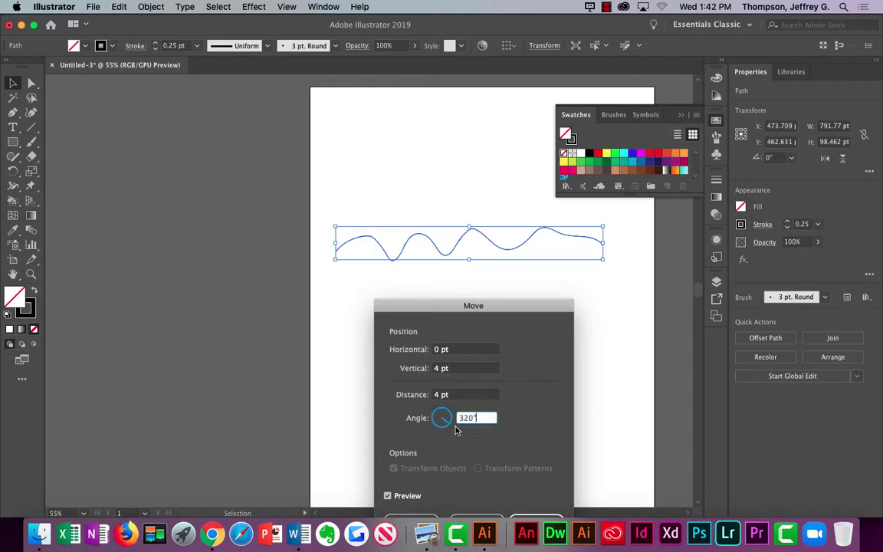
mouse_move(456, 431)
mouse_down()
mouse_move(432, 432)
mouse_move(459, 434)
mouse_up()
drag(502, 315, 255, 193)
click(158, 404)
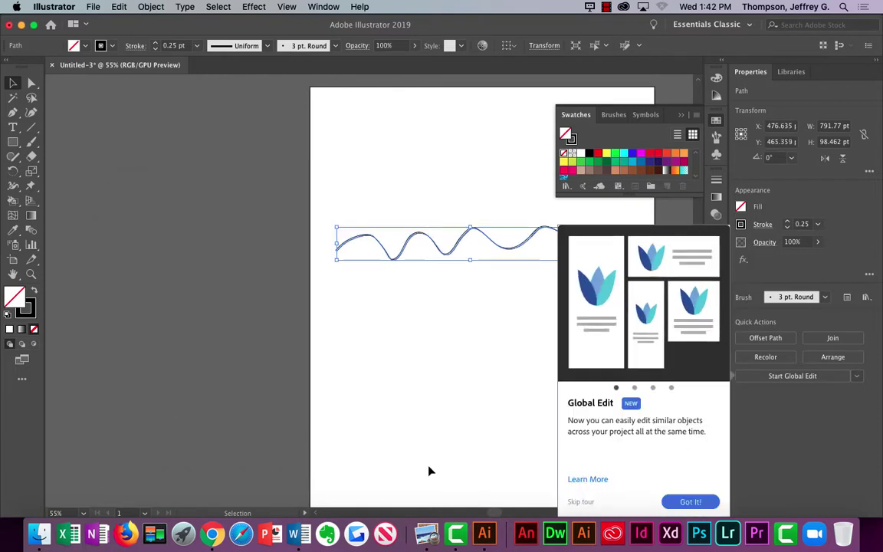
click(686, 502)
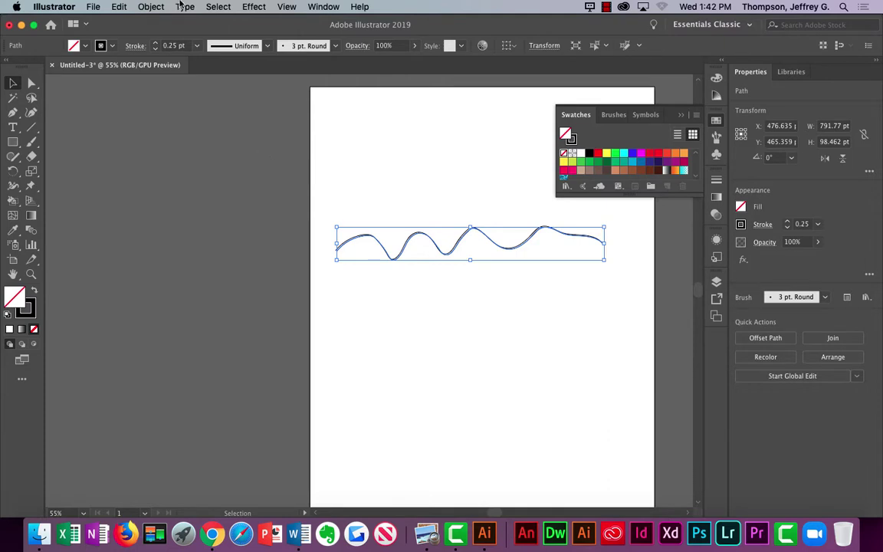
Step: Make two more copies of the wavy line with Transform Move, keeping the same distance and angle
click(152, 7)
mouse_move(150, 23)
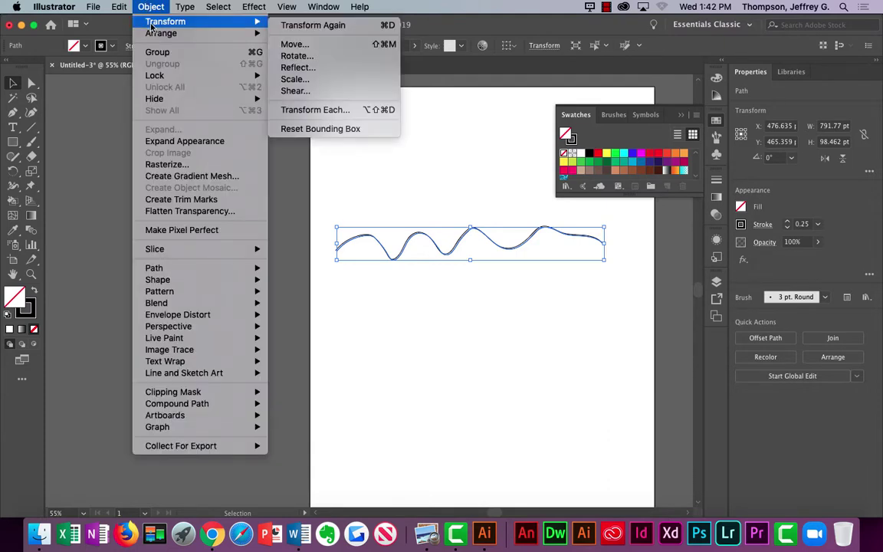
click(296, 45)
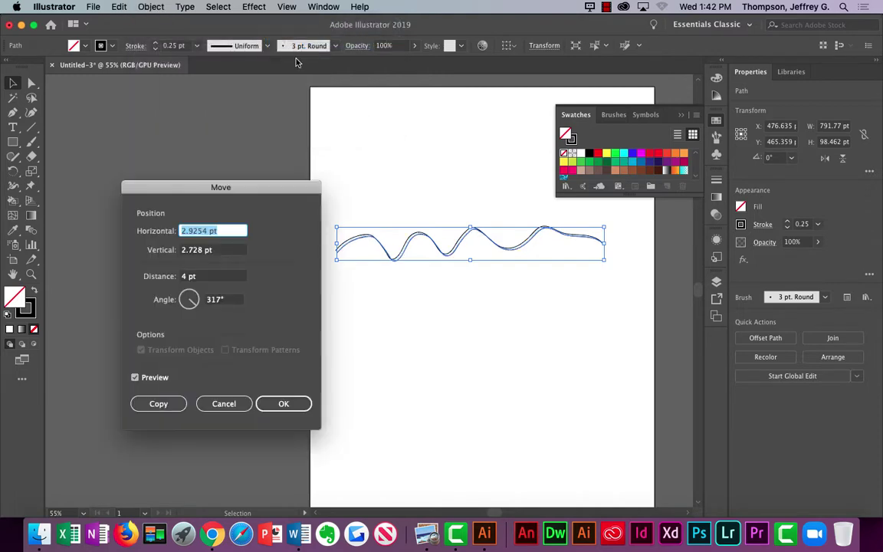
click(156, 404)
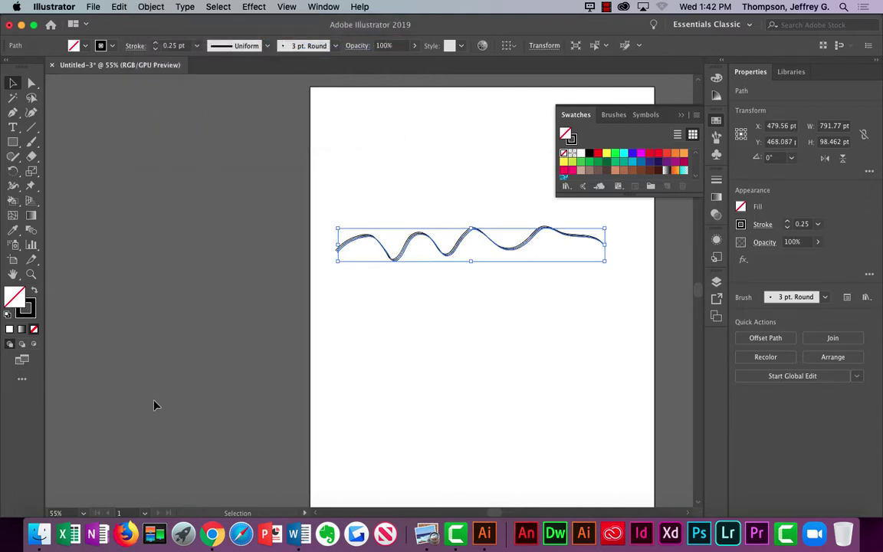
click(151, 6)
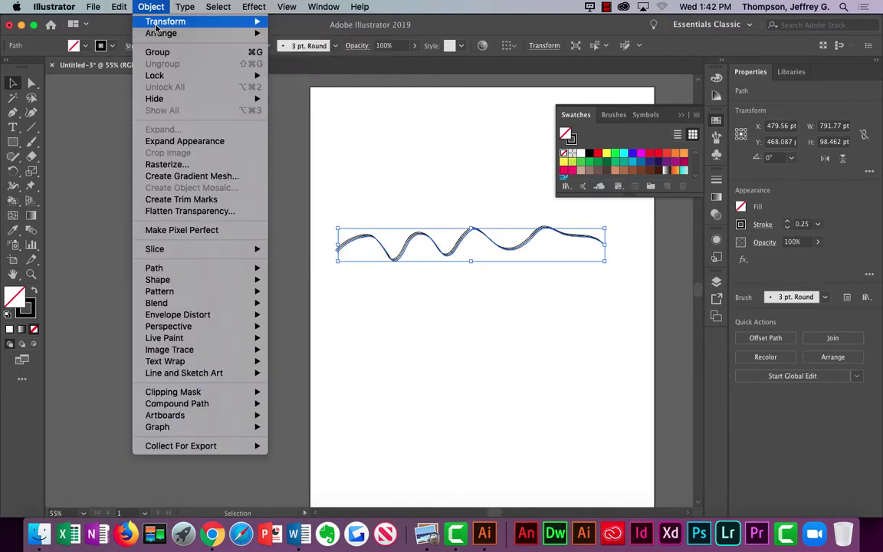
mouse_move(261, 23)
click(294, 44)
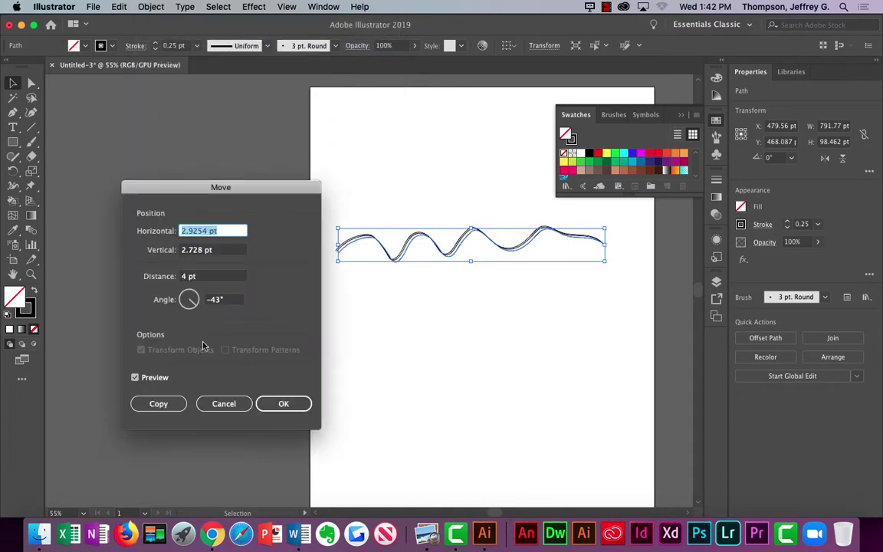
click(161, 405)
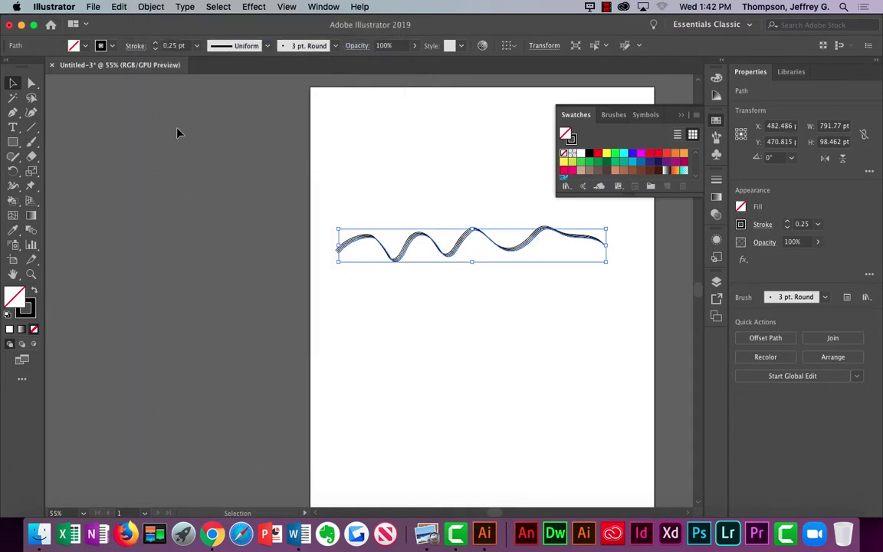
Step: Repeat the copy with Transform Again many times until the wavy lines form a dense band reaching the artboard's right edge
click(151, 6)
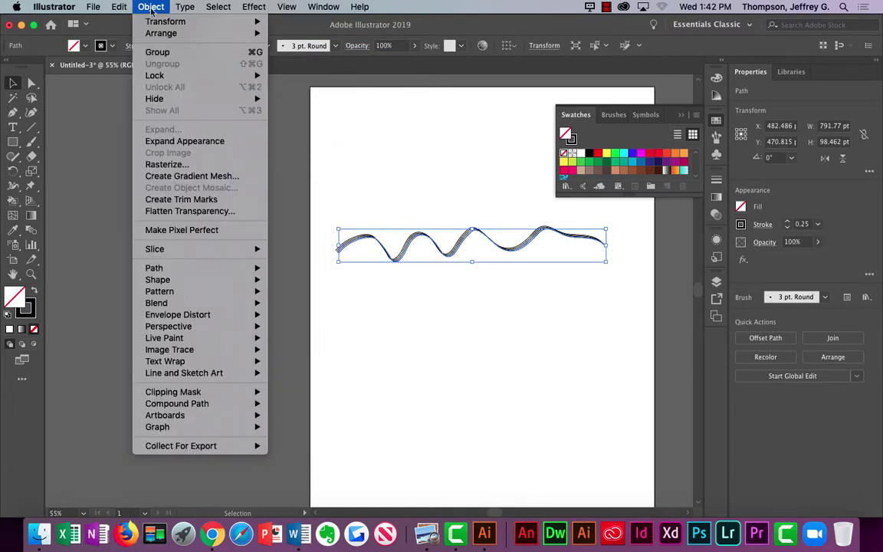
mouse_move(263, 27)
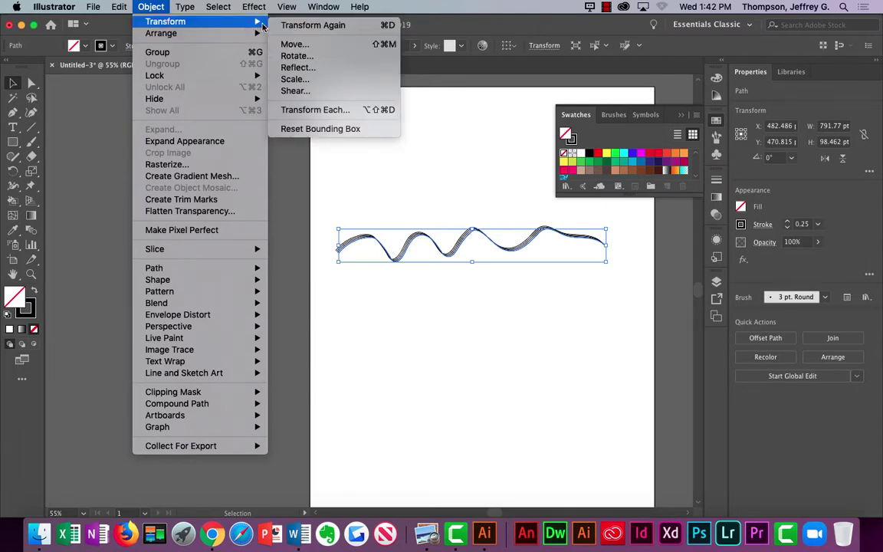
click(322, 28)
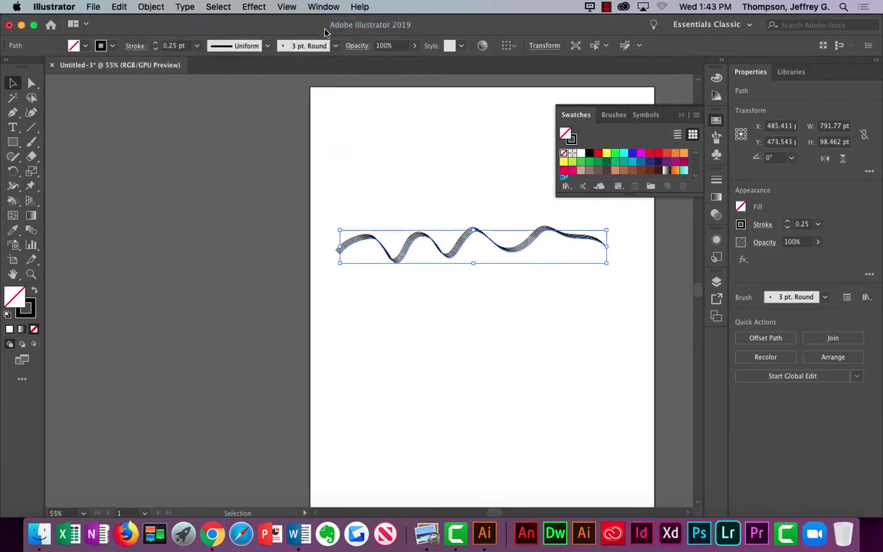
key(super+d)
key(super+d)
key(super+d)
key(super+d)
key(super+d)
key(super+d)
key(super+d)
key(super+d)
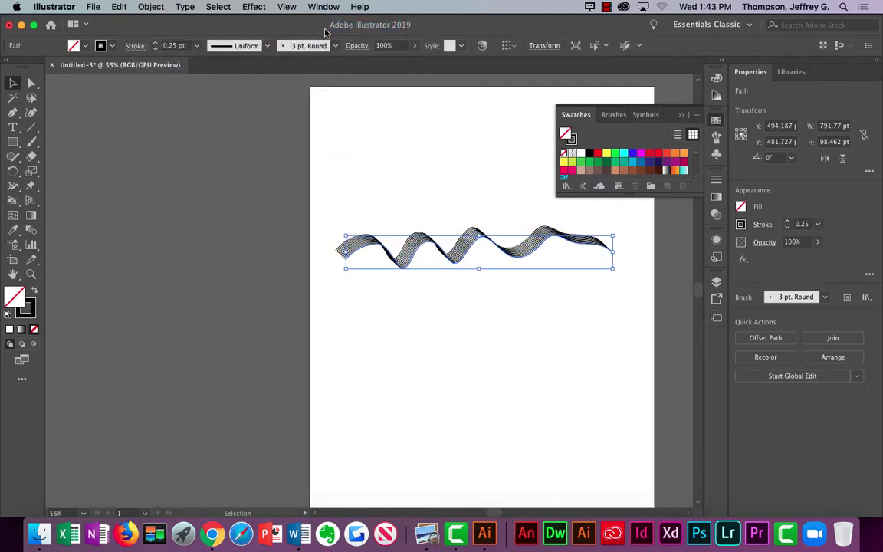
key(super+d)
key(super+d)
key(super+d)
key(super+d)
key(super+d)
key(super+d)
key(super+d)
key(super+d)
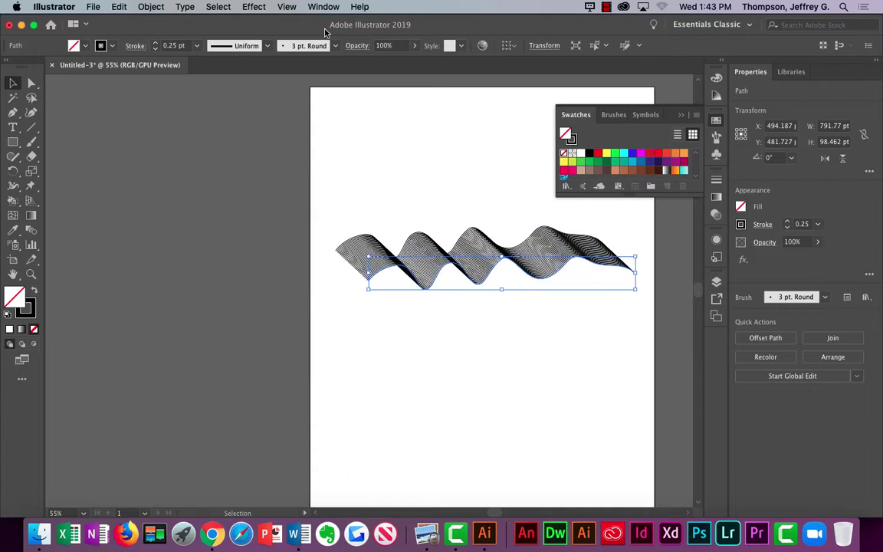
key(super+d)
key(super+d)
key(super+d)
key(super+d)
key(super+d)
key(super+d)
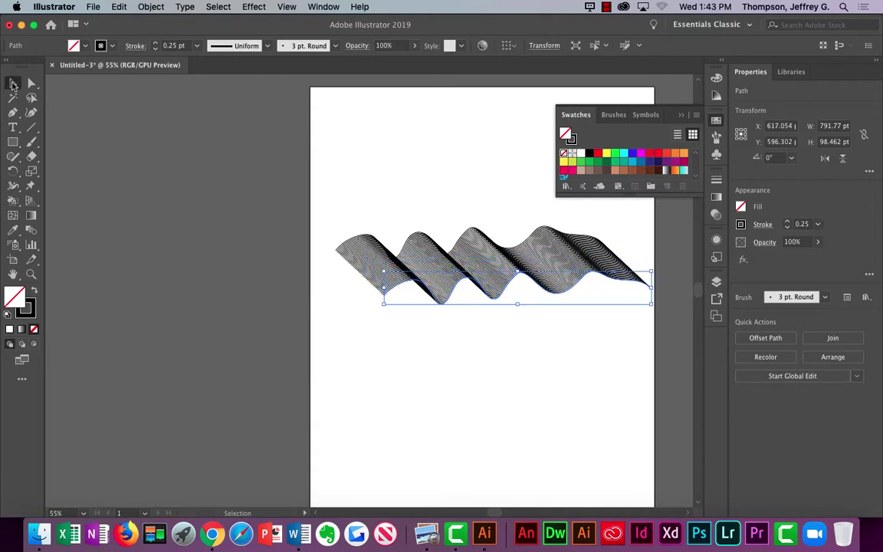
Step: Select all the wavy lines, move the band up to about X 512 pt, Y 257 pt, and collapse the Swatches panel
mouse_move(315, 192)
mouse_down()
mouse_move(515, 321)
mouse_move(665, 348)
mouse_move(645, 345)
mouse_up()
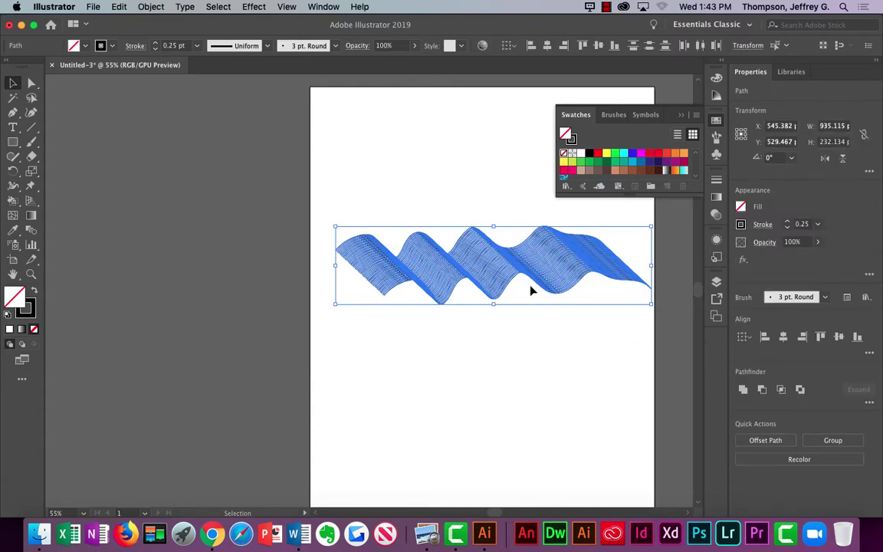
drag(536, 268, 524, 175)
click(681, 115)
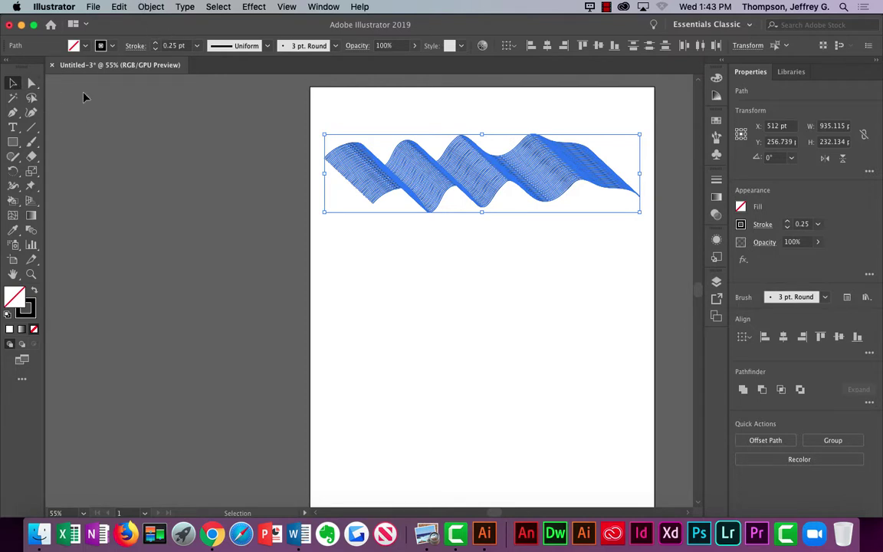
click(389, 224)
drag(321, 99, 546, 243)
click(539, 287)
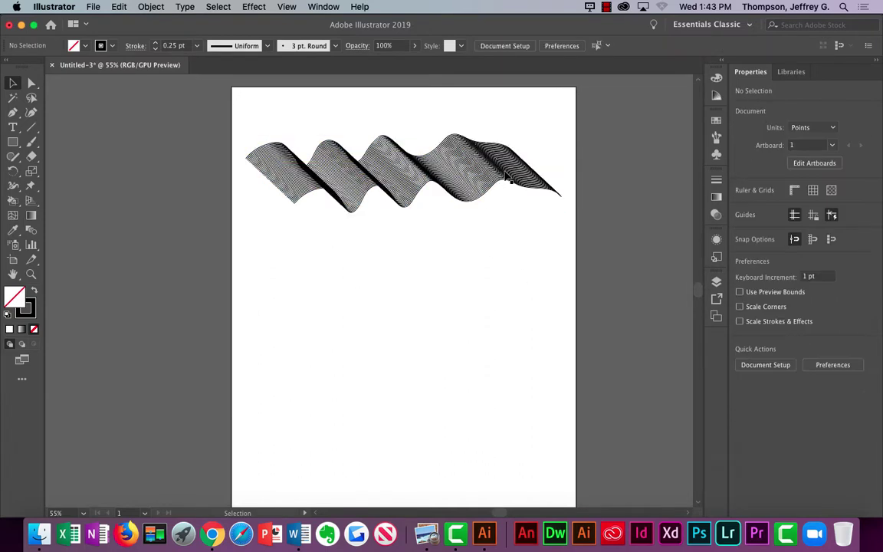
Step: Try moving a single wavy line out of the band down the artboard, and undo the move
drag(462, 173, 505, 317)
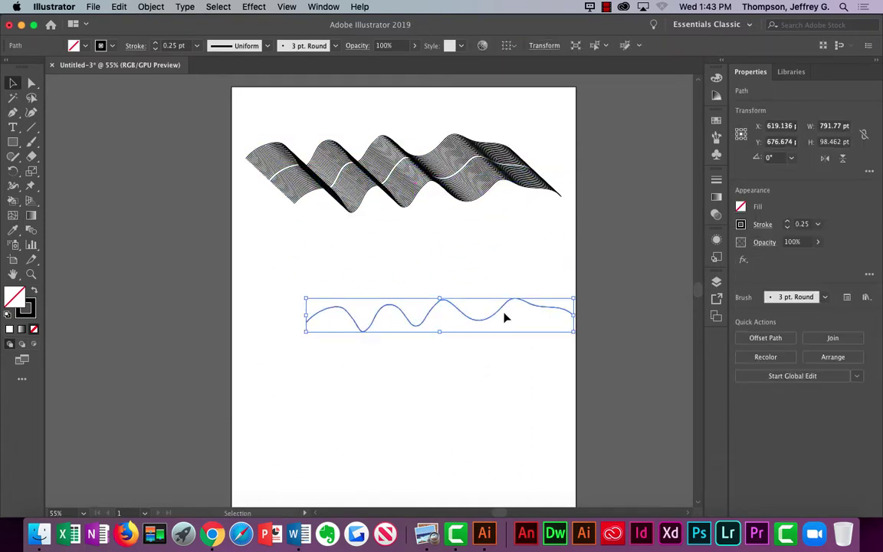
key(ctrl+z)
click(128, 135)
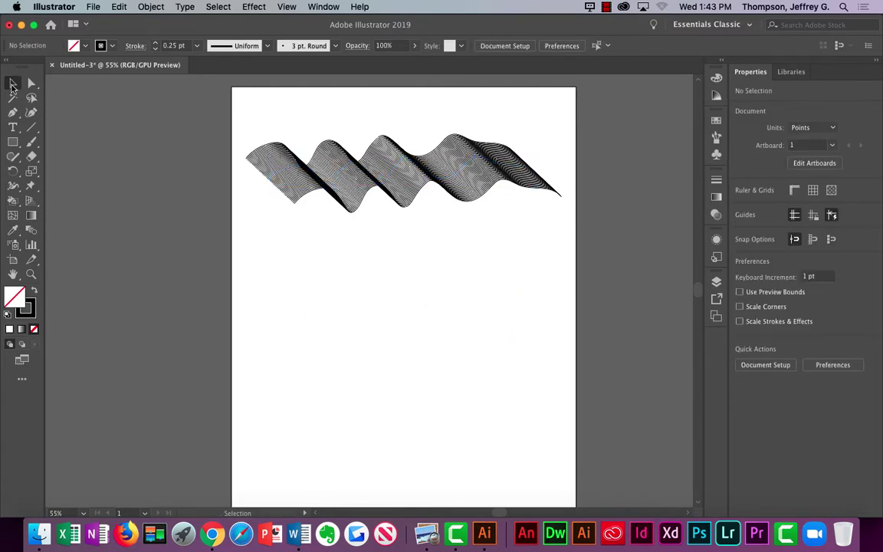
Step: Group all the wavy lines and move the group up to about X 524 pt, Y 197 pt near the artboard's top
drag(222, 89, 592, 297)
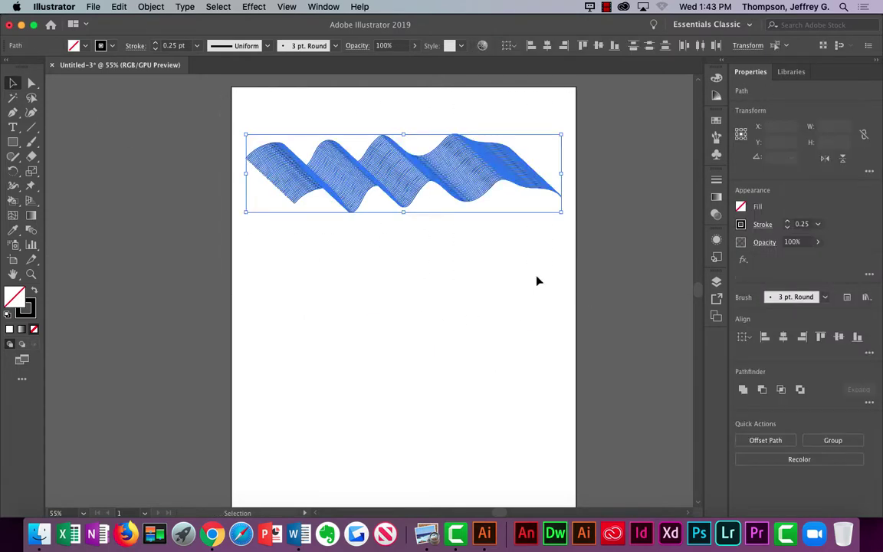
click(151, 7)
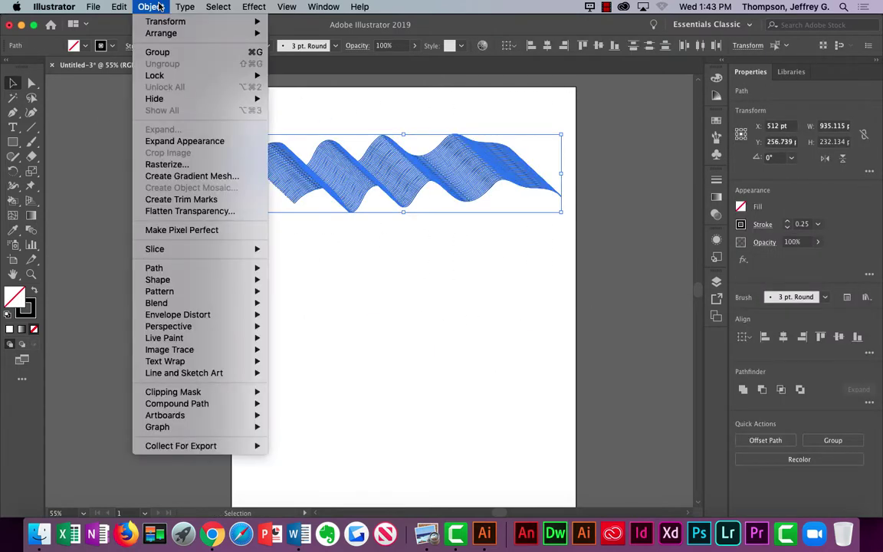
click(161, 54)
click(322, 246)
click(394, 174)
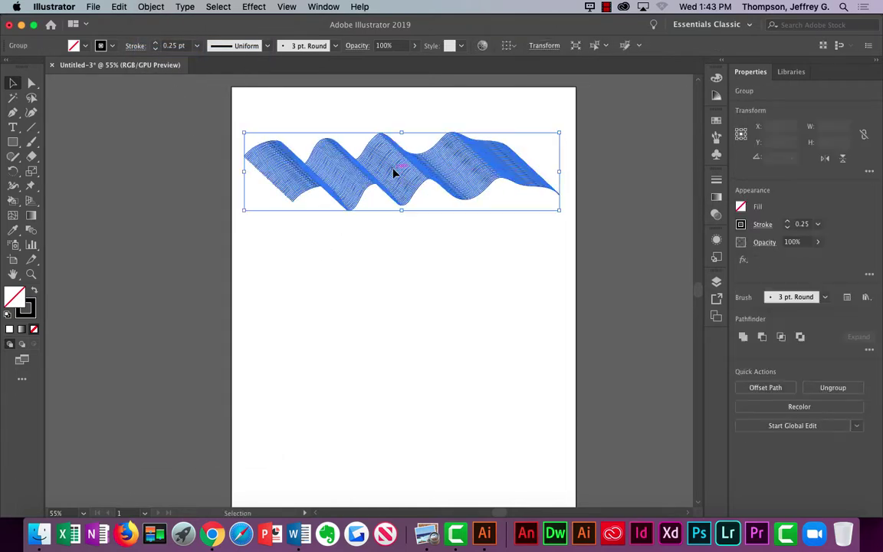
mouse_move(394, 173)
mouse_down()
mouse_move(404, 256)
mouse_move(403, 151)
mouse_move(397, 157)
mouse_up()
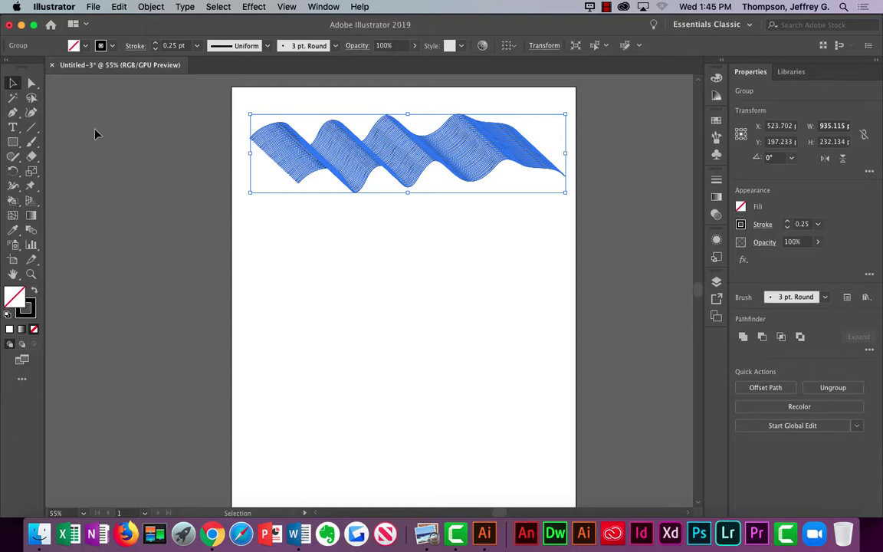
Step: Draw a straight line segment about 479 pt long at about 348° below the wavy band
click(31, 127)
key(super+shift+a)
drag(292, 232, 451, 265)
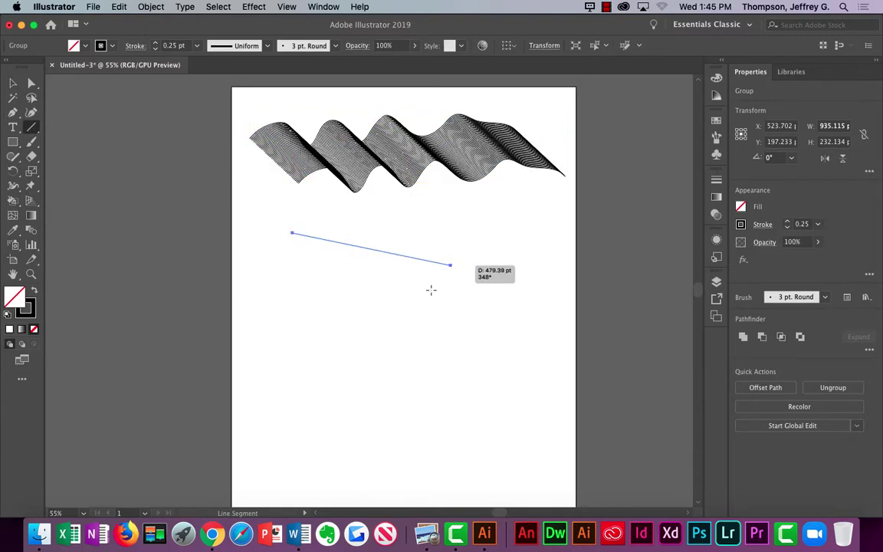
Step: Copy the straight line with Transform Move using the preset values, and repeat the copy once with Transform Again
click(151, 6)
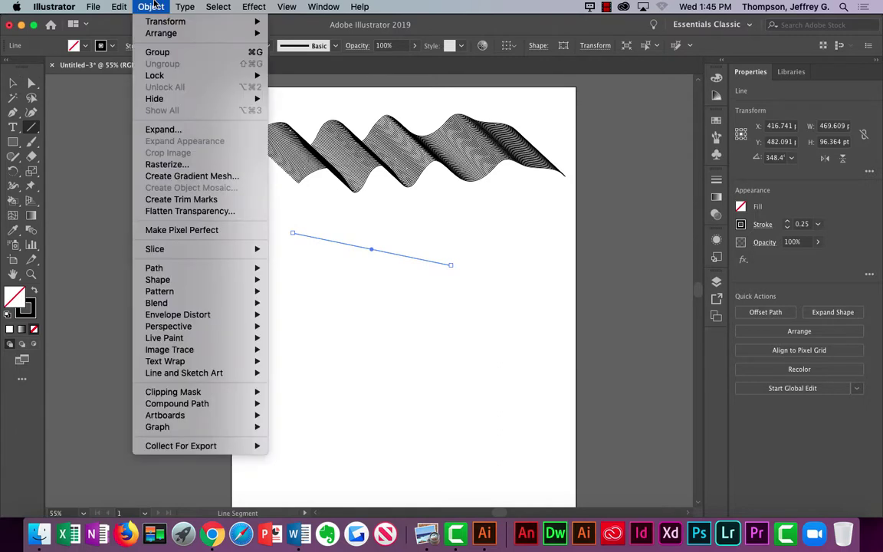
mouse_move(159, 21)
click(294, 44)
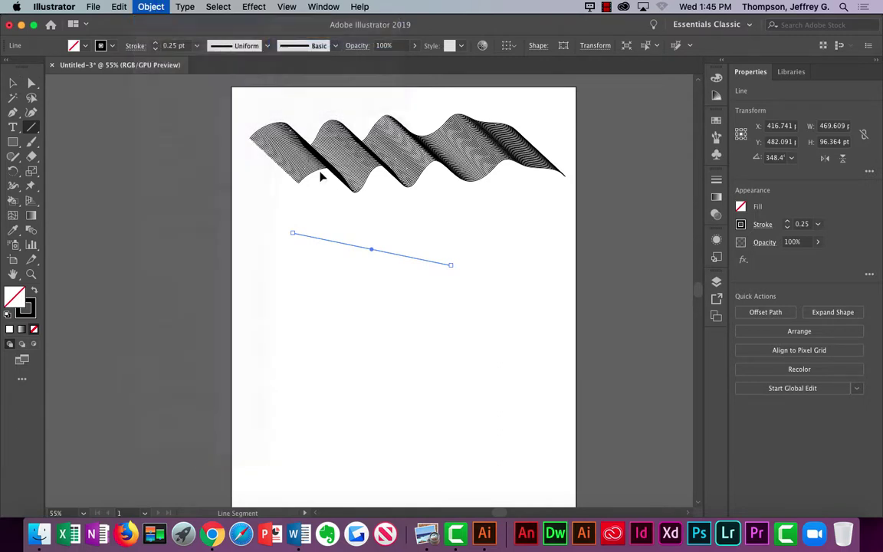
click(164, 407)
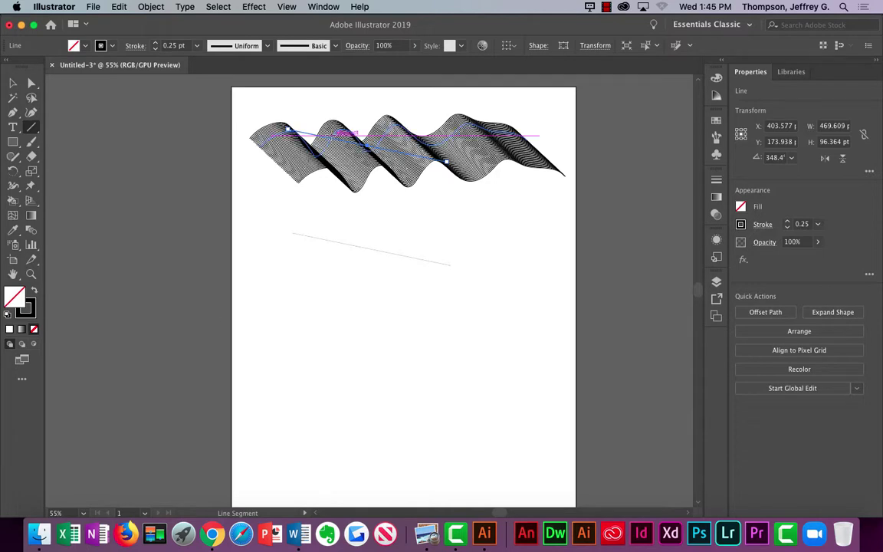
click(151, 6)
mouse_move(154, 21)
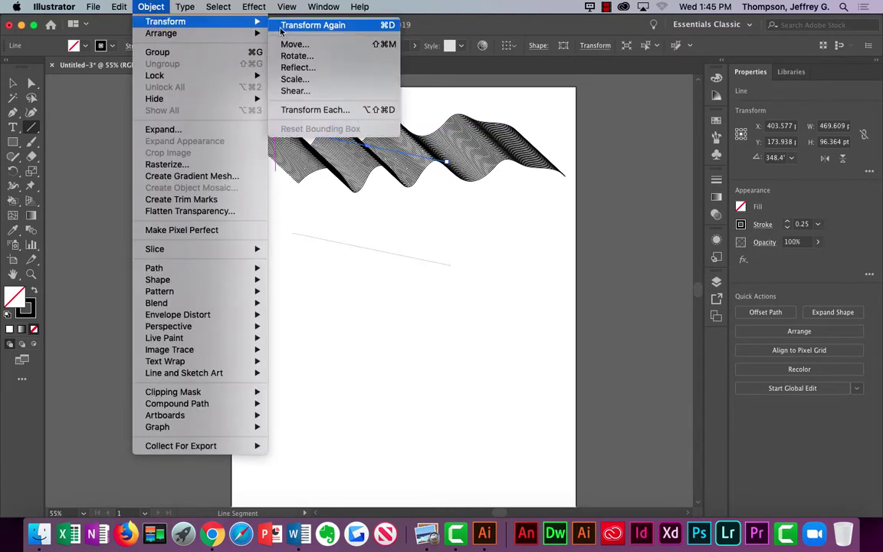
click(397, 26)
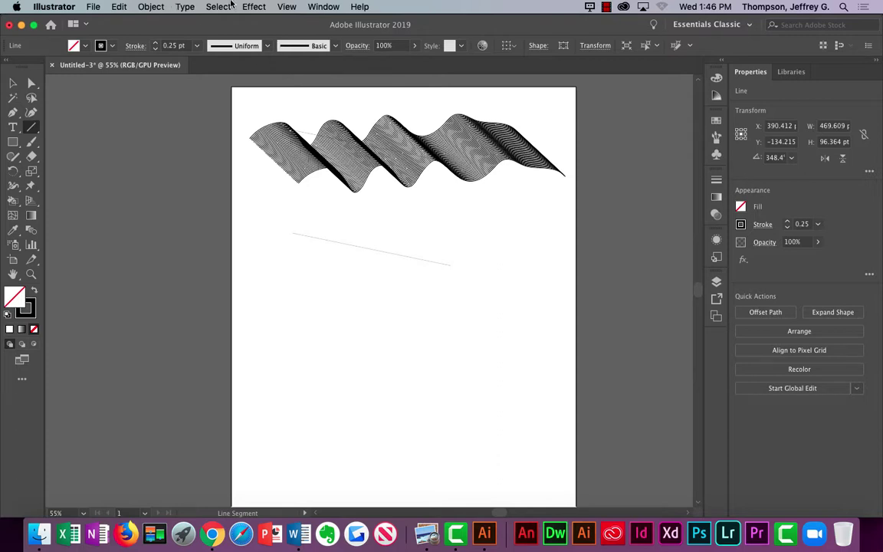
Step: Fill all the lines of the wavy band with white
key(super+shift+a)
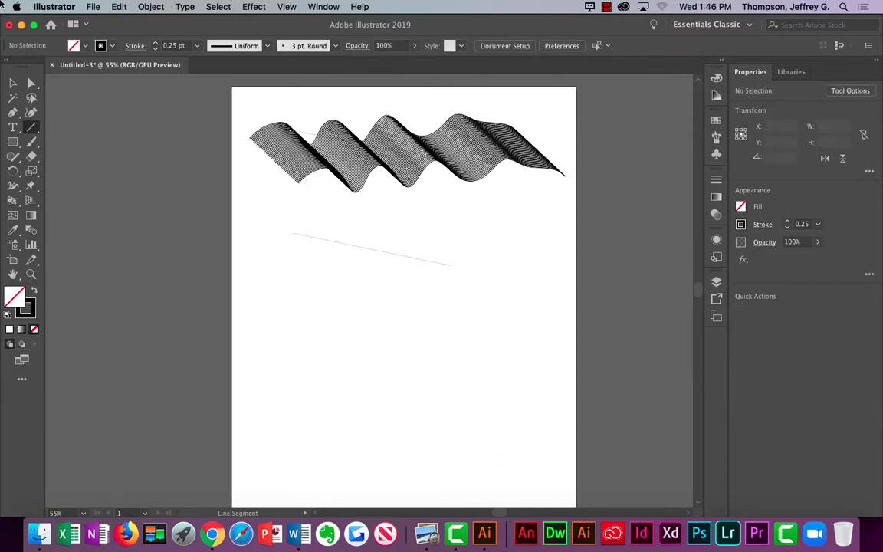
click(605, 7)
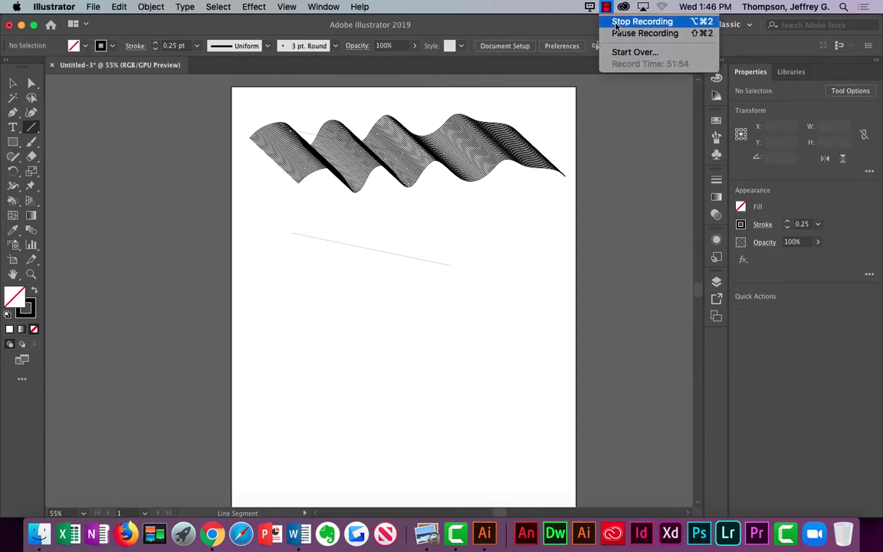
key(v)
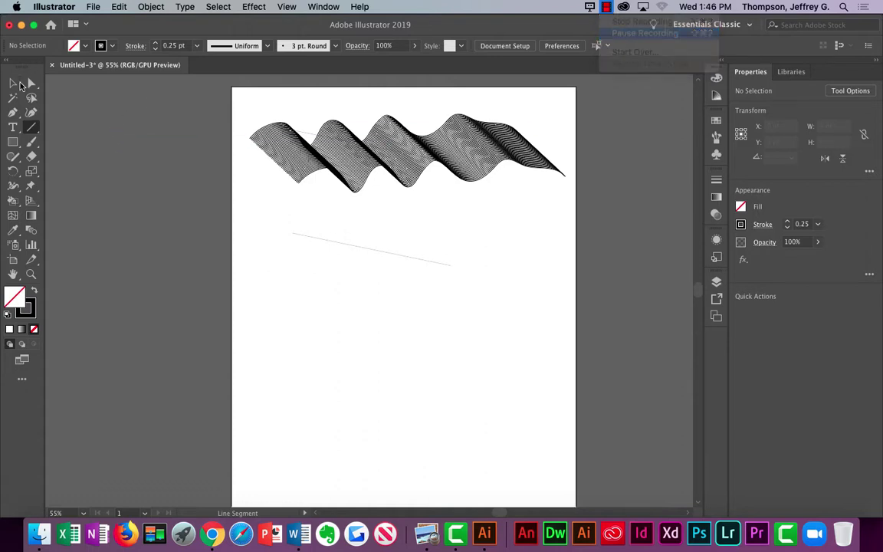
drag(239, 105, 590, 194)
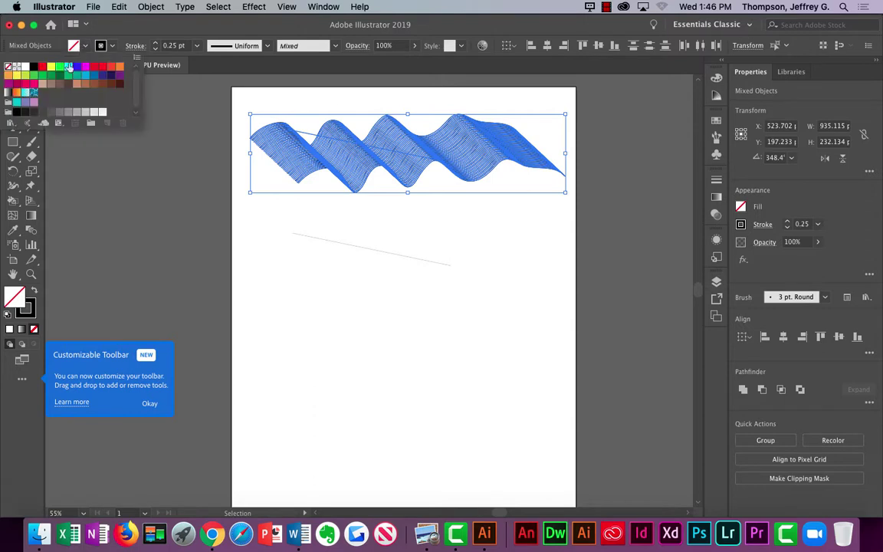
click(76, 46)
click(17, 67)
click(153, 196)
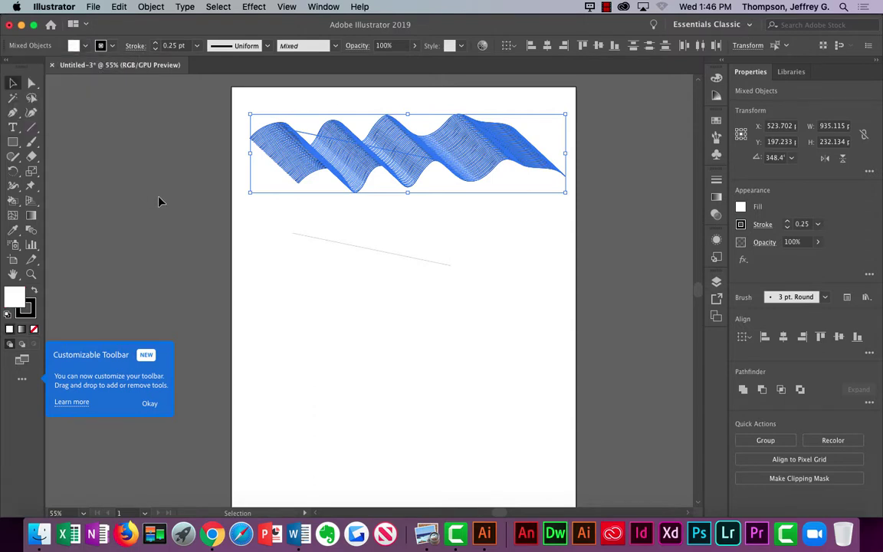
click(161, 203)
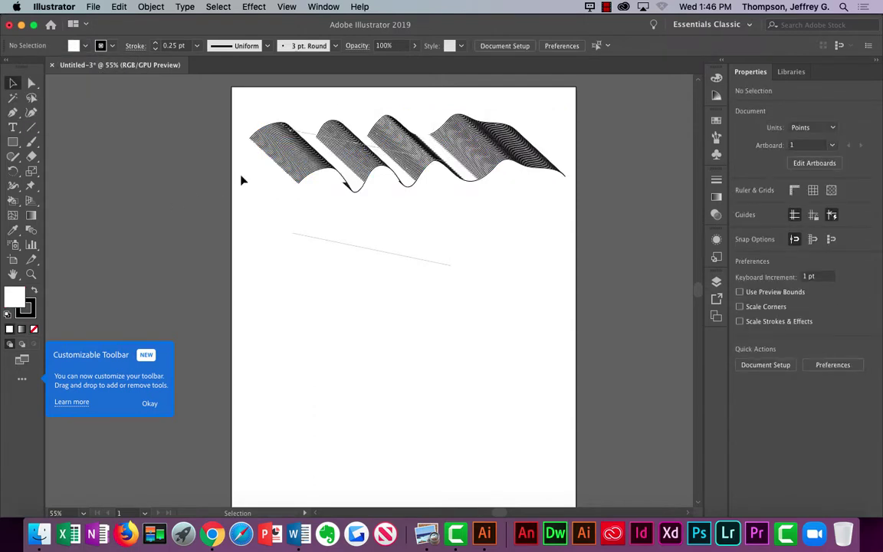
Step: Select the whole wavy band again and set its fill to None
click(12, 82)
drag(232, 93, 583, 211)
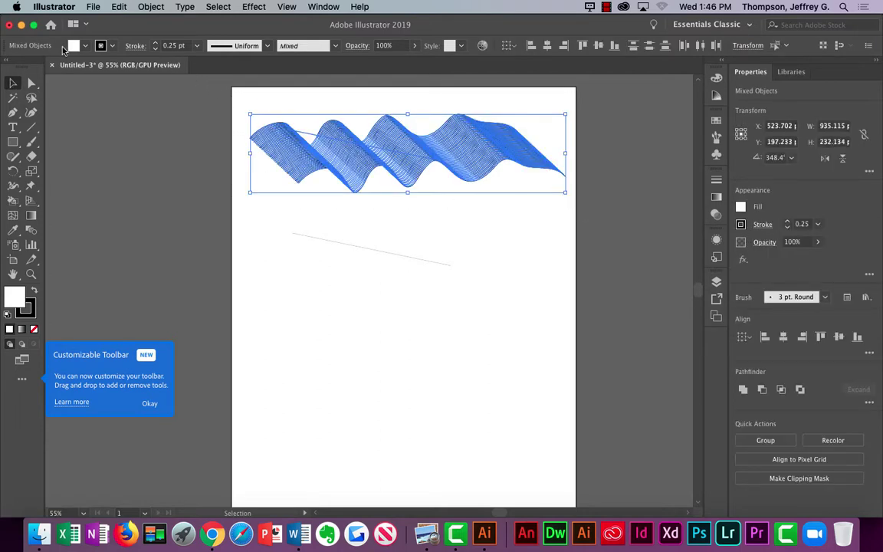
click(85, 47)
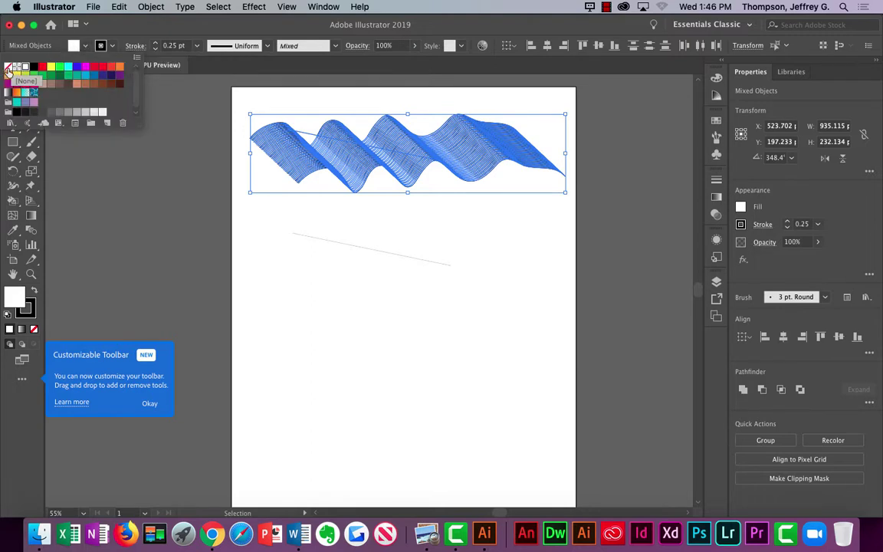
click(8, 68)
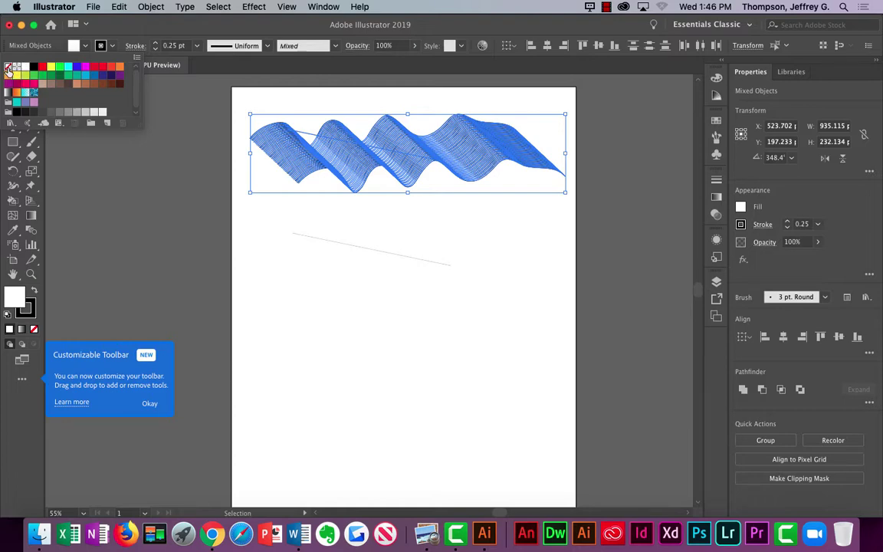
click(195, 171)
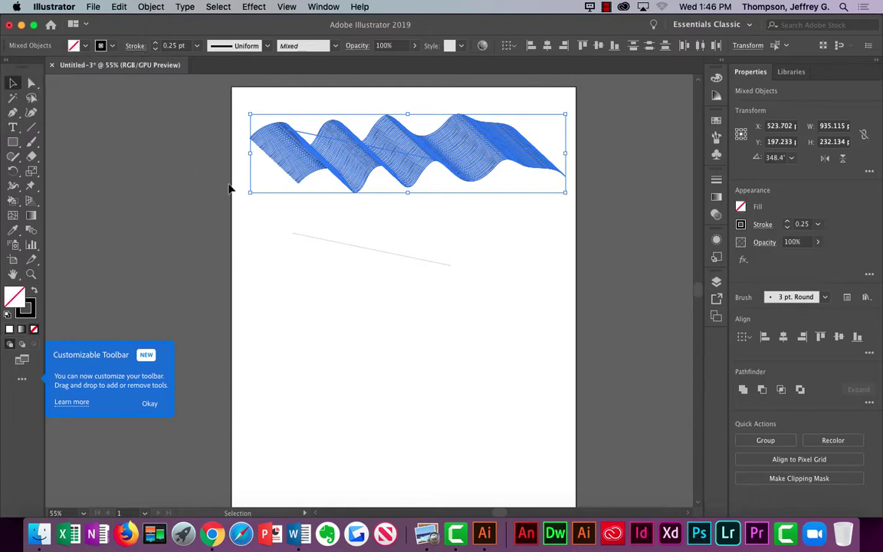
Step: Move the wavy band down the artboard and delete the leftover straight lines above and below it
click(259, 199)
mouse_move(284, 155)
mouse_down()
mouse_move(306, 199)
mouse_move(292, 162)
mouse_up()
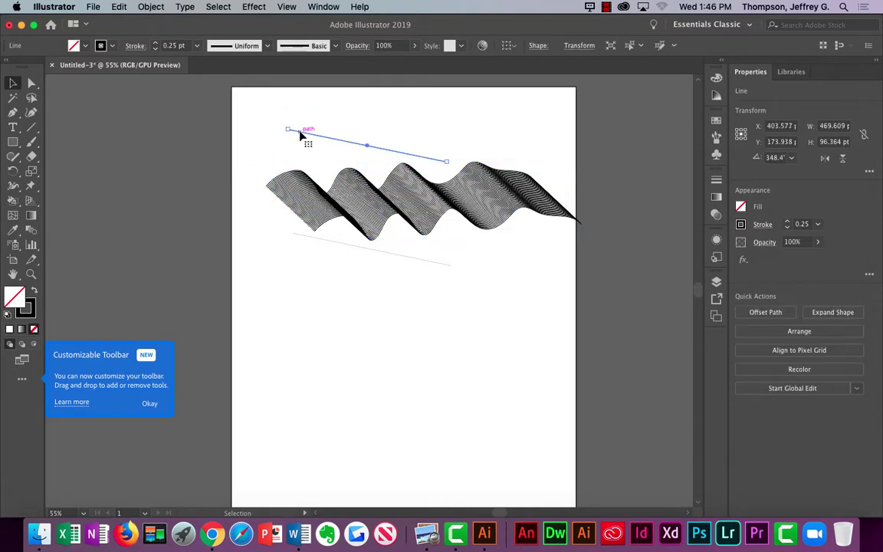
key(super+shift+a)
click(430, 261)
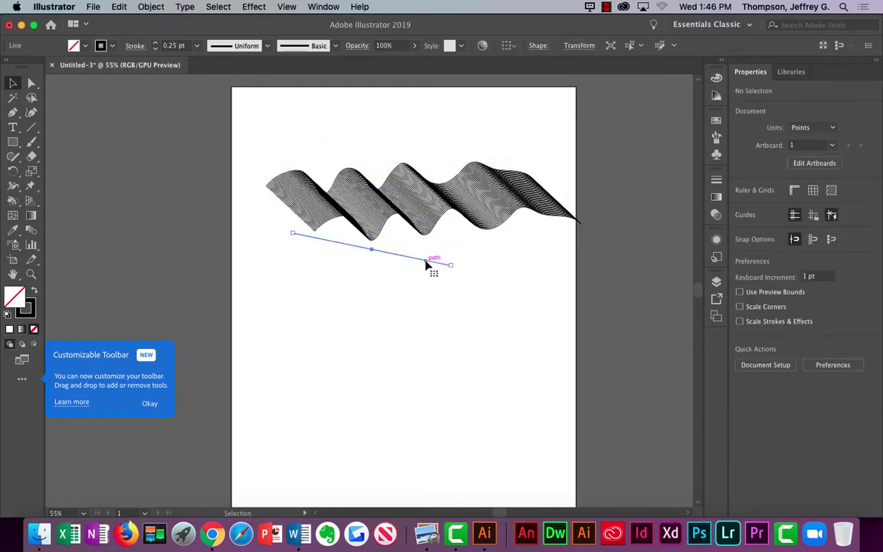
key(Delete)
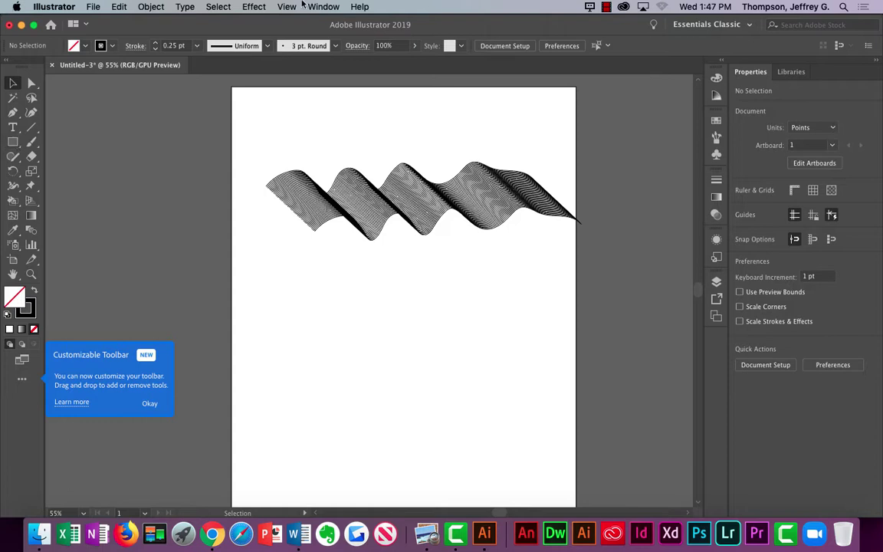
Step: Dismiss the Customizable Toolbar tip
click(606, 6)
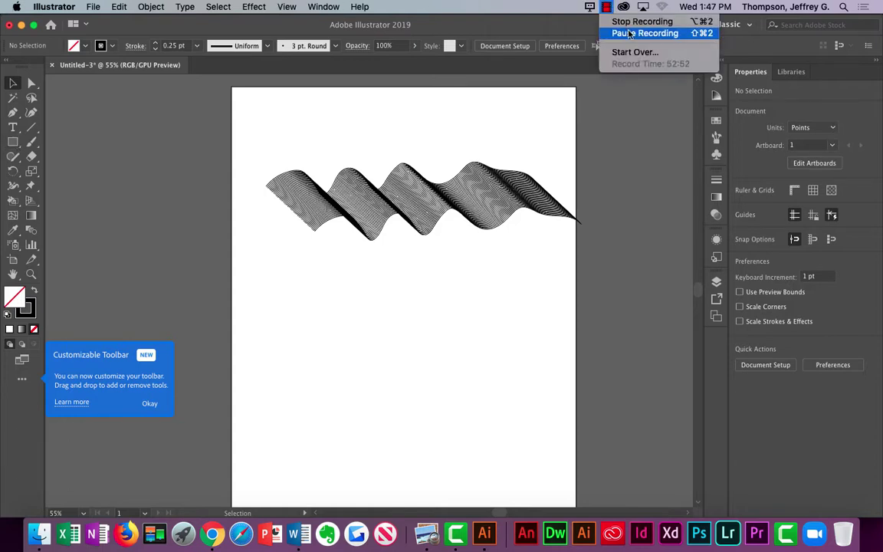
click(628, 34)
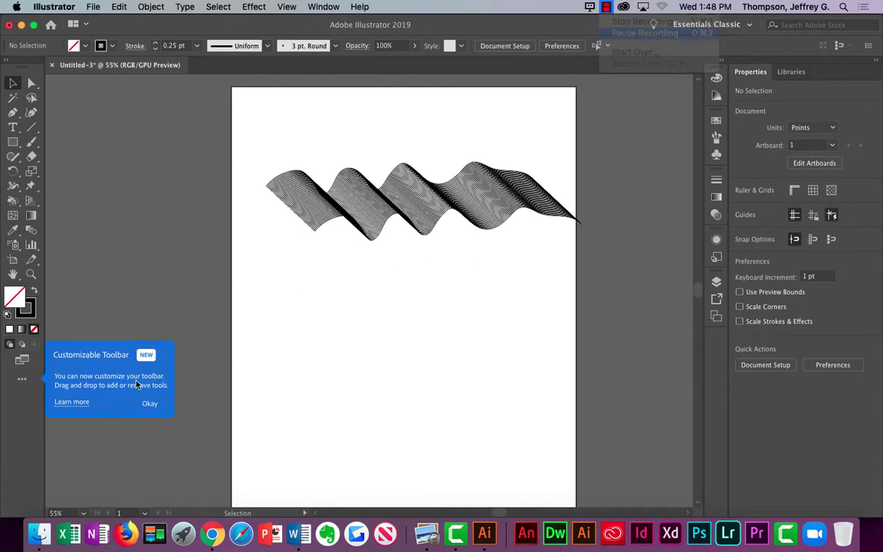
click(142, 405)
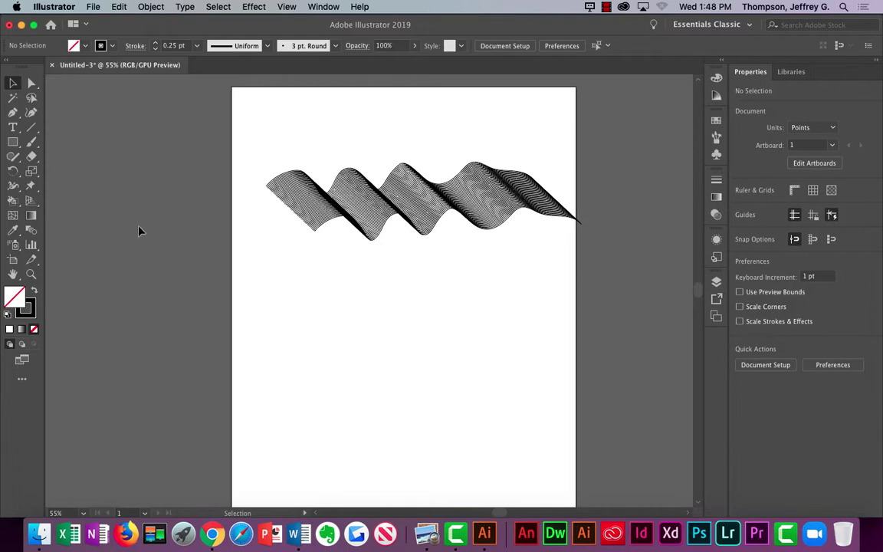
Step: Draw a second artboard beside the first, on its left, and shorten it to about 824 pt wide by 1266 pt high
key(space)
drag(123, 220, 296, 229)
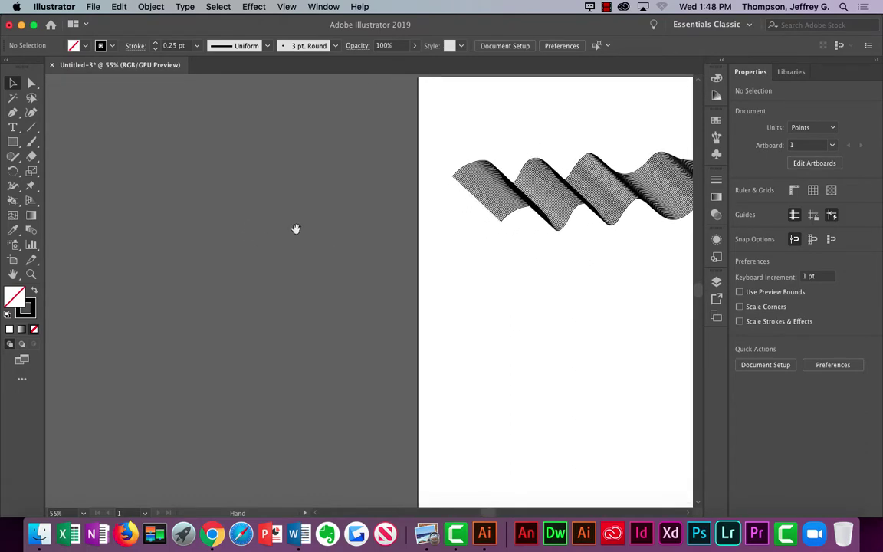
click(13, 262)
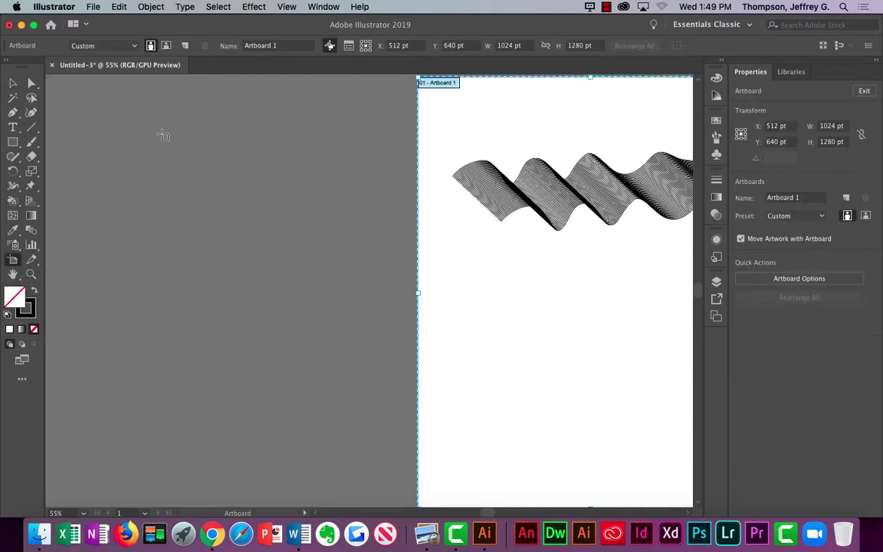
drag(109, 82, 392, 489)
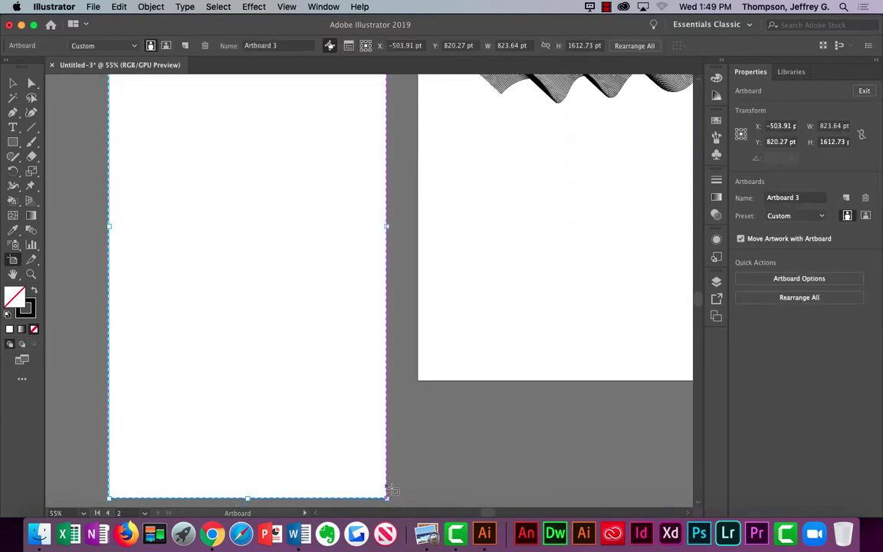
drag(248, 498, 251, 379)
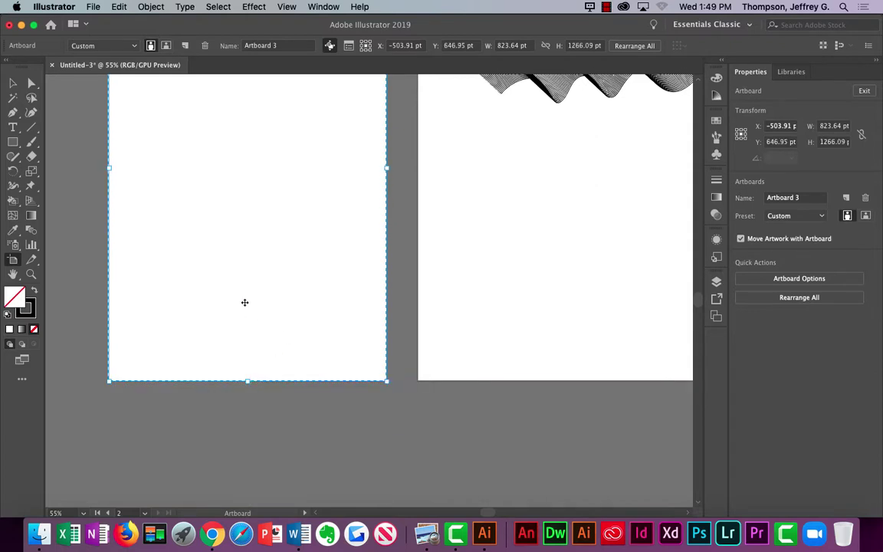
scroll(245, 302, up, 5)
scroll(262, 301, down, 5)
scroll(260, 301, up, 2)
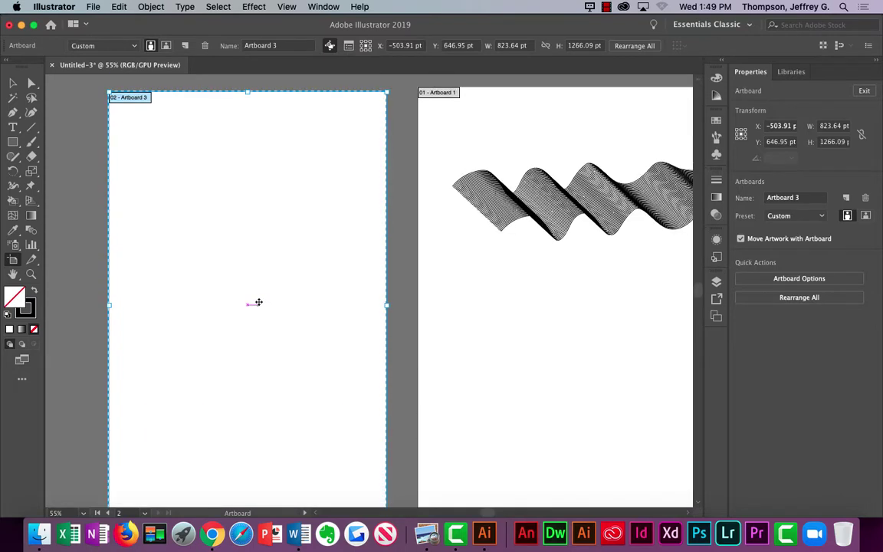
scroll(258, 302, up, 1)
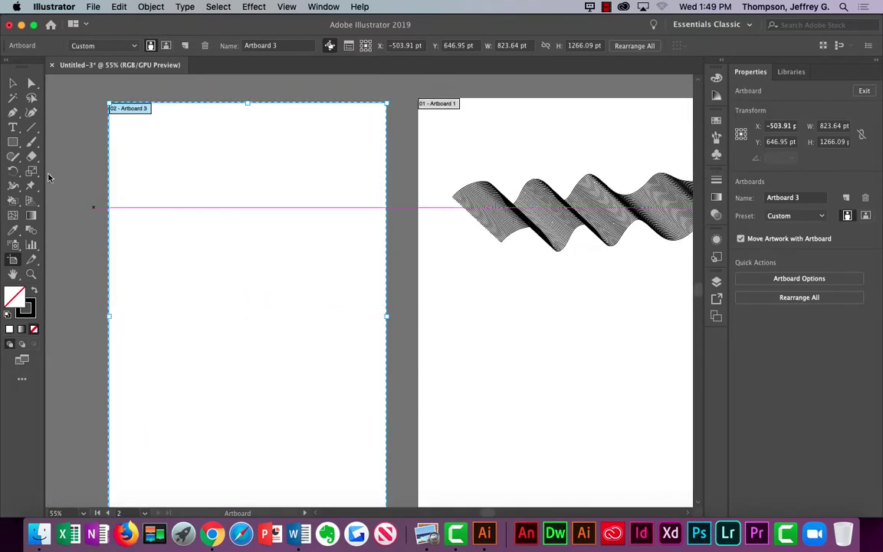
Step: Draw a rectangle about 360 by 72 pt near the new artboard's top and copy it 4 pt diagonally down-left with Transform Move
click(14, 146)
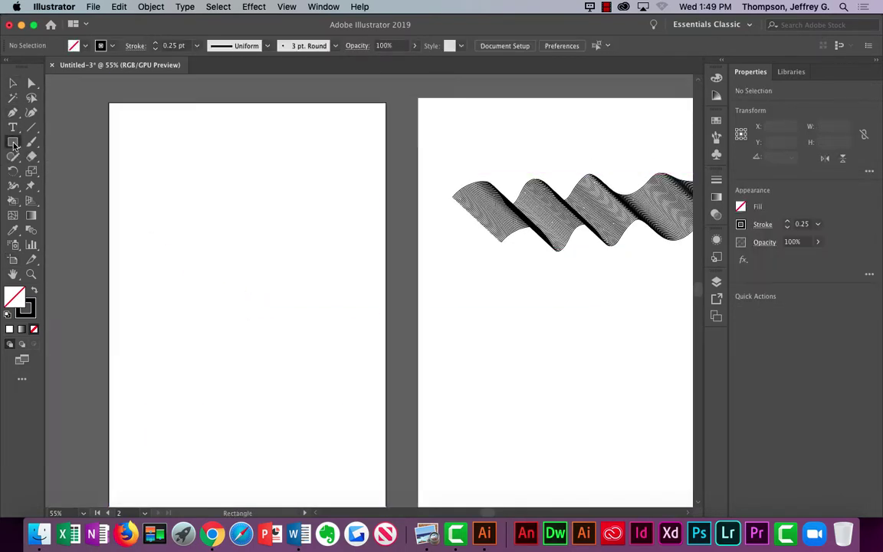
drag(162, 164, 284, 187)
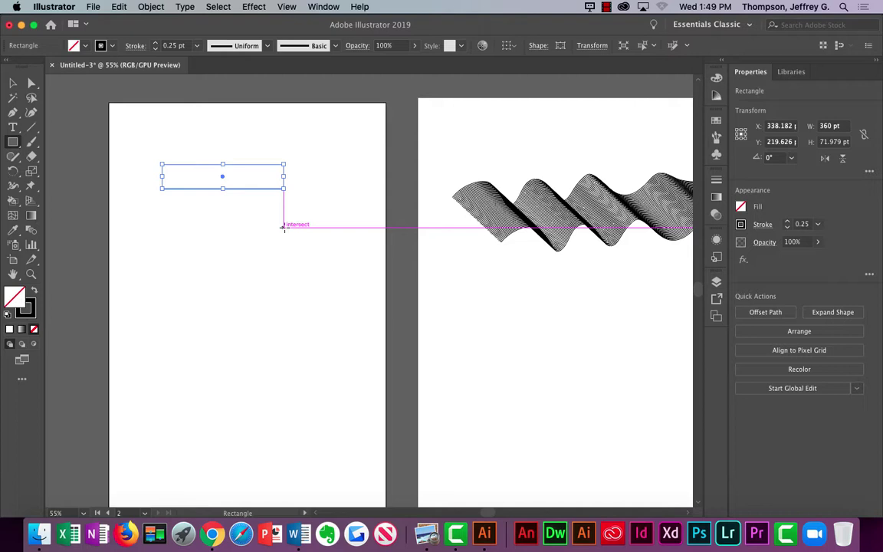
click(154, 6)
mouse_move(153, 23)
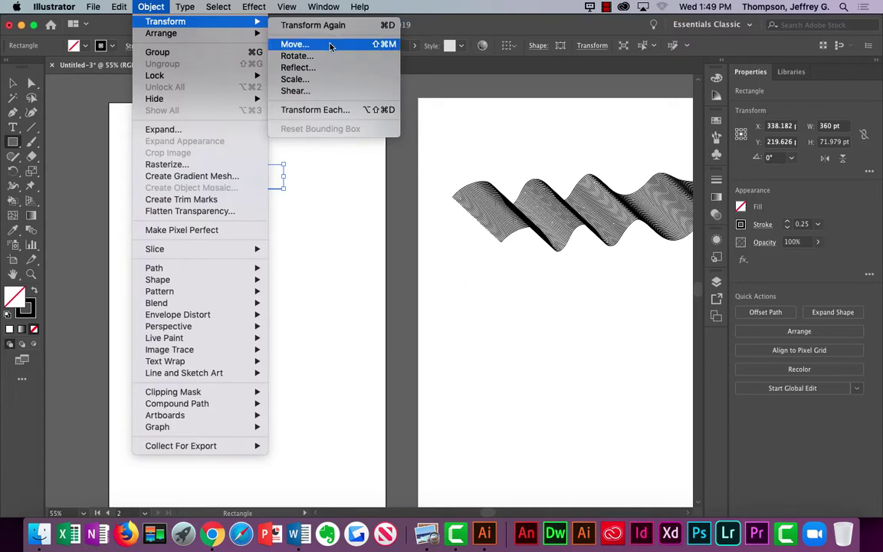
click(330, 46)
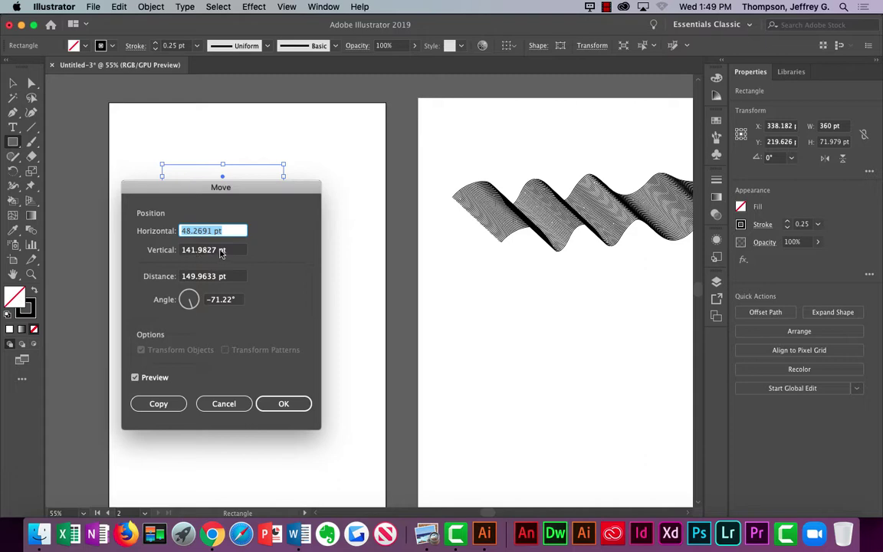
text(0)
key(Tab)
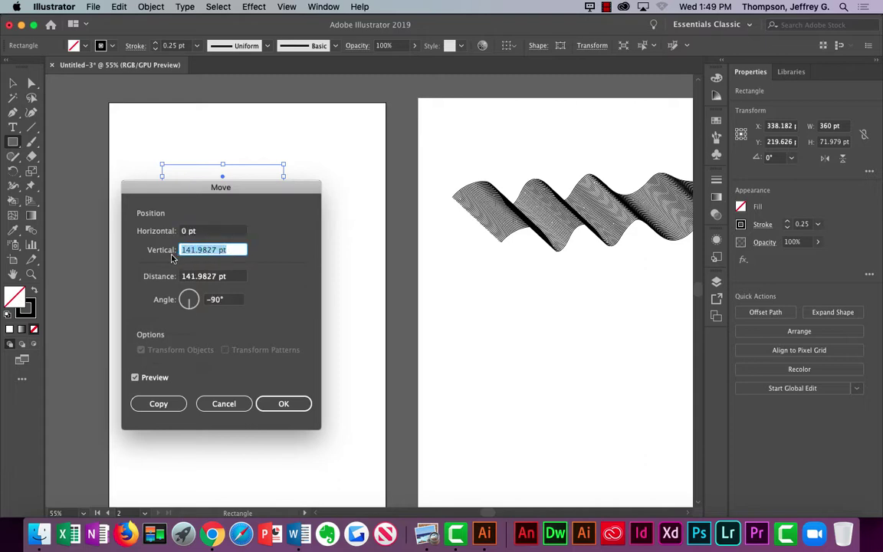
text(4)
click(183, 305)
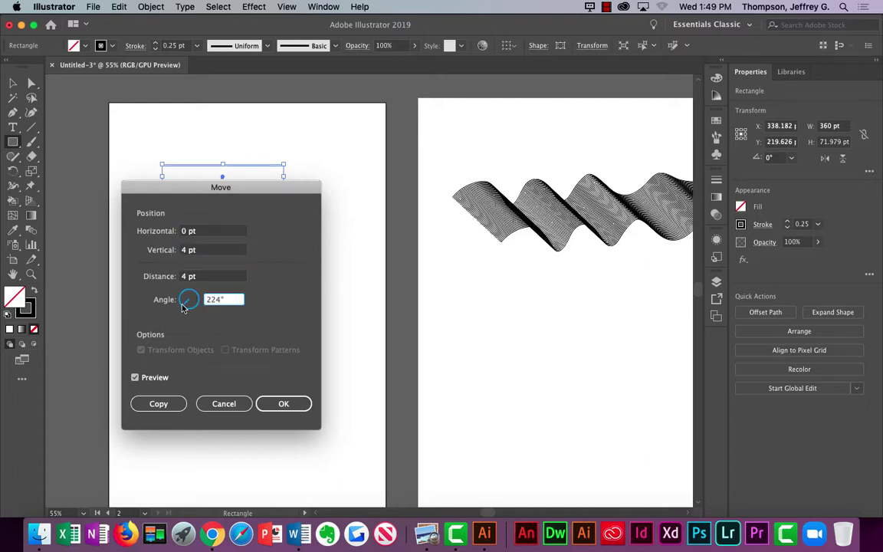
drag(183, 305, 181, 304)
click(145, 402)
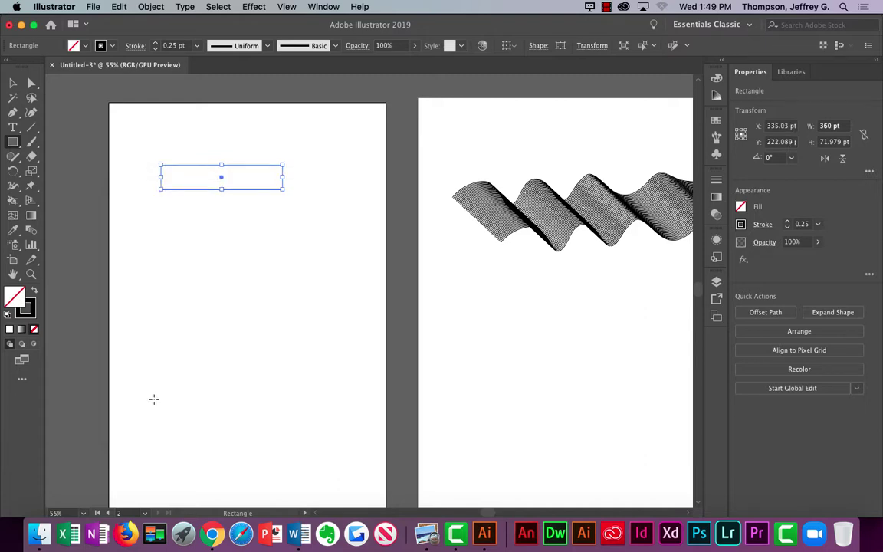
Step: Repeat the rectangle copy with Transform Again until the stack reaches about X 250 pt, Y 289 pt
key(super+d)
key(super+d)
key(super+d)
key(super+d)
key(super+d)
key(super+d)
key(super+d)
key(super+d)
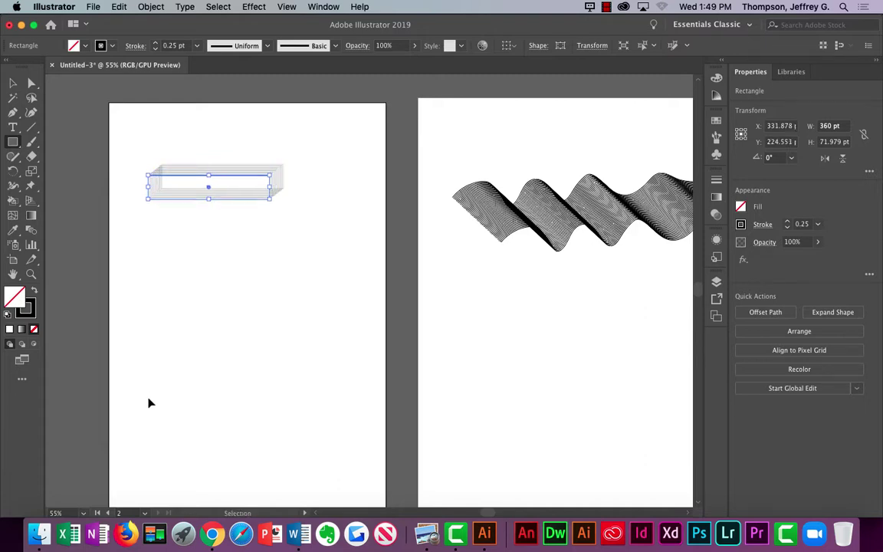
key(super+d)
key(super+d)
key(super+d)
key(super+d)
key(super+d)
key(super+d)
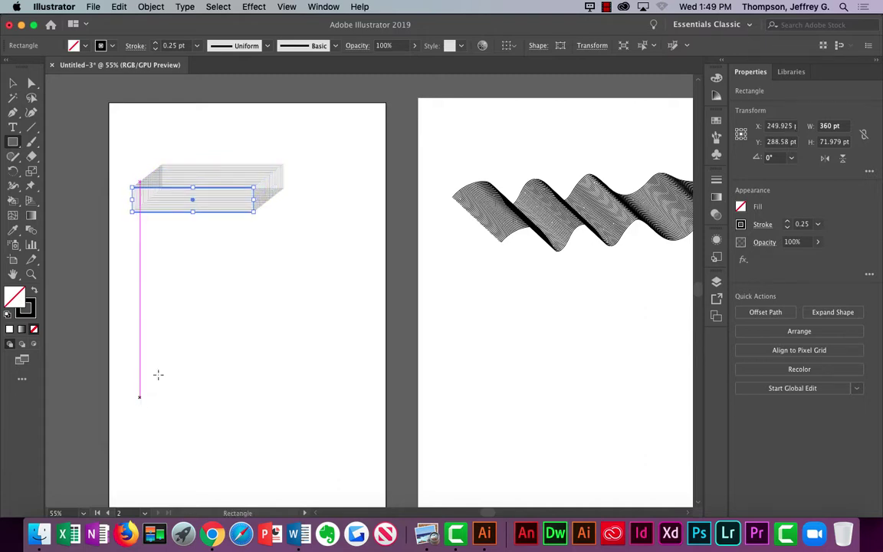
click(13, 82)
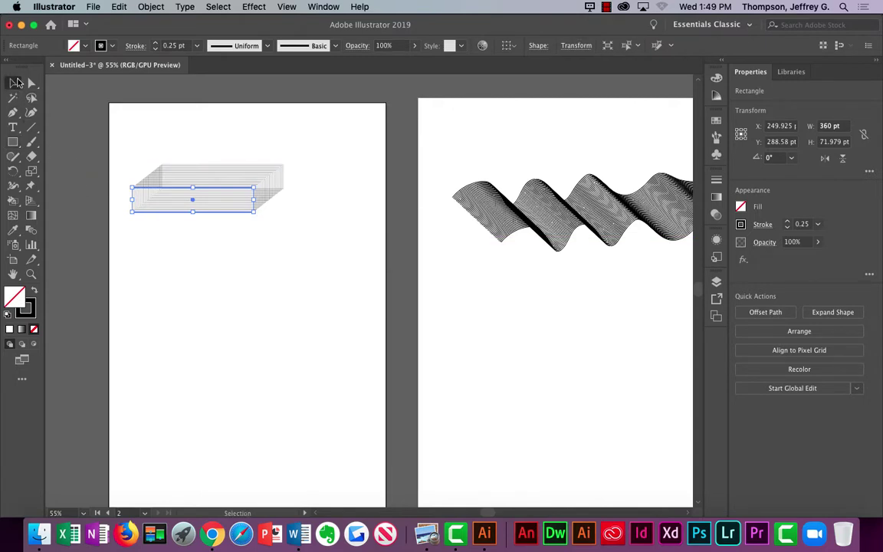
click(164, 248)
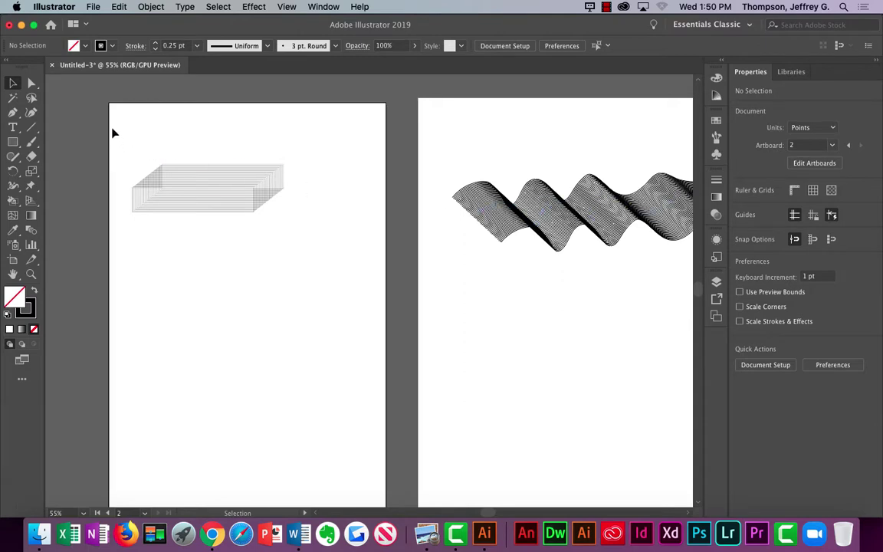
drag(119, 125, 314, 235)
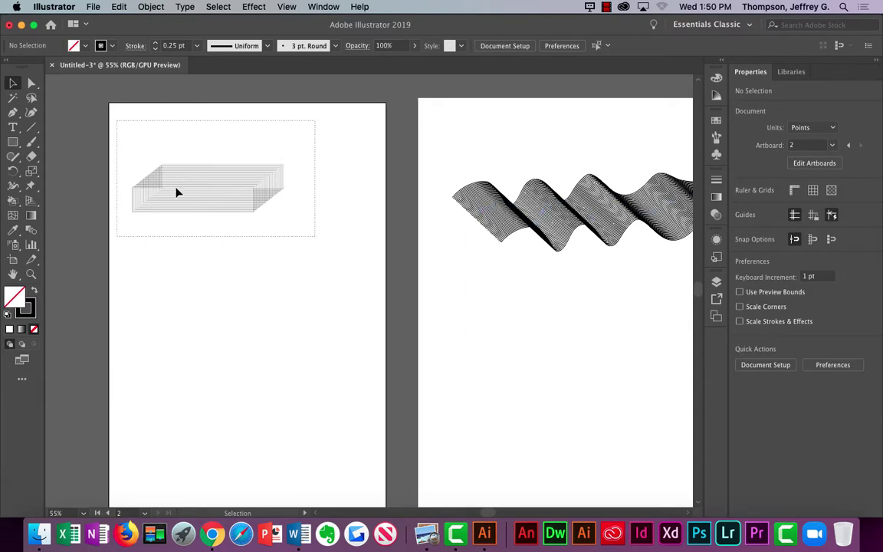
drag(117, 121, 114, 154)
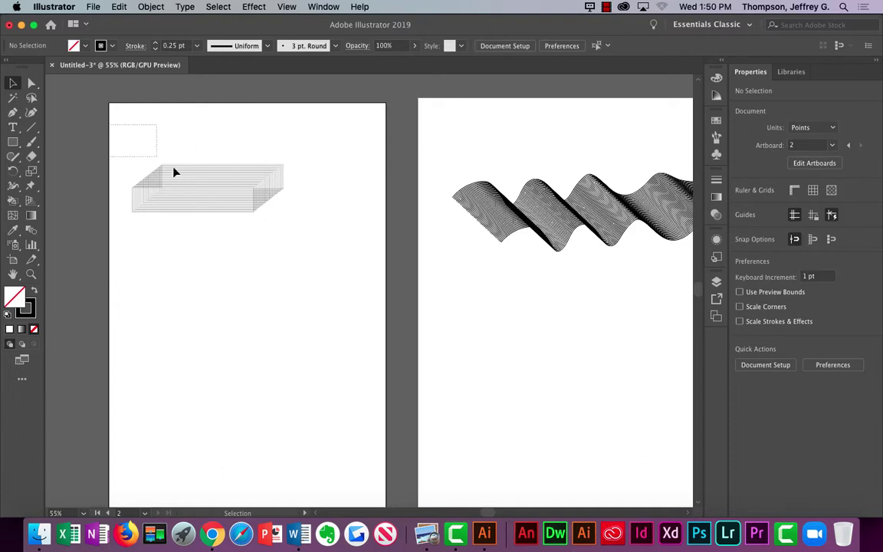
drag(174, 171, 360, 253)
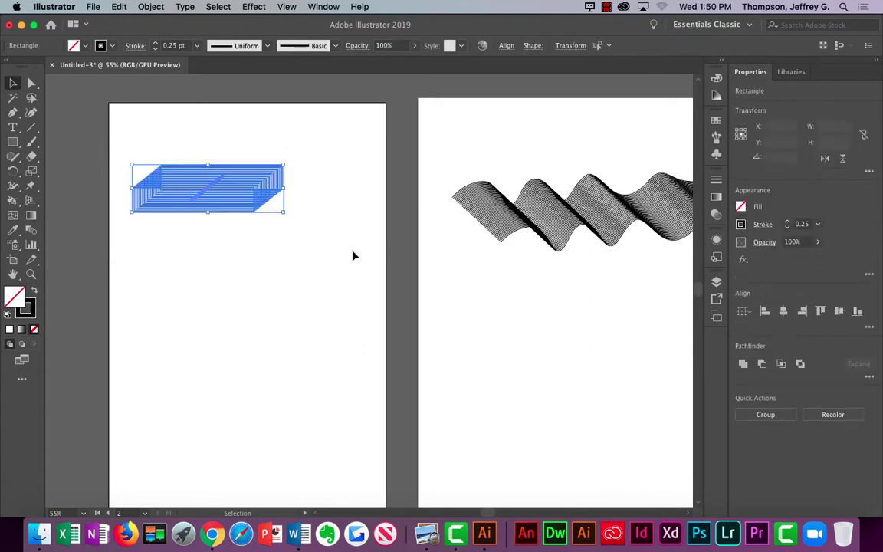
click(73, 124)
Step: Draw a rectangle about 341 by 180 pt below the diagonal stack and copy it 4 pt straight down with Transform Move
click(13, 141)
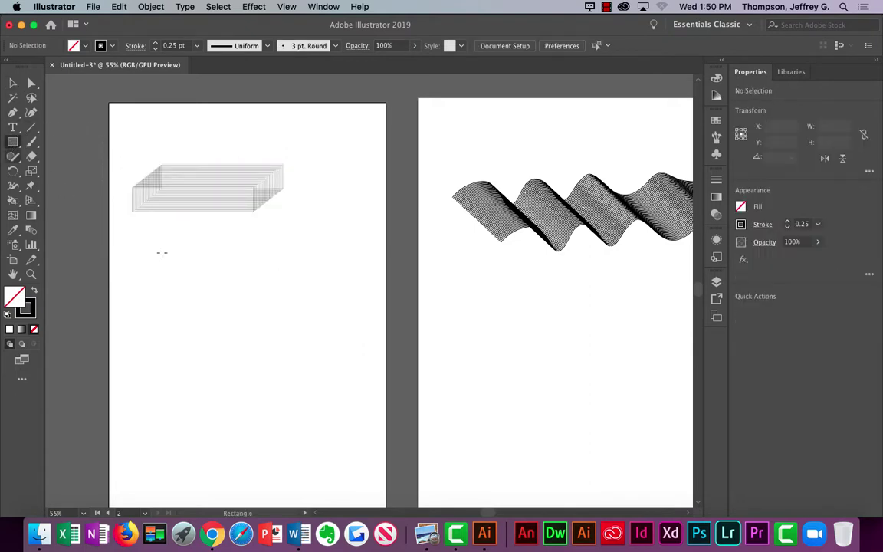
drag(162, 260, 279, 319)
click(151, 6)
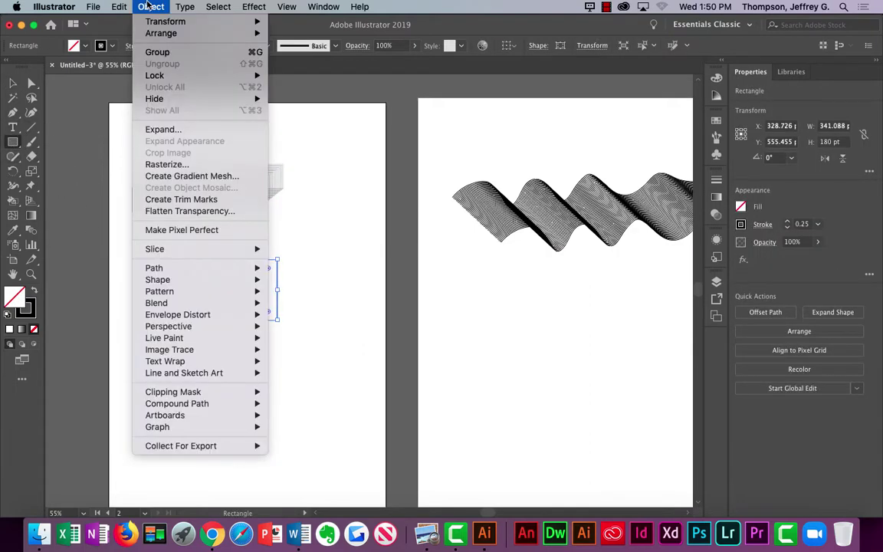
mouse_move(245, 24)
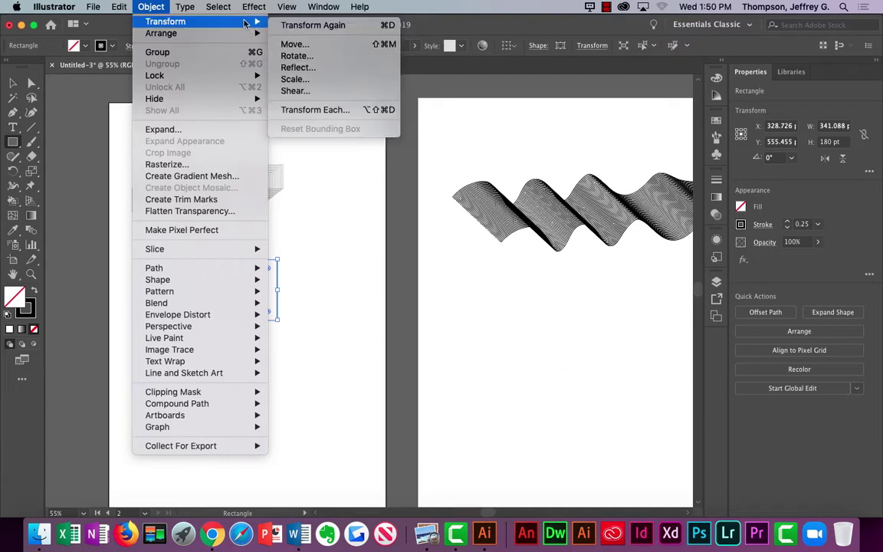
click(305, 45)
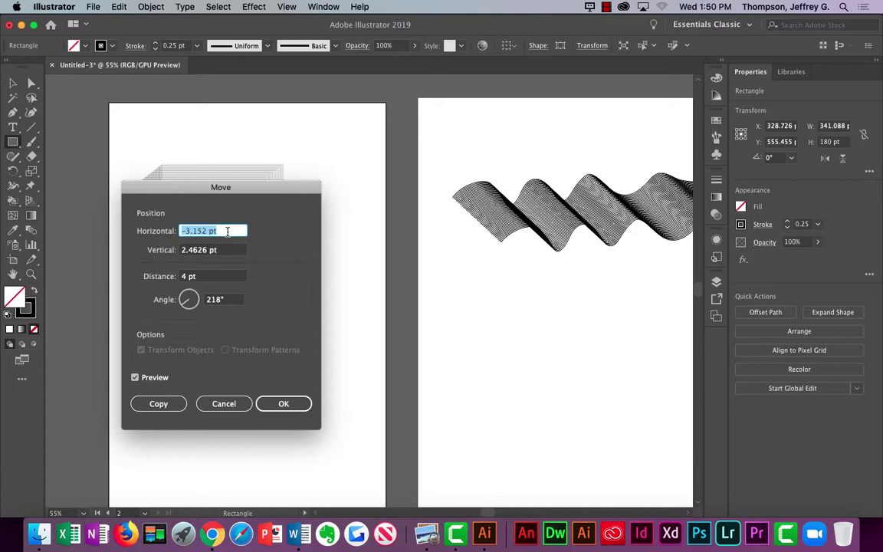
text(0)
key(Tab)
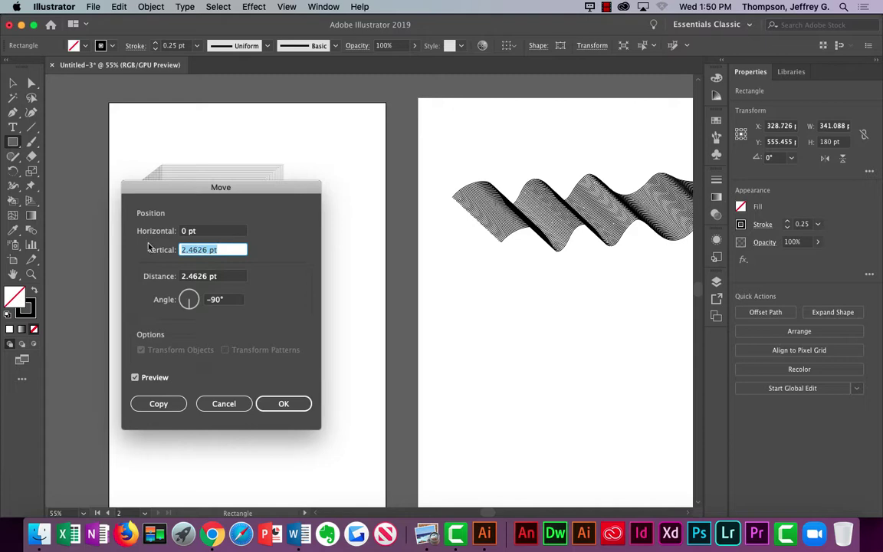
text(4)
click(170, 408)
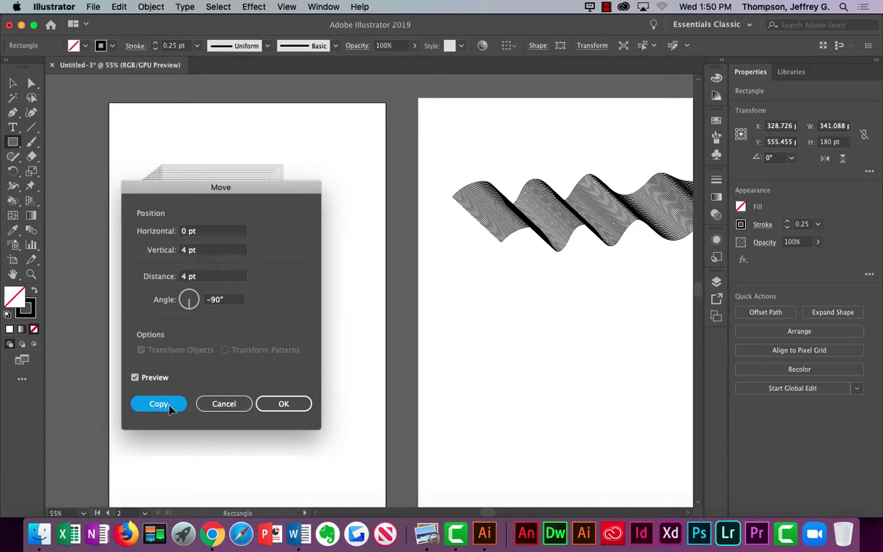
Step: Repeat the downward rectangle copy with Transform Again until the newest copy is centred at about Y 659 pt
key(super+d)
key(super+d)
key(super+d)
key(super+d)
key(super+d)
key(super+d)
key(super+d)
key(super+d)
key(super+d)
key(super+d)
key(super+d)
key(super+d)
key(super+d)
key(super+d)
key(super+d)
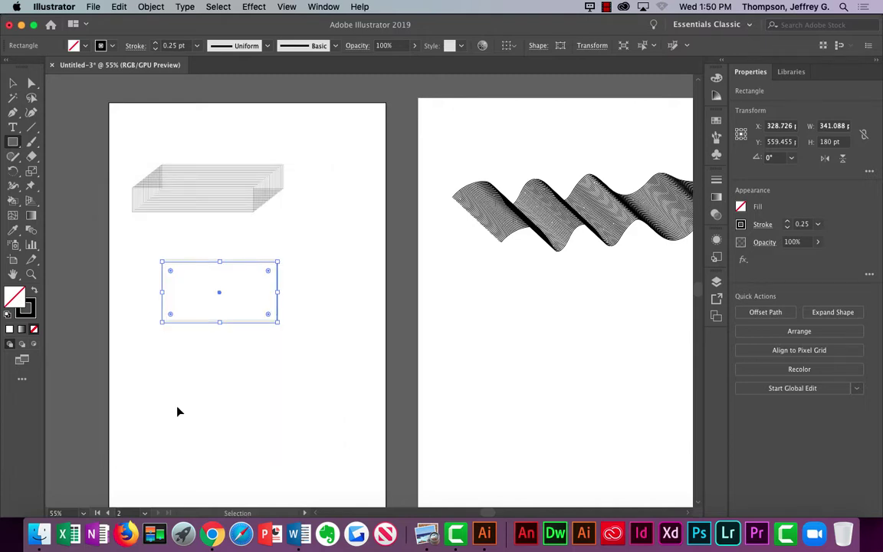
key(super+d)
key(super+d)
key(super+d)
key(super+d)
key(super+d)
key(super+d)
key(super+d)
key(super+d)
key(super+d)
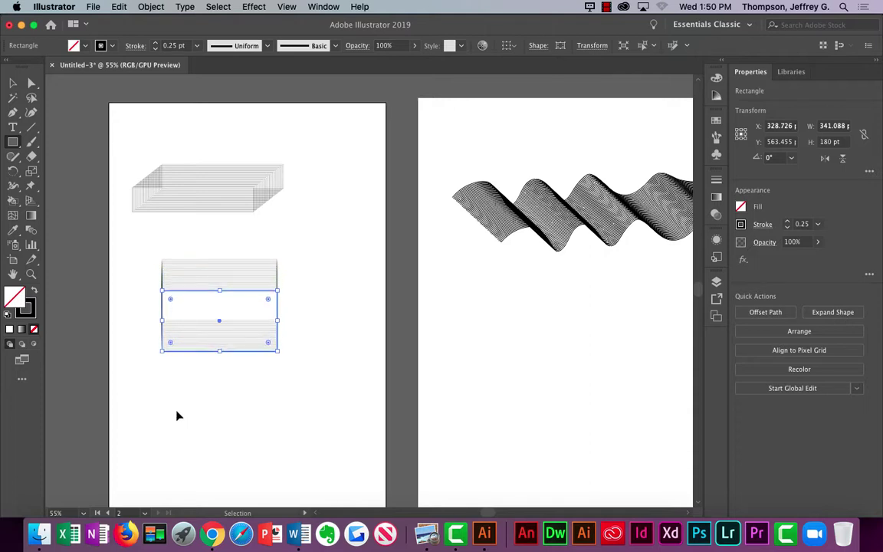
Step: Set the stroke weight of all rectangles in the upper diagonal stack to 0.5 pt
click(13, 85)
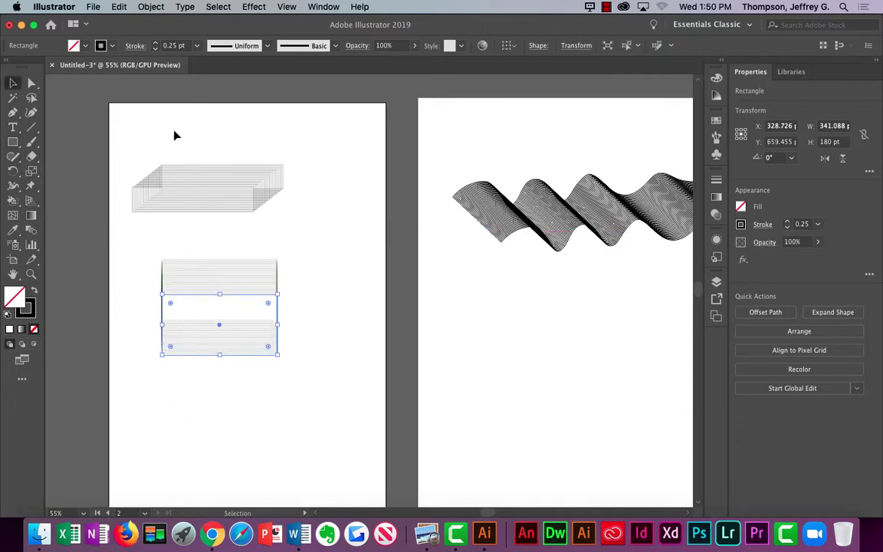
click(113, 250)
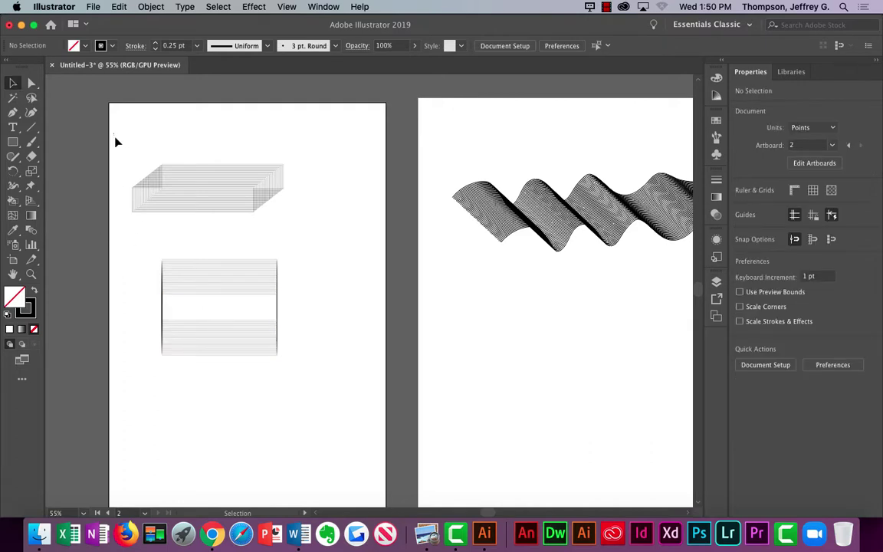
drag(115, 138, 345, 232)
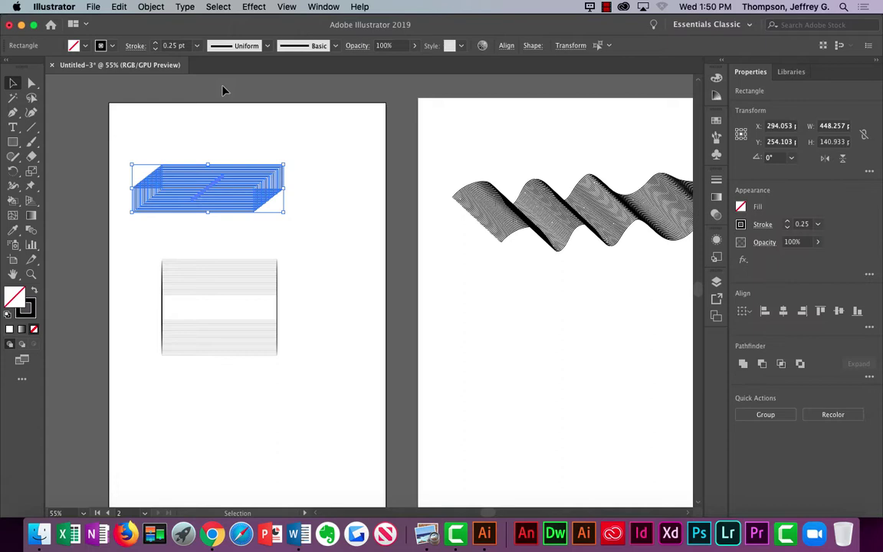
click(195, 46)
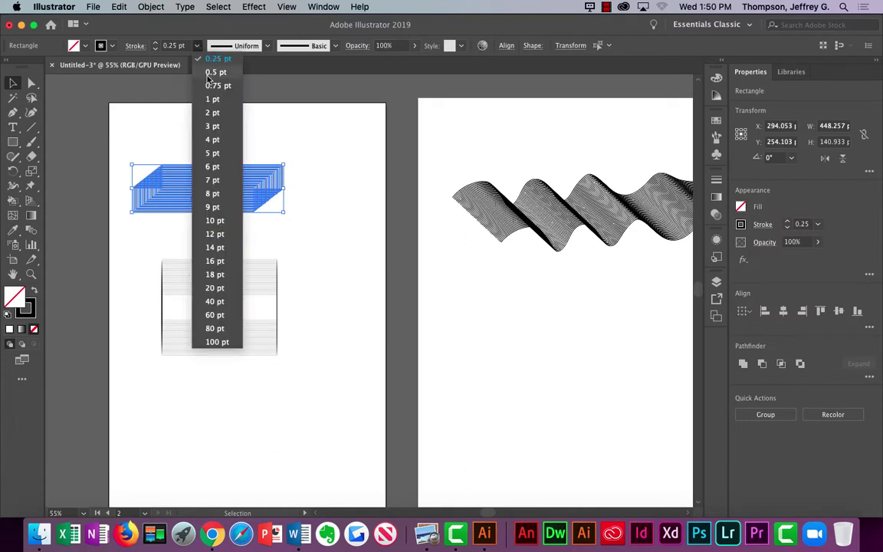
click(214, 73)
click(257, 254)
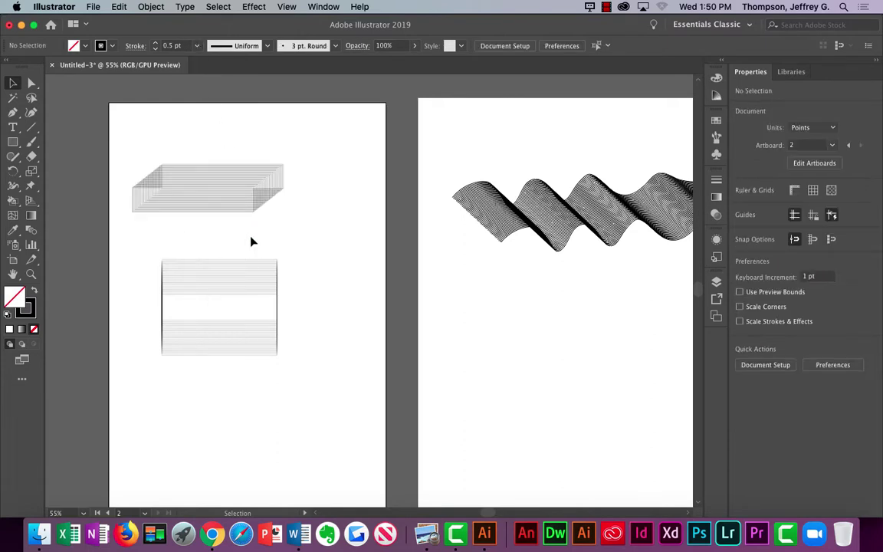
Step: Set the lower rectangle stack's stroke weight to 0.5 pt and move it up to just beneath the diagonal stack
drag(132, 236, 296, 367)
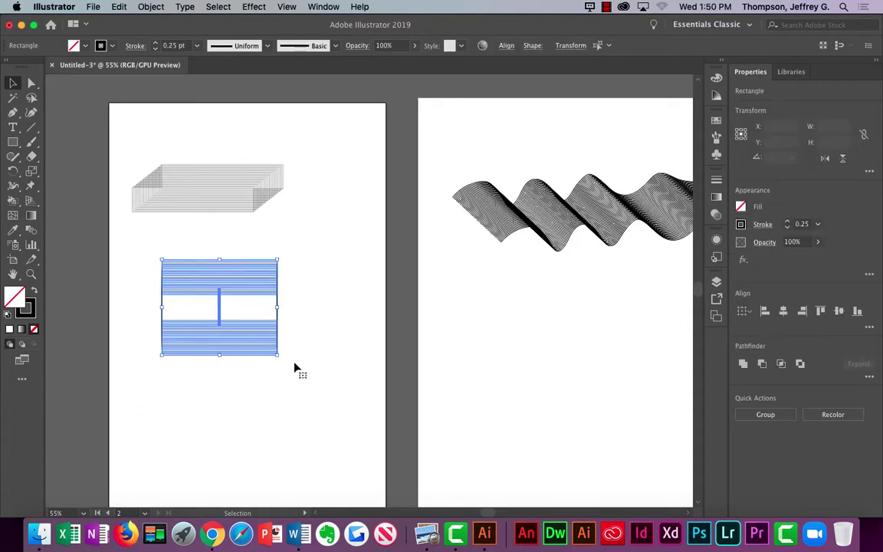
click(197, 45)
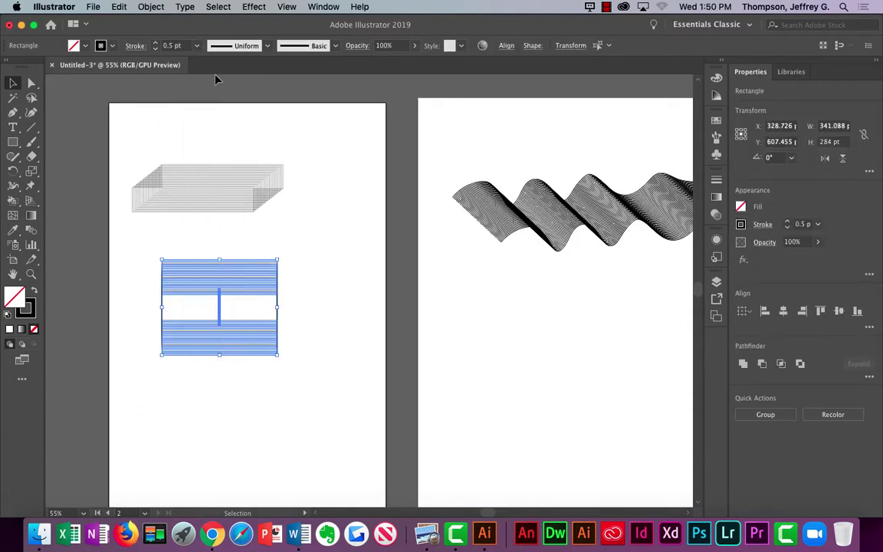
click(215, 72)
click(13, 83)
drag(202, 282, 201, 244)
click(347, 265)
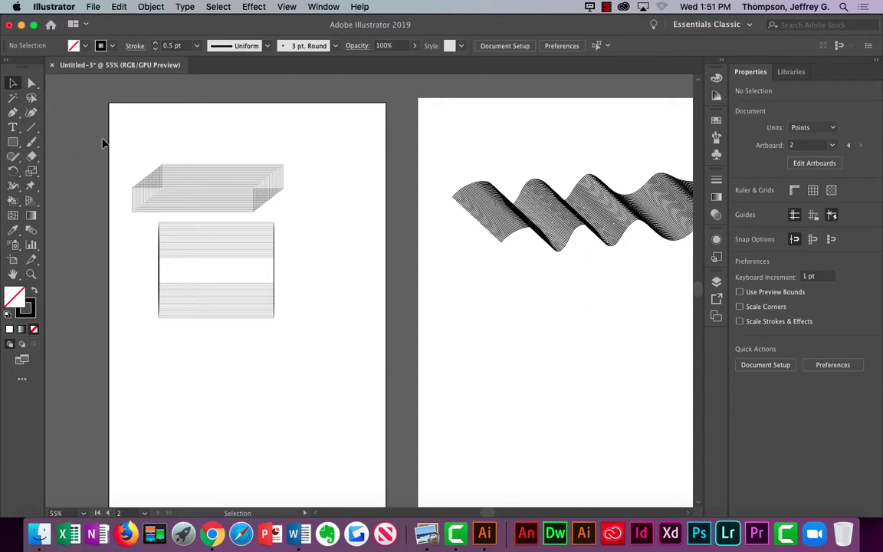
Step: Group the rectangles of the diagonal stack, and group those of the lower stack separately
drag(104, 143, 325, 218)
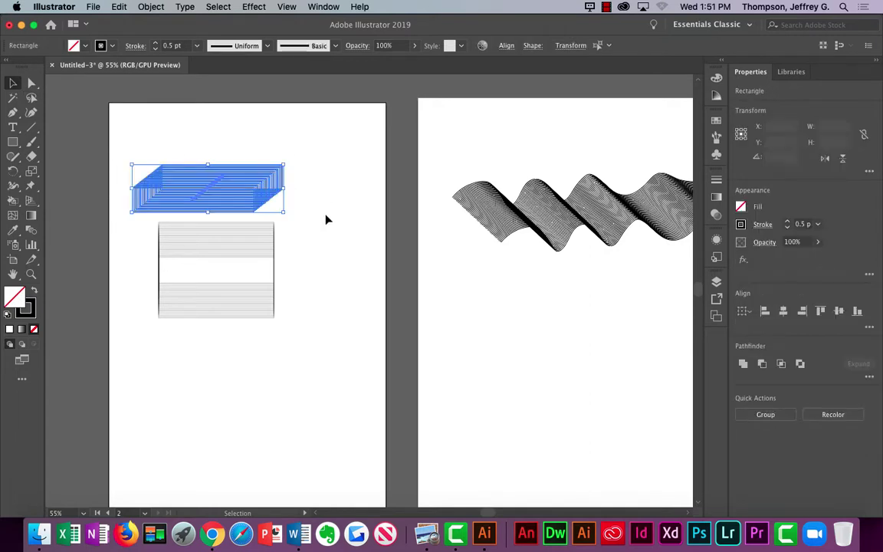
click(151, 7)
click(138, 51)
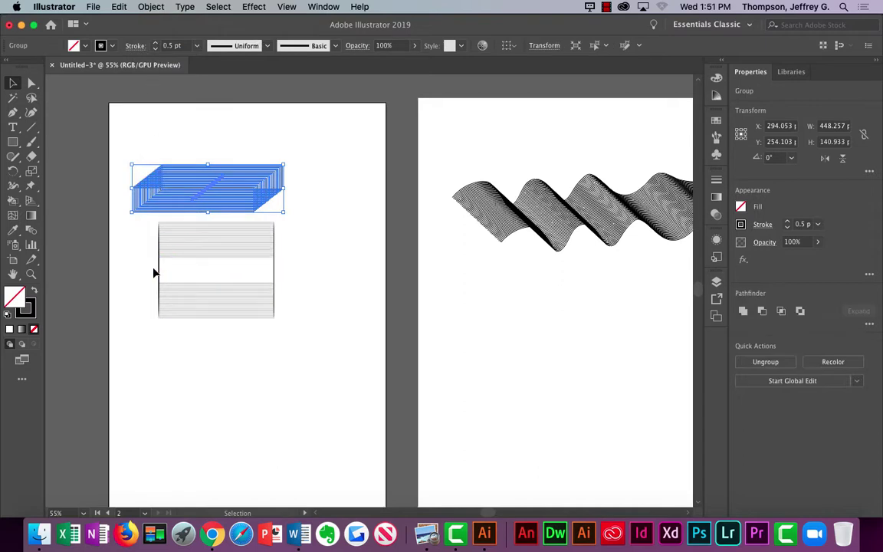
click(131, 230)
drag(130, 227, 310, 336)
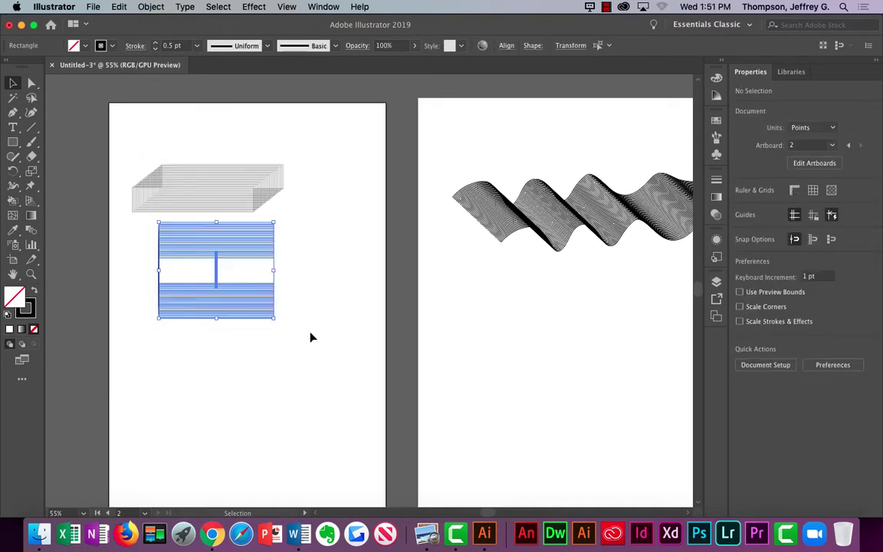
click(151, 7)
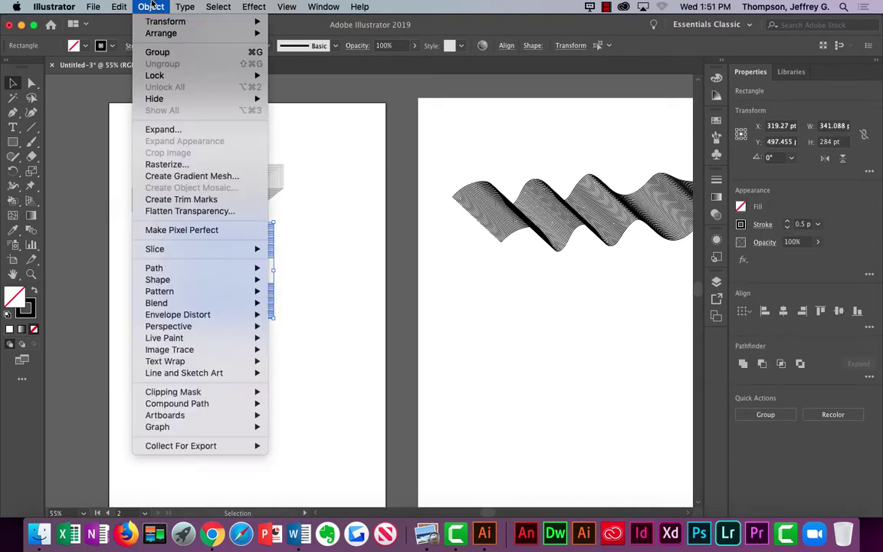
click(159, 52)
click(152, 125)
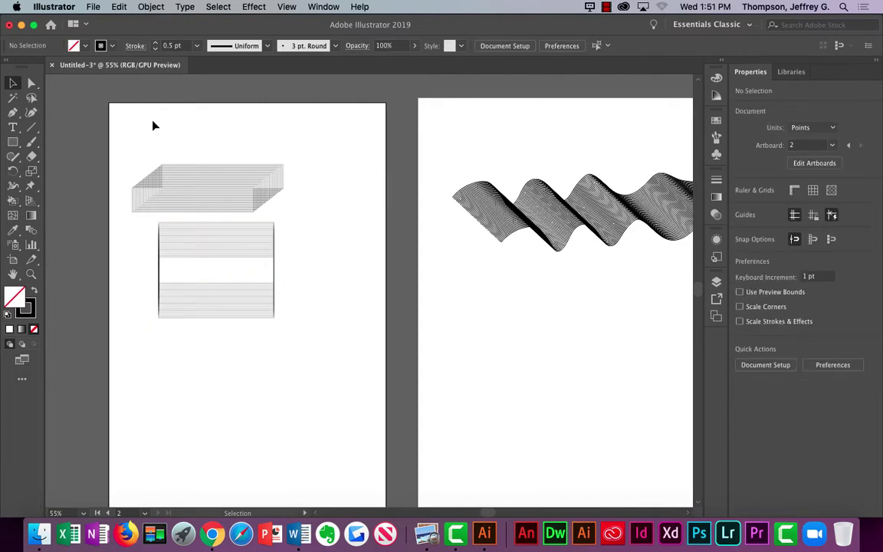
Step: Paint a rising zigzag line about 224 by 160 pt with the Paintbrush in the empty area below the stacks
click(32, 143)
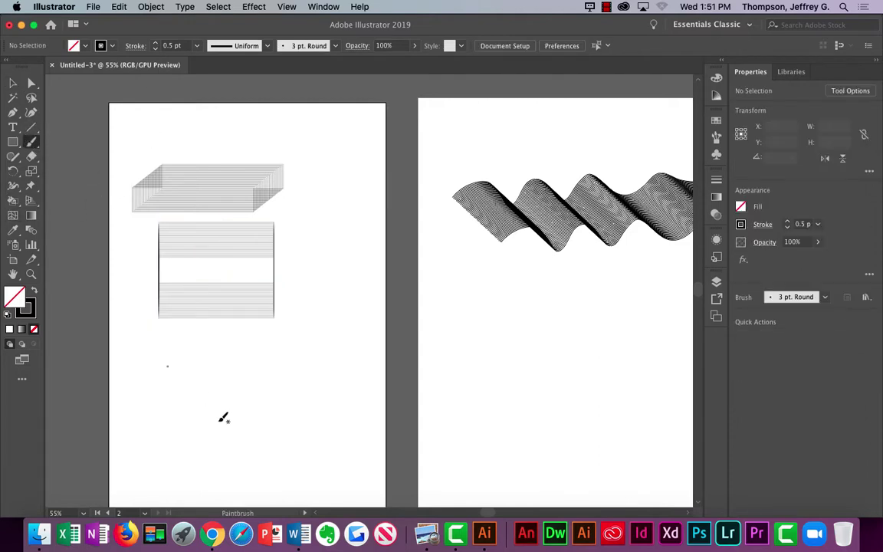
mouse_move(228, 425)
mouse_down()
mouse_move(254, 388)
mouse_move(286, 401)
mouse_move(311, 369)
mouse_up()
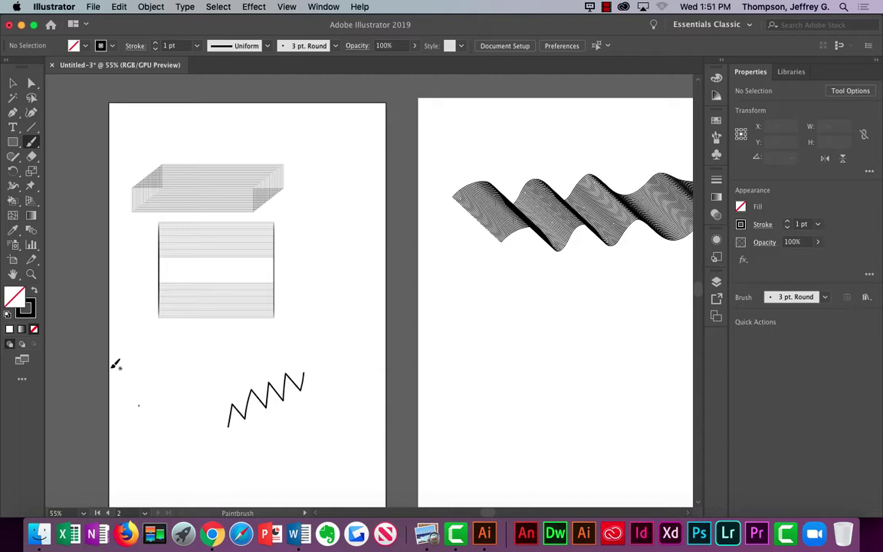
click(13, 83)
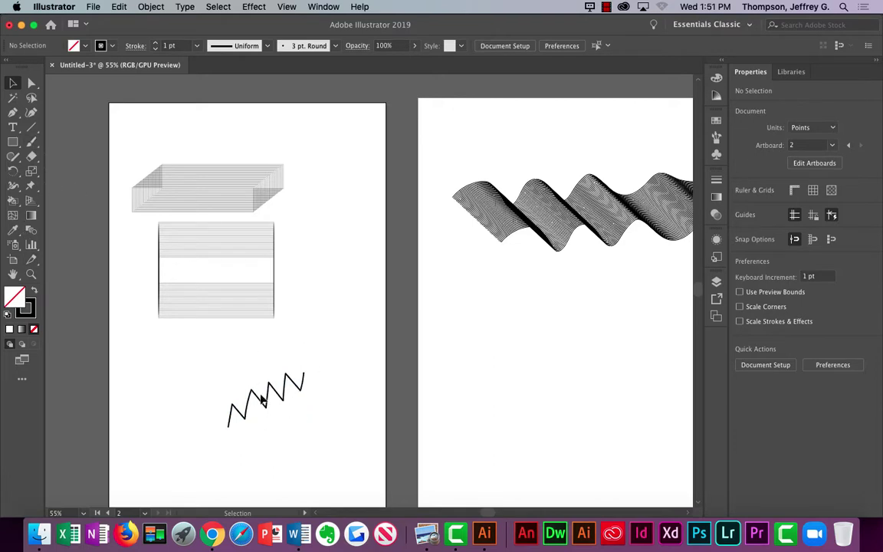
Step: Make a copy of the zigzag rotated by 5° with Transform Rotate
click(263, 405)
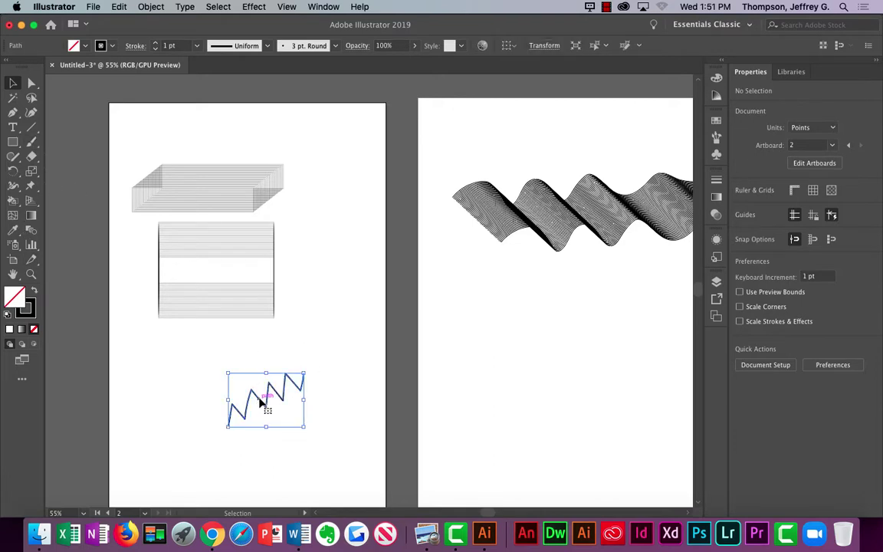
click(145, 6)
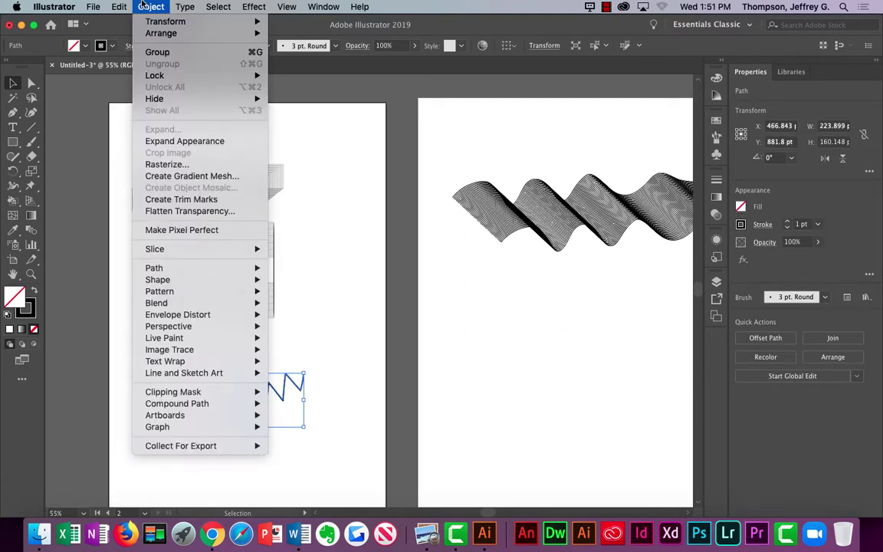
mouse_move(151, 25)
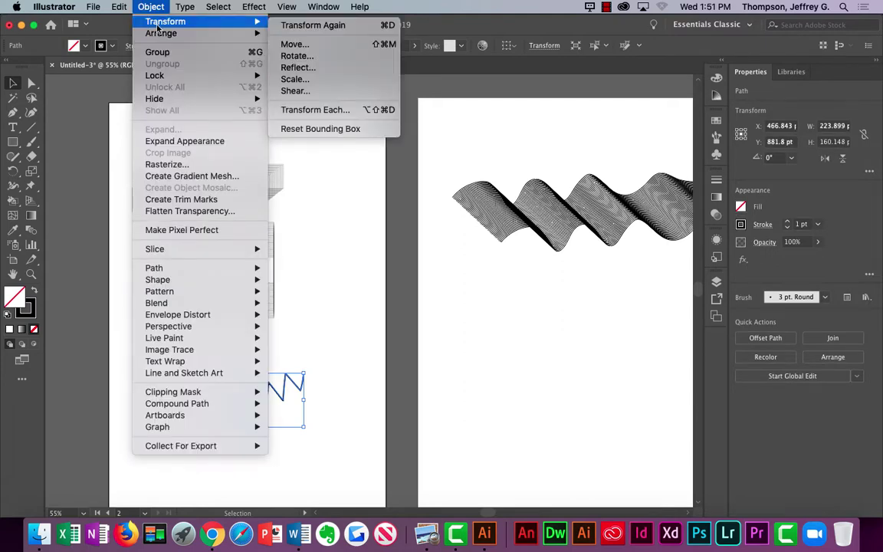
click(297, 56)
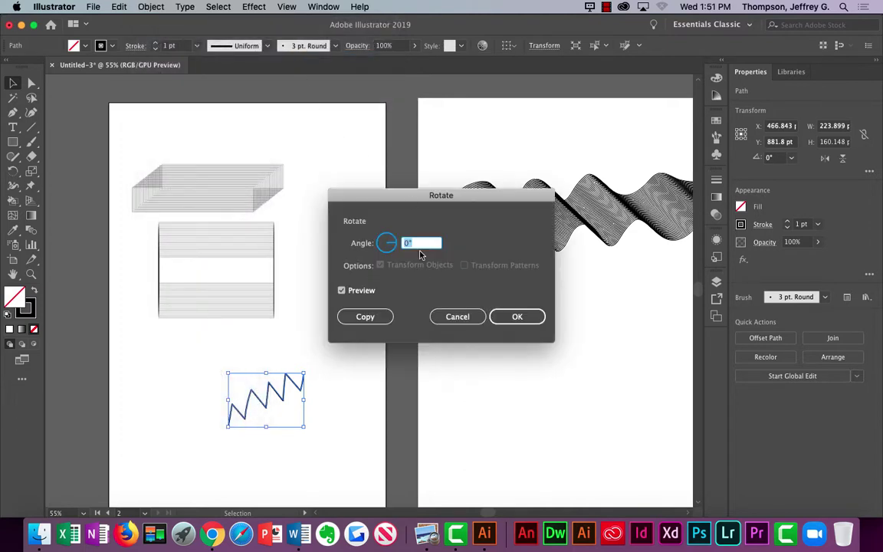
text(5)
click(376, 317)
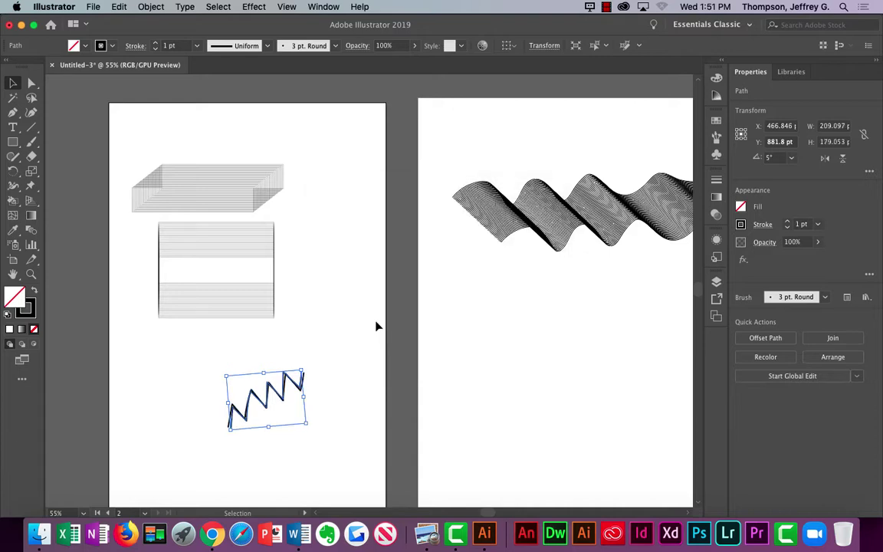
Step: Repeat the 5° rotated copy of the zigzag with Transform Again all the way around to form a dense round burst, and deselect it
key(super+d)
key(super+d)
key(super+d)
key(super+d)
key(super+d)
key(super+d)
key(super+d)
key(super+d)
key(super+d)
key(super+d)
key(super+d)
key(super+d)
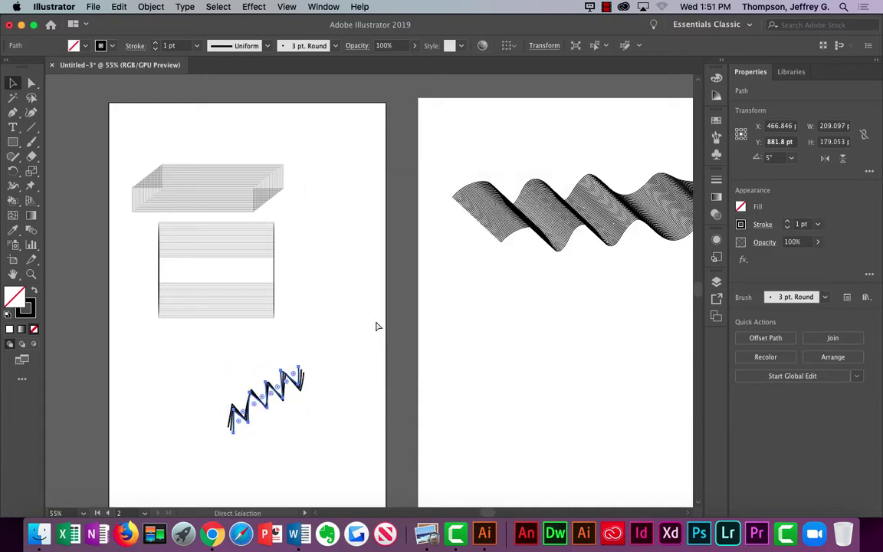
key(super+d)
key(super+d)
key(super+d)
key(super+d)
key(super+d)
key(super+d)
key(super+d)
key(super+d)
key(super+d)
key(super+d)
key(super+d)
key(super+d)
key(super+d)
key(super+d)
key(super+d)
key(super+d)
key(super+d)
key(super+d)
key(super+d)
key(super+d)
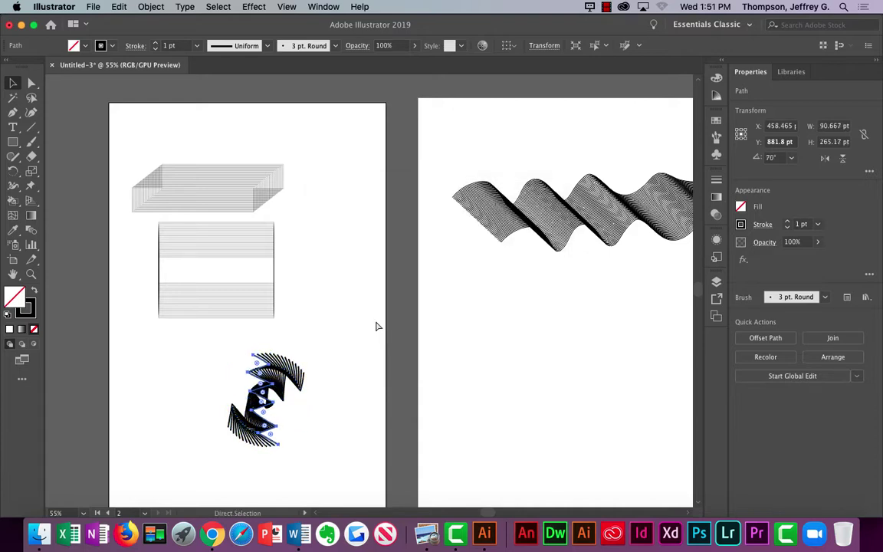
key(super+d)
key(super+d)
key(super+d)
key(super+d)
key(super+d)
key(super+d)
key(super+d)
key(super+d)
key(super+d)
key(super+d)
key(super+d)
key(super+d)
key(super+d)
key(super+d)
key(super+d)
key(super+d)
key(super+d)
key(super+d)
key(super+d)
key(super+d)
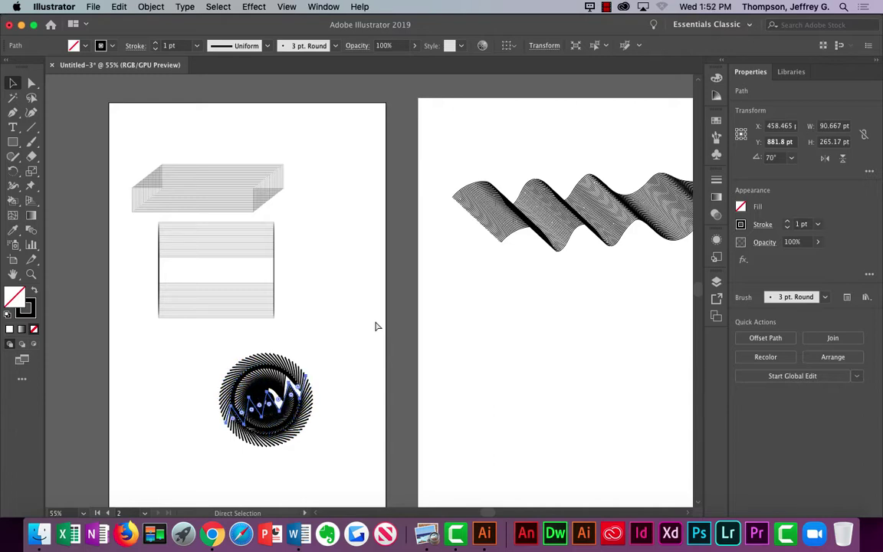
key(super+d)
key(super+d)
key(super+d)
key(super+d)
key(super+d)
key(super+d)
key(super+d)
key(super+d)
key(super+d)
key(super+d)
key(super+d)
key(super+d)
key(super+d)
key(super+d)
key(super+d)
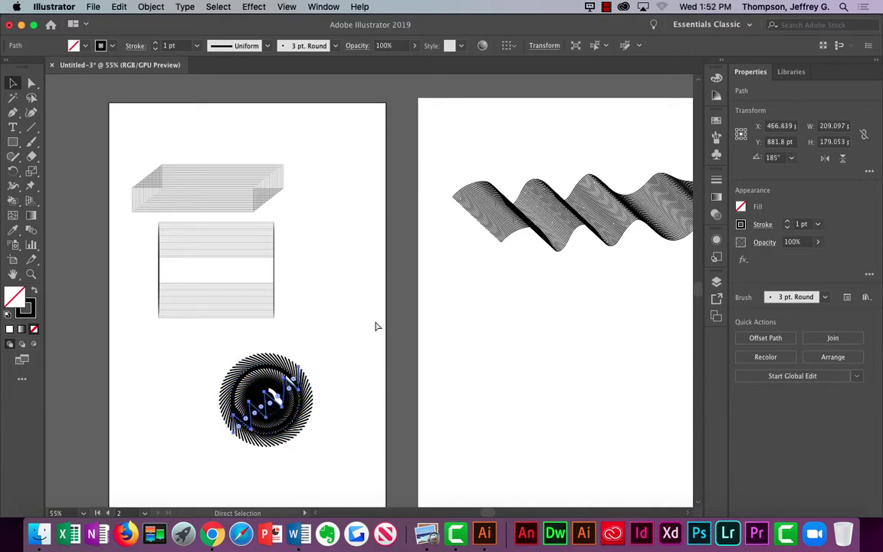
key(super+d)
key(super+d)
key(super+d)
key(super+d)
key(super+d)
key(super+d)
key(super+d)
key(super+d)
key(super+d)
key(super+d)
key(super+d)
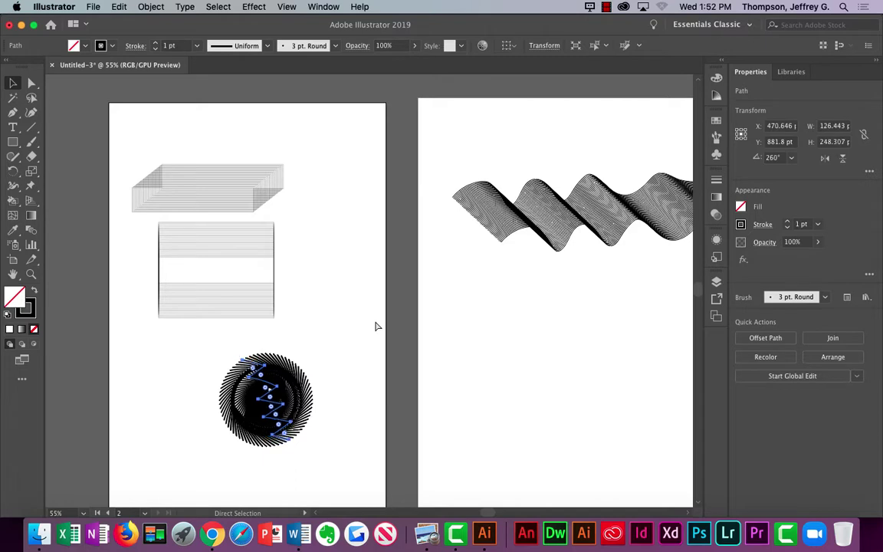
key(super+d)
key(super+d)
key(super+d)
key(super+d)
key(super+d)
key(super+d)
key(super+d)
key(super+d)
key(super+d)
key(super+d)
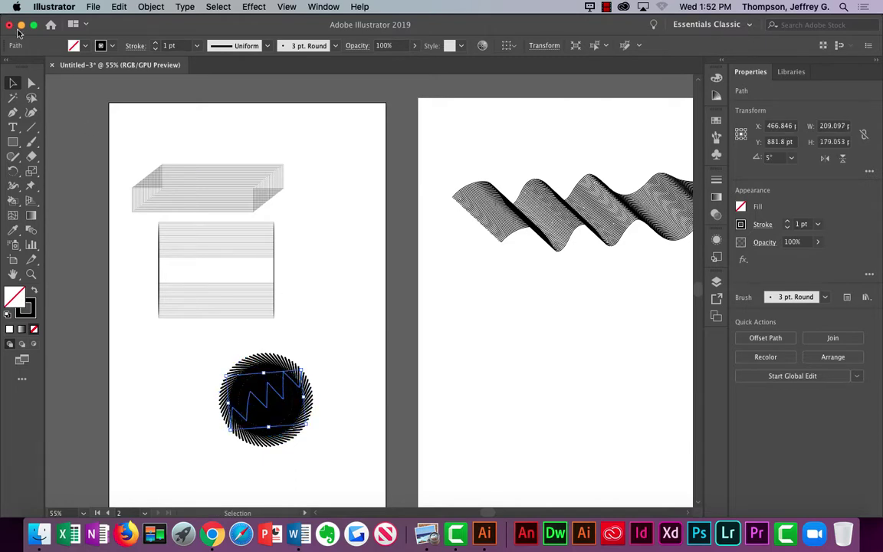
click(358, 296)
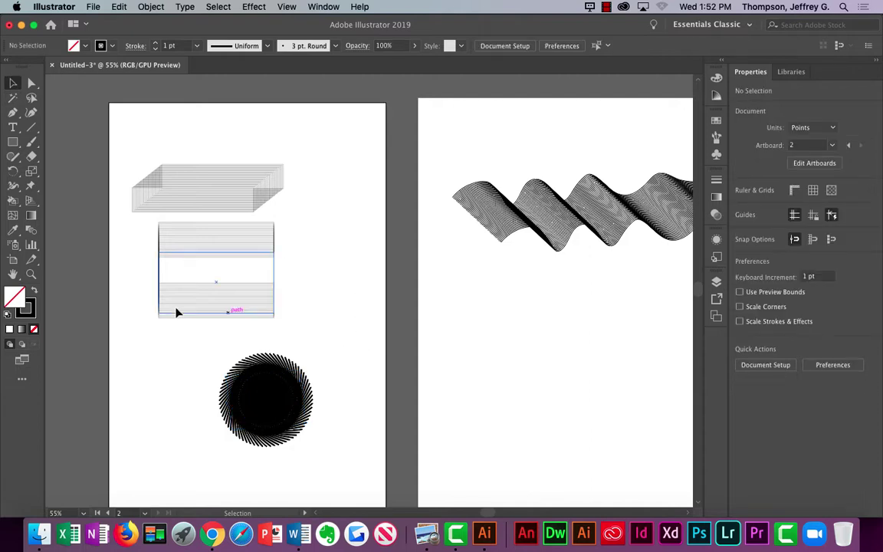
Step: Paint a wide, uneven zigzag line about 383 by 149 pt with the Paintbrush below the wavy ribbon on the other artboard
click(31, 142)
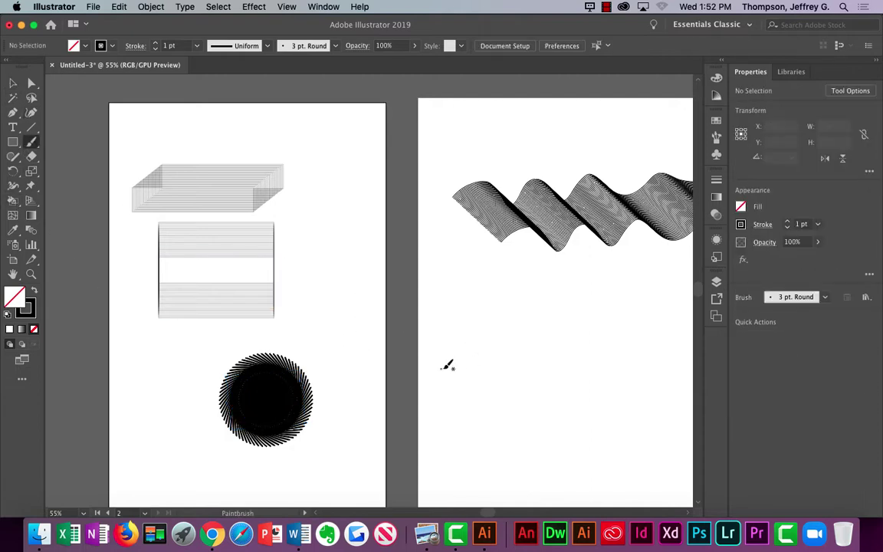
mouse_move(444, 366)
mouse_down()
mouse_move(494, 344)
mouse_move(573, 354)
mouse_up()
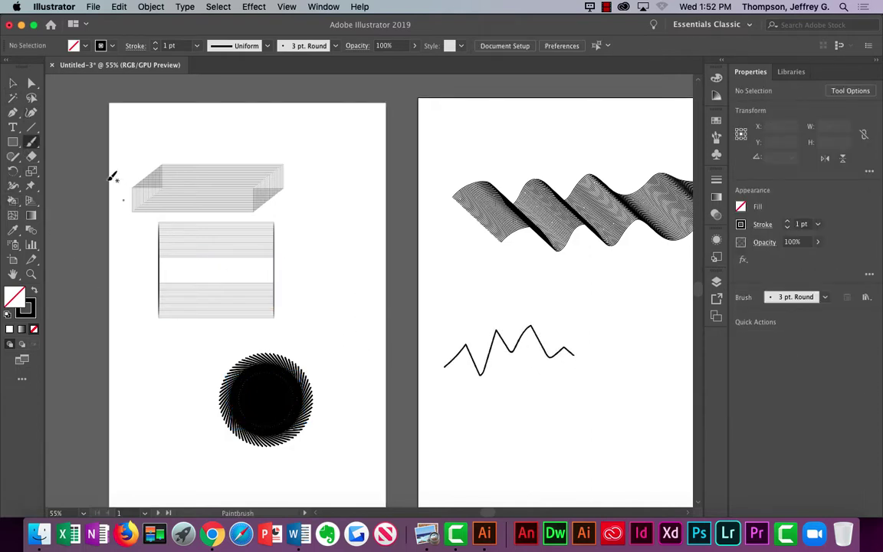
click(13, 83)
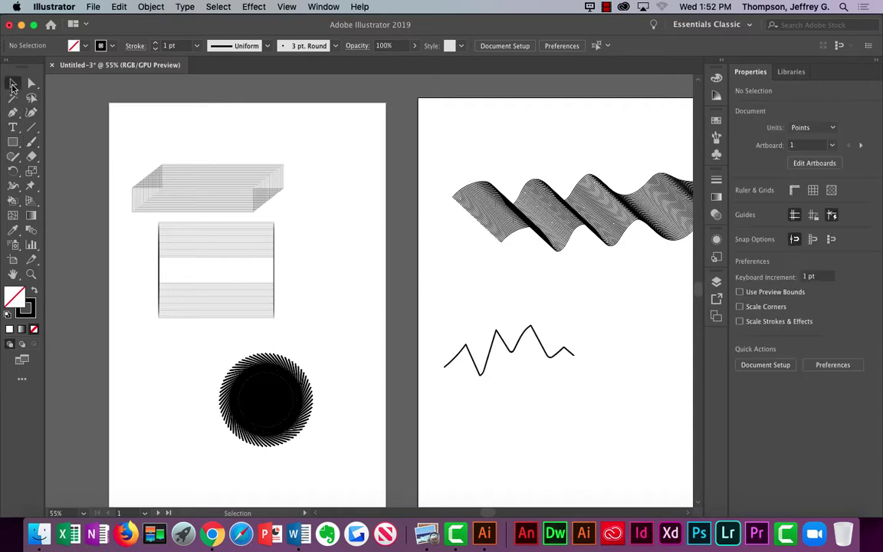
Step: Make a copy of the wide zigzag below the wavy ribbon rotated by 5° with Transform Rotate
click(493, 355)
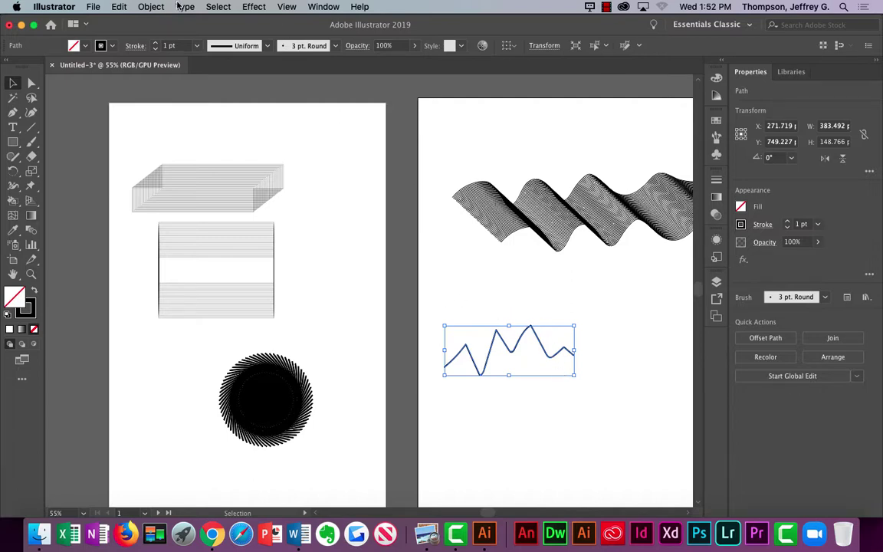
click(138, 6)
mouse_move(166, 21)
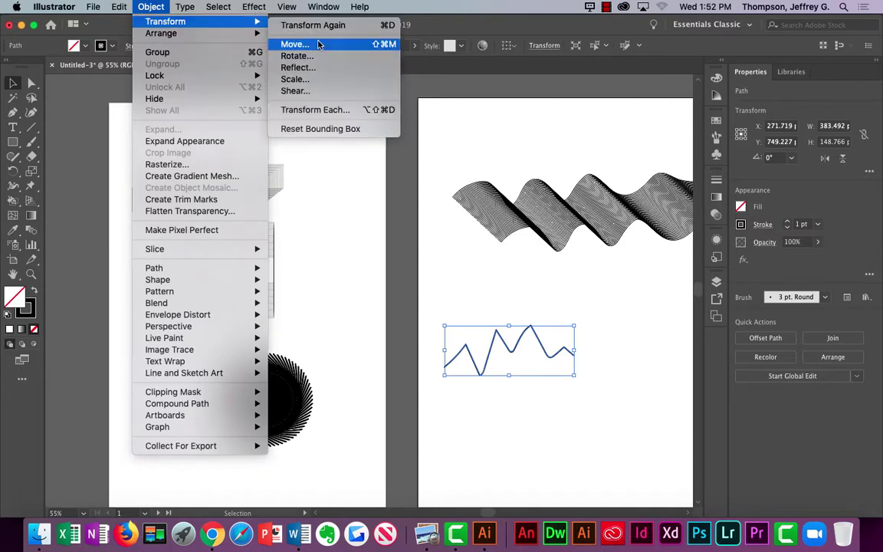
click(328, 57)
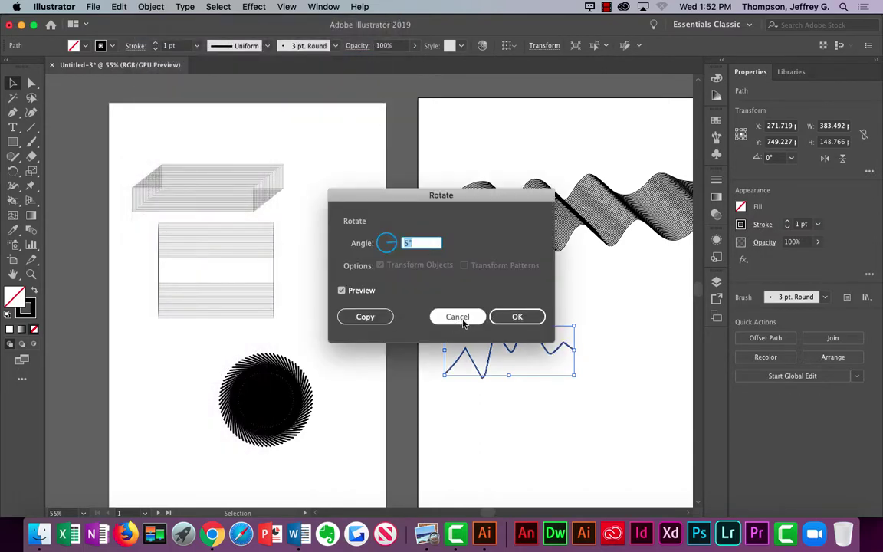
click(367, 317)
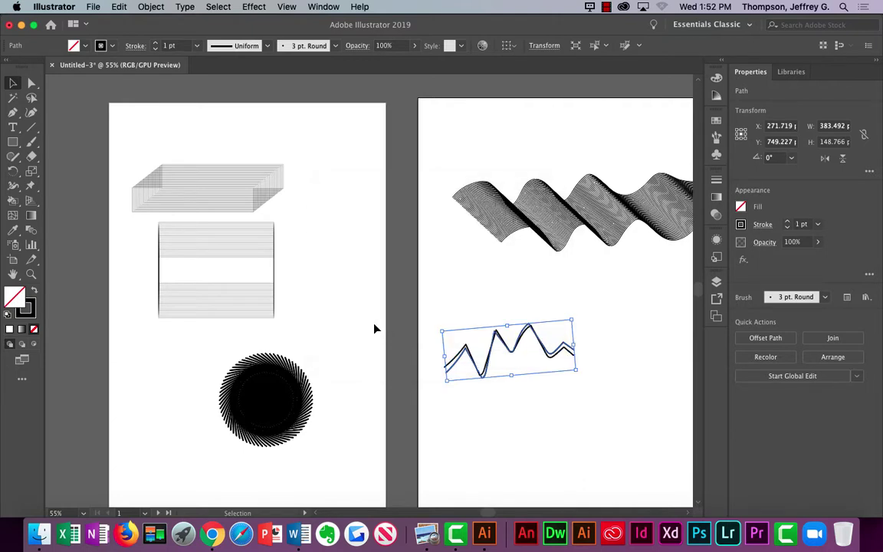
Step: Repeat the 5° rotated copy of the wide zigzag with Transform Again all the way around to form a large round burst
key(super+d)
key(super+d)
key(super+d)
key(super+d)
key(super+d)
key(super+d)
key(super+d)
key(super+d)
key(super+d)
key(super+d)
key(super+d)
key(super+d)
key(super+d)
key(super+d)
key(super+d)
key(super+d)
key(super+d)
key(super+d)
key(super+d)
key(super+d)
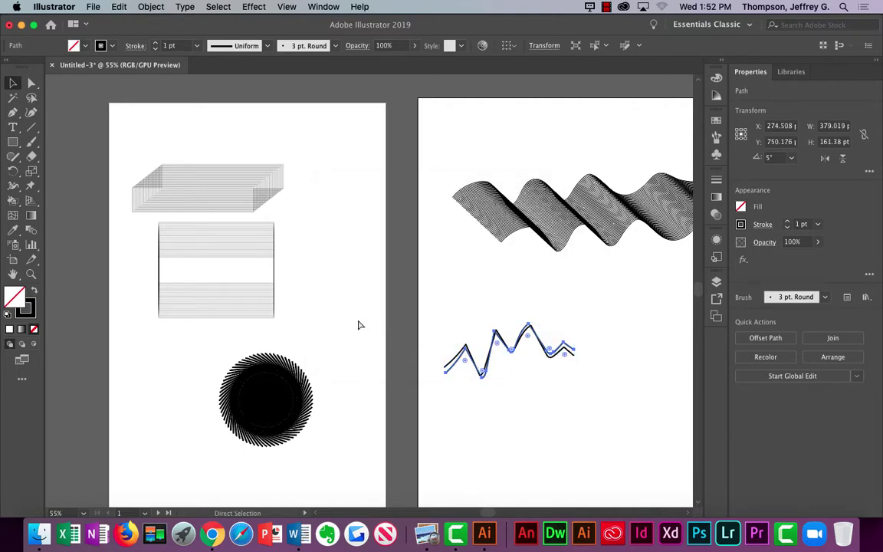
key(super+d)
key(super+d)
key(super+d)
key(super+d)
key(super+d)
key(super+d)
key(super+d)
key(super+d)
key(super+d)
key(super+d)
key(super+d)
key(super+d)
key(super+d)
key(super+d)
key(super+d)
key(super+d)
key(super+d)
key(super+d)
key(super+d)
key(super+d)
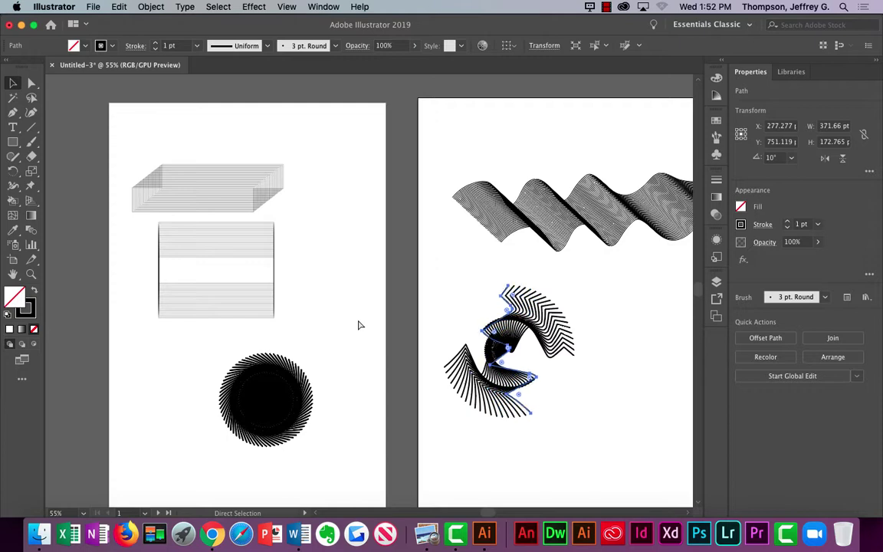
key(super+d)
key(super+d)
key(super+d)
key(super+d)
key(super+d)
key(super+d)
key(super+d)
key(super+d)
key(super+d)
key(super+d)
key(super+d)
key(super+d)
key(super+d)
key(super+d)
key(super+d)
key(super+d)
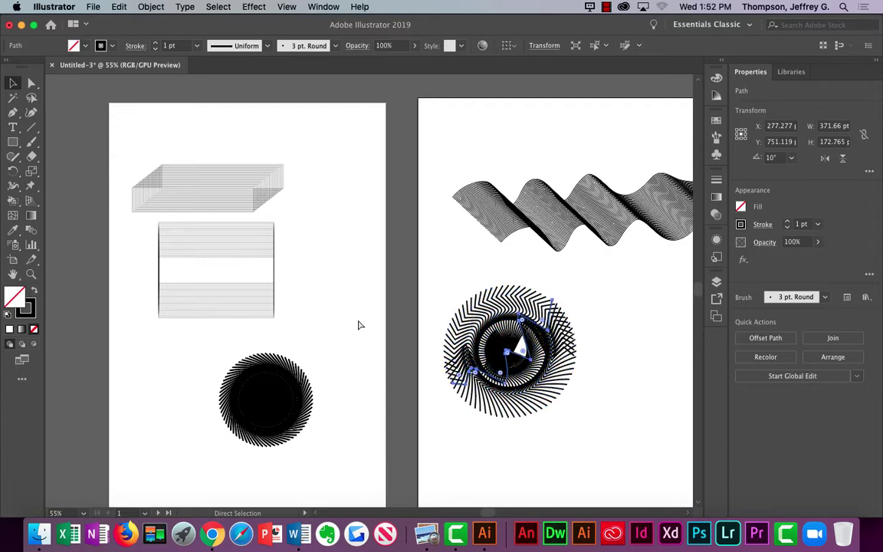
key(super+d)
key(super+d)
key(super+d)
key(super+d)
key(super+d)
key(super+d)
key(super+d)
key(super+d)
key(super+d)
key(super+d)
key(super+d)
key(super+d)
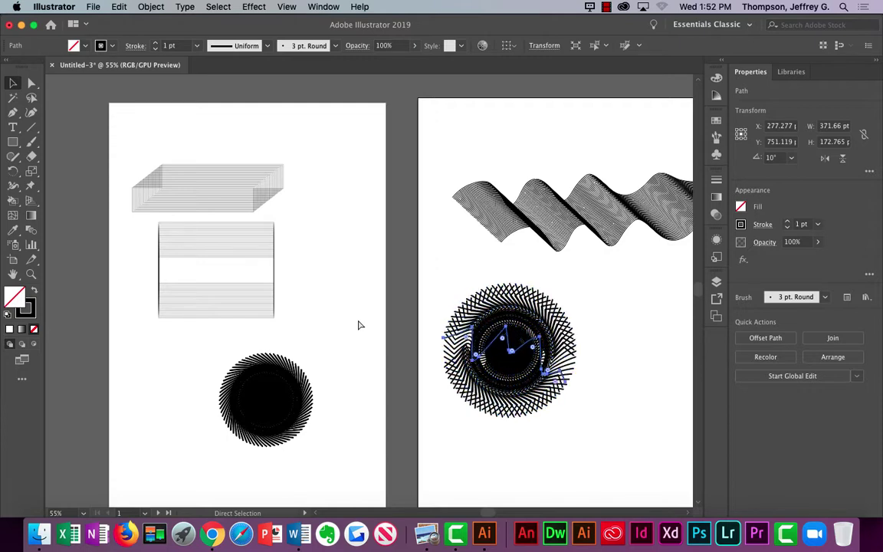
key(super+d)
key(super+d)
key(super+d)
key(super+d)
key(super+d)
key(super+d)
key(super+d)
key(super+d)
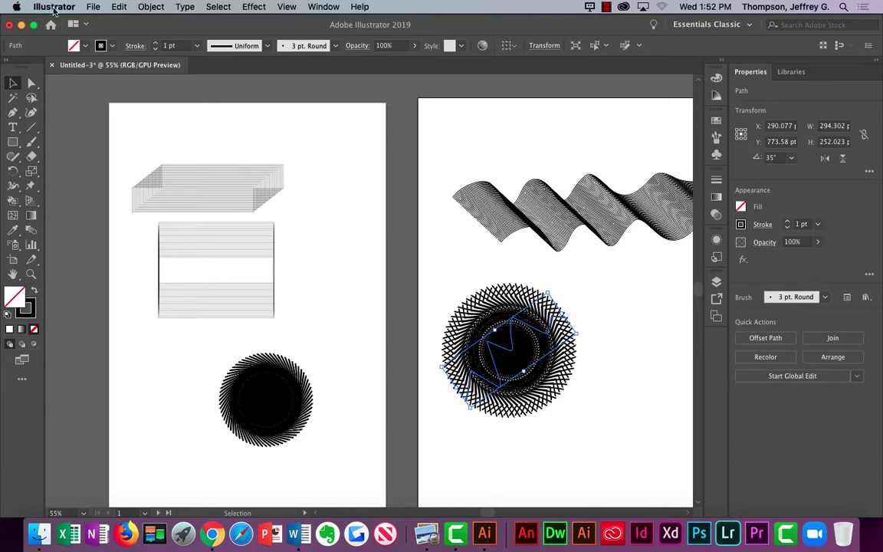
Step: Set the general, stroke and type units to Points in the Units preferences
click(84, 8)
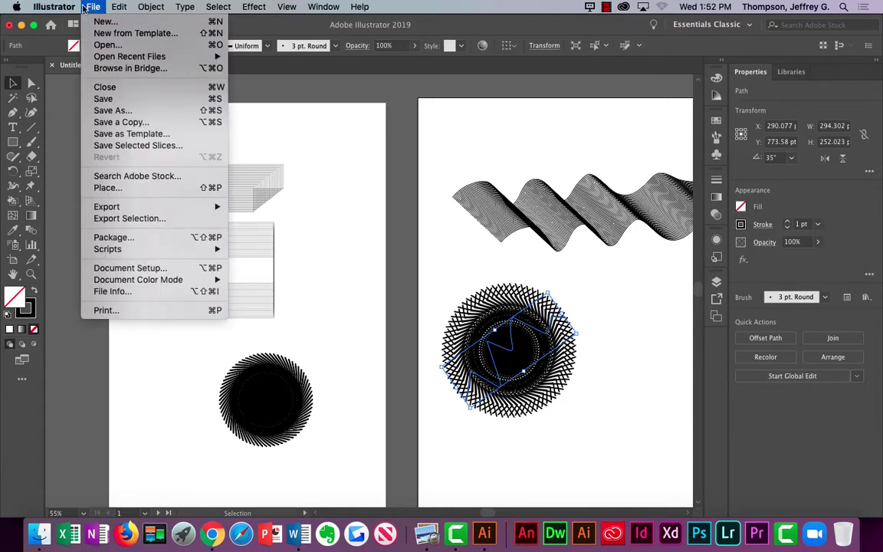
key(Escape)
click(75, 8)
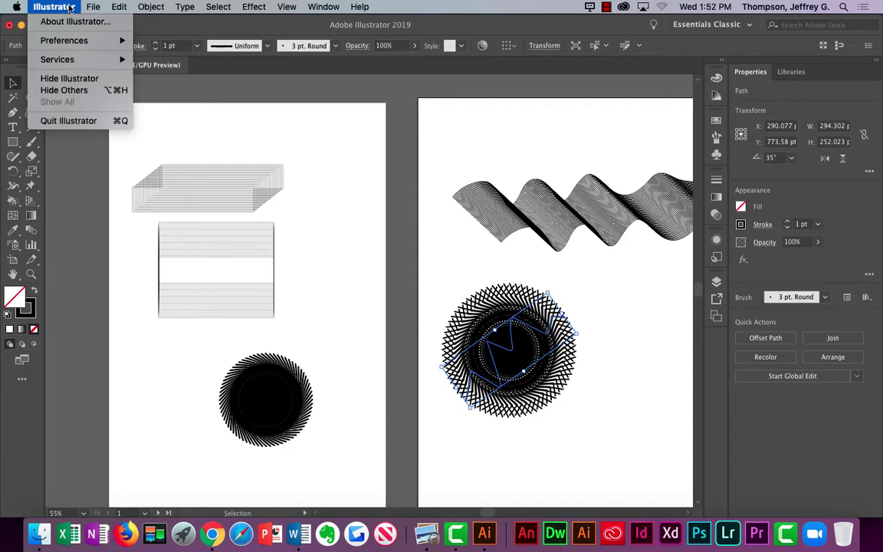
mouse_move(79, 44)
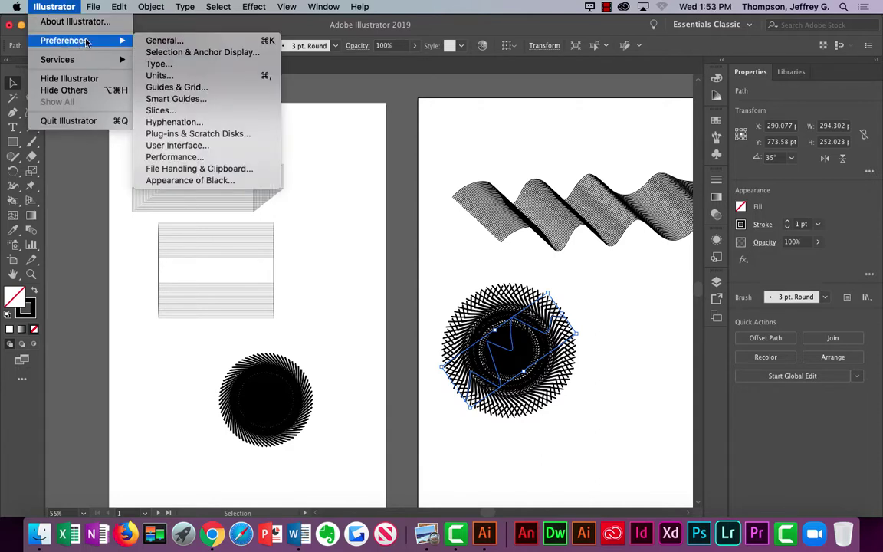
click(68, 7)
click(73, 7)
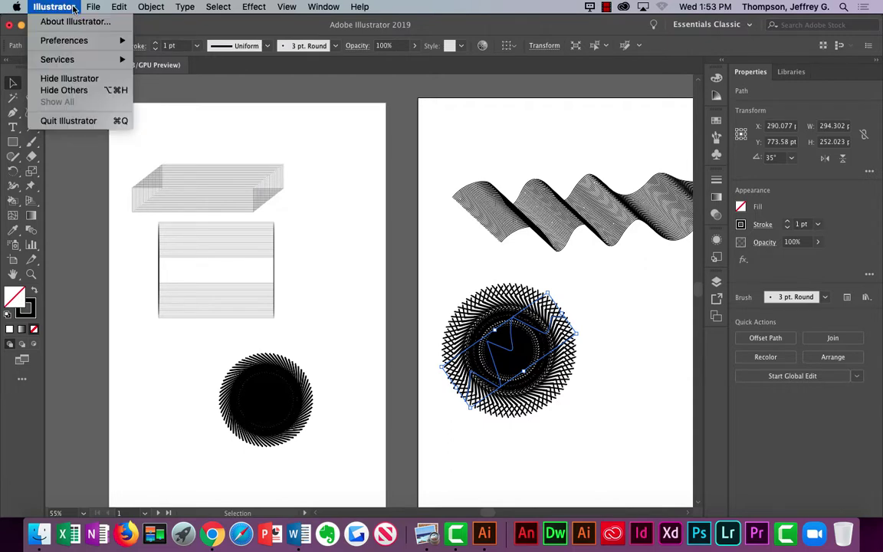
mouse_move(81, 46)
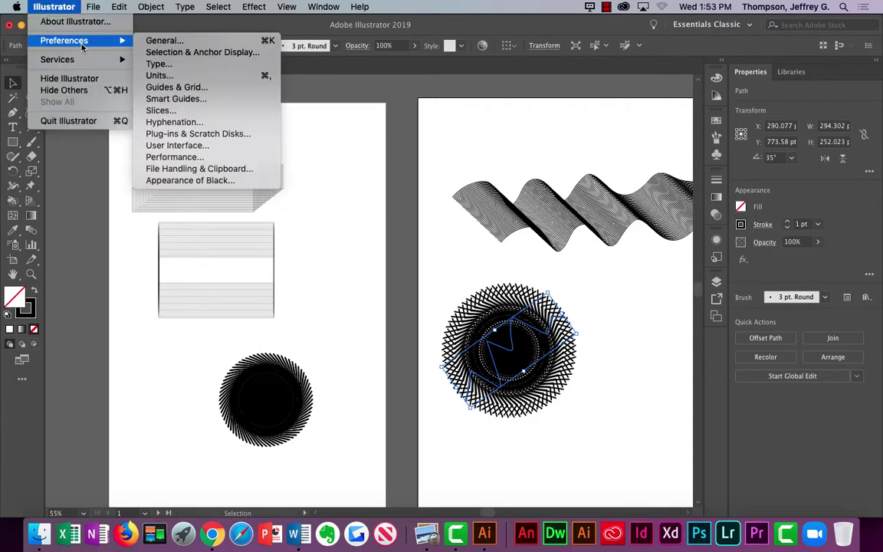
click(71, 6)
click(70, 6)
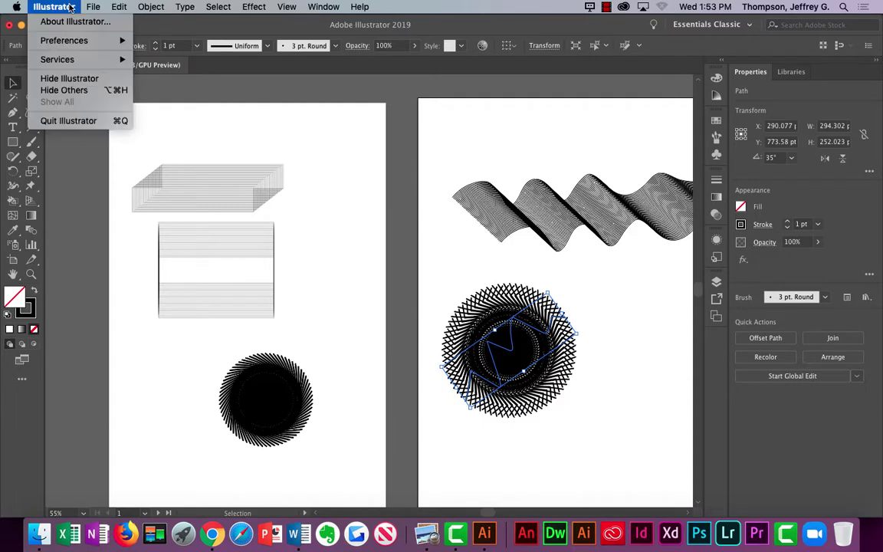
mouse_move(74, 46)
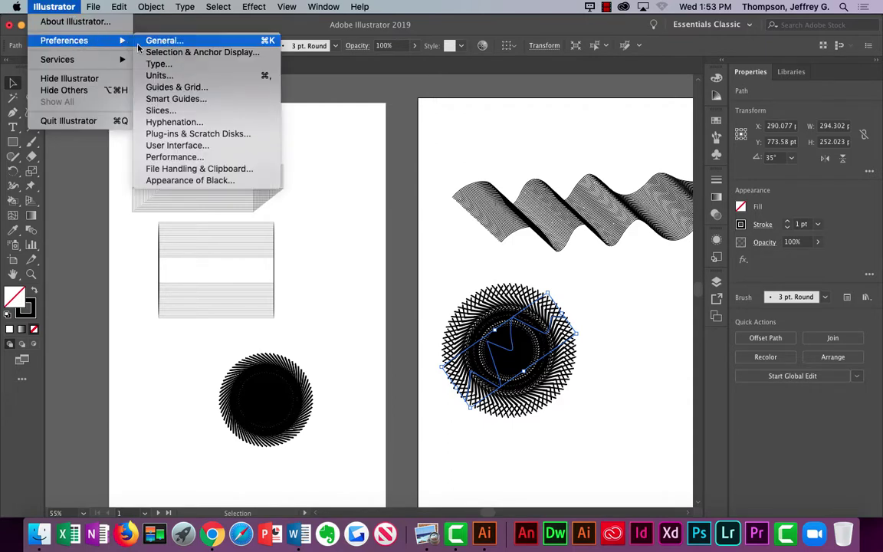
click(178, 77)
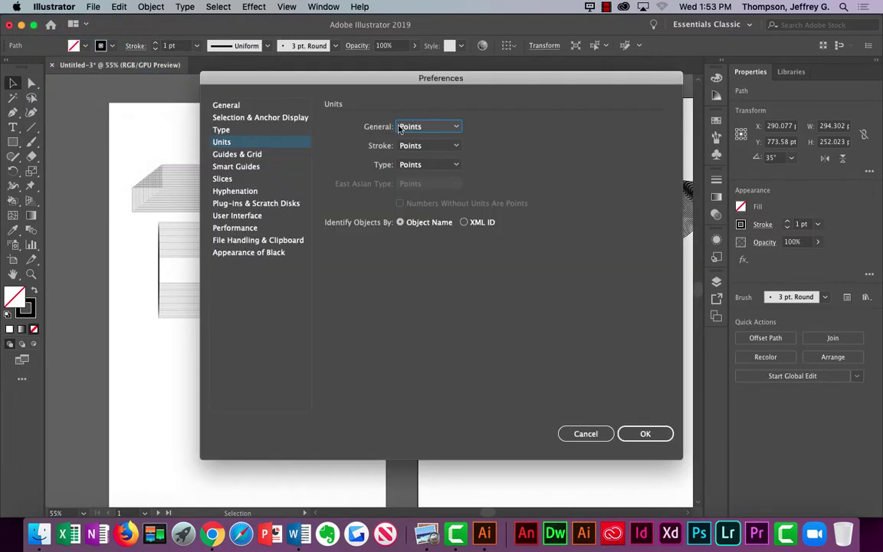
click(413, 127)
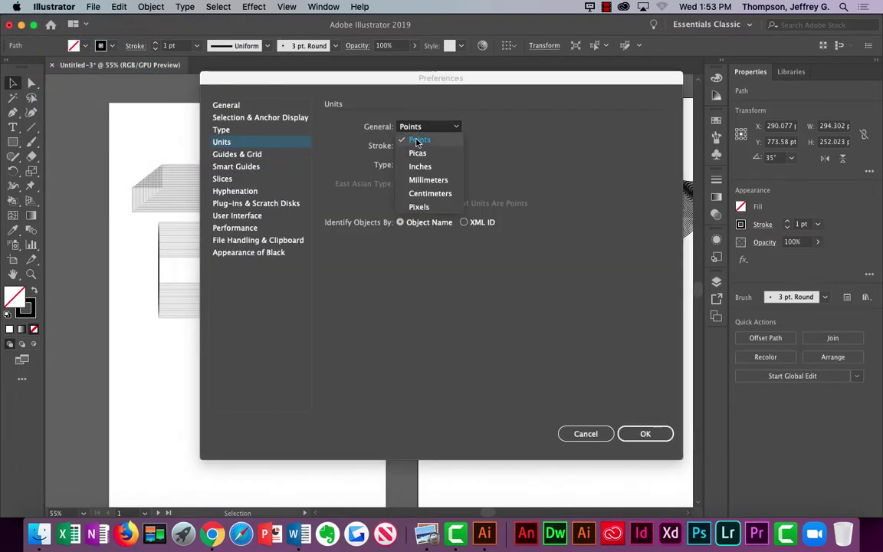
click(419, 142)
click(420, 146)
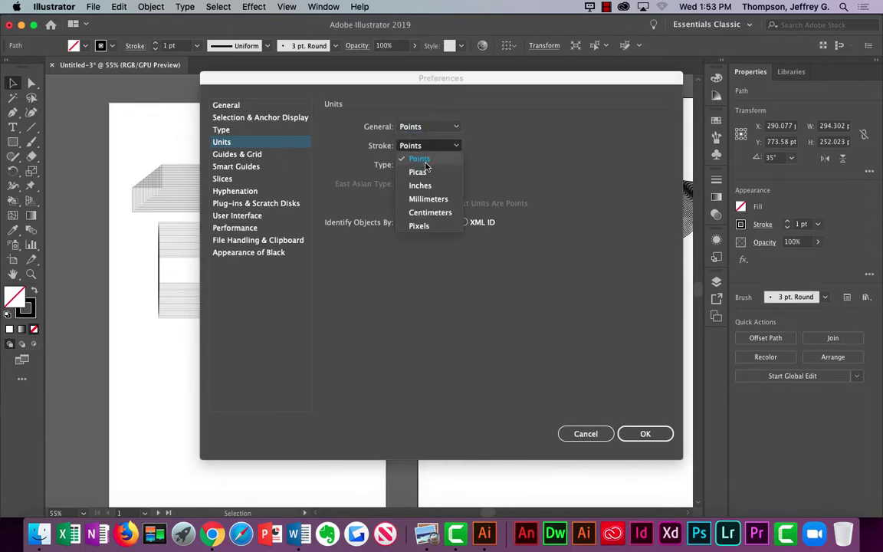
click(419, 159)
click(422, 165)
click(431, 178)
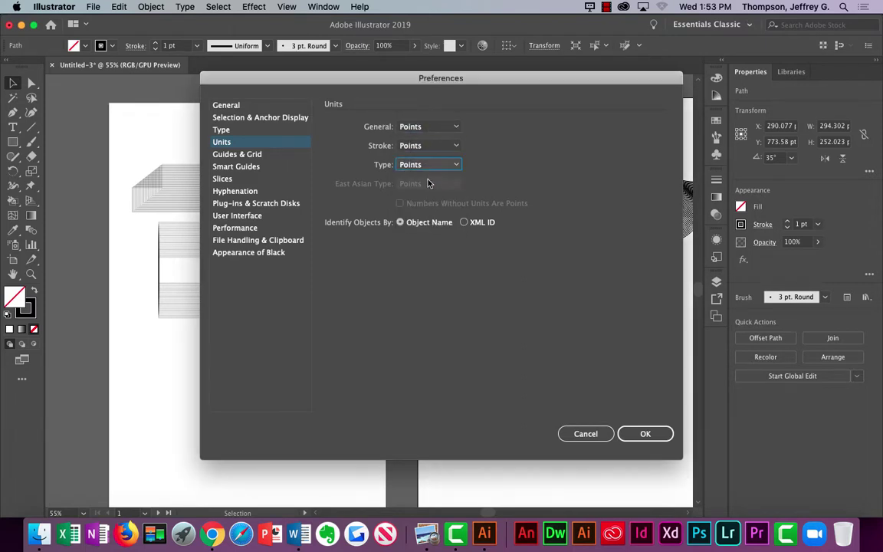
click(653, 433)
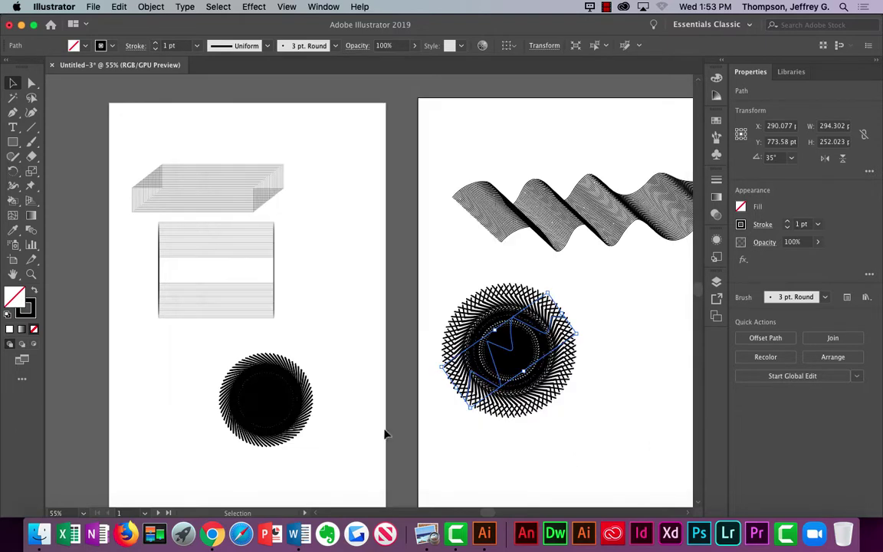
Step: Paint a small wavy line about 168 by 55 pt with the Paintbrush above the slanted box on the first artboard
click(32, 141)
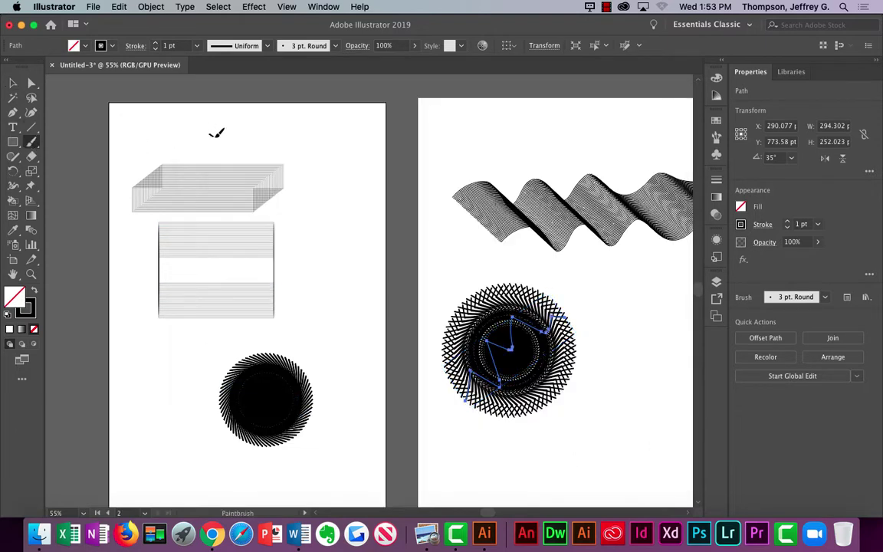
mouse_move(210, 134)
mouse_down()
mouse_move(230, 147)
mouse_move(266, 135)
mouse_up()
click(13, 82)
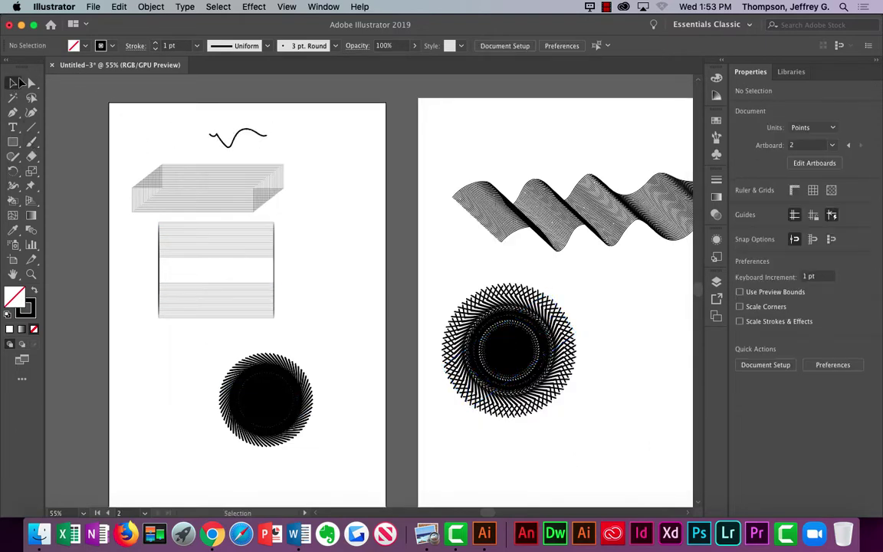
Step: Make a copy of the small wavy line above the slanted box rotated by 5° with Transform Rotate
click(257, 137)
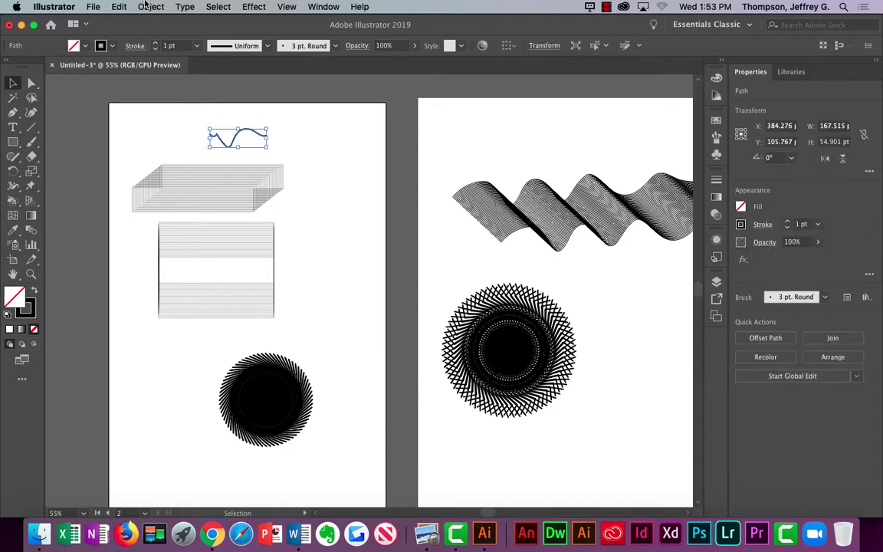
click(151, 7)
mouse_move(249, 17)
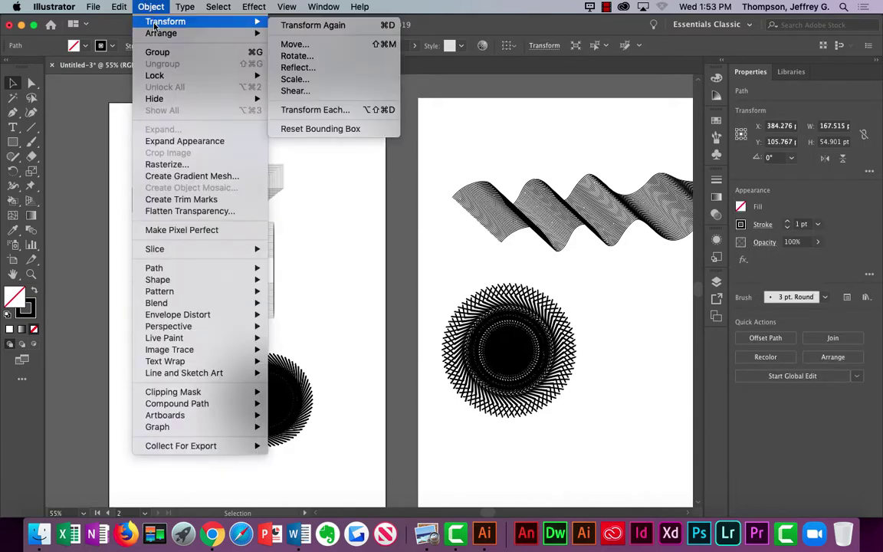
click(316, 64)
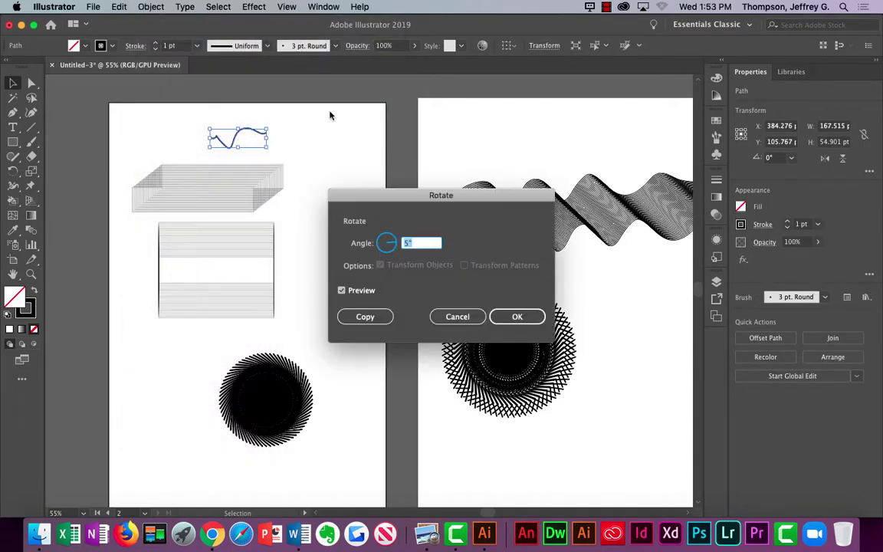
click(366, 316)
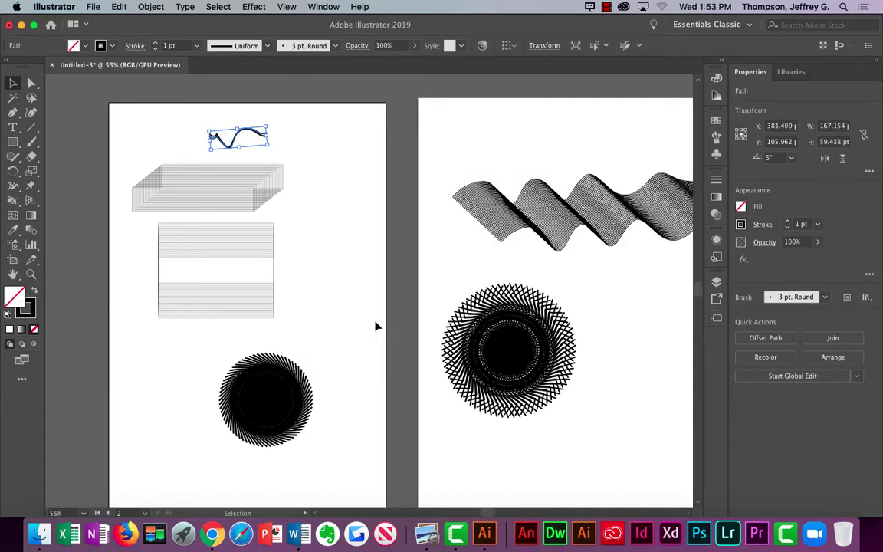
Step: Repeat the 5° rotated copy of the small wavy line with Transform Again until it forms a full disc, and deselect it
key(super+d)
key(super+d)
key(super+d)
key(super+d)
key(super+d)
key(super+d)
key(super+d)
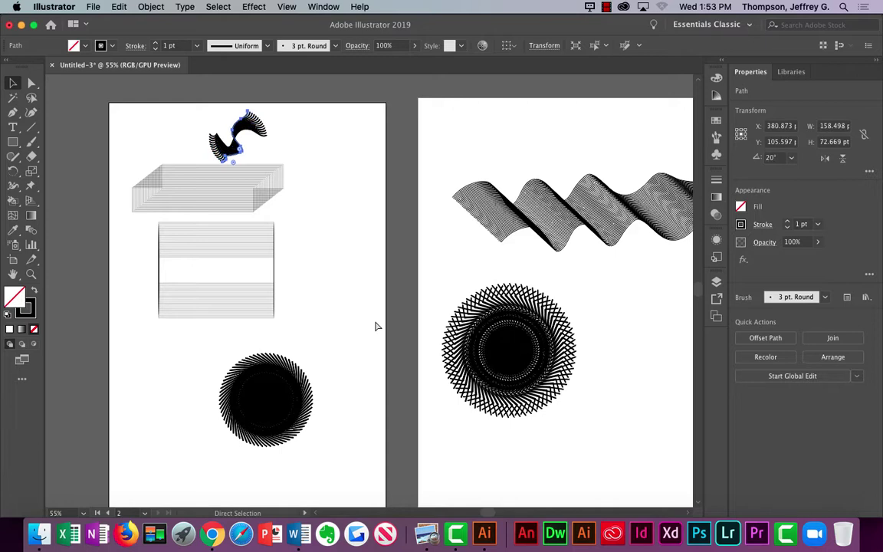
key(super+d)
key(super+d)
key(super+d)
key(super+d)
key(super+d)
key(super+d)
key(super+d)
key(super+d)
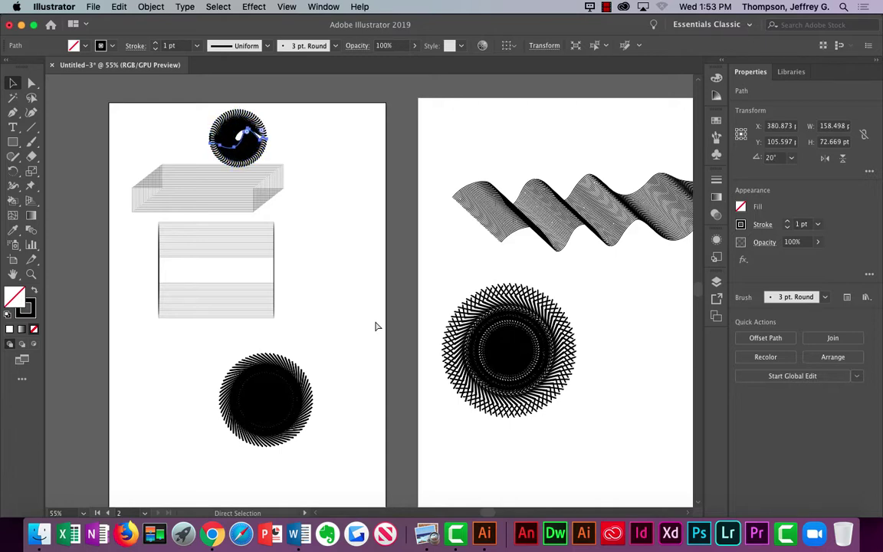
key(super+d)
key(super+d)
key(super+d)
key(super+d)
key(super+d)
key(super+d)
key(super+d)
key(super+d)
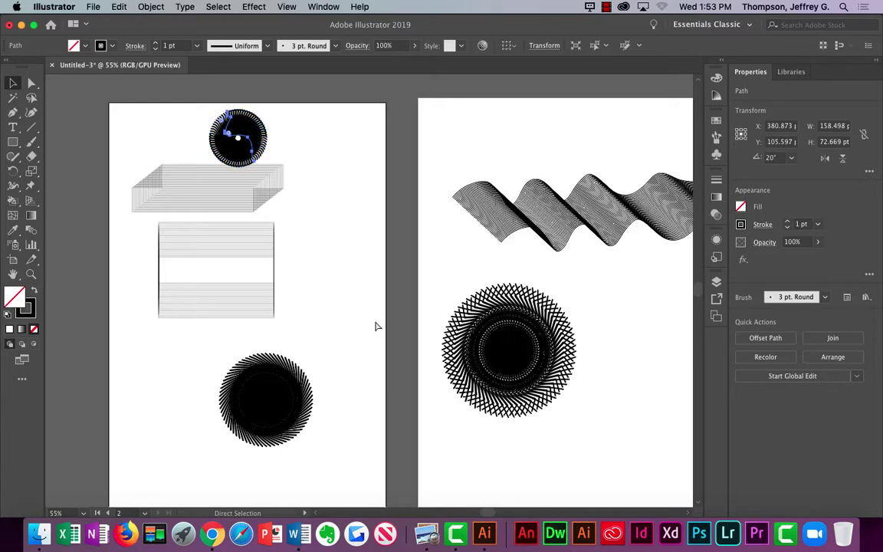
key(super+d)
key(super+d)
key(super+d)
key(super+d)
key(super+d)
key(super+d)
key(super+d)
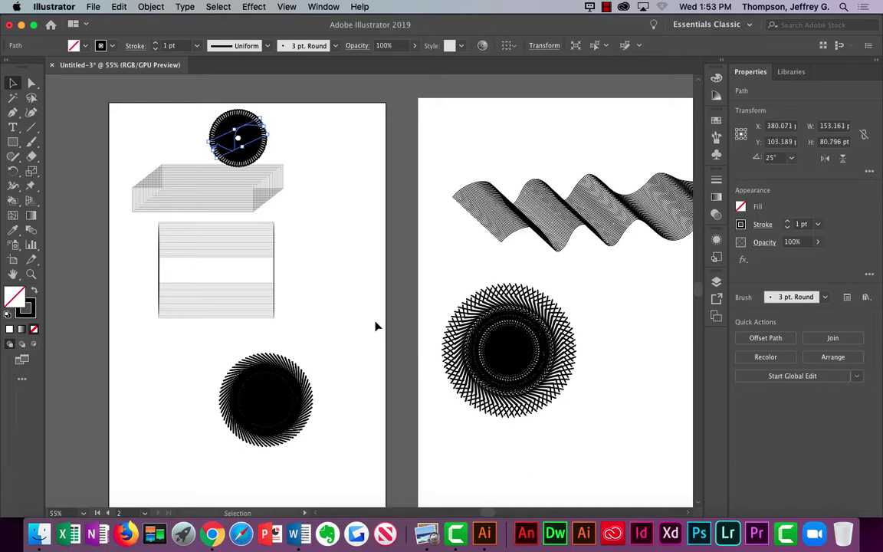
click(16, 84)
click(189, 132)
Step: Set the stroke weight of all lines in the round burst below the striped rectangle to 0.25 pt and deselect them
drag(203, 348, 340, 475)
click(153, 6)
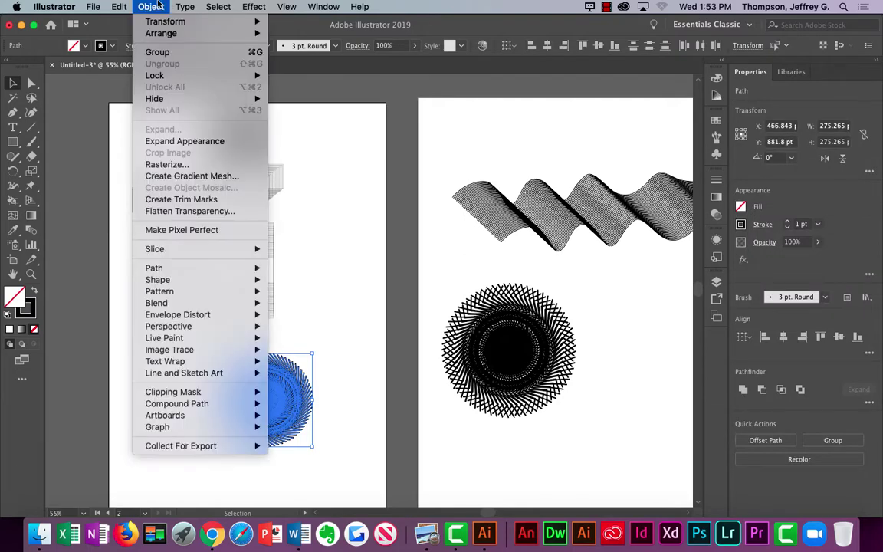
mouse_move(161, 37)
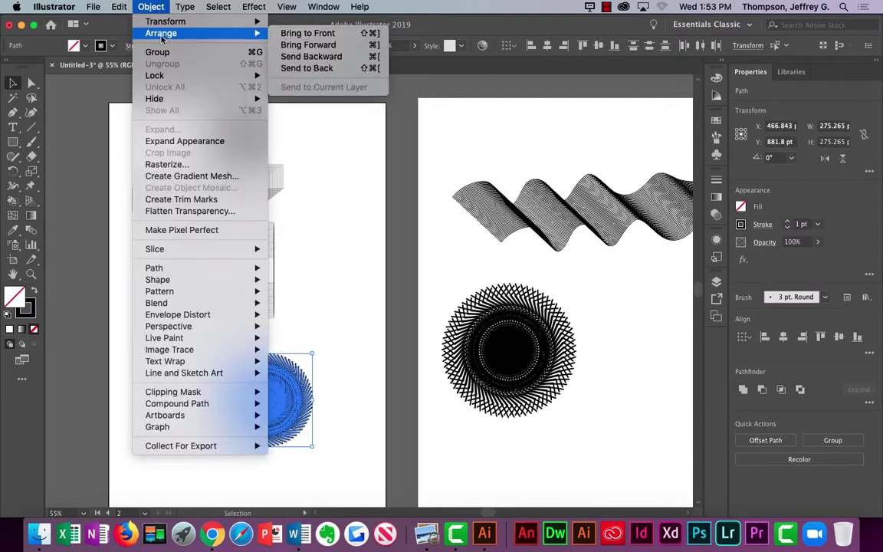
click(185, 7)
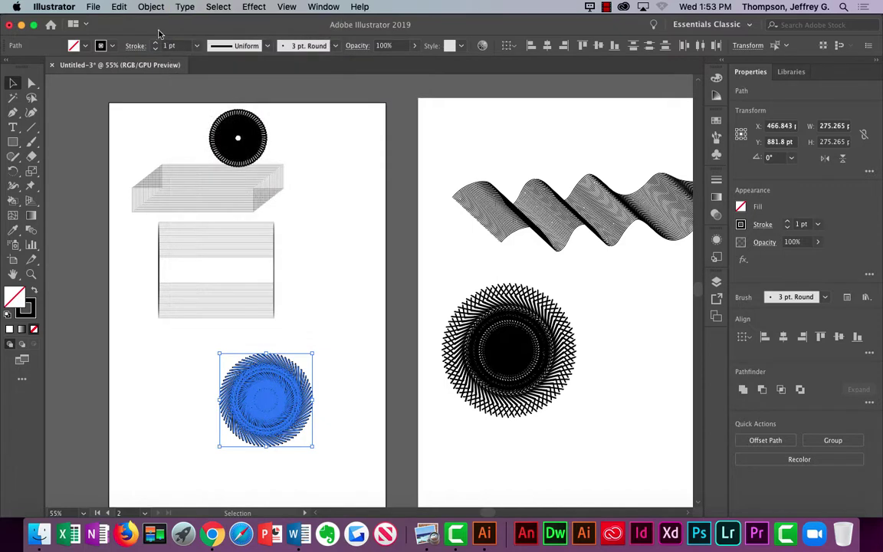
click(155, 43)
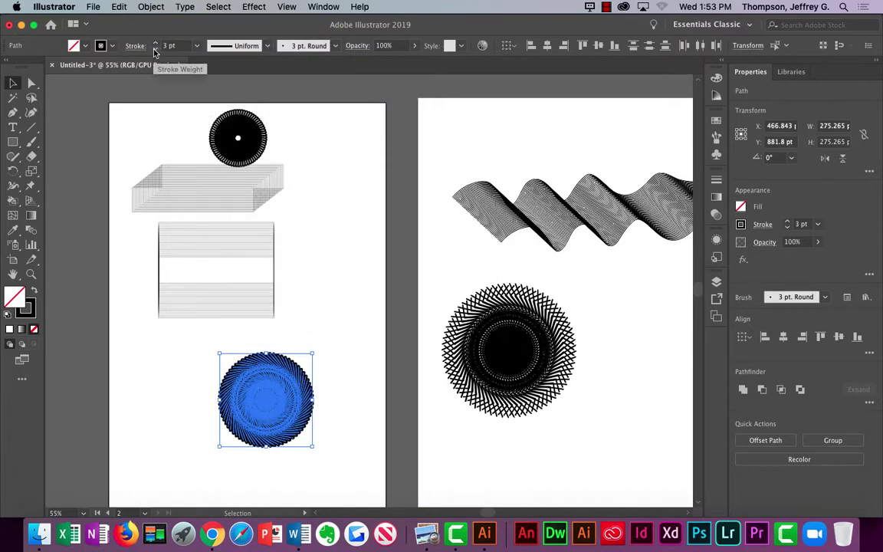
click(154, 48)
click(154, 48)
click(154, 48)
click(154, 48)
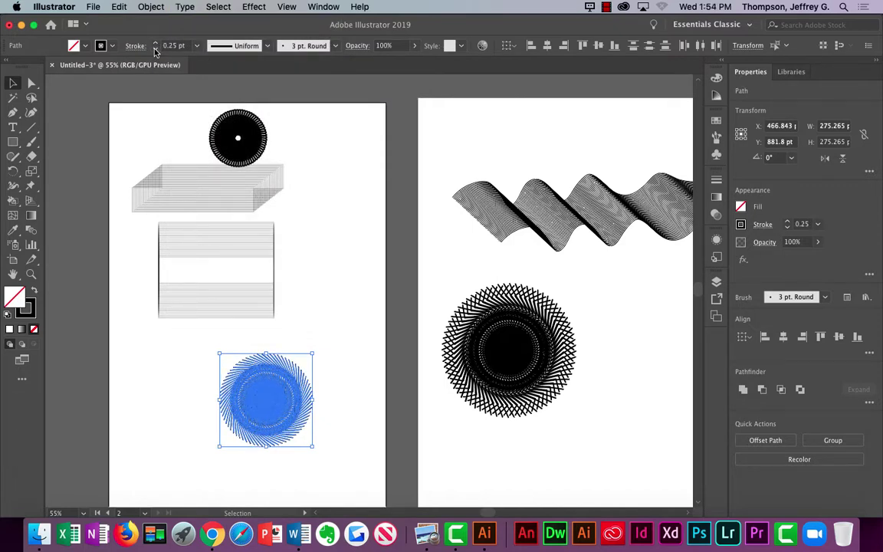
click(360, 178)
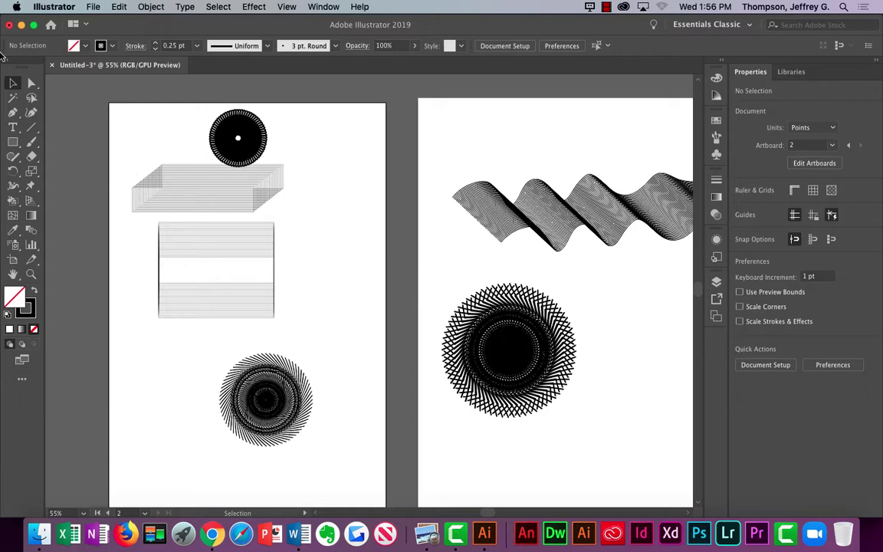
Step: Draw a small square with the Rectangle tool in the empty space beside the slanted box on the first artboard
click(12, 142)
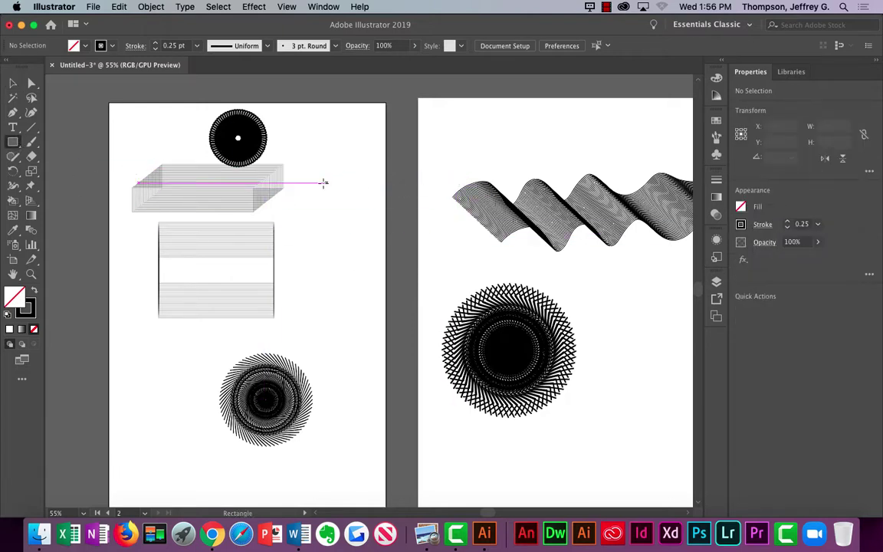
drag(302, 177, 350, 222)
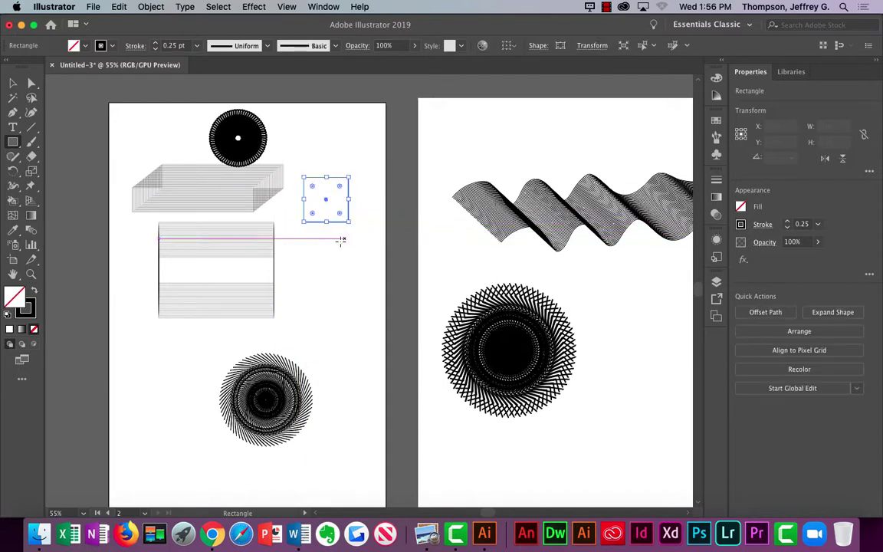
Step: Give the small square beside the slanted box a white fill
click(79, 46)
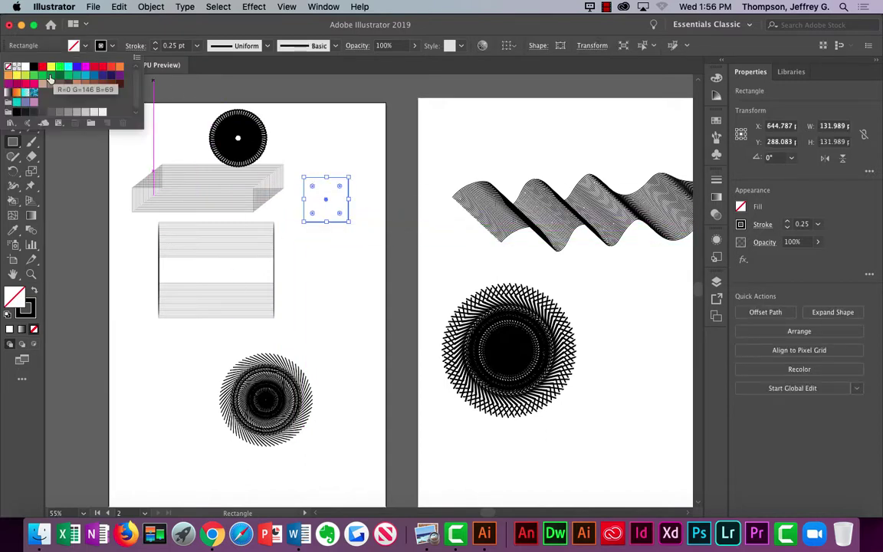
click(24, 67)
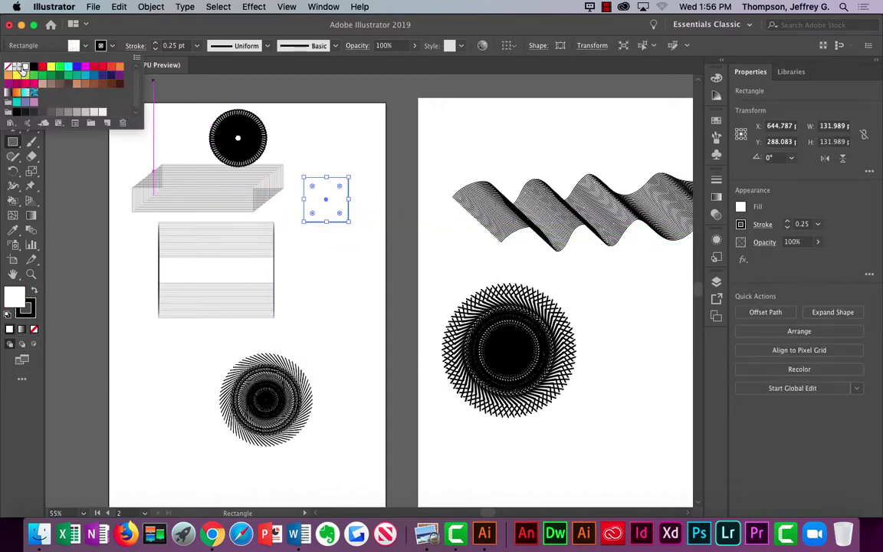
click(151, 7)
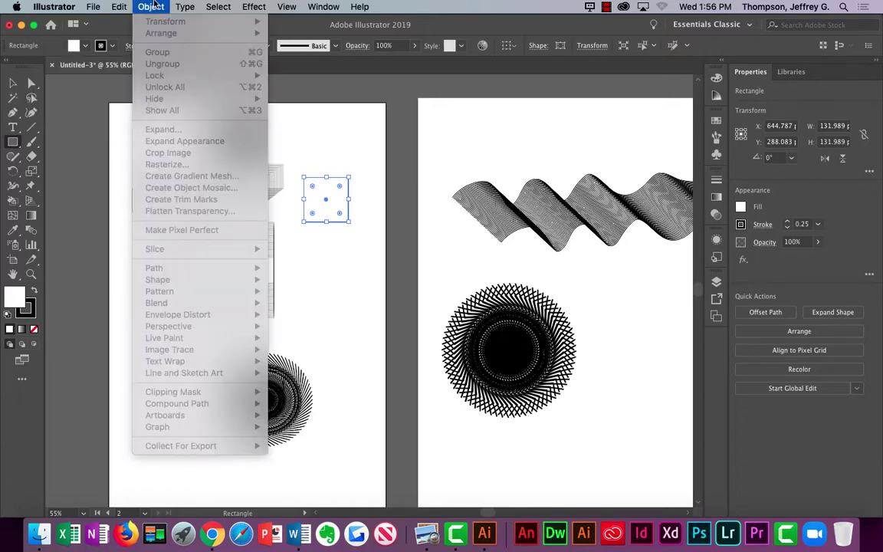
mouse_move(160, 23)
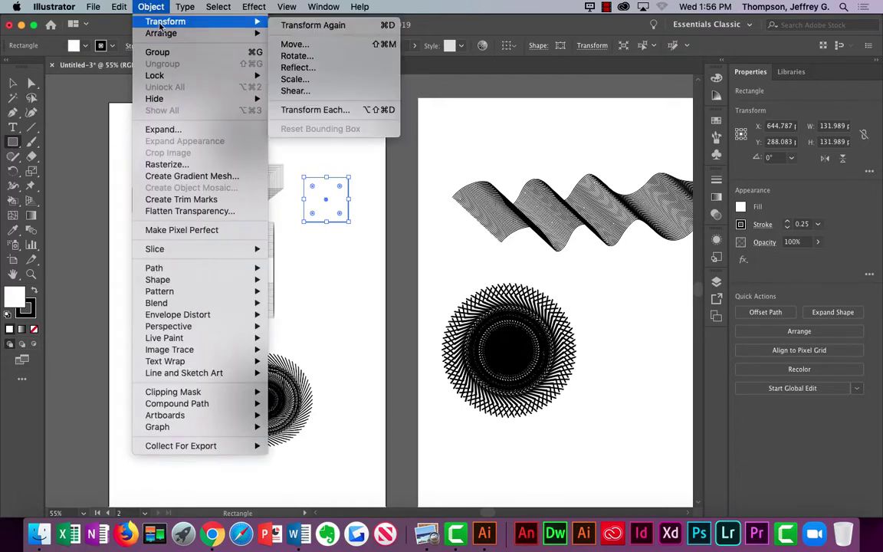
click(294, 44)
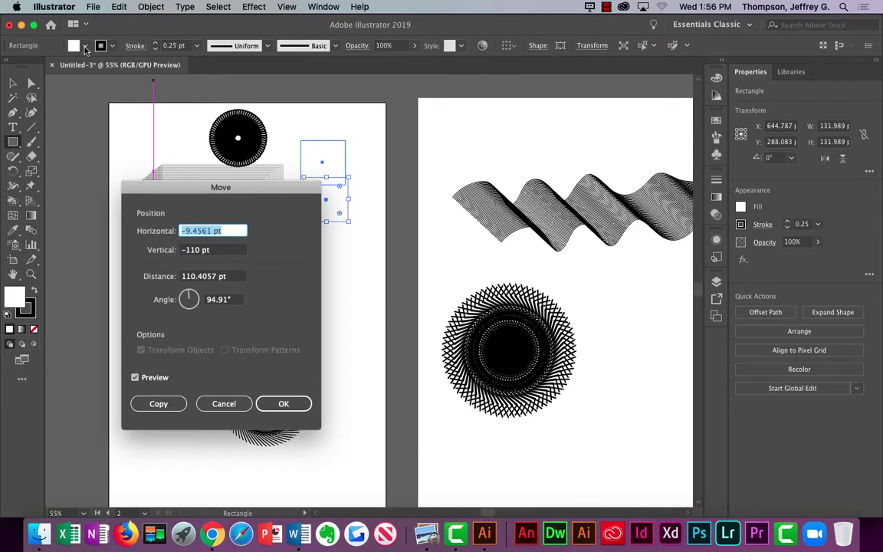
click(215, 400)
click(87, 48)
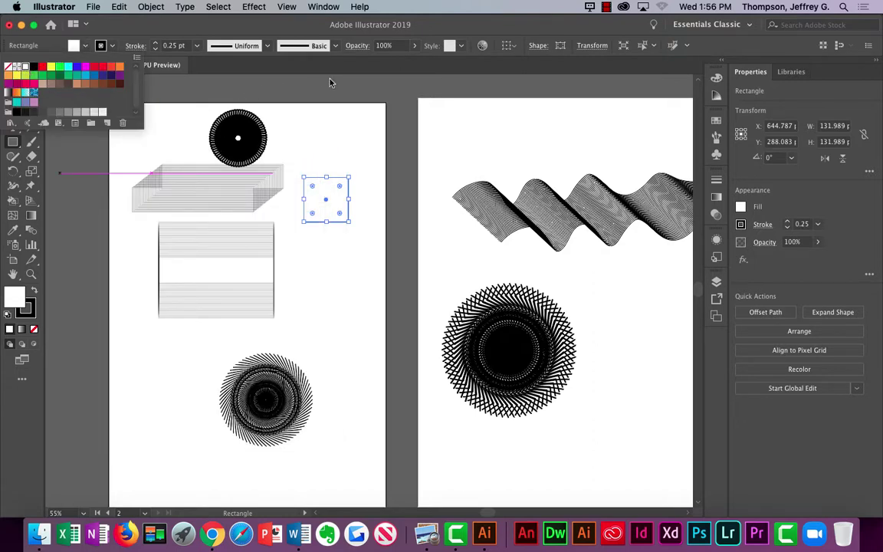
Step: Make a copy of the small white square offset 5 pt at an angle of 334° with Transform Move
click(151, 6)
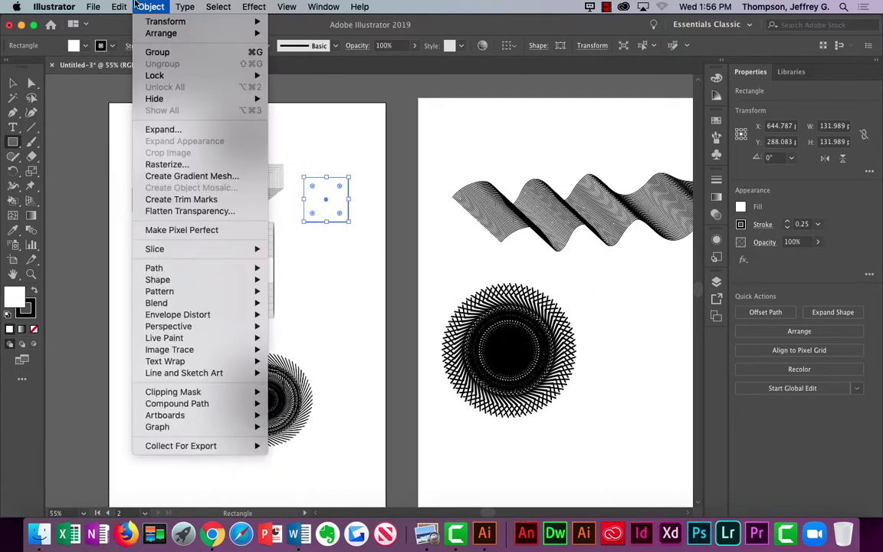
mouse_move(230, 22)
click(294, 44)
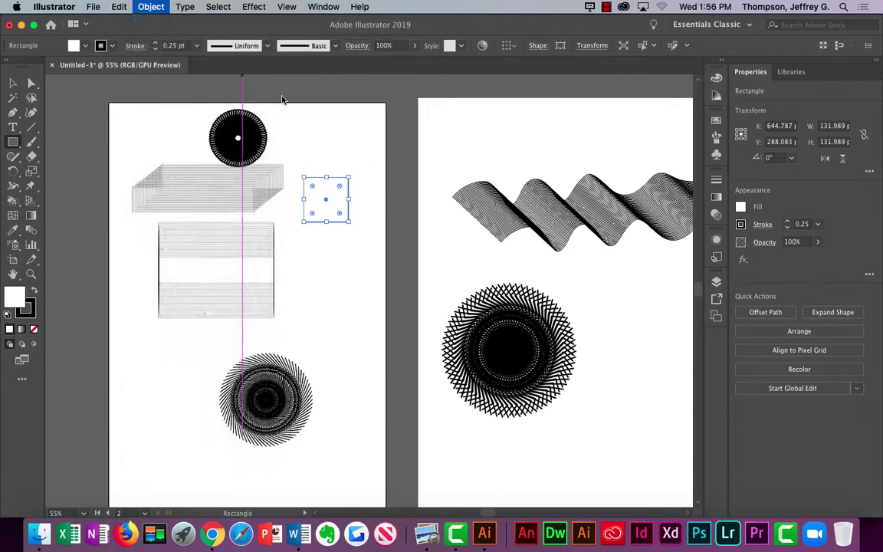
text(0)
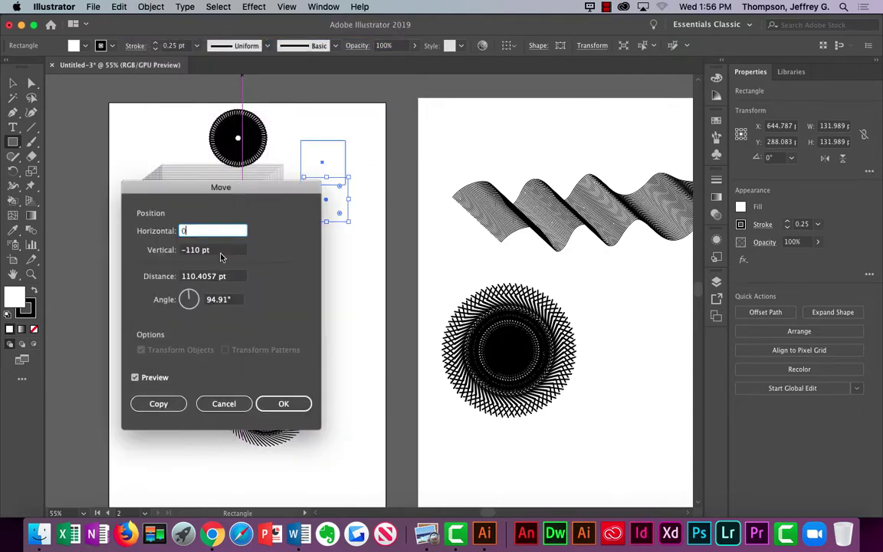
key(Tab)
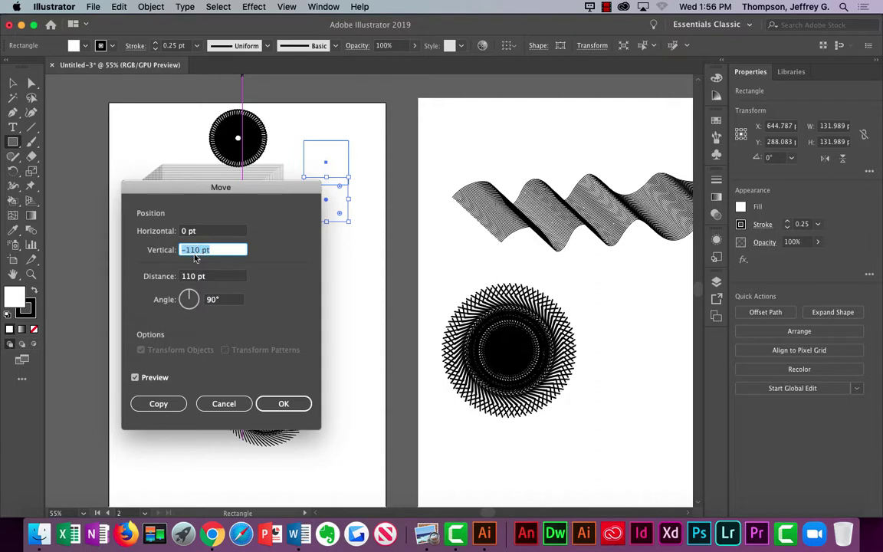
text(5)
click(196, 303)
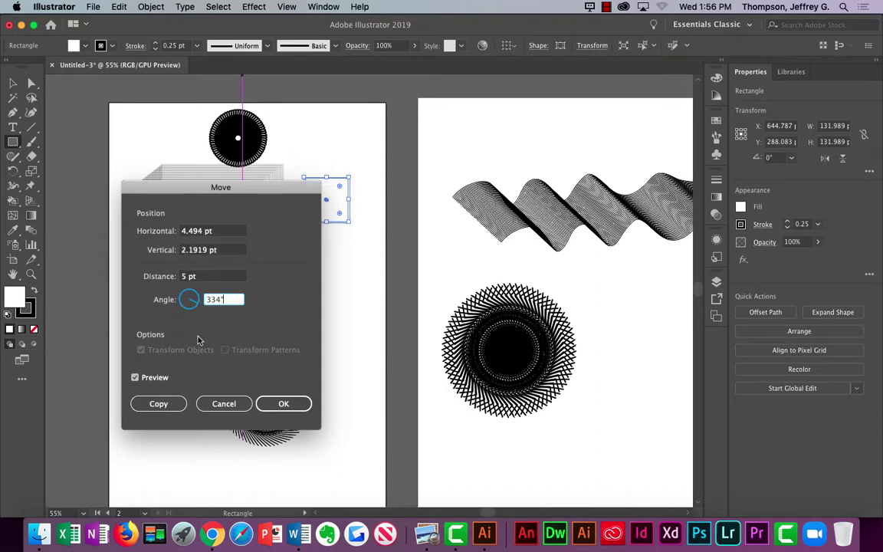
click(165, 404)
Step: Repeat the 334° offset copy of the square with Transform Again to build a short stack
key(super+d)
key(super+d)
key(super+d)
key(super+d)
key(super+d)
key(super+d)
key(super+d)
key(super+d)
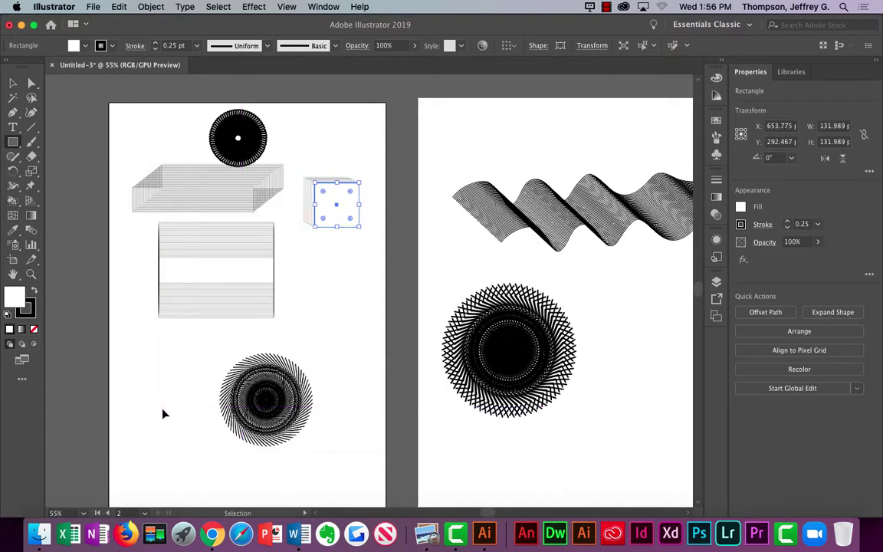
Step: Make a copy of the frontmost square offset 5 pt at an angle of 55° with Transform Move
click(150, 7)
mouse_move(153, 22)
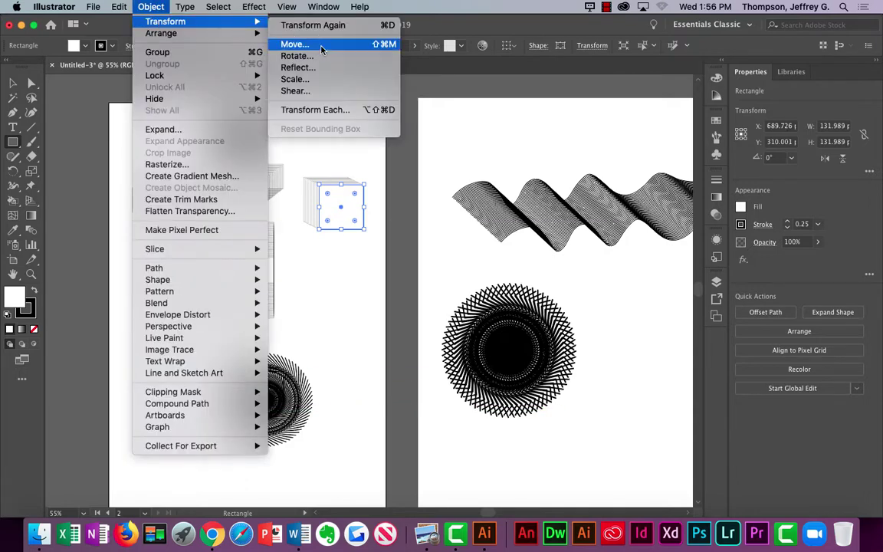
click(288, 40)
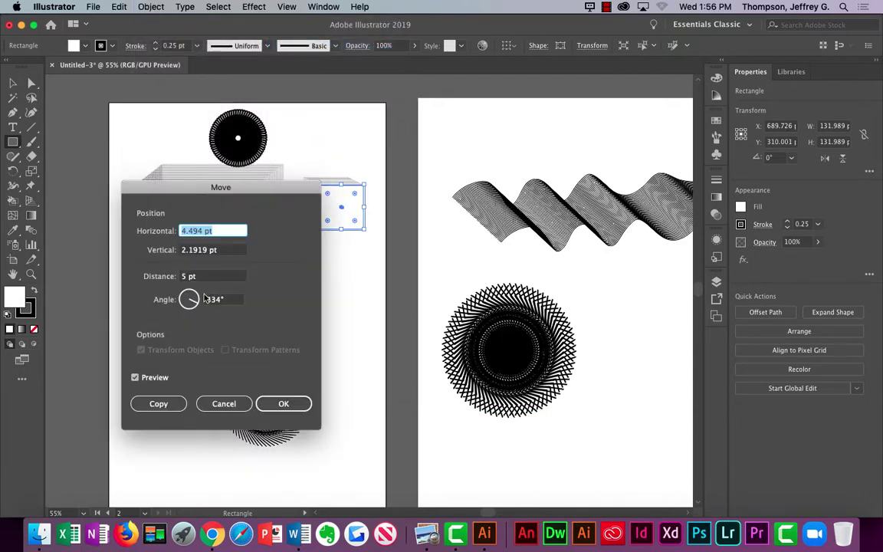
drag(191, 300, 198, 288)
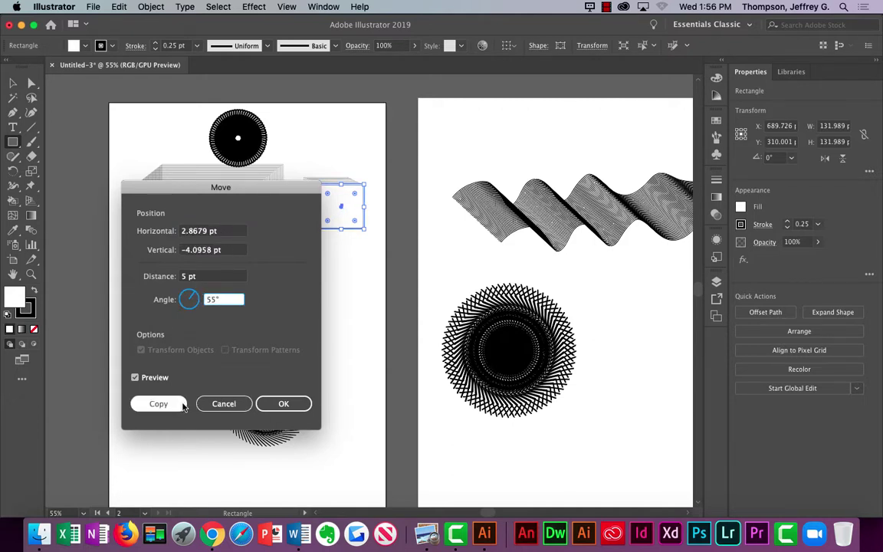
click(159, 404)
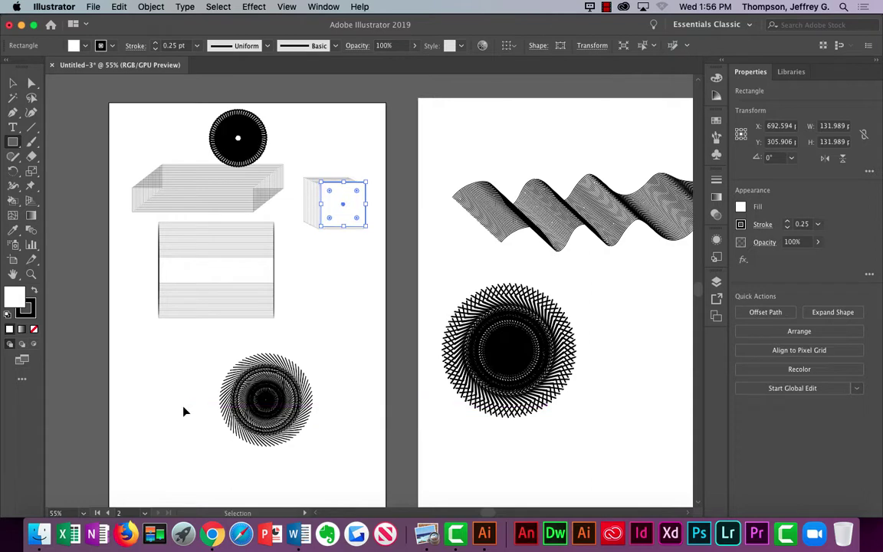
Step: Repeat the 55° offset copy with Transform Again until the band of squares reaches past the first artboard's edge
key(super+d)
key(super+d)
key(super+d)
key(super+d)
key(super+d)
key(super+d)
key(super+d)
key(super+d)
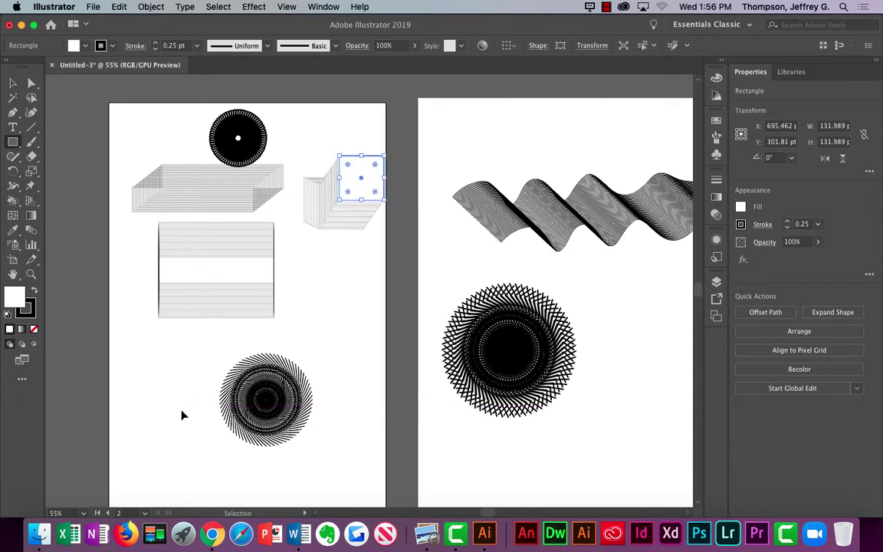
key(super+d)
key(super+d)
key(super+d)
key(super+d)
key(super+d)
key(super+d)
key(super+d)
key(super+d)
key(super+d)
key(super+d)
key(super+d)
key(super+d)
key(super+d)
key(super+d)
key(super+d)
key(super+d)
key(super+d)
key(super+d)
key(super+d)
key(super+d)
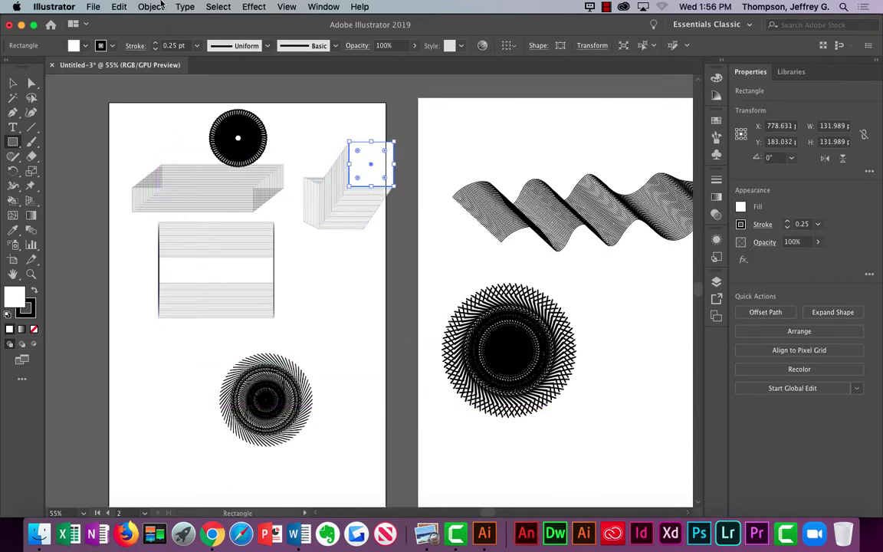
Step: Try to extend the band by moving the frontmost square 5 pt at 299° and repeating with Transform Again
click(157, 6)
mouse_move(185, 22)
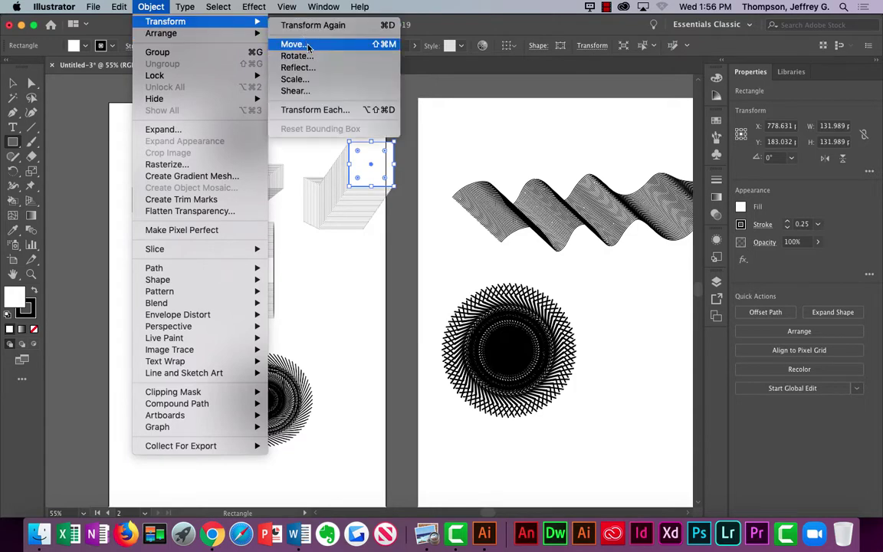
click(293, 45)
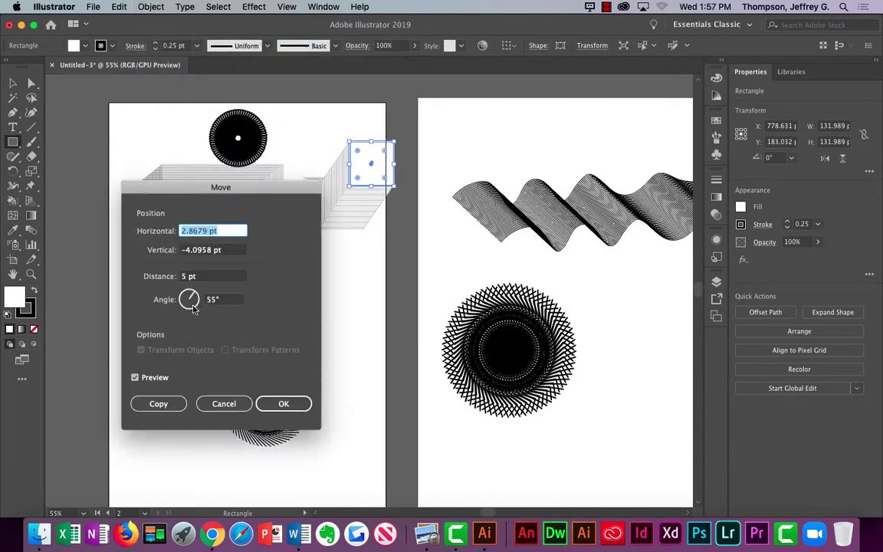
drag(191, 301, 193, 306)
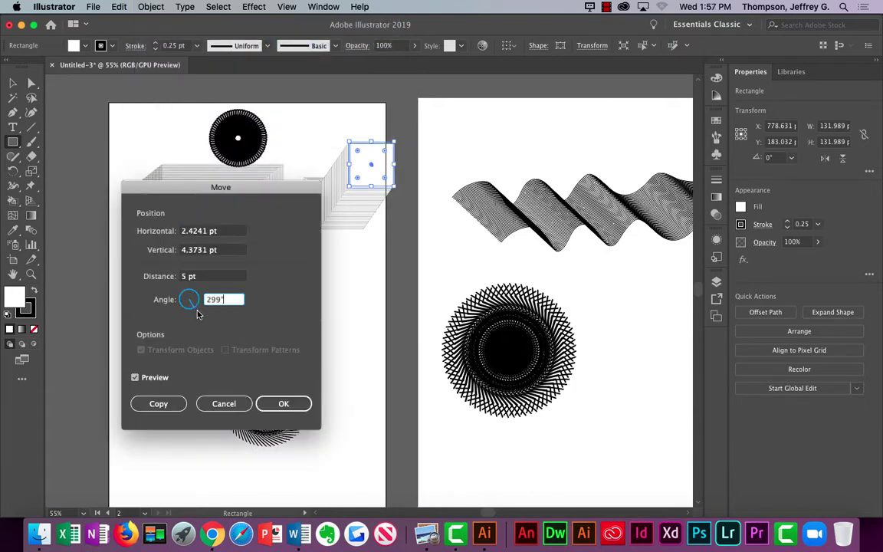
click(281, 404)
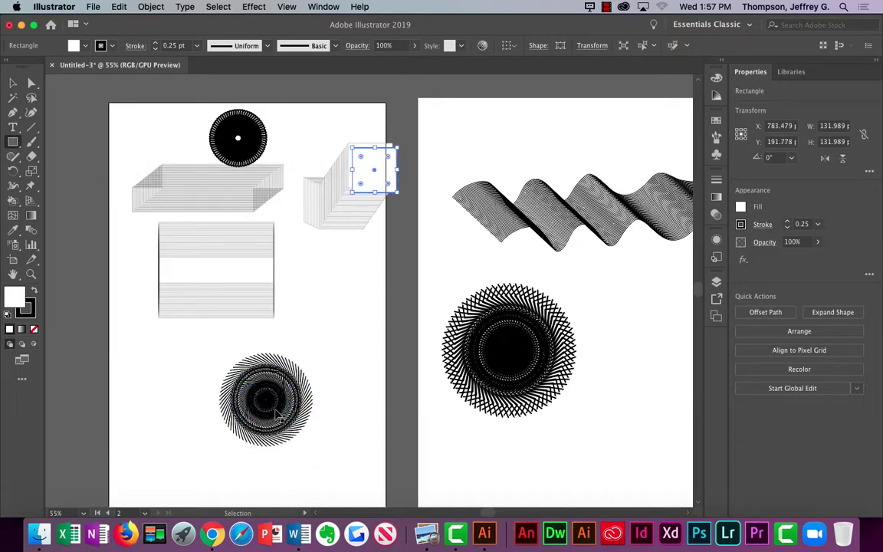
key(super+d)
key(super+d)
key(super+d)
key(super+d)
key(super+d)
key(super+d)
key(super+d)
key(super+d)
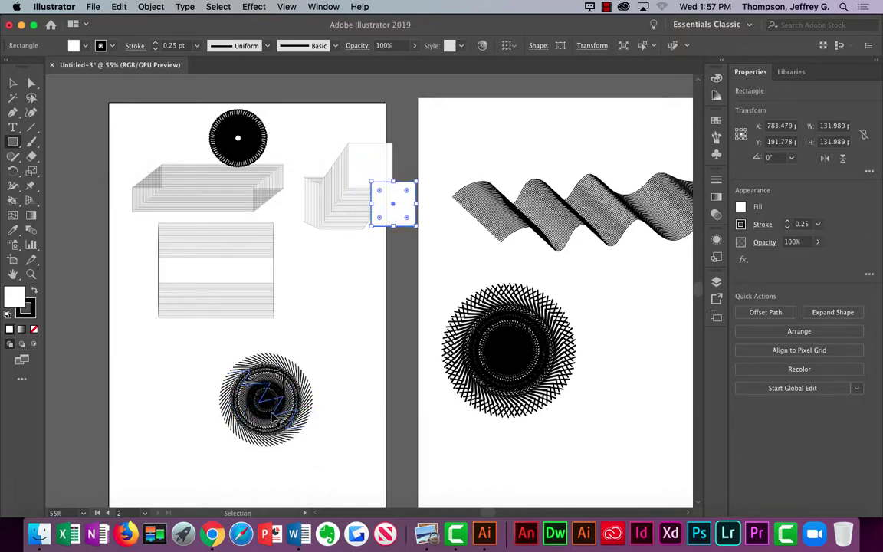
key(super+d)
key(super+d)
key(super+d)
key(super+d)
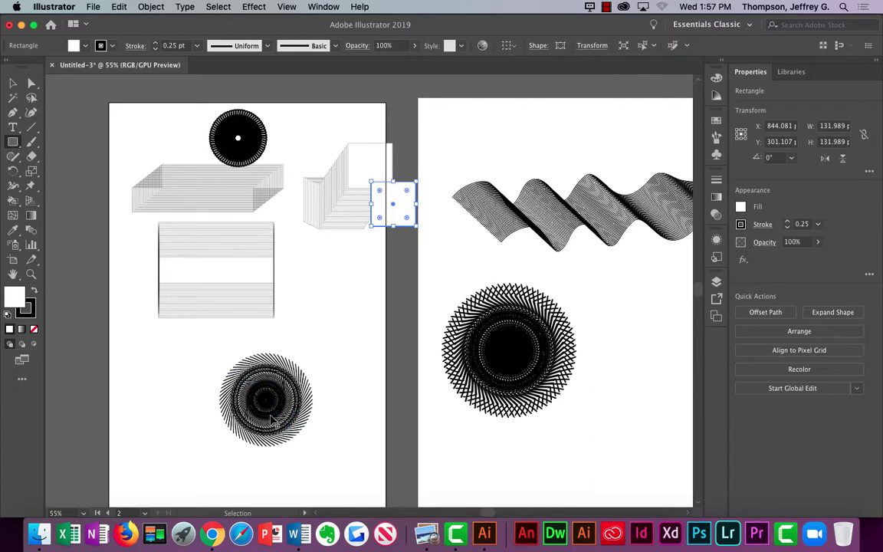
Step: Undo the repeated moves of the frontmost square back to the end of the rising band
key(super+d)
key(super+d)
key(super+d)
key(super+d)
key(super+d)
key(super+d)
key(super+d)
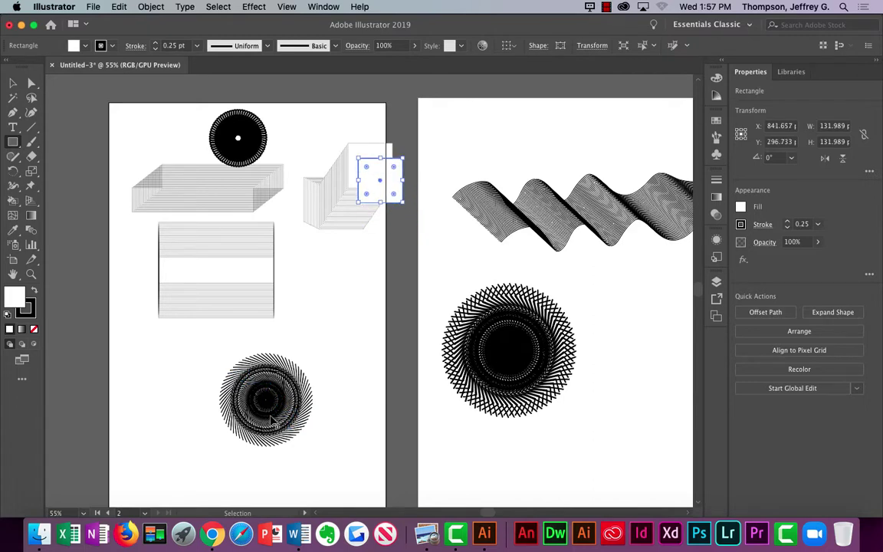
key(super+d)
key(super+d)
key(super+d)
key(super+d)
key(super+d)
key(super+d)
key(super+d)
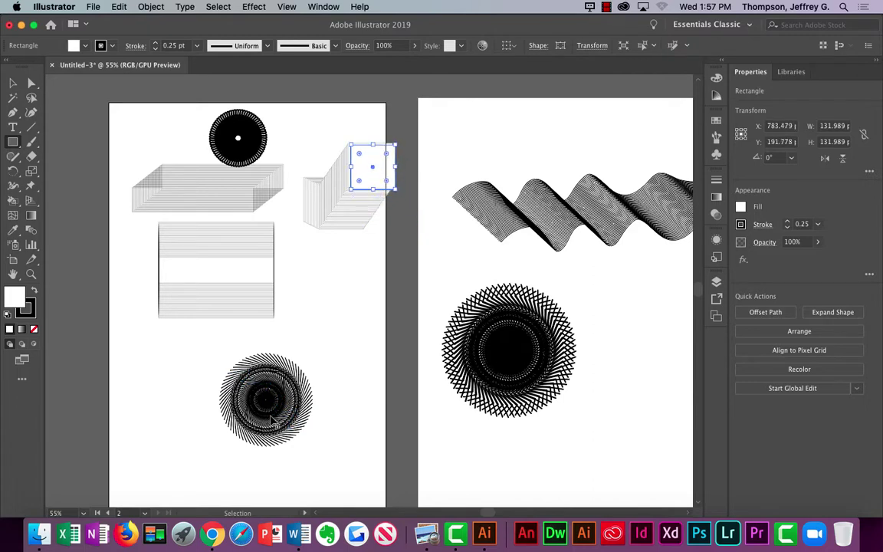
key(super+d)
key(super+d)
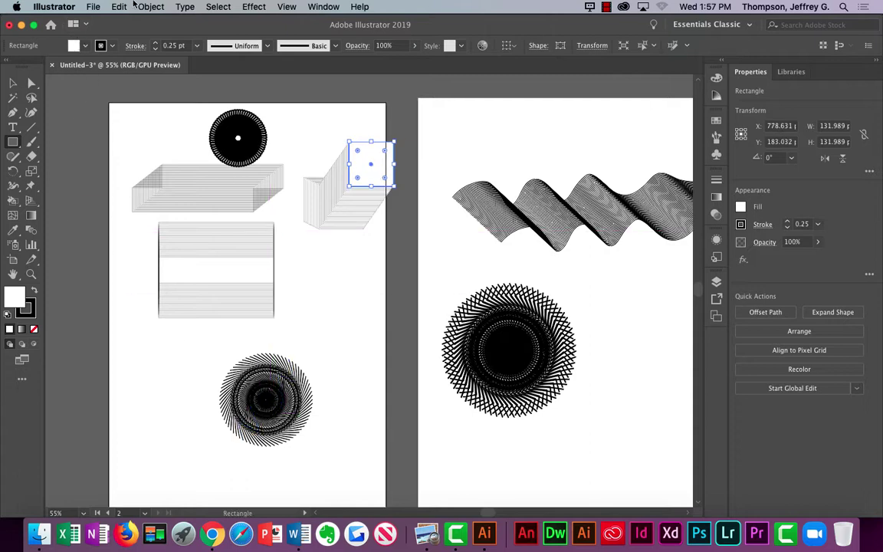
Step: Make a copy of the frontmost square offset 5 pt steeply down and to the right with Transform Move
click(138, 6)
mouse_move(152, 77)
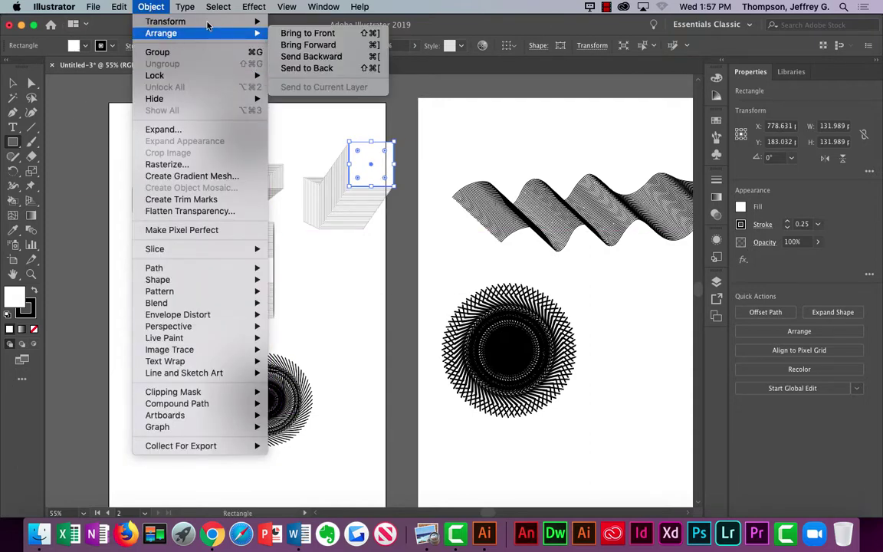
mouse_move(253, 23)
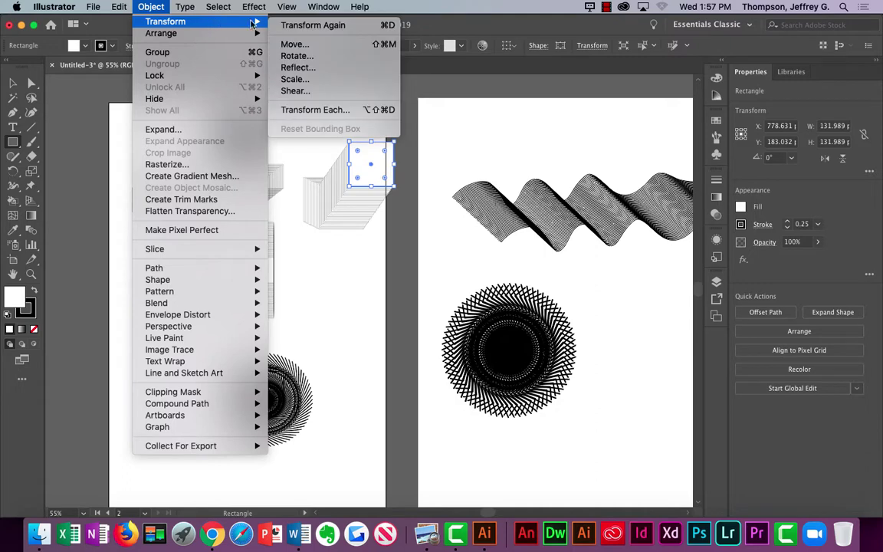
click(295, 44)
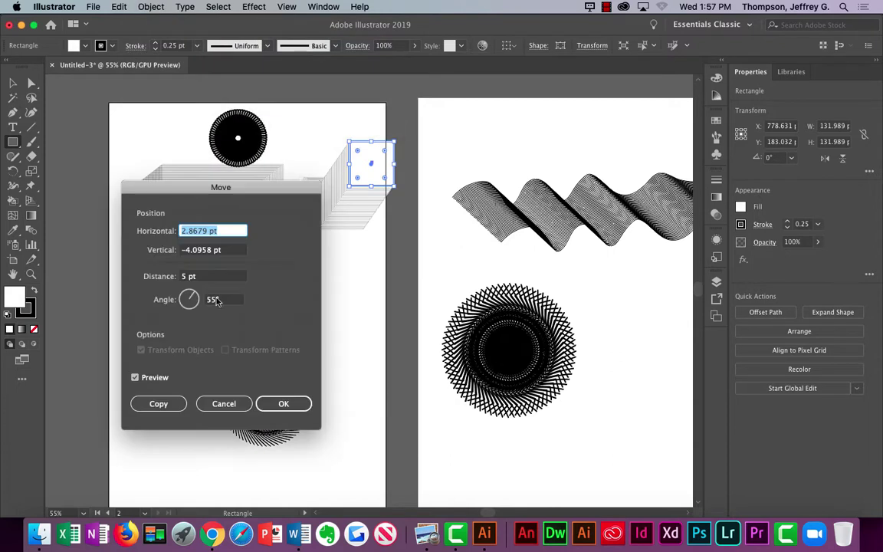
drag(185, 305, 193, 306)
click(172, 407)
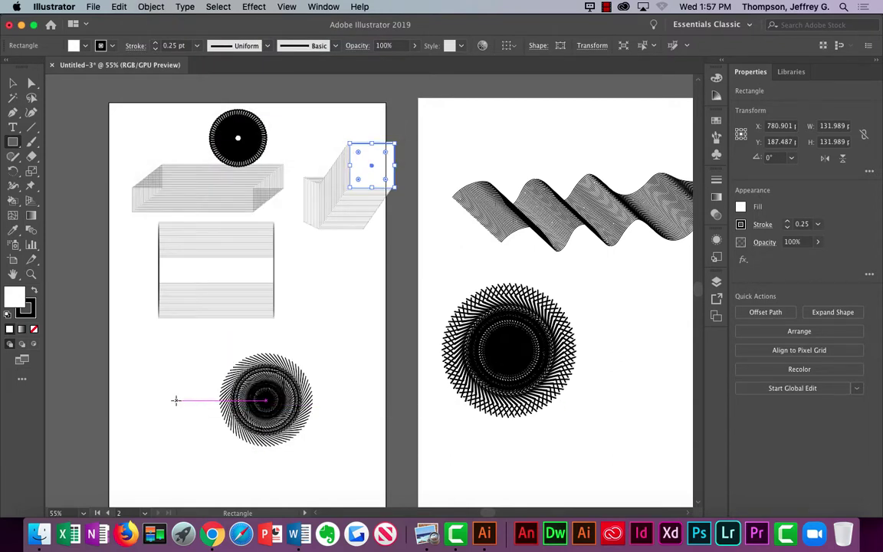
Step: Repeat the downward offset copy with Transform Again until a long descending arm completes the folded band
key(super+d)
key(super+d)
key(super+d)
key(super+d)
key(super+d)
key(super+d)
key(super+d)
key(super+d)
key(super+d)
key(super+d)
key(super+d)
key(super+d)
key(super+d)
key(super+d)
key(super+d)
key(super+d)
key(super+d)
key(super+d)
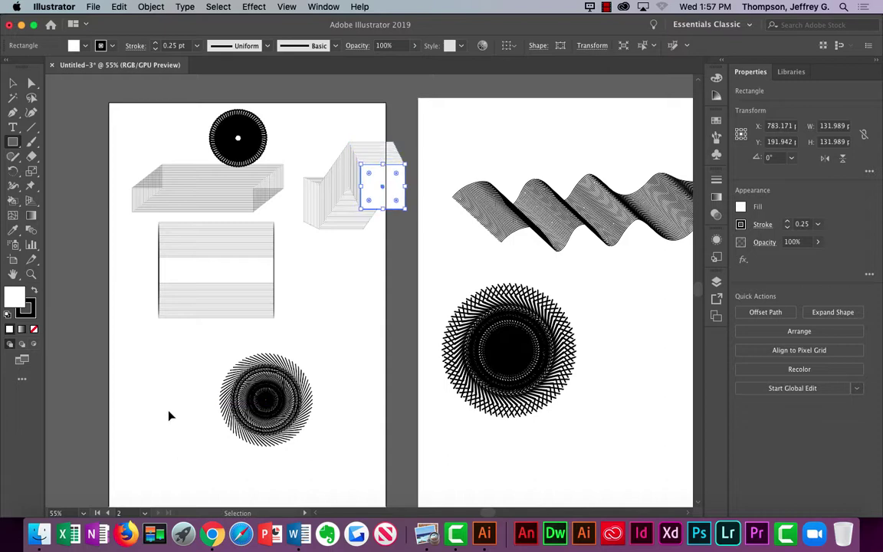
key(super+d)
key(super+d)
key(super+d)
key(super+d)
key(super+d)
key(super+d)
key(super+d)
key(super+d)
key(super+d)
key(super+d)
key(super+d)
key(super+d)
key(super+d)
key(super+d)
key(super+d)
key(super+d)
key(super+d)
key(super+d)
key(super+d)
key(super+d)
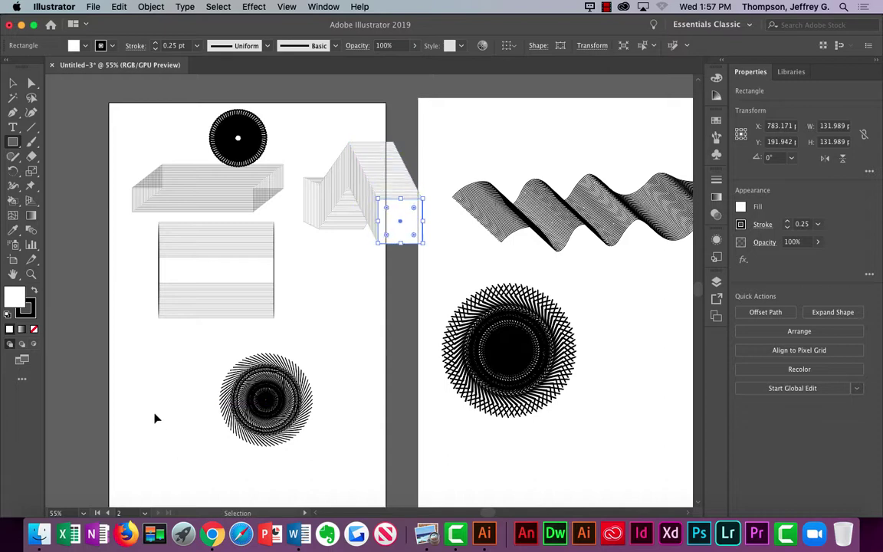
Step: Group all squares of the folded band, increase the group's stroke weight, and deselect it
click(12, 83)
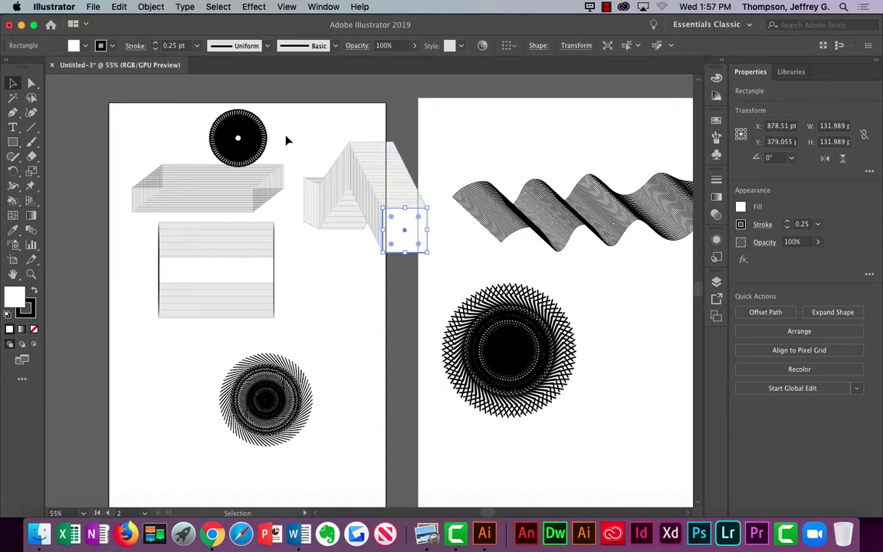
click(305, 130)
drag(291, 126, 442, 274)
click(151, 7)
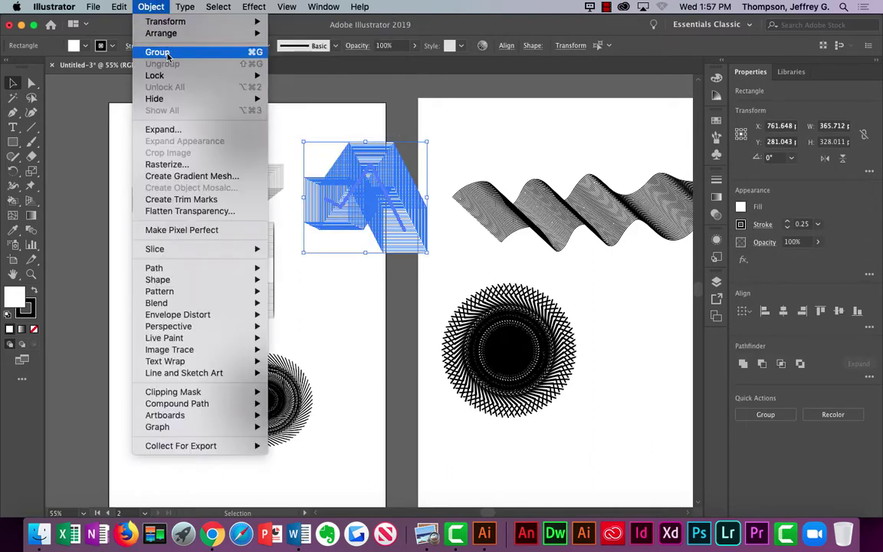
click(155, 109)
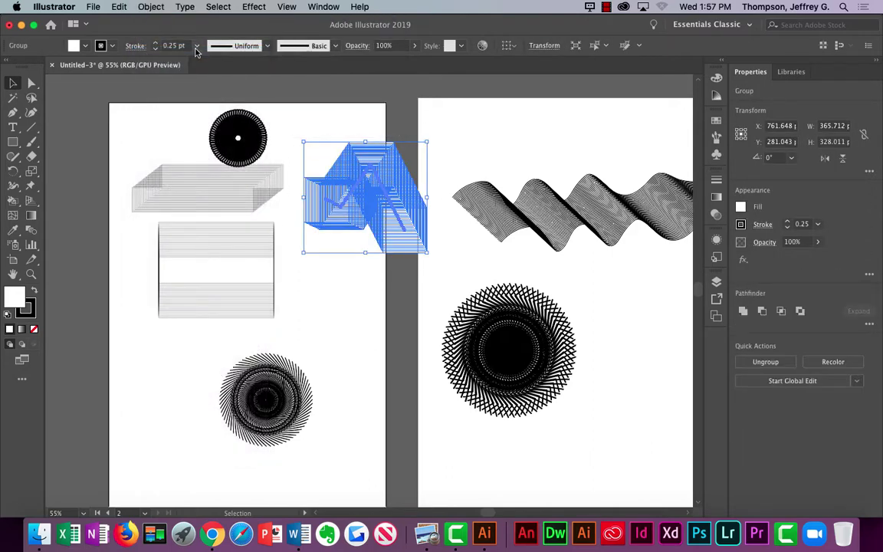
click(155, 43)
click(471, 124)
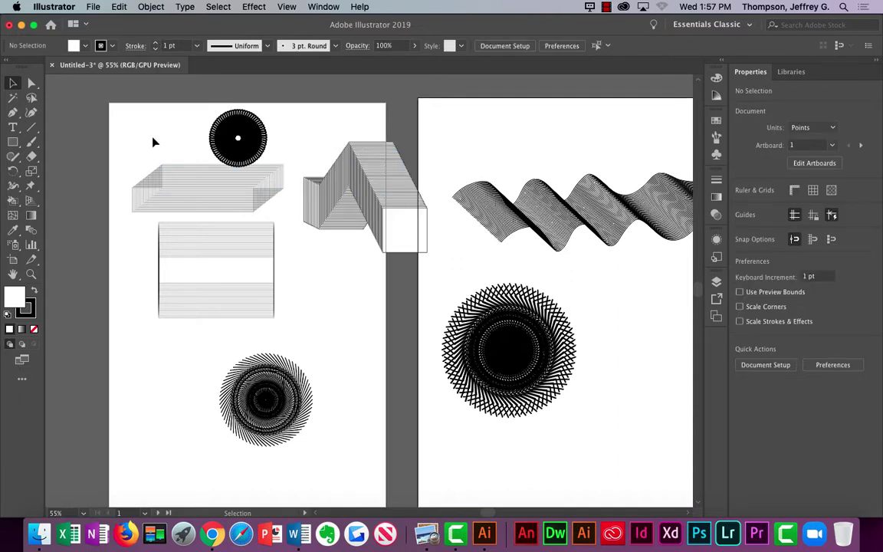
Step: Move the slanted box below the round burst on the second artboard and the folded band to the first artboard's lower left corner
drag(173, 191, 546, 450)
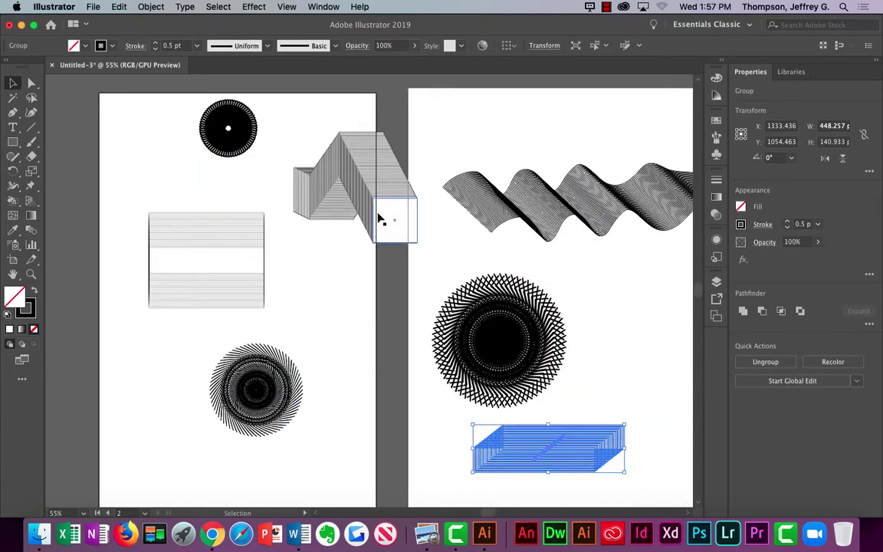
drag(375, 159, 173, 404)
click(253, 379)
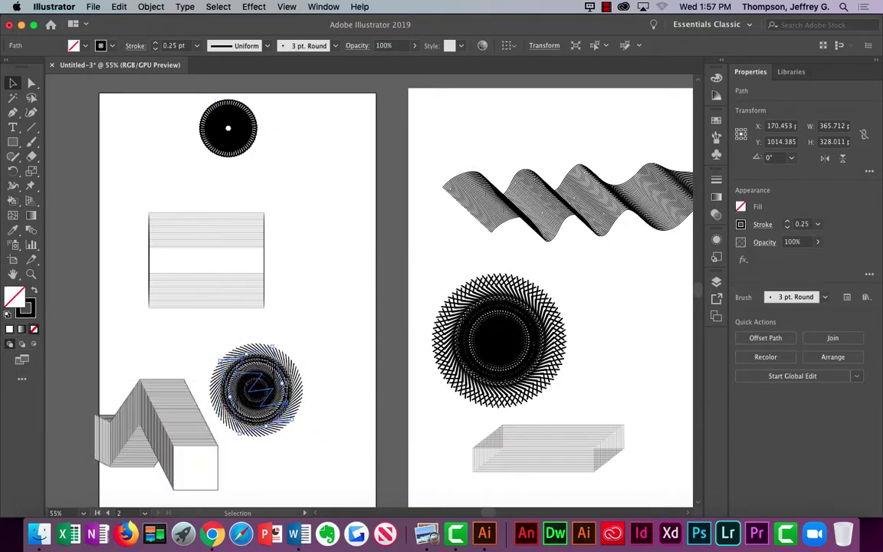
click(327, 329)
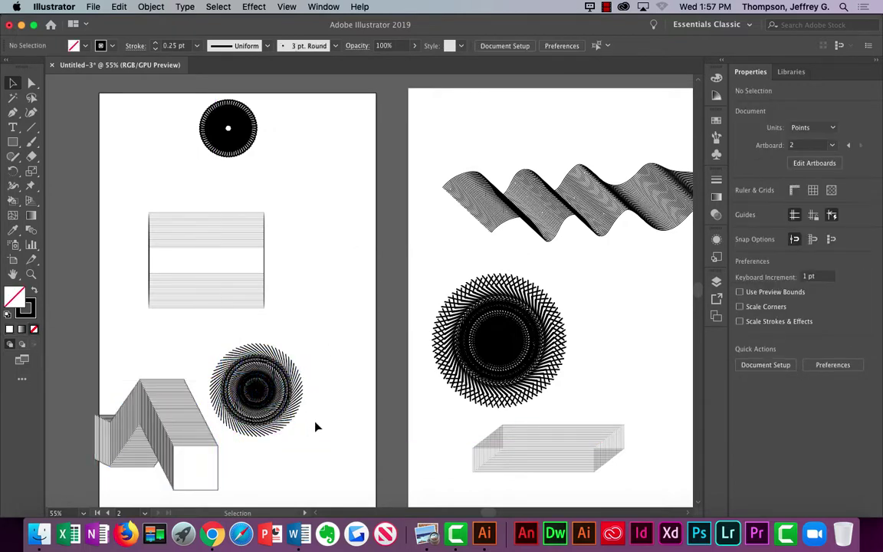
drag(317, 427, 227, 347)
click(283, 388)
click(253, 392)
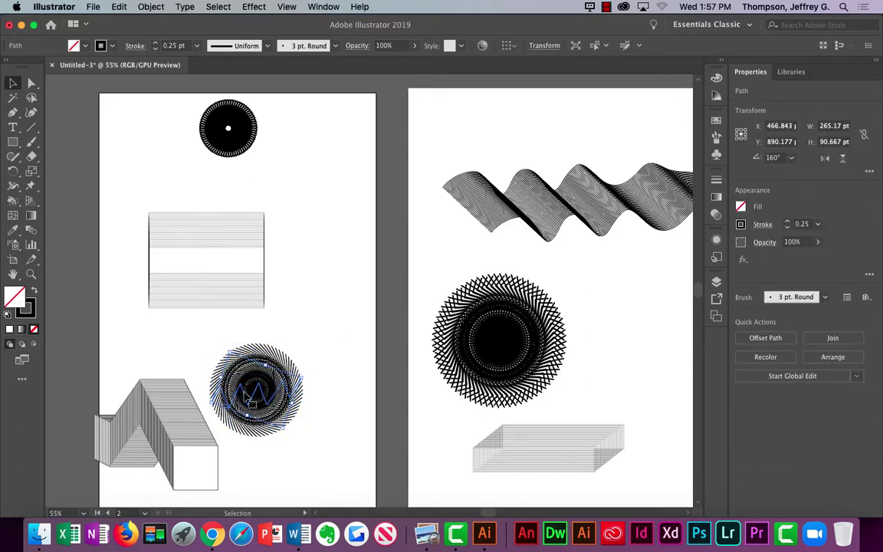
drag(253, 392, 312, 321)
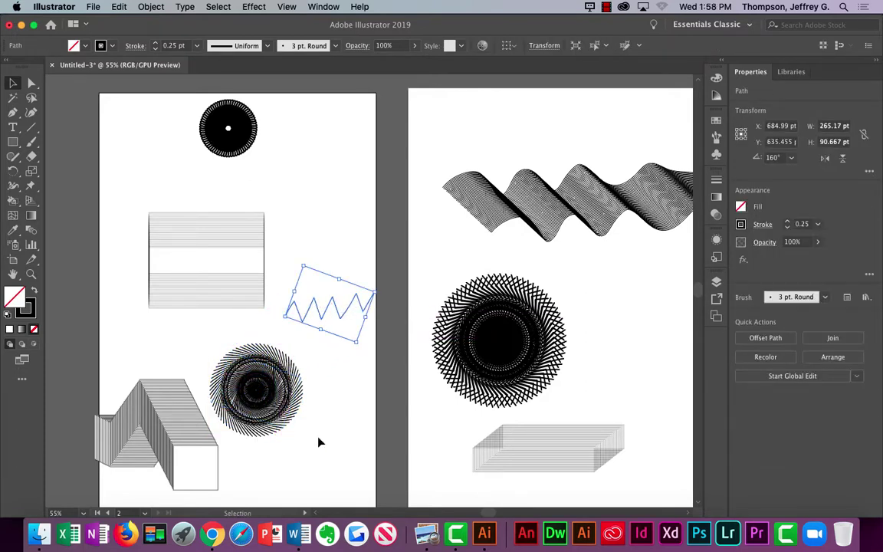
key(ctrl+z)
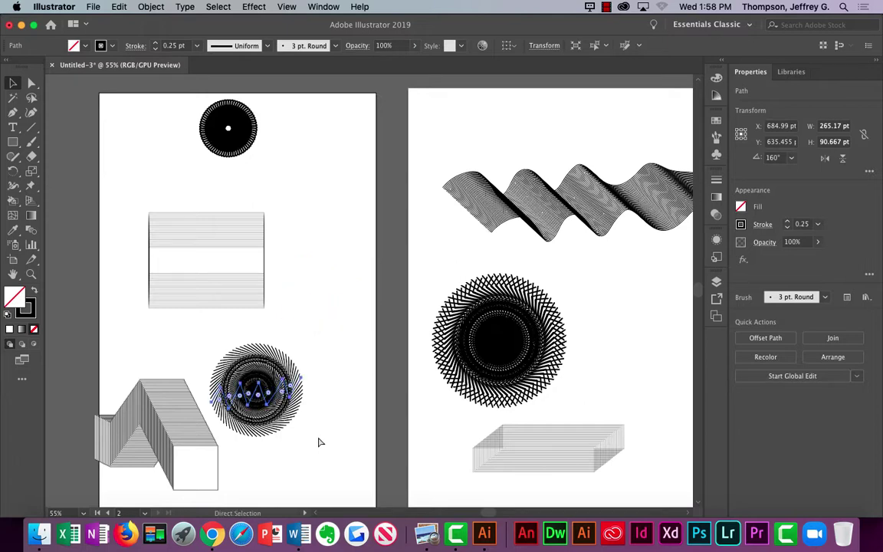
Step: Group all the paths of the lower spiral rosette on the left artboard
click(321, 439)
drag(321, 439, 230, 334)
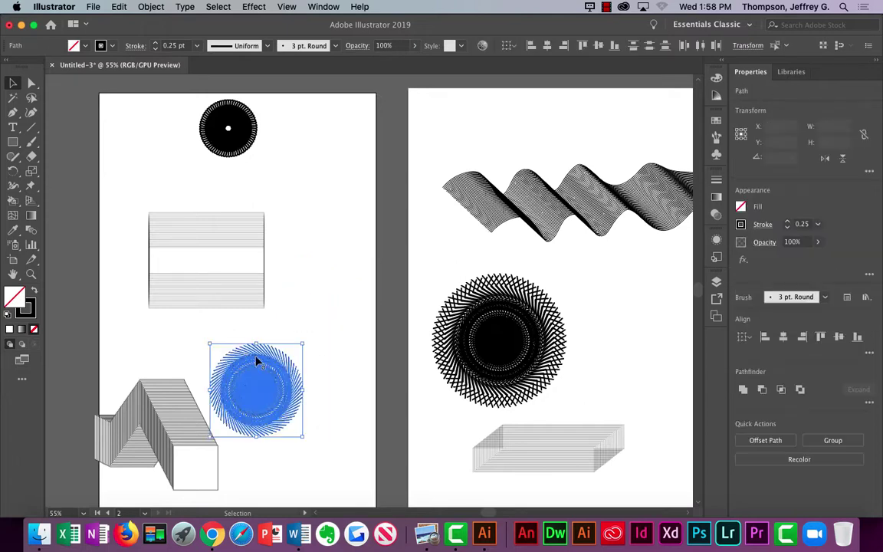
click(150, 7)
click(157, 52)
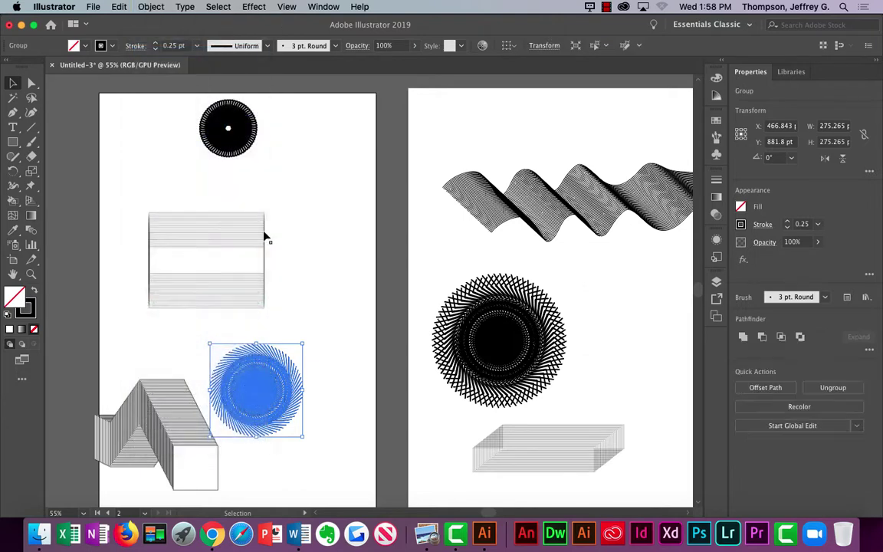
Step: Group all the paths of the large rosette on the right artboard
click(227, 259)
click(495, 310)
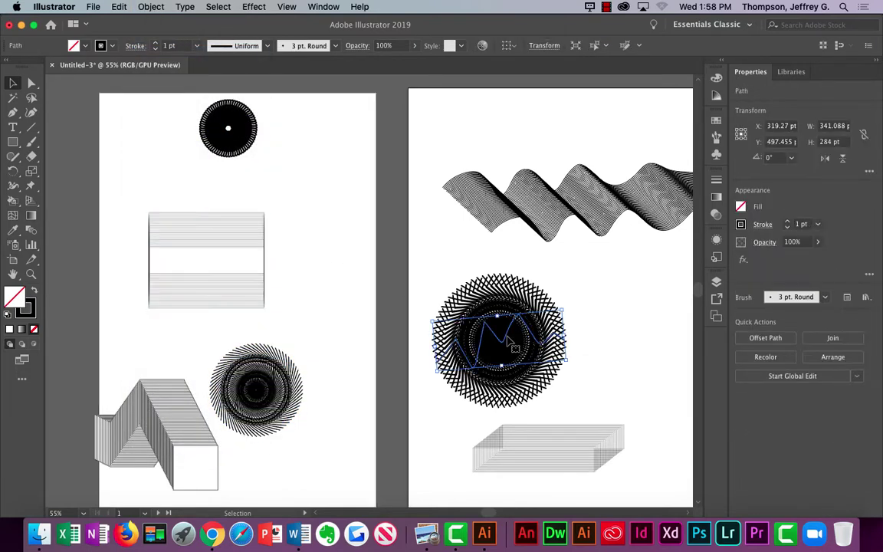
drag(603, 413, 412, 262)
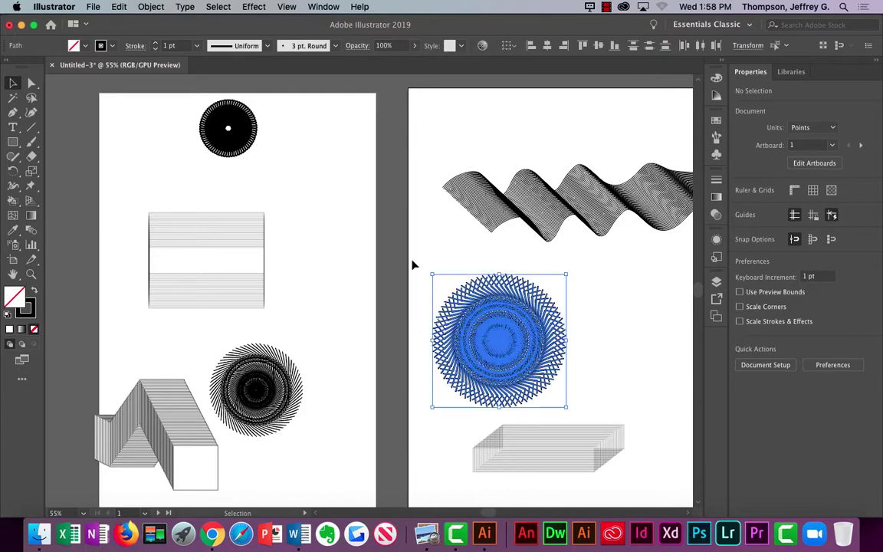
click(153, 6)
click(158, 52)
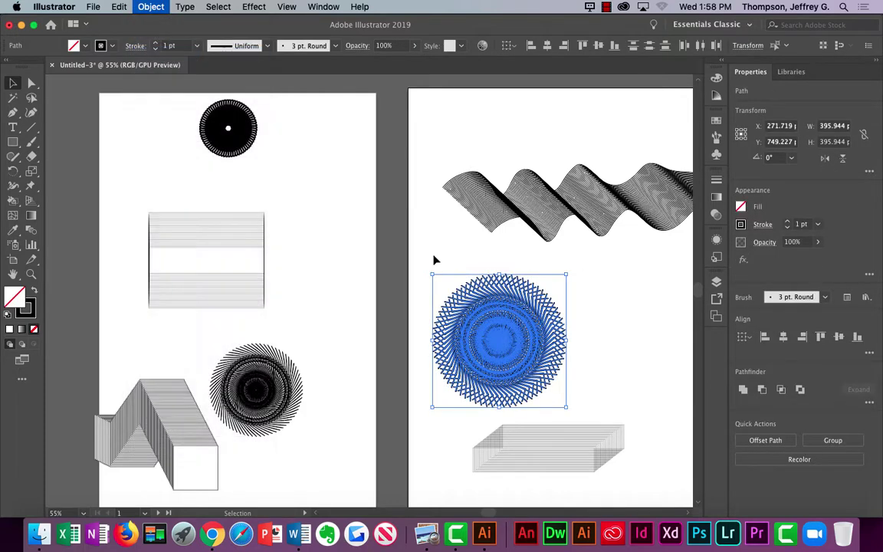
Step: Move the large rosette to the upper right of the left artboard and shift the striped rectangle up and left
click(583, 349)
drag(513, 350, 345, 196)
drag(236, 238, 197, 187)
Step: Move the small spiral rosette up beneath the large one and place the zigzag extrusion beside it, under the striped rectangle
drag(225, 410, 228, 329)
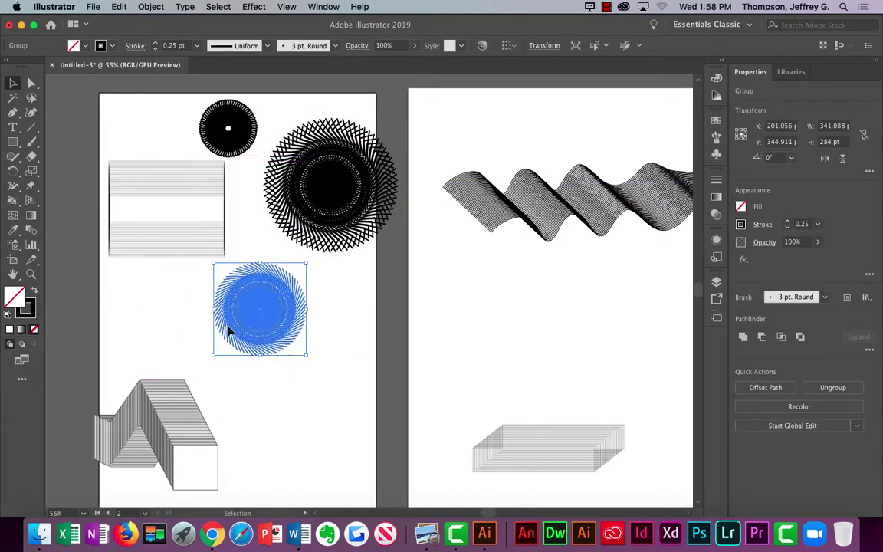
drag(173, 412, 179, 345)
drag(246, 326, 308, 320)
drag(192, 357, 215, 322)
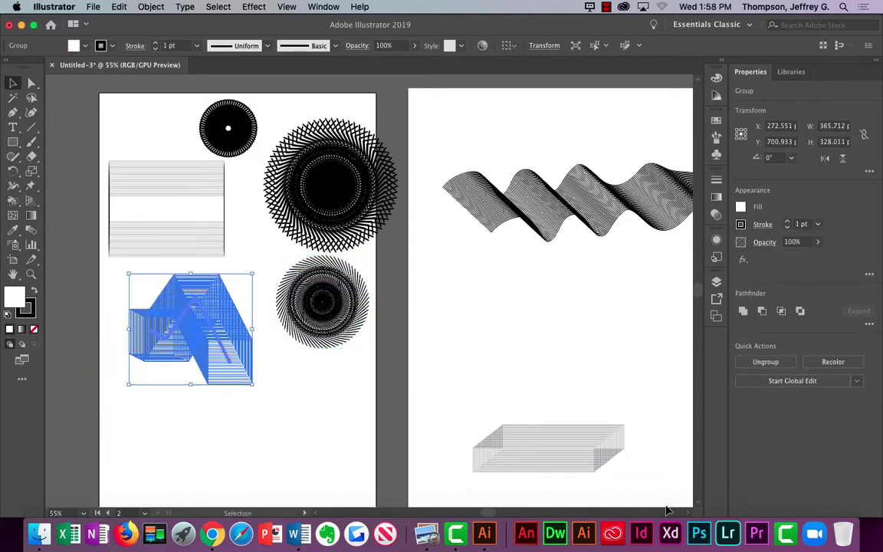
Step: Move the extruded box up to just beneath the wave on the right artboard and deselect it
click(592, 468)
drag(594, 462, 568, 297)
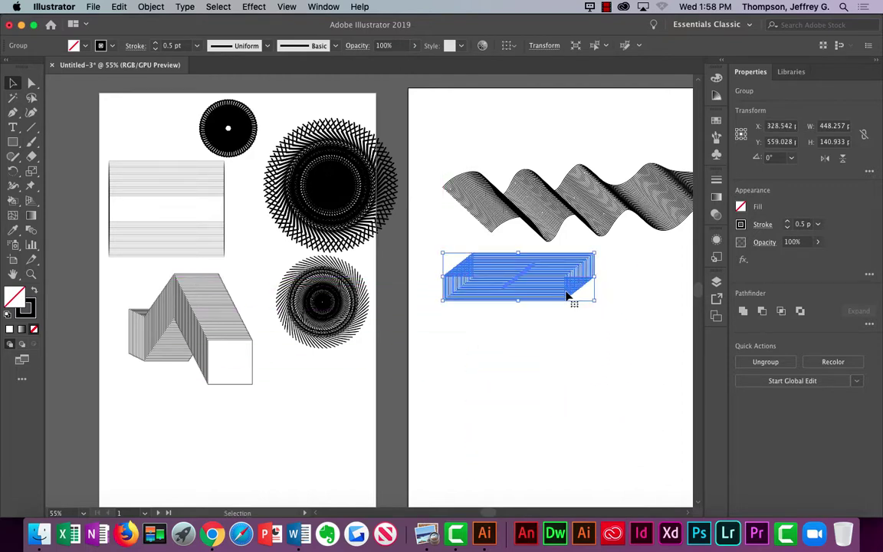
click(555, 343)
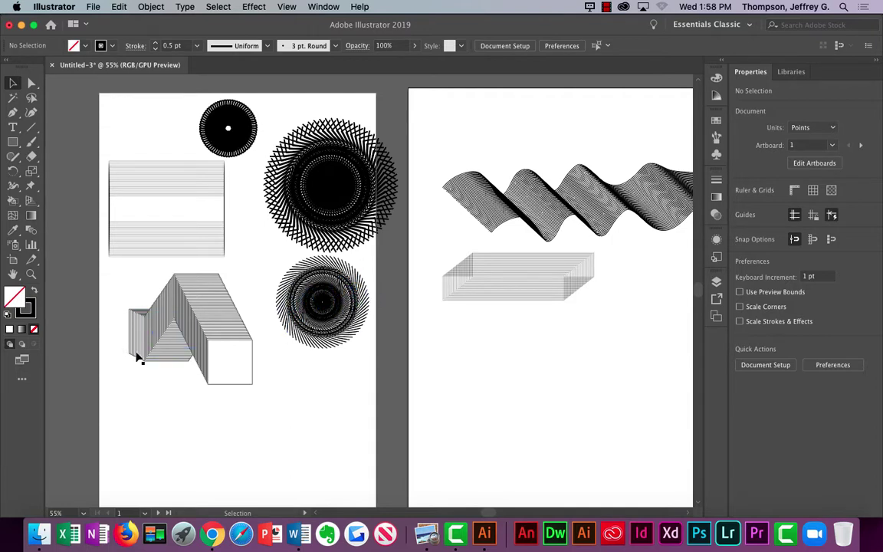
Step: Draw a rounded rectangle about 209 by 168 pt in the empty lower part of the right artboard
click(12, 142)
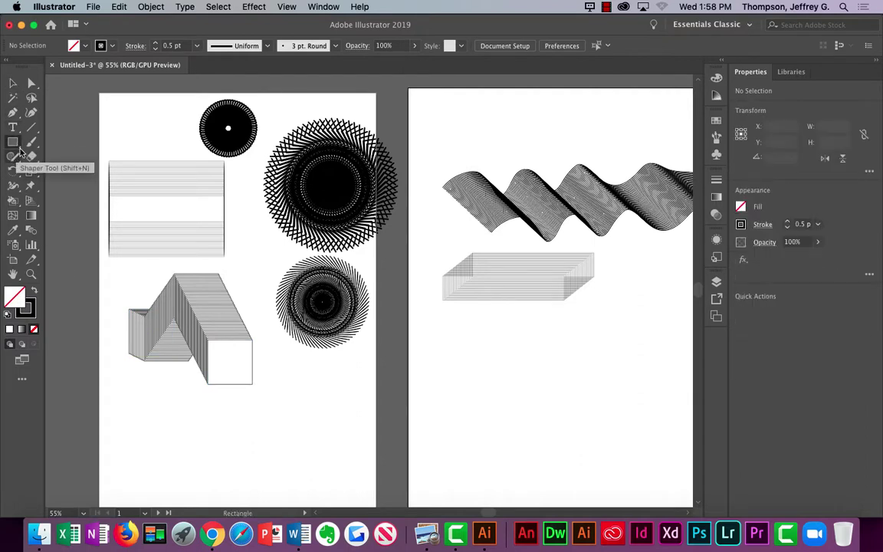
click(12, 141)
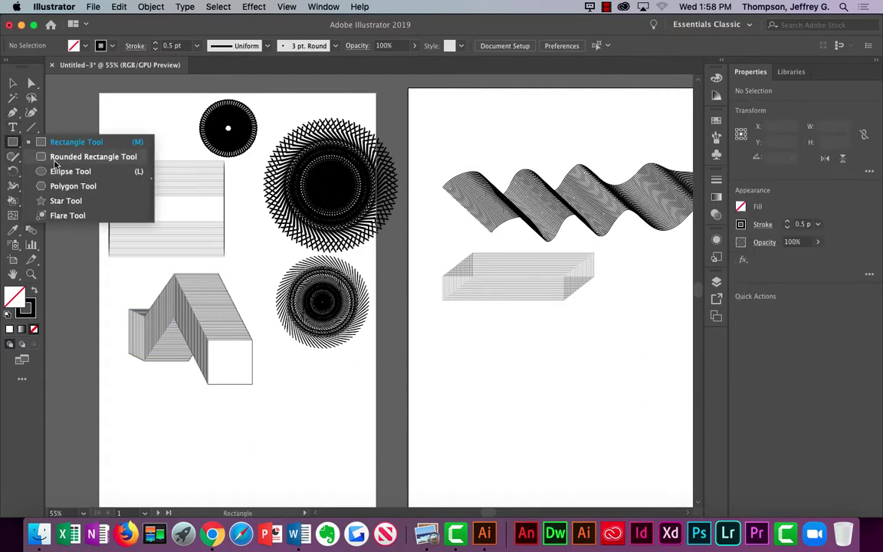
click(55, 158)
drag(472, 377, 543, 434)
click(12, 82)
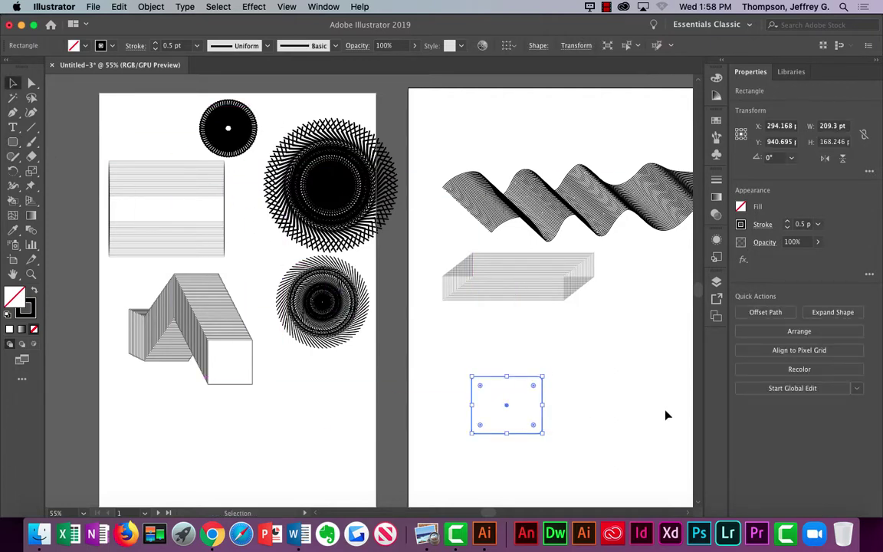
click(518, 399)
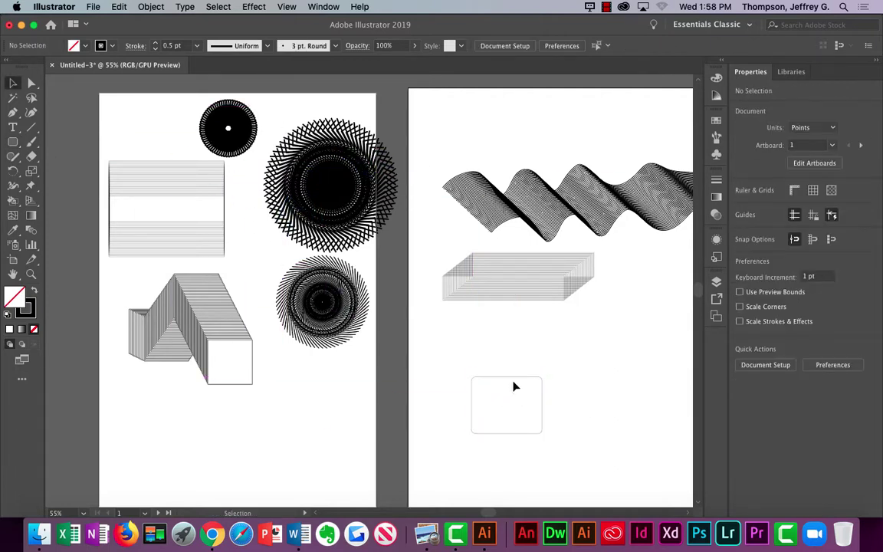
Step: Make a copy of the rounded rectangle with the Move transform, using a distance of 4 pt and an angle of 283°
click(508, 377)
click(151, 6)
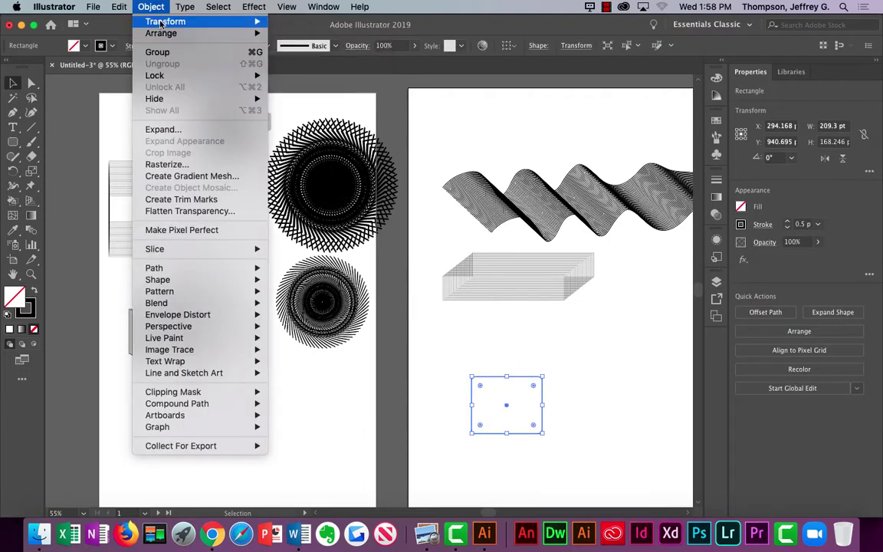
mouse_move(161, 23)
click(290, 41)
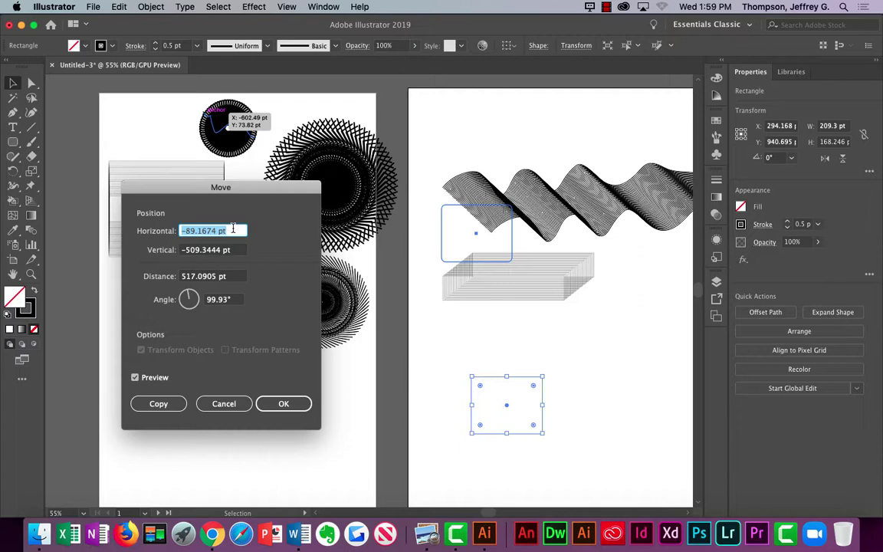
text(0)
key(Tab)
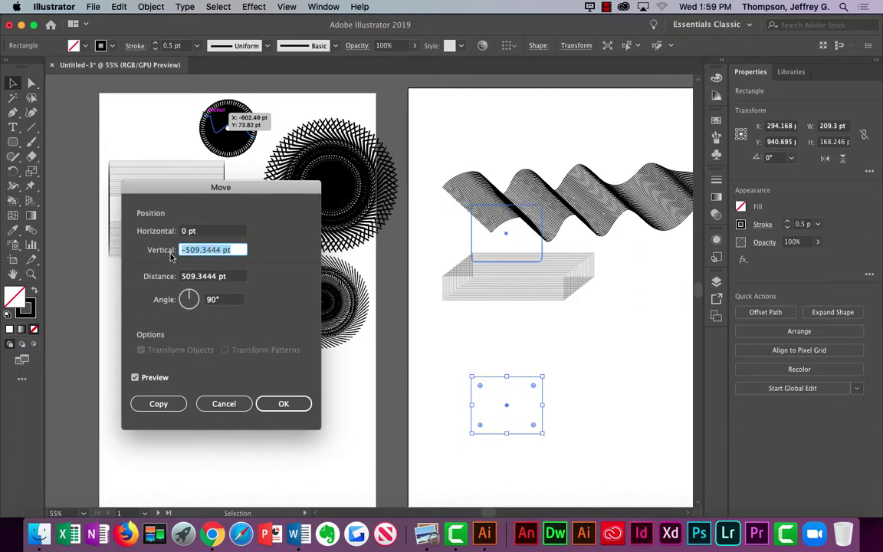
text(4)
key(Tab)
key(Tab)
text(283)
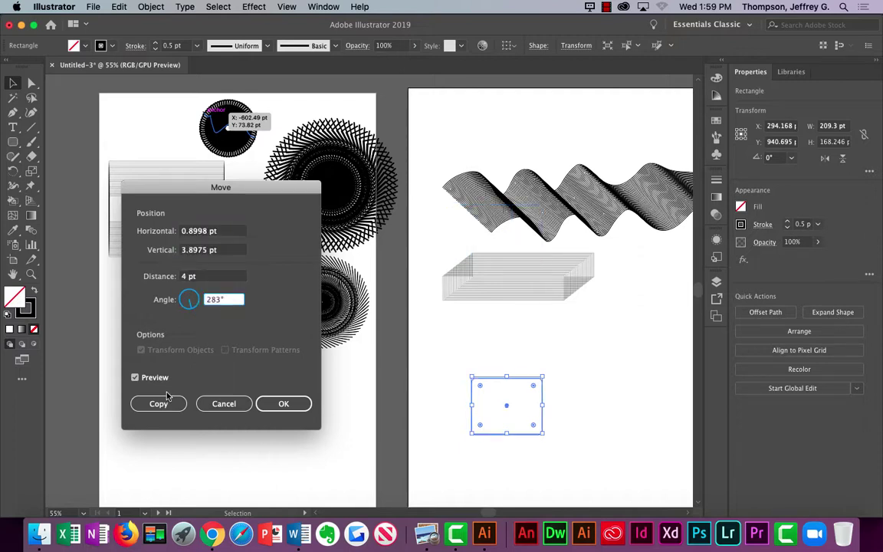
click(159, 404)
Step: Repeat the copy transform until the stacked rounded rectangles extend downward to a Y position of about 1042 pt
key(ctrl+d)
key(ctrl+d)
key(ctrl+d)
key(ctrl+d)
key(ctrl+d)
key(ctrl+d)
key(ctrl+d)
key(ctrl+d)
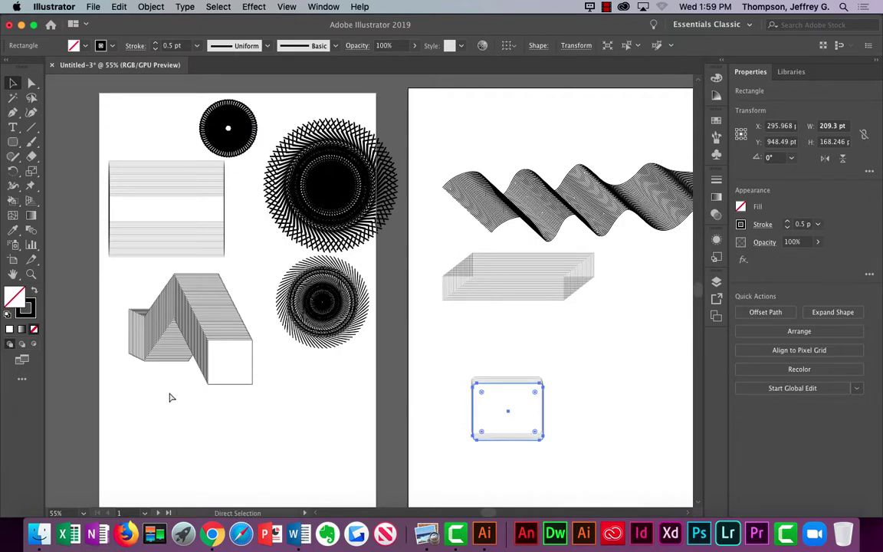
key(ctrl+d)
key(ctrl+d)
key(ctrl+d)
key(ctrl+d)
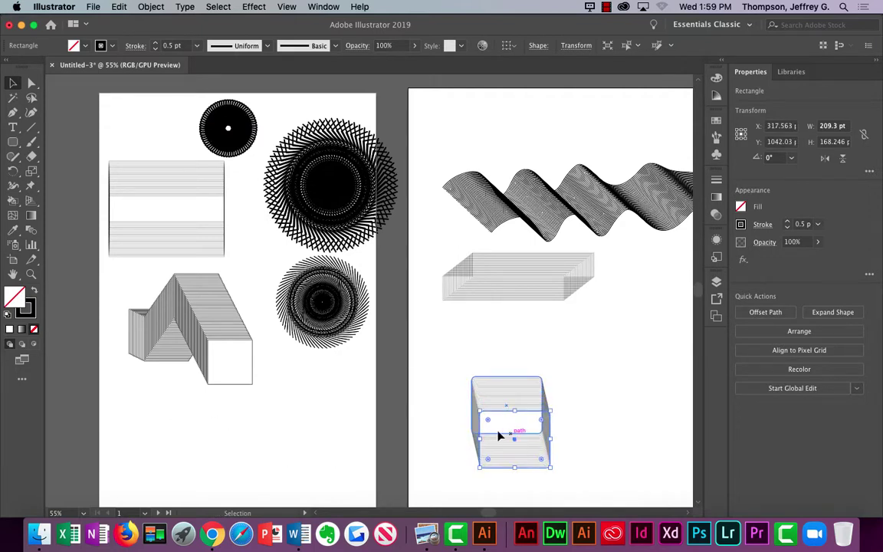
Step: Make a copy of the last rounded rectangle with the Move transform, using a distance of 4 pt and an angle of 11°
click(151, 7)
mouse_move(152, 34)
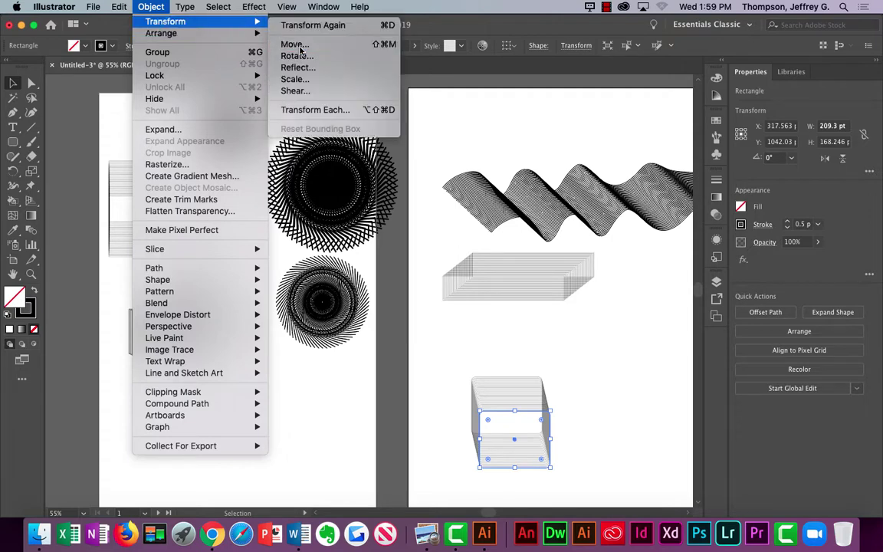
click(295, 45)
drag(189, 299, 201, 297)
click(153, 402)
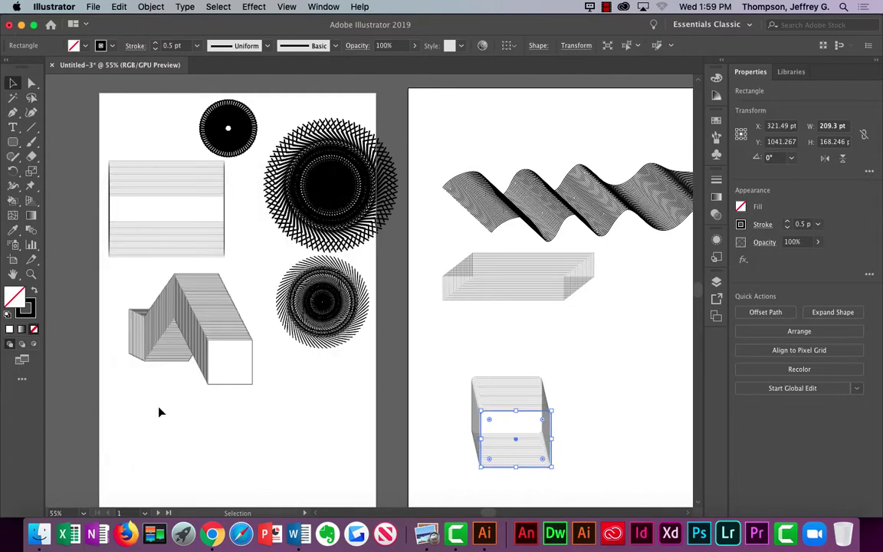
Step: Repeat the 11° copy transform until a second run of rounded rectangles extends to the right, and deselect
key(super+d)
key(super+d)
key(super+d)
key(super+d)
key(super+d)
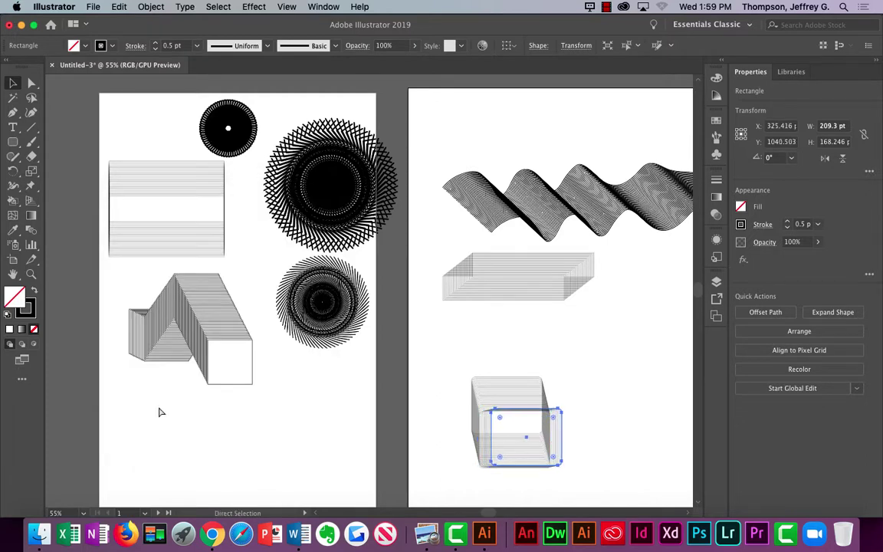
key(super+d)
key(super+d)
key(super+d)
key(super+d)
key(super+d)
key(super+d)
key(super+d)
key(super+d)
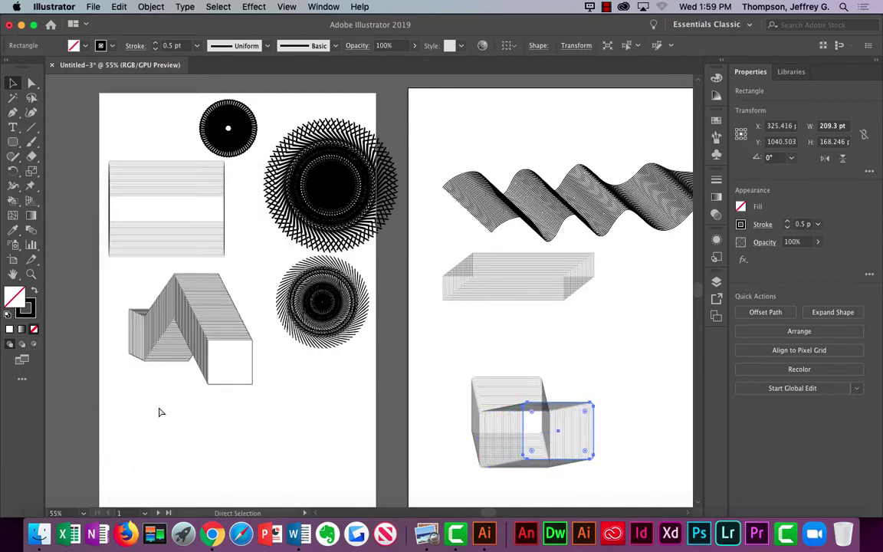
click(558, 365)
Step: Fill all the stacked rounded rectangles with yellow and deselect them
drag(451, 362, 660, 488)
click(84, 48)
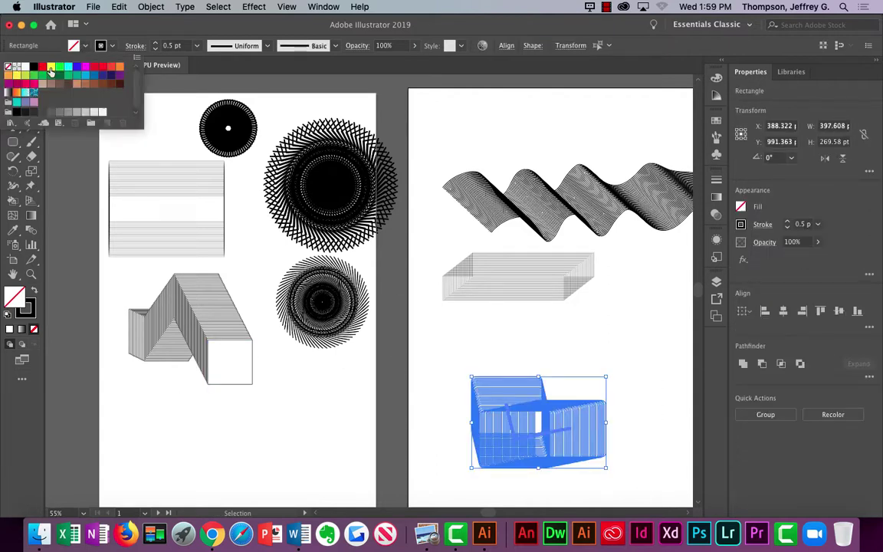
click(51, 68)
click(549, 321)
click(549, 320)
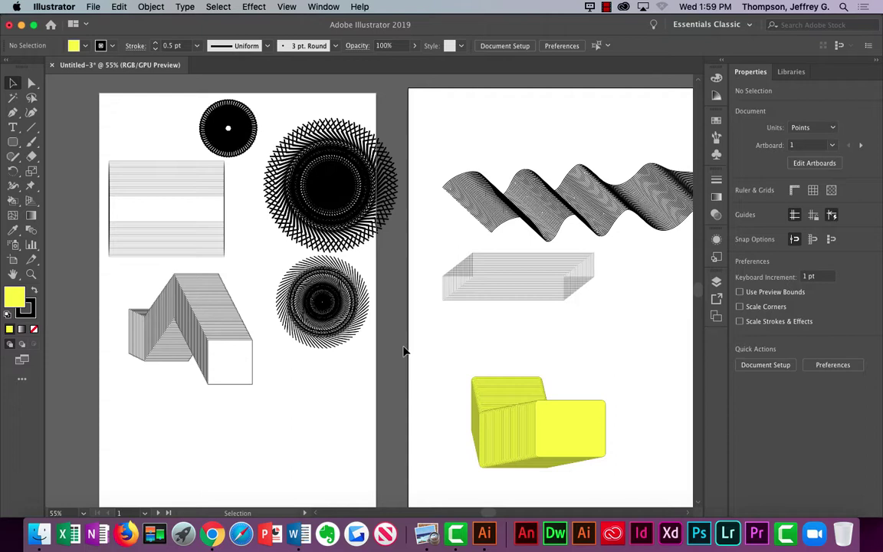
Step: Draw a yellow circle about 163 pt wide with a 1 pt stroke below the zigzag extrusion on the left artboard
click(13, 144)
click(13, 144)
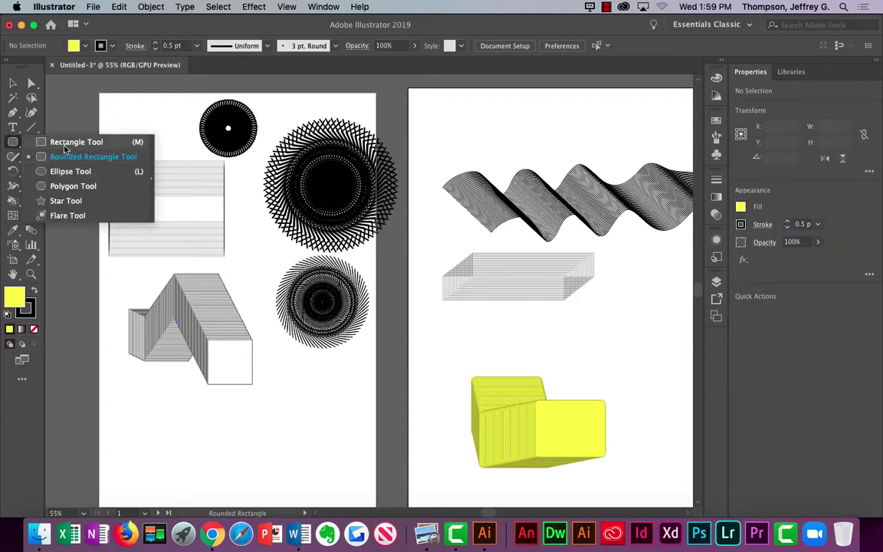
click(62, 171)
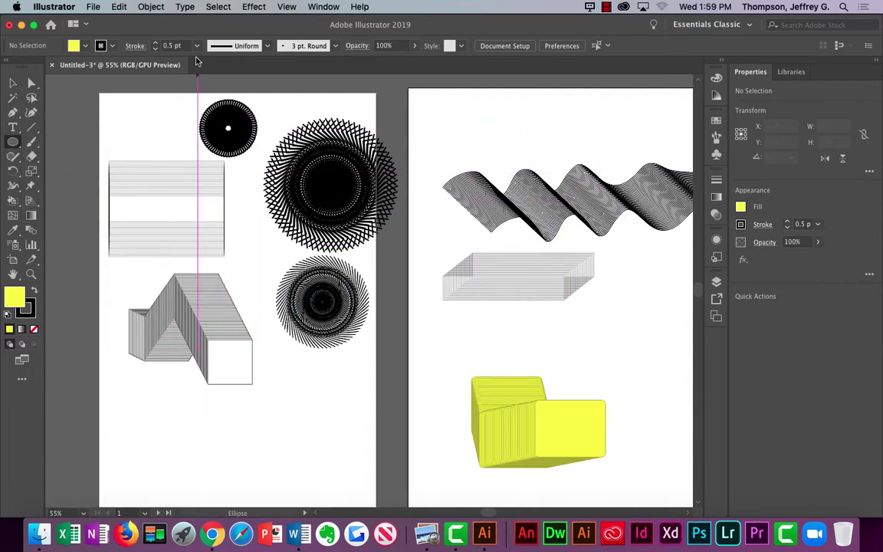
click(155, 44)
click(156, 43)
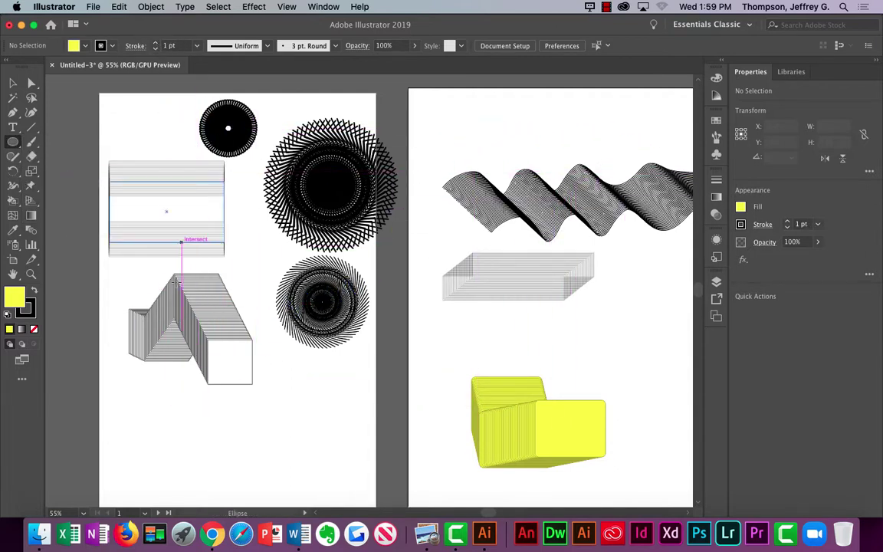
drag(120, 388, 176, 444)
click(13, 83)
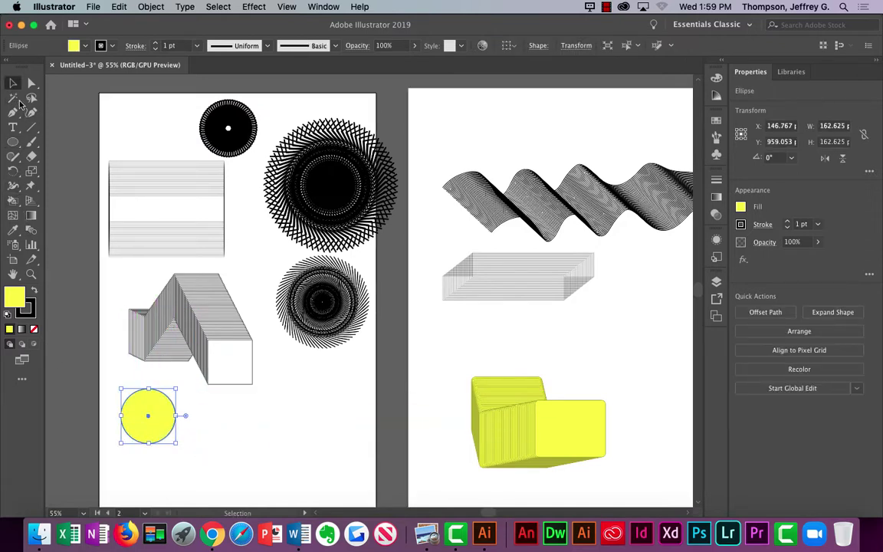
Step: Copy the yellow circle in place with the Move transform, using 0 pt horizontal, 0 pt vertical and a 315° angle
click(151, 6)
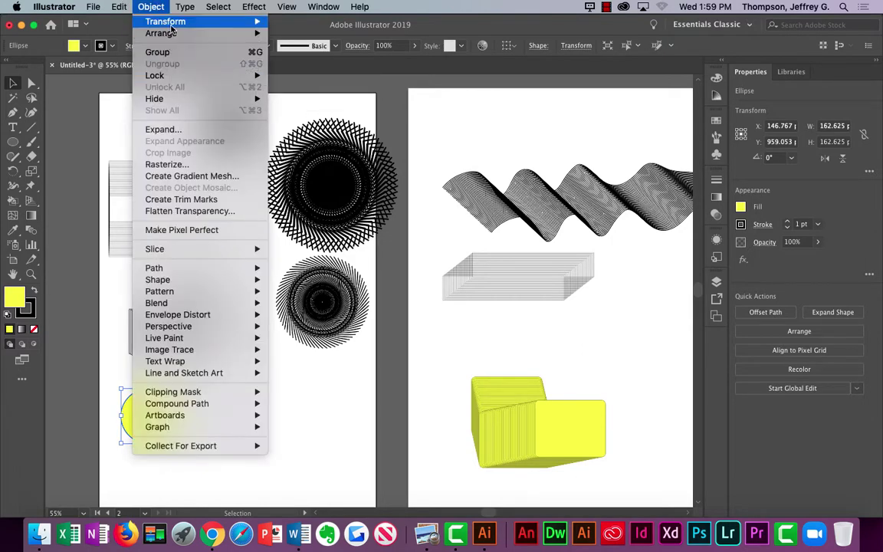
mouse_move(158, 23)
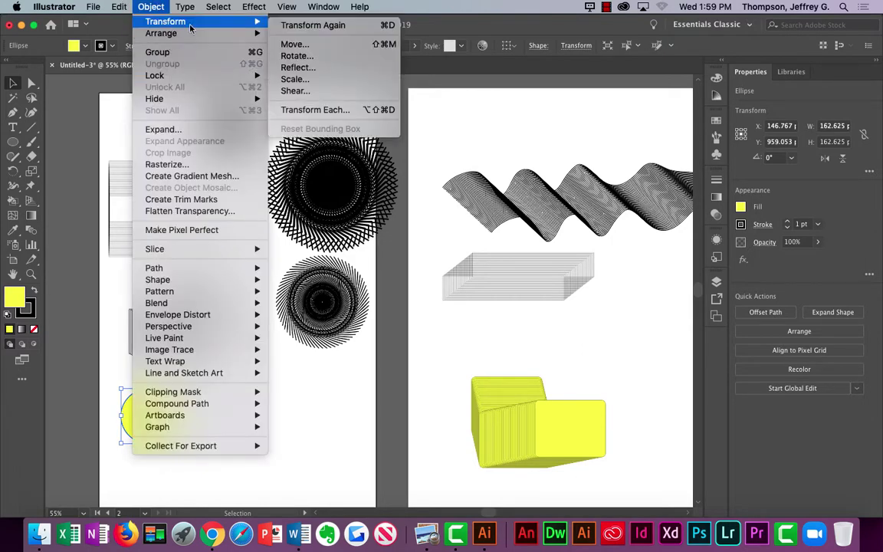
click(321, 47)
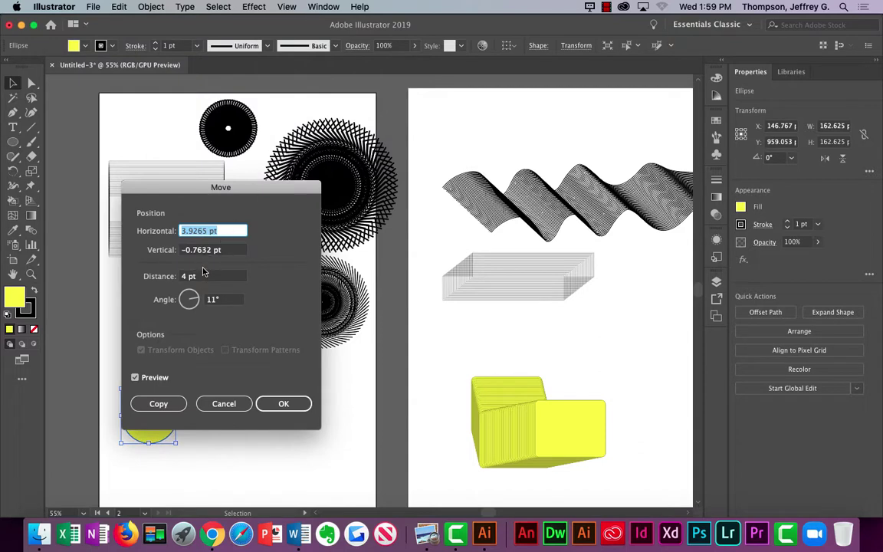
text(0)
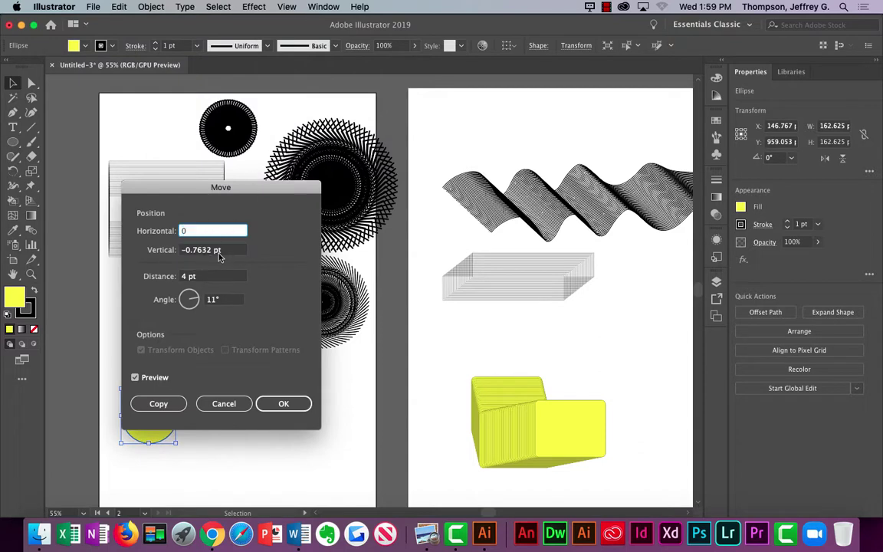
key(Tab)
text(0)
key(Tab)
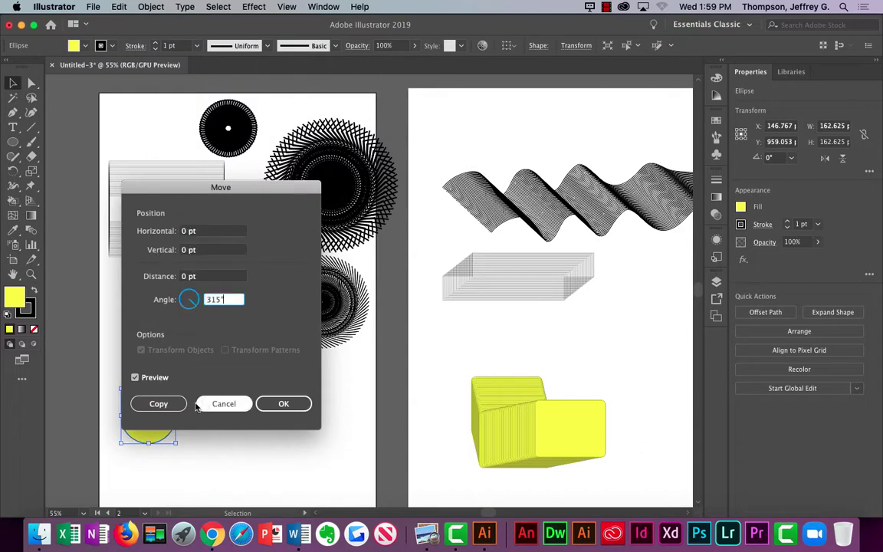
click(158, 404)
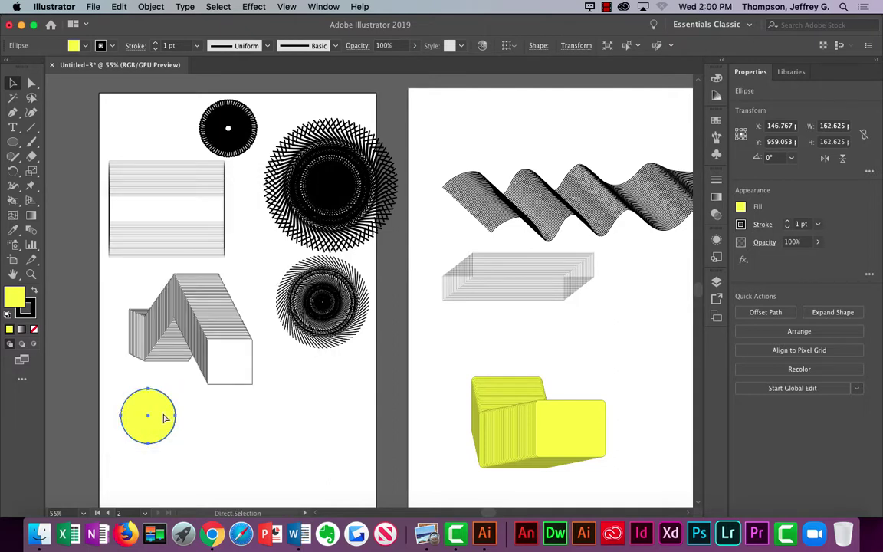
Step: Make a copy of the yellow circle with the Move transform, using a distance of 5 pt and an angle of 319°
click(160, 6)
mouse_move(153, 35)
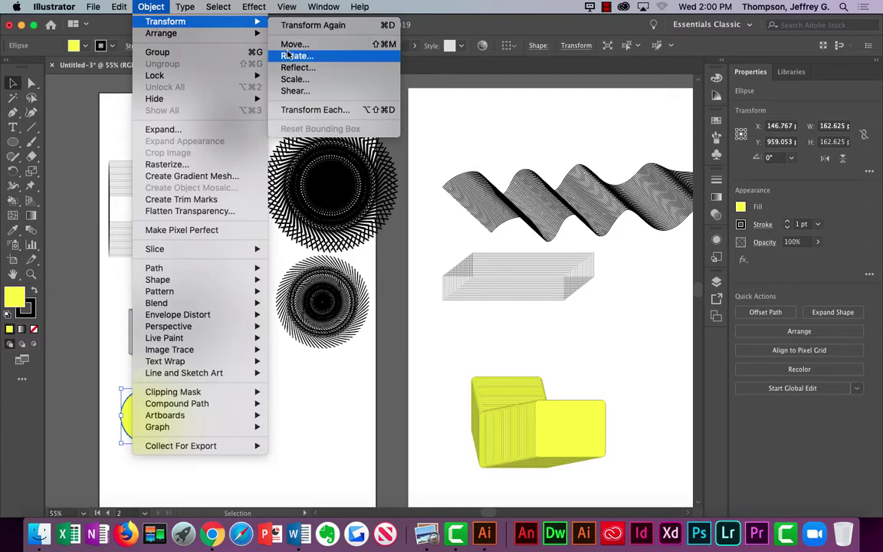
click(292, 46)
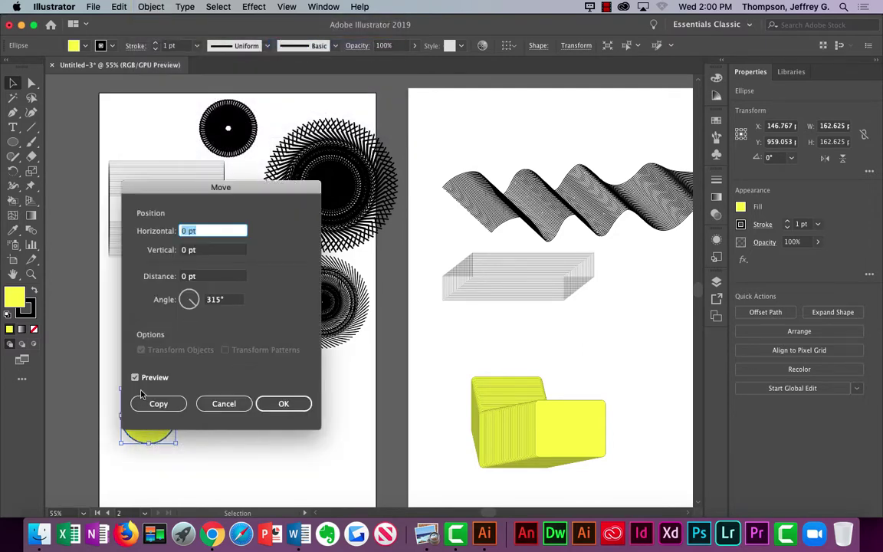
click(203, 252)
text(5)
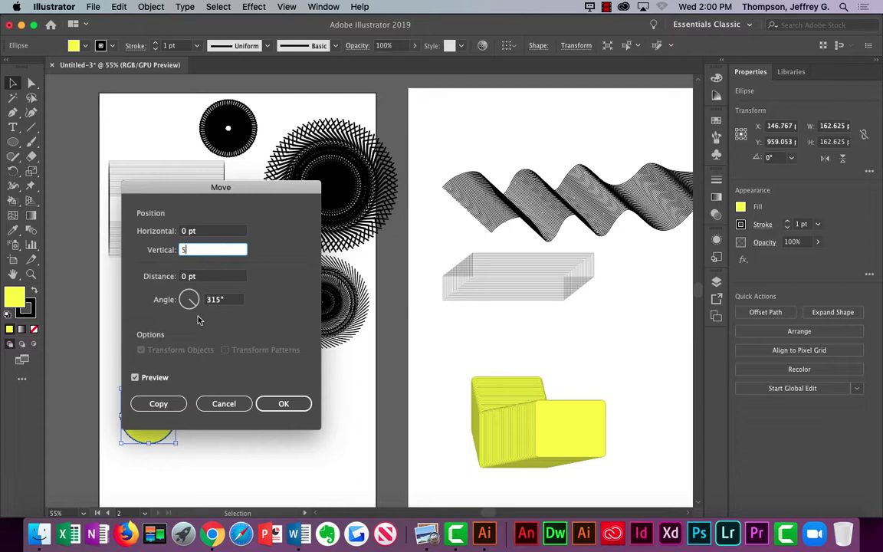
key(Tab)
key(Tab)
text(319)
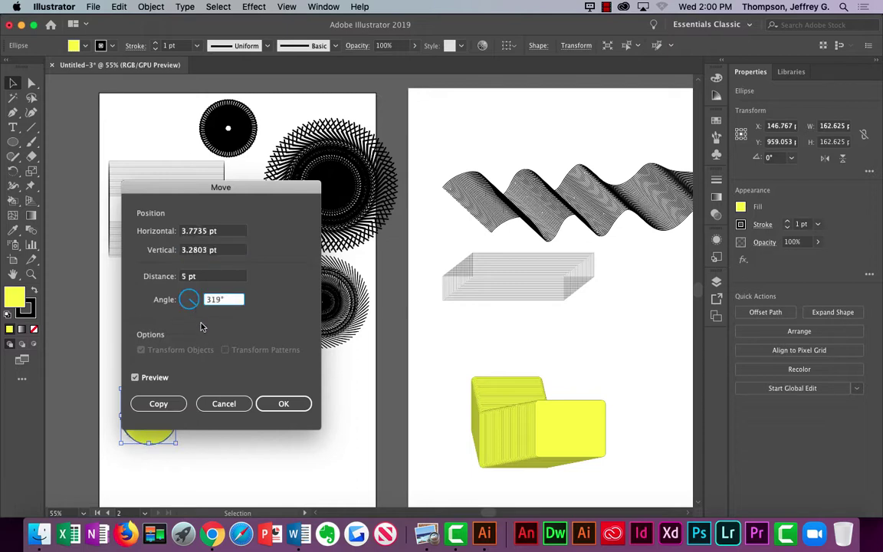
click(158, 404)
Step: Repeat the 319° copy transform until the stacked circles form a cylinder running down to the right
key(super+d)
key(super+d)
key(super+d)
key(super+d)
key(super+d)
key(super+d)
key(super+d)
key(super+d)
key(super+d)
key(super+d)
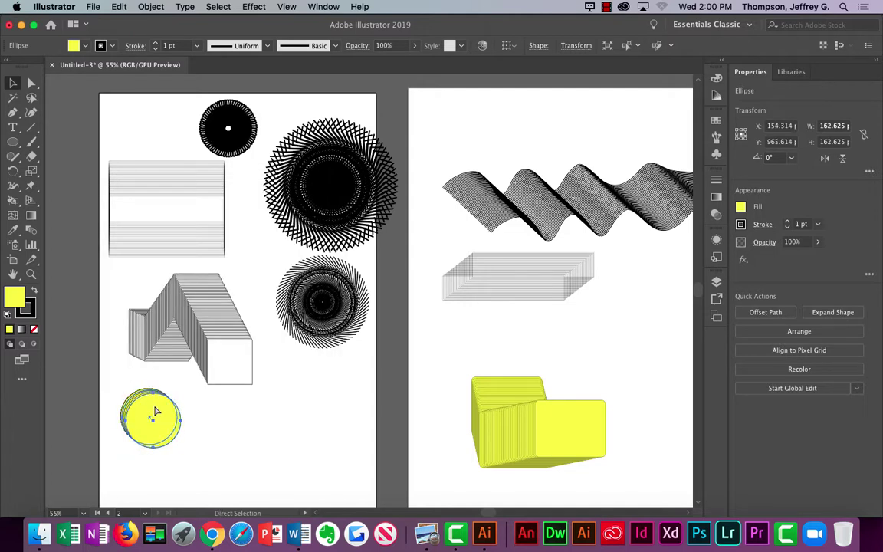
key(super+d)
key(super+d)
key(super+d)
key(super+d)
key(super+d)
key(v)
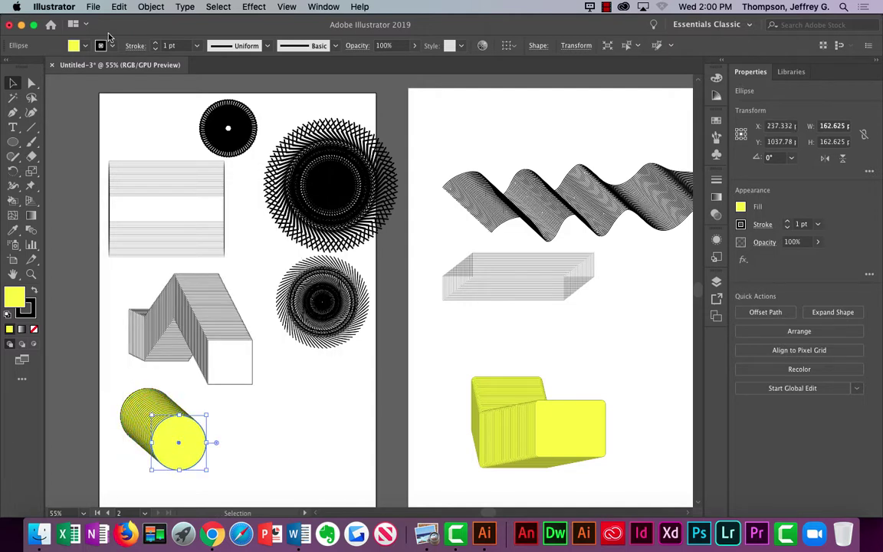
Step: Make a copy of the front circle with the Move transform, keeping the 5 pt distance and setting the angle to 47°
click(151, 6)
mouse_move(230, 33)
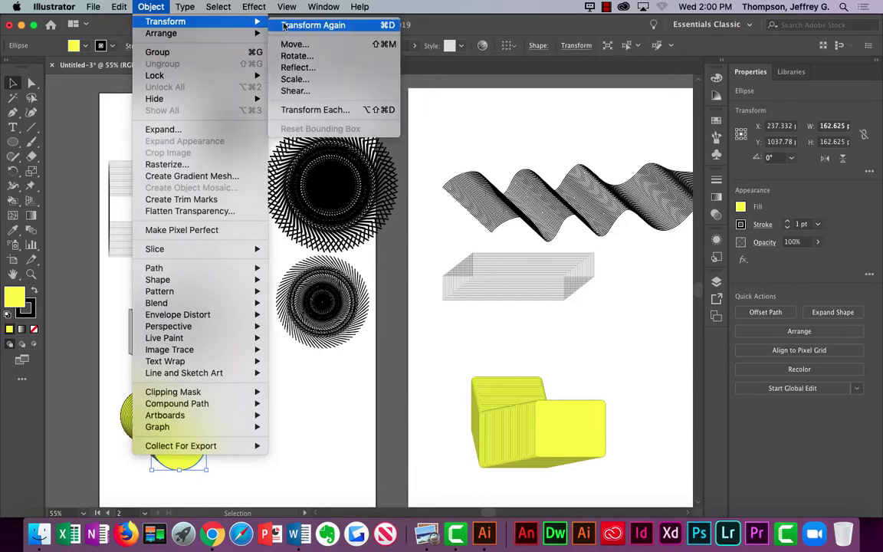
click(303, 46)
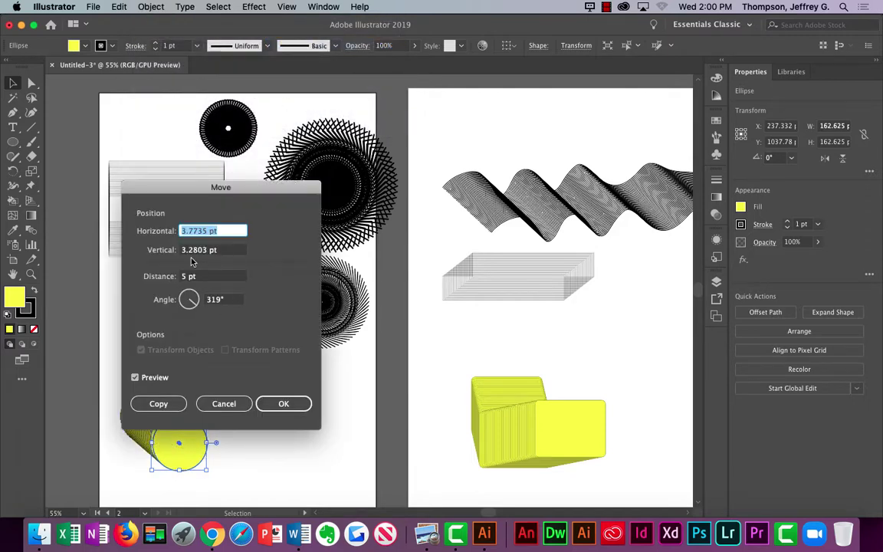
key(Tab)
key(Tab)
key(Tab)
text(47)
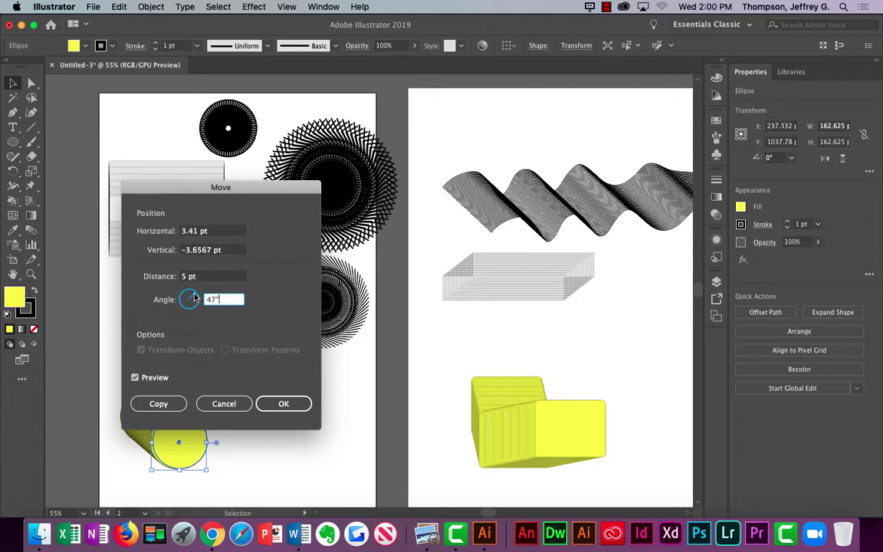
click(166, 410)
click(222, 424)
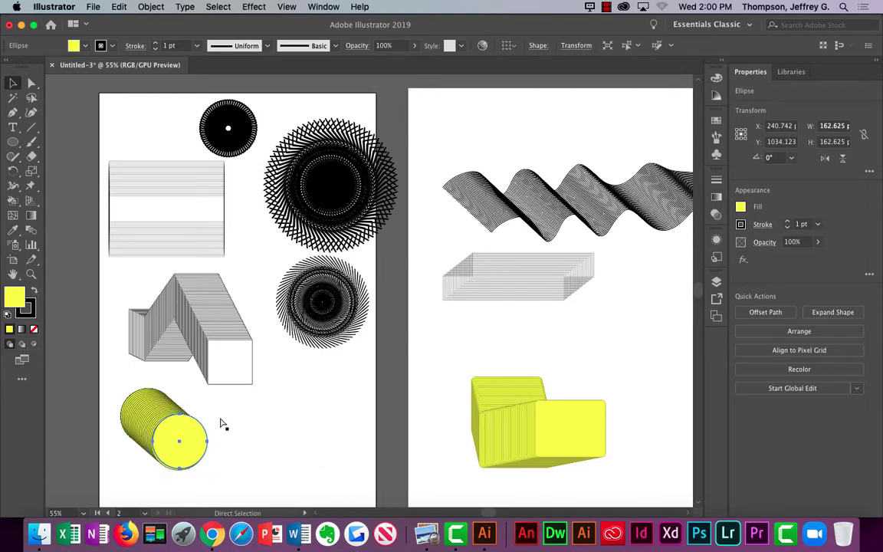
key(super+v)
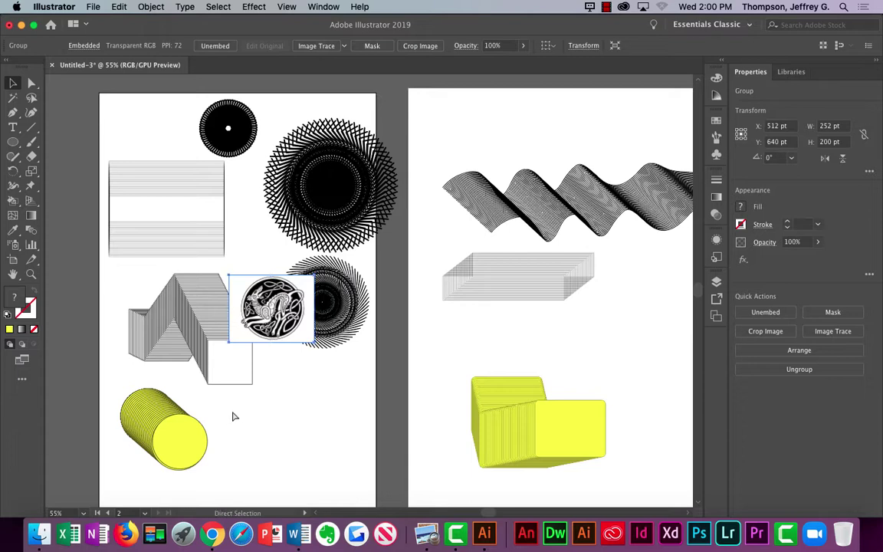
key(super+z)
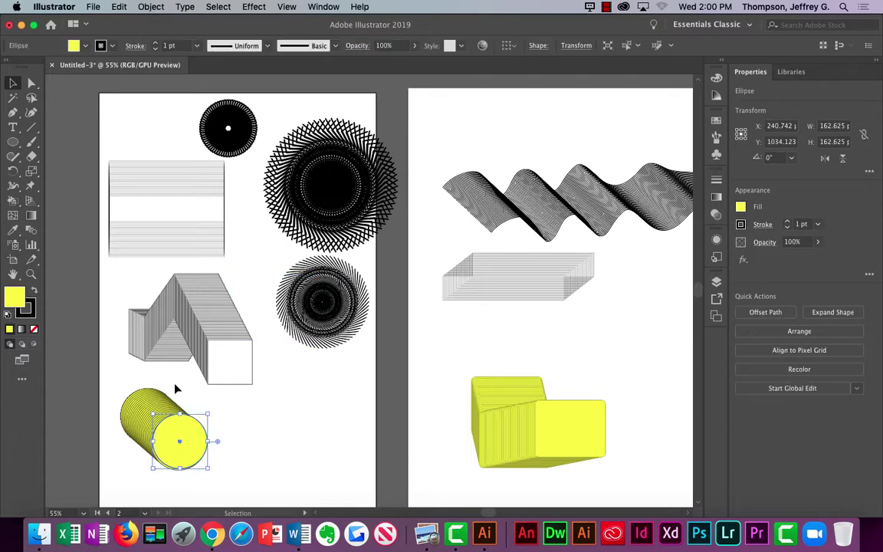
key(super+shift+z)
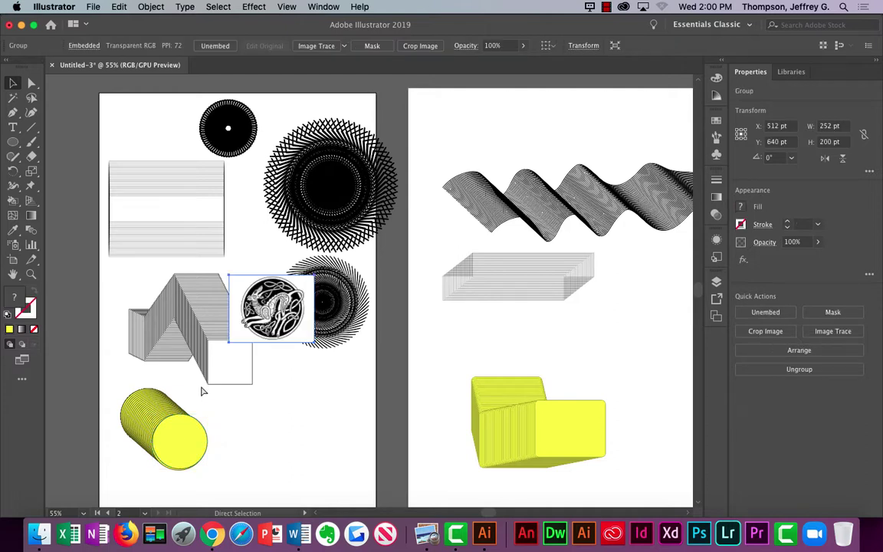
key(super+z)
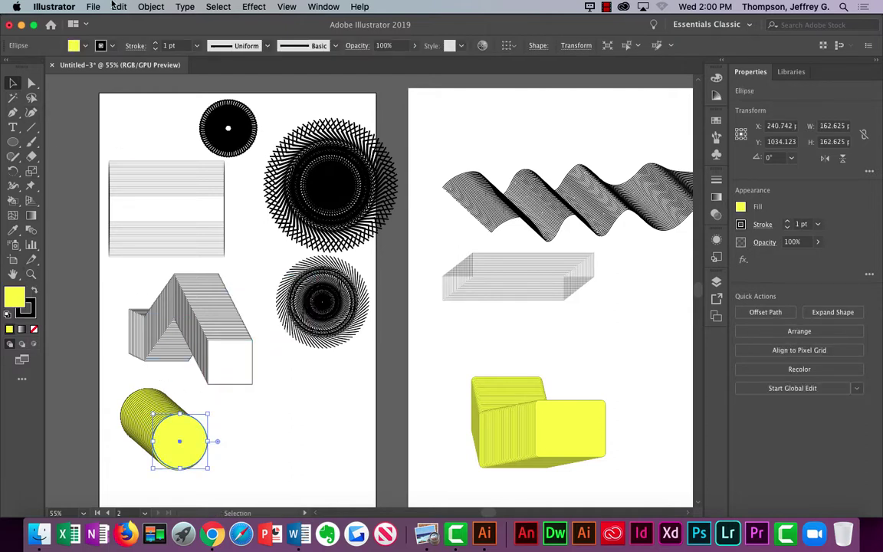
Step: Repeat the 47° copy transform until the circles rise to the right into a heart-like shape, and select all the stacked circles
click(152, 6)
mouse_move(231, 25)
click(313, 24)
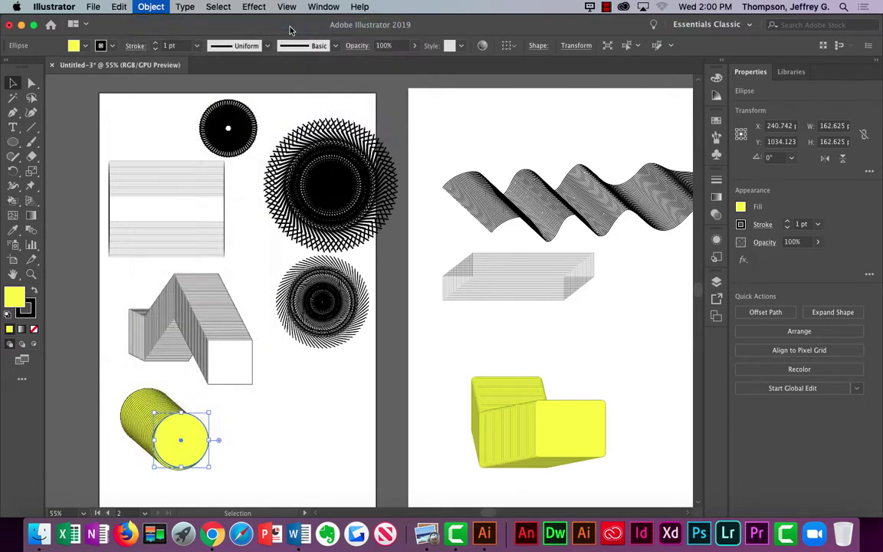
key(super+d)
key(super+d)
key(super+d)
key(super+d)
key(super+d)
key(super+d)
key(super+d)
key(super+d)
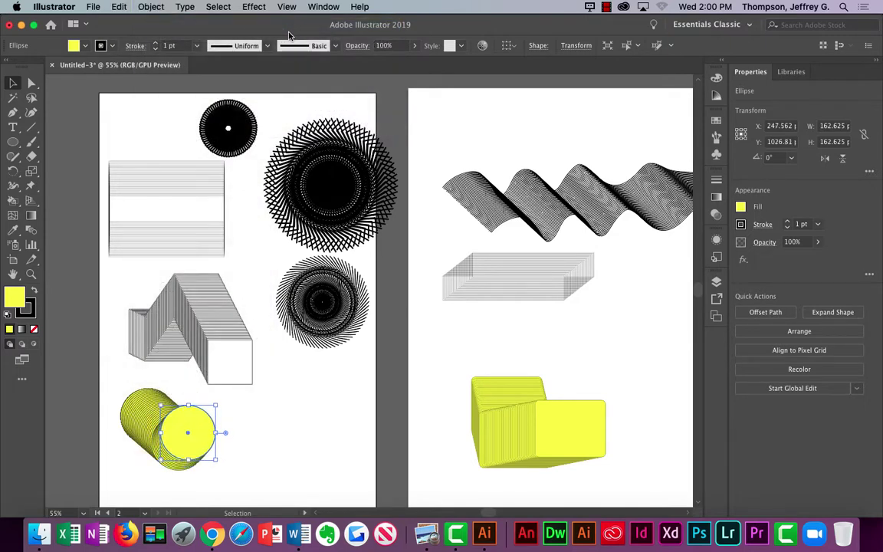
key(super+d)
key(super+d)
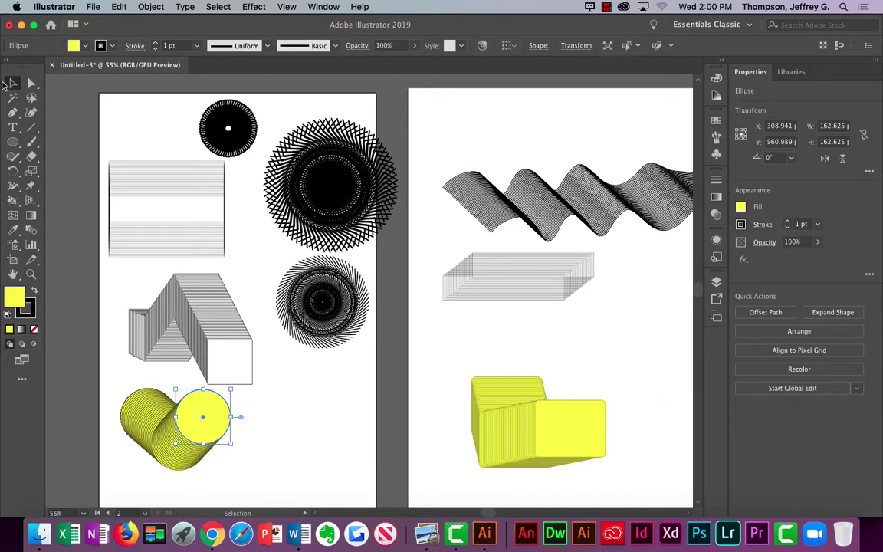
click(279, 466)
drag(251, 472, 104, 387)
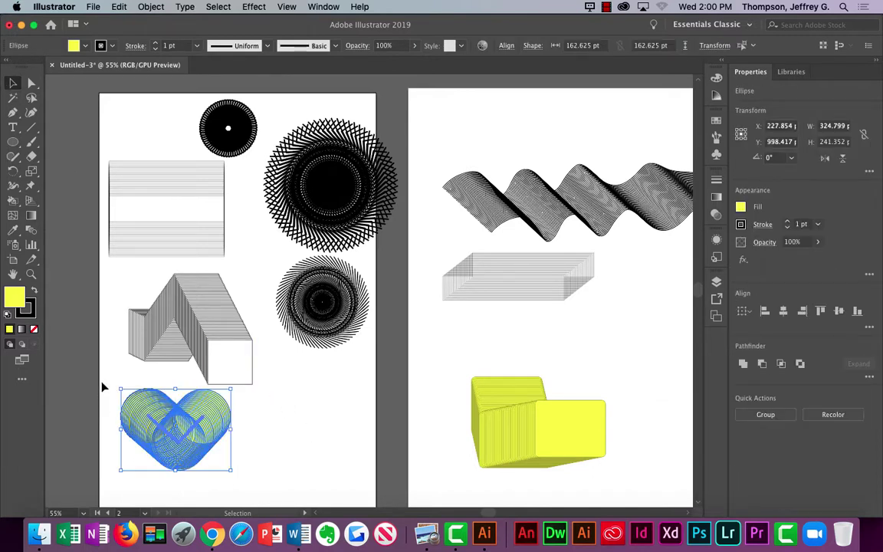
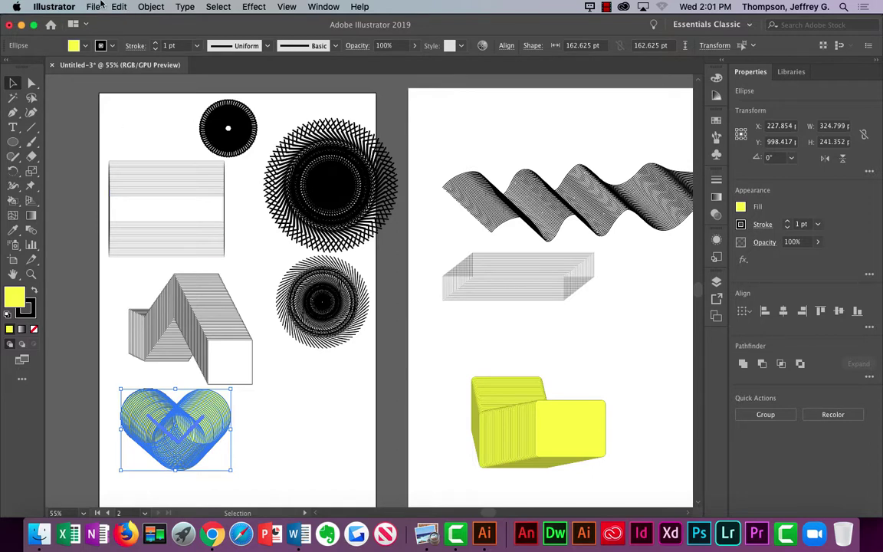
Step: Save the document as Lecture B.ai in the Mult1613 folder, accepting the Illustrator CC version and default options
click(96, 6)
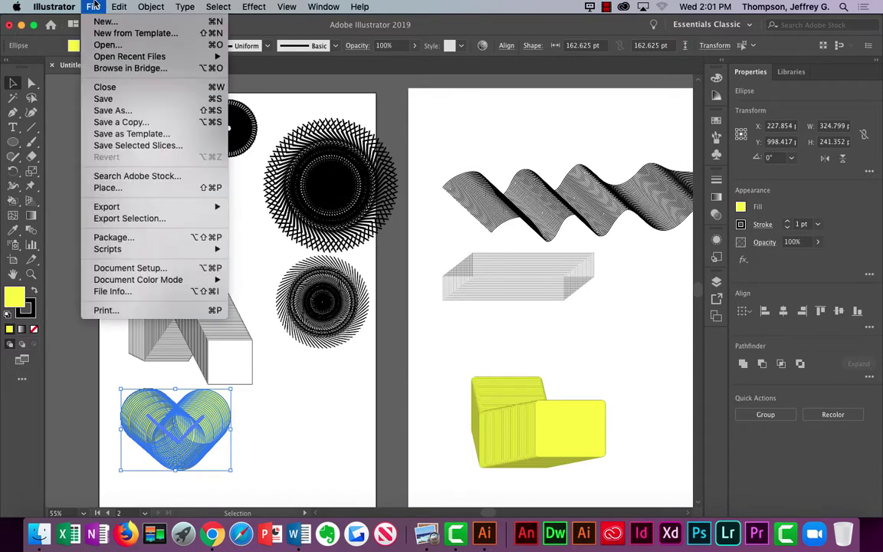
click(96, 100)
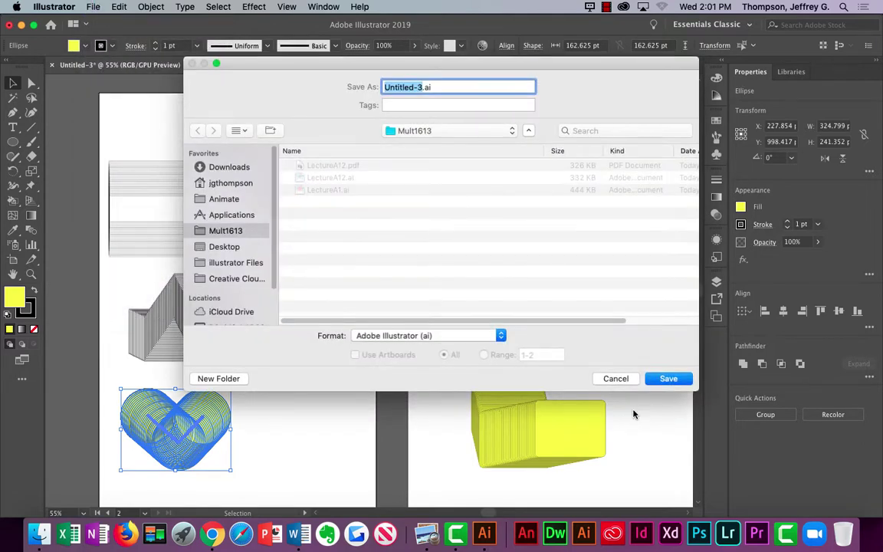
text(Lecture B)
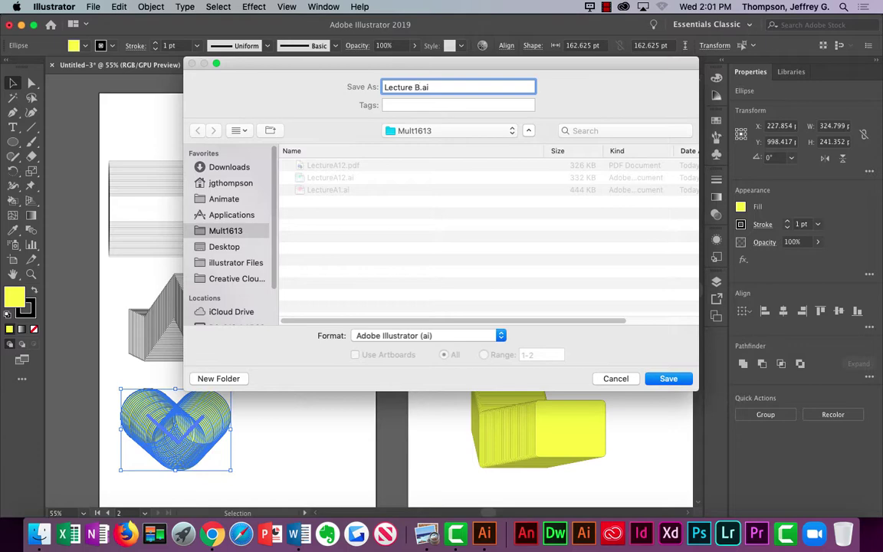
click(665, 381)
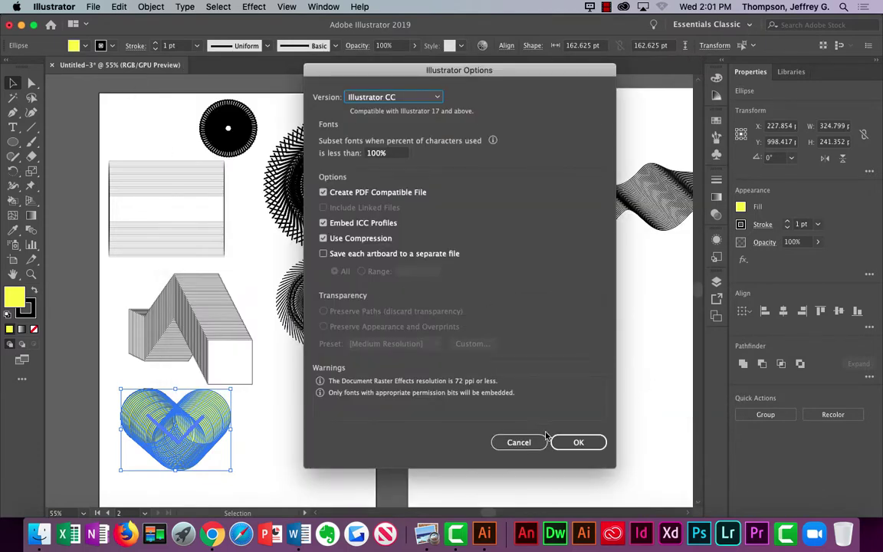
click(578, 443)
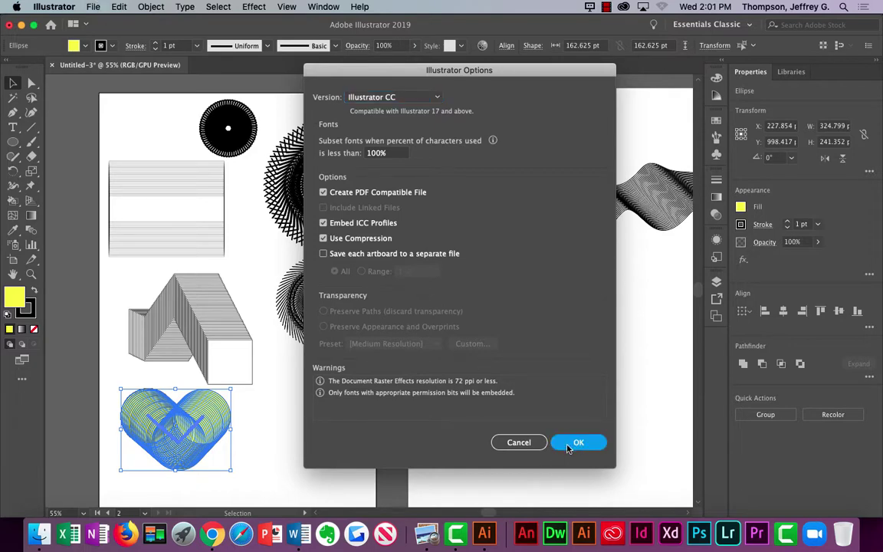
click(569, 447)
Step: Save a version of Lecture B in Adobe PDF format in the Mult1613 folder, using the [Illustrator Default] preset
click(97, 6)
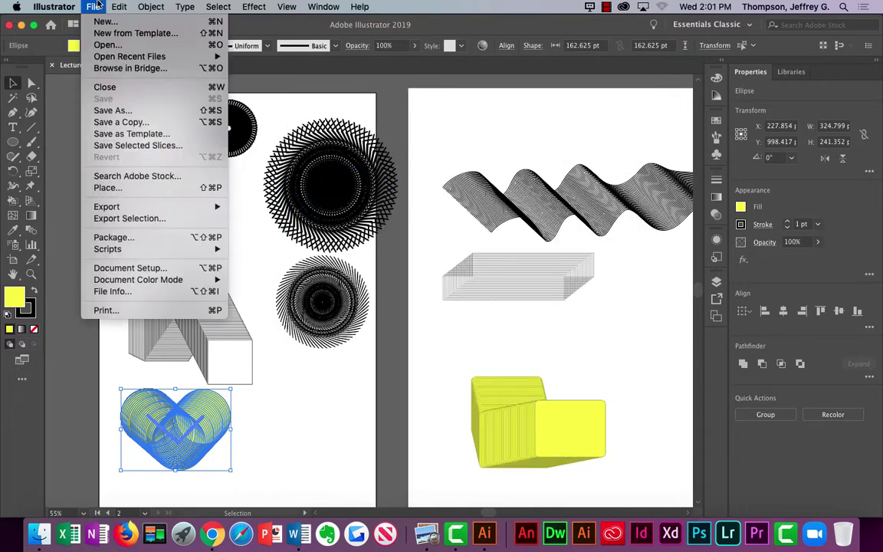
click(113, 110)
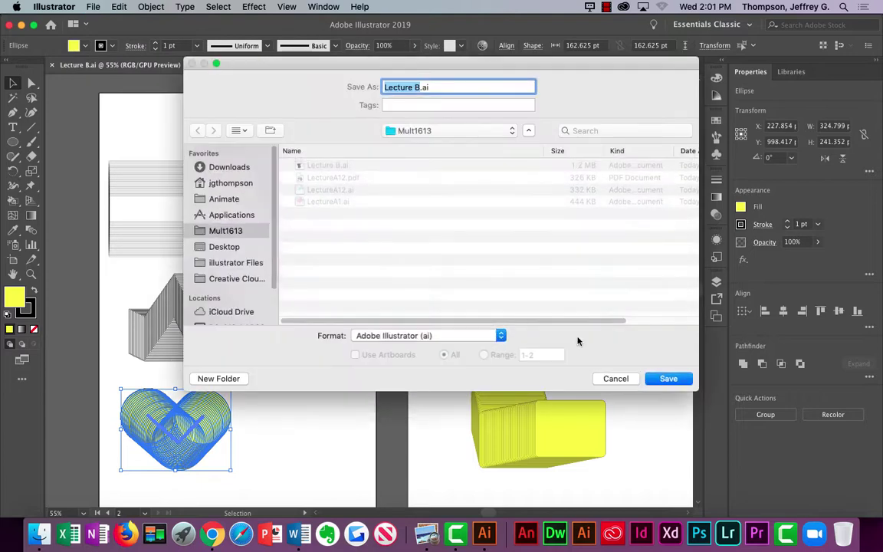
click(444, 88)
click(429, 336)
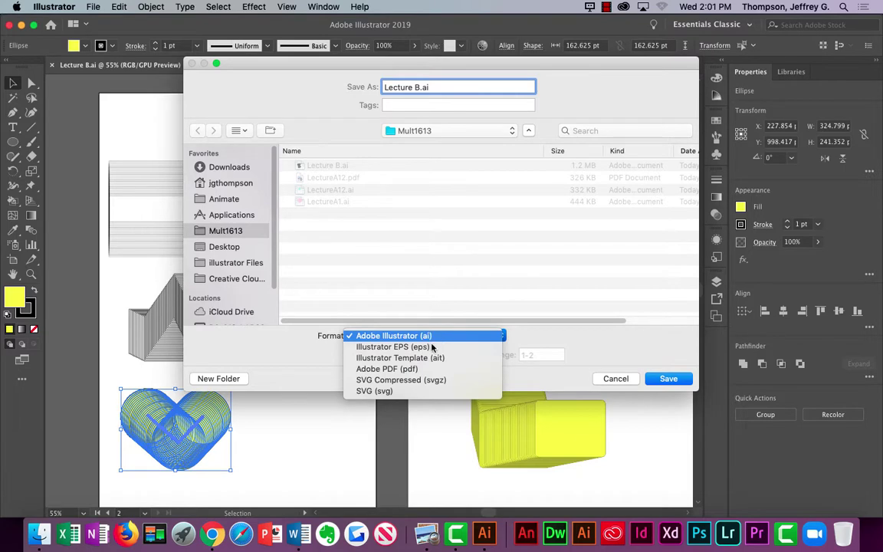
click(486, 372)
click(668, 379)
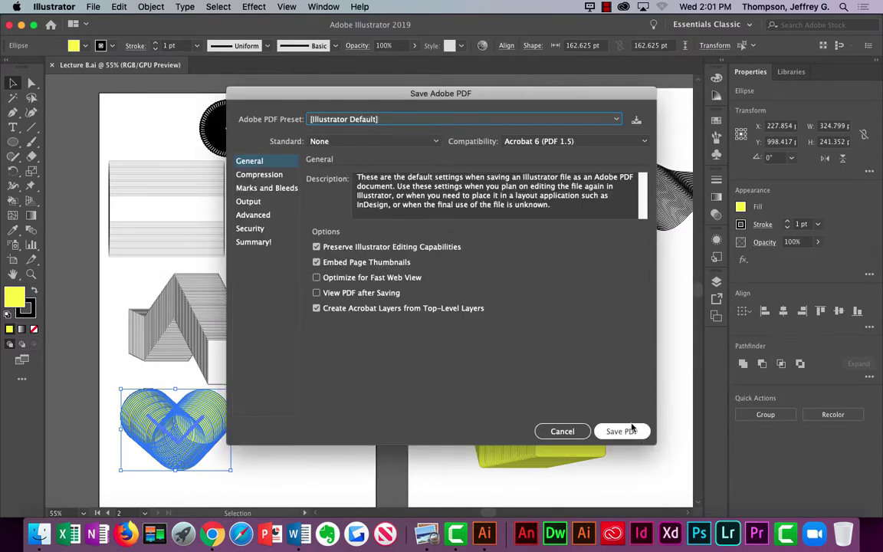
click(629, 431)
Step: Close the saved Lecture B document
click(93, 7)
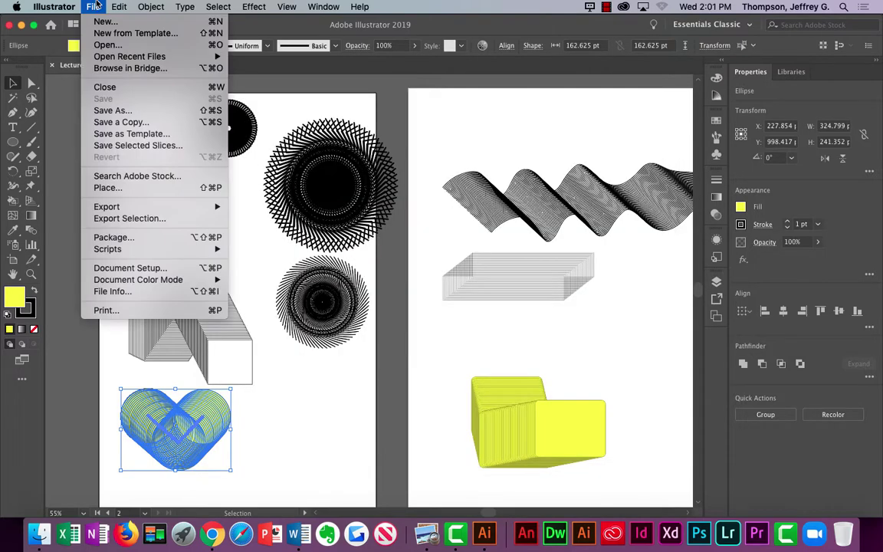
click(100, 84)
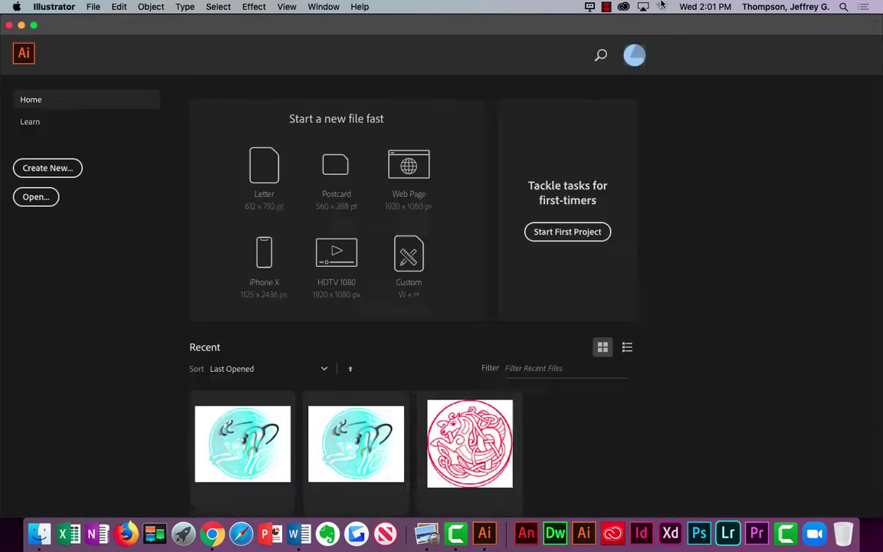
click(606, 7)
click(619, 34)
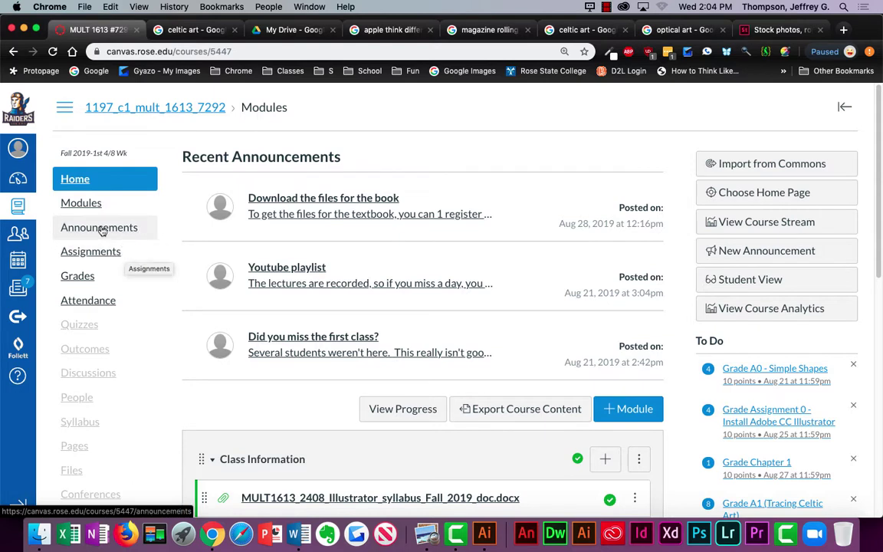
Step: Switch to the MULT 1613 course page in Chrome and look through its Assignments list
click(93, 257)
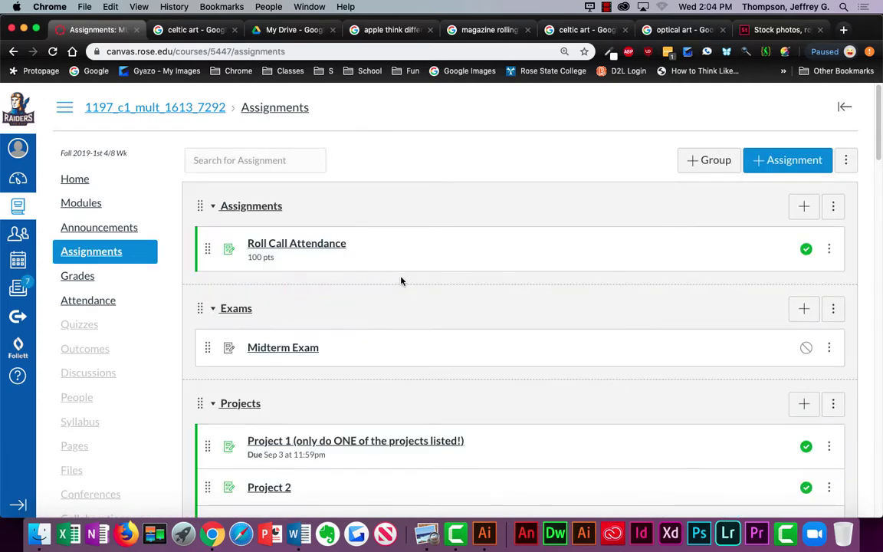
scroll(399, 280, down, 2)
scroll(399, 281, down, 6)
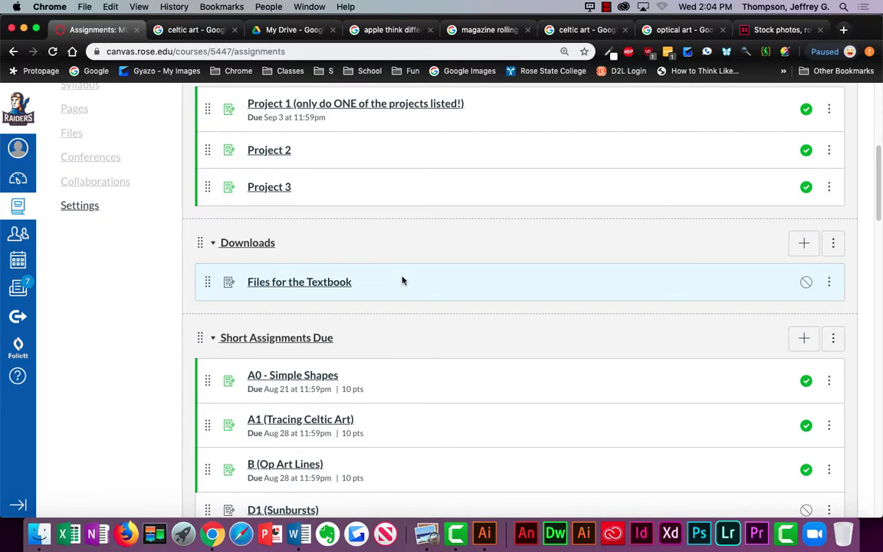
scroll(355, 286, down, 7)
scroll(357, 286, up, 15)
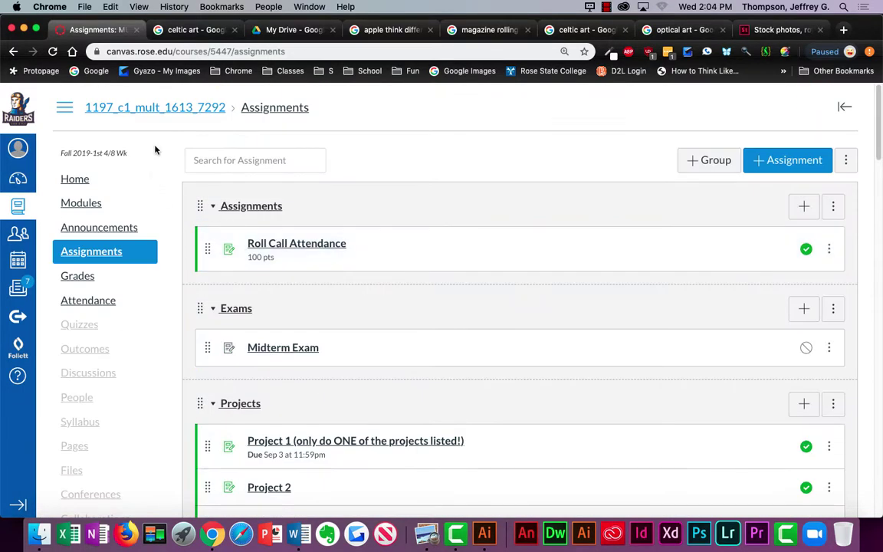
Step: Switch the course to Student View and open the E1 (Burrito Cat) assignment from the Upcoming Assignments
click(167, 109)
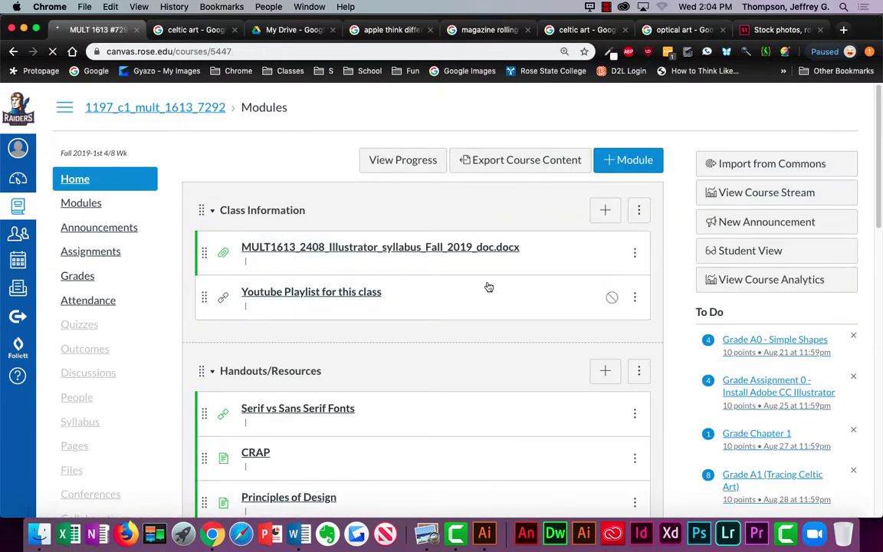
click(746, 280)
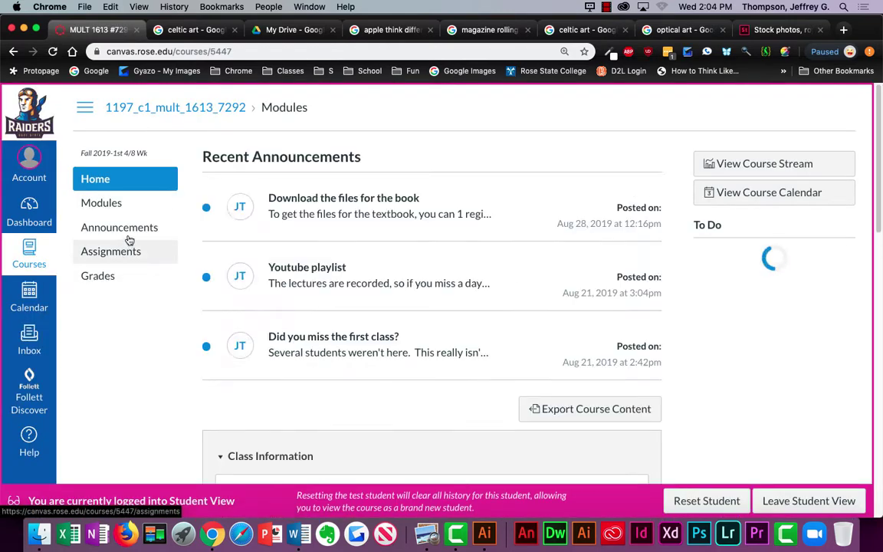
click(128, 232)
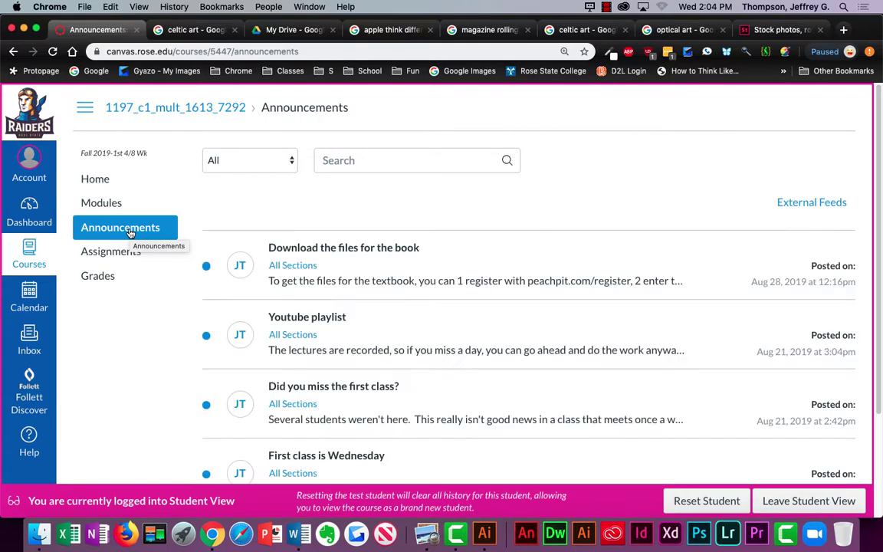
click(116, 227)
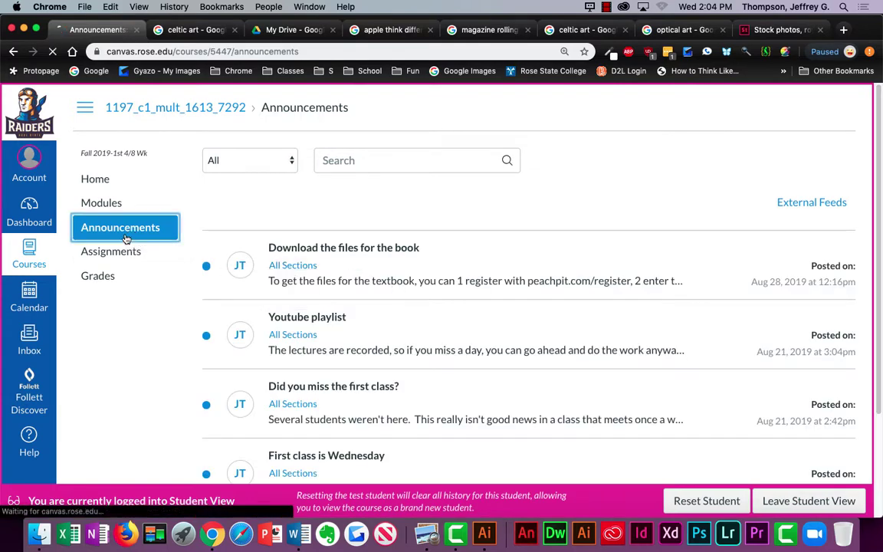
click(113, 259)
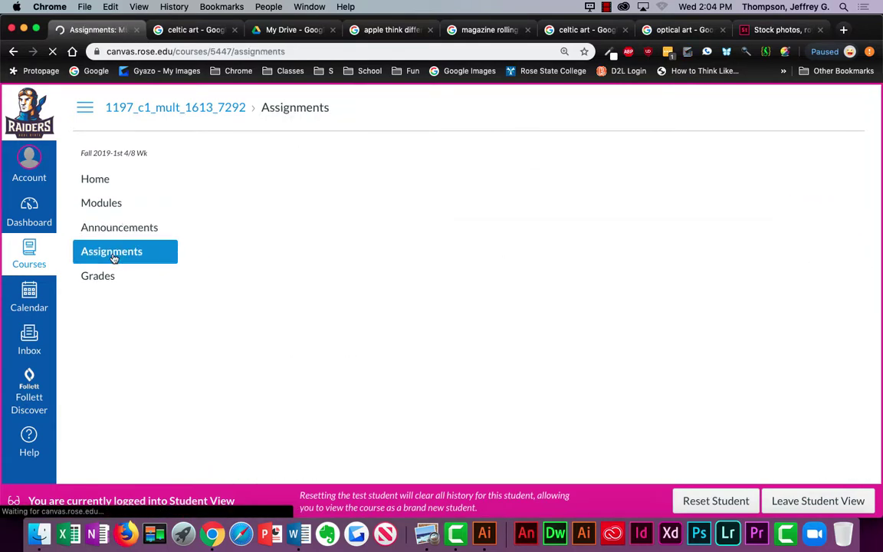
scroll(369, 295, down, 5)
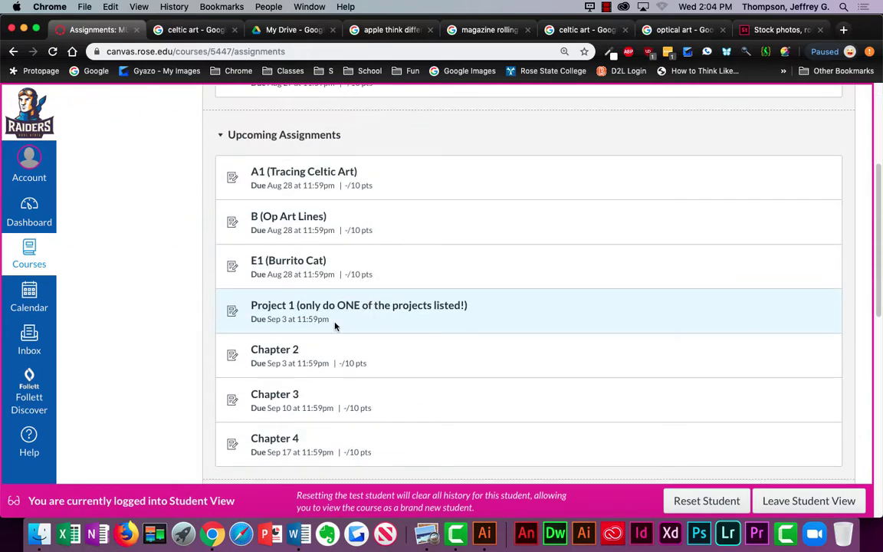
click(288, 262)
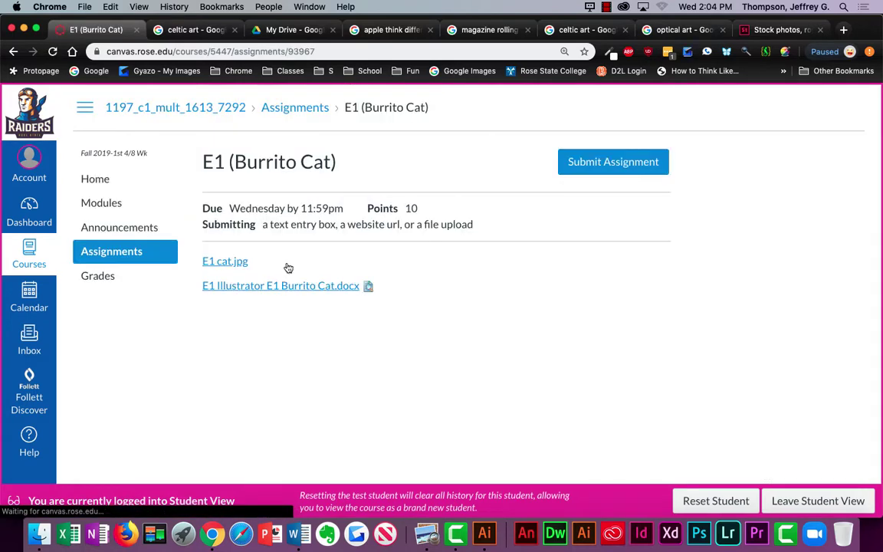
Step: Download E1 cat.jpg to the Downloads folder and open the image in Preview
click(226, 264)
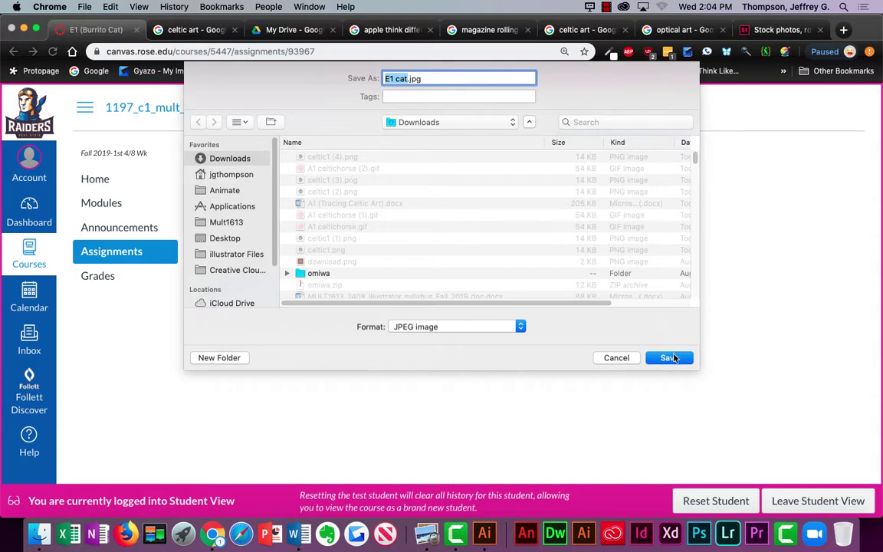
click(670, 358)
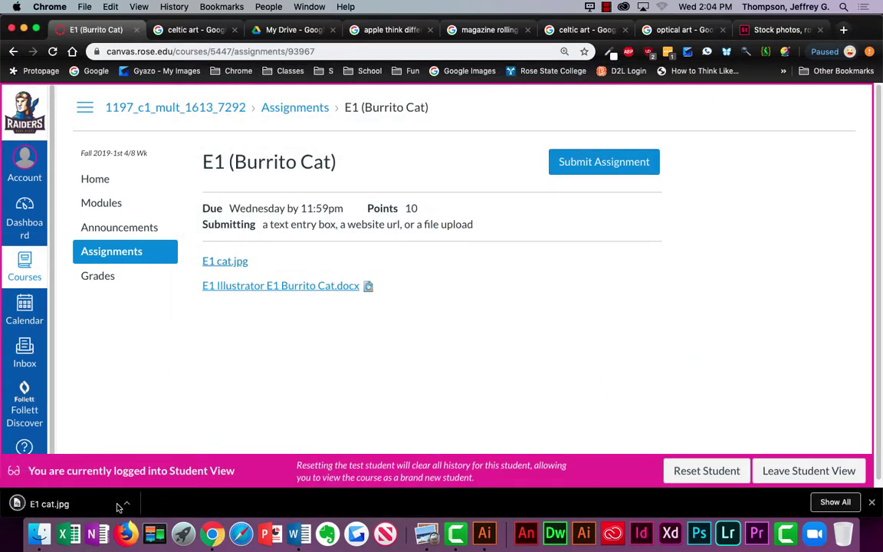
click(70, 506)
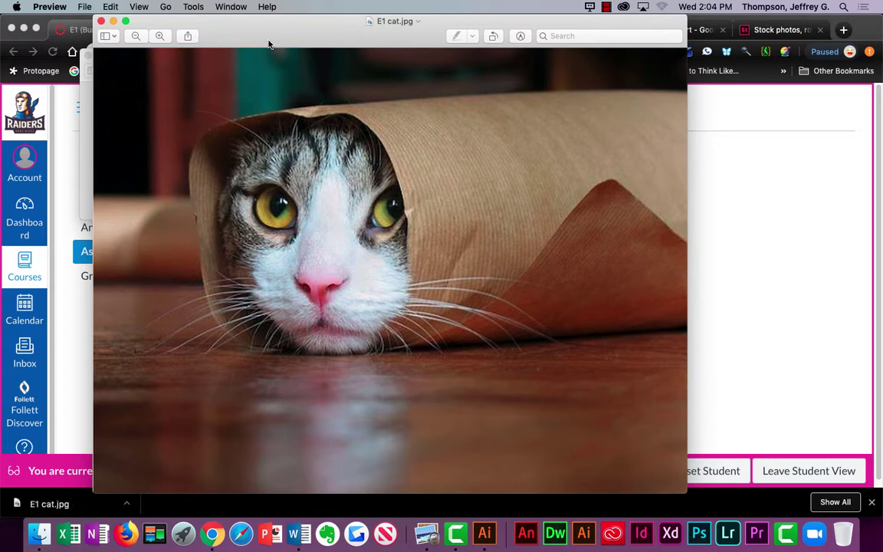
Step: Move the cat image window aside, close the celtic1 (4).png image and return to the assignment page
drag(261, 34, 4, 227)
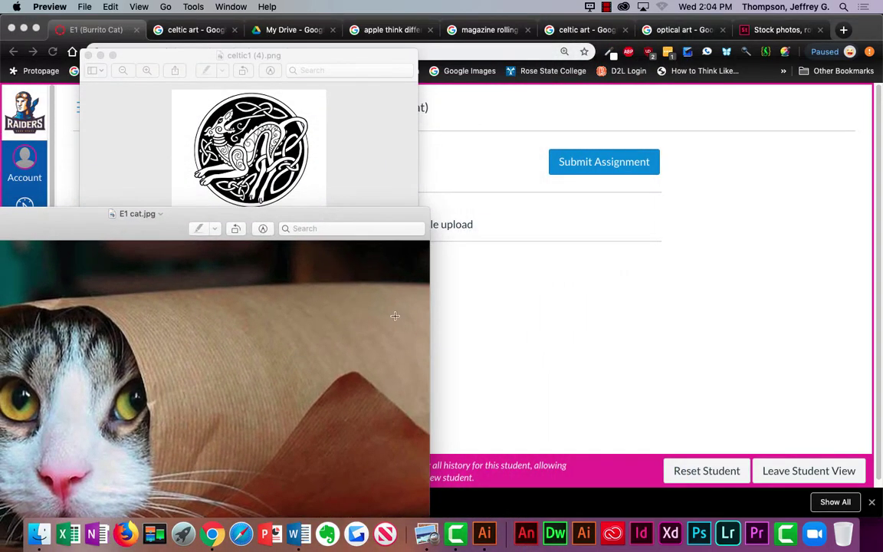
click(89, 55)
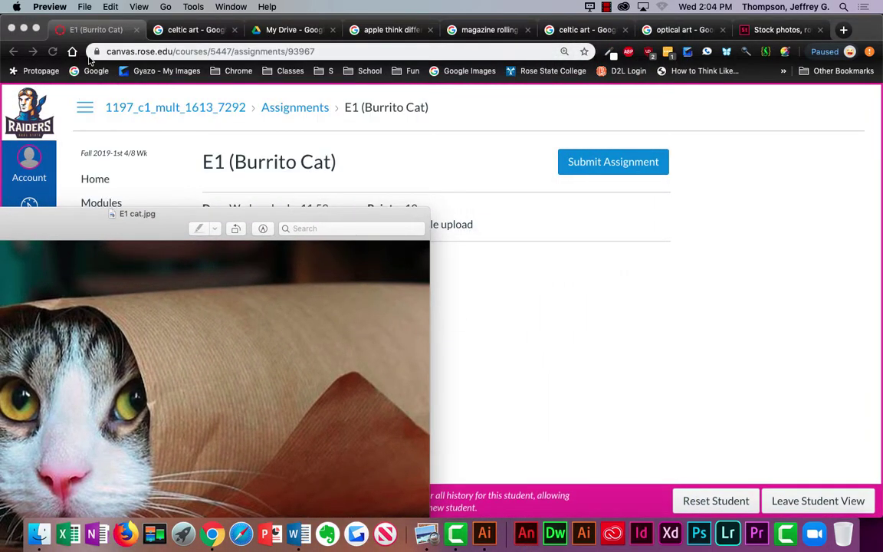
click(530, 314)
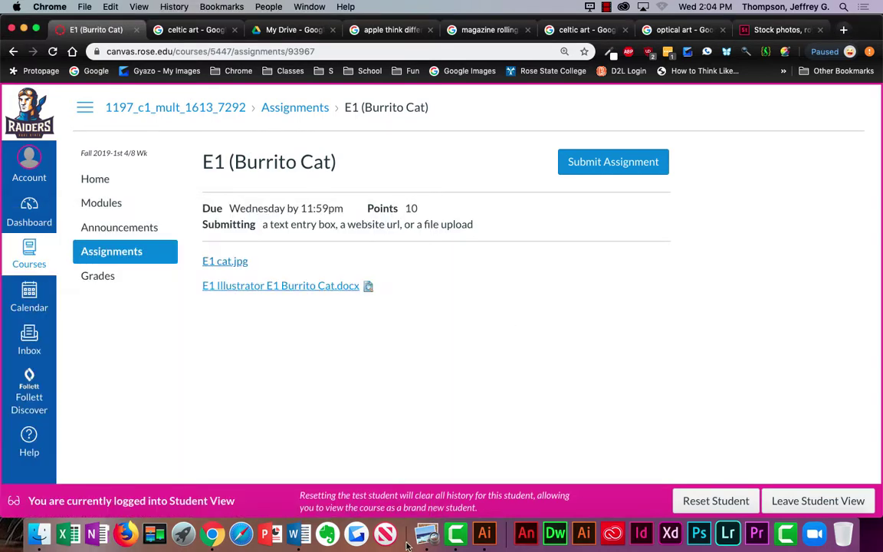
Step: Download E1 Illustrator E1 Burrito Cat.docx to the Downloads folder and open it in Word to read the first instructions
click(281, 288)
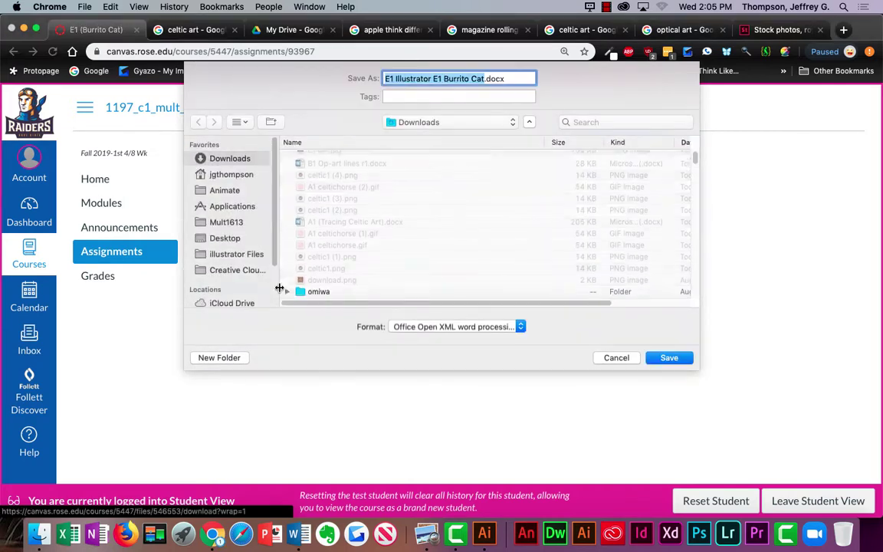
click(666, 362)
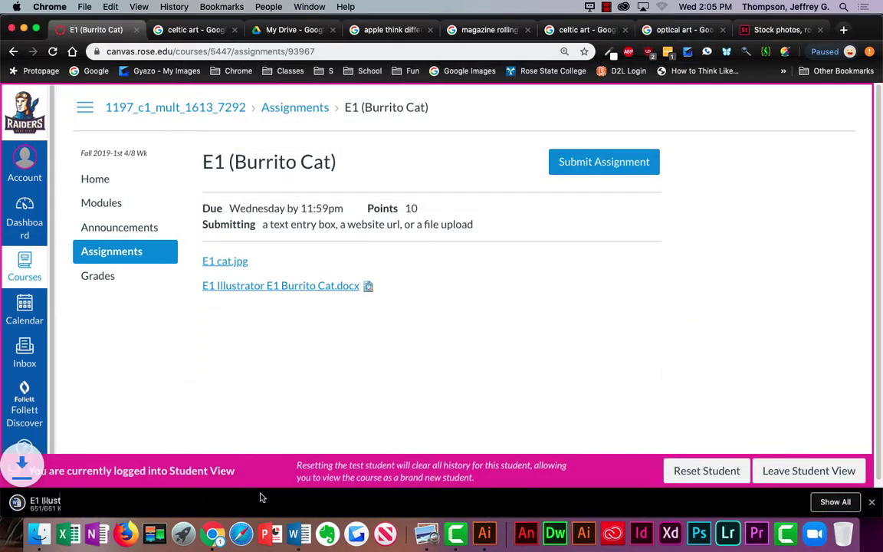
click(69, 504)
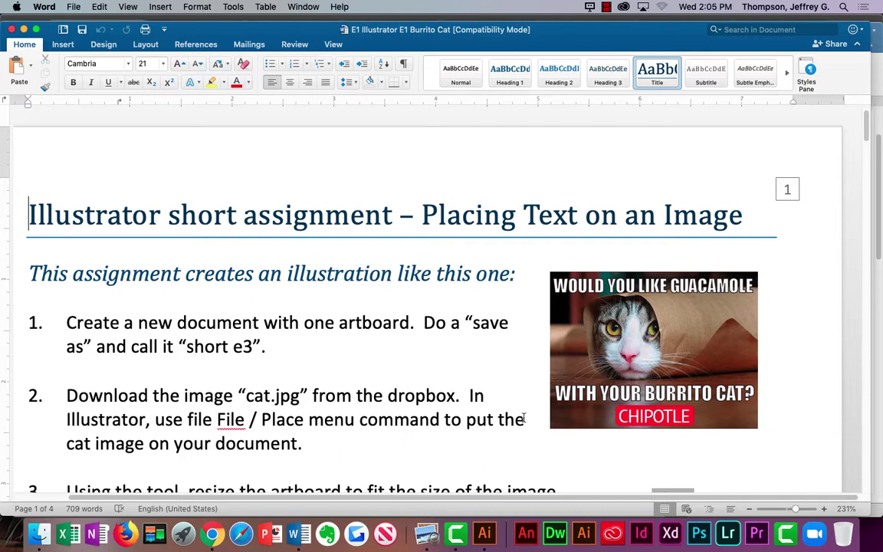
scroll(372, 361, down, 5)
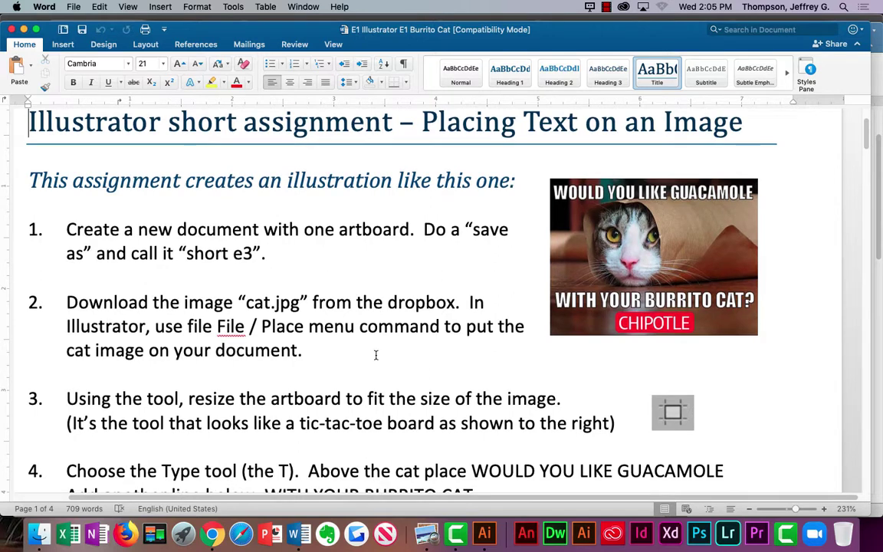
scroll(376, 357, down, 1)
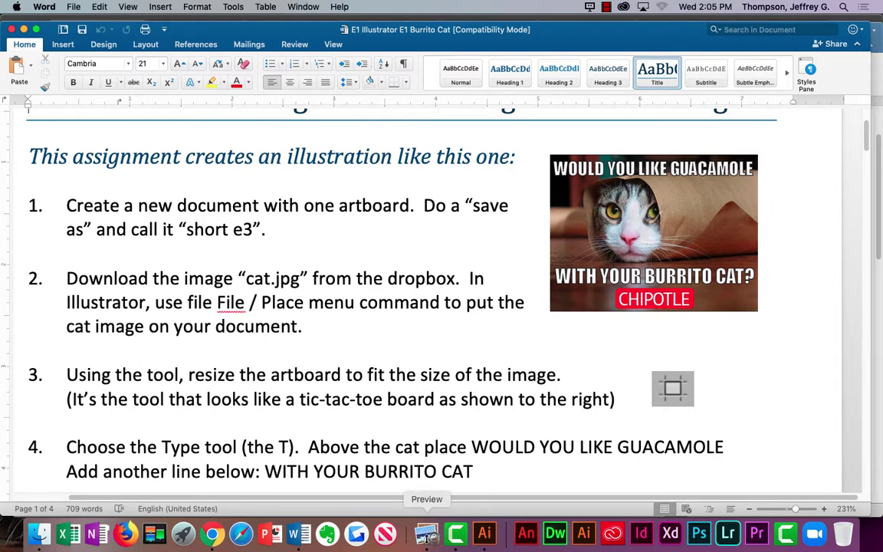
Step: Return to the assignment in Chrome, download E1 cat.jpg again, open it in Preview and copy the image
click(211, 535)
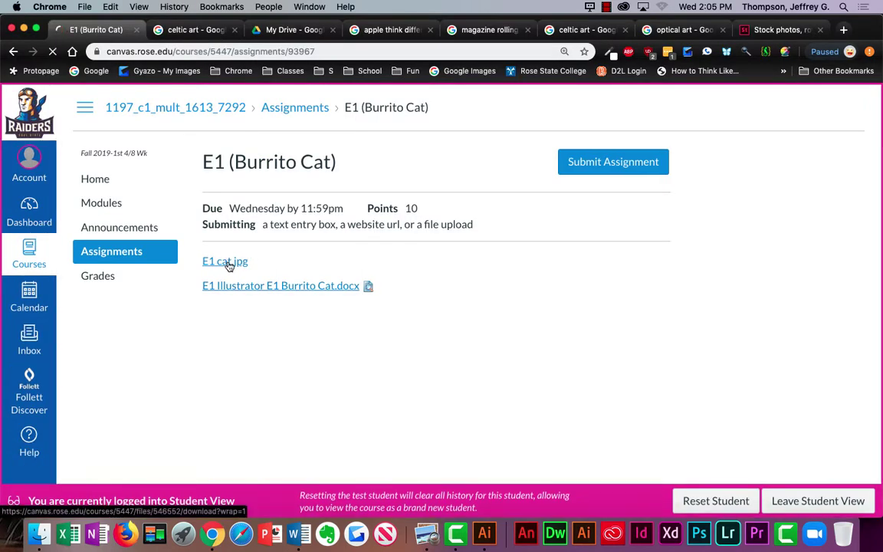
click(227, 262)
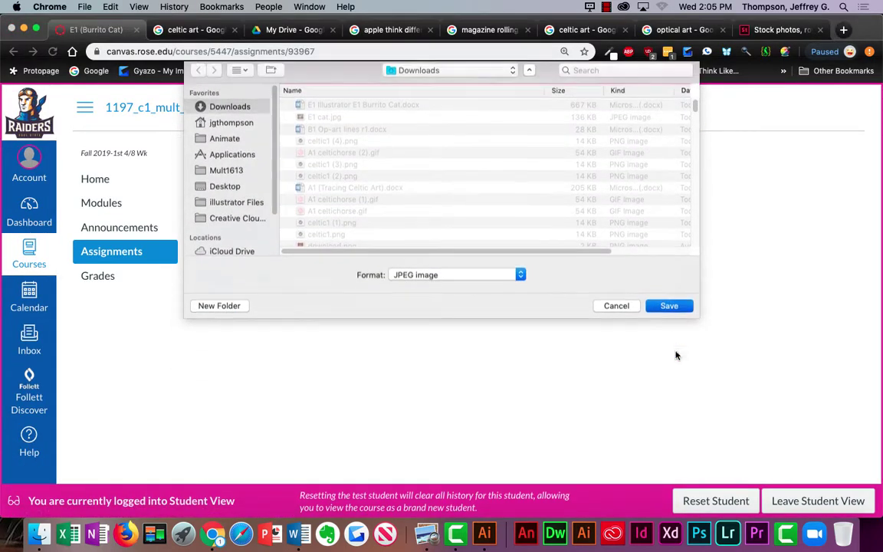
click(675, 356)
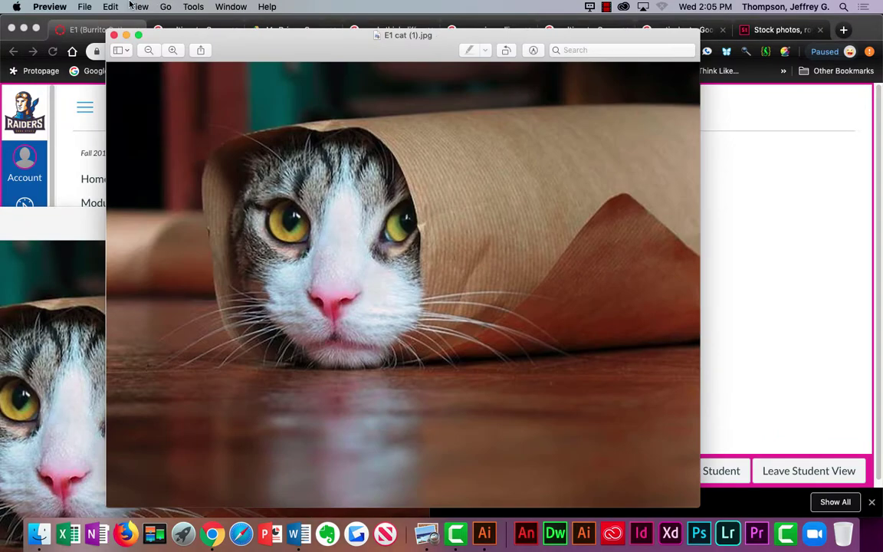
click(113, 6)
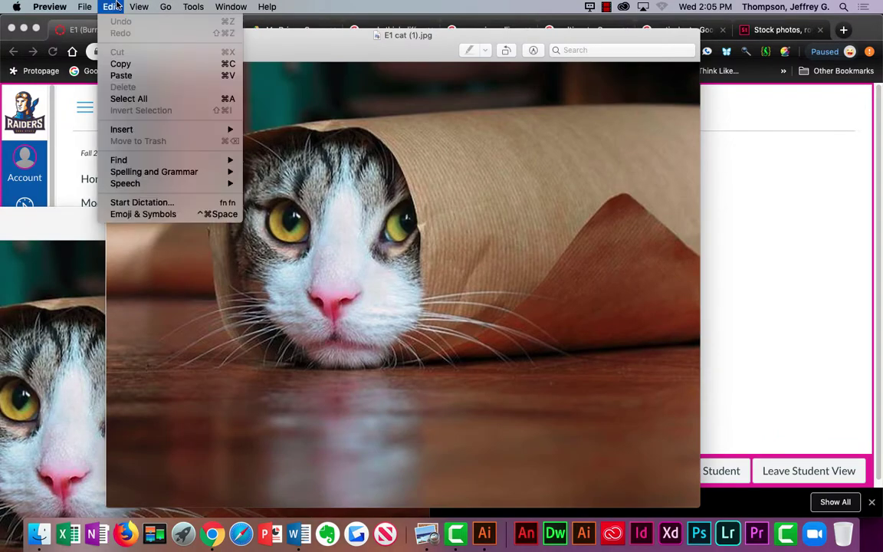
click(123, 63)
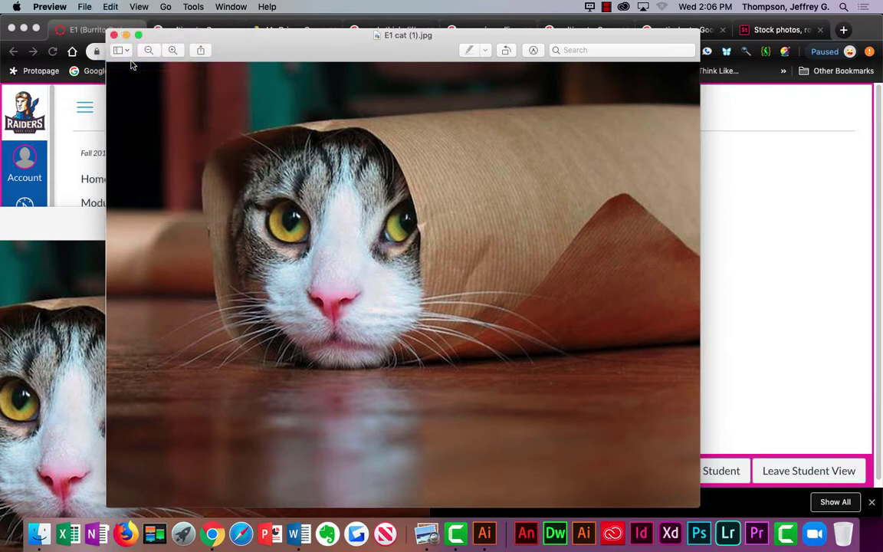
Step: Create a new Illustrator document from the recent 1280 x 1024 preset in landscape orientation with one artboard
click(483, 531)
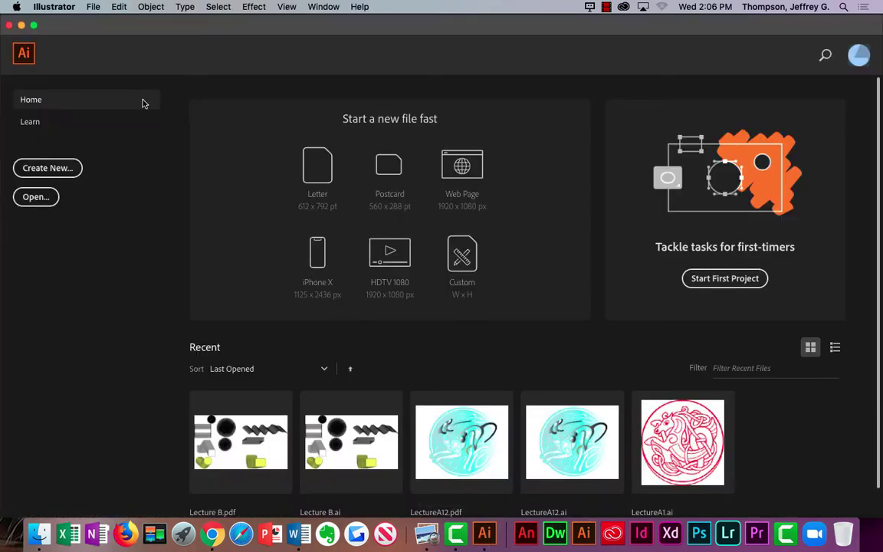
click(56, 178)
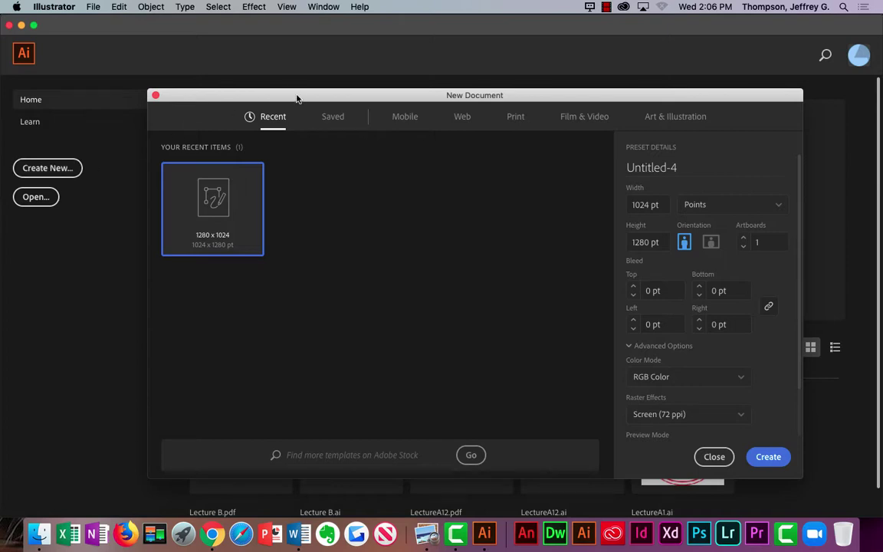
drag(298, 98, 240, 90)
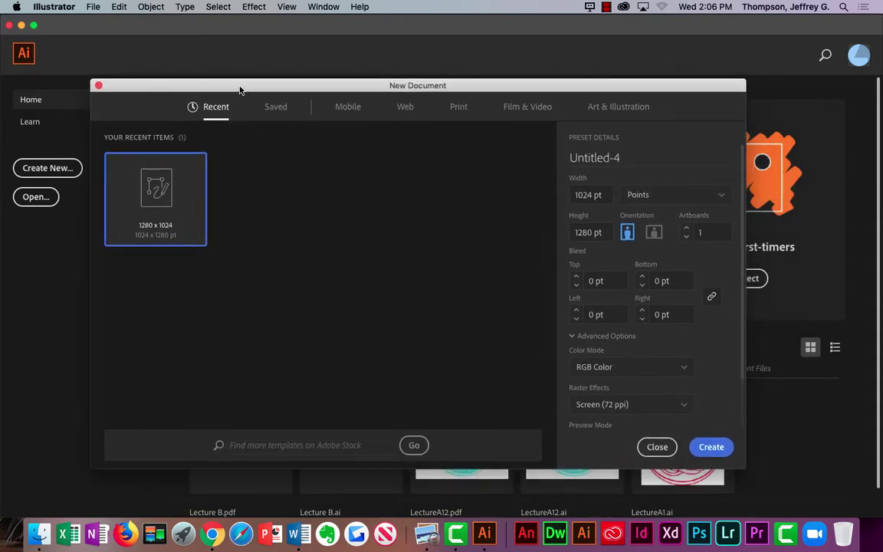
click(654, 233)
click(715, 445)
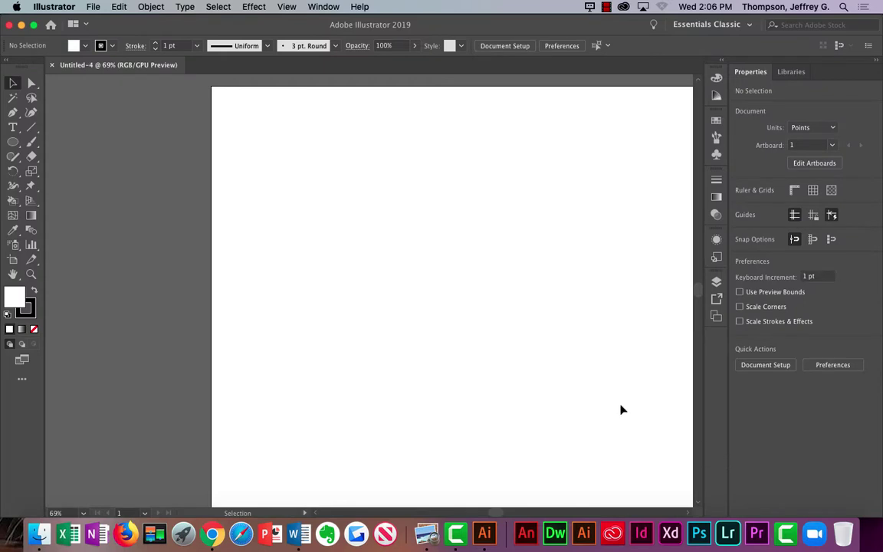
scroll(491, 341, down, 1)
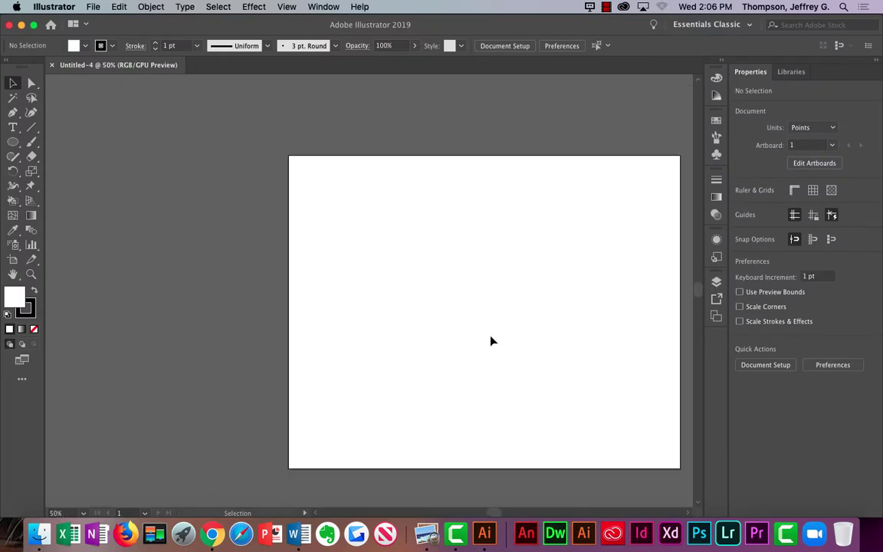
scroll(484, 342, down, 1)
scroll(483, 342, up, 1)
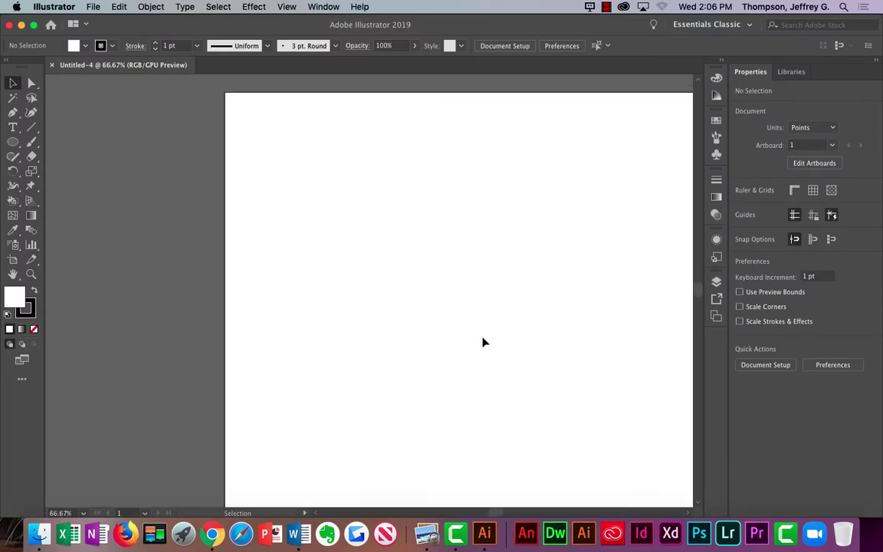
Step: Switch to Preview and move the E1 cat (1).jpg and E1 cat.jpg windows away from the other open images
scroll(480, 341, down, 1)
key(space)
drag(481, 294, 278, 224)
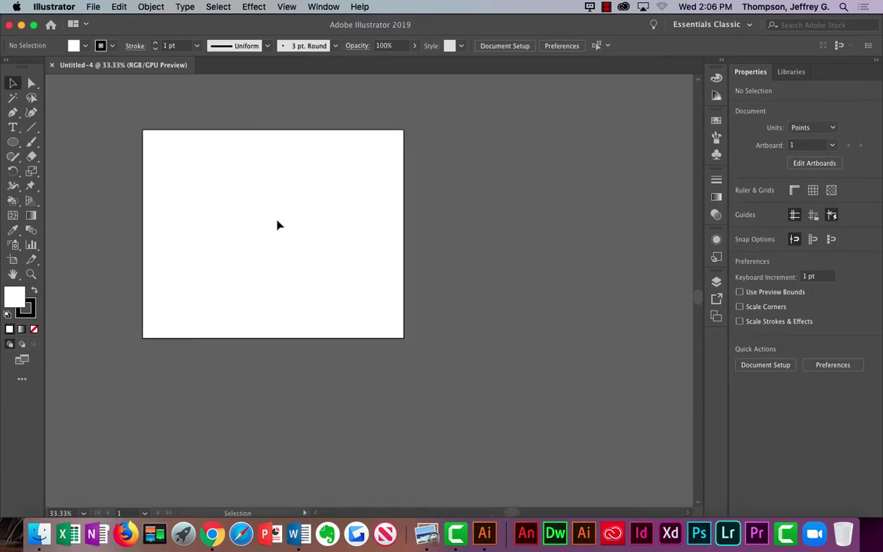
click(426, 535)
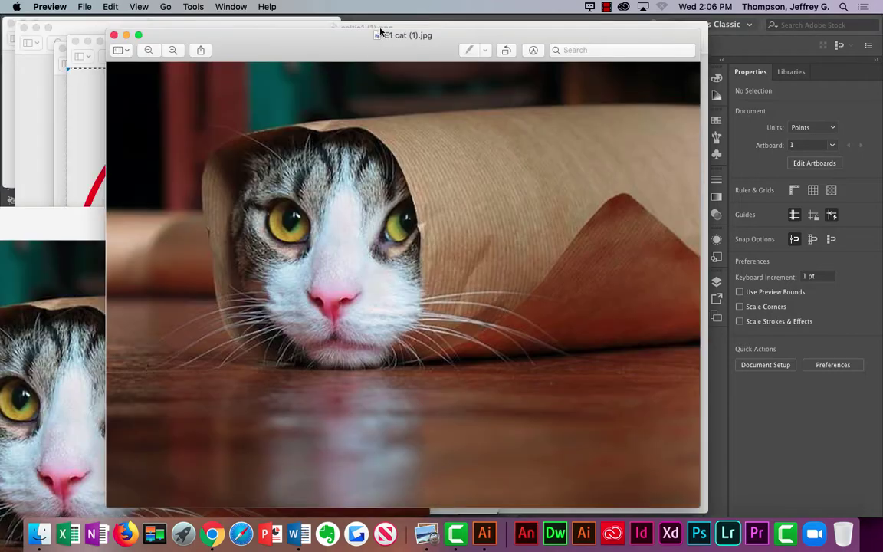
drag(345, 29, 625, 280)
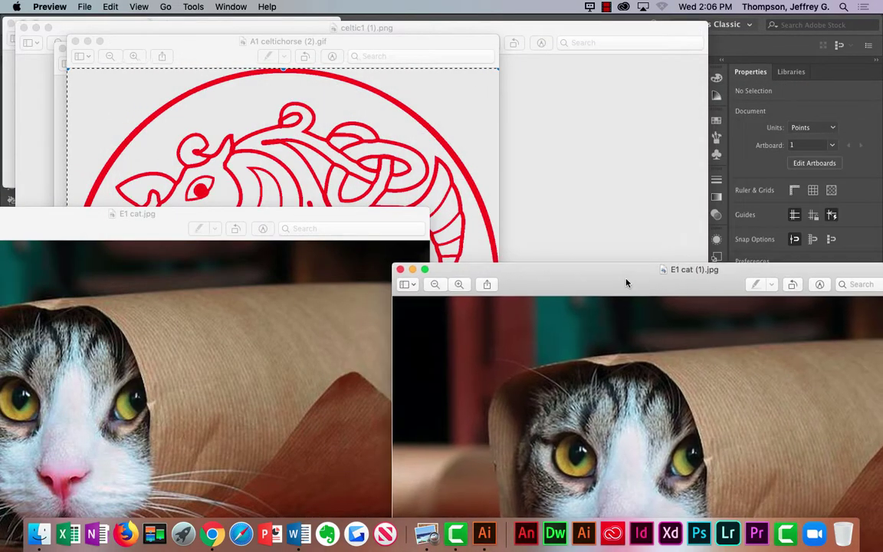
click(199, 221)
drag(200, 221, 471, 322)
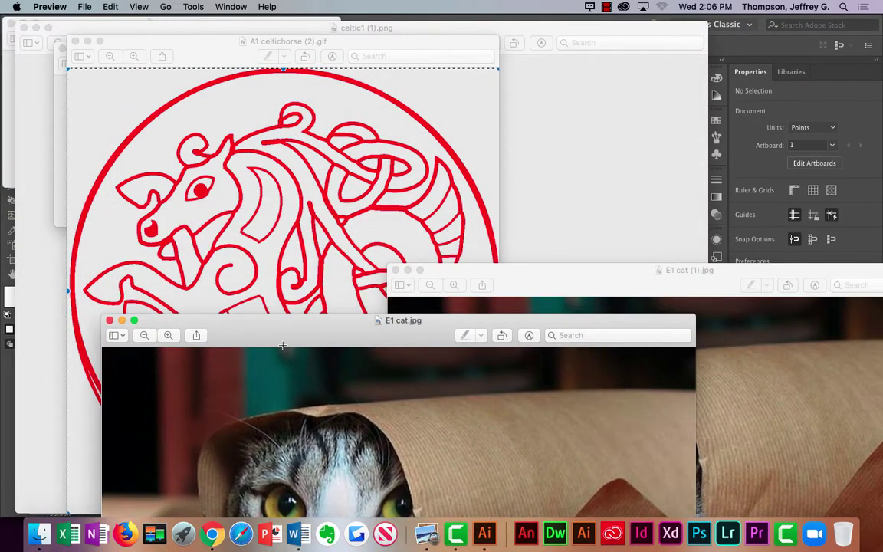
Step: Close E1 cat.jpg and all the celtic1 and A1 celtichorse image windows, keeping E1 cat (1).jpg open
click(113, 315)
click(75, 41)
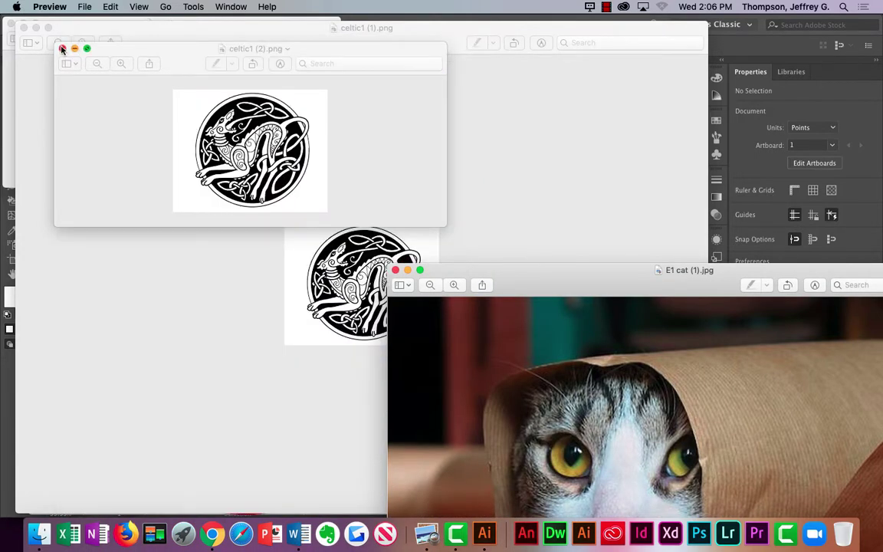
click(62, 46)
click(23, 28)
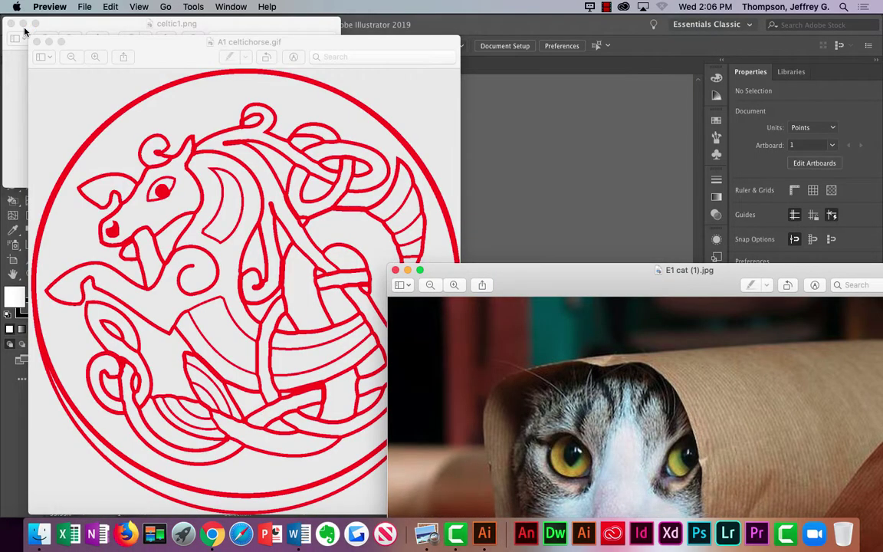
click(36, 42)
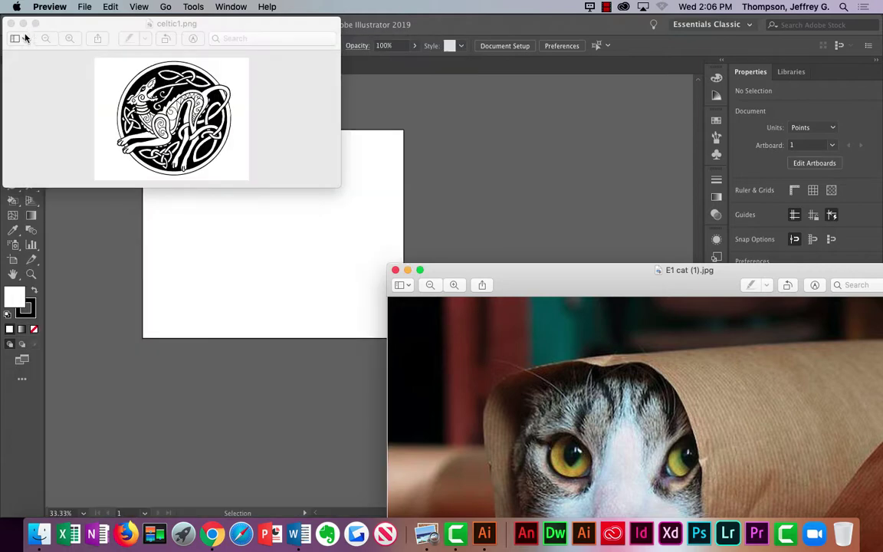
click(11, 25)
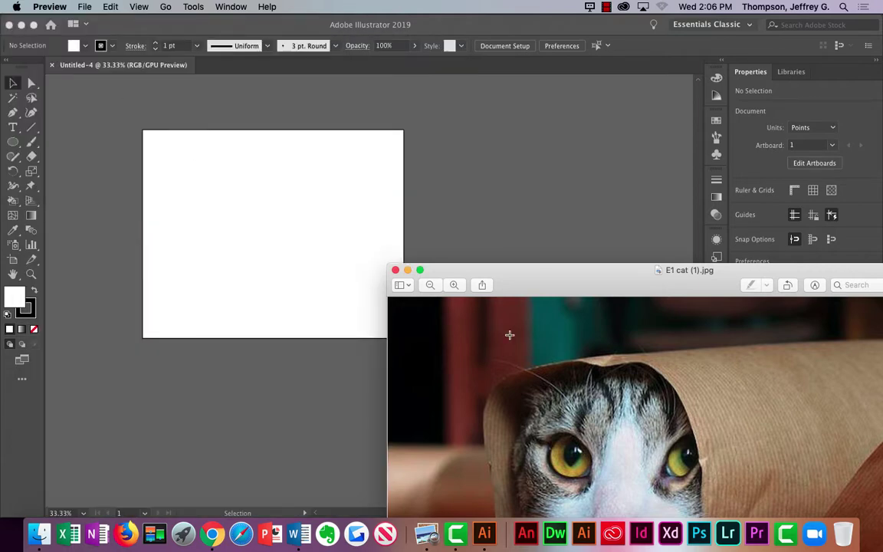
Step: Return to the assignment in Chrome, download E1 cat.jpg again and check the file in the Downloads folder
drag(523, 332, 566, 372)
drag(636, 355, 471, 359)
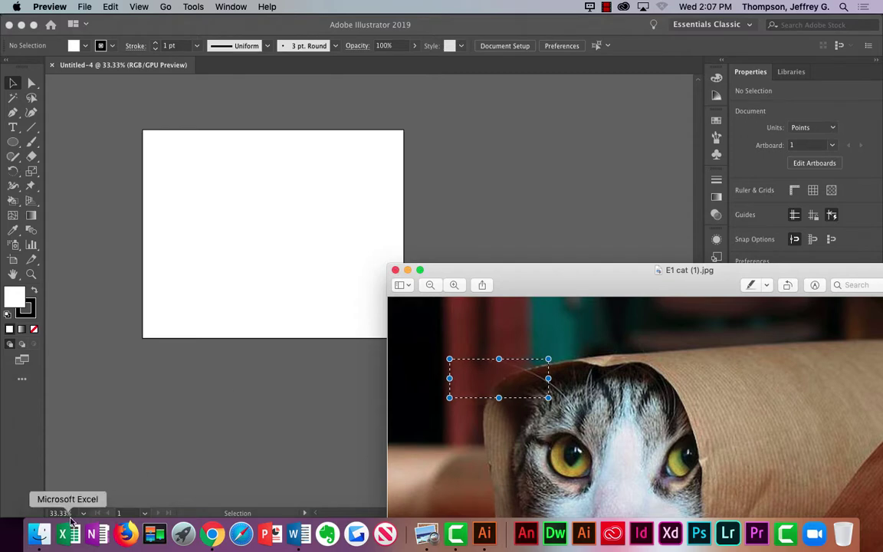
click(210, 537)
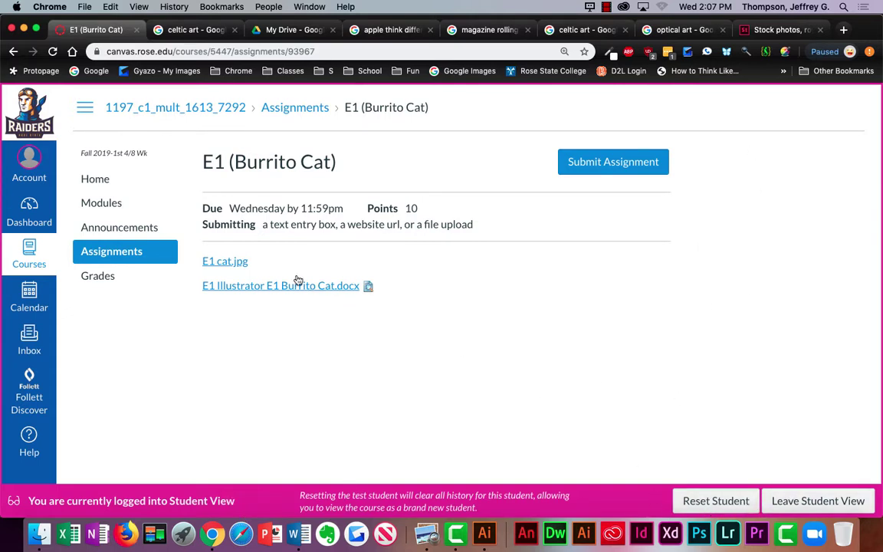
click(244, 263)
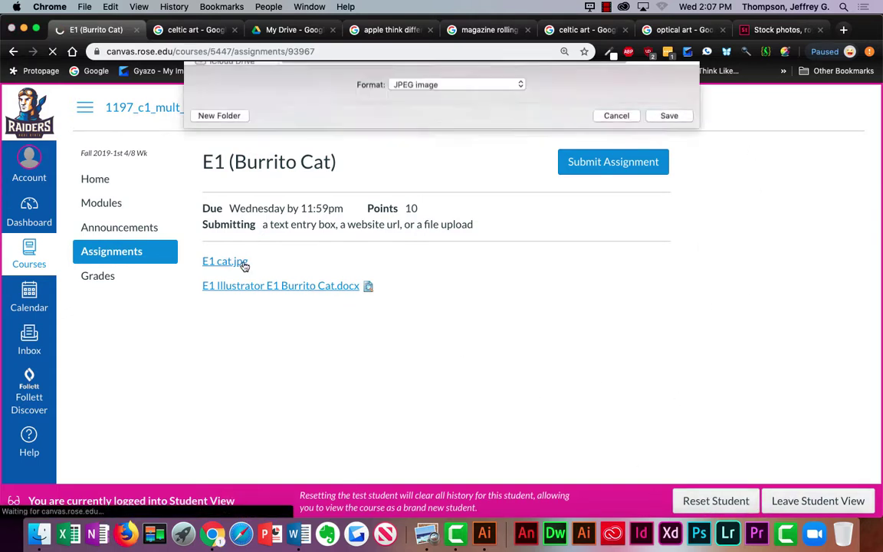
click(660, 359)
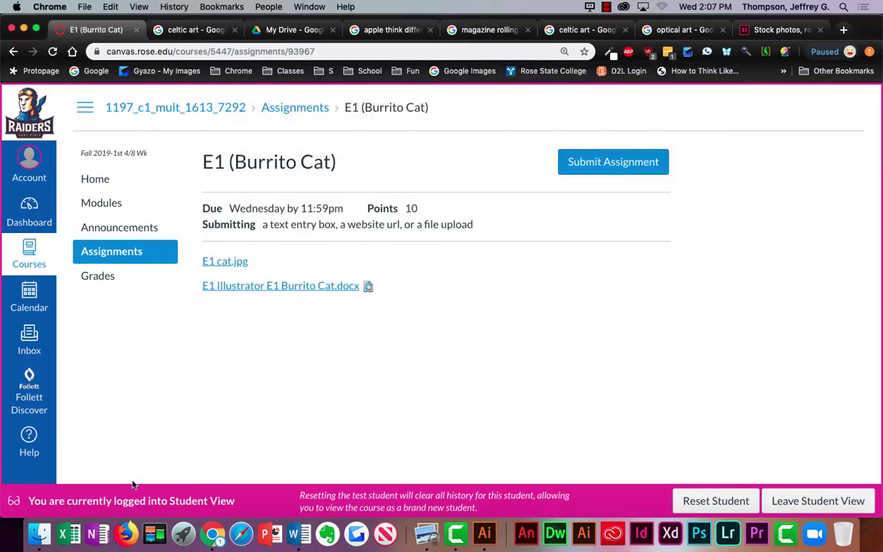
click(126, 505)
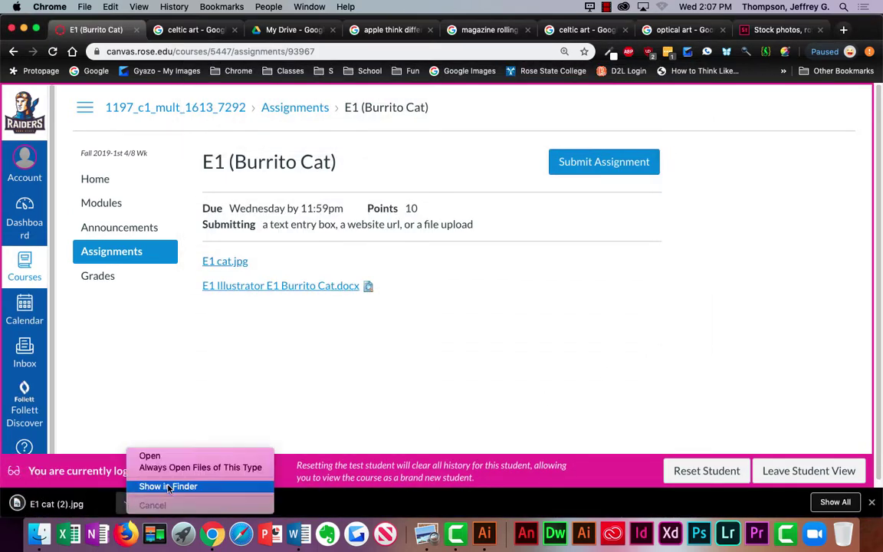
click(162, 489)
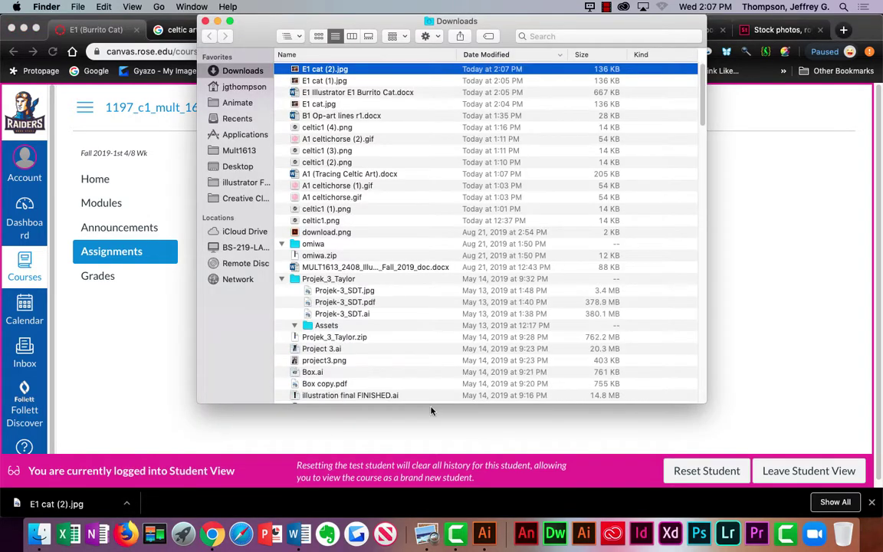
click(205, 21)
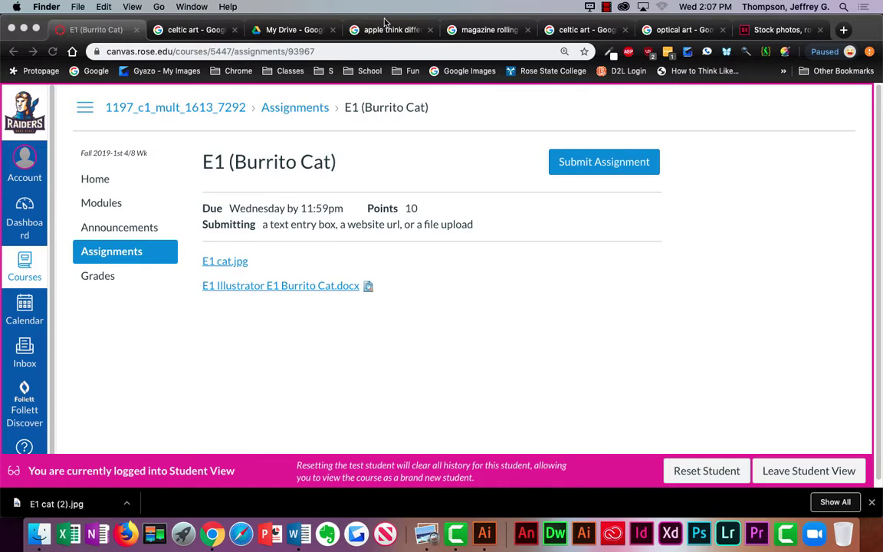
Step: Rearrange the Chrome window beside the artboard and place the downloaded E1 cat (2).jpg in the Illustrator document
drag(131, 16, 571, 95)
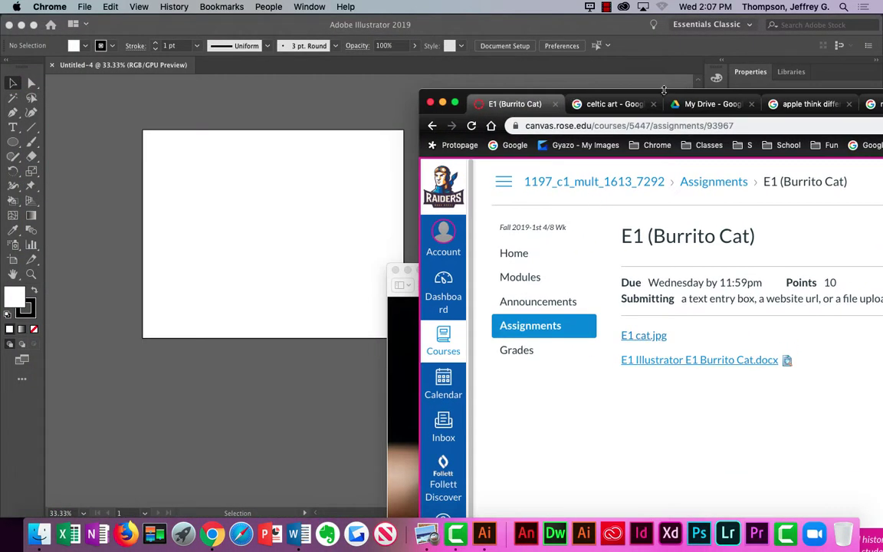
drag(664, 90, 657, 109)
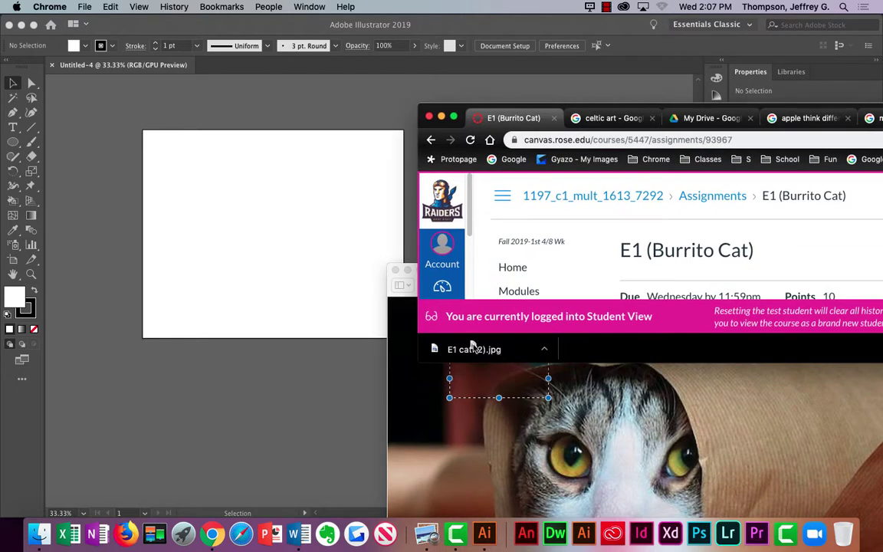
drag(469, 348, 211, 244)
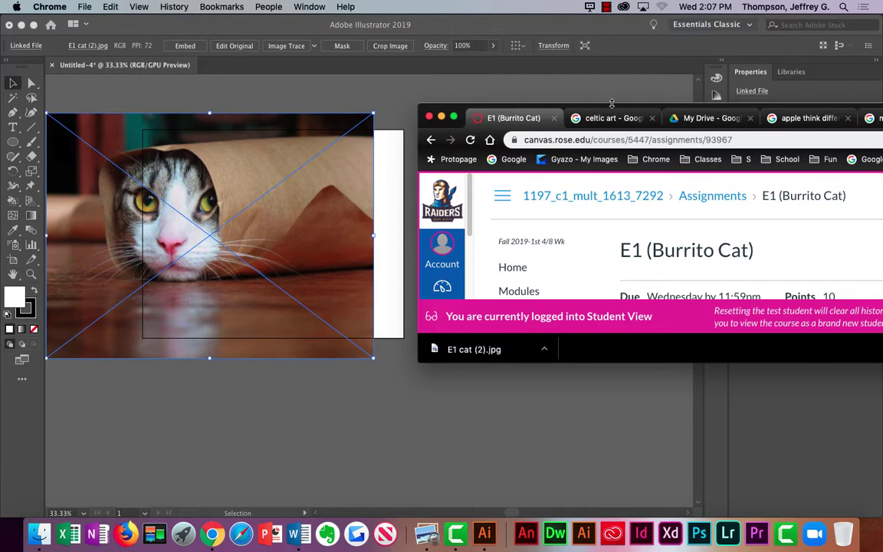
drag(616, 110, 678, 374)
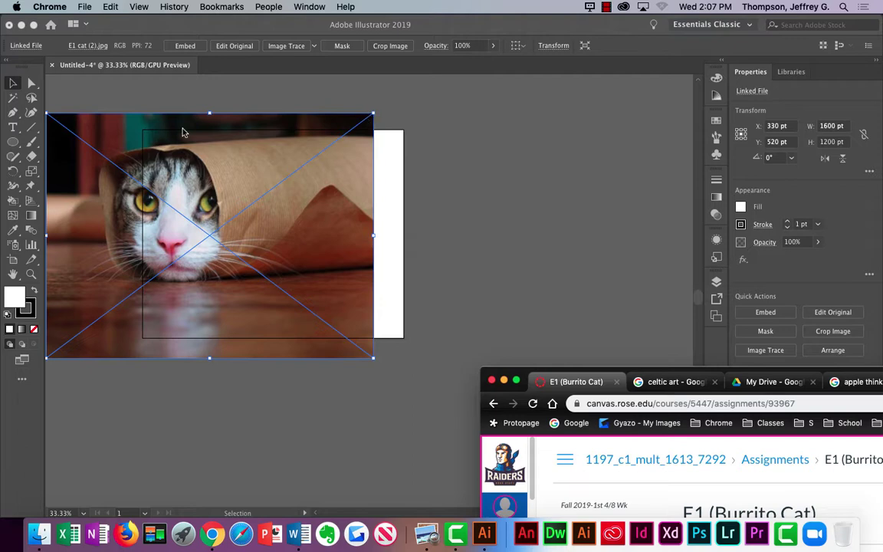
Step: Scale the cat image proportionally to about 1232 x 924 pt and align it with the artboard's top-left corner
click(14, 81)
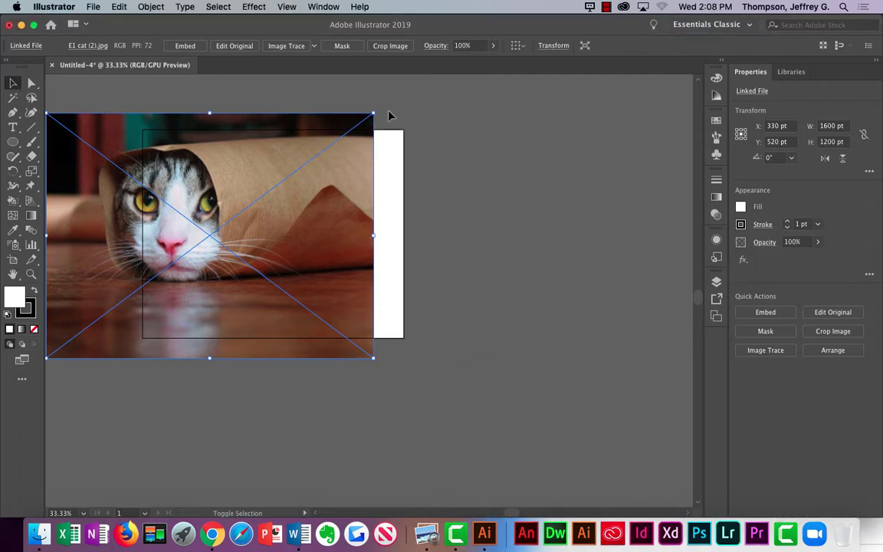
drag(374, 114, 335, 141)
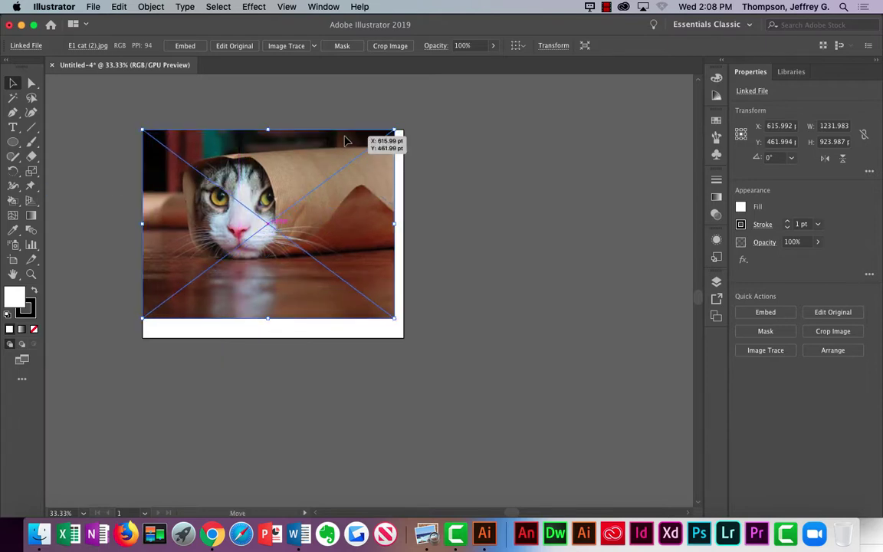
alt+scroll(318, 225, up, 1)
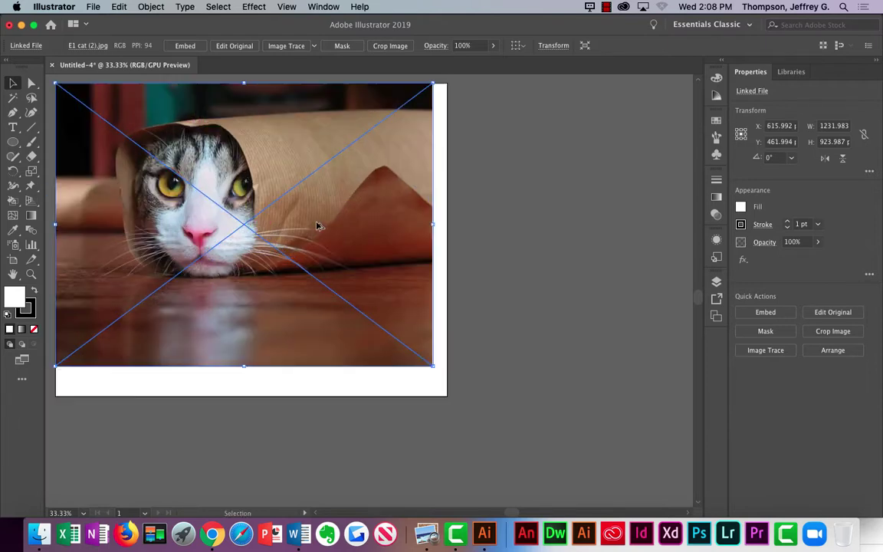
Step: Resize the artboard to about 1232 x 926 pt to fit the cat image, and leave artboard editing
click(12, 259)
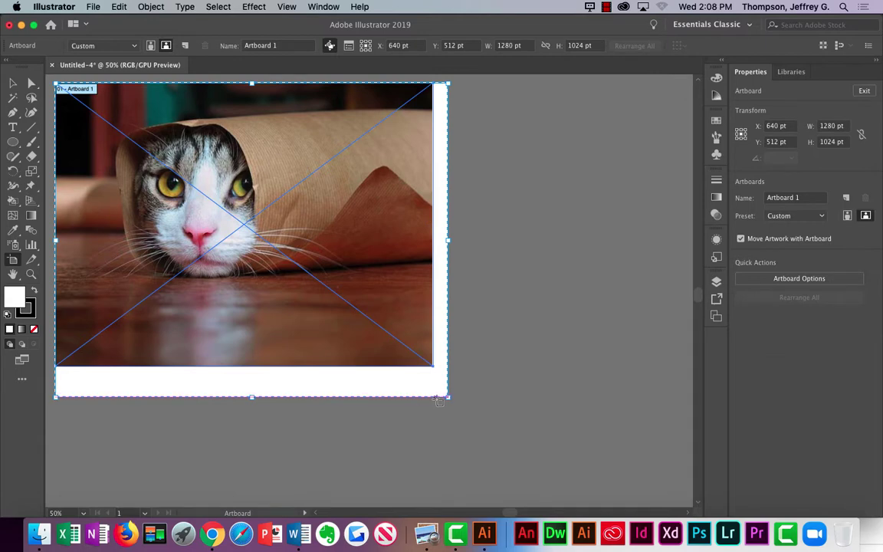
drag(447, 398, 433, 369)
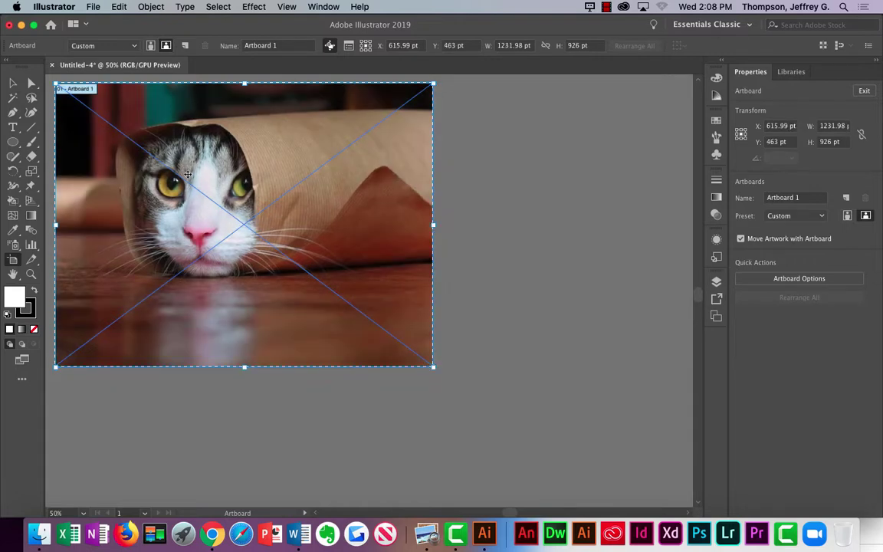
click(14, 84)
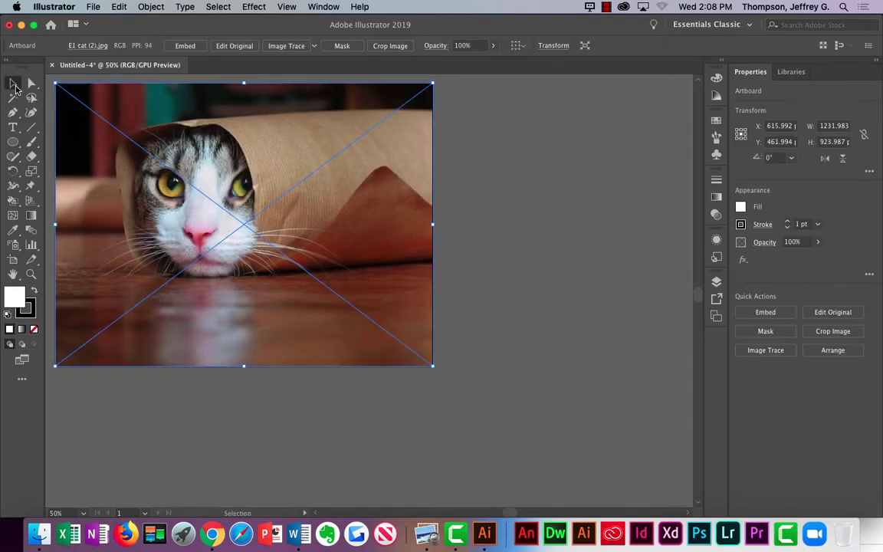
Step: Try Image Trace on the cat image with the High Fidelity Photo preset, undo it and deselect the image
click(463, 251)
click(402, 256)
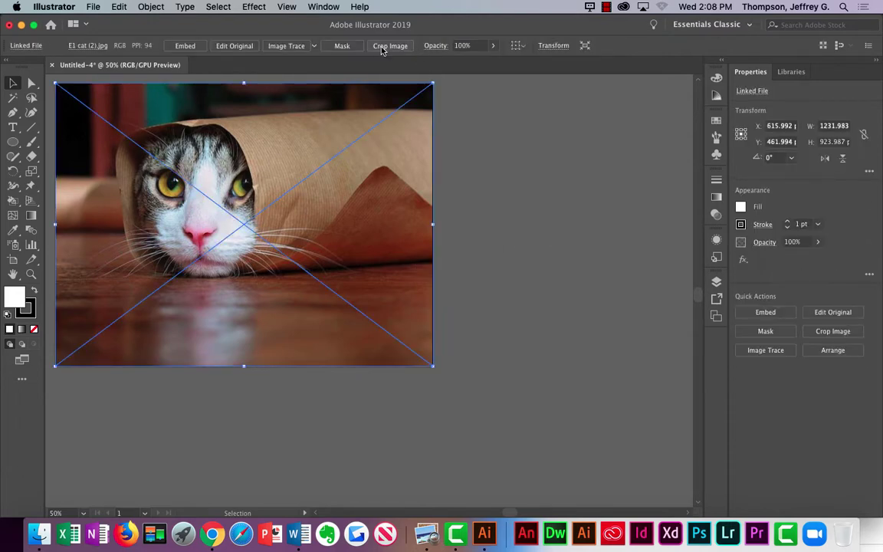
click(314, 46)
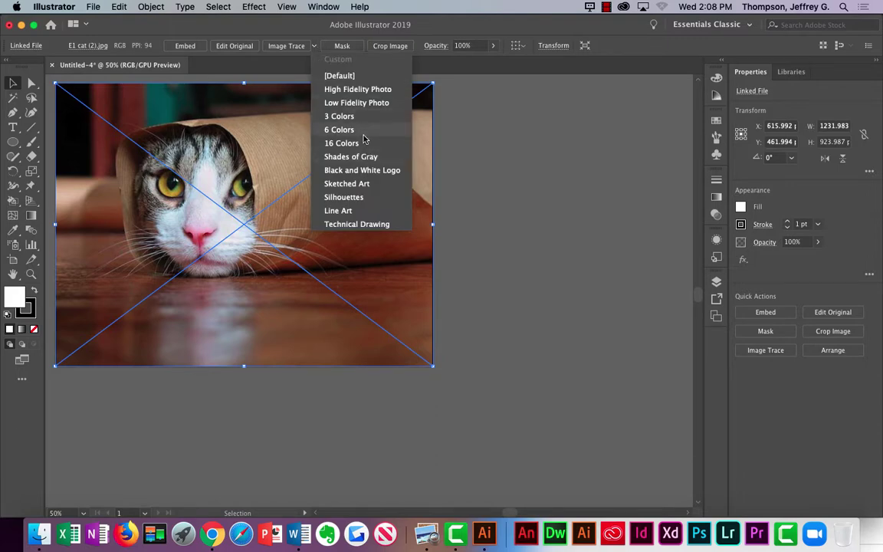
click(362, 90)
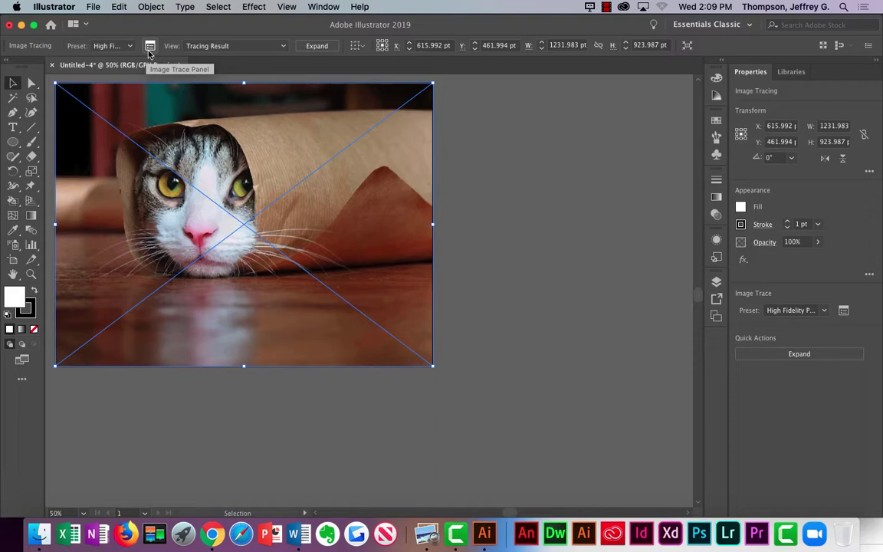
key(super+z)
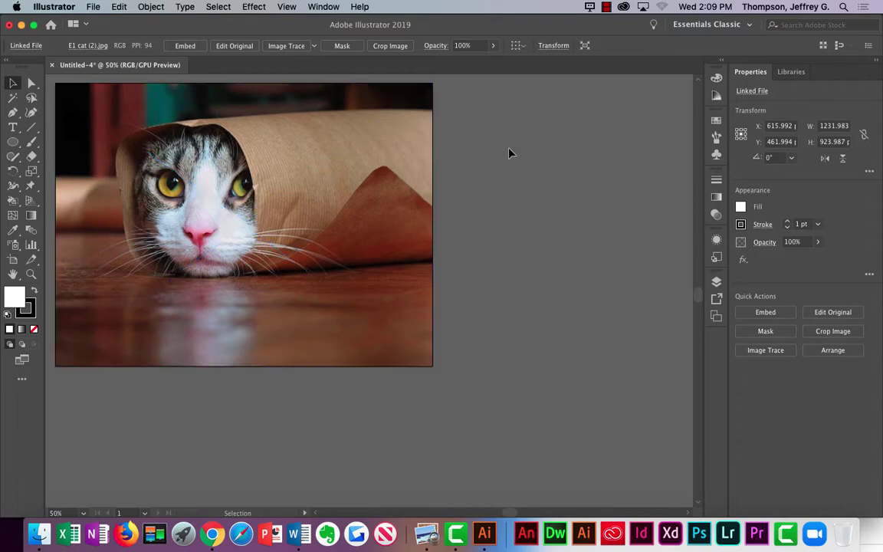
click(510, 152)
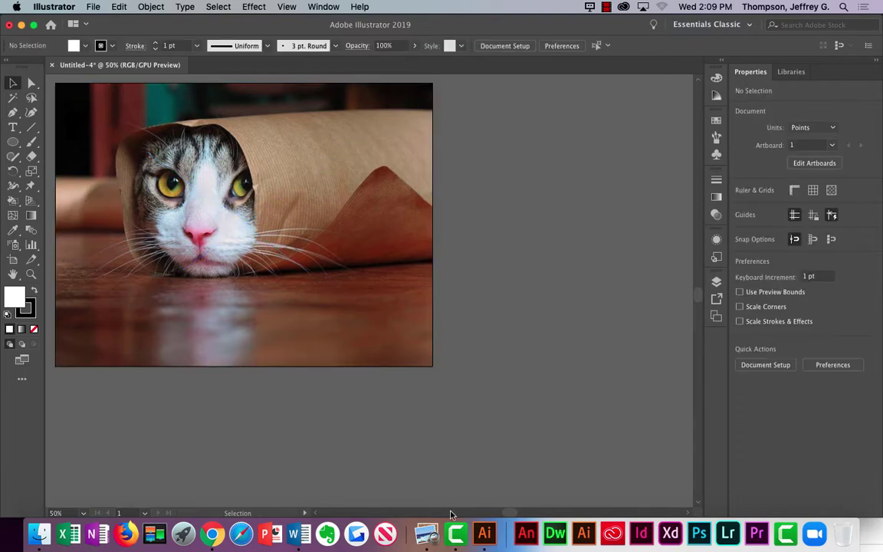
Step: Read the Type tool and text colour instructions in the E1 Burrito Cat document in Word, and close it
click(300, 534)
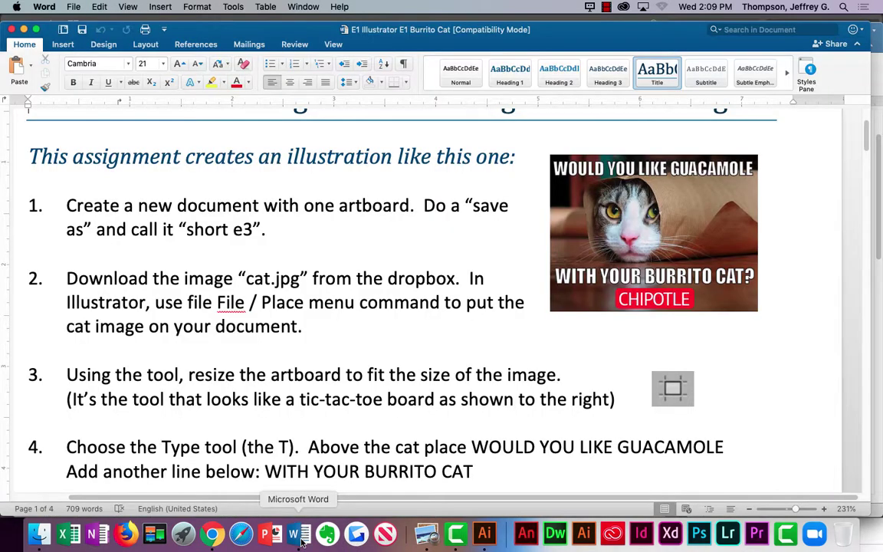
scroll(287, 402, down, 2)
scroll(287, 403, down, 3)
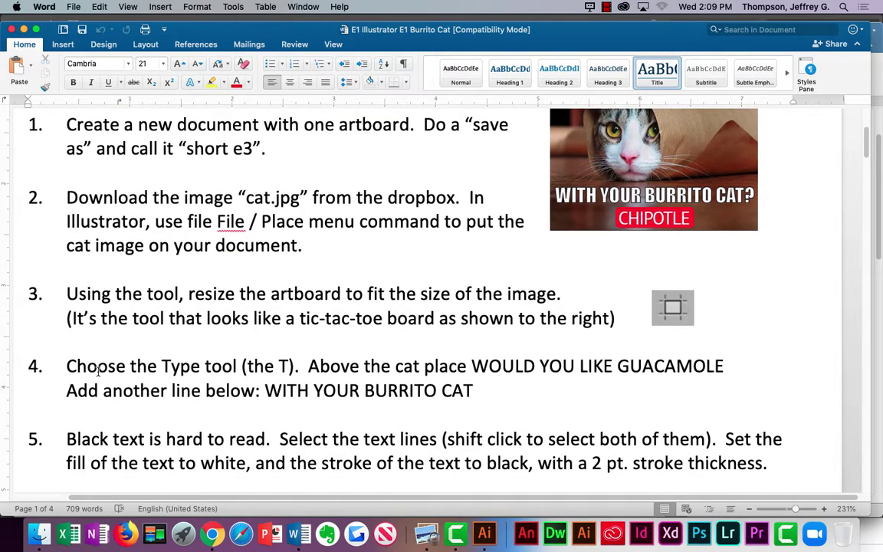
click(24, 30)
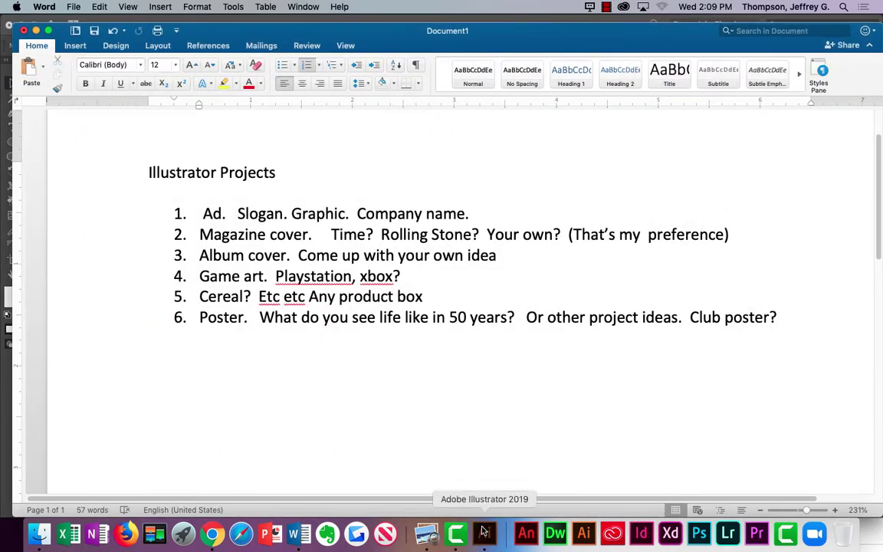
Step: Switch to Illustrator, try an area text box across the cat's face and undo it
click(483, 531)
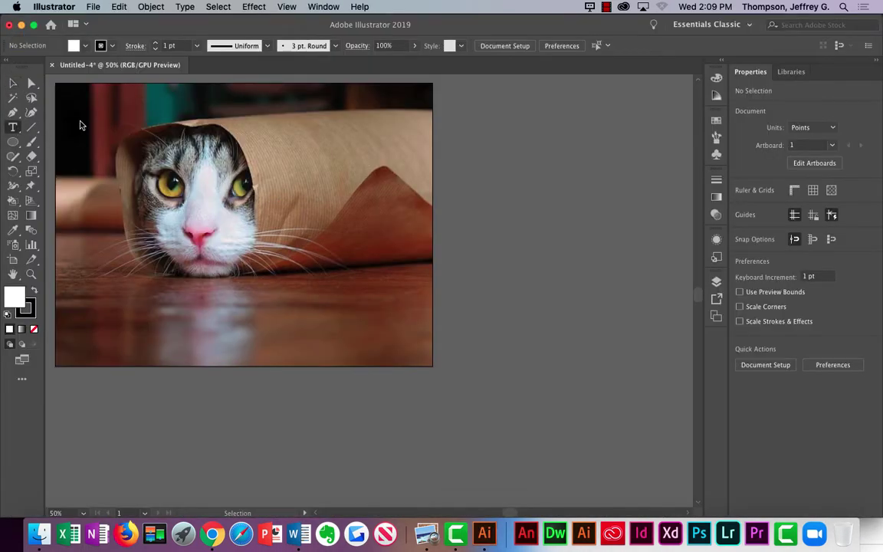
key(t)
drag(97, 110, 367, 215)
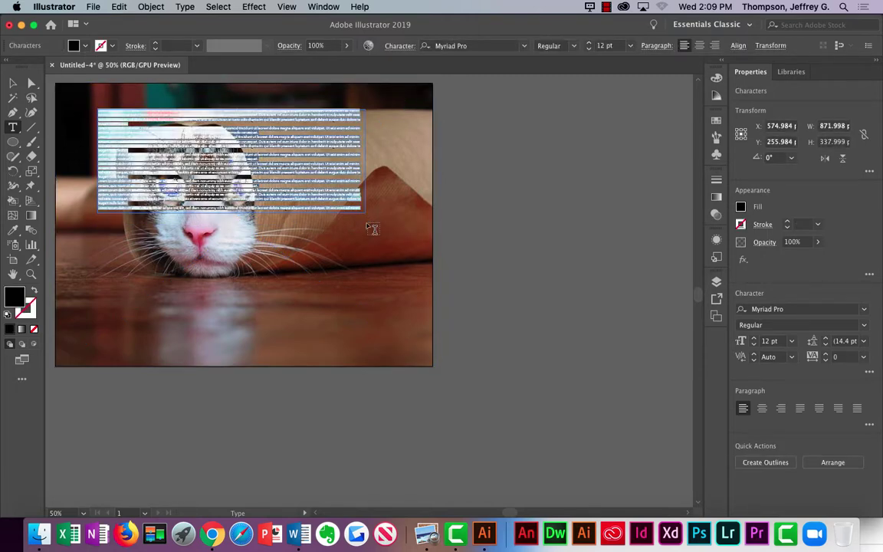
key(cmd+z)
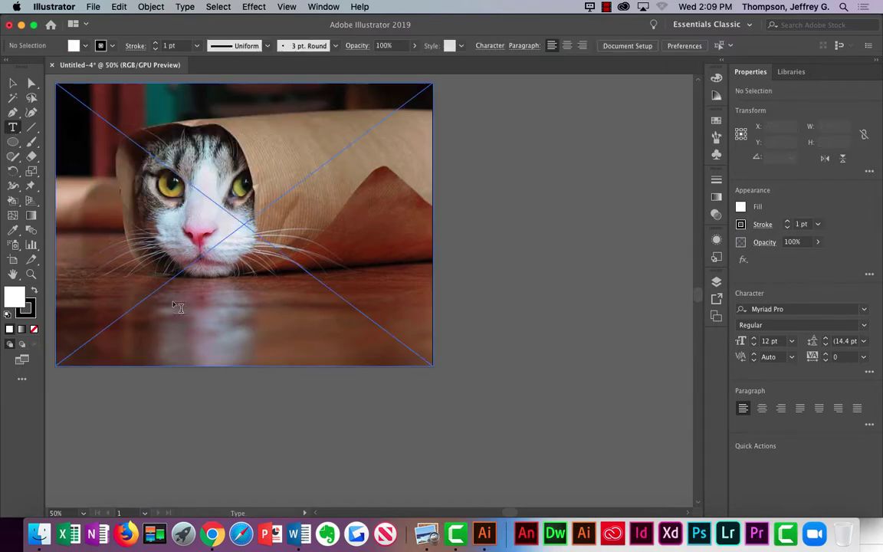
Step: Place a point text object above the cat's head and set its font size to 48 pt
click(157, 105)
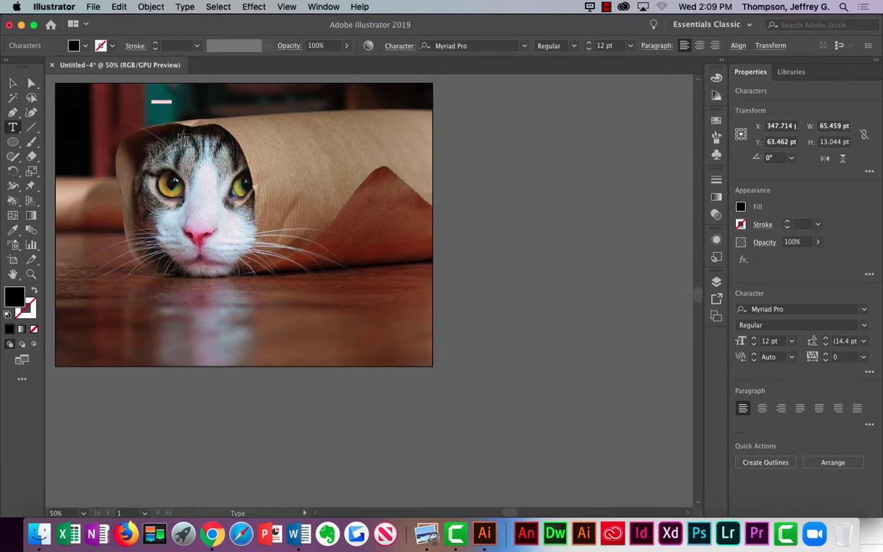
click(631, 49)
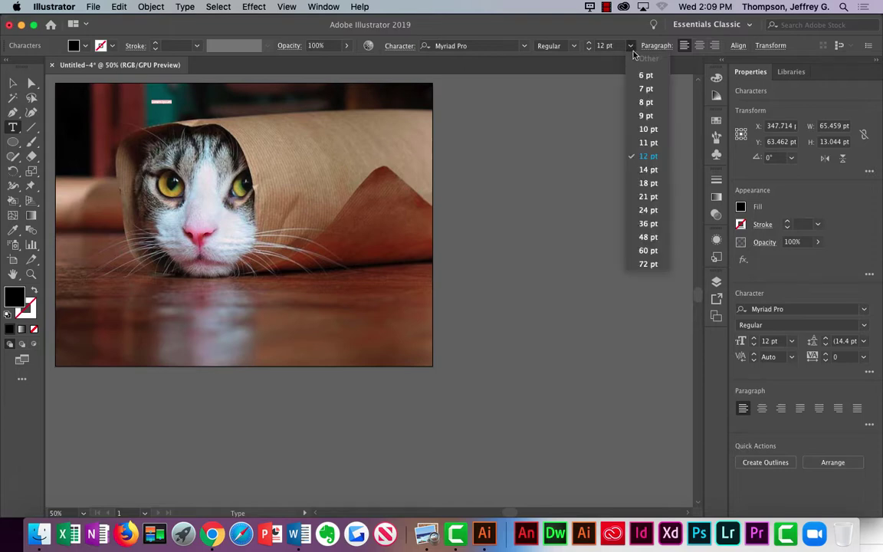
click(648, 237)
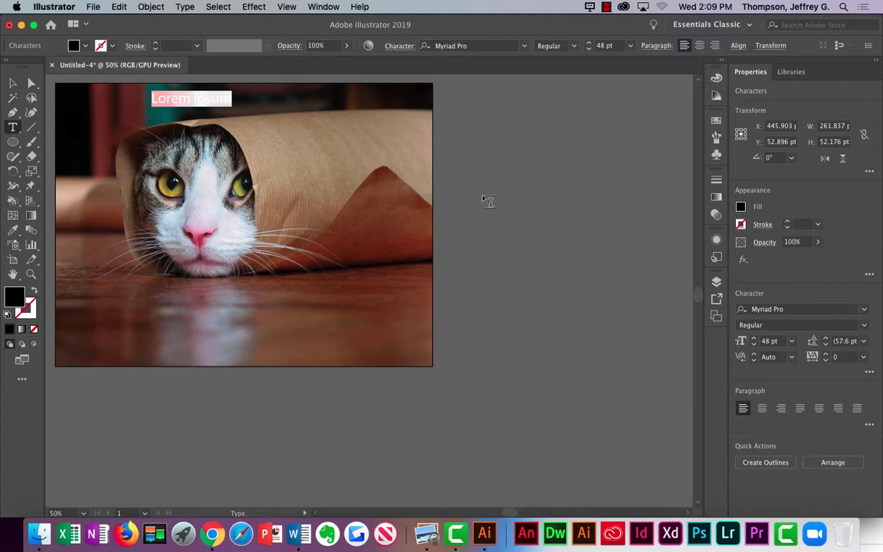
click(300, 541)
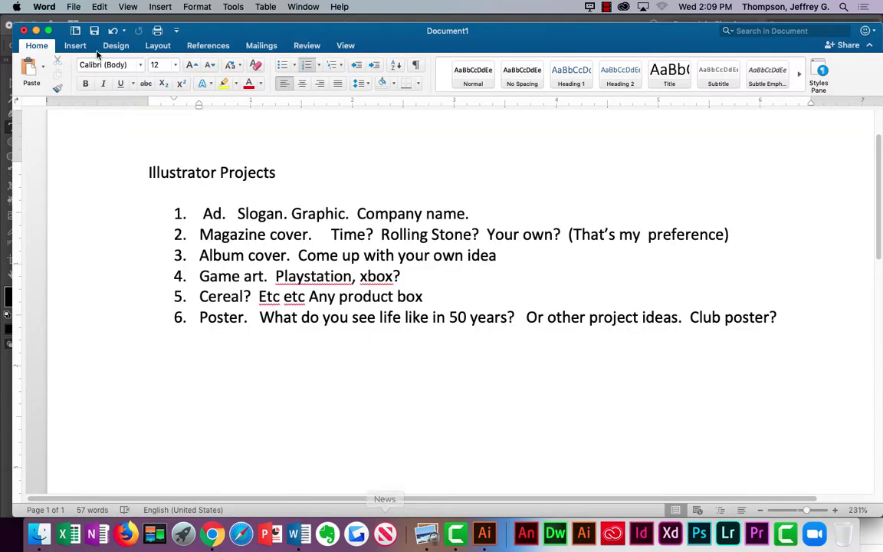
click(36, 30)
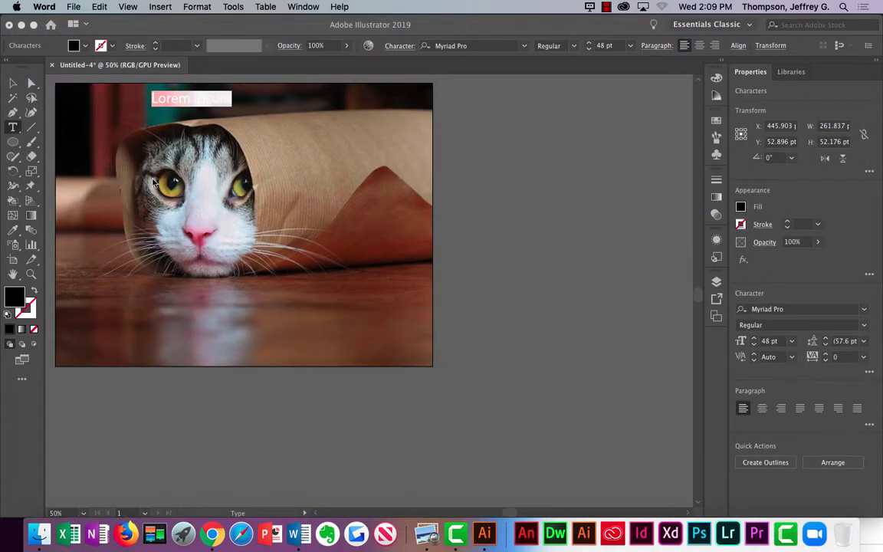
click(300, 536)
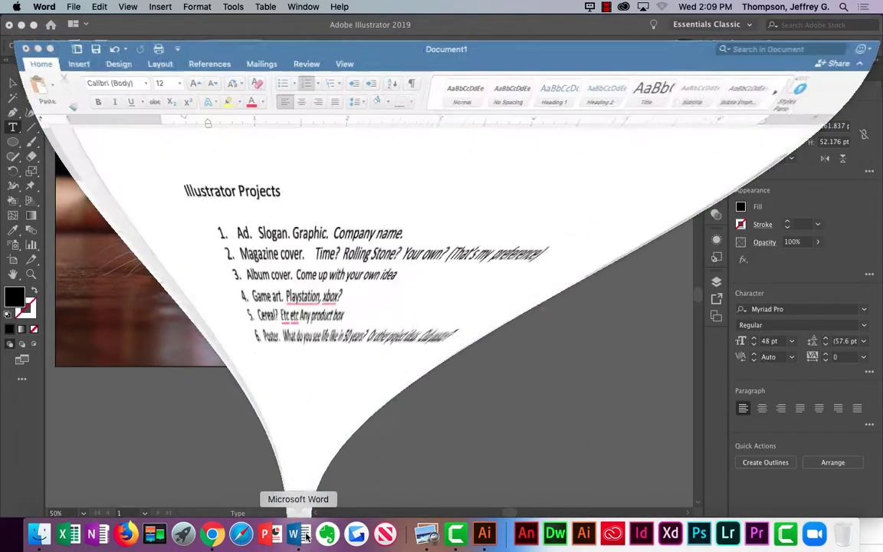
click(36, 31)
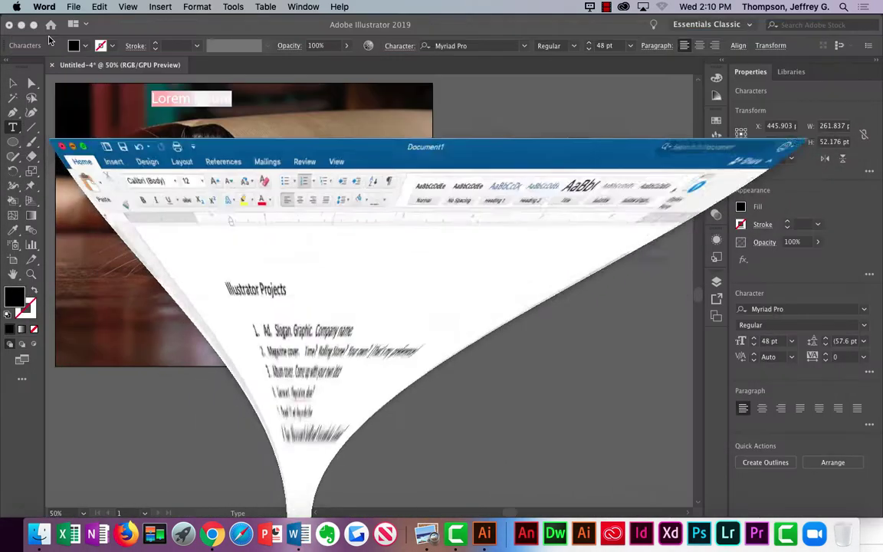
click(428, 536)
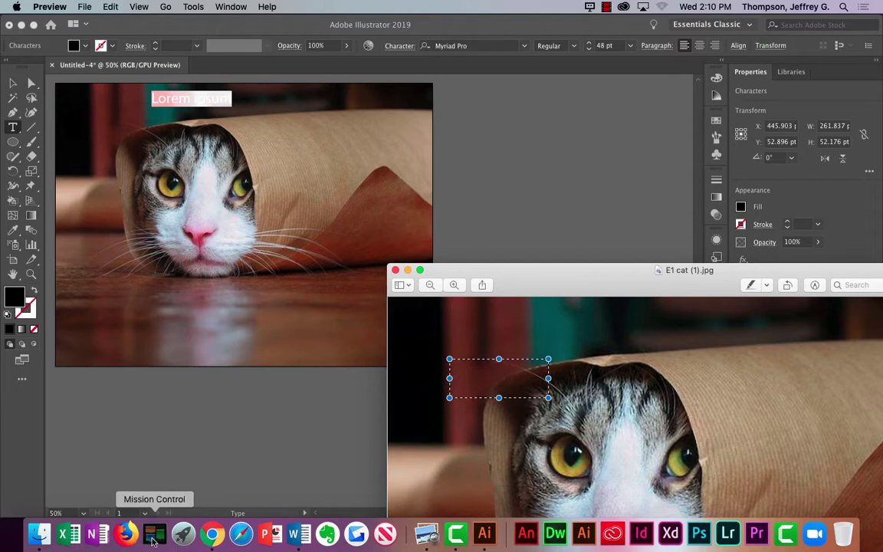
Step: Switch to the E1 (Burrito Cat) assignment page in Chrome, save E1 Illustrator E1 Burrito Cat (1).docx to Downloads and open it
click(154, 535)
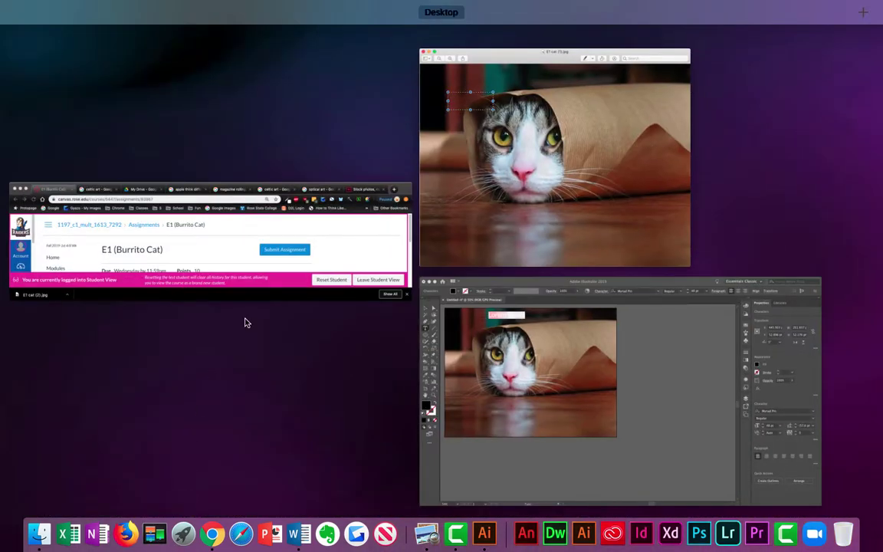
click(280, 272)
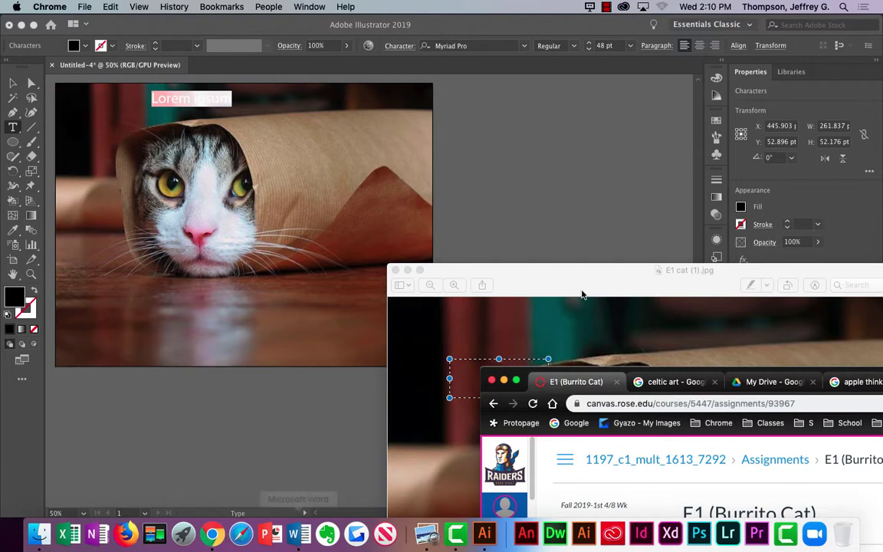
drag(677, 375, 347, 100)
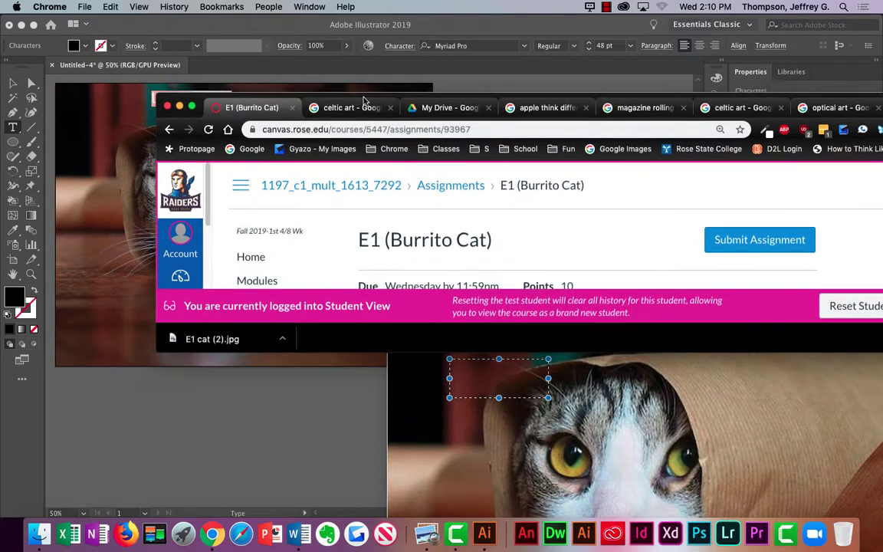
scroll(563, 289, down, 4)
click(480, 268)
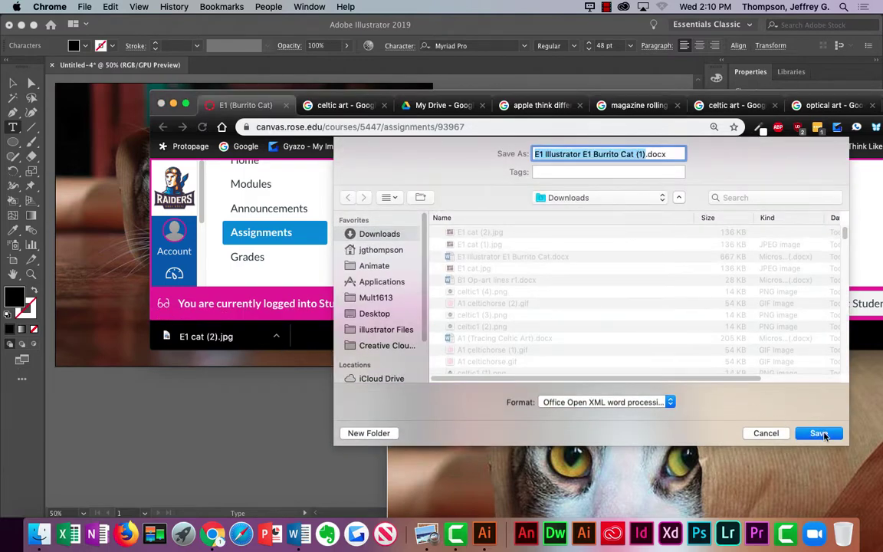
click(819, 431)
click(207, 338)
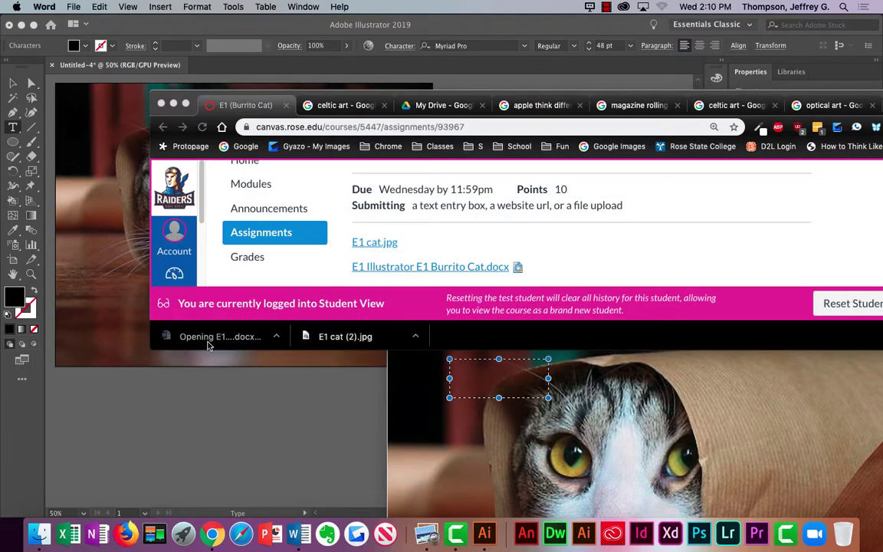
Step: Look up the caption wording in instruction 4 and enter WOULD YOU LIKE GUACAMOLE as the text in Illustrator
scroll(352, 345, down, 10)
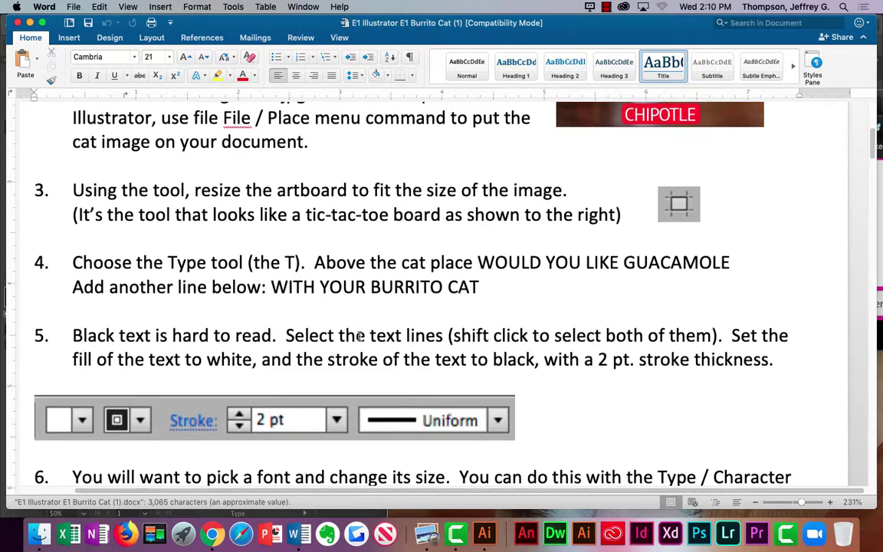
drag(477, 263, 558, 299)
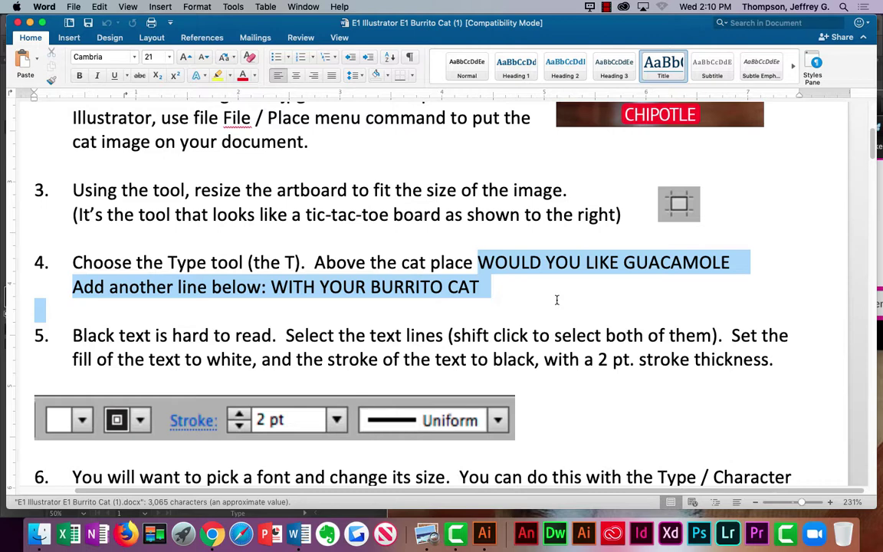
click(473, 539)
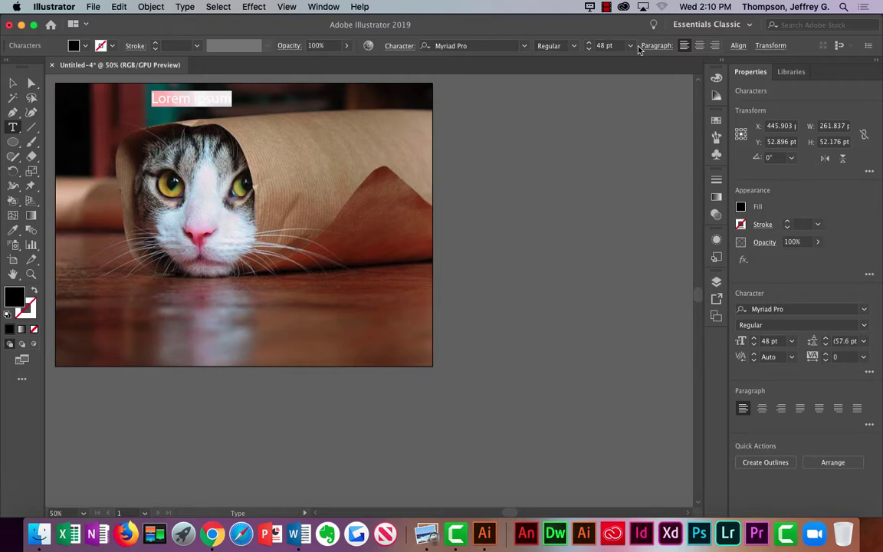
text(WOULD)
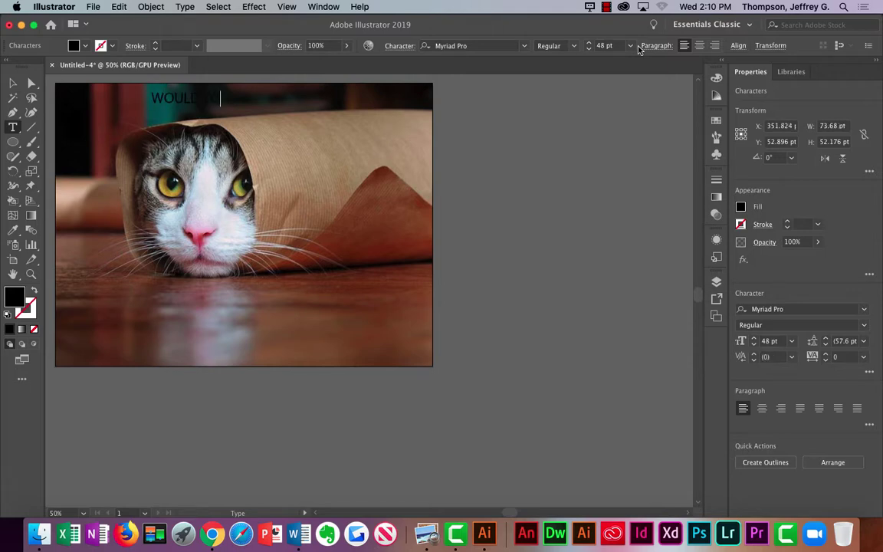
text( YOU LIKE GUACAMOLE WIT)
key(BackSpace)
key(BackSpace)
key(BackSpace)
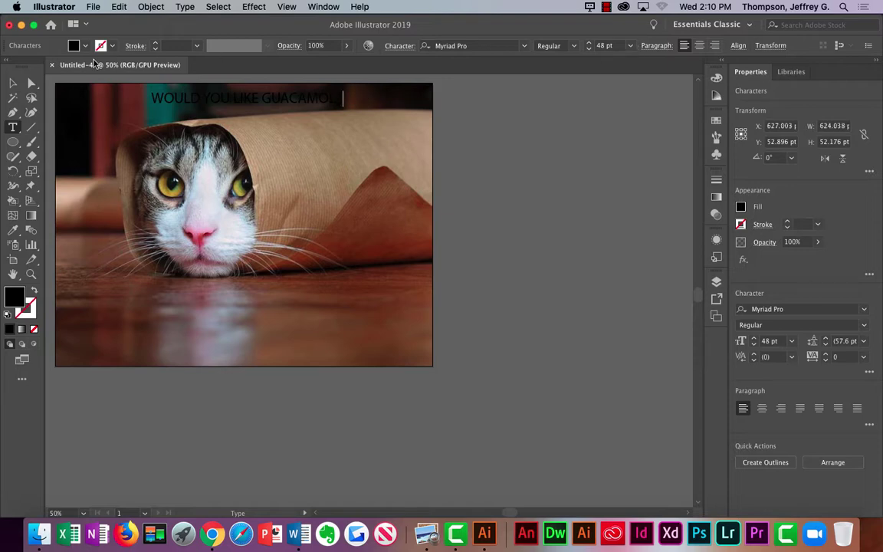
Step: Select the caption as an object and set its fill colour to white
click(12, 83)
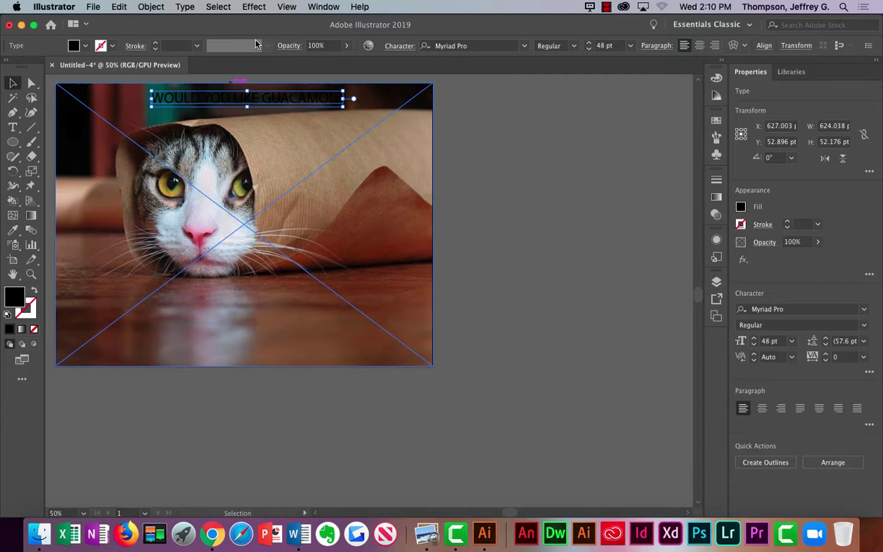
click(72, 45)
click(21, 68)
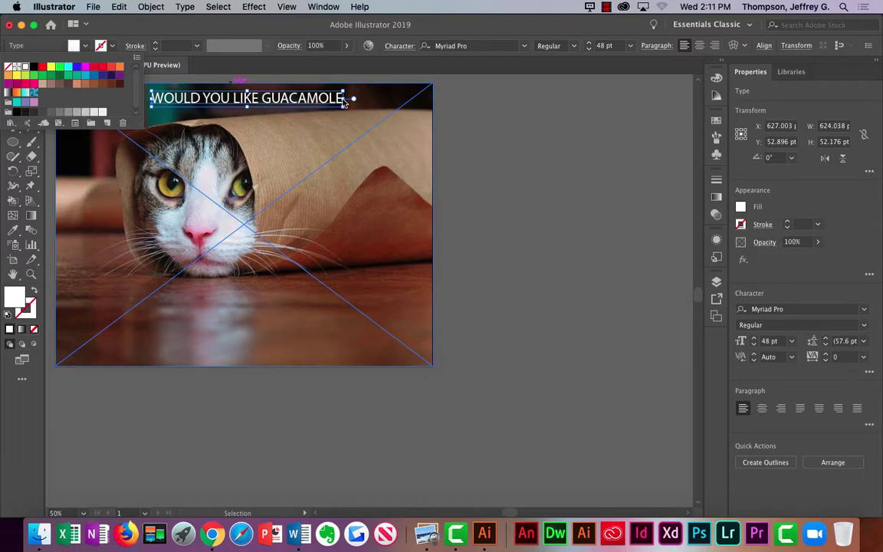
click(281, 114)
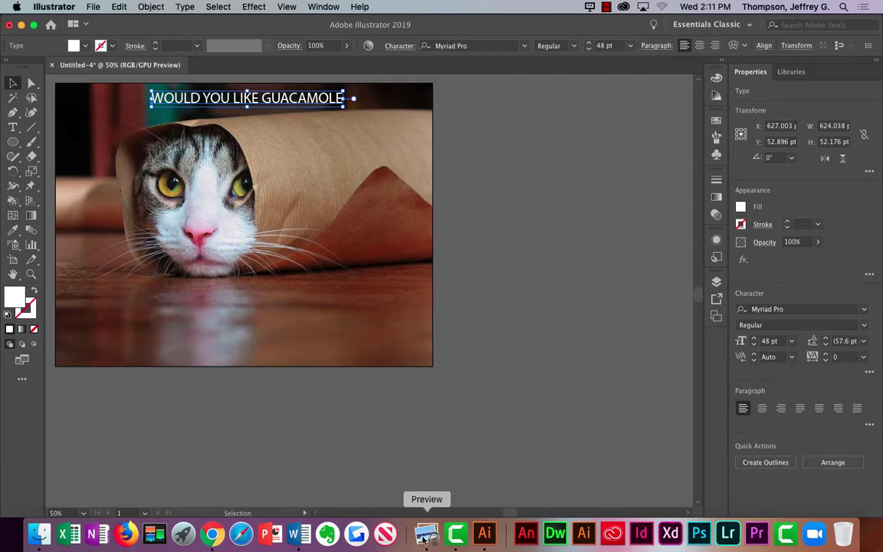
Step: Check the sample illustration's caption style in the Word instructions and minimize the document
click(298, 535)
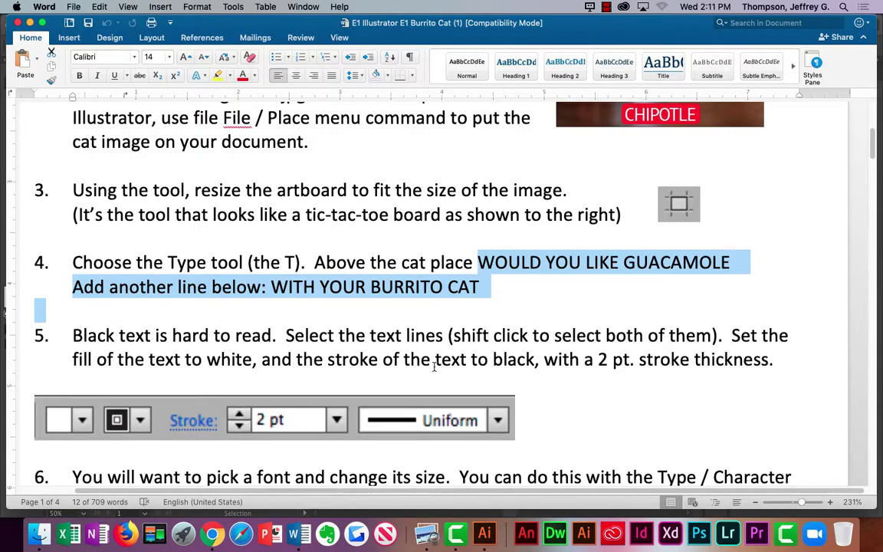
scroll(434, 366, up, 5)
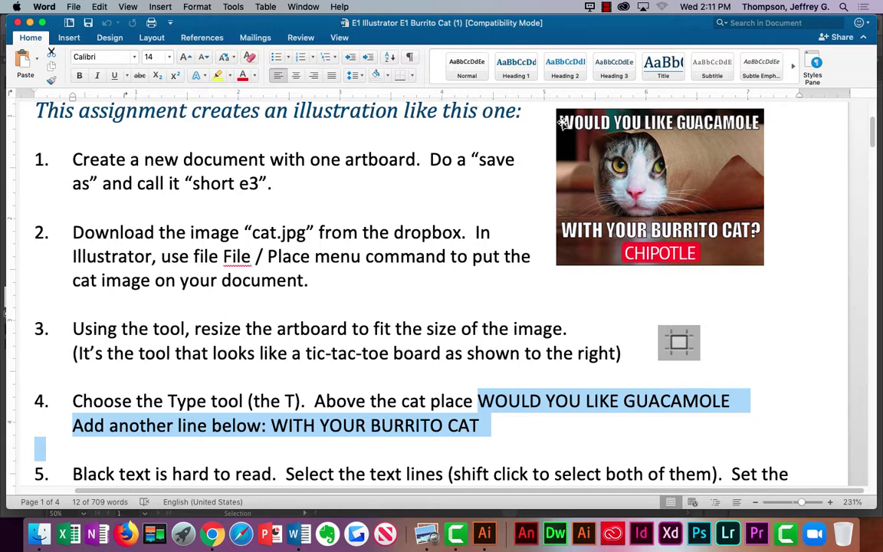
click(32, 23)
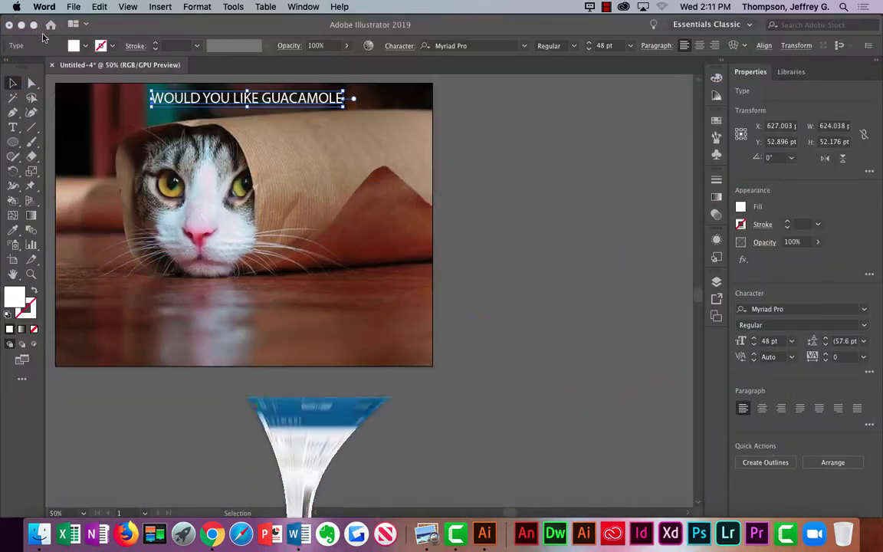
Step: Change the font of the WOULD YOU LIKE GUACAMOLE caption to Impact
click(222, 114)
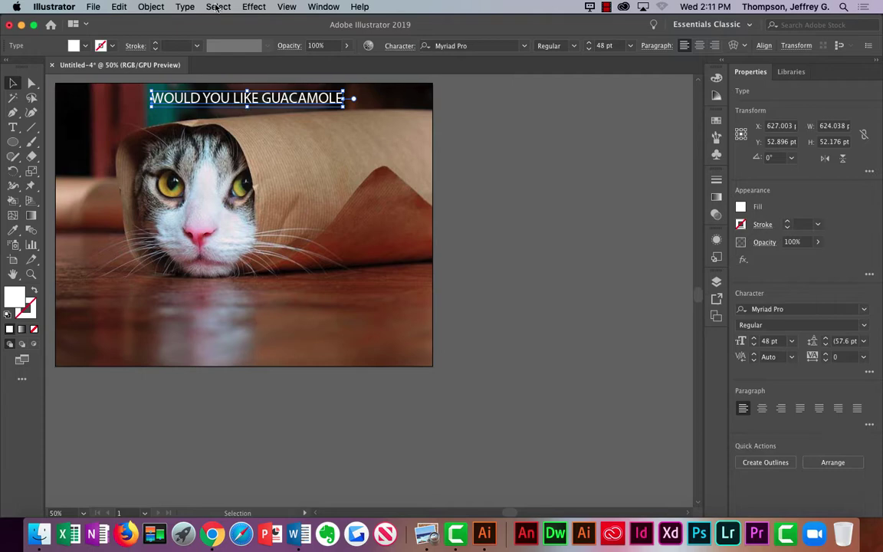
click(182, 7)
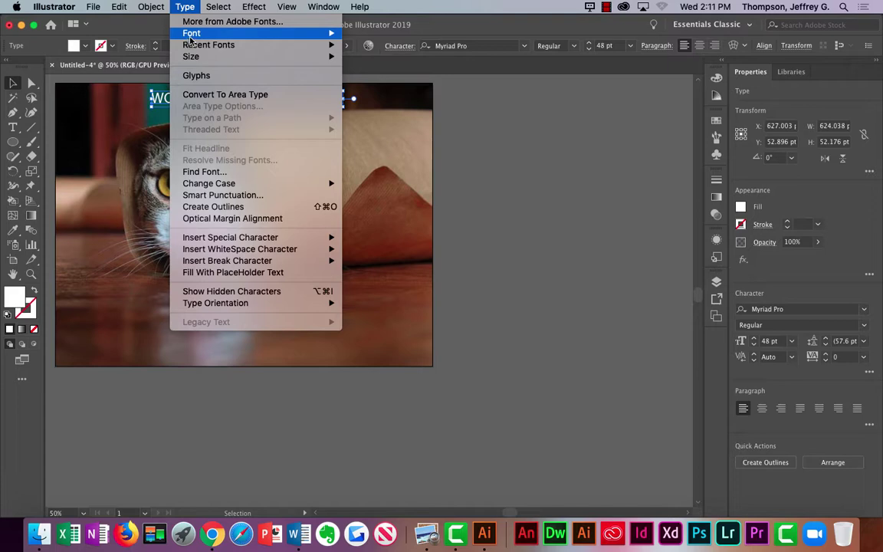
mouse_move(191, 35)
mouse_move(249, 34)
scroll(451, 485, down, 5)
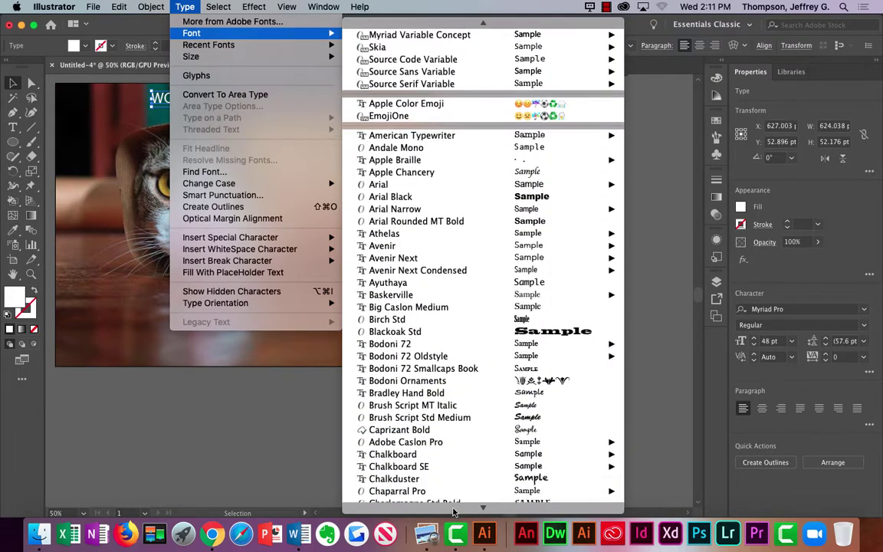
scroll(451, 516, down, 6)
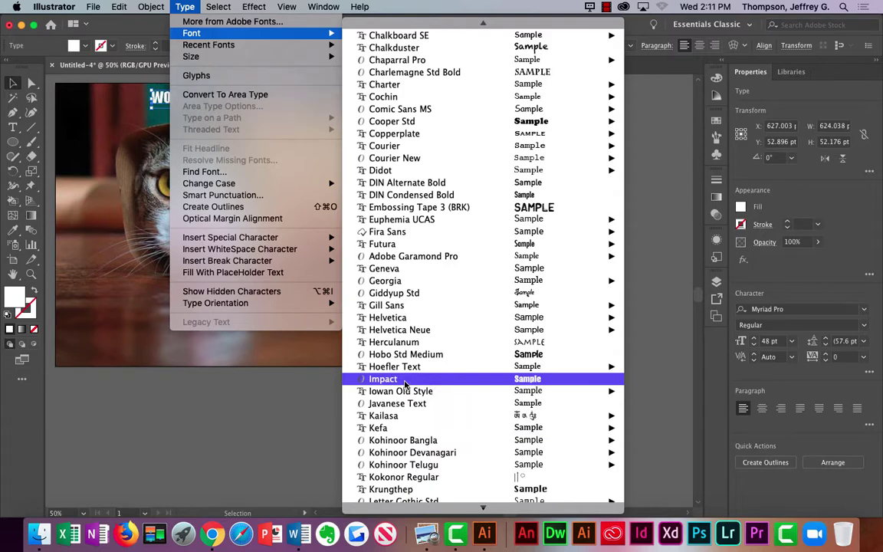
click(405, 382)
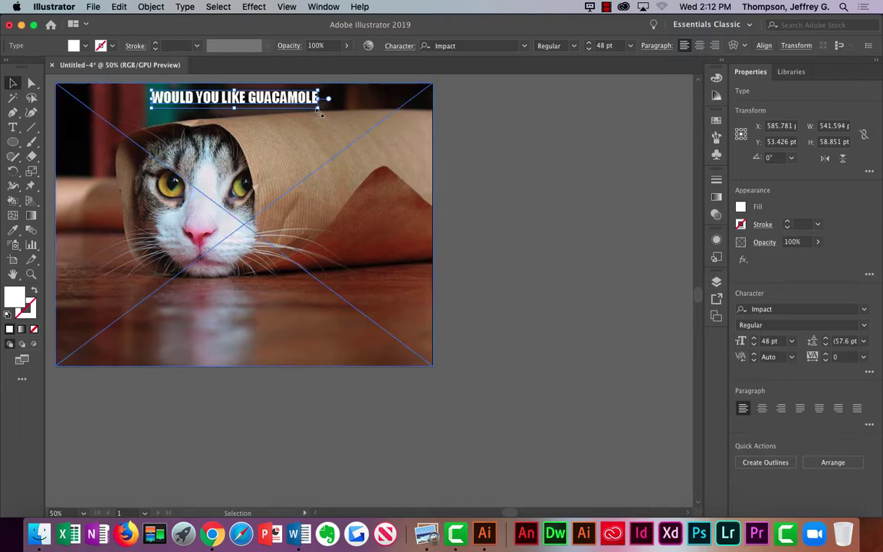
Step: Enlarge the caption to span most of the artboard's width, position it along the image's upper edge and deselect it
drag(318, 109, 258, 121)
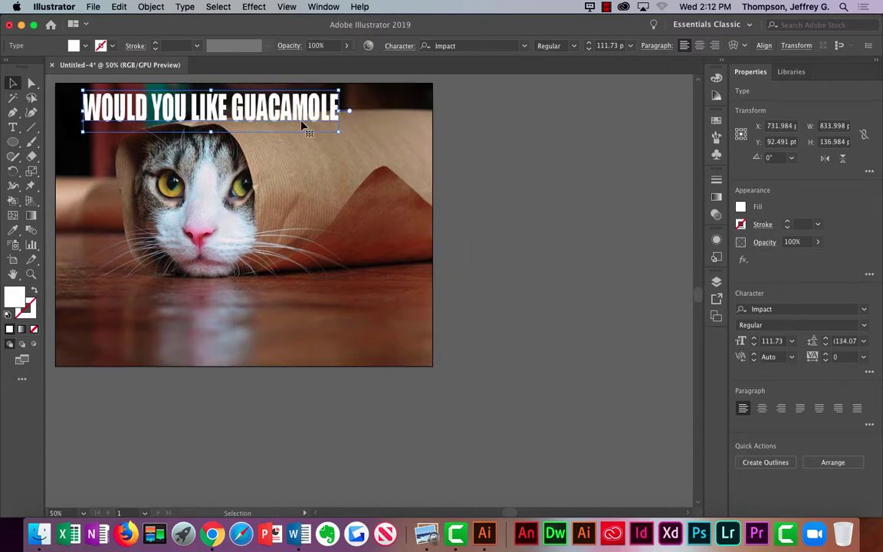
drag(339, 133, 374, 116)
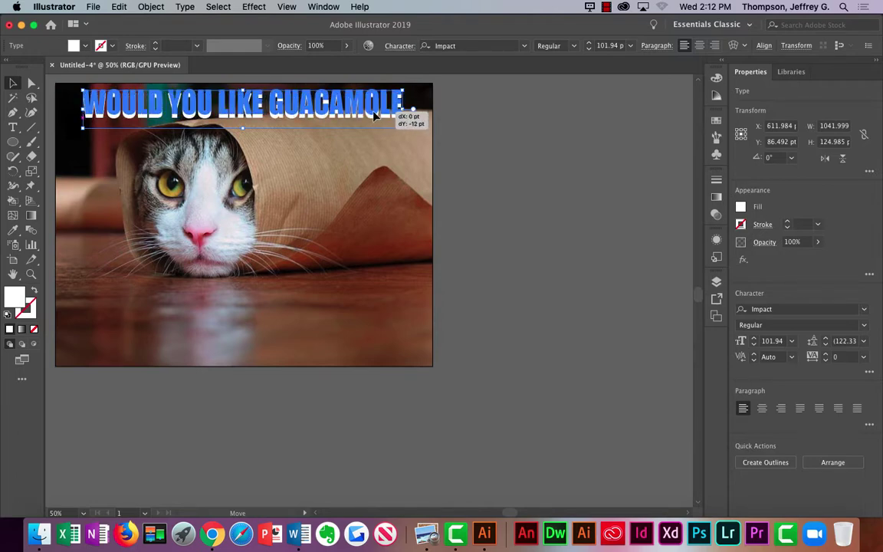
click(454, 118)
drag(383, 117, 410, 125)
click(507, 131)
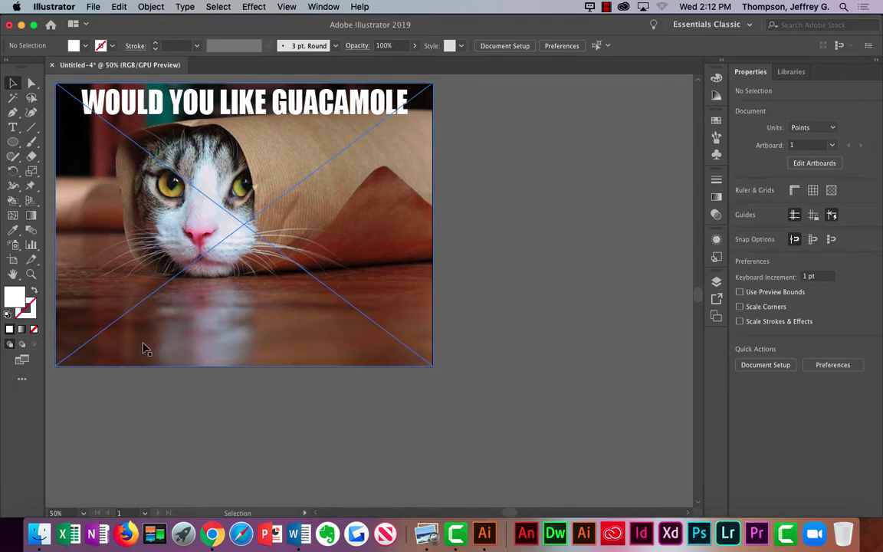
Step: Move the WOULD YOU LIKE GUACAMOLE caption slightly higher, flush with the image's upper edge, and deselect it
click(298, 121)
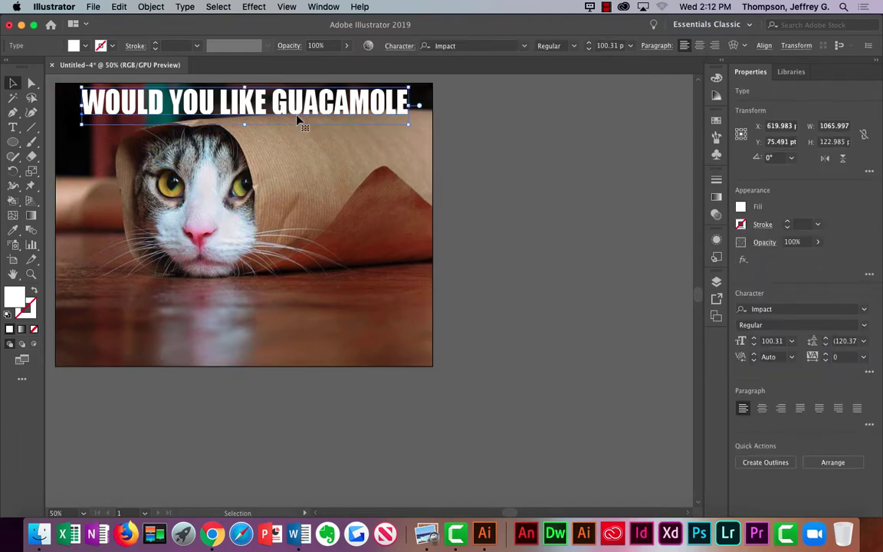
mouse_move(299, 121)
mouse_down()
mouse_move(299, 130)
mouse_move(302, 112)
mouse_up()
click(525, 166)
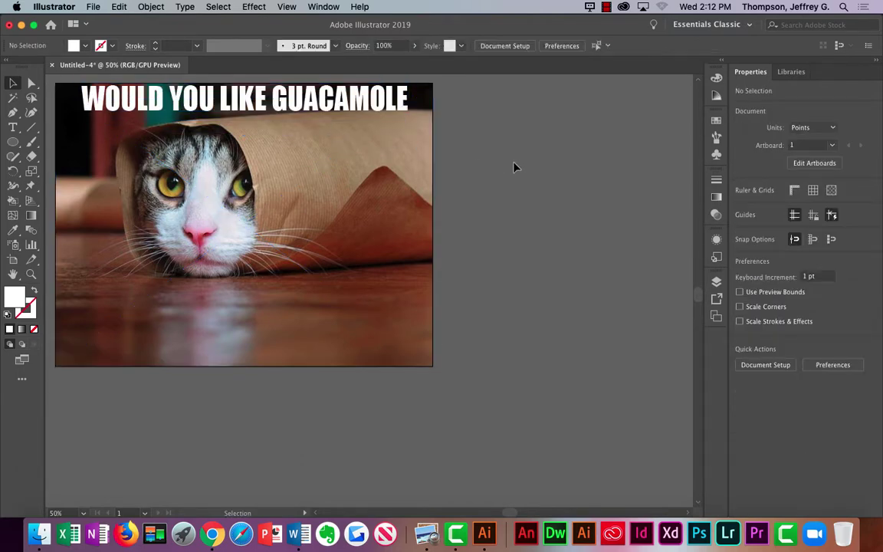
Step: Duplicate the caption near the image's lower edge and replace the copy's text with WITH YOUR BURRITO CAT?
click(345, 113)
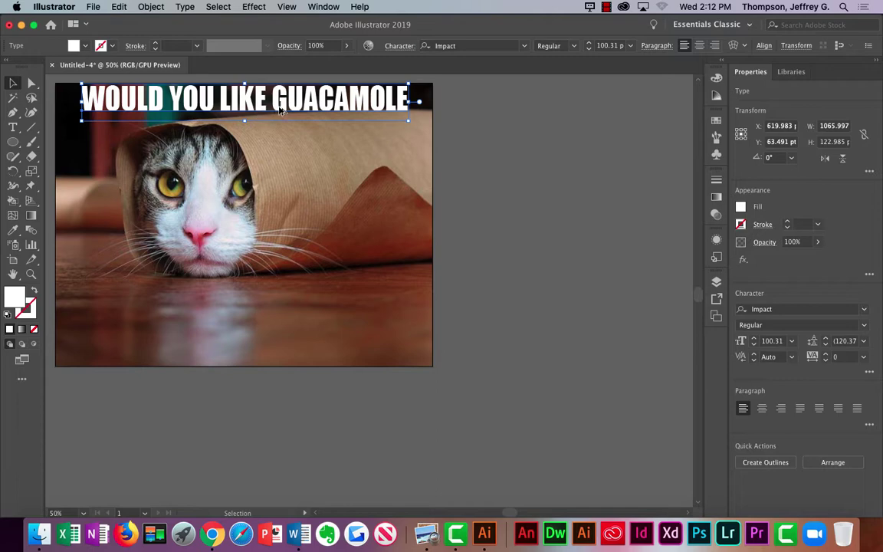
drag(278, 116, 282, 357)
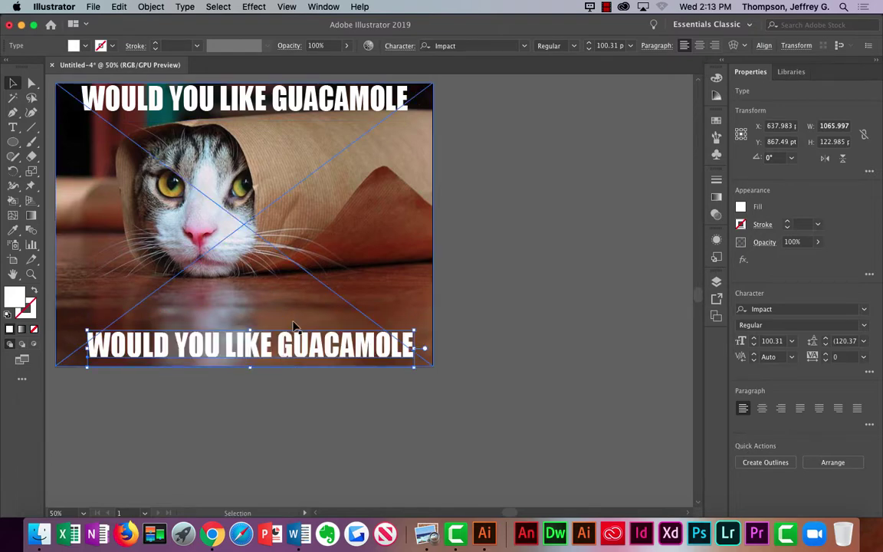
double_click(129, 347)
drag(88, 346, 427, 367)
text(WITH YOUR N)
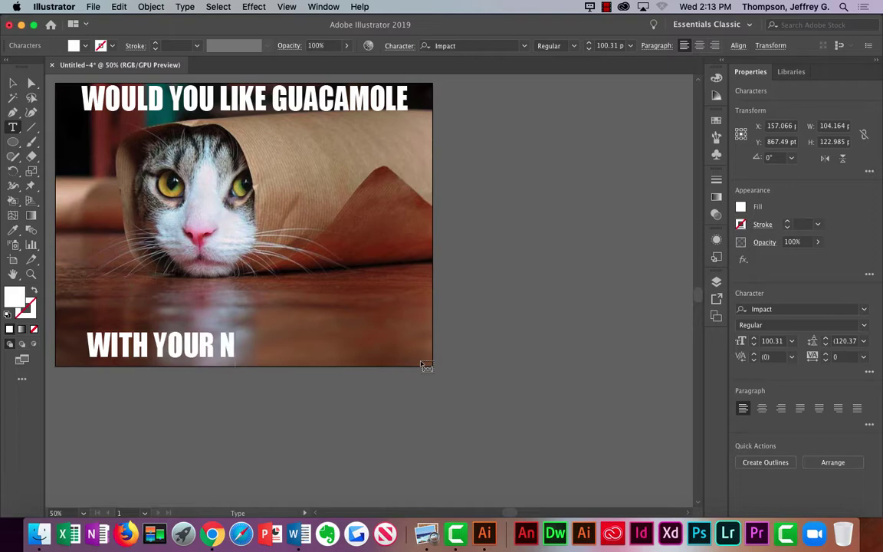
key(BackSpace)
text(BU)
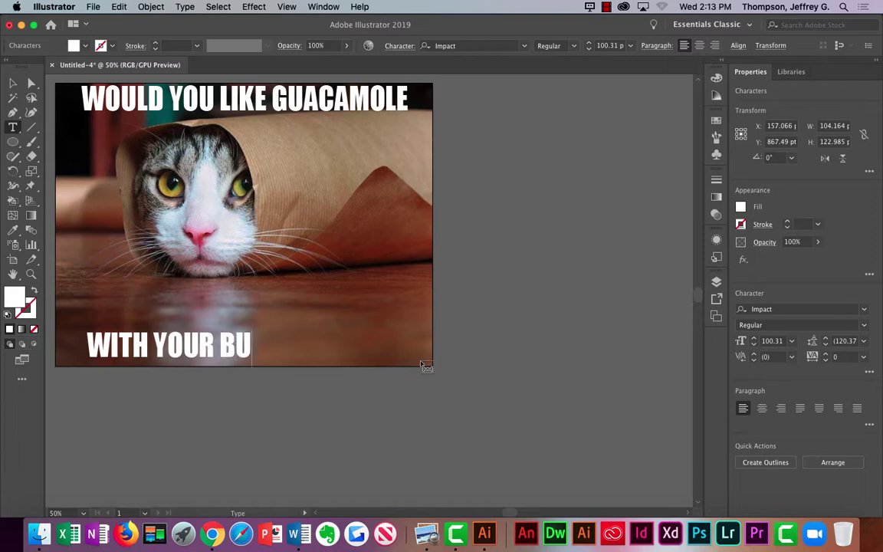
text(RRITO CAT?)
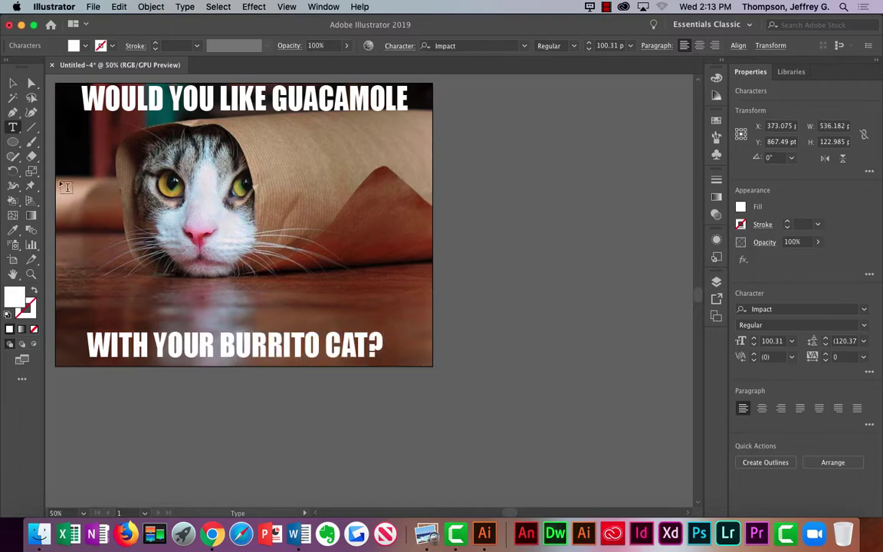
click(13, 83)
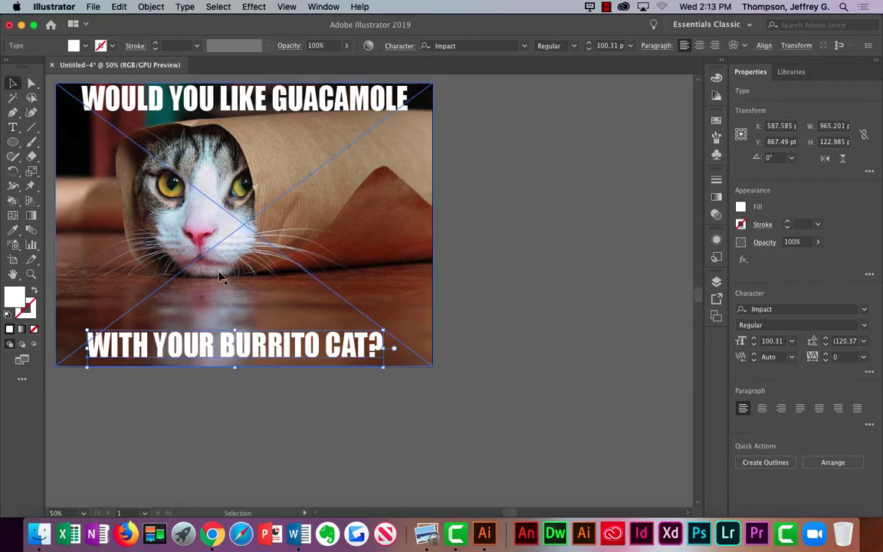
Step: Move the WITH YOUR BURRITO CAT? caption up beneath the cat, centre it horizontally by eye and deselect it
drag(272, 349, 287, 316)
click(551, 280)
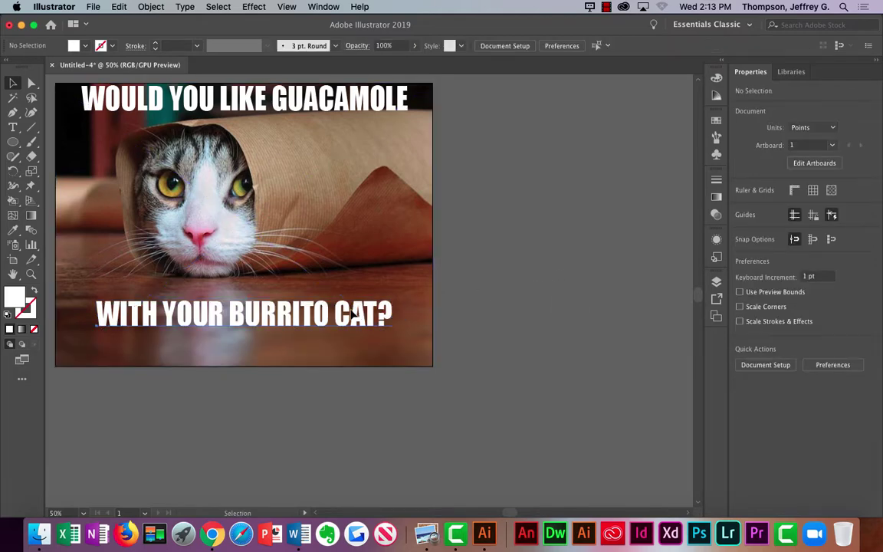
click(355, 317)
drag(355, 316, 350, 316)
click(463, 239)
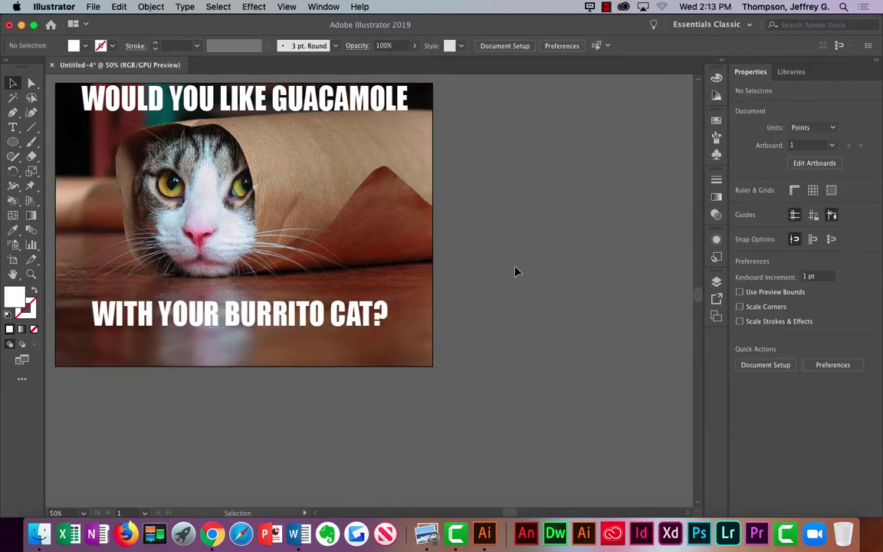
click(383, 315)
click(524, 305)
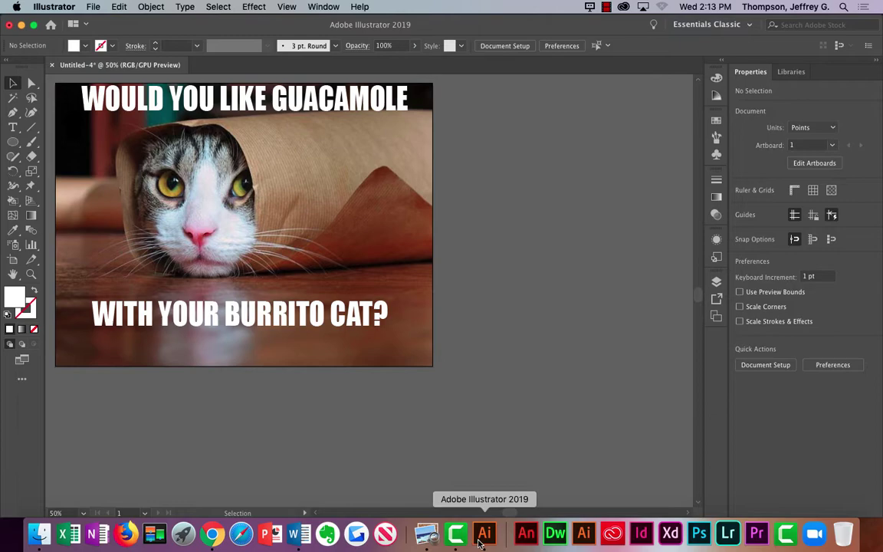
Step: Switch to Word, save the project ideas list to the Desktop as Illustrator Projects.docx and minimize the document
click(300, 544)
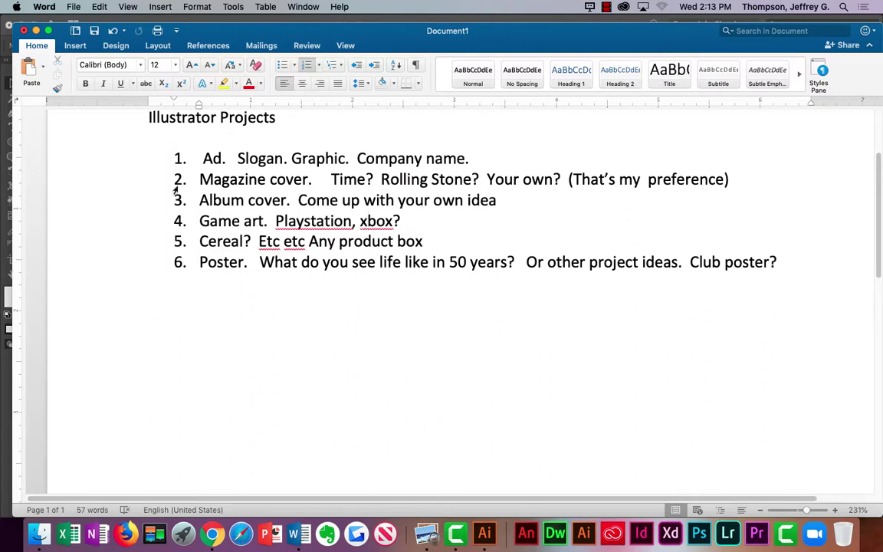
click(70, 6)
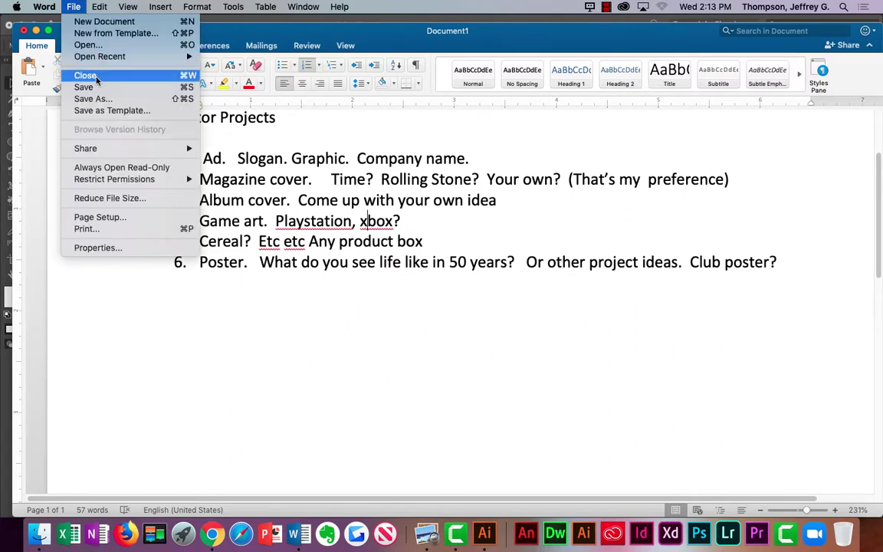
click(95, 99)
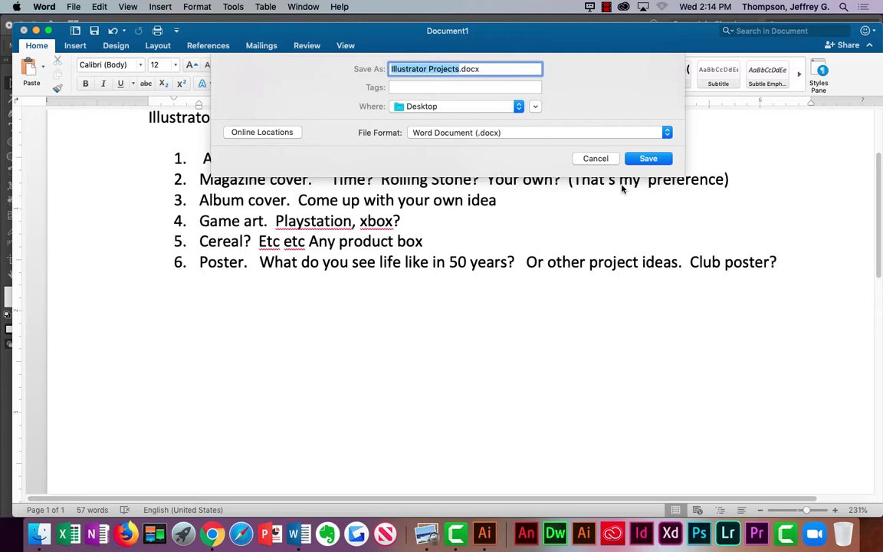
click(648, 157)
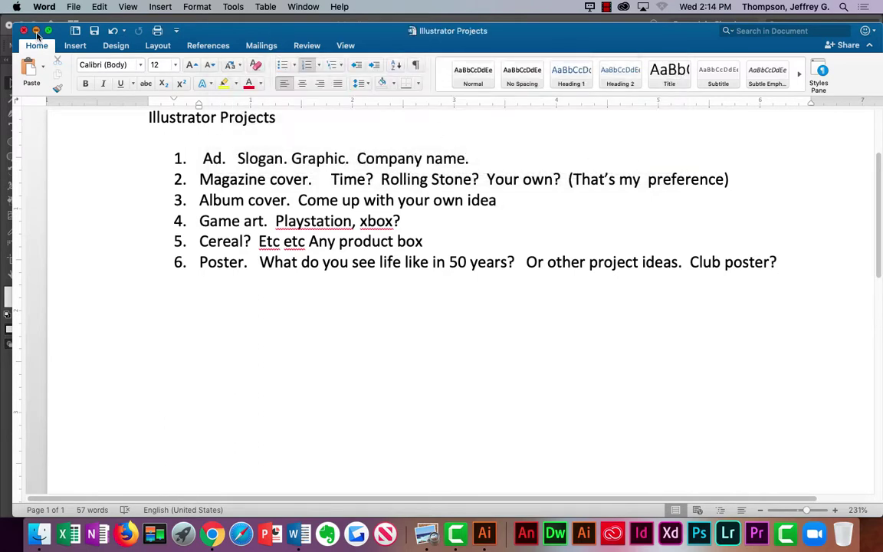
click(35, 31)
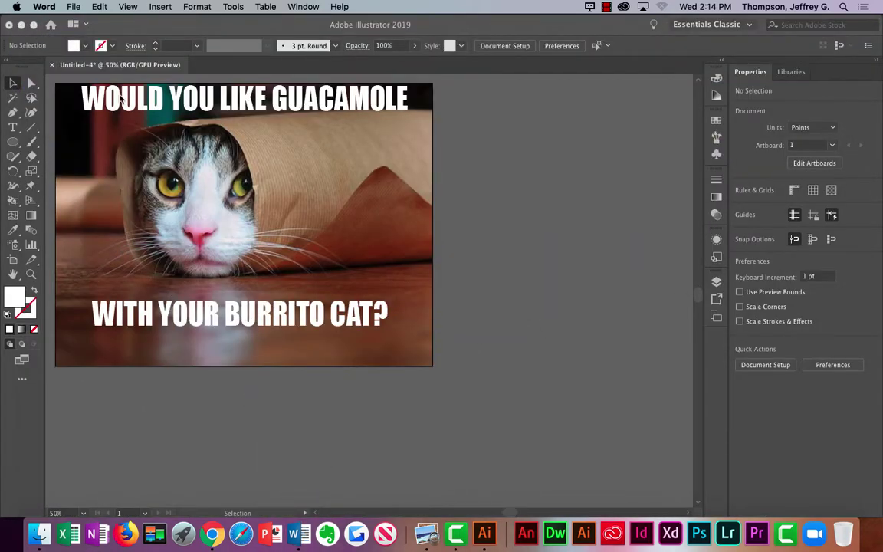
Step: Select the upper caption and close the Illustrator Projects, A1 (Tracing Celtic Art) and B1 Op-art lines documents in Word
click(15, 84)
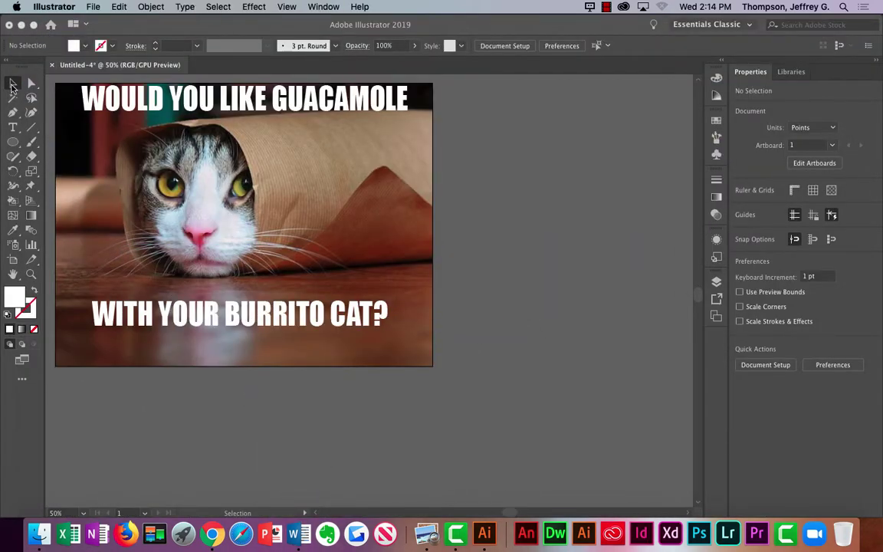
click(157, 114)
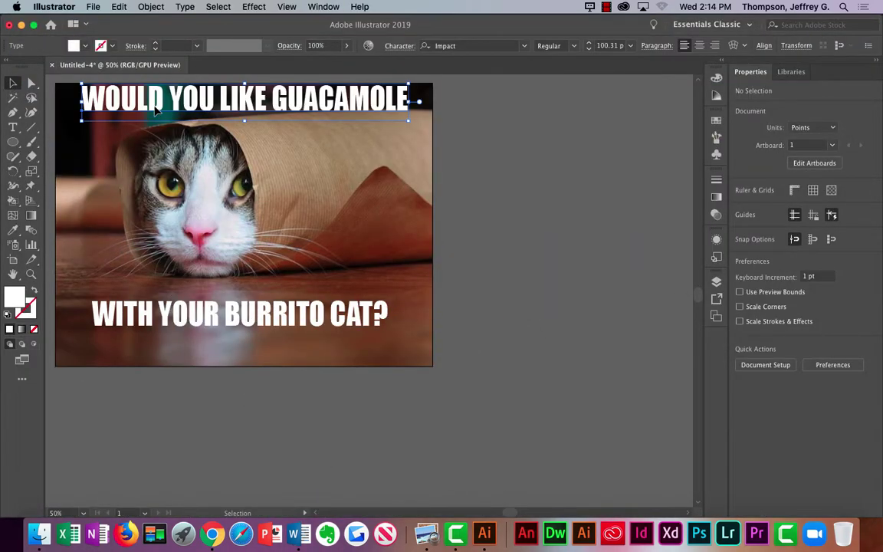
click(299, 537)
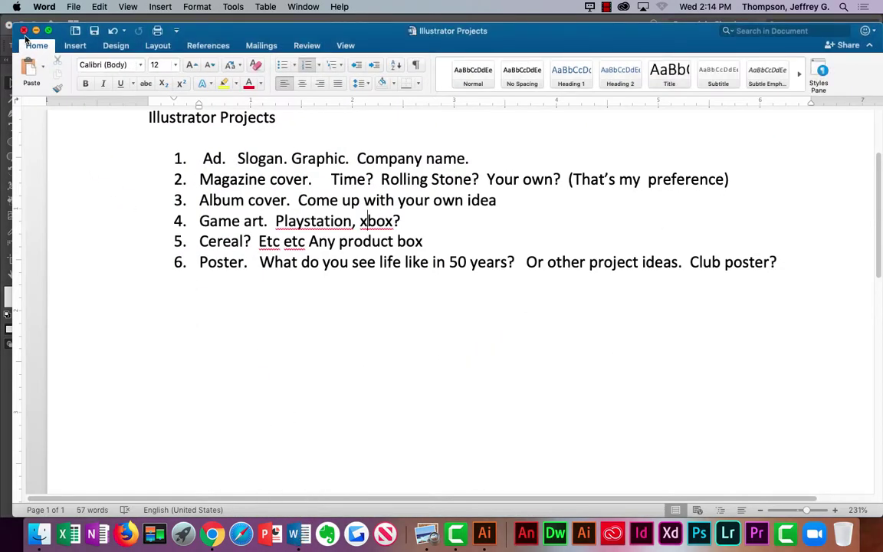
click(24, 31)
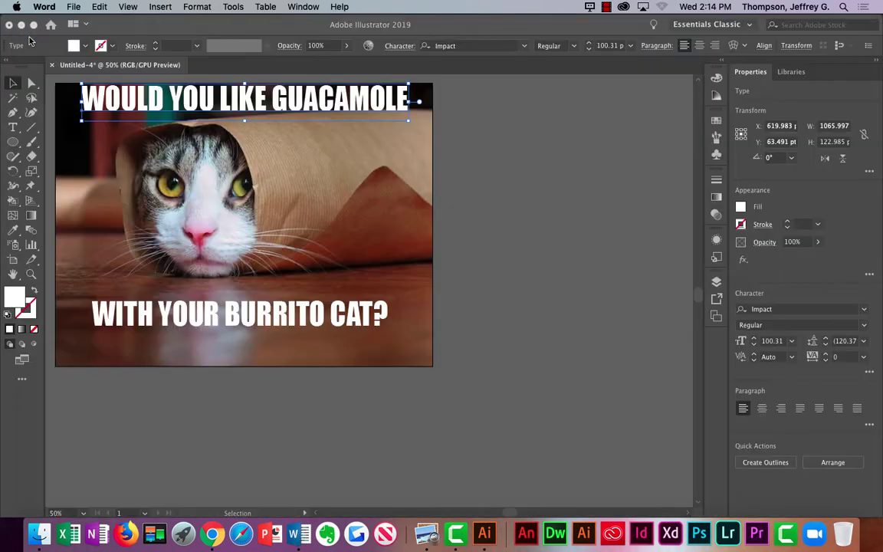
click(300, 536)
scroll(278, 371, down, 1)
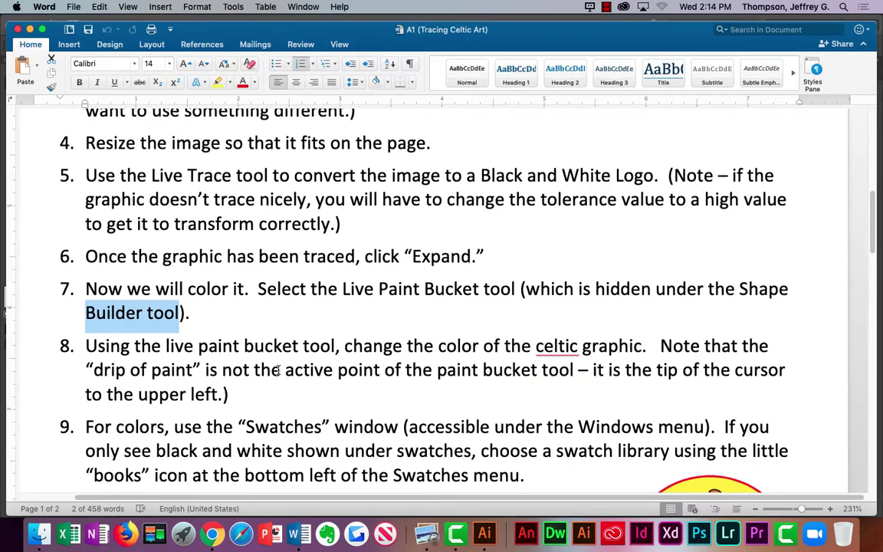
click(19, 29)
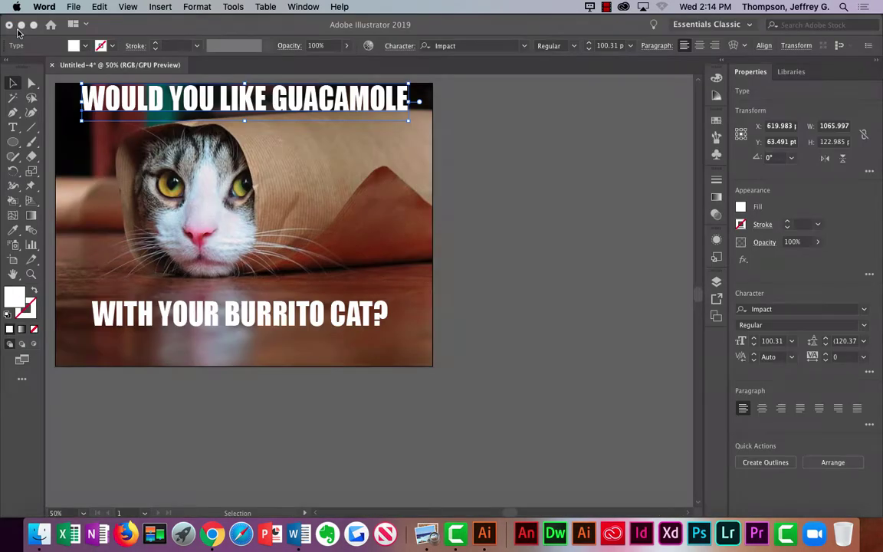
click(299, 535)
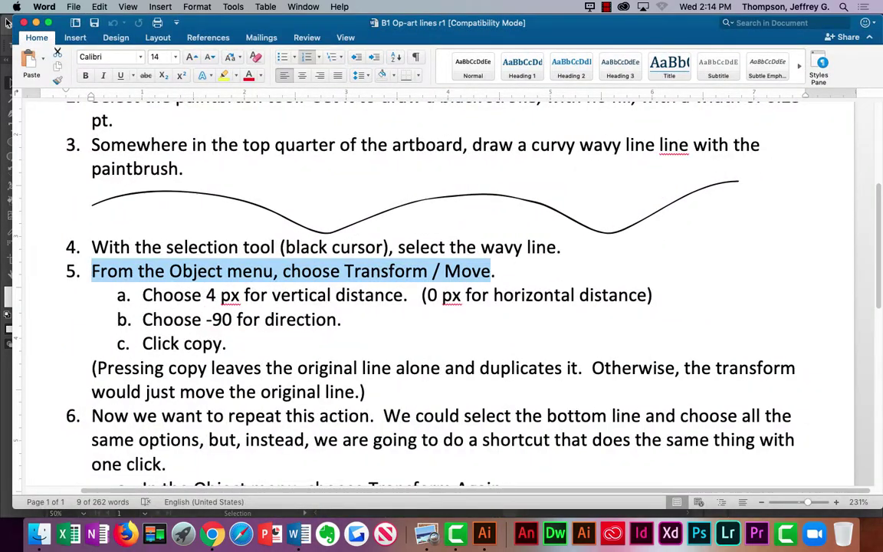
click(23, 22)
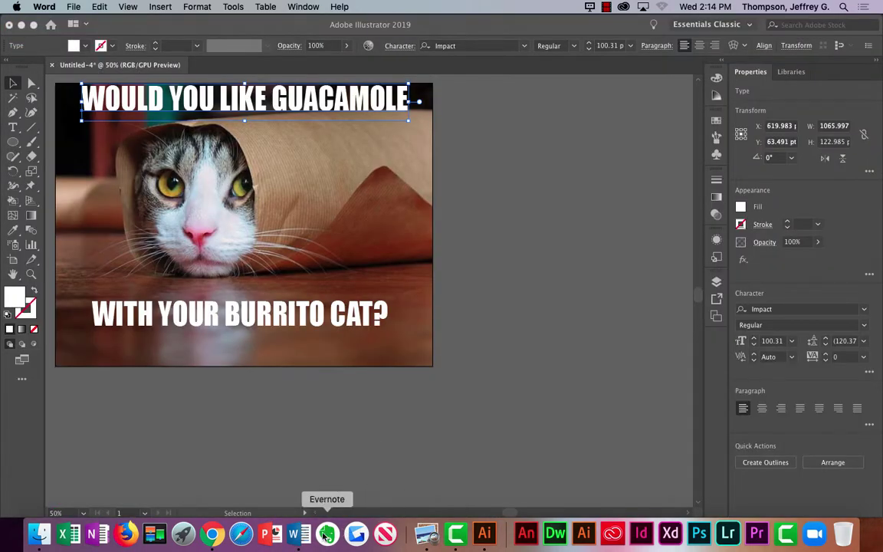
Step: Read the E1 Burrito Cat instructions in Word on adding the captions, their fill and stroke, and their font and size
click(299, 534)
scroll(261, 310, down, 2)
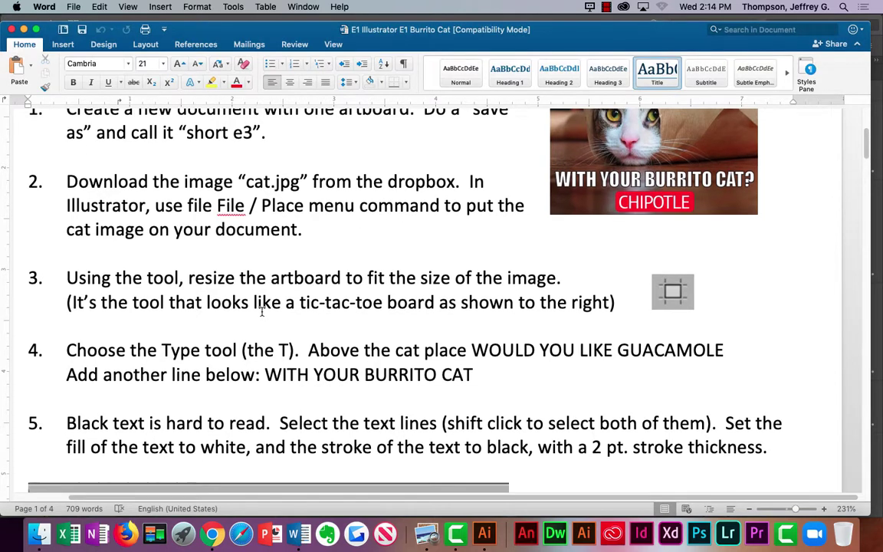
scroll(261, 310, down, 5)
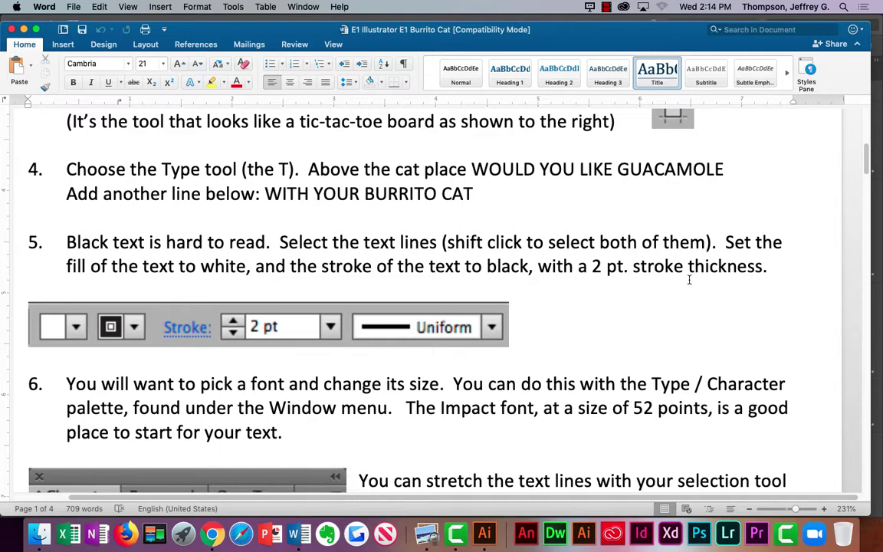
scroll(368, 307, down, 3)
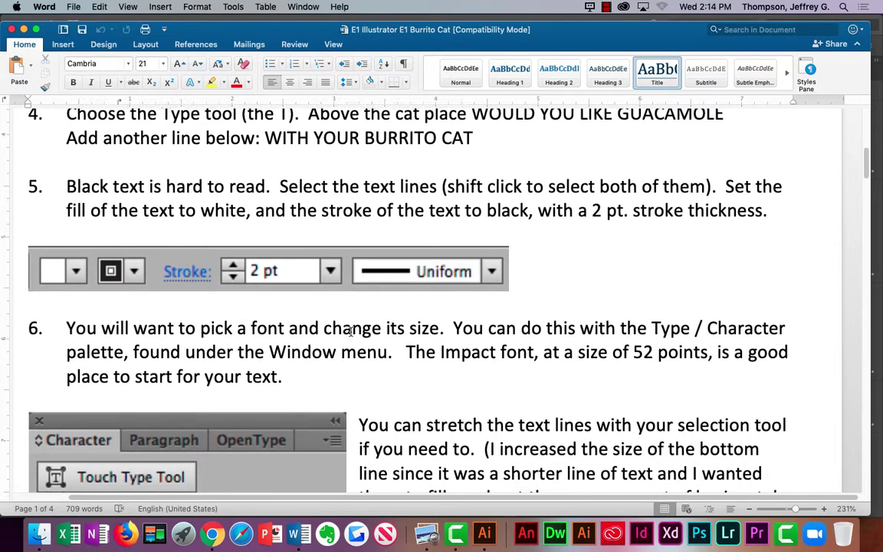
scroll(351, 331, down, 8)
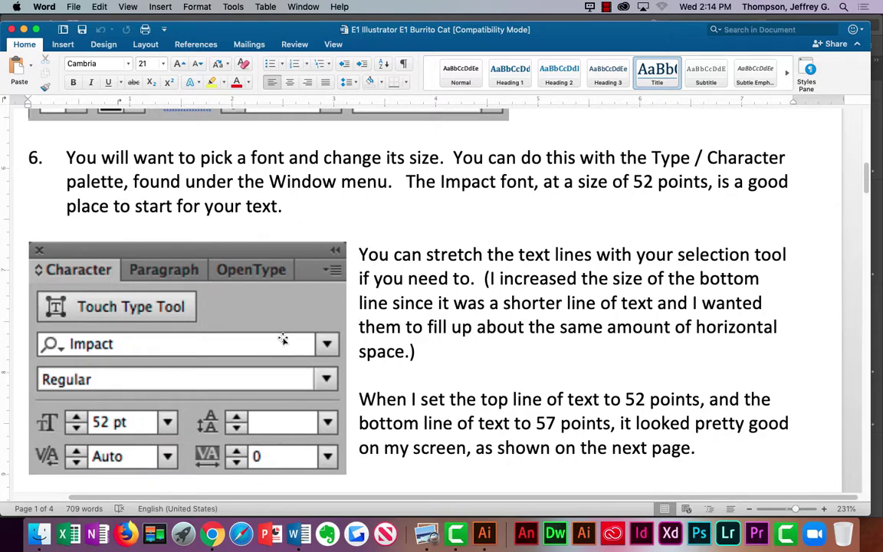
scroll(230, 307, down, 2)
scroll(158, 282, down, 2)
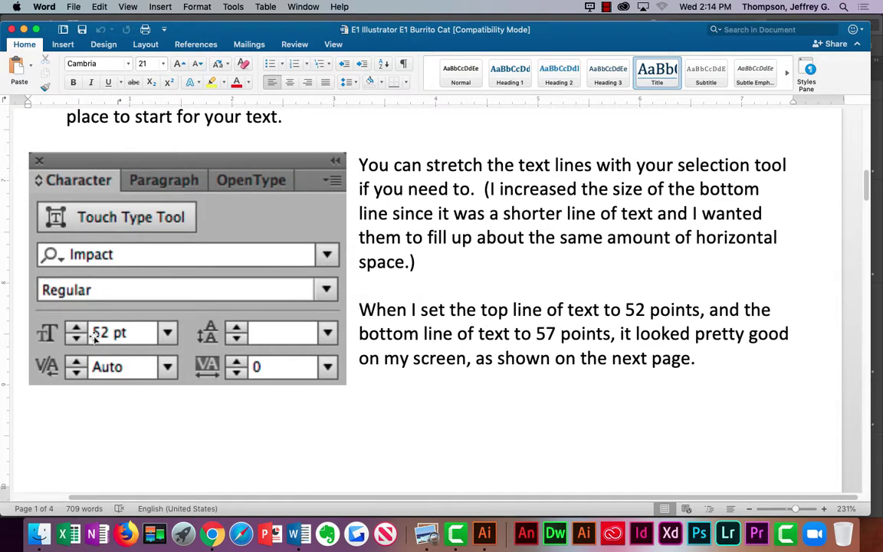
scroll(154, 337, down, 1)
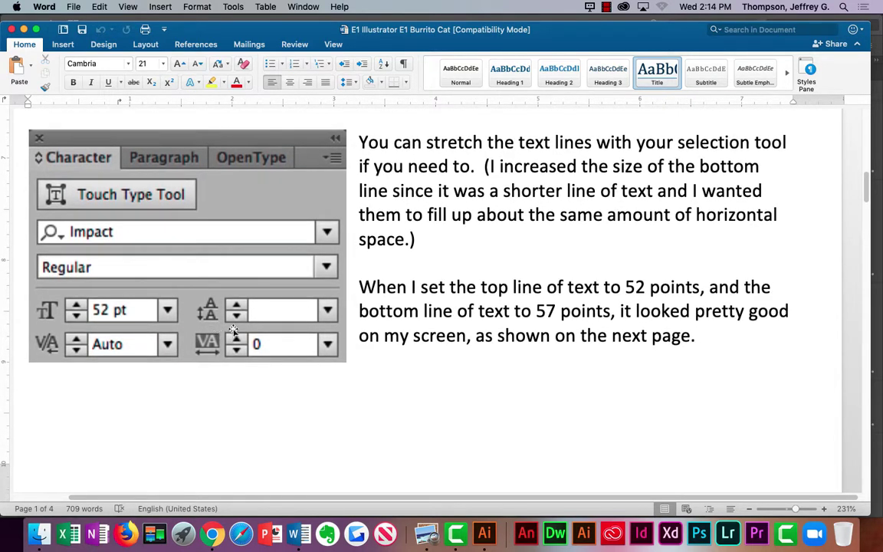
scroll(306, 330, down, 4)
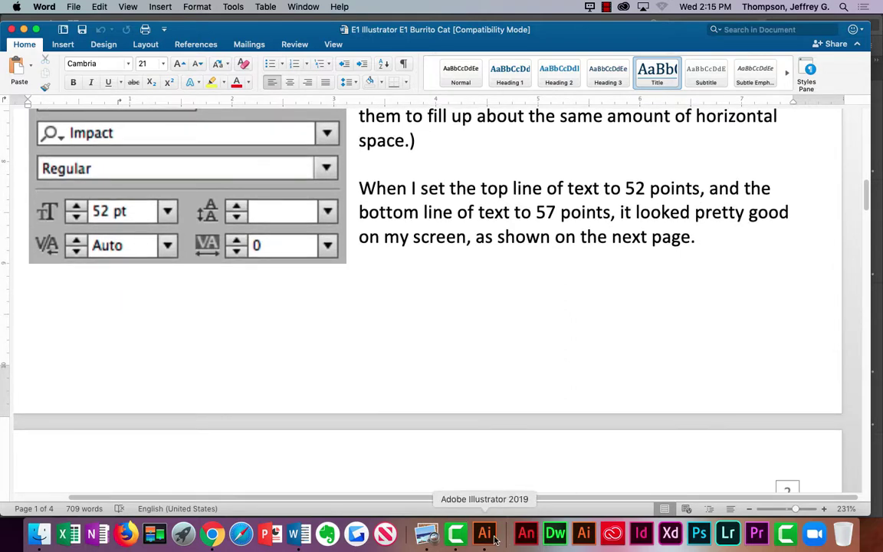
Step: Switch to Illustrator, open the floating Character panel from the upper caption's custom type size option and hide that panel again
click(494, 539)
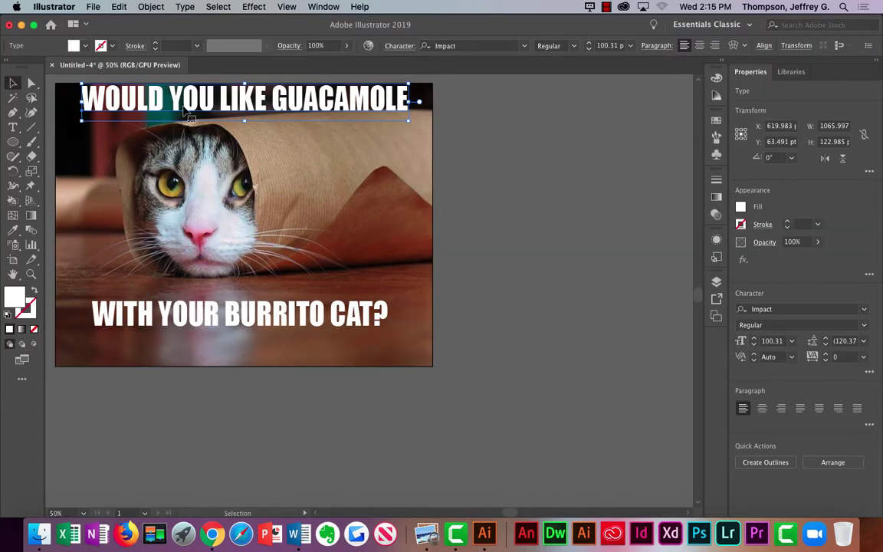
click(184, 7)
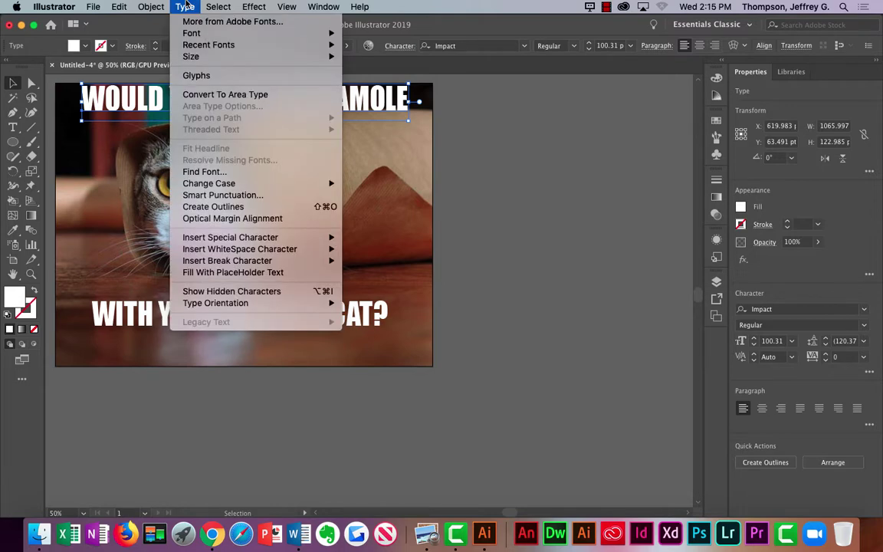
mouse_move(187, 35)
mouse_move(194, 56)
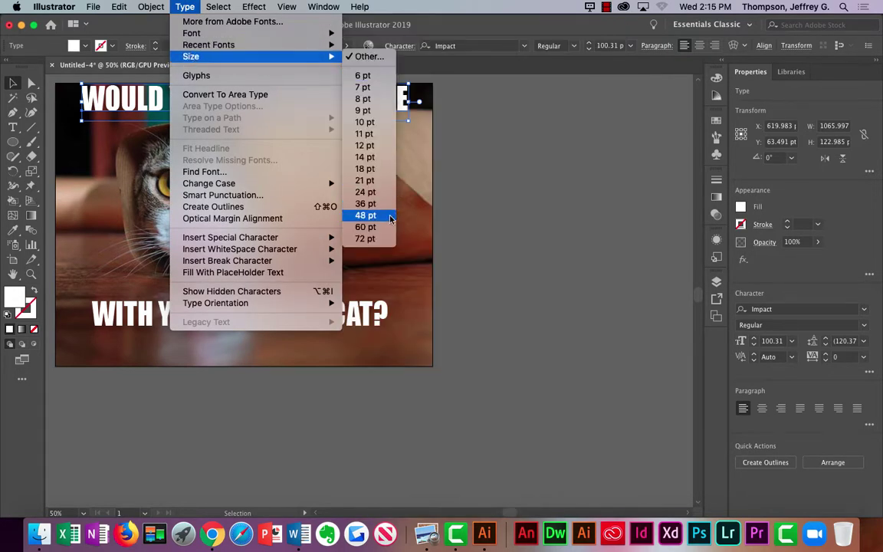
click(360, 56)
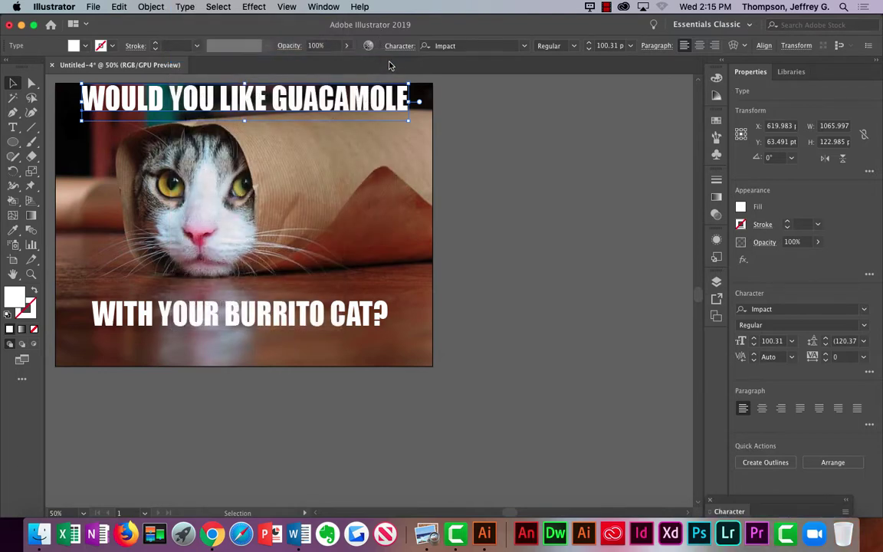
click(326, 6)
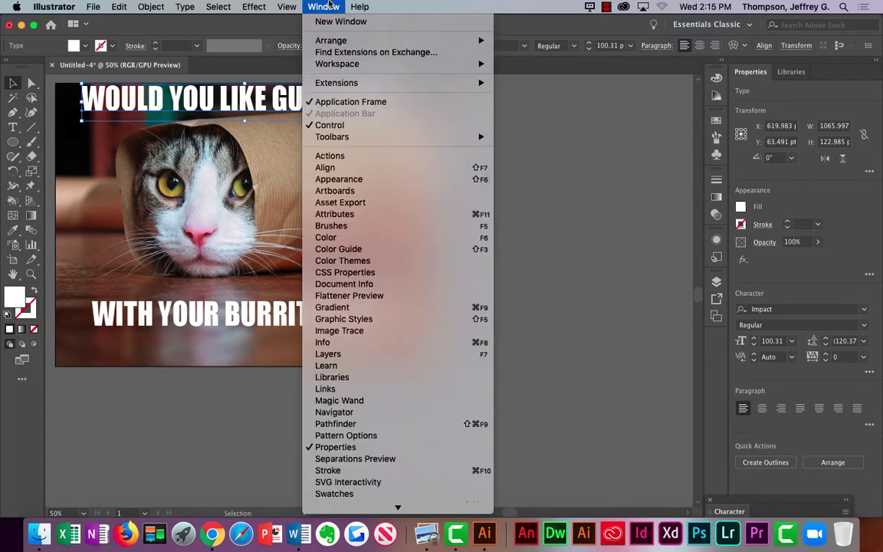
click(333, 6)
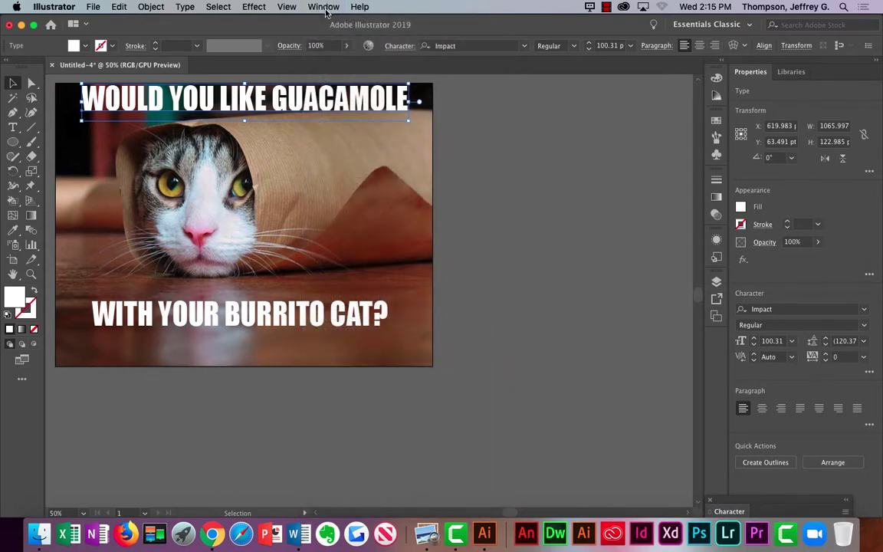
click(324, 7)
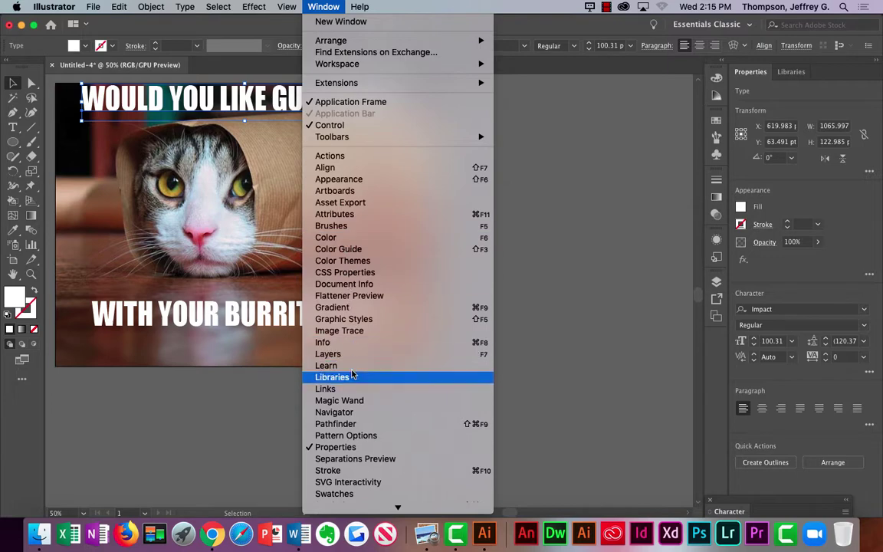
scroll(345, 399, down, 5)
mouse_move(363, 426)
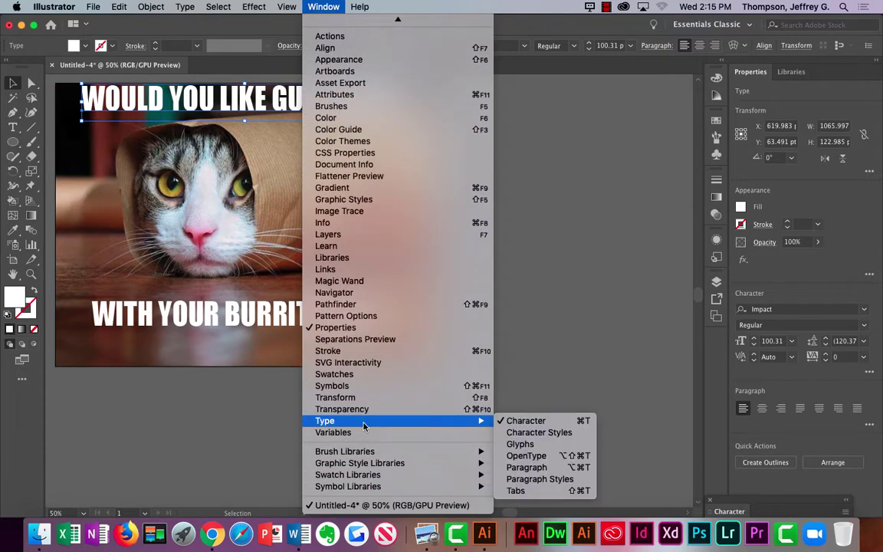
click(528, 421)
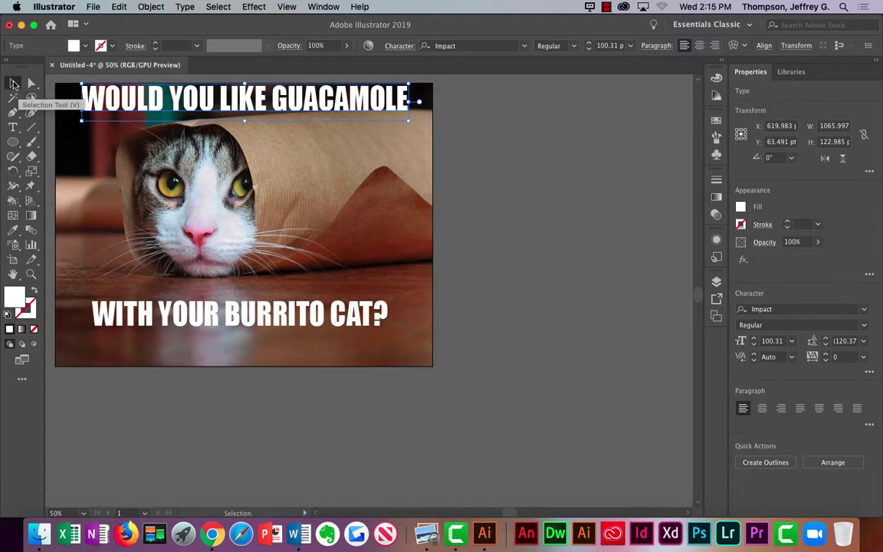
Step: Select all text of the WOULD YOU LIKE GUACAMOLE caption and reduce its font size gradually to 75 pt
click(13, 127)
triple_click(186, 111)
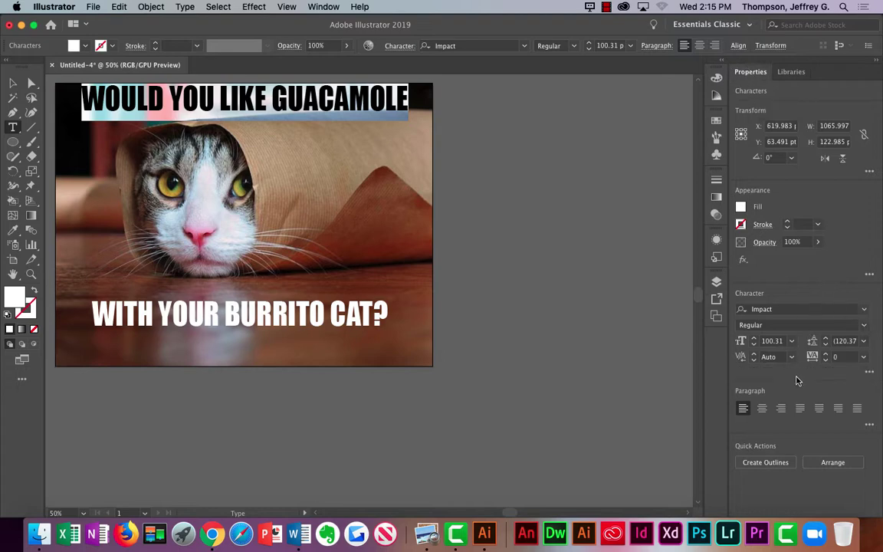
click(754, 346)
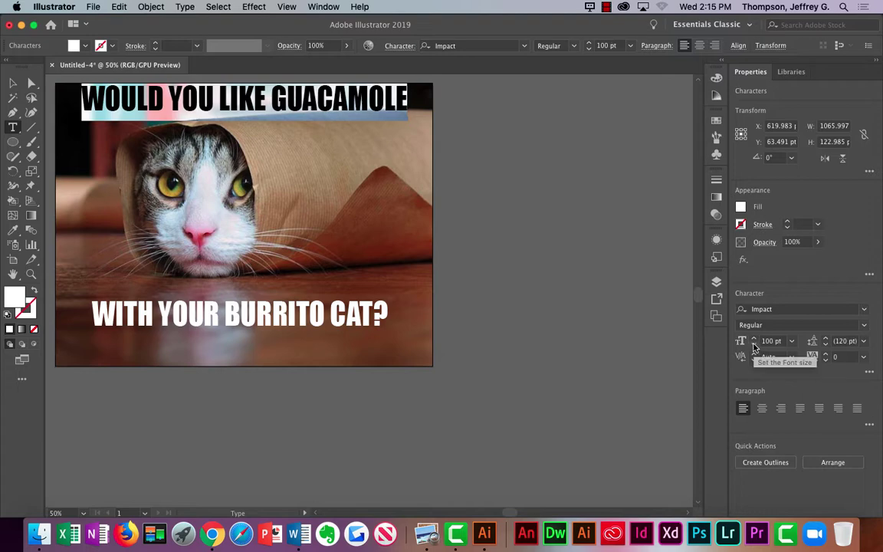
click(754, 345)
click(754, 345)
click(753, 345)
click(753, 345)
click(754, 346)
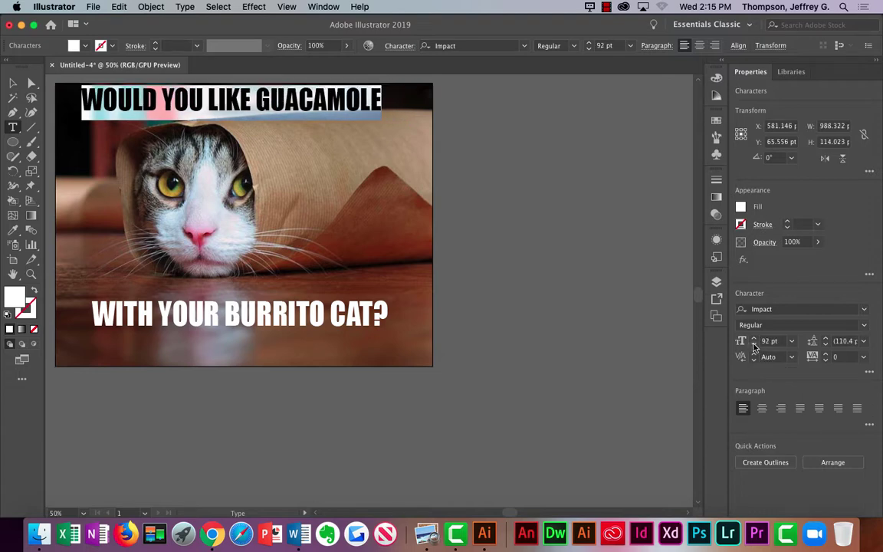
click(754, 345)
click(754, 346)
click(753, 345)
click(753, 346)
click(754, 345)
click(753, 345)
click(754, 345)
click(754, 345)
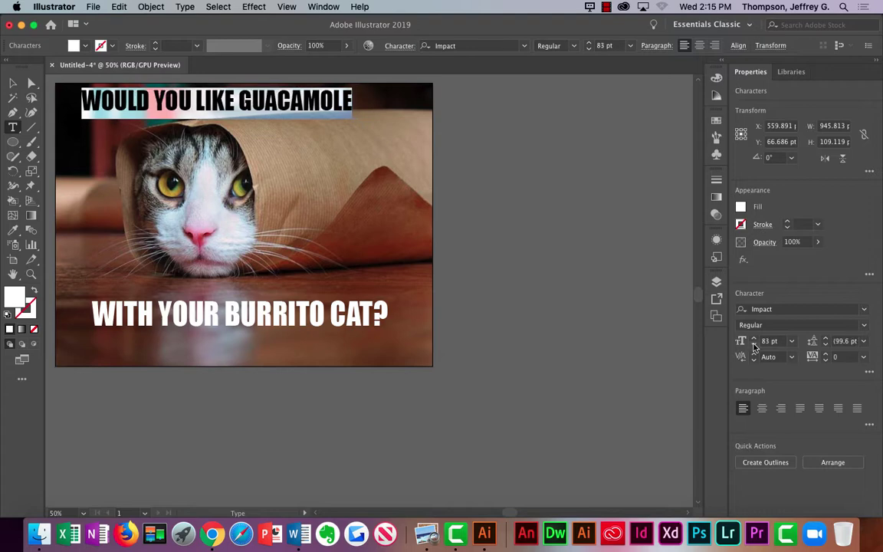
click(753, 346)
click(754, 345)
click(754, 345)
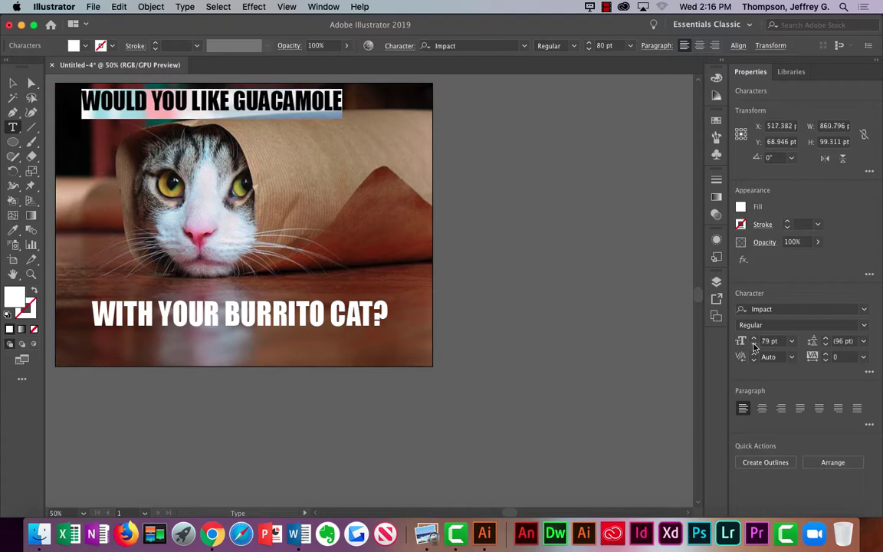
click(754, 345)
click(754, 345)
click(753, 345)
click(754, 345)
click(754, 345)
Step: Set the upper caption's font size to 52 pt
click(775, 342)
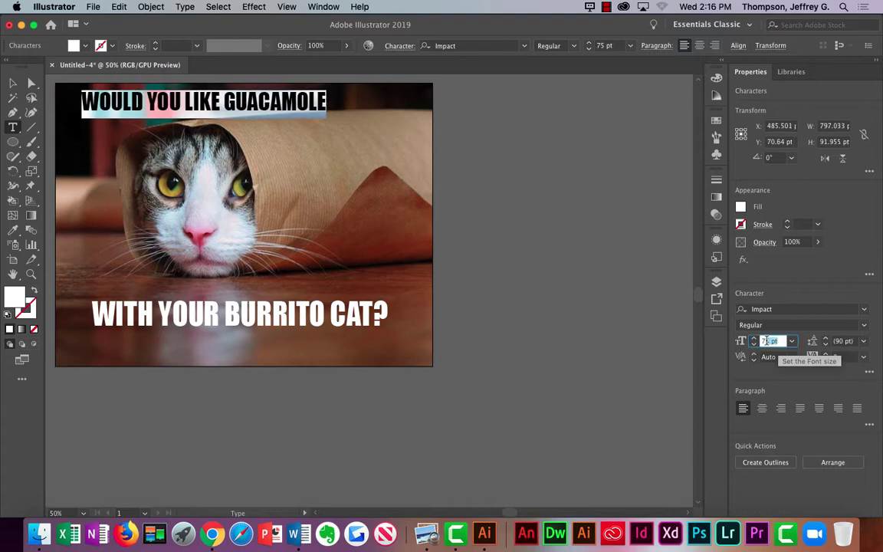
text(52)
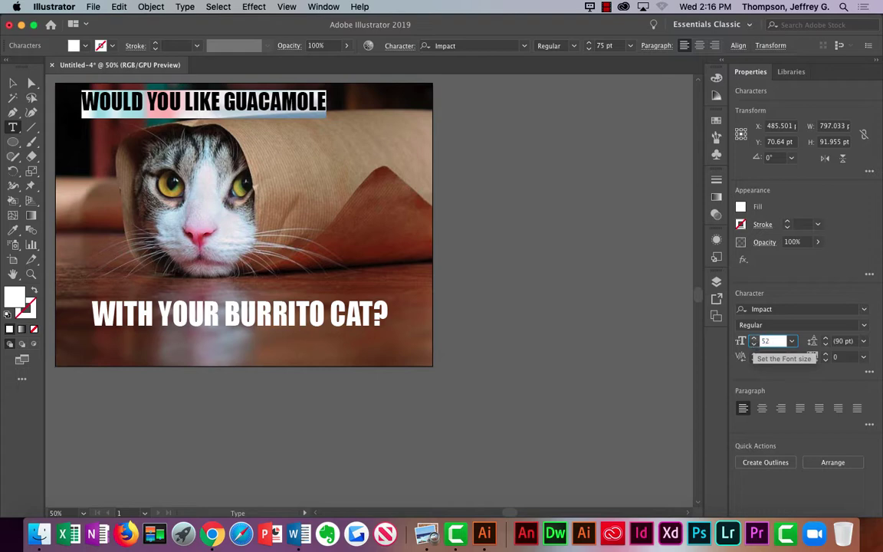
key(Return)
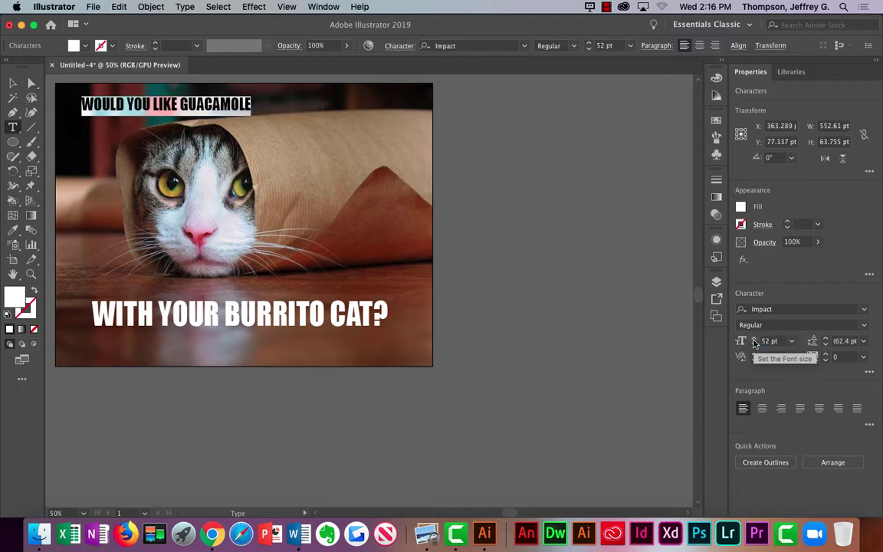
Step: Enlarge the upper caption's text in small increments to 78 pt
key(super+shift+period)
key(super+shift+period)
key(super+shift+period)
key(super+shift+period)
key(super+shift+period)
key(super+shift+period)
key(super+shift+period)
key(super+shift+period)
key(super+shift+period)
key(super+shift+period)
key(super+shift+period)
key(super+shift+period)
key(super+shift+period)
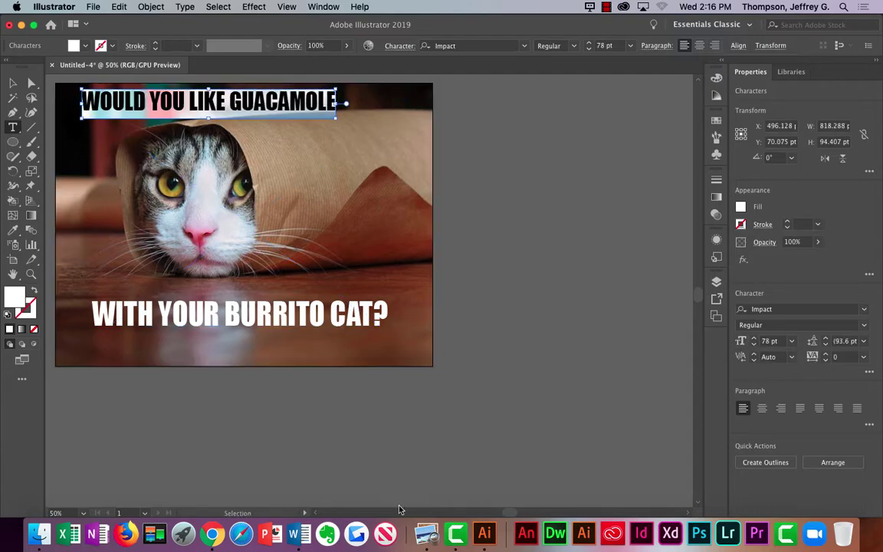
Step: Review the Word instructions on caption stroke, font and size, and return to Illustrator
click(299, 534)
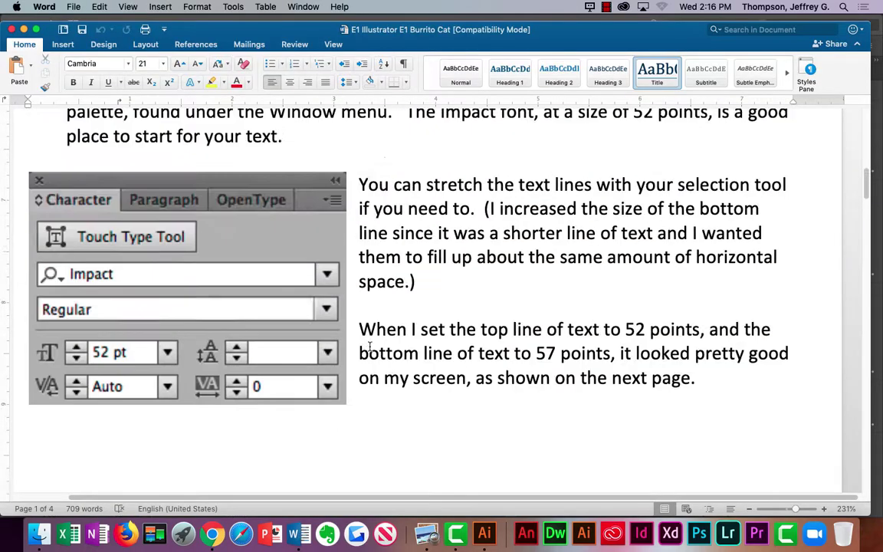
scroll(360, 349, up, 10)
scroll(383, 350, down, 5)
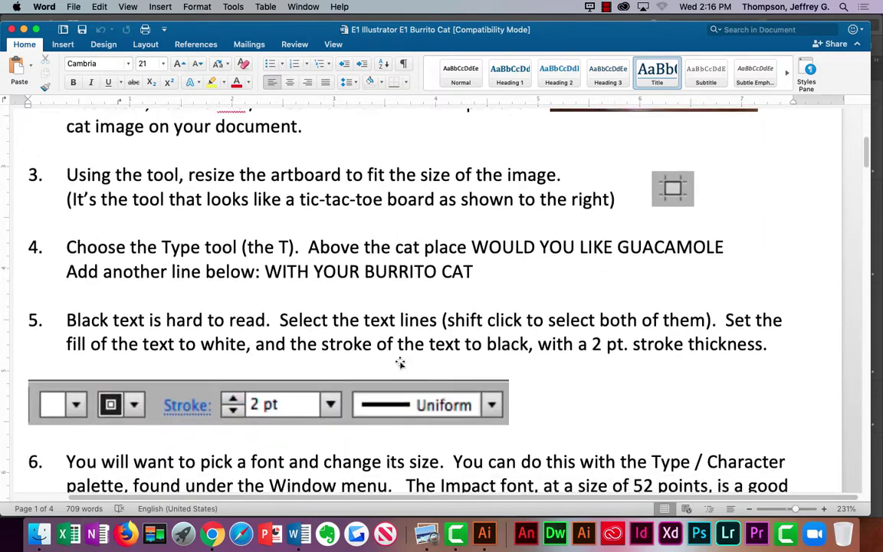
scroll(400, 363, down, 5)
click(484, 541)
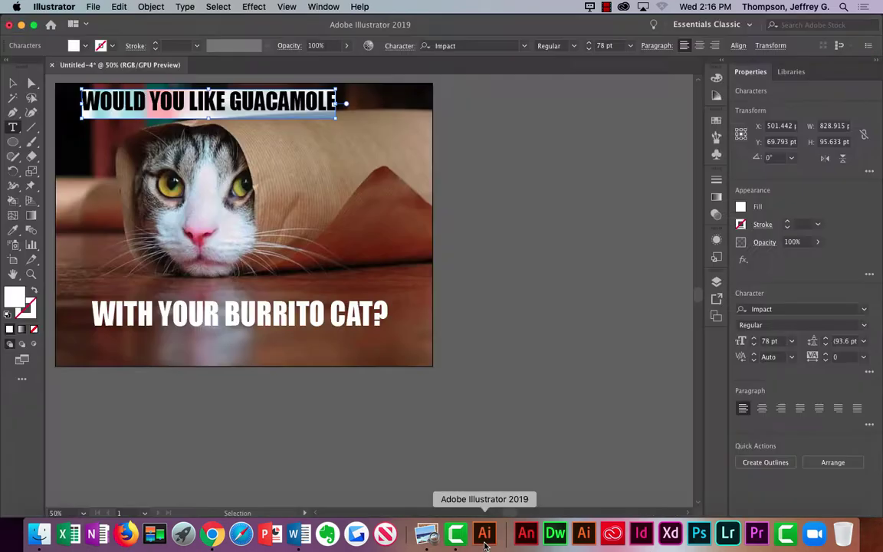
Step: Enlarge the upper caption to 96 pt and shift it slightly down and right to centre it above the cat
key(super+shift+period)
key(super+shift+period)
key(super+shift+period)
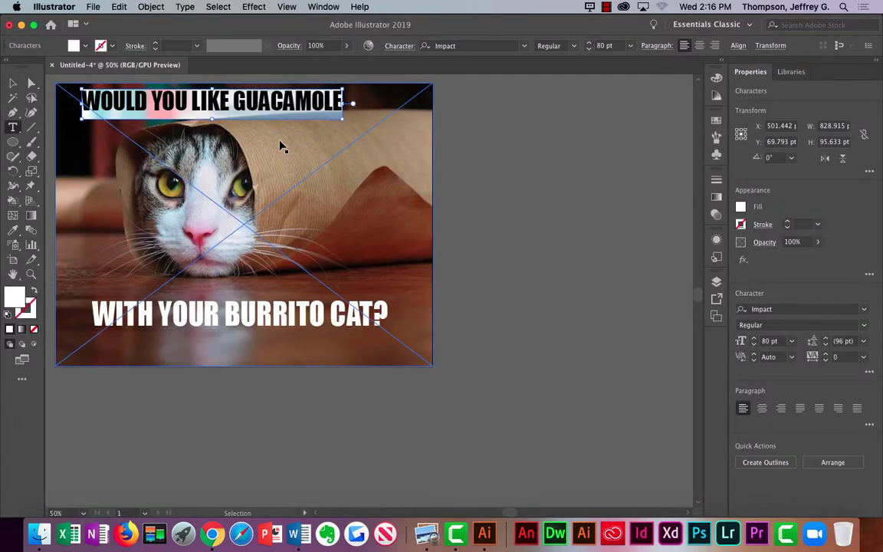
key(super+shift+period)
key(super+shift+period)
key(super+shift+period)
key(super+shift+period)
key(super+shift+period)
key(super+shift+period)
key(super+shift+period)
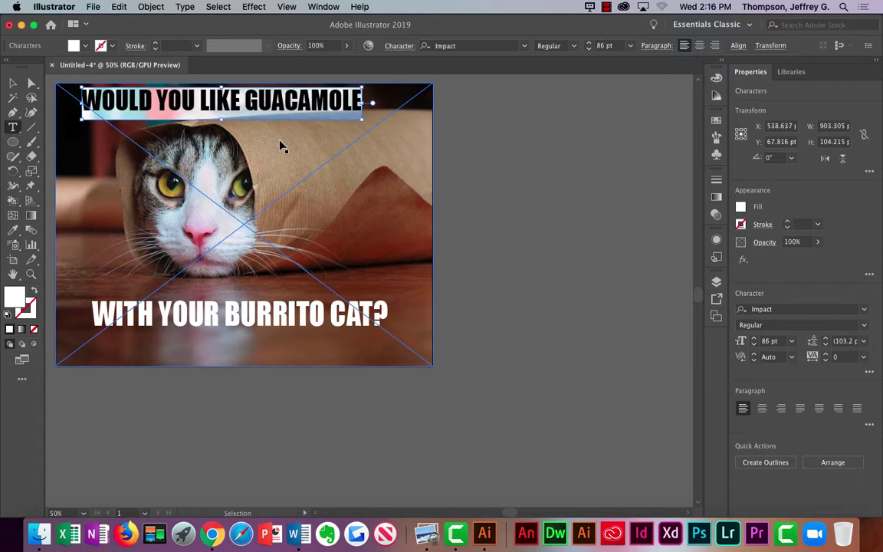
key(super+shift+period)
key(super+shift+period)
key(super+shift+period)
key(super+shift+period)
key(super+shift+period)
key(super+shift+period)
key(super+shift+period)
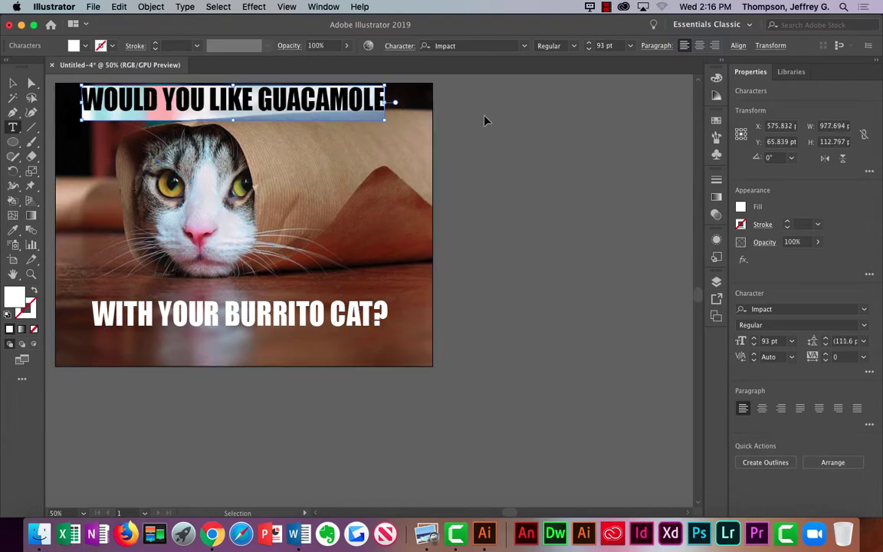
key(super+shift+period)
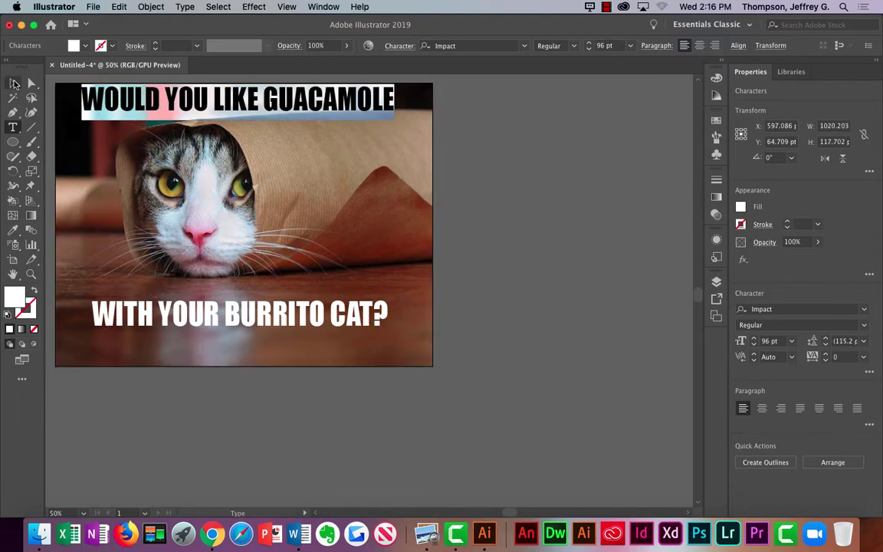
key(Escape)
drag(331, 104, 337, 111)
Step: Scale the WITH YOUR BURRITO CAT? caption up to about 115.5 pt, place it near the image's bottom edge and deselect it
click(380, 318)
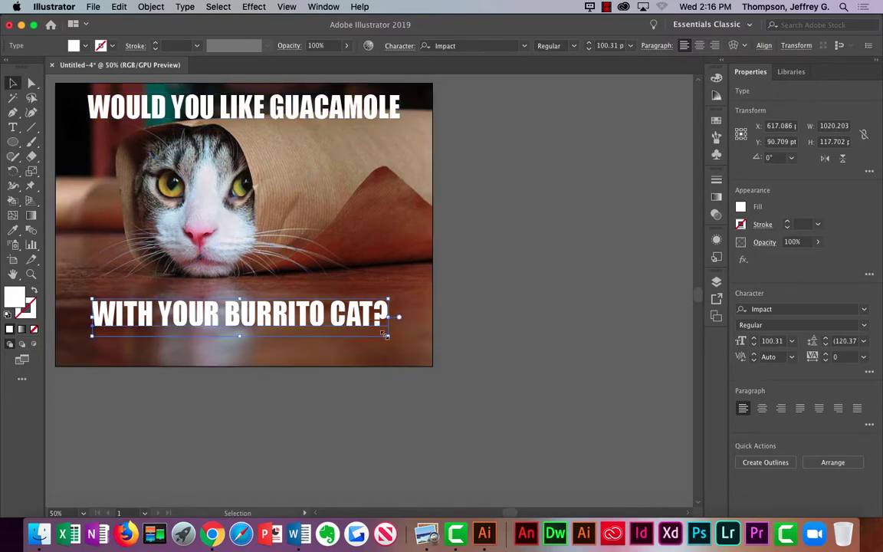
drag(390, 335, 435, 355)
drag(381, 328, 388, 350)
click(490, 343)
click(512, 311)
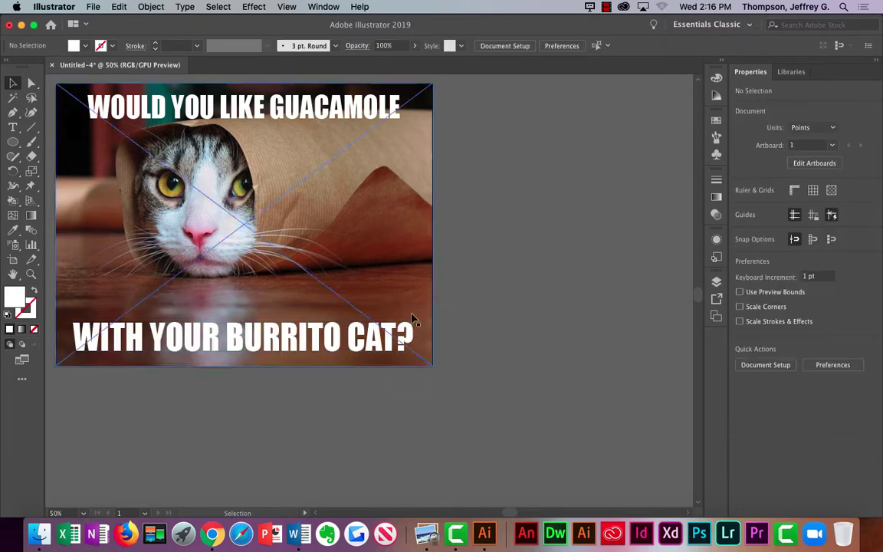
Step: Nudge the upper caption up toward the image's top edge and raise the lower caption closer beneath the cat
drag(288, 111, 288, 106)
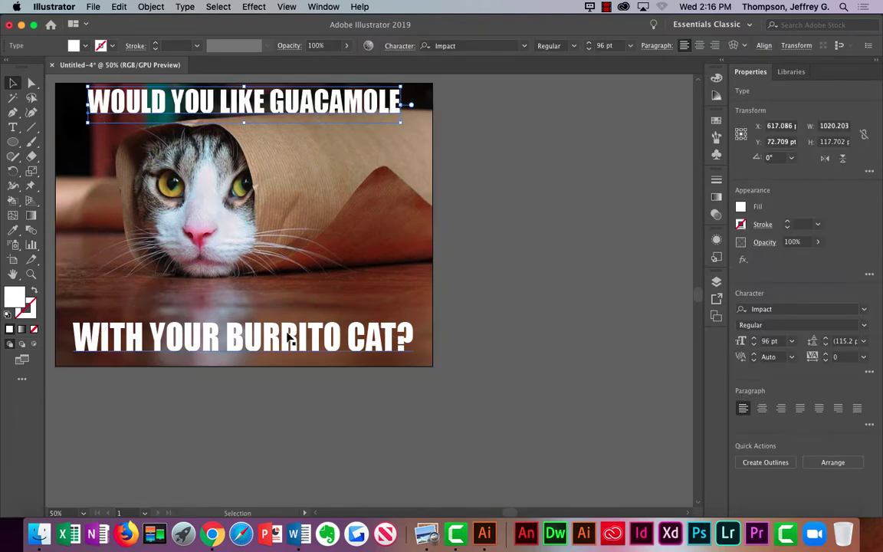
drag(291, 333, 299, 309)
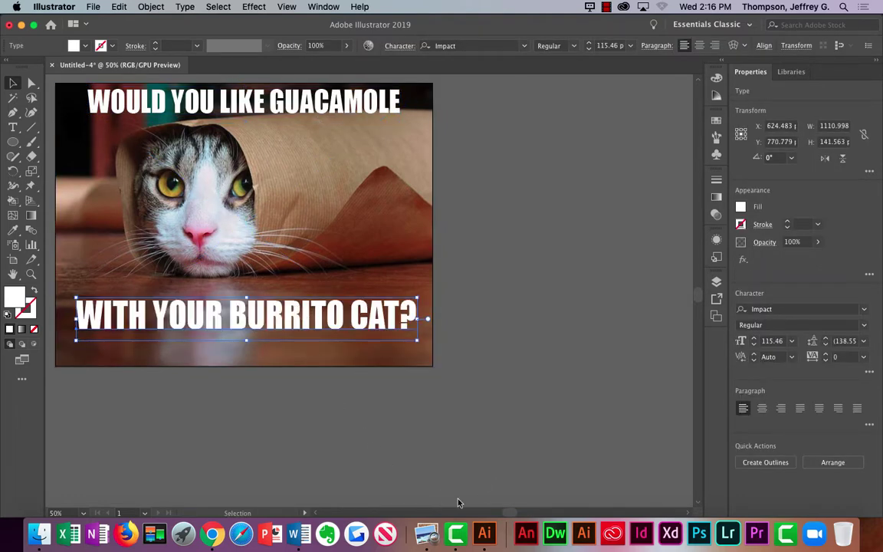
Step: Read the Word instructions on creating the mock Chipotle logo and return to Illustrator
click(299, 534)
scroll(449, 380, down, 5)
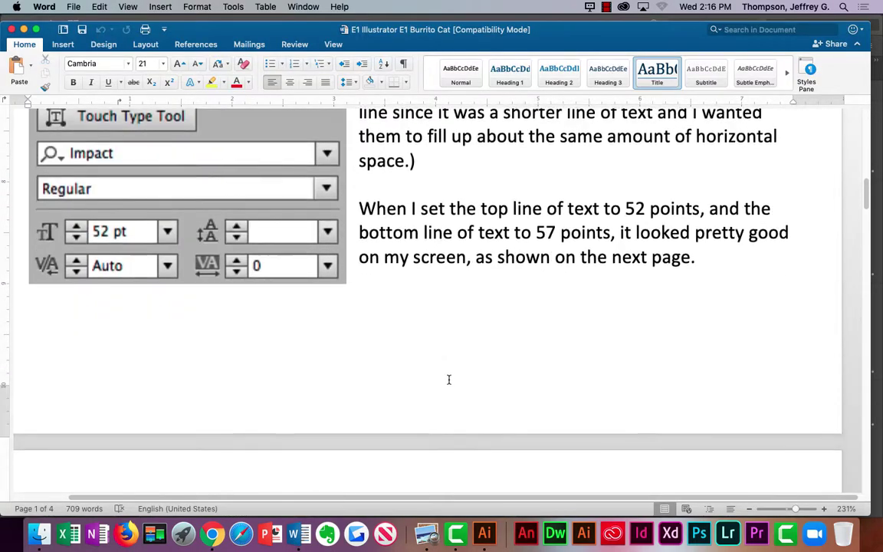
scroll(450, 380, down, 20)
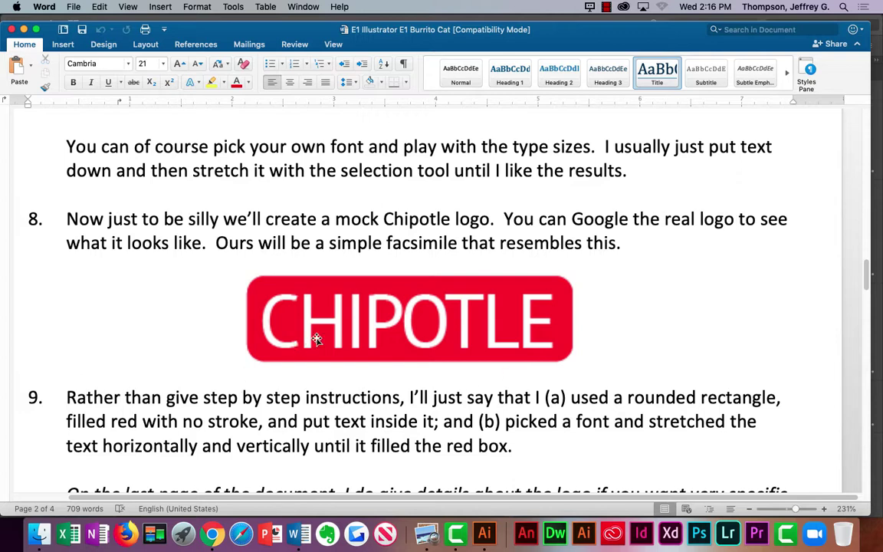
click(485, 534)
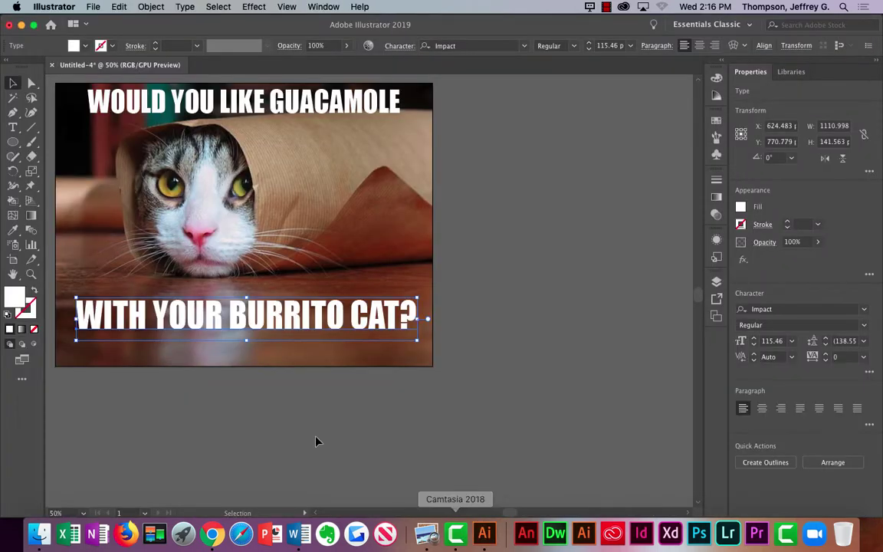
Step: Draw a rounded rectangle about 426 by 80 pt beneath the lower caption, near the middle of the image's width
click(13, 142)
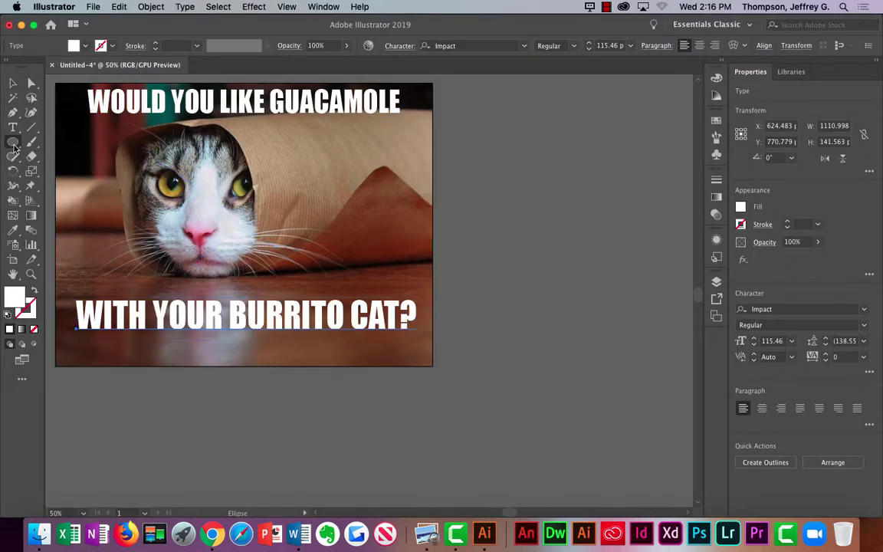
click(65, 143)
click(13, 142)
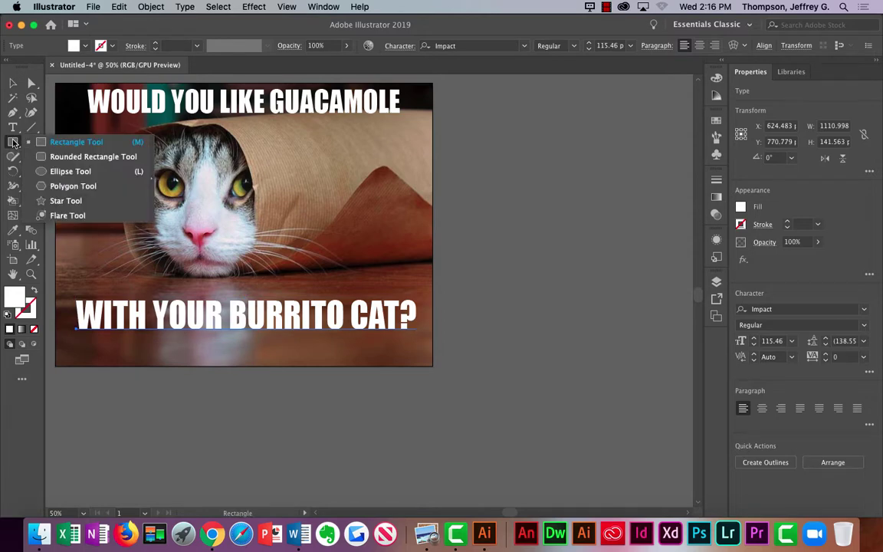
click(77, 157)
drag(171, 337, 301, 360)
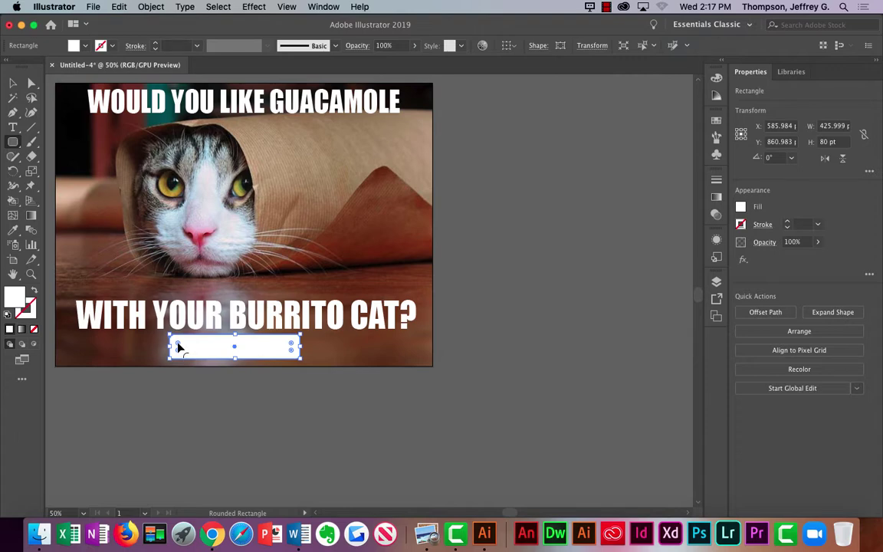
Step: Increase the corner rounding on all four corners of the white rectangle beneath the lower caption
drag(177, 347, 178, 348)
mouse_move(163, 339)
mouse_down()
mouse_move(184, 345)
mouse_move(160, 336)
mouse_up()
scroll(176, 348, up, 3)
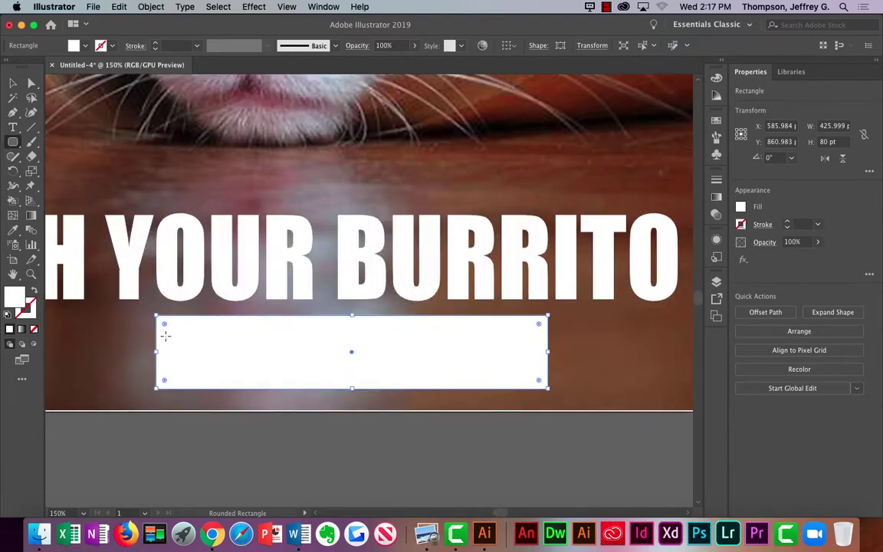
drag(164, 326, 178, 340)
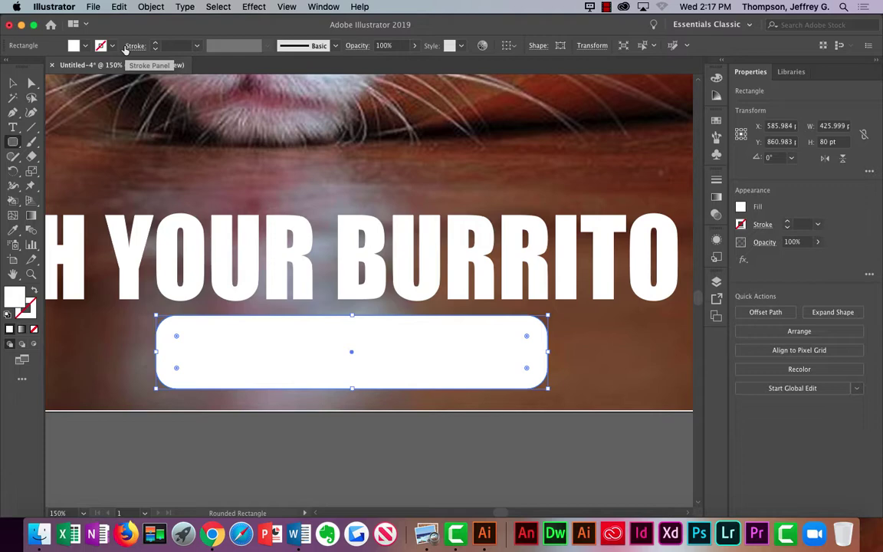
Step: Fill the rounded rectangle with bright red and leave it without a stroke
click(82, 47)
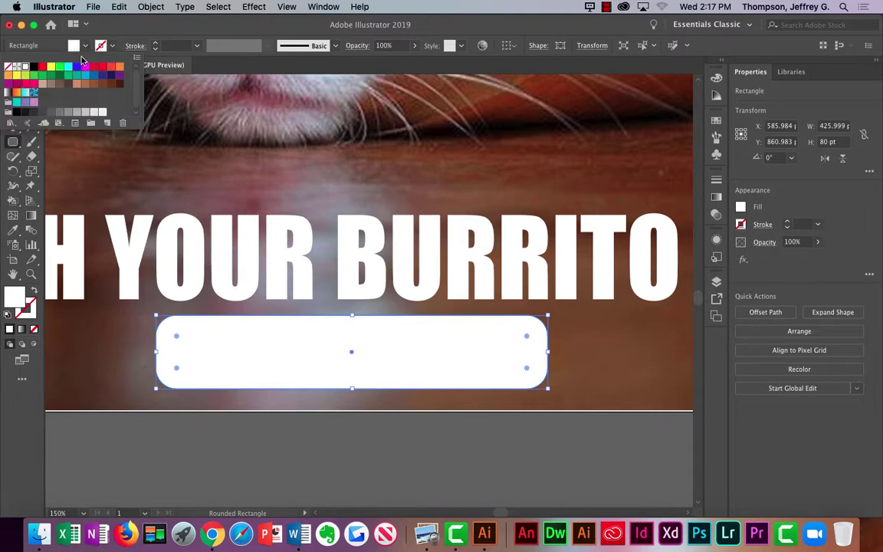
click(43, 67)
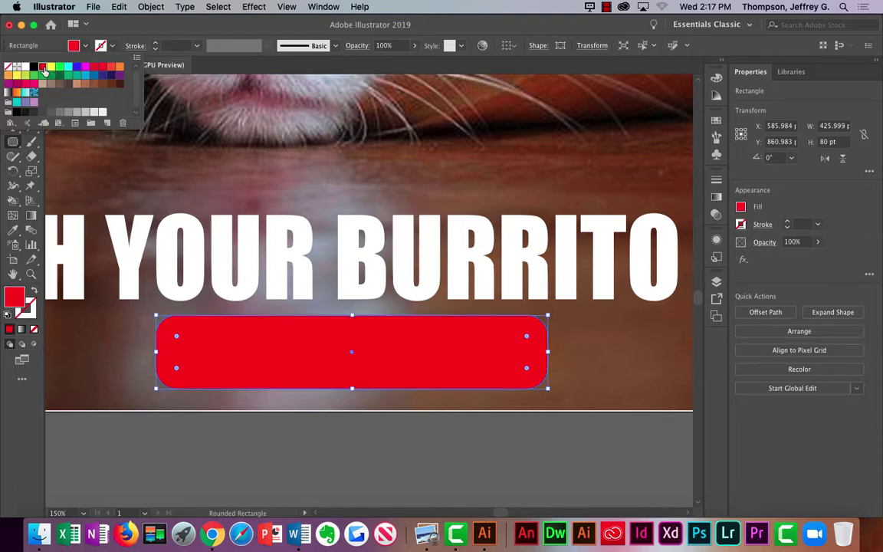
click(102, 45)
click(103, 45)
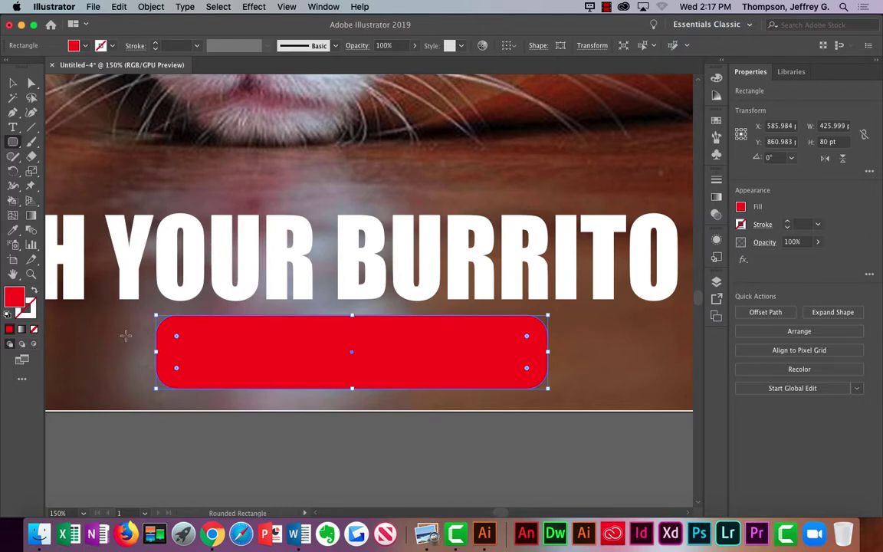
click(13, 83)
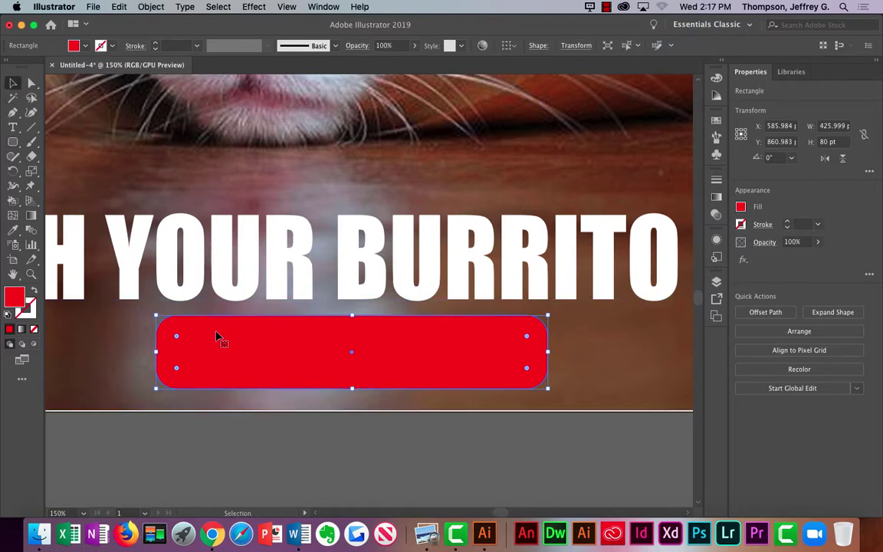
click(112, 295)
click(242, 346)
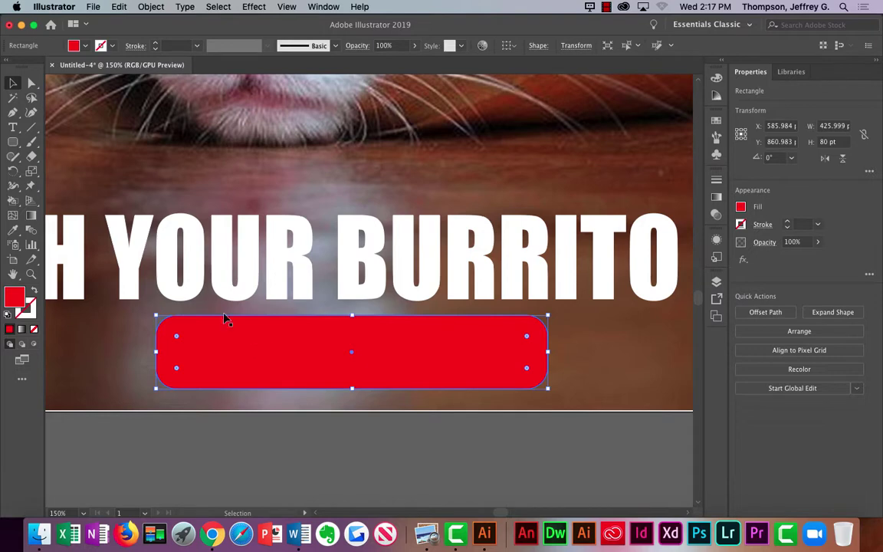
Step: Add the point text CHIPOTLE in Impact at 96 pt over the red rounded rectangle
click(13, 127)
click(233, 375)
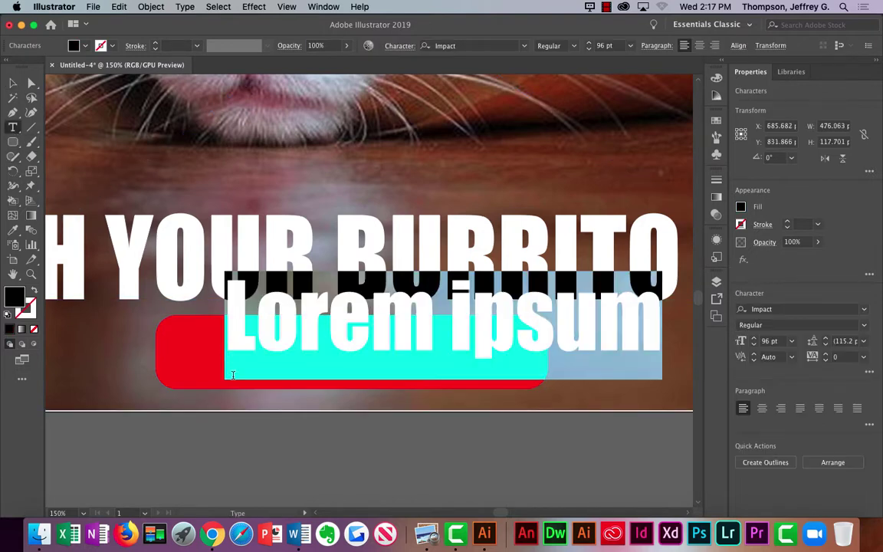
text(C)
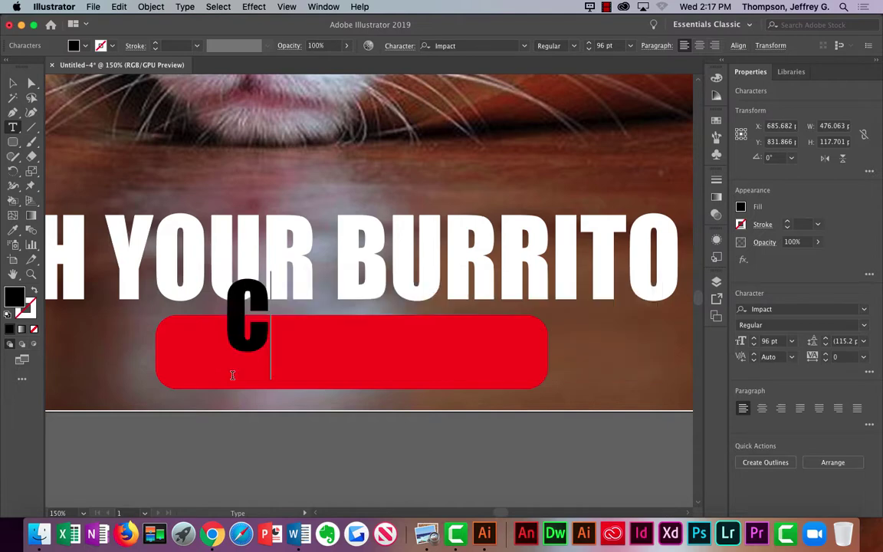
text(HIPOTLE)
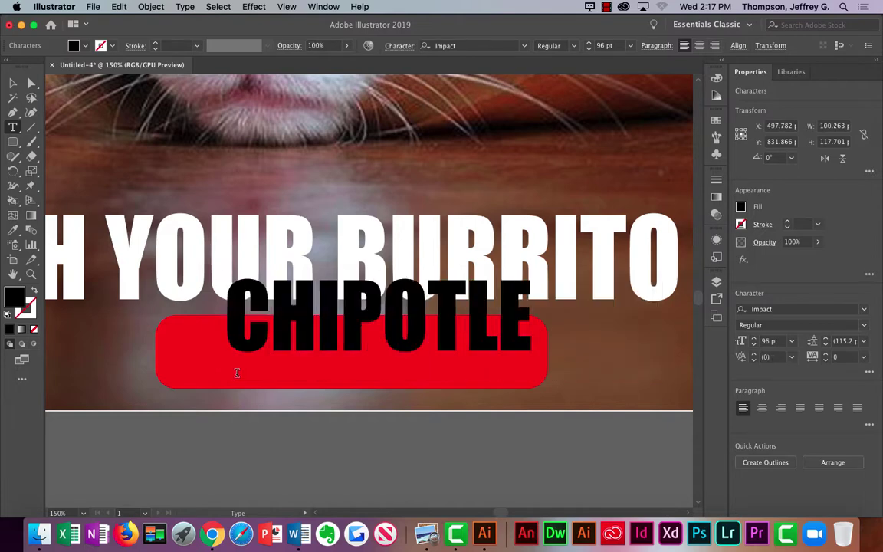
Step: Finish editing the CHIPOTLE text and fill the whole text object with white
click(86, 45)
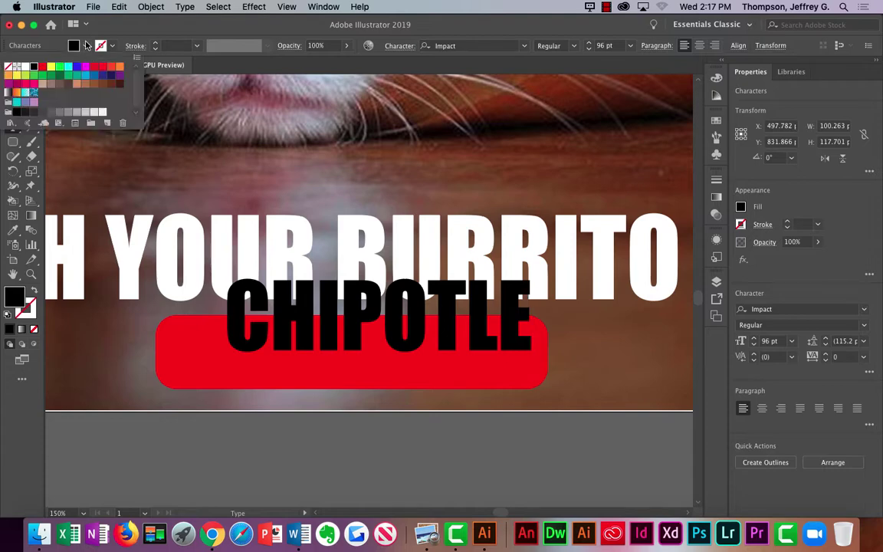
click(25, 68)
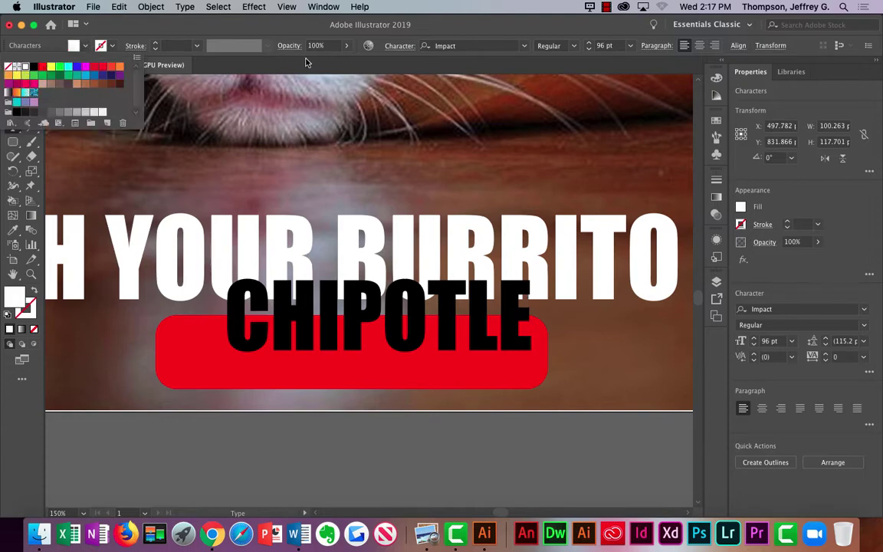
key(Escape)
key(Escape)
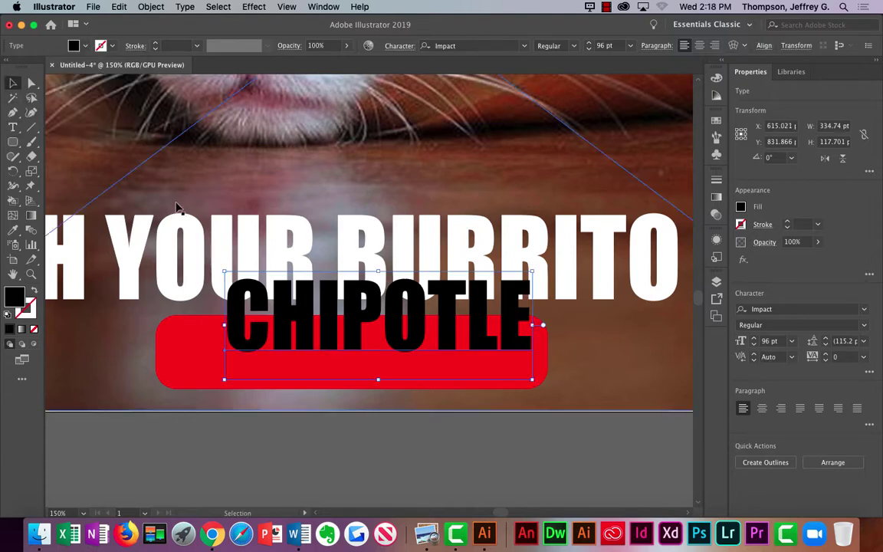
click(120, 6)
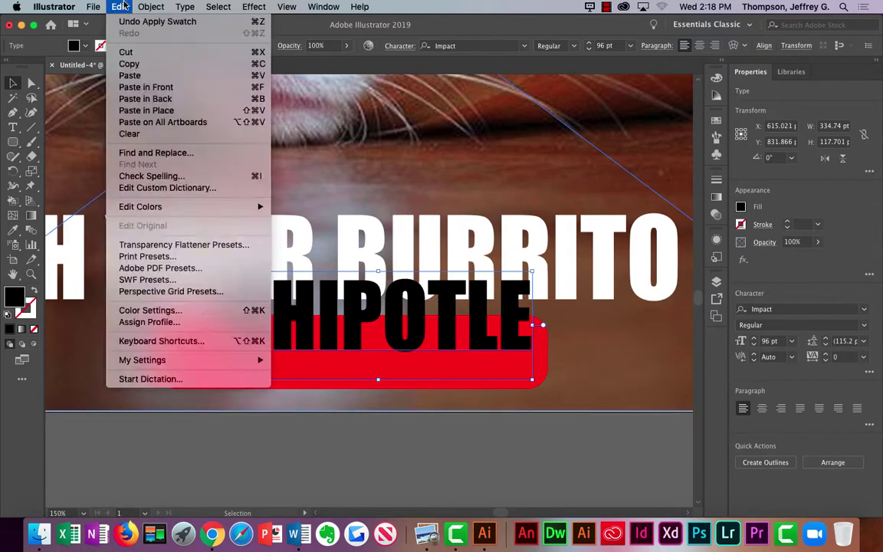
mouse_move(145, 7)
click(109, 6)
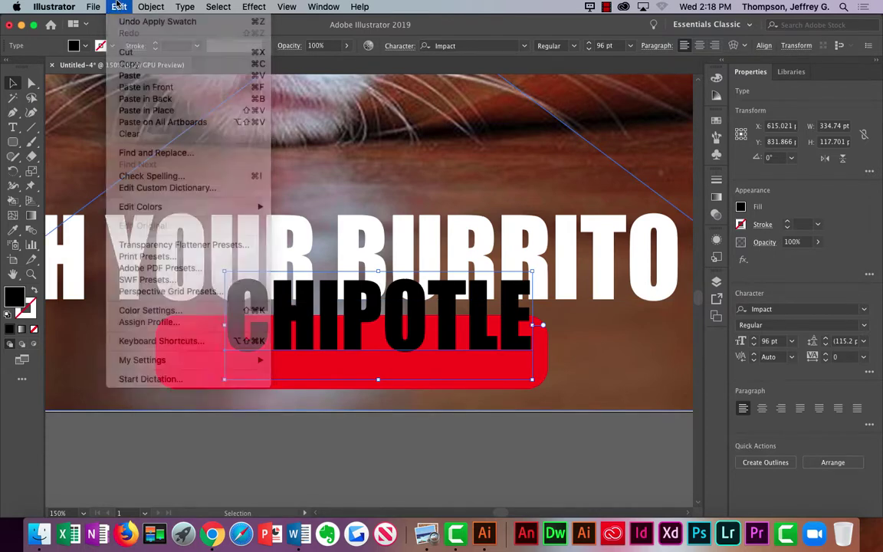
click(85, 46)
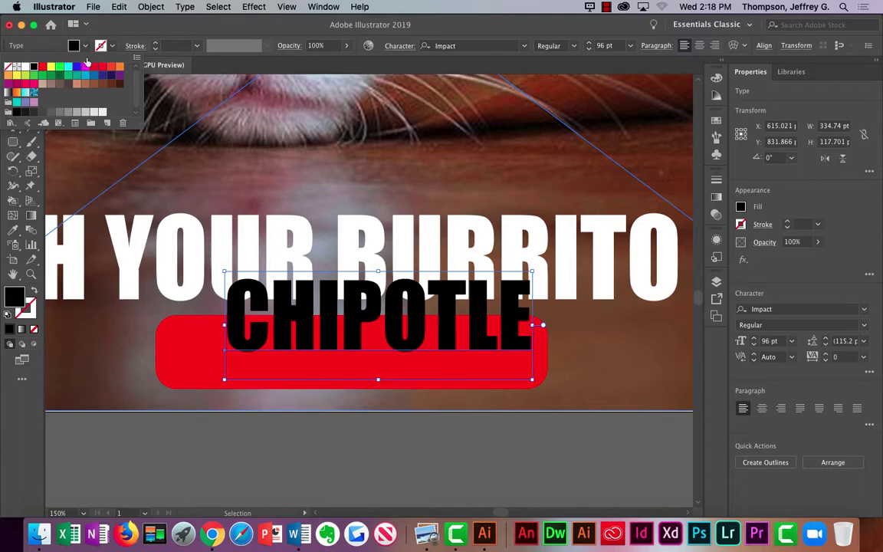
click(25, 68)
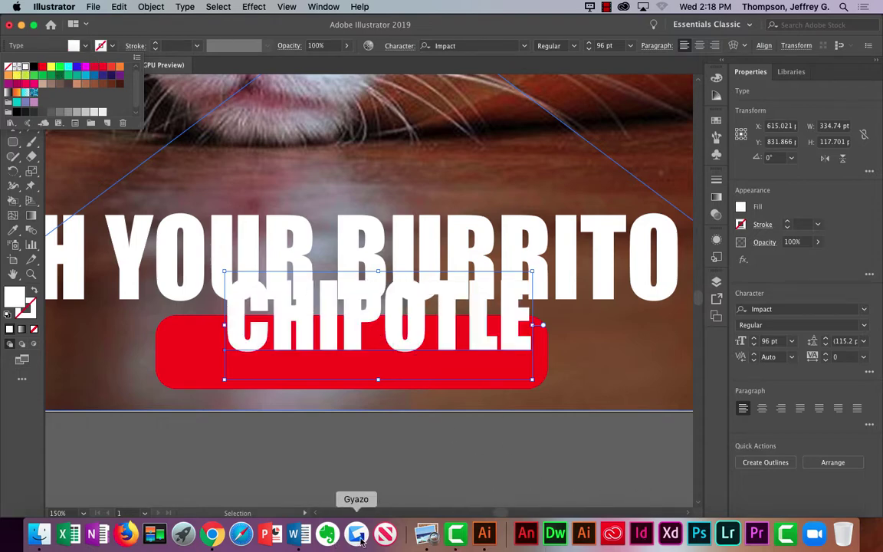
Step: Read the Word instructions on the logo's rectangle, stretched text and grouping, and return to Illustrator
click(302, 539)
scroll(424, 388, down, 2)
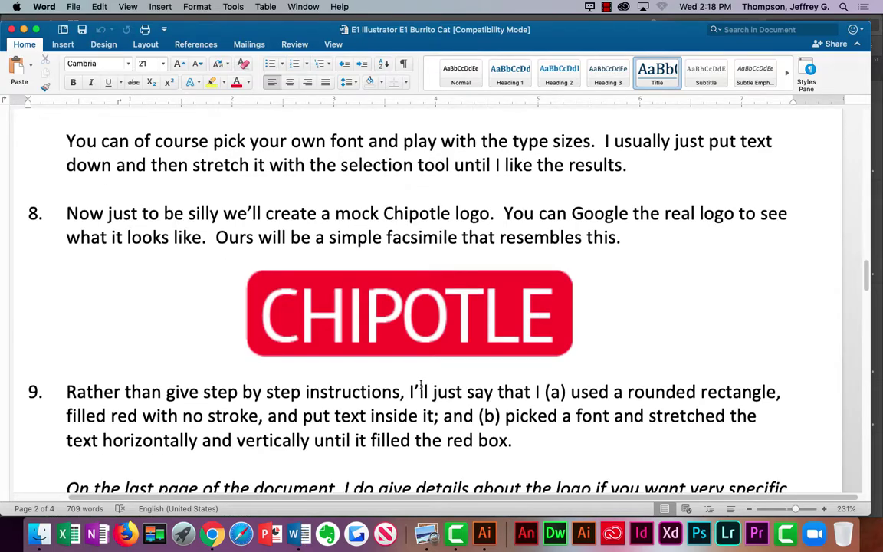
scroll(424, 388, down, 2)
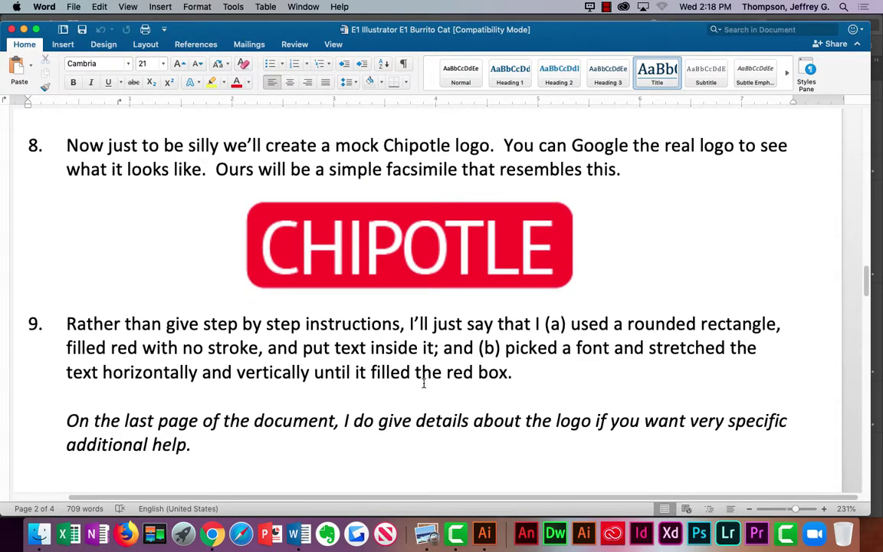
scroll(424, 386, down, 9)
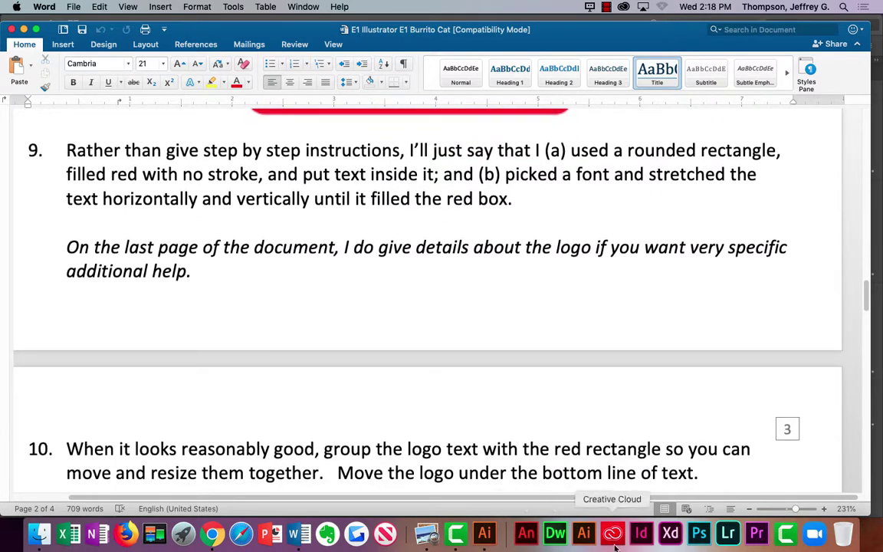
click(485, 534)
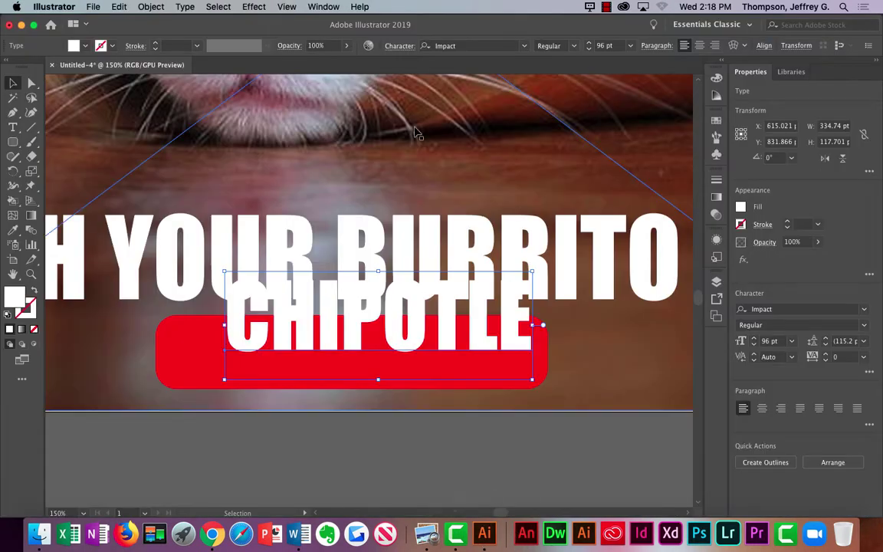
Step: Try to change the CHIPOTLE text's font to Avenir
click(184, 7)
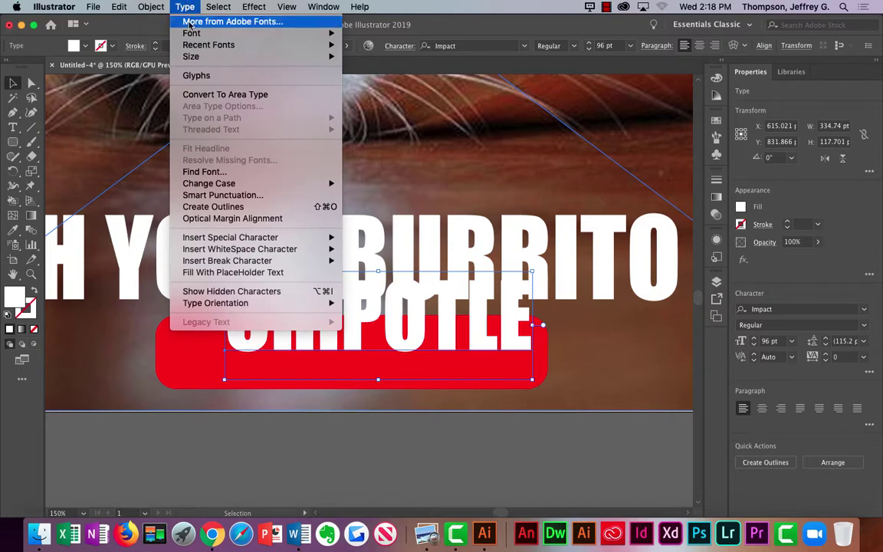
mouse_move(193, 33)
mouse_move(474, 289)
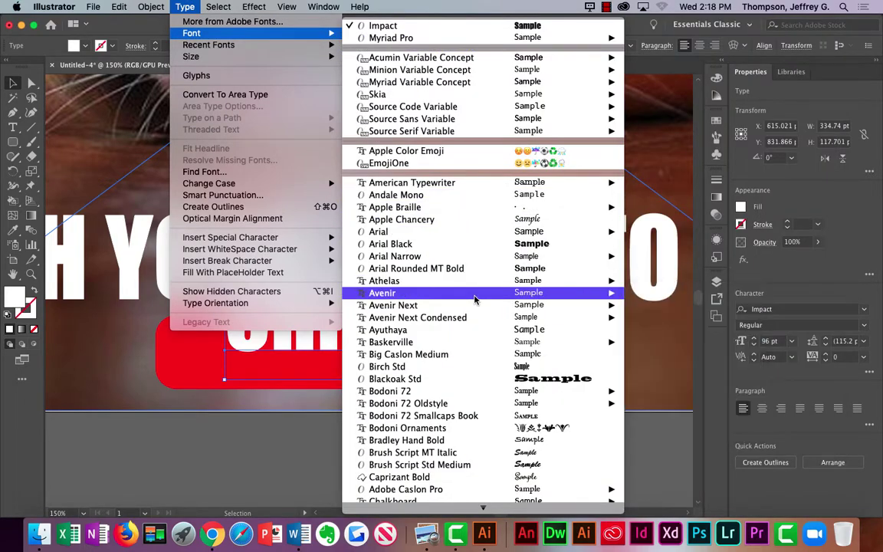
click(473, 294)
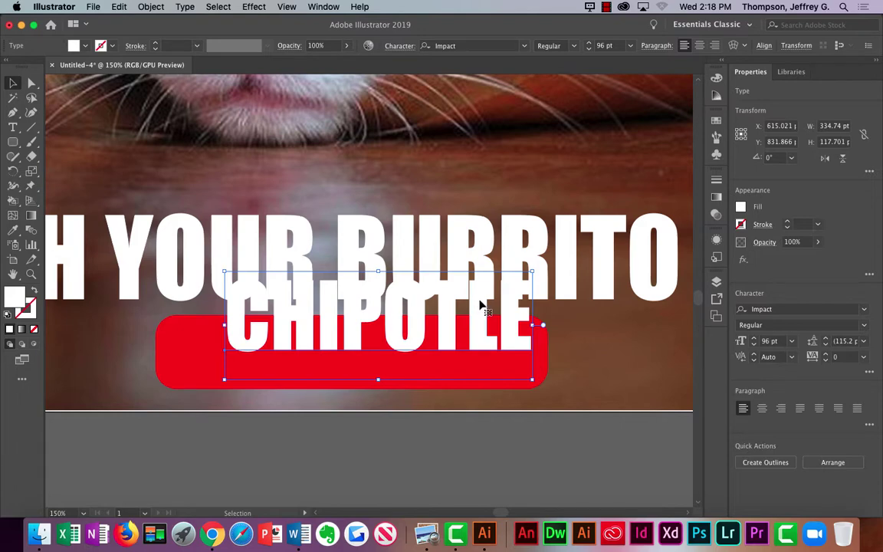
Step: Move the CHIPOTLE text down onto the red rectangle and set its font to Avenir Light
drag(332, 313, 346, 349)
double_click(346, 350)
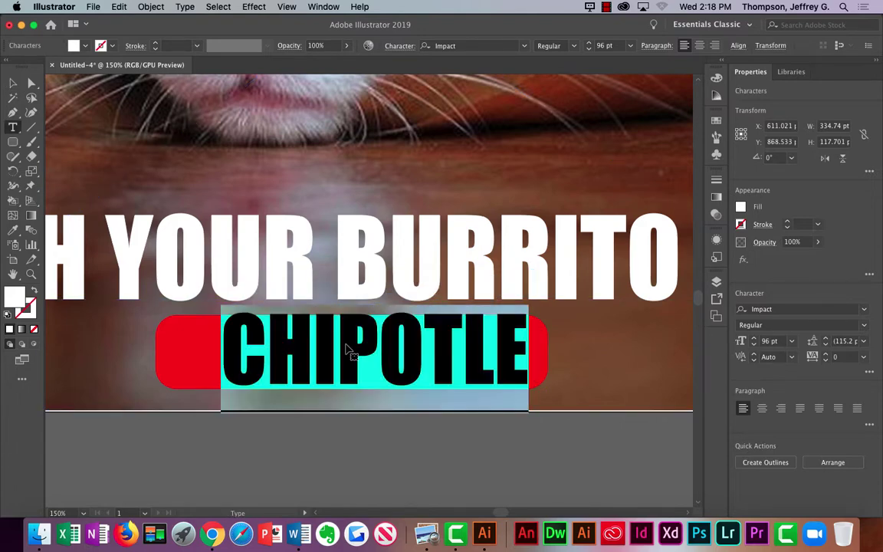
click(151, 7)
mouse_move(185, 6)
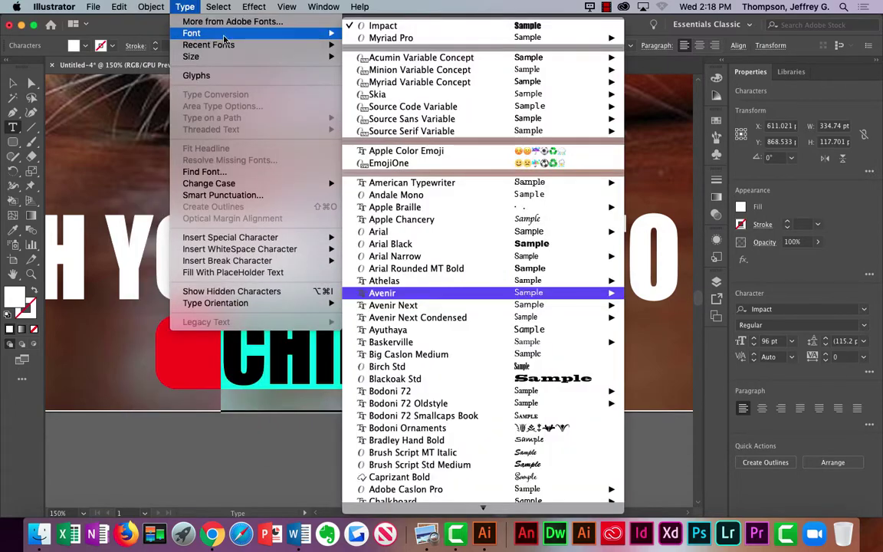
key(Escape)
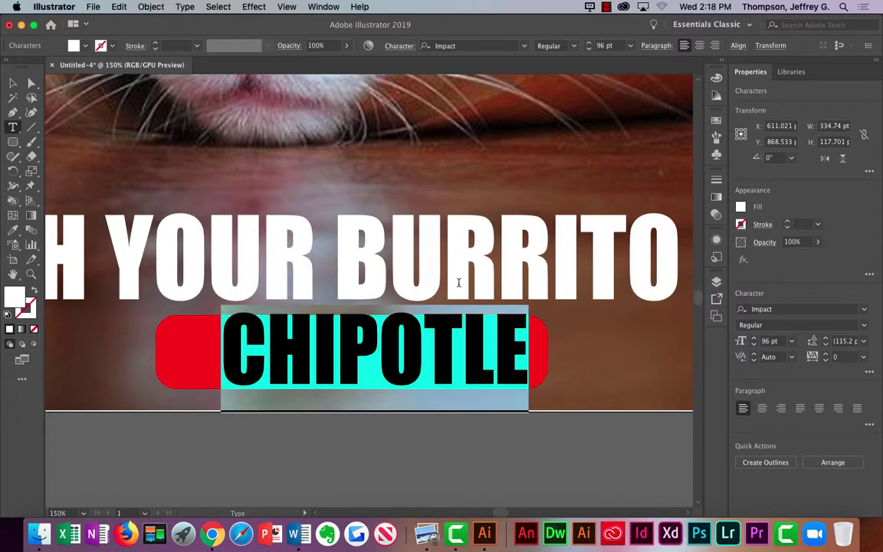
click(183, 6)
mouse_move(196, 33)
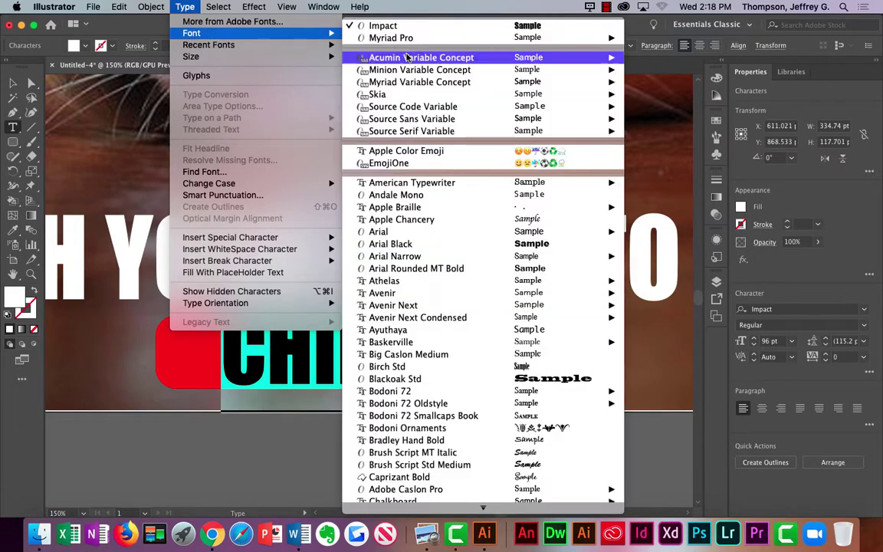
mouse_move(614, 293)
click(643, 290)
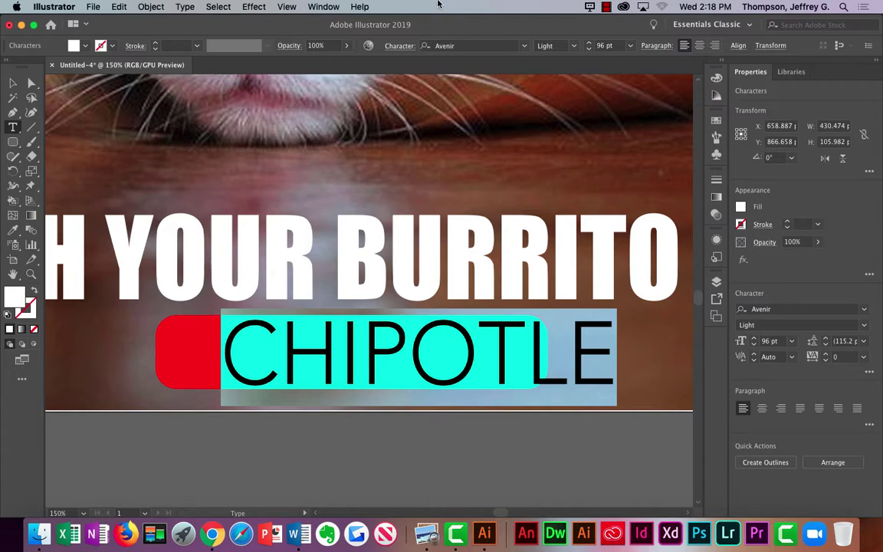
Step: Review the available Avenir styles for the selected CHIPOTLE text and keep Light
click(185, 6)
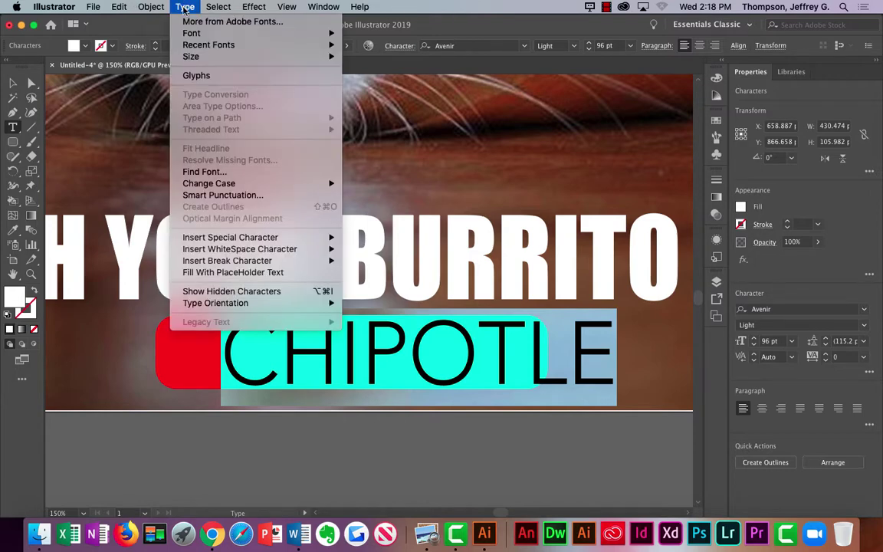
mouse_move(195, 56)
mouse_move(191, 33)
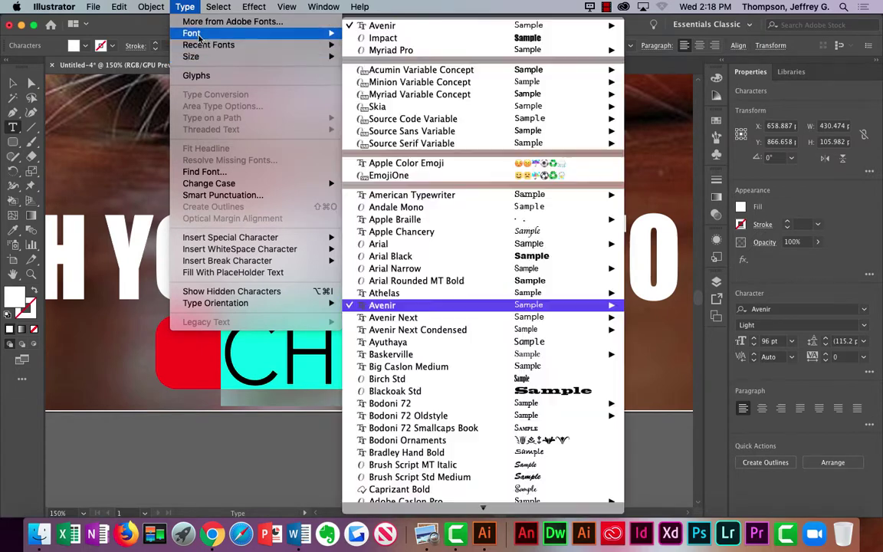
mouse_move(434, 307)
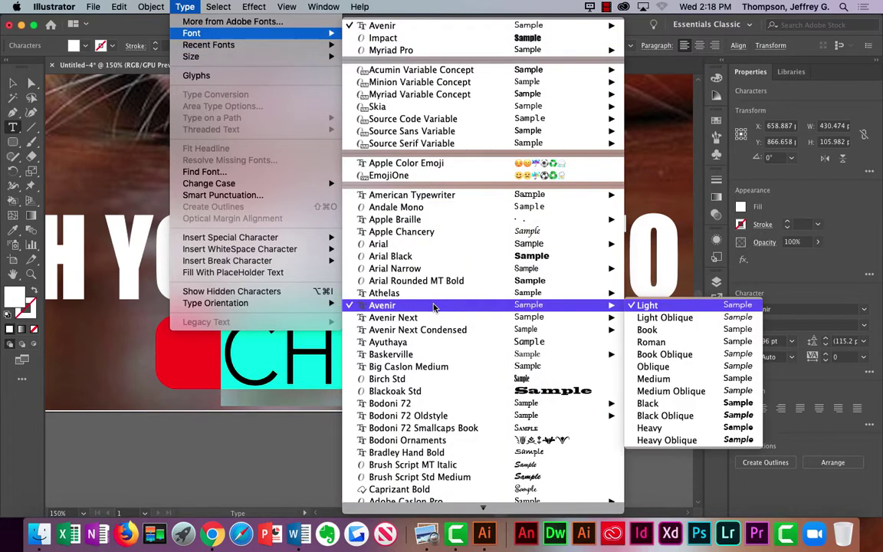
click(649, 307)
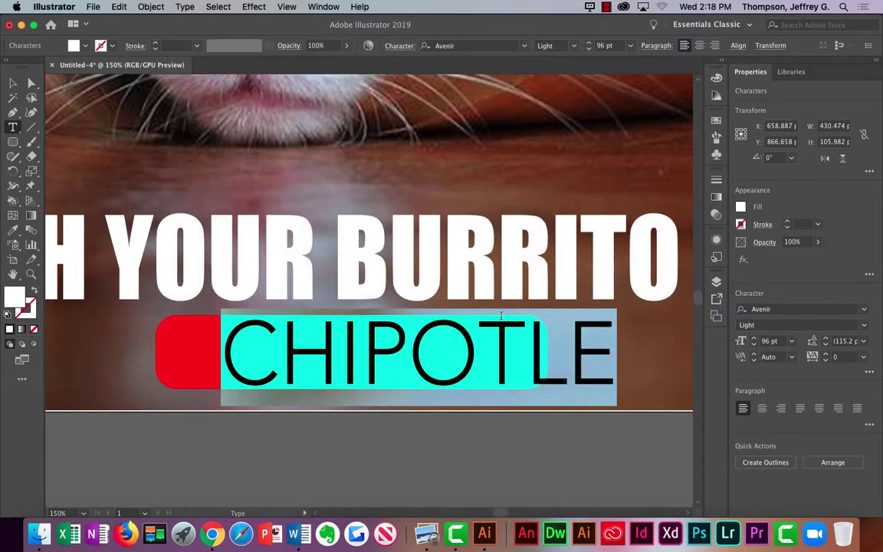
Step: Scale the CHIPOTLE text down to about 69 pt and center it inside the red rounded rectangle
click(13, 84)
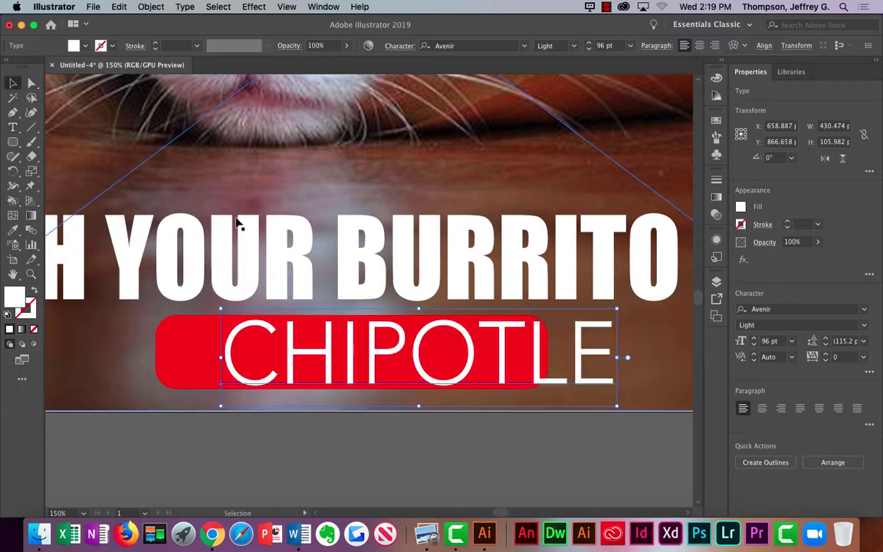
drag(223, 311, 269, 336)
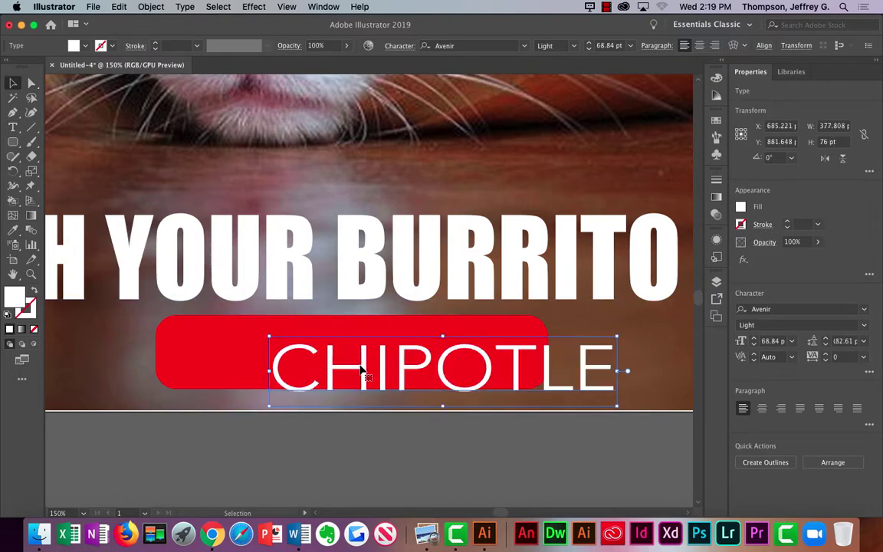
drag(386, 373, 317, 352)
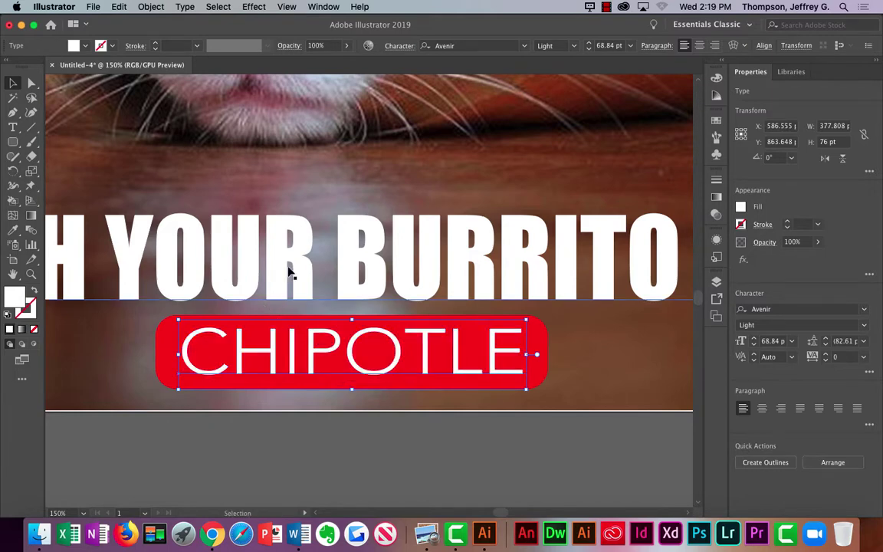
Step: Shrink the CHIPOTLE text further and narrow the red rectangle from both sides to about 309 pt wide around it
alt+scroll(321, 267, down, 4)
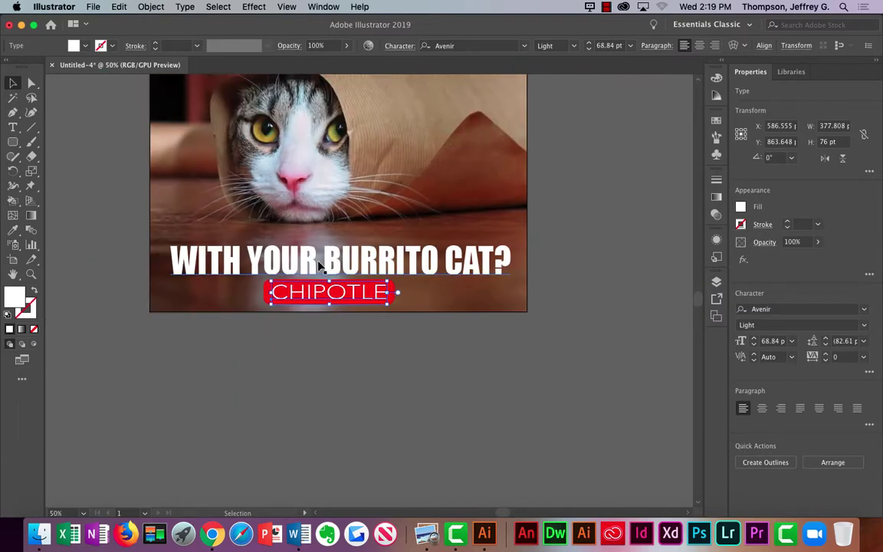
mouse_move(385, 292)
mouse_down()
mouse_move(355, 292)
mouse_move(378, 304)
mouse_up()
click(394, 302)
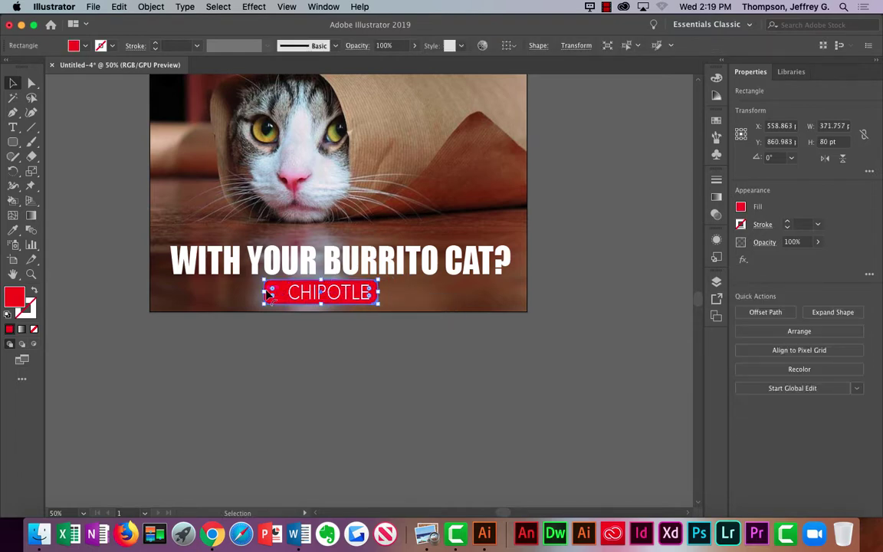
drag(263, 292, 284, 293)
click(375, 339)
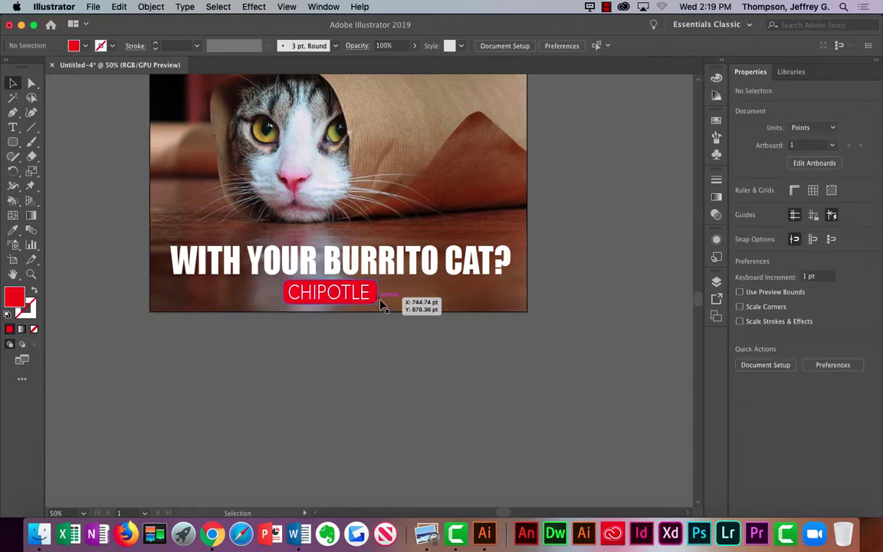
Step: Select the red rectangle and CHIPOTLE text together and move them slightly down, away from the lower caption
click(373, 304)
shift+click(346, 297)
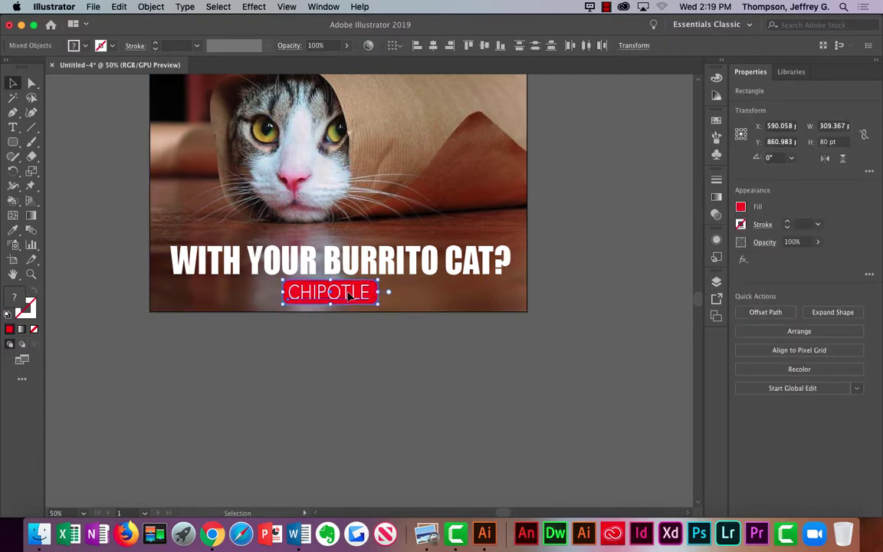
drag(346, 299, 348, 304)
click(365, 344)
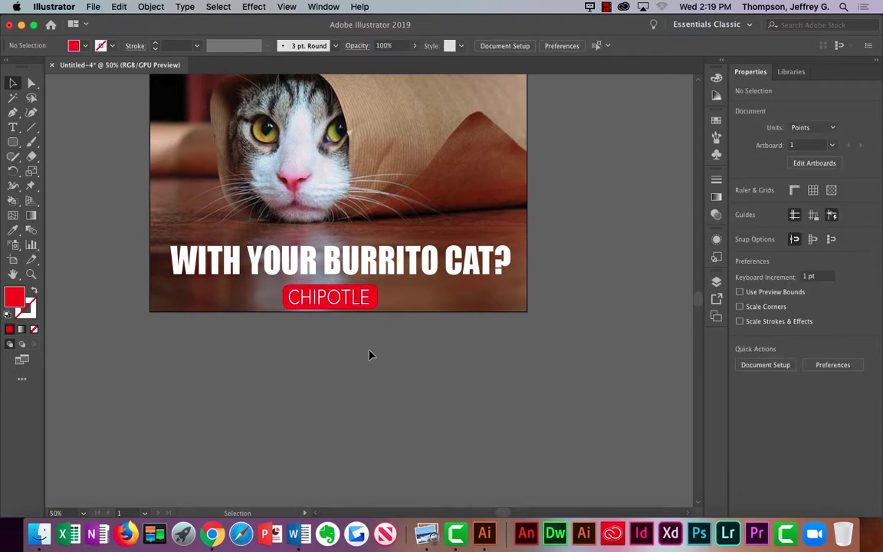
Step: Apply a Drop Shadow to the WOULD YOU LIKE GUACAMOLE caption: Multiply, 75% opacity, 7 pt X and Y offsets, 5 pt blur, black
scroll(368, 355, up, 3)
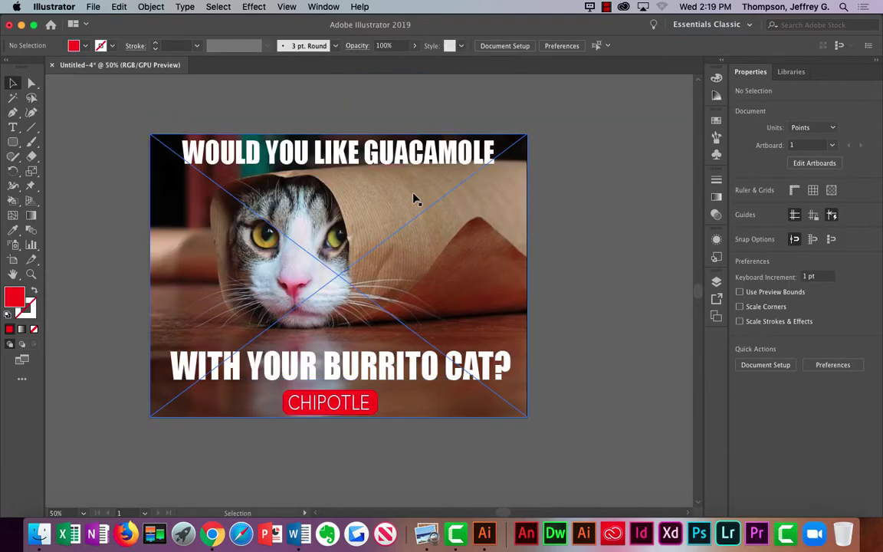
click(394, 150)
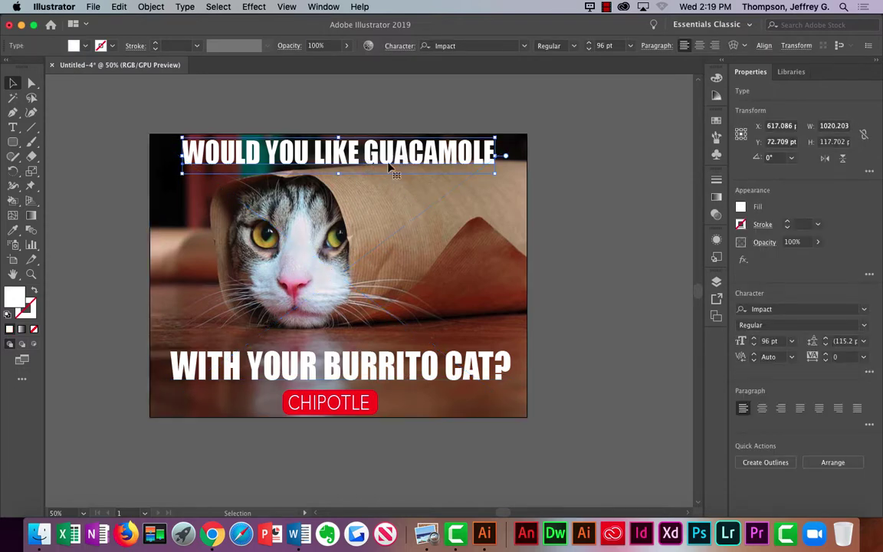
click(346, 364)
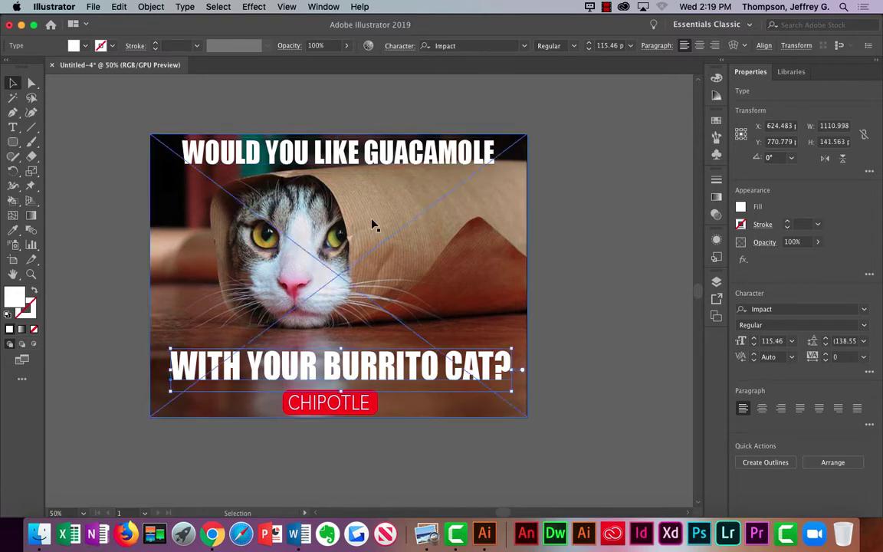
click(377, 162)
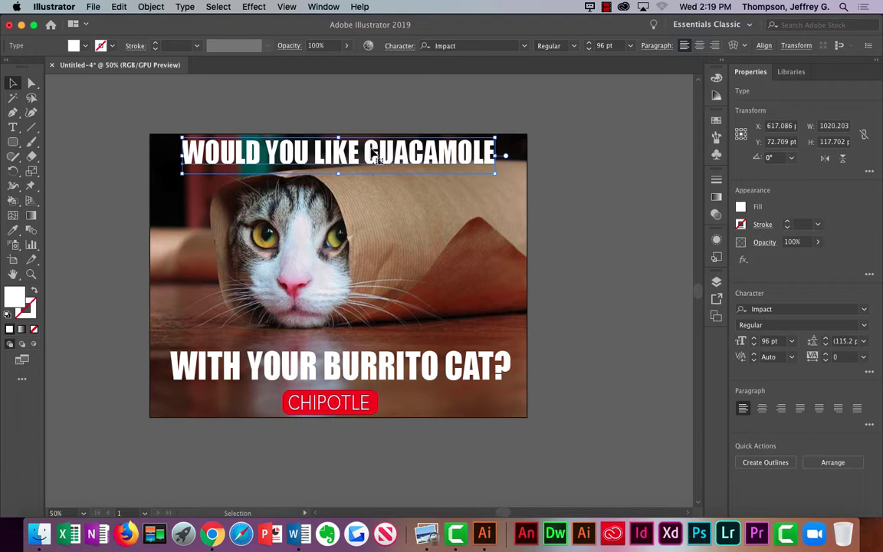
click(254, 9)
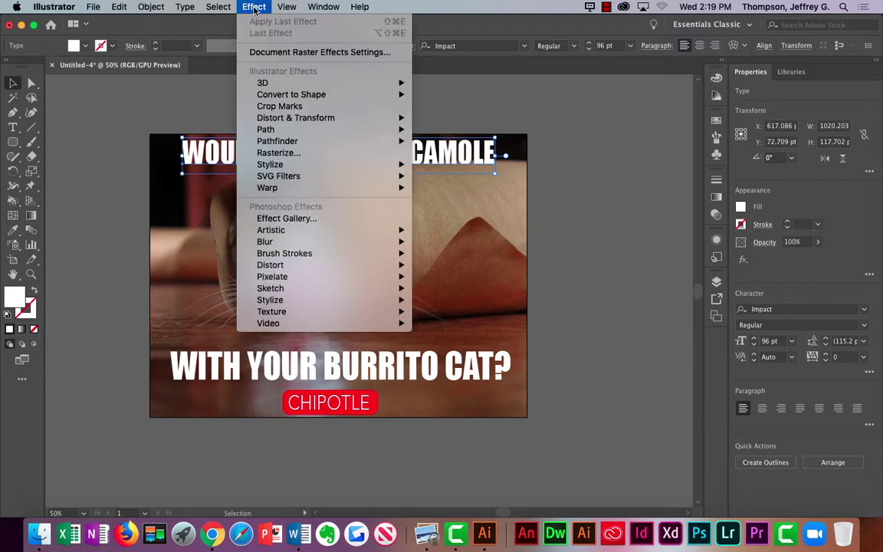
mouse_move(290, 165)
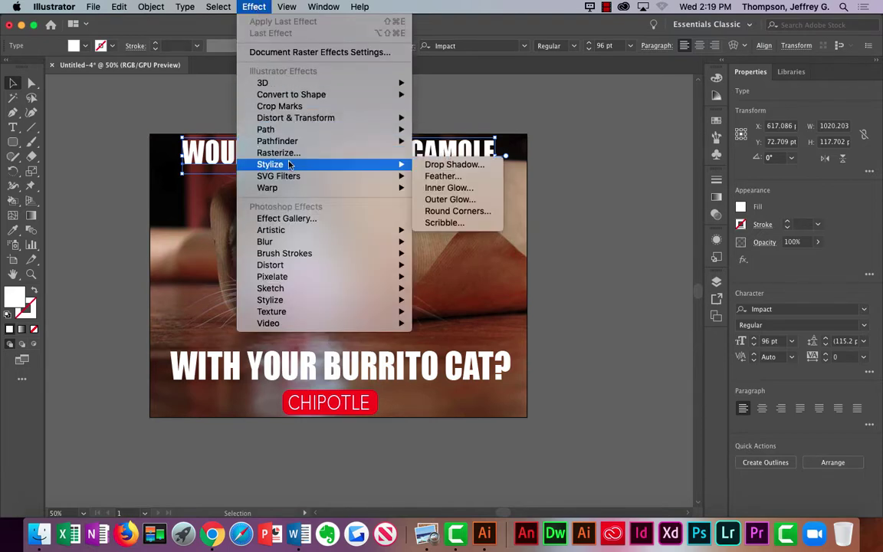
click(450, 166)
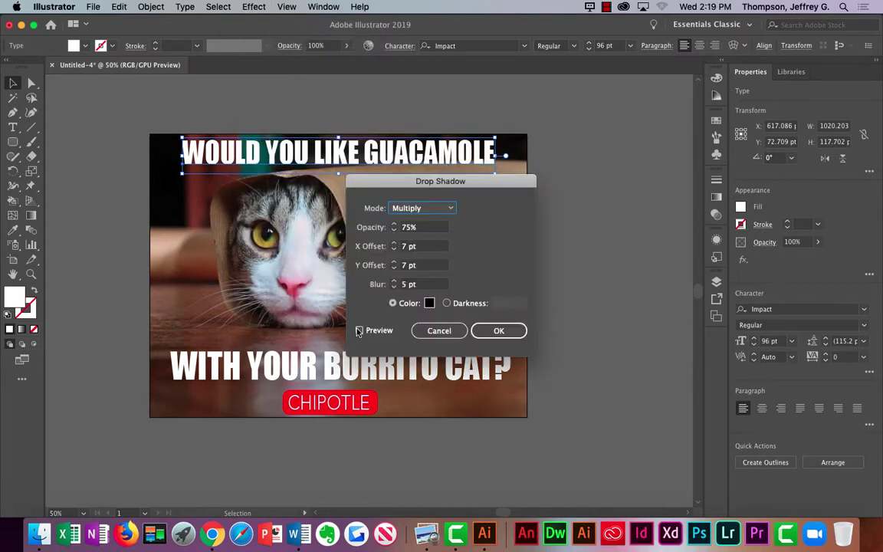
click(359, 330)
drag(395, 187, 481, 224)
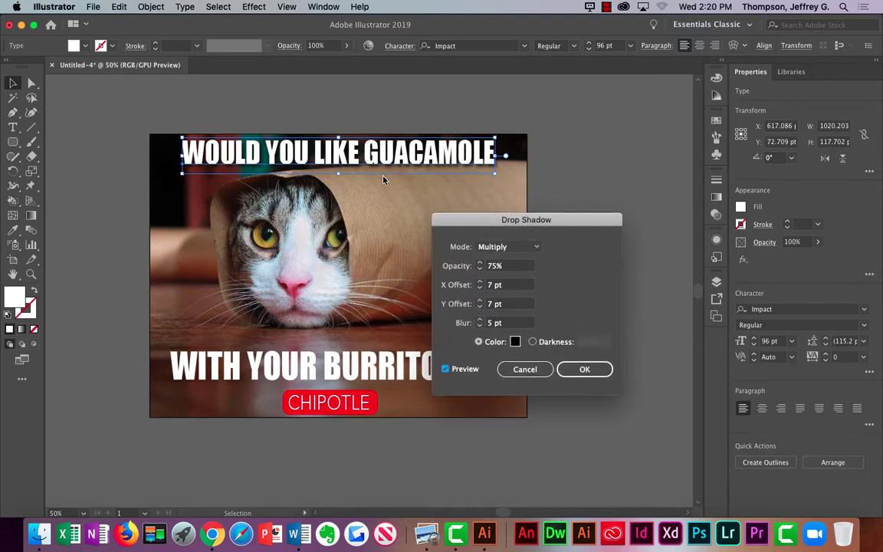
click(579, 371)
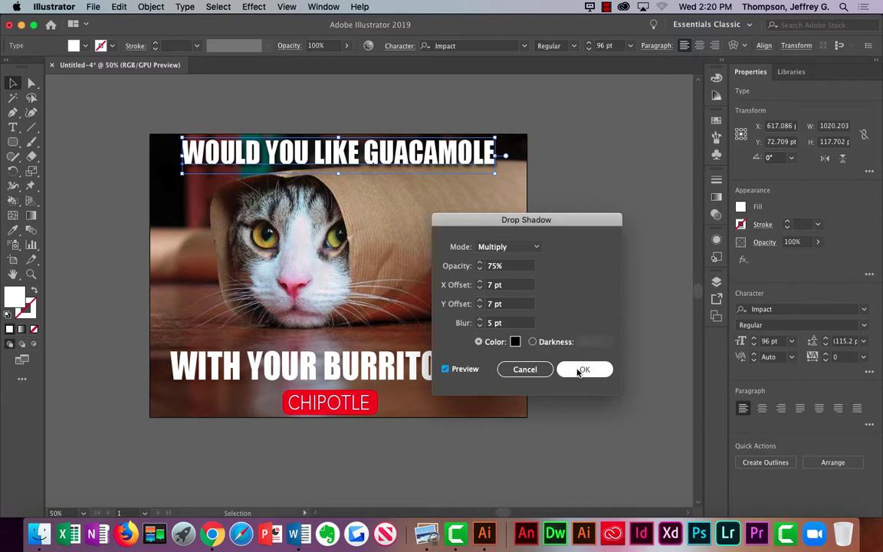
Step: Apply the same Drop Shadow effect to the WITH YOUR BURRITO CAT? caption and deselect it
click(429, 357)
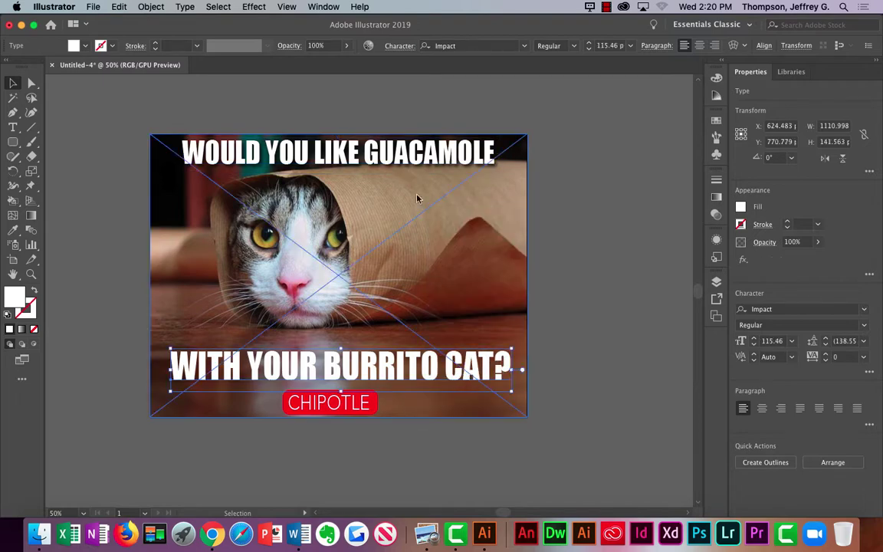
click(258, 6)
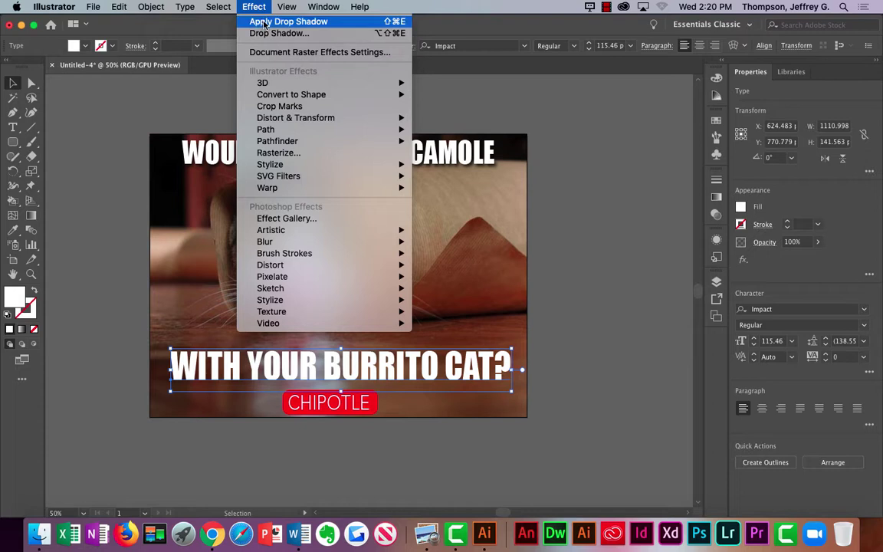
click(266, 22)
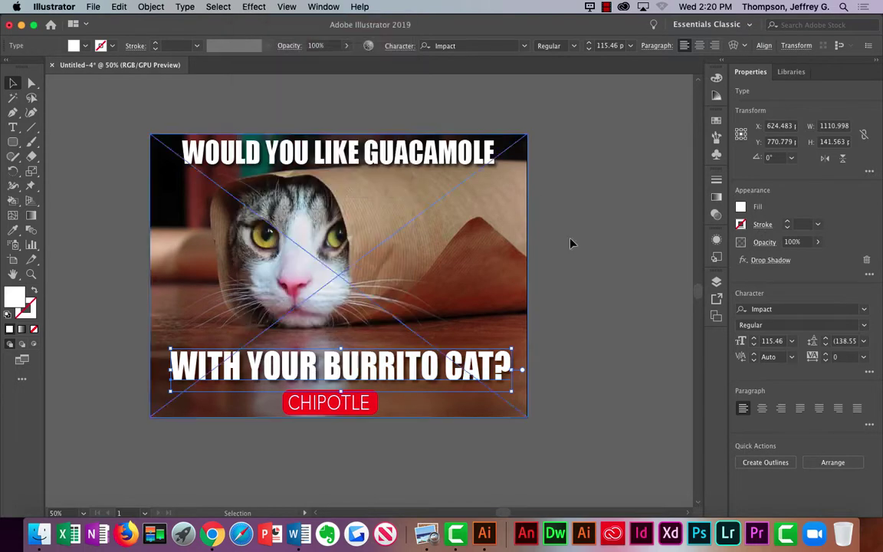
click(536, 293)
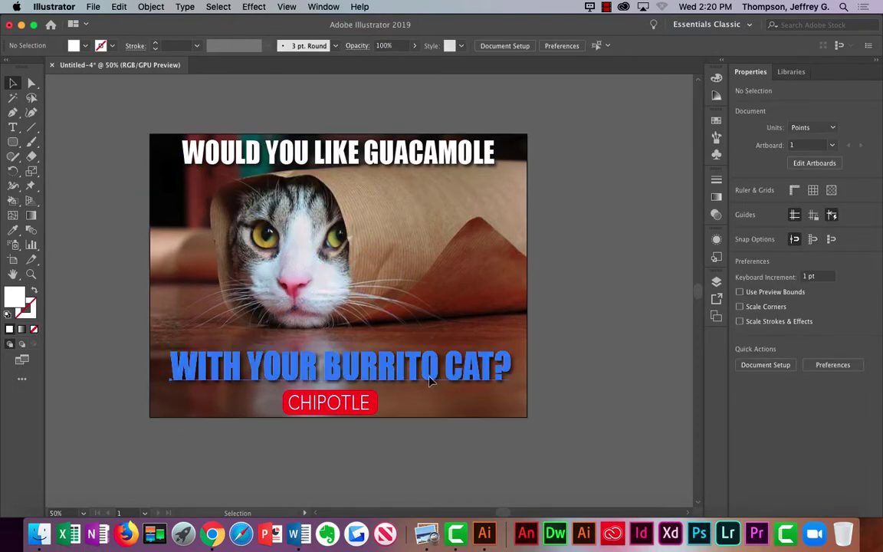
Step: Adjust the vertical position of the WITH YOUR BURRITO CAT? caption so it sits just above the CHIPOTLE logo
drag(434, 383, 431, 368)
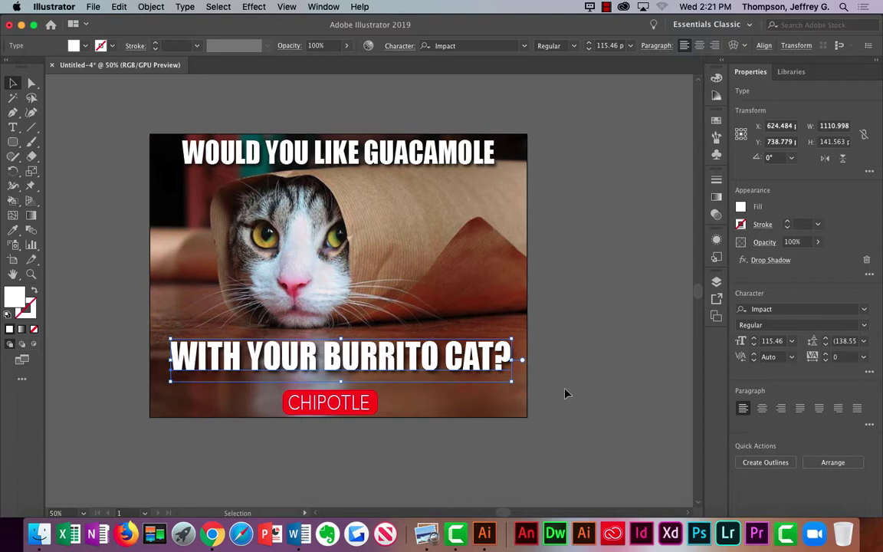
drag(508, 361, 503, 371)
click(593, 339)
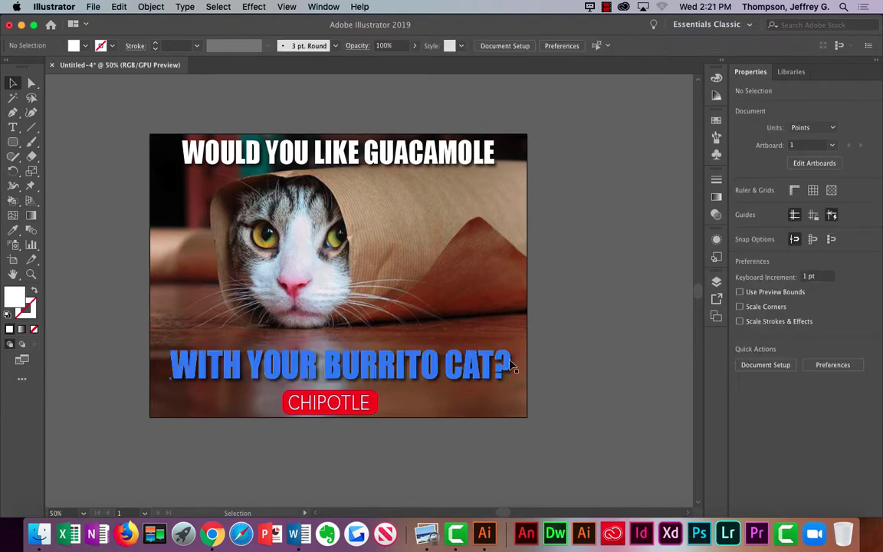
click(513, 368)
click(594, 371)
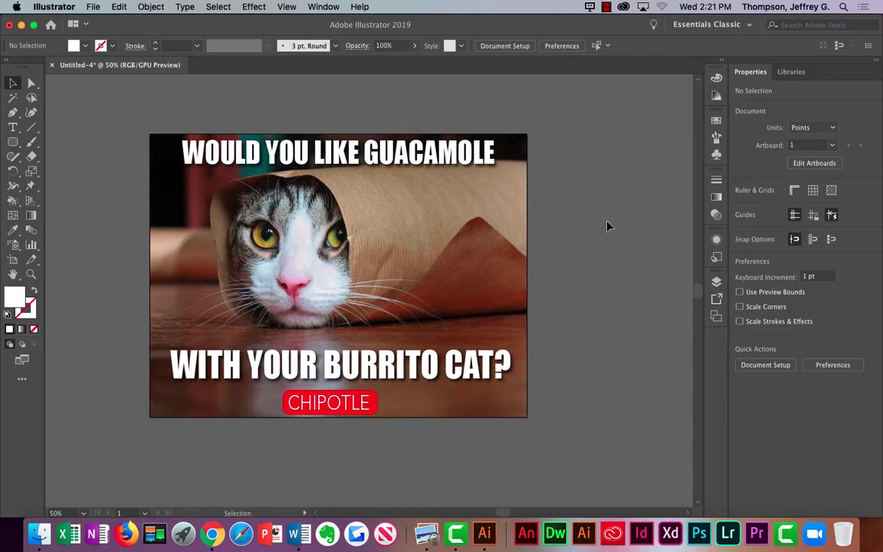
Step: Save the document as Lecture E.ai in the Mult1613 folder, in Adobe Illustrator format with the Illustrator CC version options
click(97, 7)
click(112, 112)
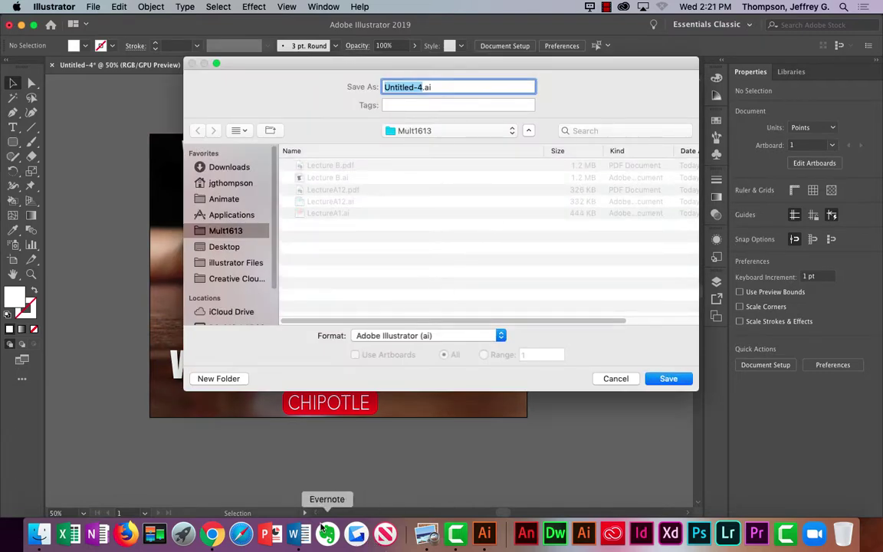
click(299, 534)
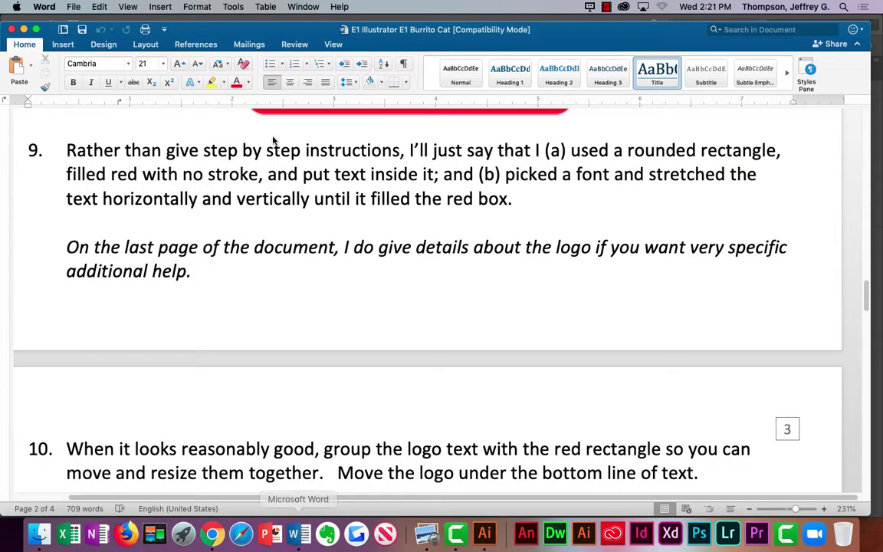
click(24, 29)
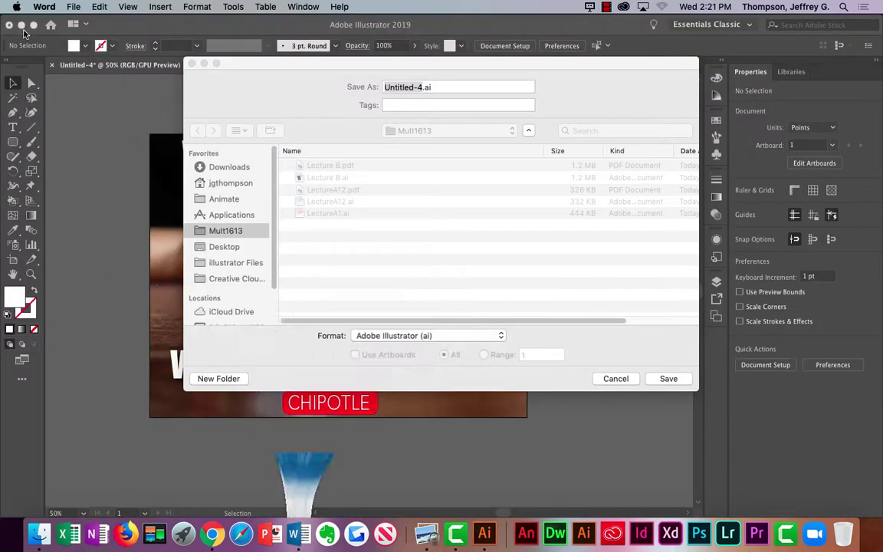
click(421, 87)
click(421, 87)
drag(421, 87, 359, 79)
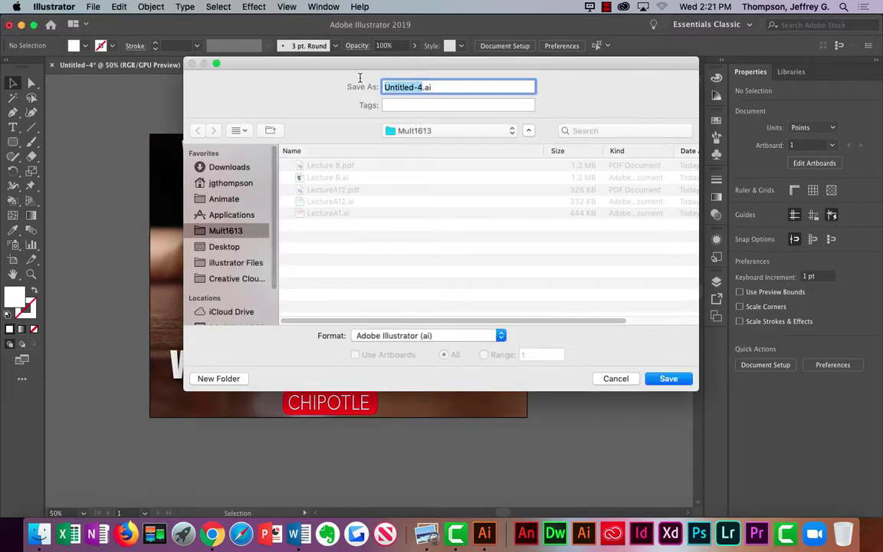
text(Lecture E)
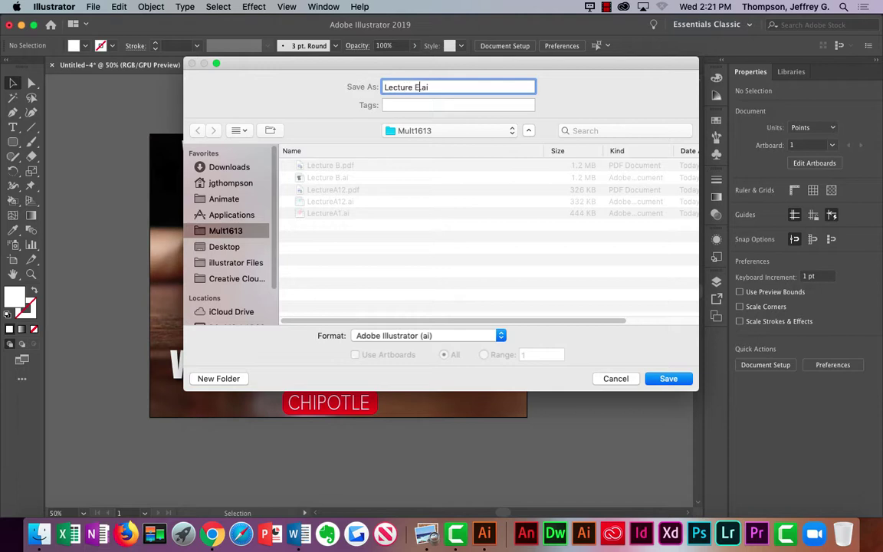
click(669, 378)
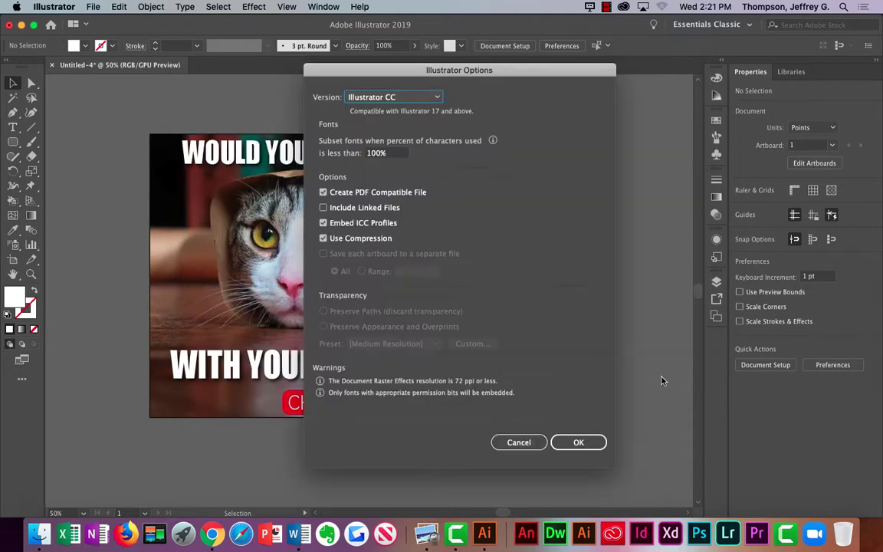
click(590, 445)
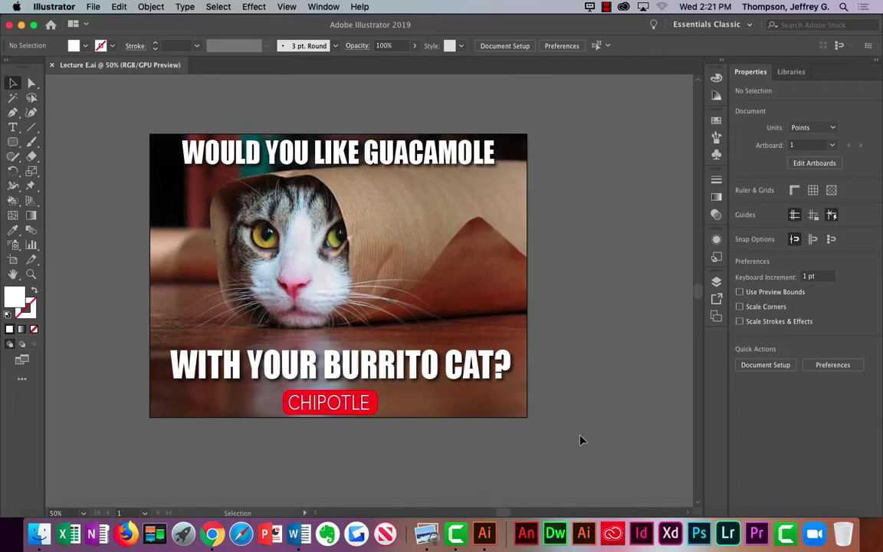
Step: Save the document as Lecture E.pdf in the Mult1613 folder, in Adobe PDF format with the [Illustrator Default] preset
click(93, 6)
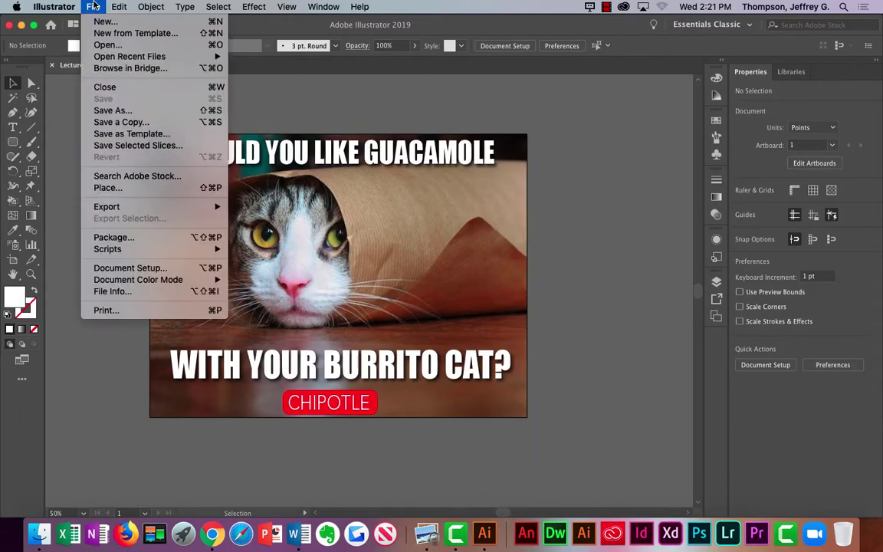
click(125, 112)
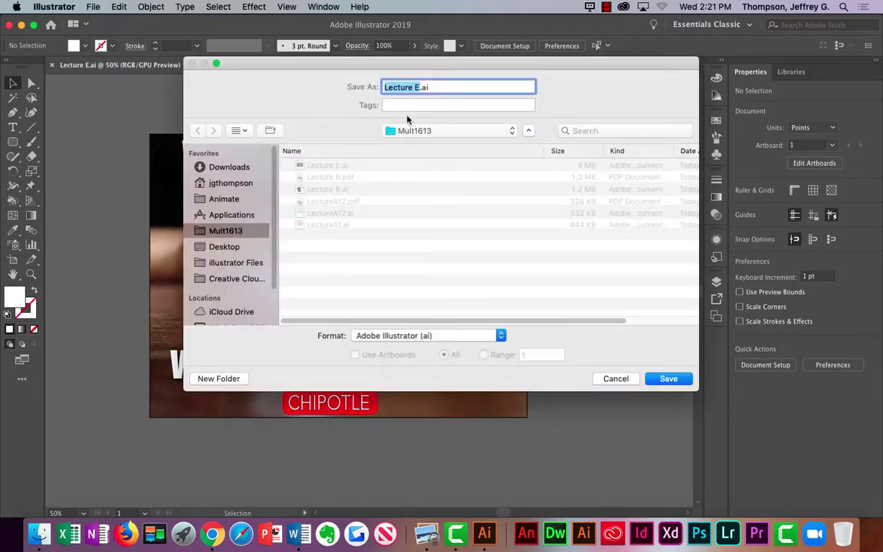
click(403, 336)
click(402, 369)
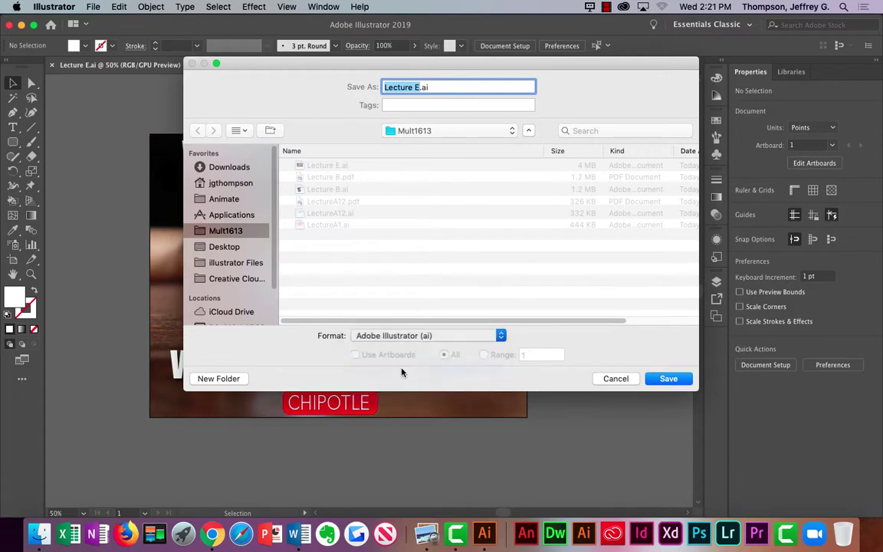
click(667, 379)
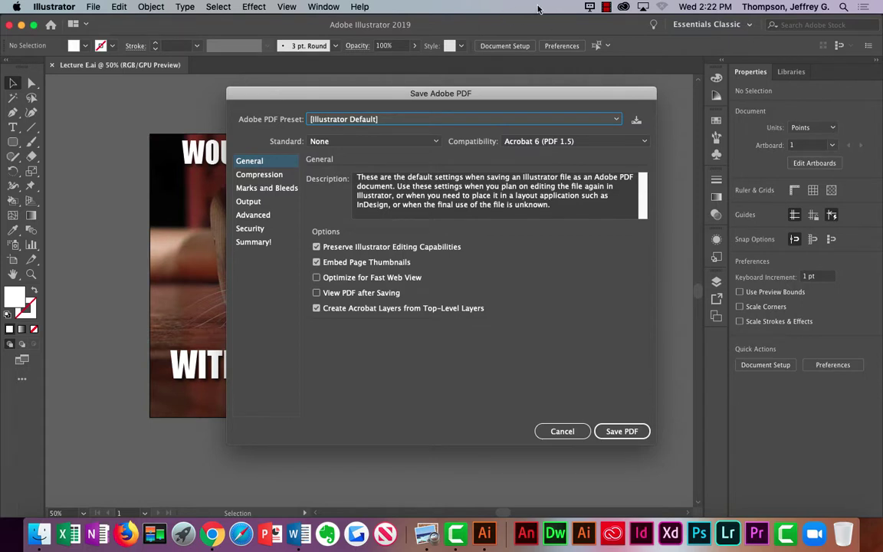
click(606, 9)
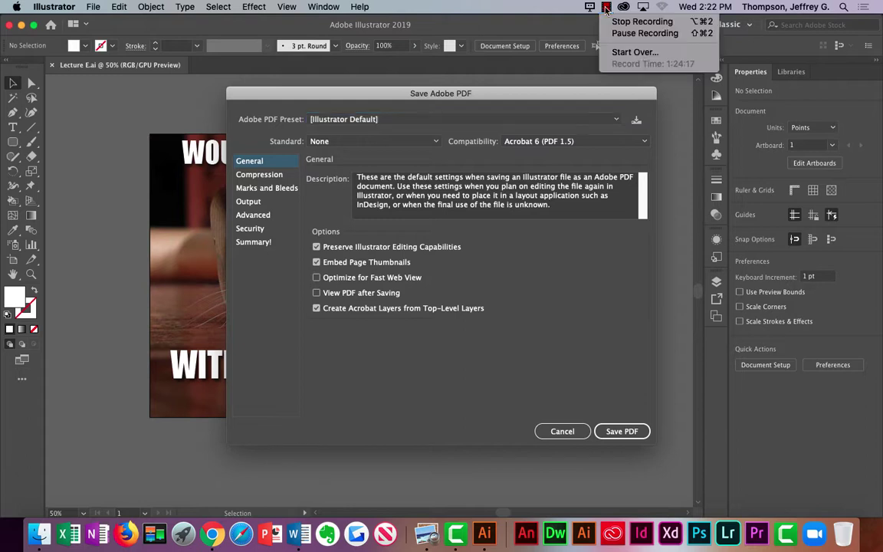
click(606, 9)
click(622, 431)
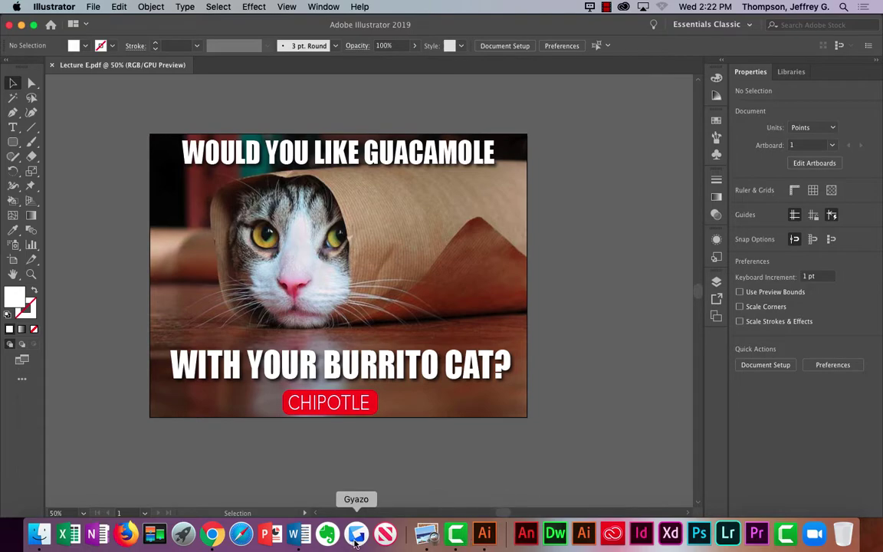
click(299, 534)
click(73, 6)
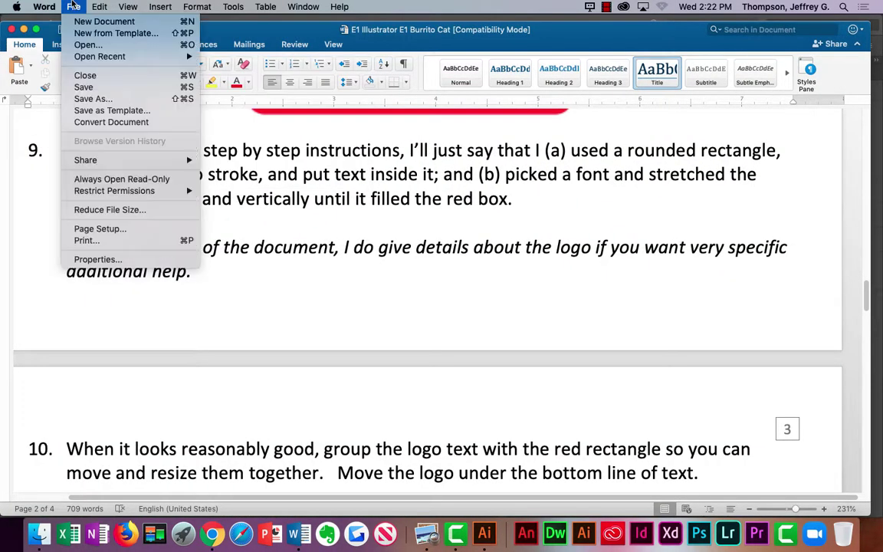
click(71, 6)
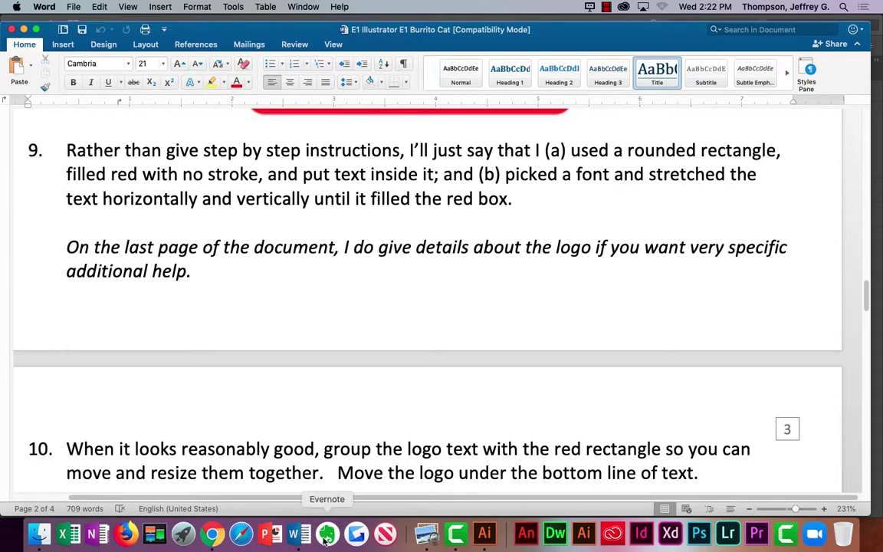
Step: Switch to the E1 (Burrito Cat) Canvas page in Chrome, enlarge and reposition the browser window, and leave Student View
click(213, 537)
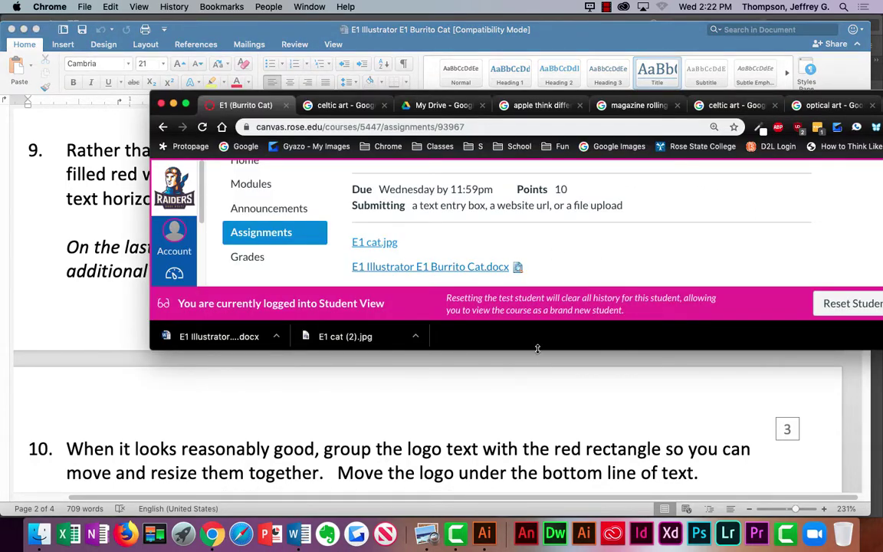
drag(537, 349, 552, 512)
scroll(455, 392, up, 2)
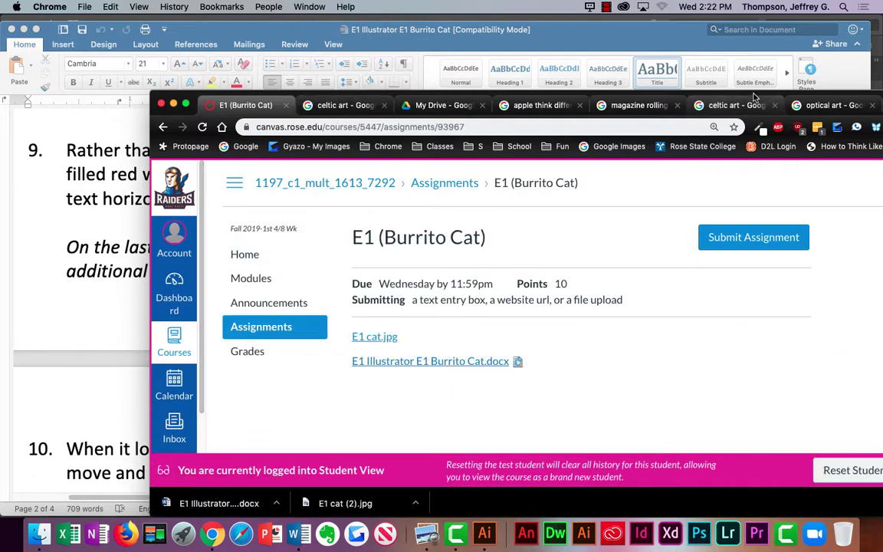
drag(667, 99, 524, 99)
click(832, 472)
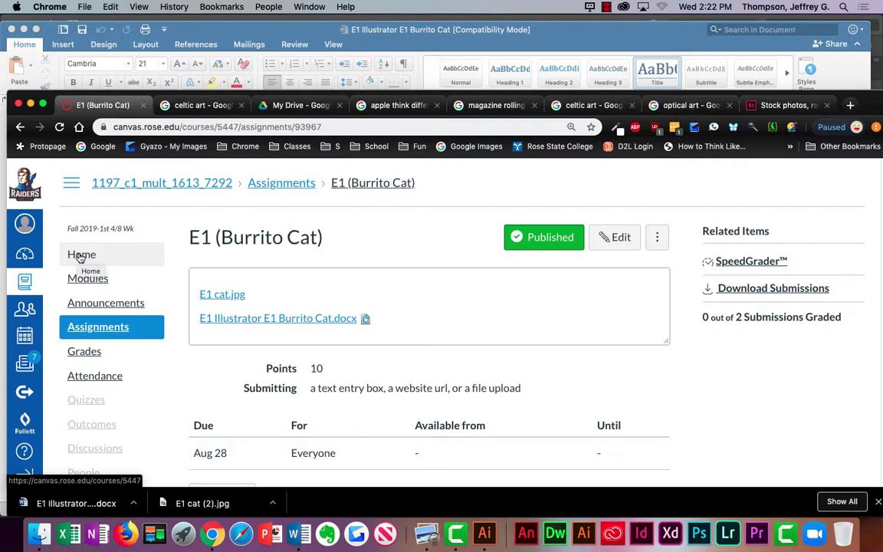
Step: Open the MULT 1613 course home page and examine the Recent Announcements section
click(80, 256)
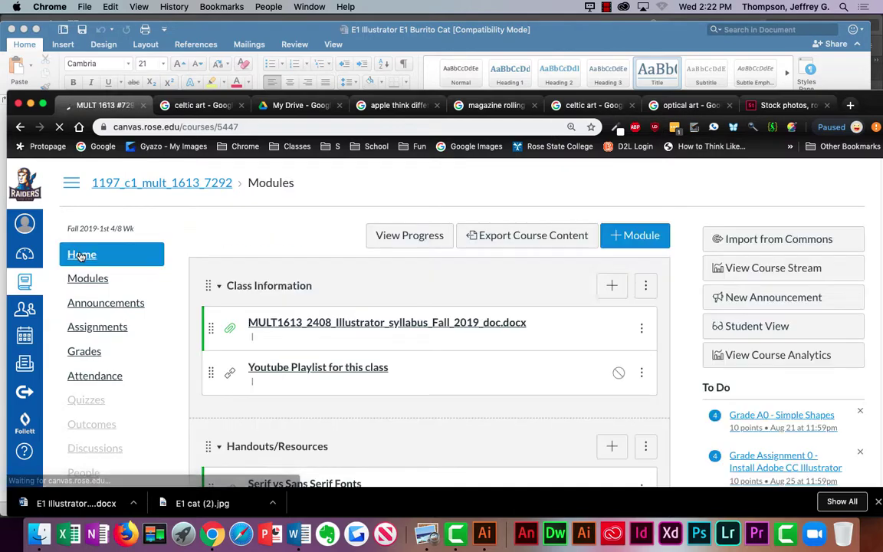
scroll(387, 210, down, 3)
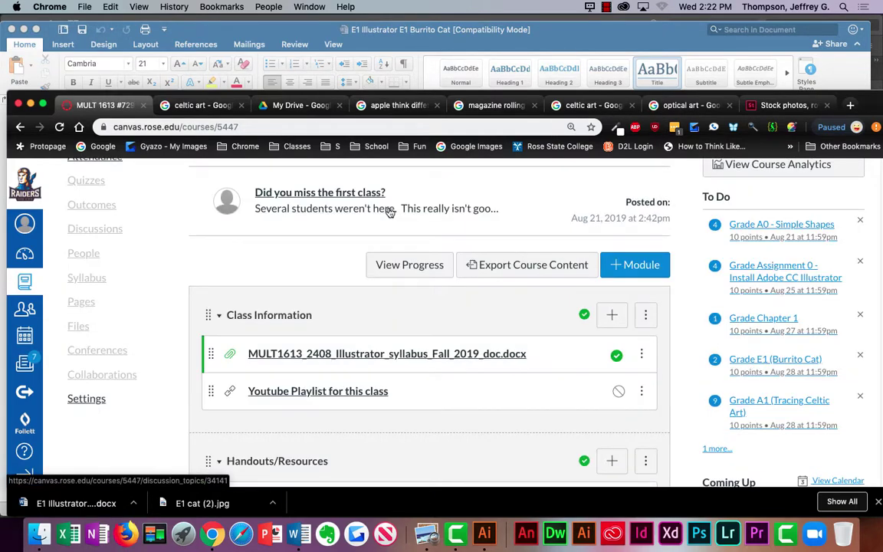
scroll(389, 211, up, 3)
scroll(388, 211, down, 3)
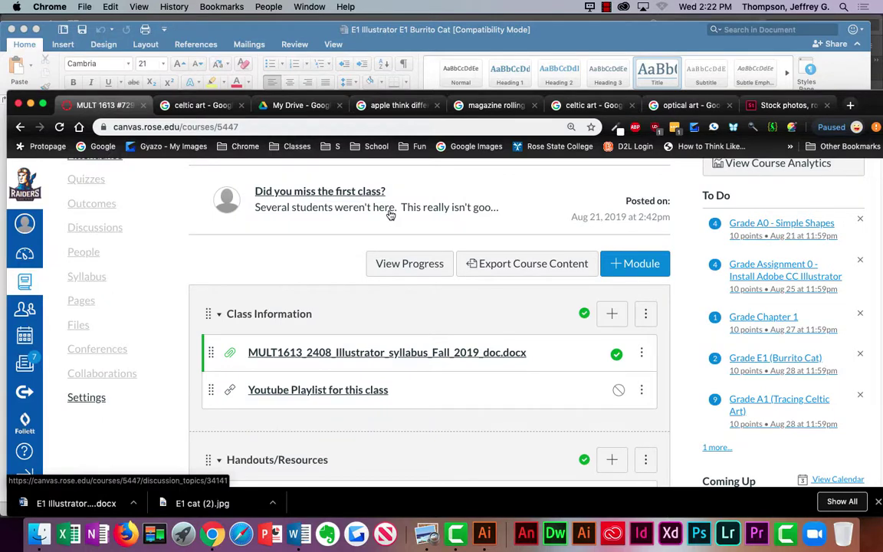
scroll(389, 217, up, 3)
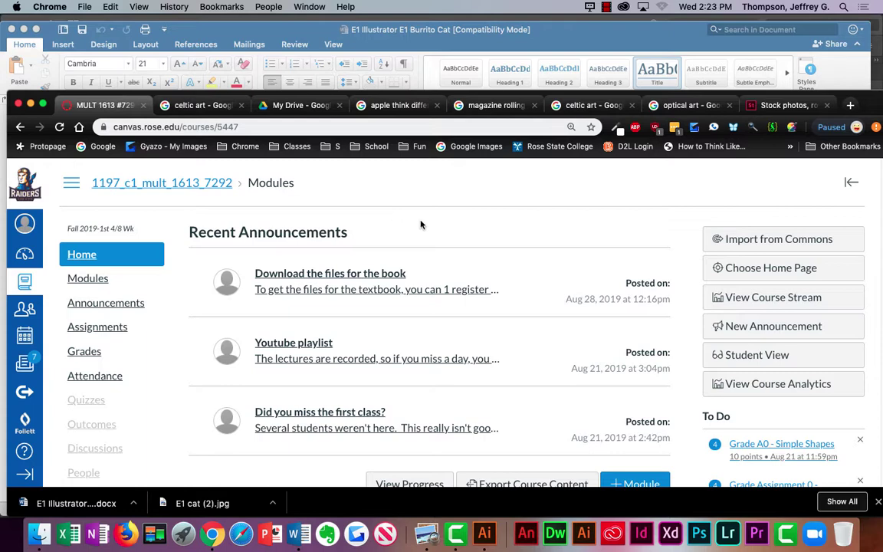
scroll(420, 223, down, 1)
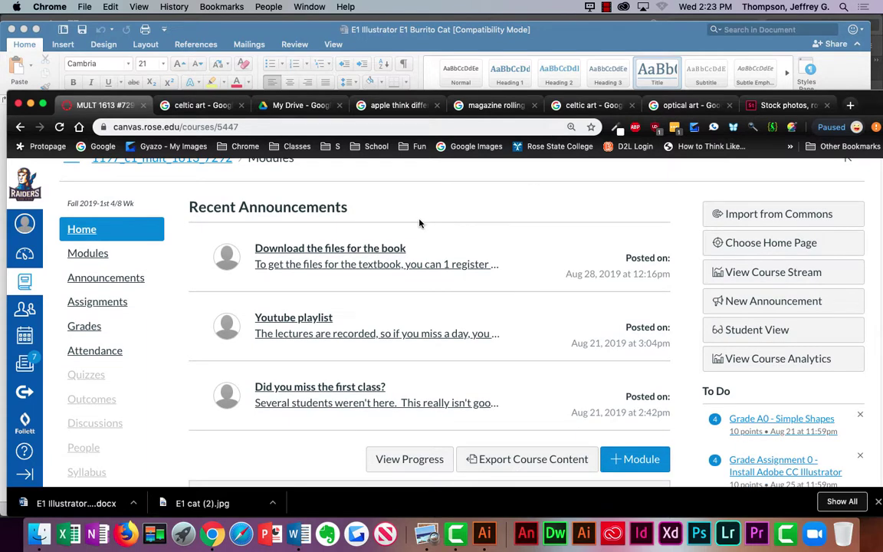
scroll(418, 221, up, 1)
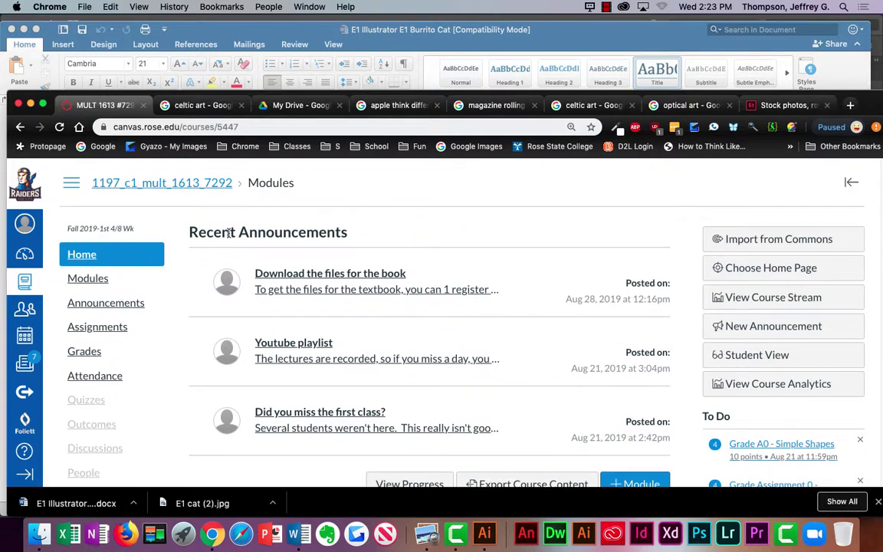
drag(192, 232, 351, 231)
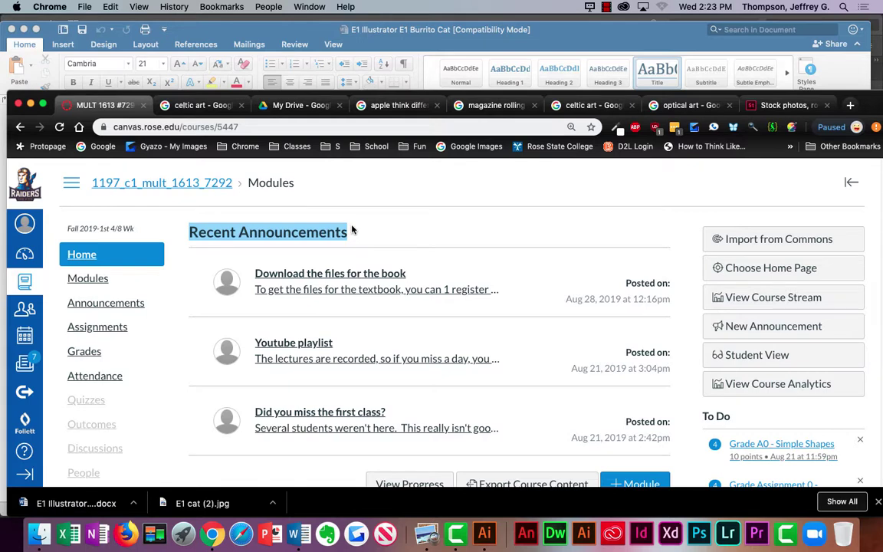
click(349, 198)
drag(188, 232, 349, 234)
click(265, 232)
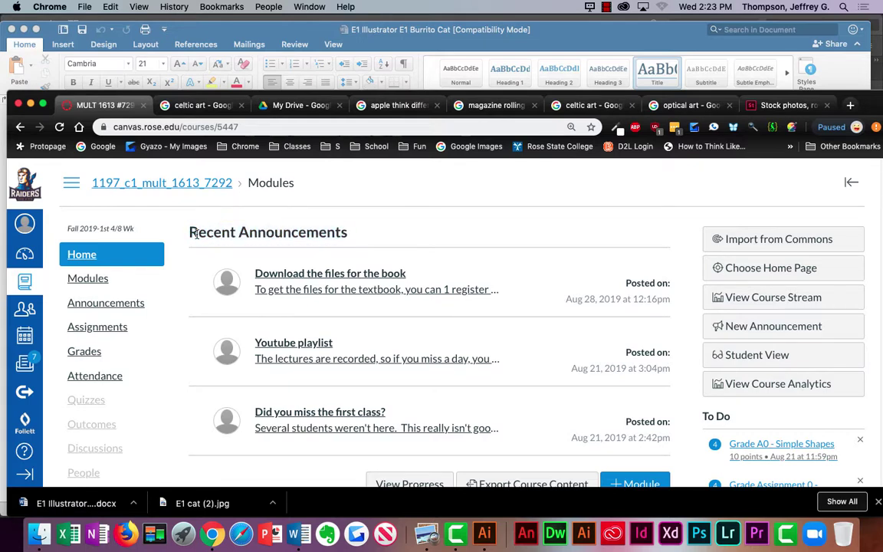
drag(189, 232, 367, 234)
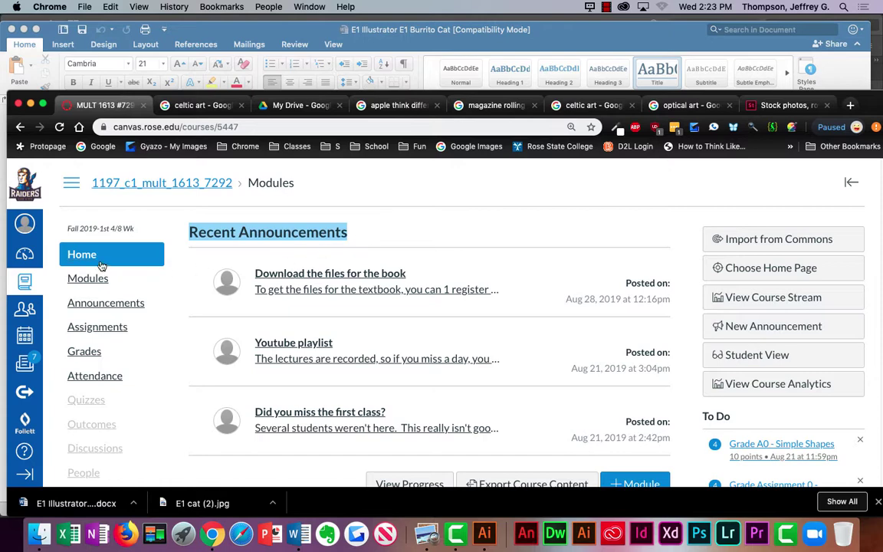
Step: In the course's assignment list, edit Project 1 in the Projects group and set its points to 100
click(93, 328)
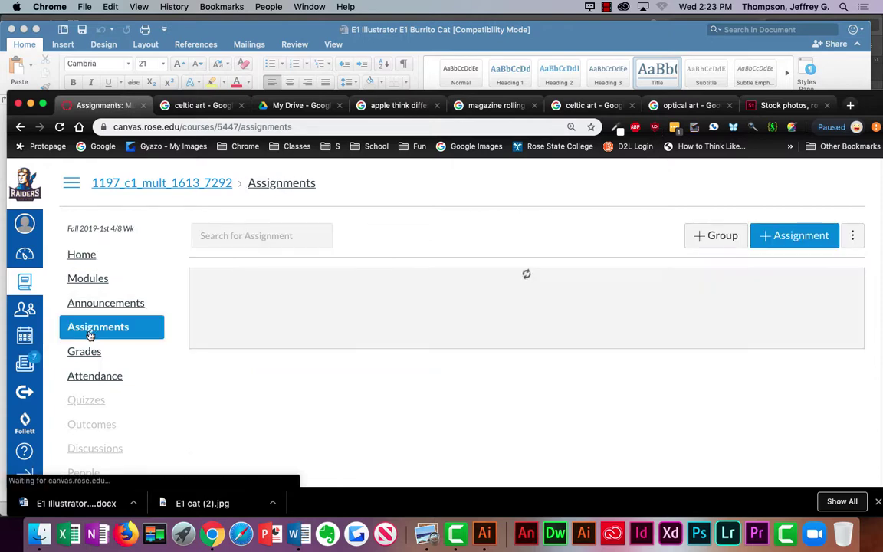
scroll(736, 308, down, 5)
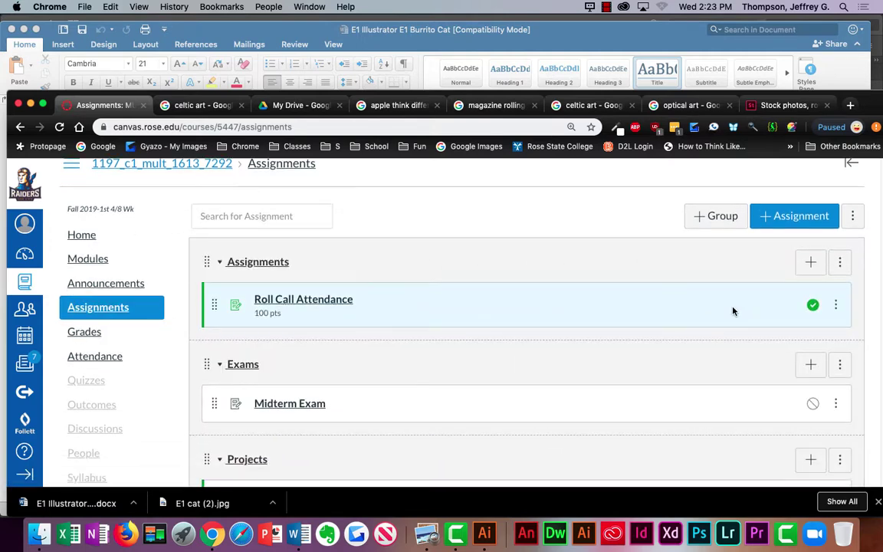
scroll(733, 310, down, 3)
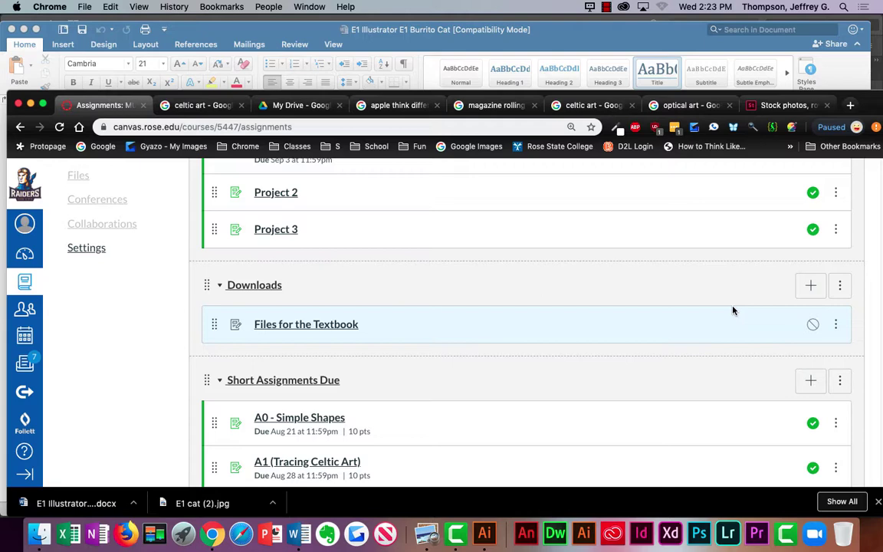
scroll(733, 310, up, 3)
click(837, 273)
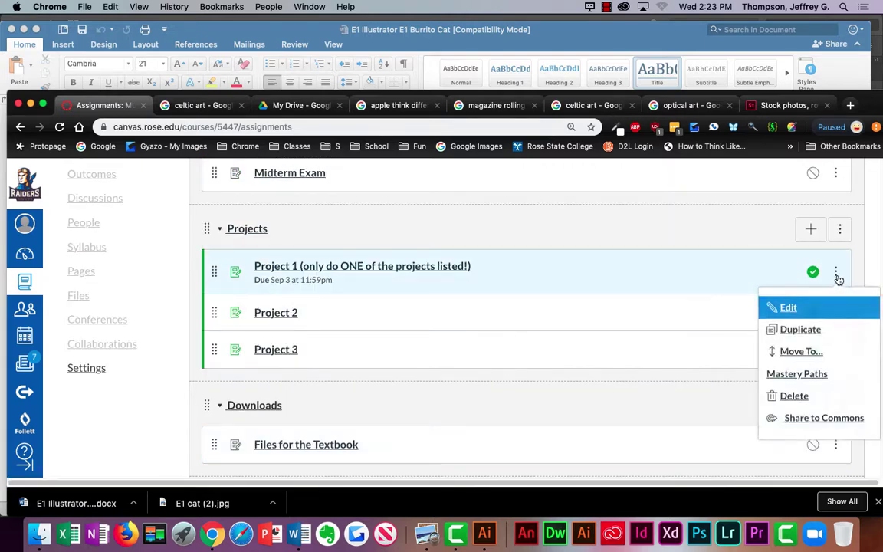
click(801, 308)
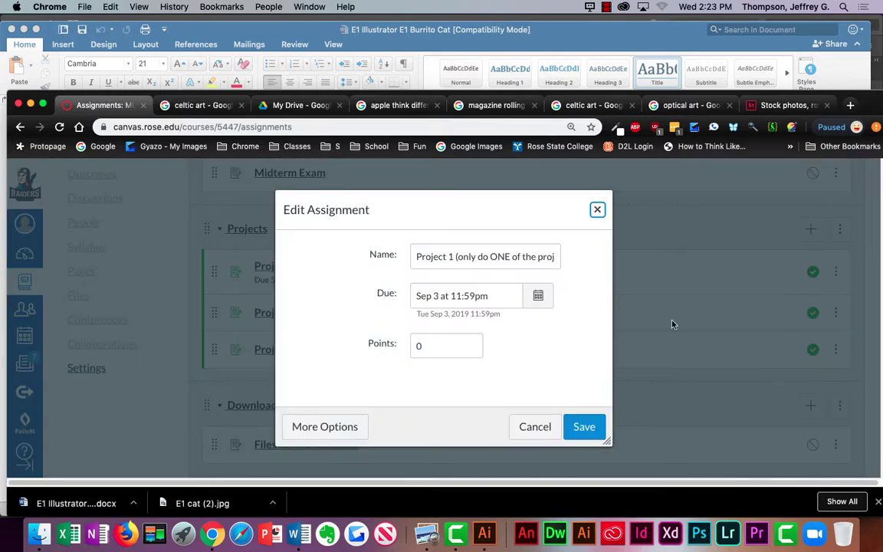
double_click(434, 347)
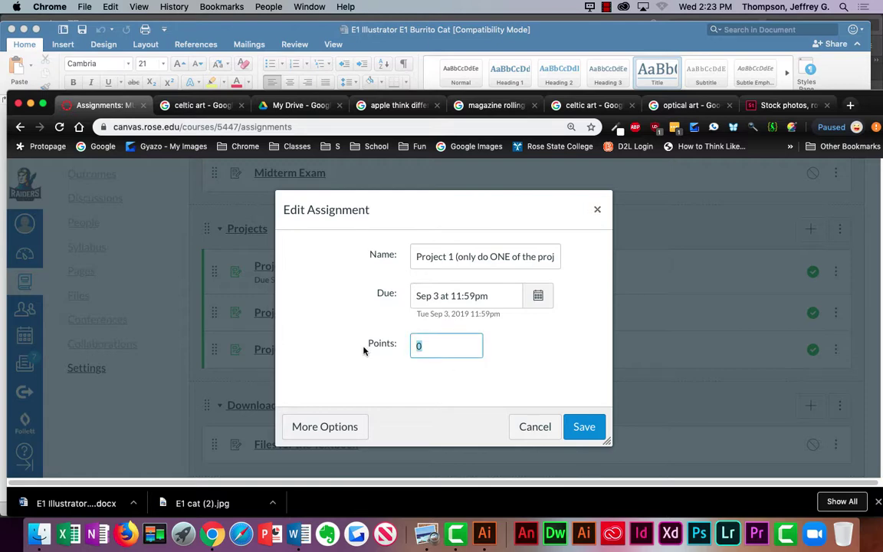
text(100)
Step: Open the full options for Project 1 and review its points, assignment group and submission type settings
click(346, 438)
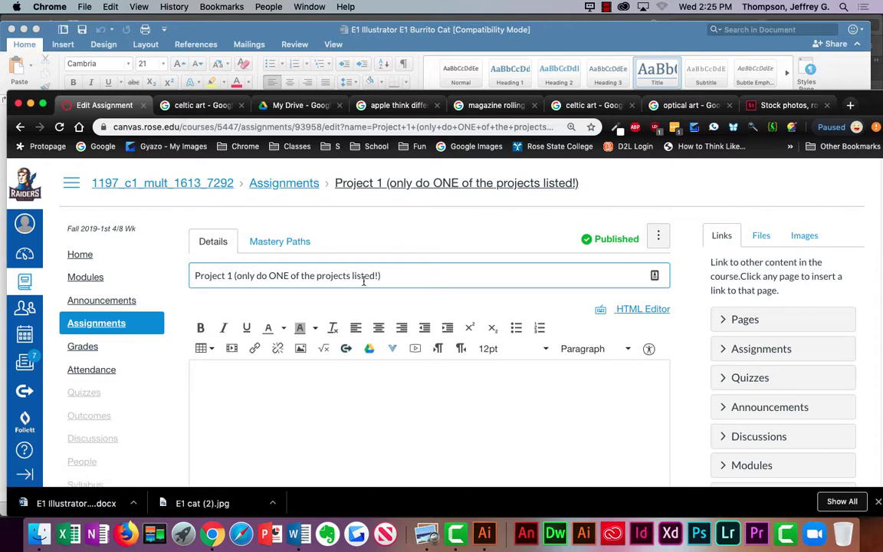
scroll(663, 328, down, 5)
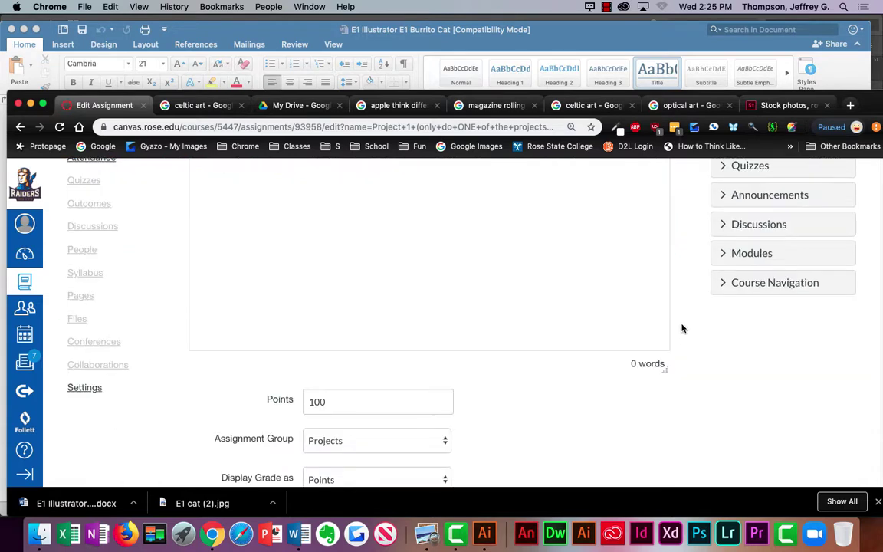
scroll(683, 329, down, 8)
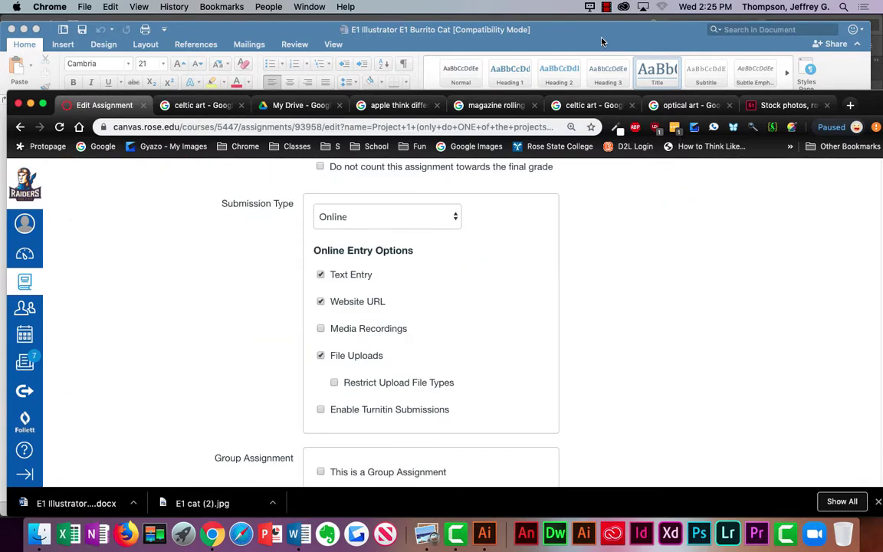